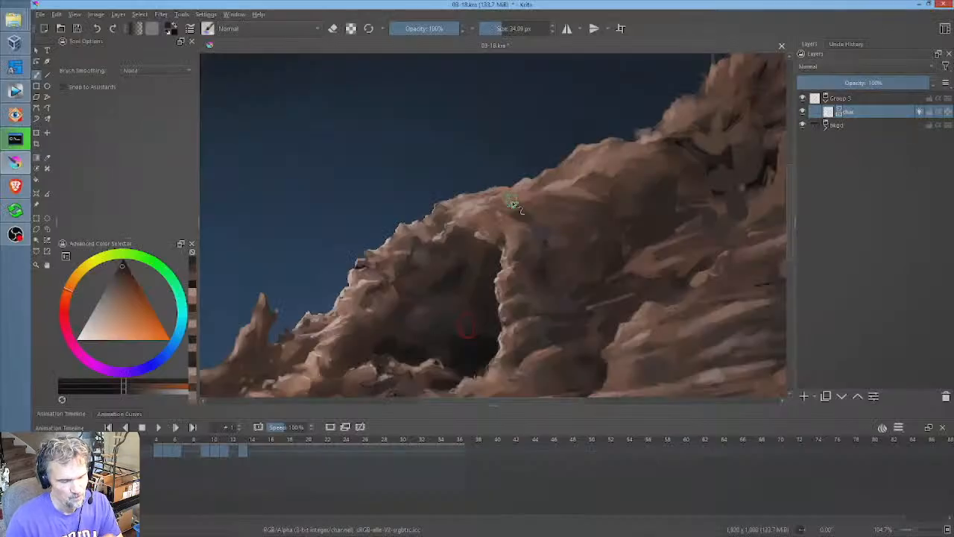
Step: Duplicate the char layer and hide the original below the copy
{"action": "scroll", "coordinate": [252, 222], "scroll_direction": "down", "scroll_amount": 5}
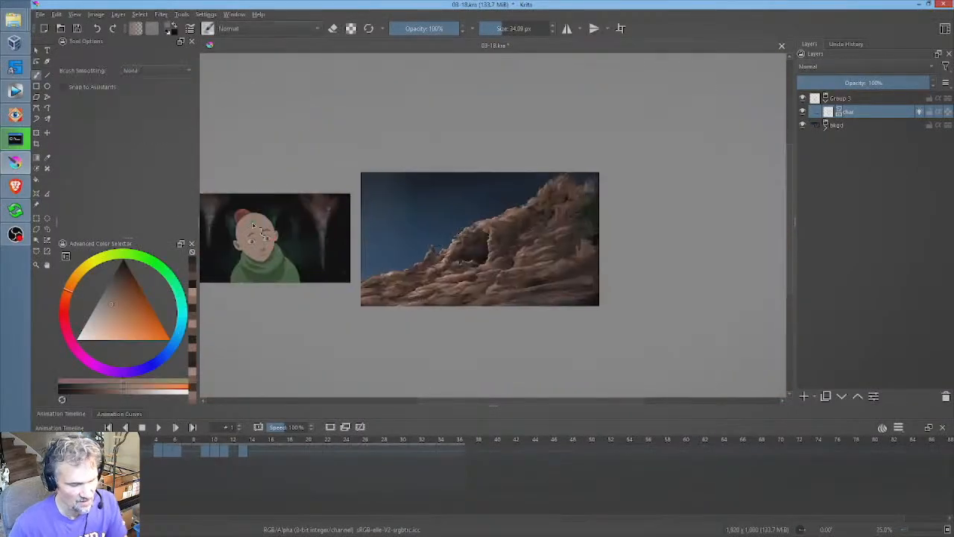
{"action": "key", "text": "ctrl+j"}
{"action": "left_click", "coordinate": [802, 125]}
Step: Block in flat beige head shapes over the red rough sketches on the first keyframes of the copied layer
{"action": "scroll", "coordinate": [481, 242], "scroll_direction": "up", "scroll_amount": 4}
{"action": "key", "text": "Right"}
{"action": "key", "text": "Right"}
{"action": "key", "text": "Right"}
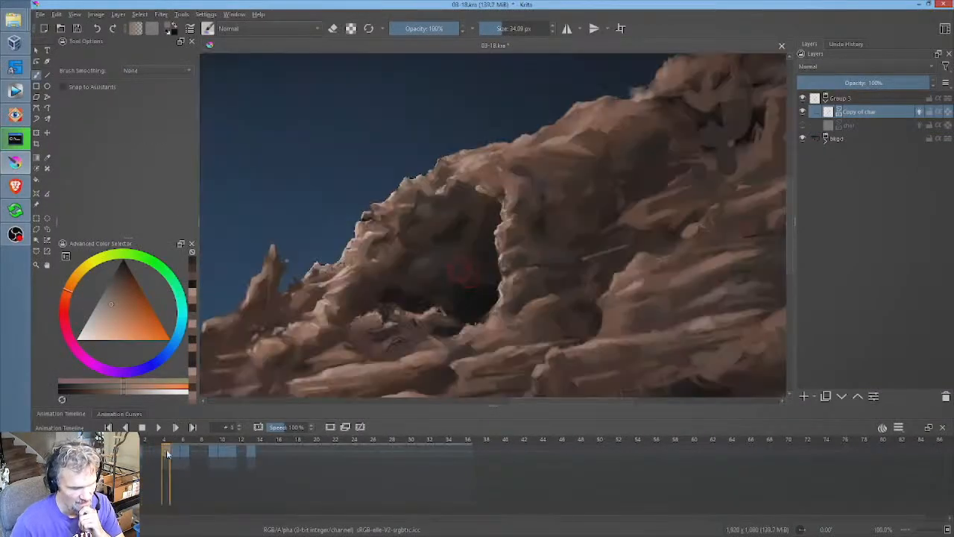
{"action": "scroll", "coordinate": [462, 275], "scroll_direction": "up", "scroll_amount": 2}
{"action": "key", "text": "Right"}
{"action": "right_click", "coordinate": [232, 117]}
{"action": "key", "text": "f"}
{"action": "left_click_drag", "start_coordinate": [466, 228], "coordinate": [442, 257]}
{"action": "left_click_drag", "start_coordinate": [476, 254], "coordinate": [478, 246]}
{"action": "key", "text": "Right"}
{"action": "mouse_move", "coordinate": [425, 221]}
{"action": "left_mouse_down"}
{"action": "mouse_move", "coordinate": [458, 248]}
{"action": "mouse_move", "coordinate": [458, 221]}
{"action": "left_mouse_up"}
Step: Block in the flat beige heads over the red sketches on the remaining keyframes, up to frame 13
{"action": "key", "text": "Right"}
{"action": "key", "text": "Right"}
{"action": "key", "text": "Right"}
{"action": "scroll", "coordinate": [456, 216], "scroll_direction": "up", "scroll_amount": 2}
{"action": "left_click_drag", "start_coordinate": [494, 182], "coordinate": [534, 248]}
{"action": "left_click_drag", "start_coordinate": [485, 207], "coordinate": [503, 231]}
{"action": "key", "text": "Right"}
{"action": "mouse_move", "coordinate": [468, 179]}
{"action": "left_mouse_down"}
{"action": "mouse_move", "coordinate": [447, 258]}
{"action": "mouse_move", "coordinate": [481, 178]}
{"action": "left_mouse_up"}
{"action": "key", "text": "Right"}
{"action": "key", "text": "Right"}
{"action": "key", "text": "Right"}
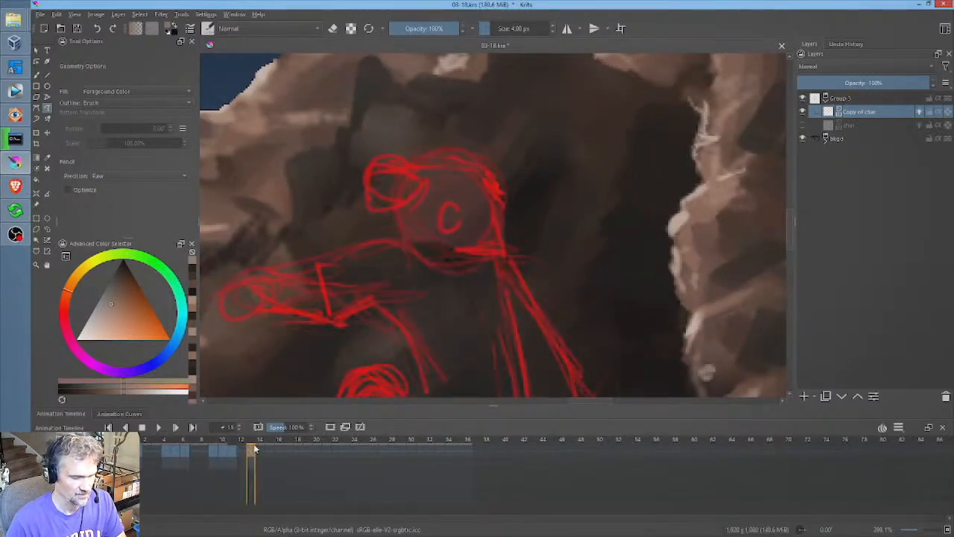
{"action": "scroll", "coordinate": [439, 276], "scroll_direction": "down", "scroll_amount": 3}
{"action": "key", "text": "ctrl+r"}
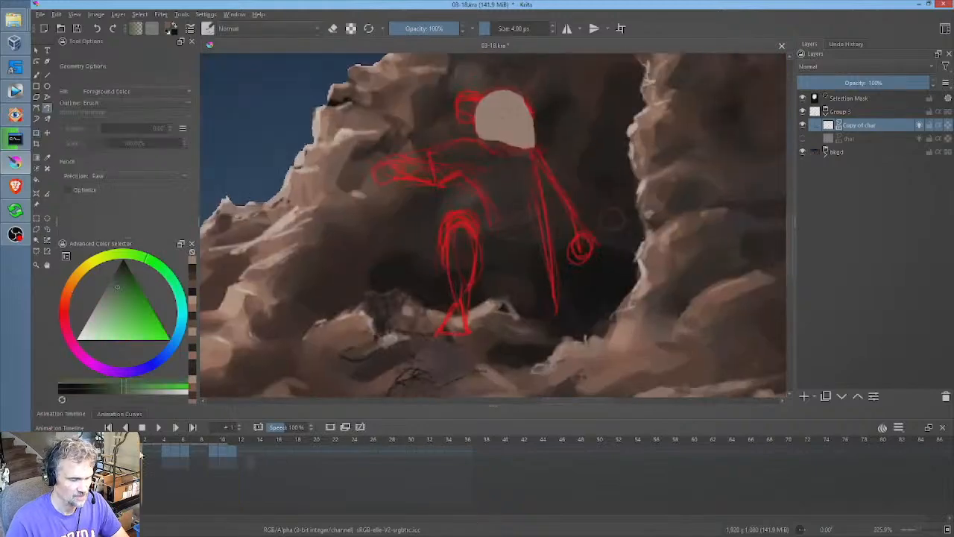
{"action": "left_click", "coordinate": [175, 451]}
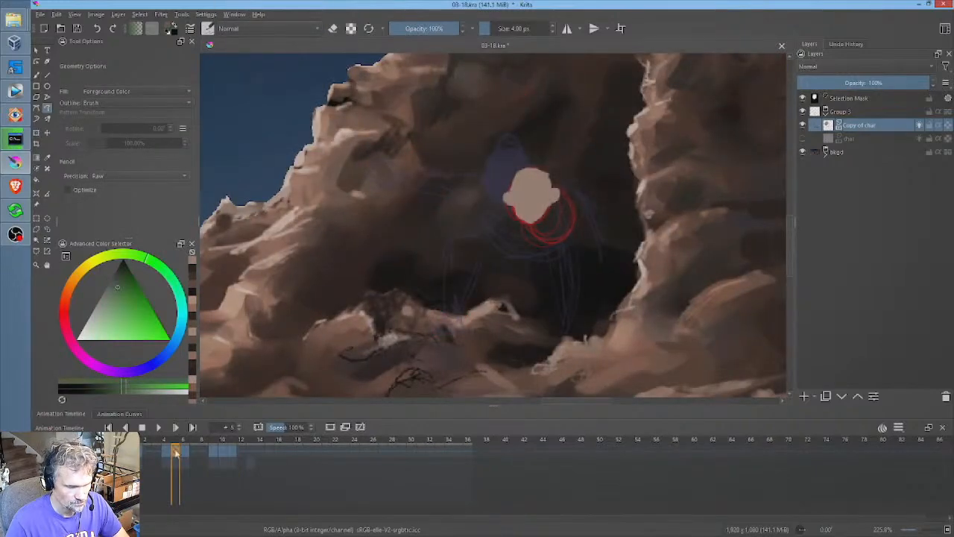
{"action": "middle_click", "coordinate": [504, 240]}
{"action": "key", "text": "Right"}
{"action": "mouse_move", "coordinate": [517, 151]}
{"action": "left_mouse_down"}
{"action": "mouse_move", "coordinate": [536, 181]}
{"action": "mouse_move", "coordinate": [603, 169]}
{"action": "left_mouse_up"}
{"action": "key", "text": "ctrl+z"}
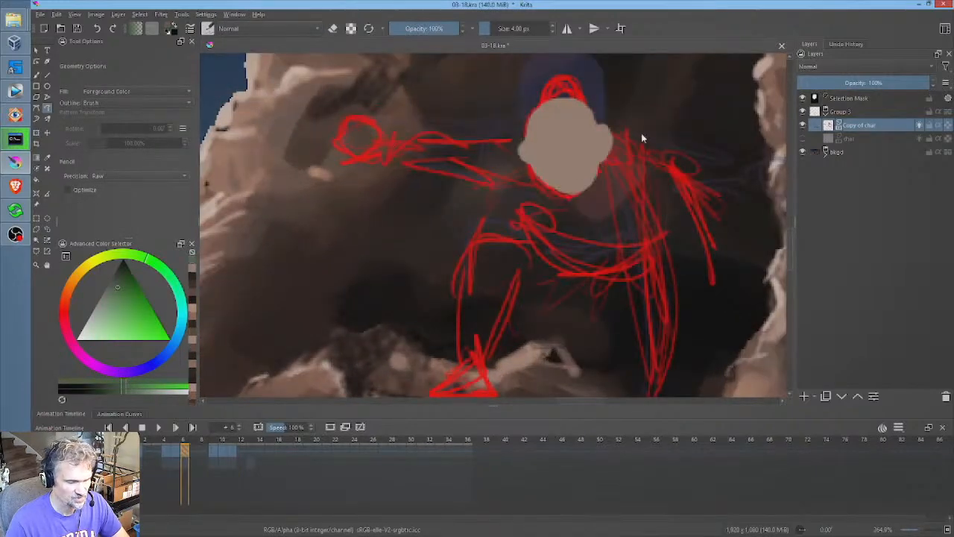
{"action": "key", "text": "ctrl+shift+a"}
Step: Fill flat green body silhouettes over the red sketches on the keyframes from frame 6 to frame 10
{"action": "scroll", "coordinate": [509, 190], "scroll_direction": "up", "scroll_amount": 3}
{"action": "mouse_move", "coordinate": [530, 98]}
{"action": "left_mouse_down"}
{"action": "mouse_move", "coordinate": [366, 103]}
{"action": "mouse_move", "coordinate": [529, 108]}
{"action": "left_mouse_up"}
{"action": "middle_click", "coordinate": [529, 149]}
{"action": "mouse_move", "coordinate": [449, 143]}
{"action": "left_mouse_down"}
{"action": "mouse_move", "coordinate": [591, 121]}
{"action": "mouse_move", "coordinate": [455, 112]}
{"action": "left_mouse_up"}
{"action": "left_click_drag", "start_coordinate": [522, 153], "coordinate": [547, 111]}
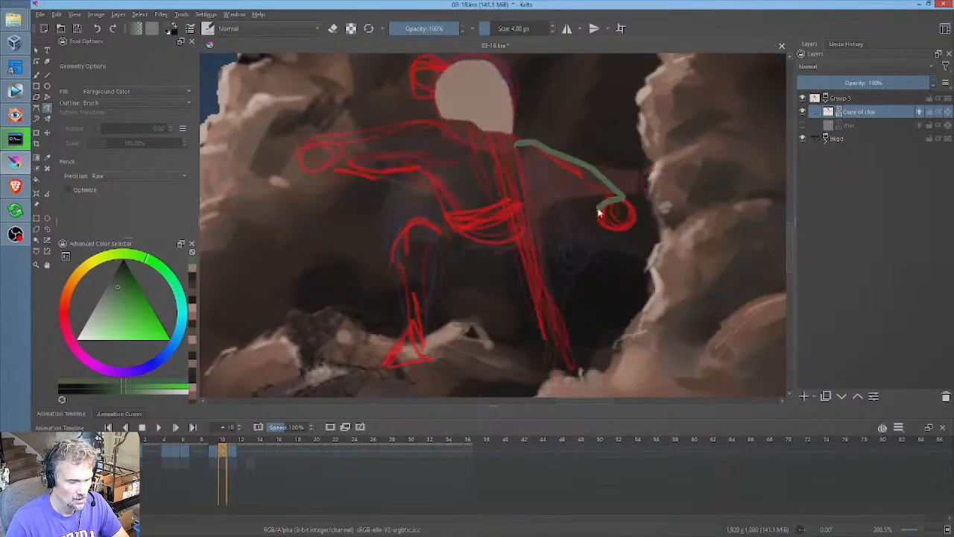
Step: Fill in the green torso and limbs on the group of keyframes around frame 10
{"action": "key", "text": "Right"}
{"action": "mouse_move", "coordinate": [514, 125]}
{"action": "left_mouse_down"}
{"action": "mouse_move", "coordinate": [560, 240]}
{"action": "mouse_move", "coordinate": [514, 153]}
{"action": "left_mouse_up"}
{"action": "key", "text": "Left"}
{"action": "mouse_move", "coordinate": [526, 213]}
{"action": "left_mouse_down"}
{"action": "mouse_move", "coordinate": [539, 343]}
{"action": "mouse_move", "coordinate": [521, 149]}
{"action": "left_mouse_up"}
{"action": "key", "text": "Left"}
{"action": "mouse_move", "coordinate": [549, 202]}
{"action": "left_mouse_down"}
{"action": "mouse_move", "coordinate": [498, 298]}
{"action": "mouse_move", "coordinate": [536, 149]}
{"action": "left_mouse_up"}
Step: Go back to the early keyframes around frame 5 and block in their green body shapes
{"action": "key", "text": "Right"}
{"action": "key", "text": "Left"}
{"action": "key", "text": "Left"}
{"action": "key", "text": "Left"}
{"action": "key", "text": "Left"}
{"action": "key", "text": "Left"}
{"action": "left_click_drag", "start_coordinate": [556, 233], "coordinate": [587, 246]}
{"action": "mouse_move", "coordinate": [527, 181]}
{"action": "left_mouse_down"}
{"action": "mouse_move", "coordinate": [596, 179]}
{"action": "mouse_move", "coordinate": [428, 241]}
{"action": "mouse_move", "coordinate": [533, 198]}
{"action": "left_mouse_up"}
Step: Compare neighbouring poses and add green body shapes to one keyframe in each group
{"action": "key", "text": "Right"}
{"action": "key", "text": "Left"}
{"action": "key", "text": "Right"}
{"action": "key", "text": "Right"}
{"action": "key", "text": "Right"}
{"action": "key", "text": "Right"}
{"action": "left_click_drag", "start_coordinate": [477, 119], "coordinate": [498, 119]}
{"action": "key", "text": "Left"}
{"action": "key", "text": "Left"}
{"action": "key", "text": "Left"}
{"action": "key", "text": "Left"}
{"action": "key", "text": "Right"}
{"action": "mouse_move", "coordinate": [505, 212]}
{"action": "left_mouse_down"}
{"action": "mouse_move", "coordinate": [508, 240]}
{"action": "mouse_move", "coordinate": [614, 174]}
{"action": "left_mouse_up"}
Step: Add green torso and outstretched arm shapes over the sketched poses on the second group of keyframes
{"action": "key", "text": "Left"}
{"action": "key", "text": "Right"}
{"action": "key", "text": "Right"}
{"action": "key", "text": "Right"}
{"action": "key", "text": "Right"}
{"action": "key", "text": "Right"}
{"action": "key", "text": "Right"}
{"action": "mouse_move", "coordinate": [492, 189]}
{"action": "left_mouse_down"}
{"action": "mouse_move", "coordinate": [502, 219]}
{"action": "mouse_move", "coordinate": [492, 189]}
{"action": "left_mouse_up"}
{"action": "key", "text": "Left"}
{"action": "mouse_move", "coordinate": [400, 114]}
{"action": "left_mouse_down"}
{"action": "mouse_move", "coordinate": [485, 220]}
{"action": "mouse_move", "coordinate": [571, 223]}
{"action": "mouse_move", "coordinate": [477, 224]}
{"action": "left_mouse_up"}
Step: Fill the remaining gaps in the green body silhouettes while flipping between adjacent poses
{"action": "key", "text": "Right"}
{"action": "key", "text": "Left"}
{"action": "key", "text": "Right"}
{"action": "mouse_move", "coordinate": [460, 193]}
{"action": "left_mouse_down"}
{"action": "mouse_move", "coordinate": [506, 228]}
{"action": "mouse_move", "coordinate": [494, 206]}
{"action": "mouse_move", "coordinate": [477, 206]}
{"action": "left_mouse_up"}
{"action": "key", "text": "Left"}
{"action": "key", "text": "Left"}
{"action": "left_click_drag", "start_coordinate": [646, 243], "coordinate": [580, 166]}
{"action": "key", "text": "Right"}
{"action": "mouse_move", "coordinate": [548, 217]}
{"action": "left_mouse_down"}
{"action": "mouse_move", "coordinate": [538, 246]}
{"action": "mouse_move", "coordinate": [543, 206]}
{"action": "left_mouse_up"}
Step: Remove the red sketch lines from all the keyframes using the Color to Alpha filter with red and a threshold of 100
{"action": "key", "text": "Right"}
{"action": "key", "text": "Right"}
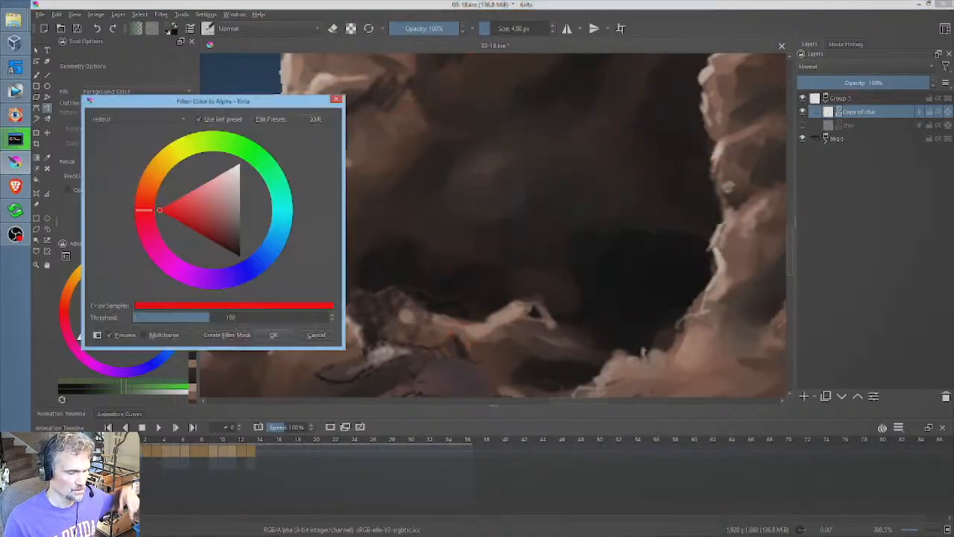
{"action": "key", "text": "Return"}
{"action": "left_click", "coordinate": [167, 451]}
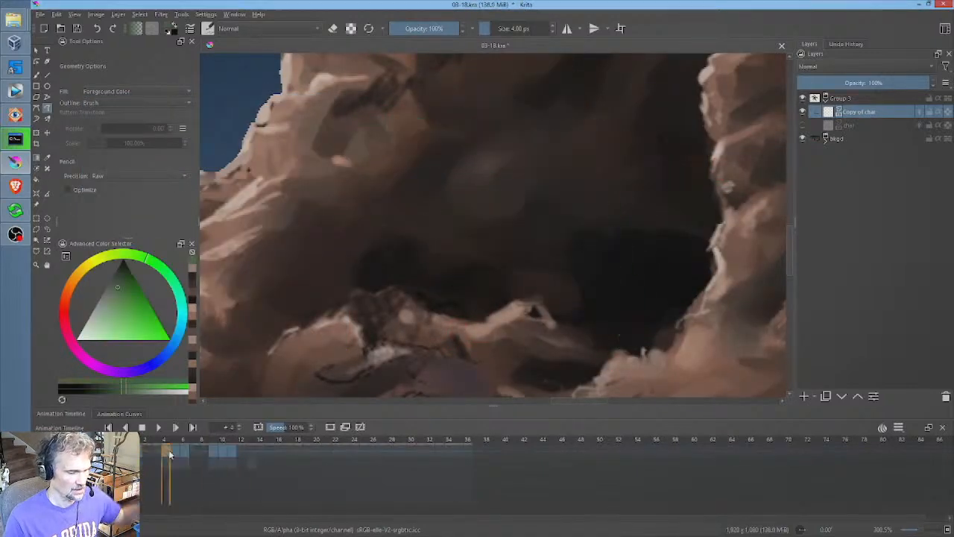
Step: Set the blending mode to Behind and extend the green body at the shoulder and hip on the keyframe at frame 9
{"action": "key", "text": "Right"}
{"action": "key", "text": "Right"}
{"action": "key", "text": "Right"}
{"action": "key", "text": "Right"}
{"action": "key", "text": "Right"}
{"action": "key", "text": "Right"}
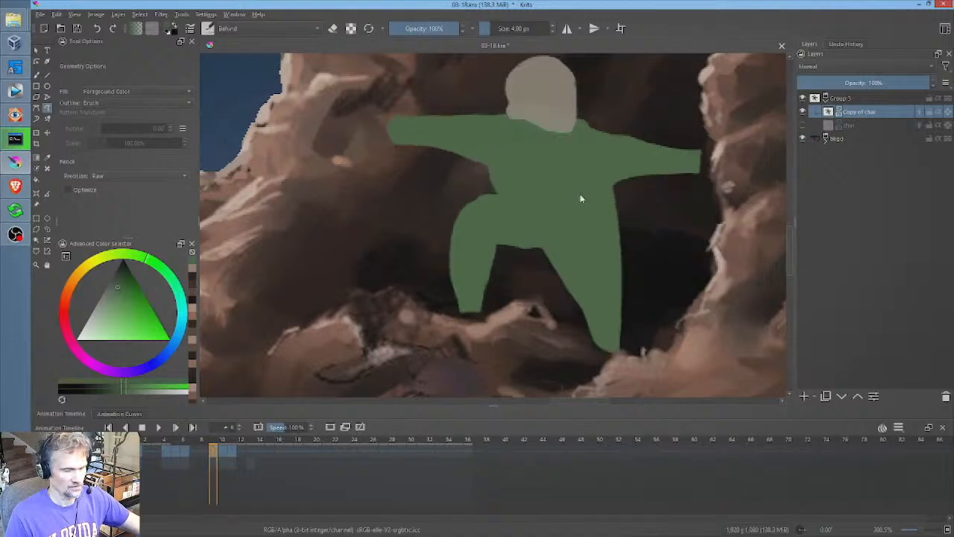
{"action": "left_click_drag", "start_coordinate": [501, 130], "coordinate": [507, 183]}
{"action": "left_click_drag", "start_coordinate": [507, 179], "coordinate": [495, 226]}
{"action": "key", "text": "Left"}
{"action": "key", "text": "Left"}
{"action": "key", "text": "Left"}
{"action": "key", "text": "Left"}
{"action": "key", "text": "Left"}
{"action": "key", "text": "Left"}
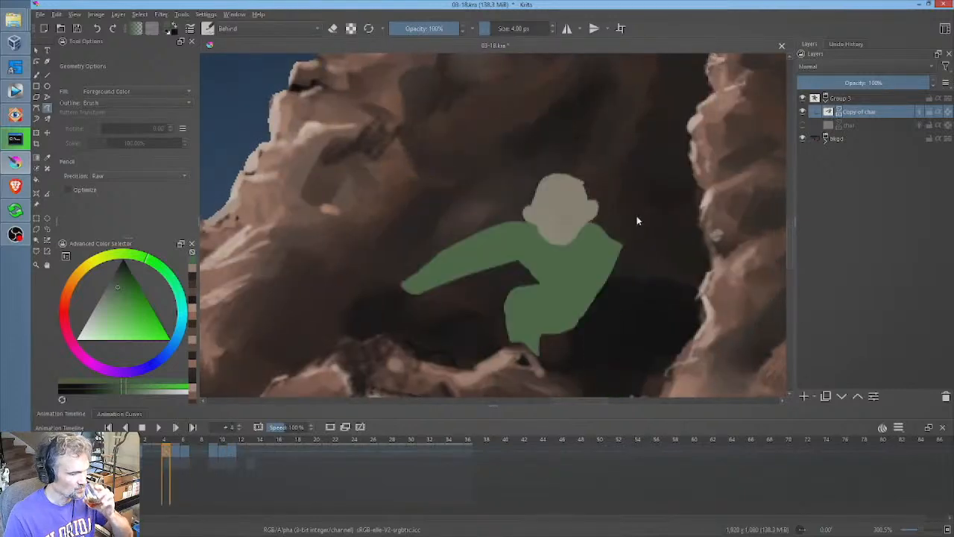
Step: Shift the colour to a dark yellow-brown and recolour the head on the earliest keyframe
{"action": "key", "text": "Right"}
{"action": "left_click", "coordinate": [80, 273]}
{"action": "key", "text": "Left"}
{"action": "key", "text": "Left"}
{"action": "key", "text": "Right"}
{"action": "key", "text": "Left"}
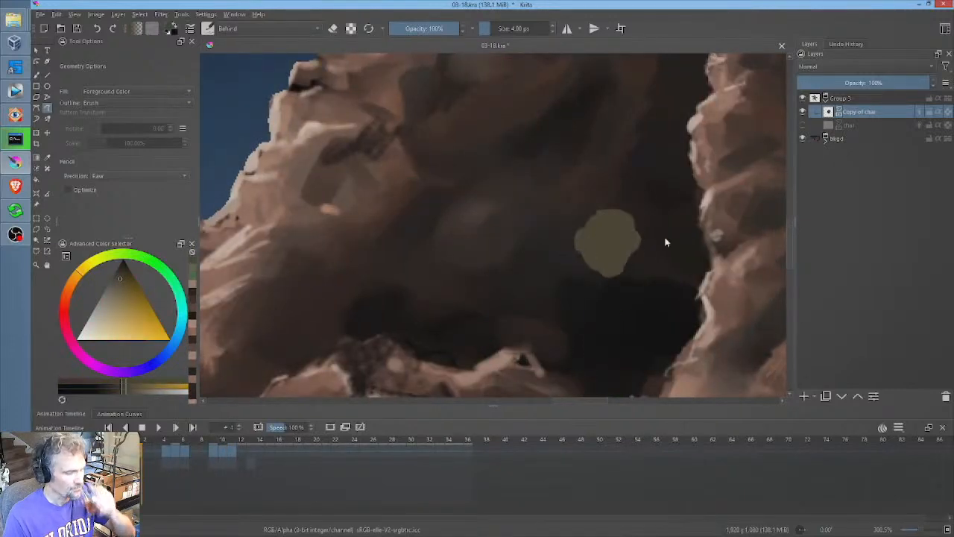
Step: Sample a new colour and add a dark green leg to the crouching figure on the early keyframe
{"action": "key", "text": "Right"}
{"action": "key", "text": "Right"}
{"action": "left_click", "coordinate": [594, 225], "text": "ctrl"}
{"action": "key", "text": "Left"}
{"action": "key", "text": "Left"}
{"action": "key", "text": "Right"}
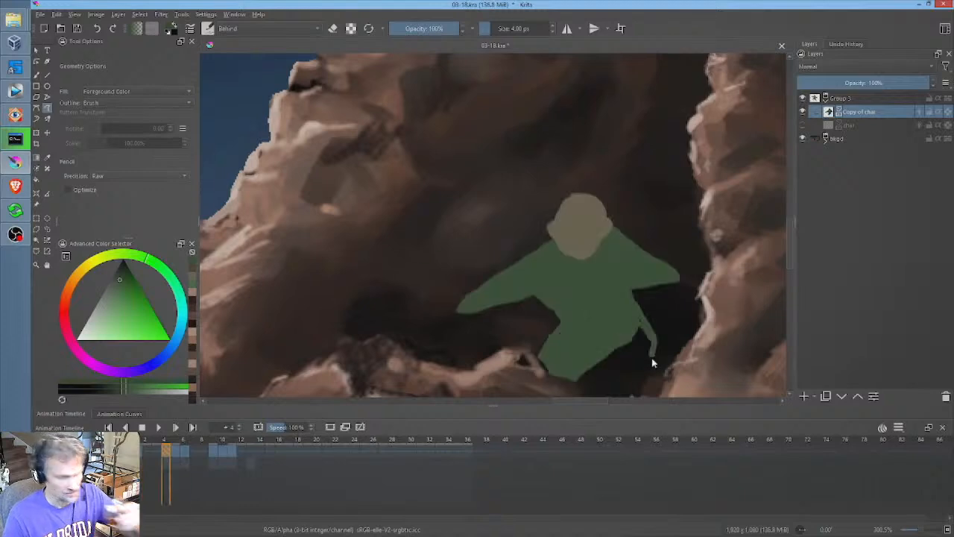
{"action": "key", "text": "Left"}
{"action": "left_click_drag", "start_coordinate": [604, 259], "coordinate": [601, 262]}
{"action": "mouse_move", "coordinate": [596, 340]}
{"action": "left_mouse_down"}
{"action": "mouse_move", "coordinate": [671, 308]}
{"action": "mouse_move", "coordinate": [656, 298]}
{"action": "left_mouse_up"}
Step: Fill in missing green body areas behind the head on the following keyframes
{"action": "key", "text": "Right"}
{"action": "key", "text": "Right"}
{"action": "mouse_move", "coordinate": [603, 222]}
{"action": "left_mouse_down"}
{"action": "mouse_move", "coordinate": [646, 258]}
{"action": "mouse_move", "coordinate": [607, 236]}
{"action": "left_mouse_up"}
{"action": "key", "text": "Right"}
{"action": "key", "text": "Right"}
{"action": "key", "text": "Right"}
{"action": "key", "text": "Right"}
{"action": "key", "text": "Right"}
{"action": "key", "text": "Right"}
{"action": "left_click_drag", "start_coordinate": [576, 164], "coordinate": [570, 220]}
{"action": "left_click_drag", "start_coordinate": [494, 182], "coordinate": [503, 191]}
Step: Return to the crouching pose, extend its lower green body, and flip through the surrounding frames
{"action": "key", "text": "Left"}
{"action": "key", "text": "Left"}
{"action": "key", "text": "Left"}
{"action": "key", "text": "Left"}
{"action": "key", "text": "Left"}
{"action": "key", "text": "Left"}
{"action": "mouse_move", "coordinate": [595, 290]}
{"action": "left_mouse_down"}
{"action": "mouse_move", "coordinate": [568, 317]}
{"action": "mouse_move", "coordinate": [597, 291]}
{"action": "left_mouse_up"}
{"action": "key", "text": "Left"}
{"action": "key", "text": "Left"}
{"action": "key", "text": "Left"}
{"action": "key", "text": "Left"}
{"action": "key", "text": "Right"}
{"action": "key", "text": "Right"}
{"action": "key", "text": "Right"}
Step: Sample the head colour and add a matching hand at the end of the extended arm on the frame 5 pose
{"action": "left_click", "coordinate": [589, 231], "text": "ctrl"}
{"action": "key", "text": "Right"}
{"action": "left_click_drag", "start_coordinate": [411, 282], "coordinate": [400, 298]}
{"action": "key", "text": "Right"}
Step: Sample the head's beige on frame 6, add a hand to the outstretched arm, and compare it with neighbouring frames
{"action": "left_click", "coordinate": [528, 181], "text": "ctrl"}
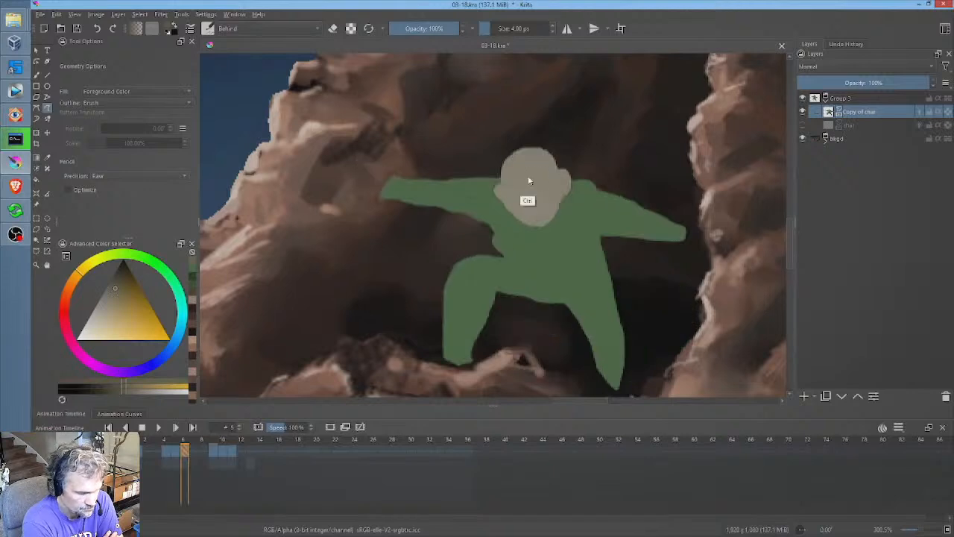
{"action": "key", "text": "Right"}
{"action": "key", "text": "Right"}
{"action": "key", "text": "Right"}
{"action": "mouse_move", "coordinate": [390, 170]}
{"action": "left_mouse_down"}
{"action": "mouse_move", "coordinate": [366, 160]}
{"action": "mouse_move", "coordinate": [377, 183]}
{"action": "mouse_move", "coordinate": [364, 179]}
{"action": "mouse_move", "coordinate": [392, 172]}
{"action": "left_mouse_up"}
{"action": "key", "text": "Right"}
{"action": "key", "text": "Right"}
{"action": "key", "text": "Left"}
{"action": "key", "text": "Left"}
{"action": "key", "text": "Left"}
{"action": "key", "text": "Left"}
{"action": "key", "text": "Left"}
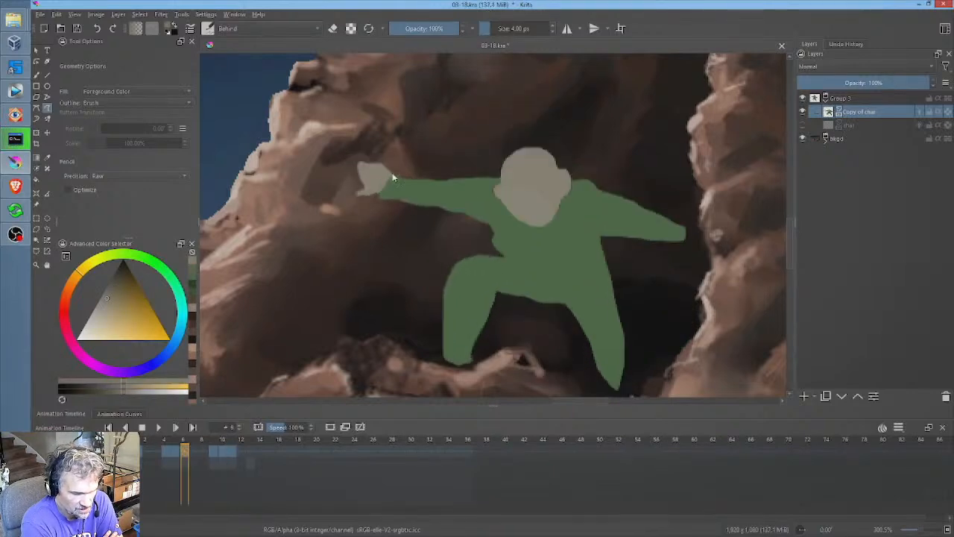
Step: Touch up the body with a small fill on frame 5 and set the brush blending mode to Normal
{"action": "key", "text": "Left"}
{"action": "mouse_move", "coordinate": [386, 298]}
{"action": "left_mouse_down"}
{"action": "mouse_move", "coordinate": [400, 301]}
{"action": "mouse_move", "coordinate": [390, 301]}
{"action": "left_mouse_up"}
{"action": "left_click", "coordinate": [264, 29]}
{"action": "left_click", "coordinate": [238, 67]}
{"action": "key", "text": "Right"}
{"action": "key", "text": "Left"}
{"action": "key", "text": "Left"}
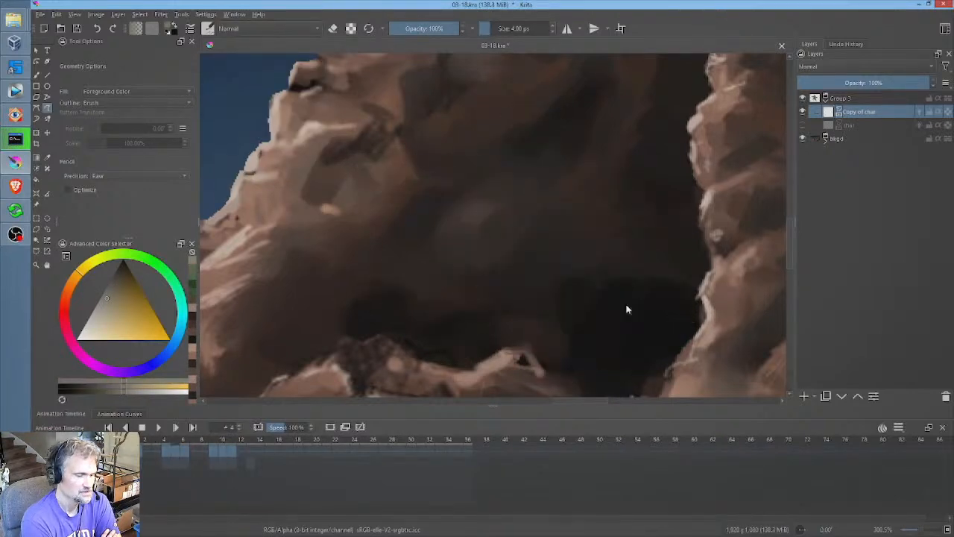
Step: Sample the body's green and add a darker shirt-hem fold across the waist on the keyframes up to frame 10
{"action": "key", "text": "Right"}
{"action": "left_click", "coordinate": [582, 299], "text": "ctrl"}
{"action": "key", "text": "Right"}
{"action": "key", "text": "Right"}
{"action": "key", "text": "Right"}
{"action": "key", "text": "Right"}
{"action": "key", "text": "Right"}
{"action": "key", "text": "Right"}
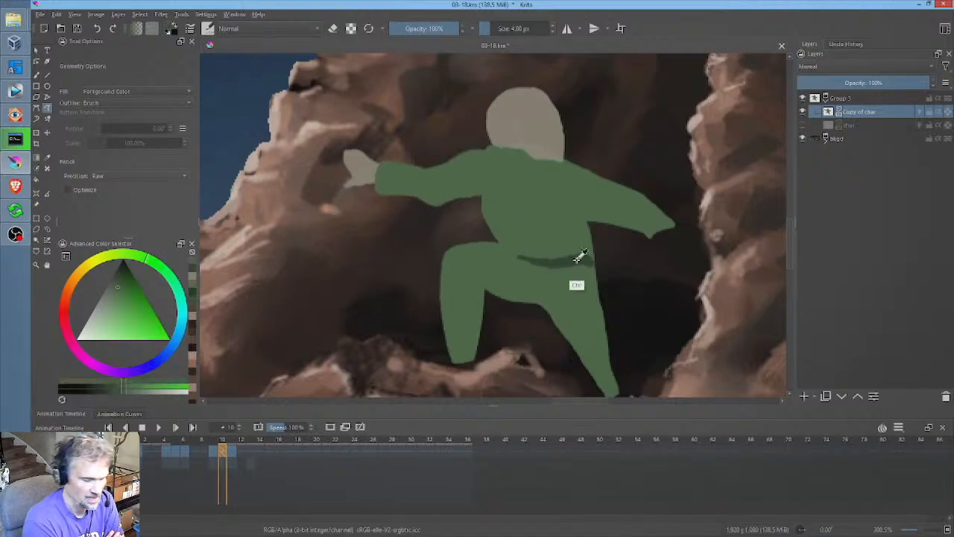
Step: Refine the dark hem fold across the remaining poses and trim the waist outline on frame 9 with the eraser
{"action": "key", "text": "Left"}
{"action": "key", "text": "Left"}
{"action": "key", "text": "Left"}
{"action": "key", "text": "Left"}
{"action": "key", "text": "Left"}
{"action": "key", "text": "Right"}
{"action": "key", "text": "Right"}
{"action": "key", "text": "Right"}
{"action": "key", "text": "Right"}
{"action": "key", "text": "Right"}
{"action": "key", "text": "Left"}
{"action": "key", "text": "Left"}
{"action": "key", "text": "Left"}
{"action": "key", "text": "Left"}
{"action": "key", "text": "Left"}
{"action": "key", "text": "Left"}
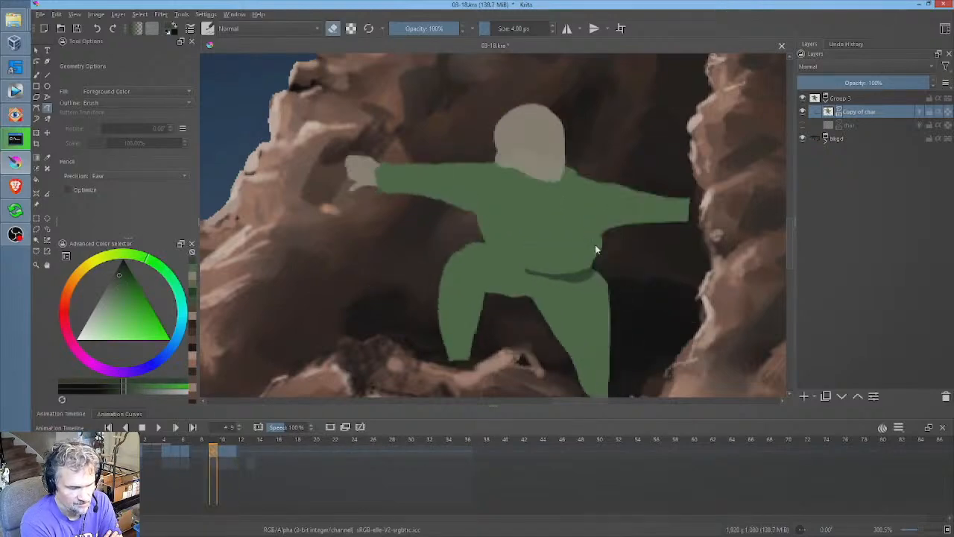
{"action": "key", "text": "e"}
{"action": "key", "text": "e"}
Step: Sample a reddish tone and fill a red cap shape behind the top of the head on frame 10
{"action": "key", "text": "Right"}
{"action": "key", "text": "Right"}
{"action": "key", "text": "Right"}
{"action": "key", "text": "Right"}
{"action": "key", "text": "Right"}
{"action": "key", "text": "Right"}
{"action": "scroll", "coordinate": [393, 280], "scroll_direction": "down", "scroll_amount": 4}
{"action": "left_click", "coordinate": [351, 159], "text": "ctrl"}
{"action": "scroll", "coordinate": [351, 159], "scroll_direction": "up", "scroll_amount": 4}
{"action": "key", "text": "Left"}
{"action": "left_click_drag", "start_coordinate": [445, 205], "coordinate": [471, 211]}
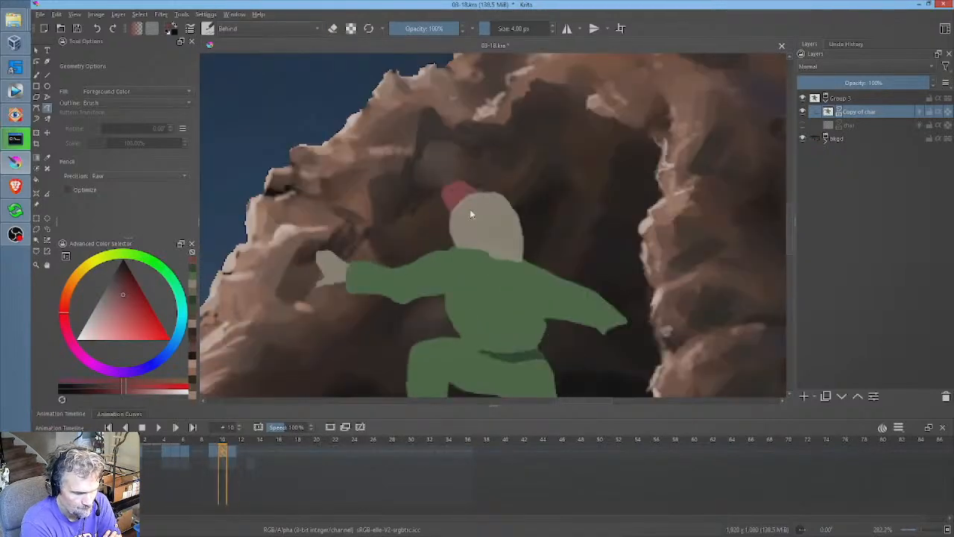
Step: Add the red cap to an earlier keyframe, undoing the misplaced fill and redrawing it behind the head
{"action": "key", "text": "Left"}
{"action": "key", "text": "Left"}
{"action": "key", "text": "Left"}
{"action": "key", "text": "Left"}
{"action": "key", "text": "ctrl+z"}
{"action": "mouse_move", "coordinate": [470, 252]}
{"action": "left_mouse_down"}
{"action": "mouse_move", "coordinate": [505, 231]}
{"action": "mouse_move", "coordinate": [501, 257]}
{"action": "left_mouse_up"}
Step: Choose a dark red and add the cap behind the head on the first, darker pose
{"action": "key", "text": "Left"}
{"action": "key", "text": "Left"}
{"action": "key", "text": "Left"}
{"action": "key", "text": "Left"}
{"action": "key", "text": "Left"}
{"action": "left_click", "coordinate": [124, 285]}
{"action": "mouse_move", "coordinate": [570, 309]}
{"action": "left_mouse_down"}
{"action": "mouse_move", "coordinate": [583, 321]}
{"action": "mouse_move", "coordinate": [575, 318]}
{"action": "left_mouse_up"}
Step: Draw dark facial features and clothing lines over the character's poses with the freehand brush
{"action": "key", "text": "b"}
{"action": "scroll", "coordinate": [578, 349], "scroll_direction": "up", "scroll_amount": 4}
{"action": "middle_click", "coordinate": [579, 349]}
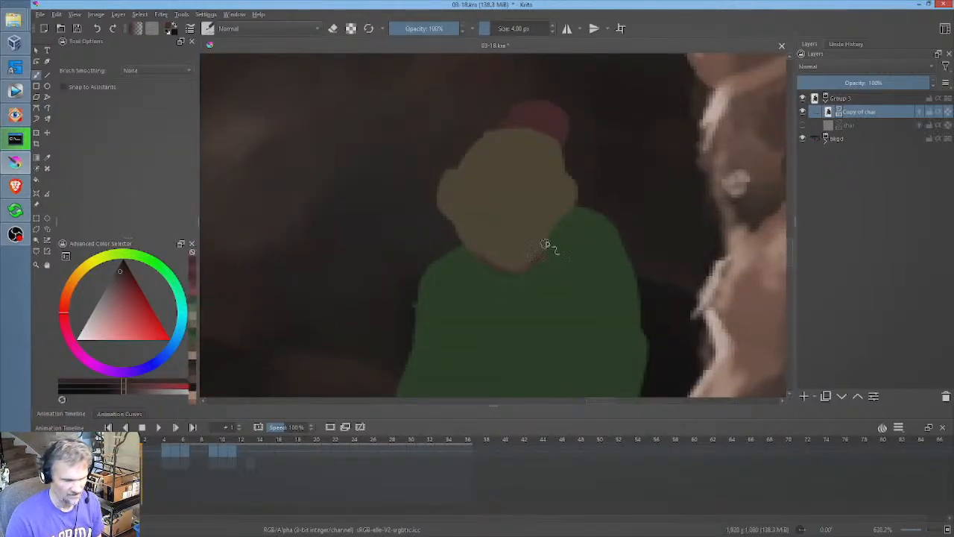
{"action": "scroll", "coordinate": [597, 305], "scroll_direction": "down", "scroll_amount": 2}
{"action": "middle_click", "coordinate": [597, 309]}
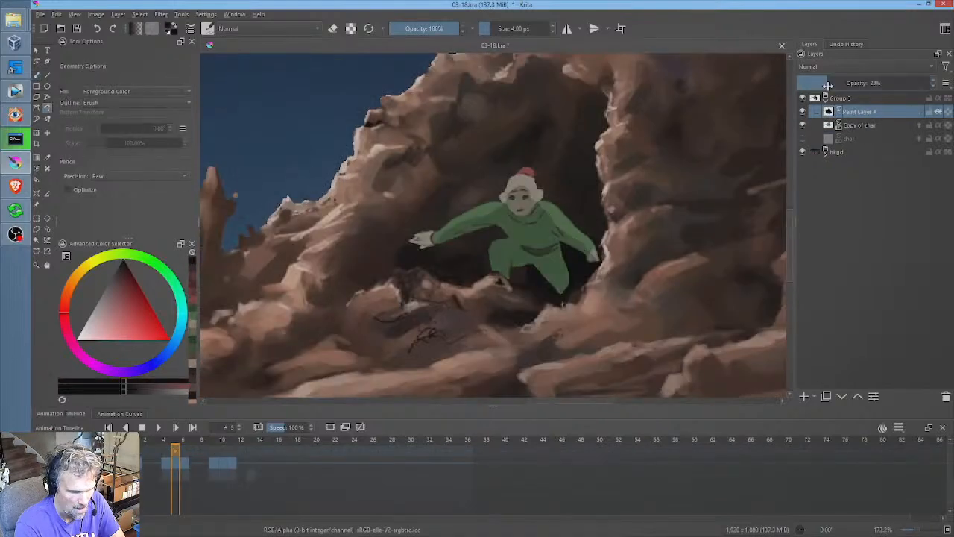
Step: Flip back and forth through the keyframes to examine the shading, faces and line details on each pose
{"action": "key", "text": "Left"}
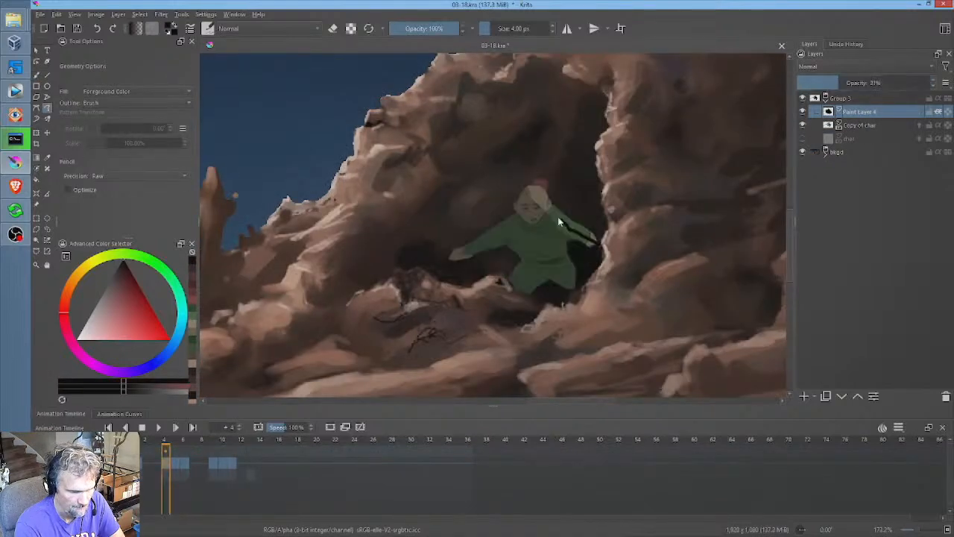
{"action": "key", "text": "Right"}
{"action": "key", "text": "Left"}
{"action": "key", "text": "Left"}
{"action": "key", "text": "Left"}
{"action": "key", "text": "Left"}
{"action": "key", "text": "Left"}
{"action": "key", "text": "Right"}
{"action": "key", "text": "Right"}
{"action": "key", "text": "Right"}
{"action": "key", "text": "Right"}
{"action": "key", "text": "Right"}
{"action": "key", "text": "Right"}
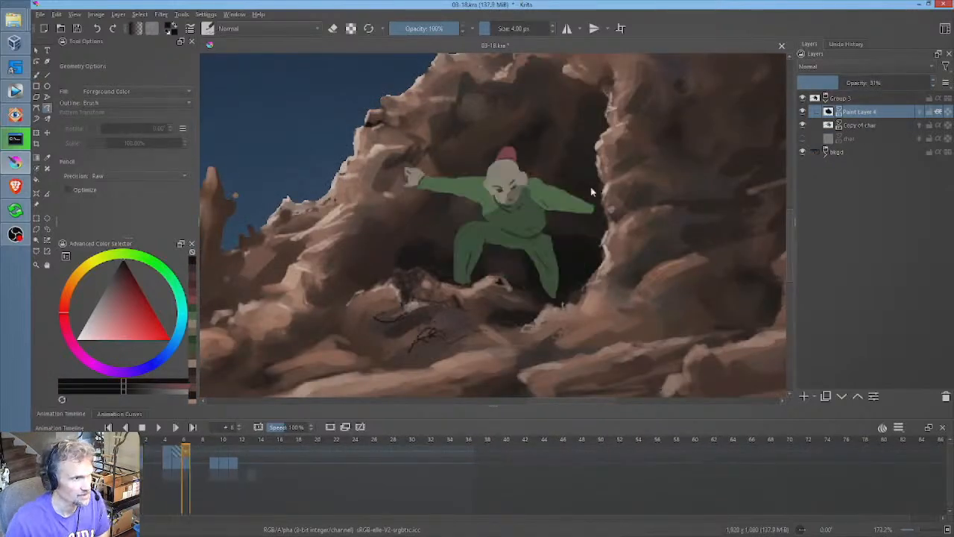
Step: Add a transform mask to the character group and scale the standing pose down on frame 11
{"action": "key", "text": "Right"}
{"action": "mouse_move", "coordinate": [590, 187]}
{"action": "left_mouse_down"}
{"action": "mouse_move", "coordinate": [440, 184]}
{"action": "mouse_move", "coordinate": [489, 171]}
{"action": "left_mouse_up"}
{"action": "key", "text": "Right"}
{"action": "key", "text": "Right"}
{"action": "key", "text": "Right"}
{"action": "key", "text": "Right"}
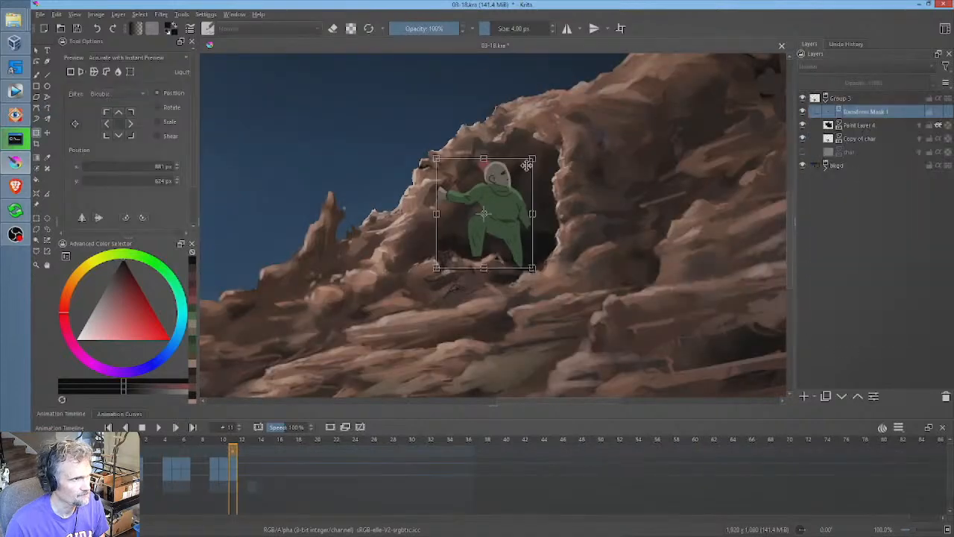
{"action": "left_click_drag", "start_coordinate": [532, 273], "coordinate": [514, 254]}
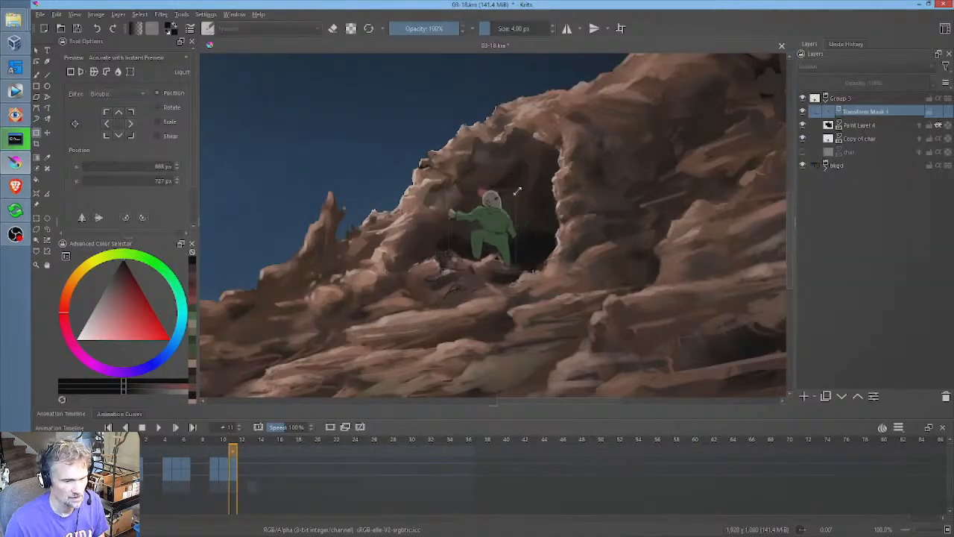
{"action": "left_click", "coordinate": [556, 291]}
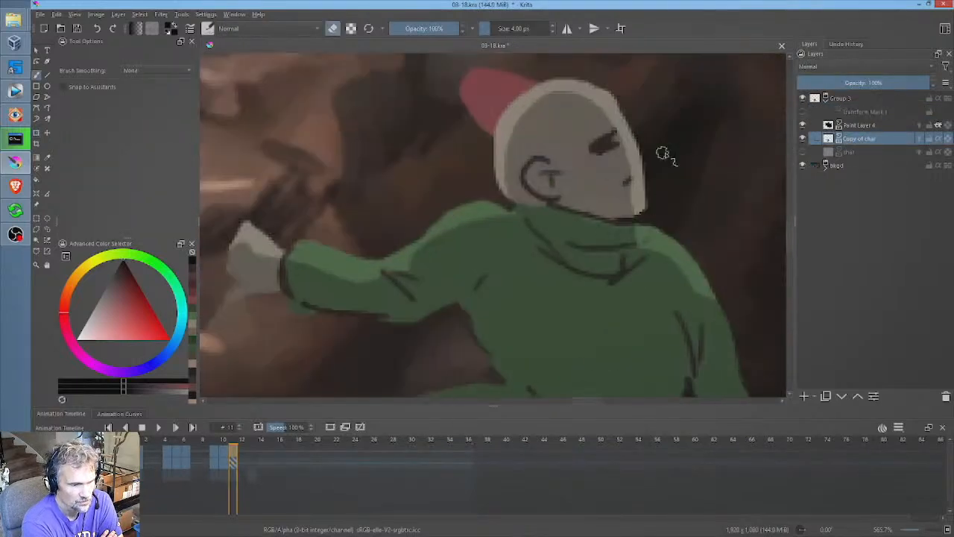
Step: Trim the face profile on frame 11 with the eraser and check it against the earlier keyframes
{"action": "key", "text": "Left"}
{"action": "key", "text": "Left"}
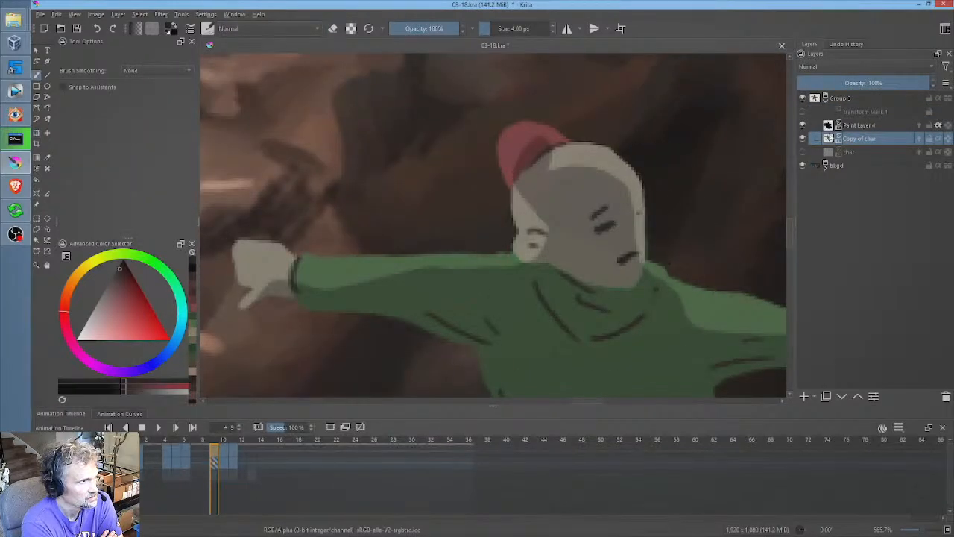
{"action": "key", "text": "Left"}
{"action": "key", "text": "Left"}
{"action": "key", "text": "Left"}
{"action": "key", "text": "Left"}
{"action": "key", "text": "Left"}
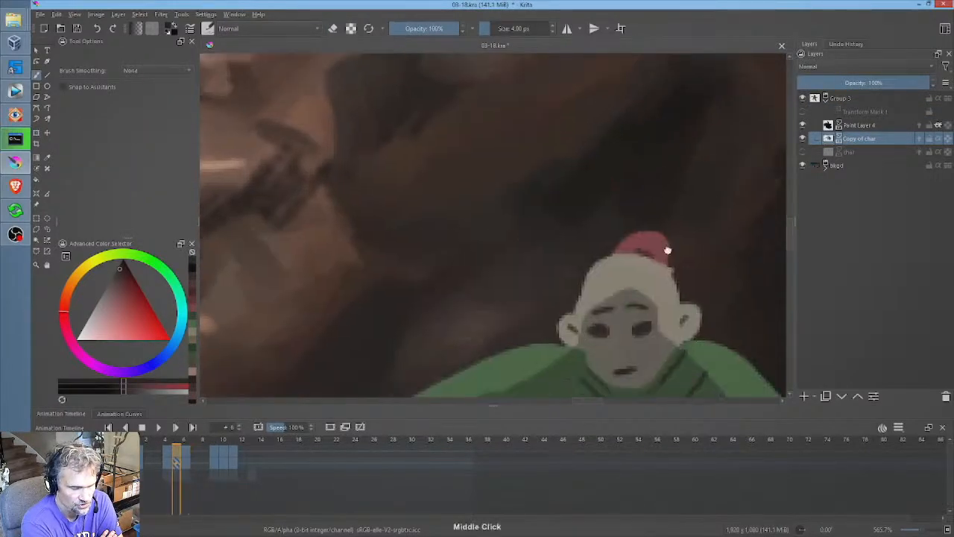
{"action": "key", "text": "Right"}
{"action": "key", "text": "Right"}
{"action": "key", "text": "Right"}
{"action": "key", "text": "Right"}
{"action": "key", "text": "Right"}
{"action": "key", "text": "Right"}
{"action": "key", "text": "Right"}
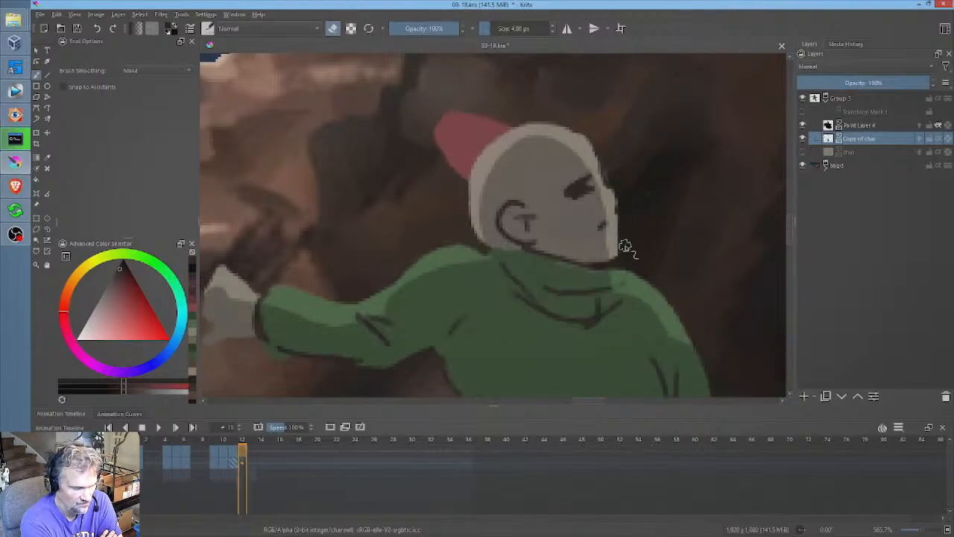
{"action": "key", "text": "Escape"}
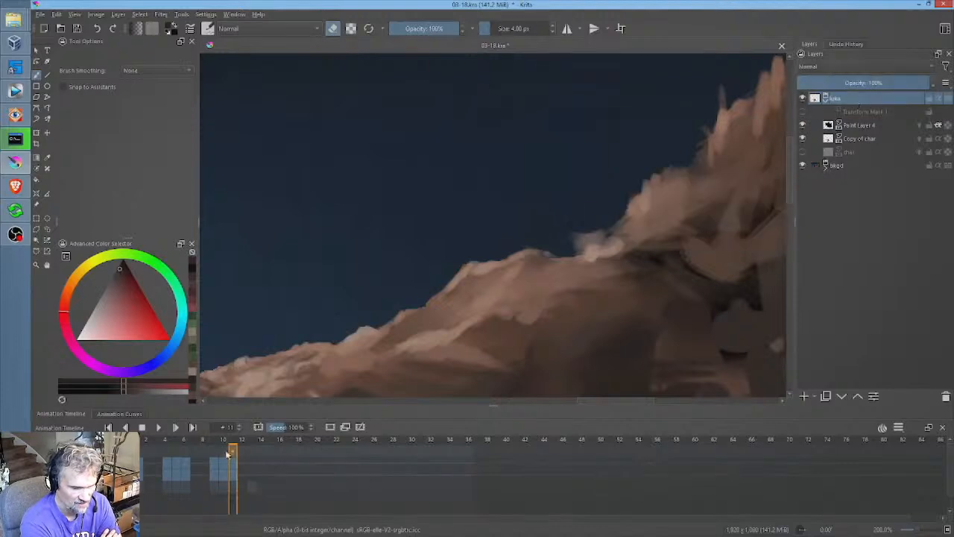
Step: Add a new paint layer and paint a small reddish monkey silhouette standing on the rock ridge
{"action": "key", "text": "Insert"}
{"action": "key", "text": "ctrl+Page_Down"}
{"action": "key", "text": "ctrl+Page_Down"}
{"action": "left_click", "coordinate": [121, 290]}
{"action": "scroll", "coordinate": [529, 271], "scroll_direction": "down", "scroll_amount": 2}
{"action": "scroll", "coordinate": [528, 271], "scroll_direction": "up", "scroll_amount": 3}
{"action": "key", "text": "e"}
{"action": "left_click_drag", "start_coordinate": [528, 208], "coordinate": [508, 213]}
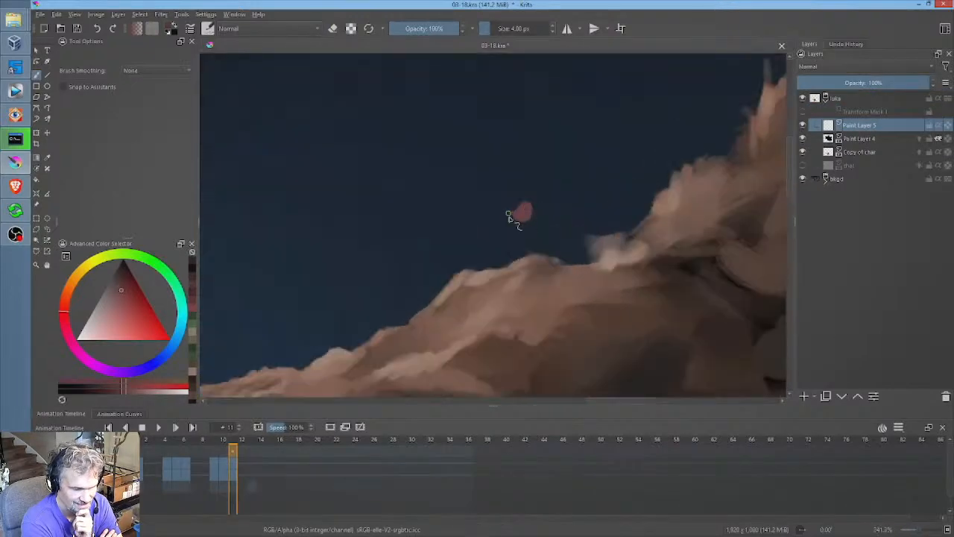
{"action": "left_click_drag", "start_coordinate": [526, 246], "coordinate": [531, 254]}
Step: Sample colours to paint the monkey's light face and belly, dark details and ear, and animate its tail over successive frames
{"action": "left_click", "coordinate": [534, 265], "text": "ctrl"}
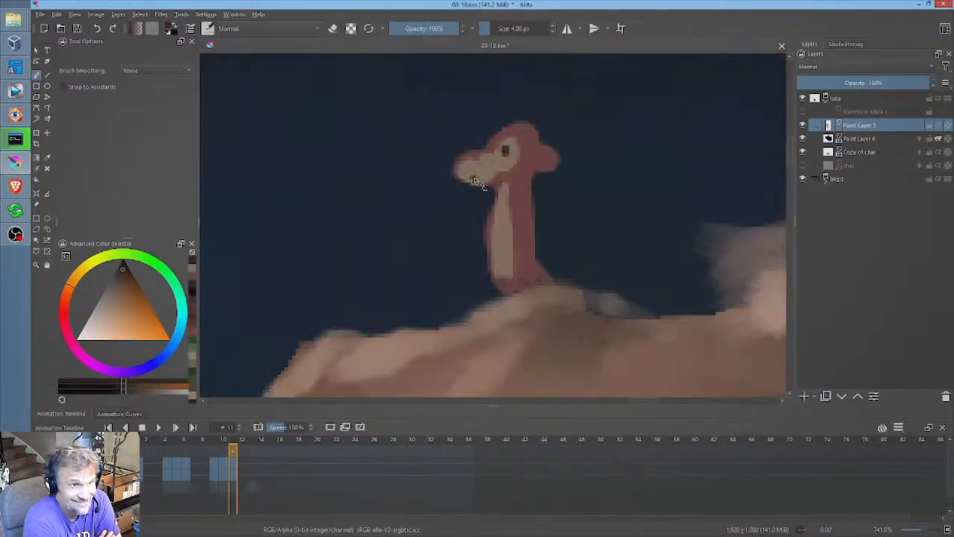
{"action": "left_click", "coordinate": [534, 164], "text": "ctrl"}
{"action": "key", "text": "k"}
{"action": "left_click_drag", "start_coordinate": [546, 149], "coordinate": [550, 162]}
{"action": "left_click", "coordinate": [531, 194], "text": "ctrl"}
{"action": "mouse_move", "coordinate": [538, 246]}
{"action": "left_mouse_down"}
{"action": "mouse_move", "coordinate": [551, 280]}
{"action": "mouse_move", "coordinate": [655, 176]}
{"action": "left_mouse_up"}
{"action": "key", "text": "Right"}
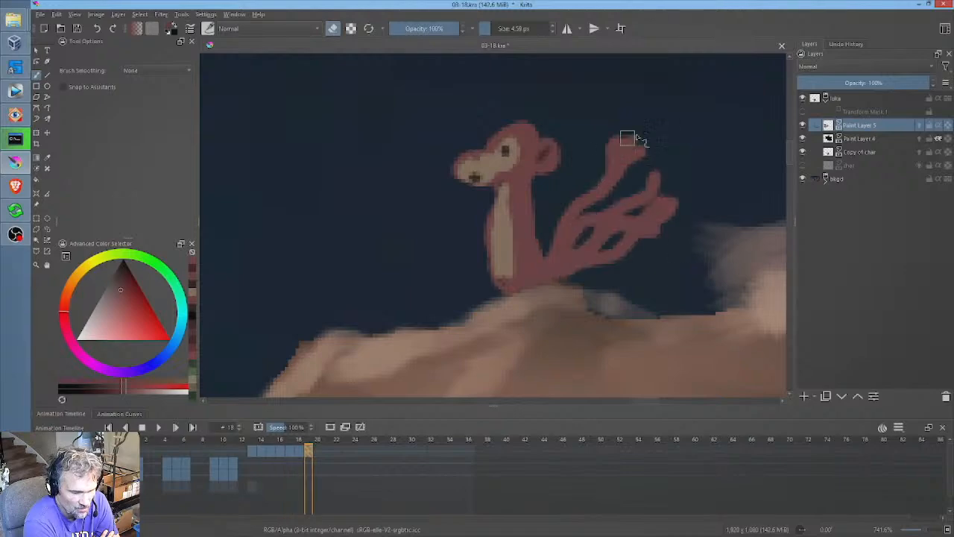
Step: Save the file and re-render the frame sequence over the existing images
{"action": "key", "text": "ctrl+s"}
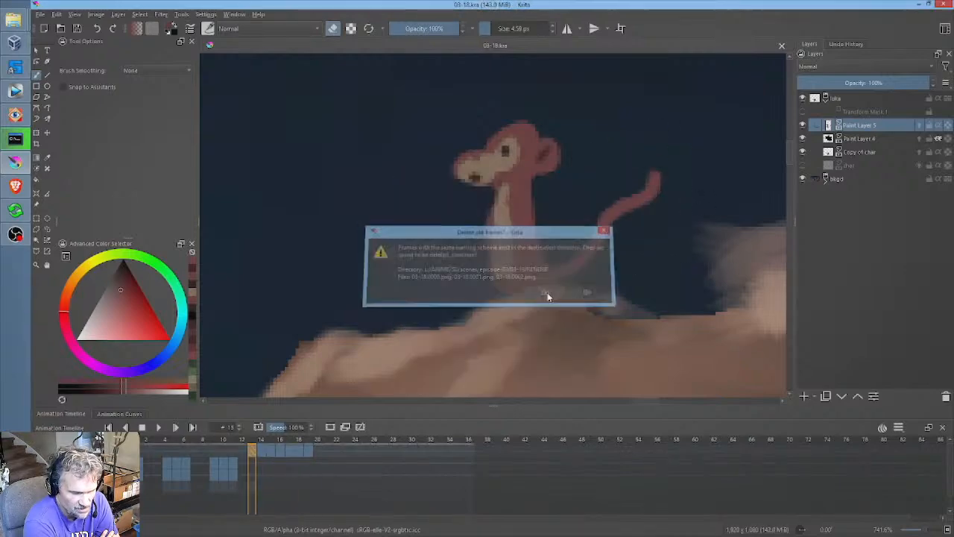
{"action": "left_click", "coordinate": [547, 294]}
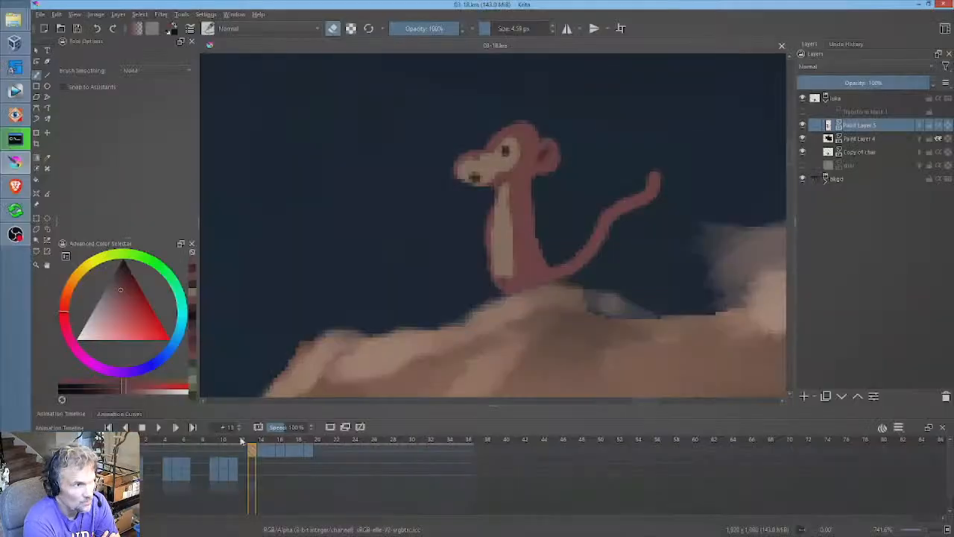
Step: Move the monkey's tail keyframes to start at frame 27 and paint a resting tail on the first frame
{"action": "left_click_drag", "start_coordinate": [252, 450], "coordinate": [383, 452]}
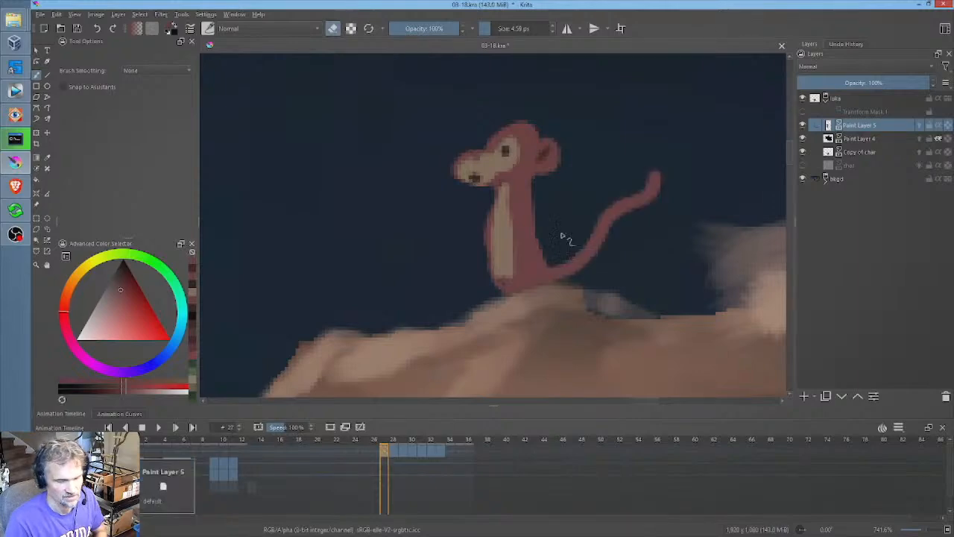
{"action": "key", "text": "e"}
{"action": "key", "text": "Home"}
{"action": "left_click_drag", "start_coordinate": [556, 276], "coordinate": [677, 209]}
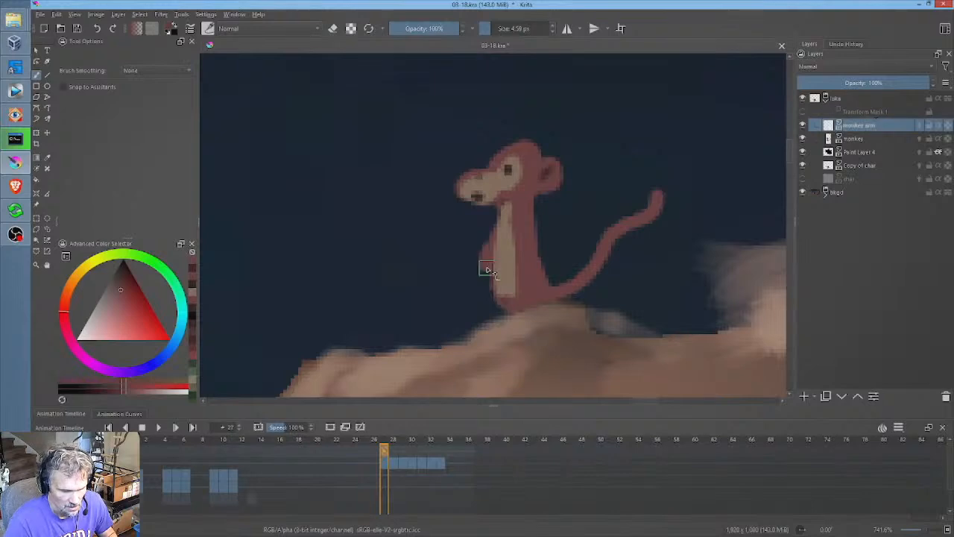
Step: Paint the monkey's arm rising from its side to its brow on the monkey arm layer across frames 27 to 31
{"action": "key", "text": "Right"}
{"action": "key", "text": "Right"}
{"action": "key", "text": "Right"}
{"action": "key", "text": "Right"}
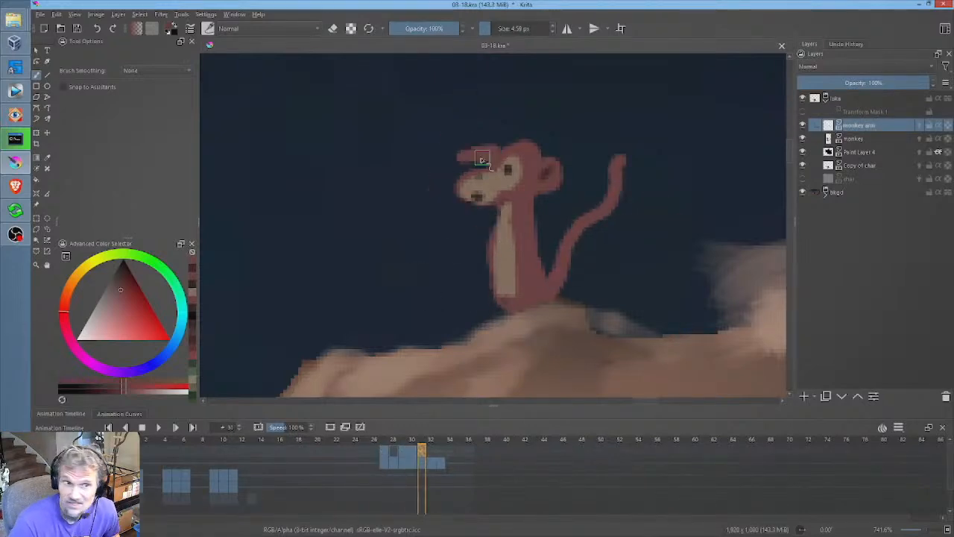
{"action": "key", "text": "Left"}
{"action": "key", "text": "Left"}
{"action": "key", "text": "Left"}
{"action": "key", "text": "Left"}
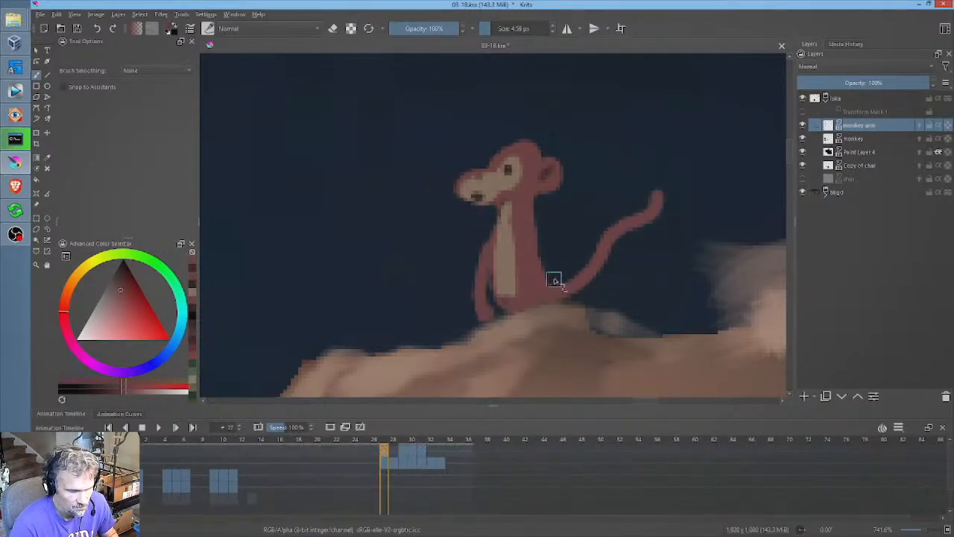
{"action": "key", "text": "Right"}
{"action": "key", "text": "Right"}
{"action": "key", "text": "Right"}
{"action": "key", "text": "Right"}
{"action": "key", "text": "Right"}
Step: Overwrite the rendered frames again and extend the monkey's tail keyframes farther along the timeline
{"action": "left_click", "coordinate": [547, 291]}
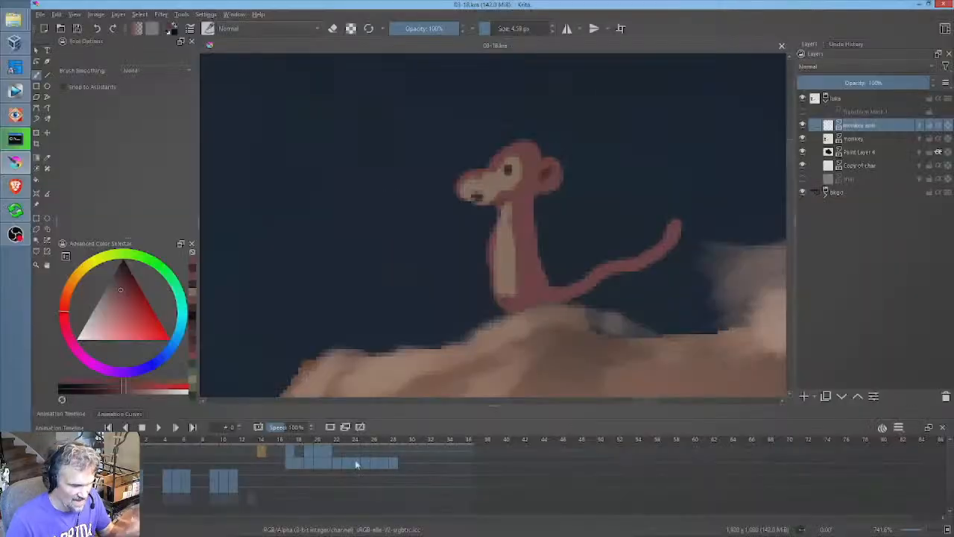
{"action": "left_click_drag", "start_coordinate": [403, 463], "coordinate": [504, 464]}
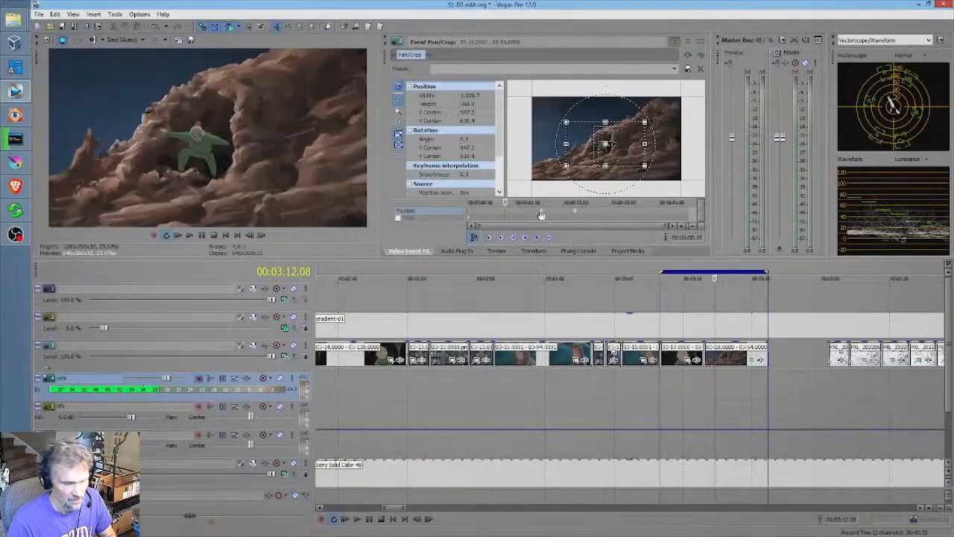
Step: In Vegas Pro, loop-play the cave shot and shift its second pan/crop keyframe up the slope towards the monkey
{"action": "left_click", "coordinate": [662, 352]}
{"action": "key", "text": "space"}
{"action": "left_click_drag", "start_coordinate": [692, 378], "coordinate": [742, 379]}
{"action": "left_click", "coordinate": [573, 211]}
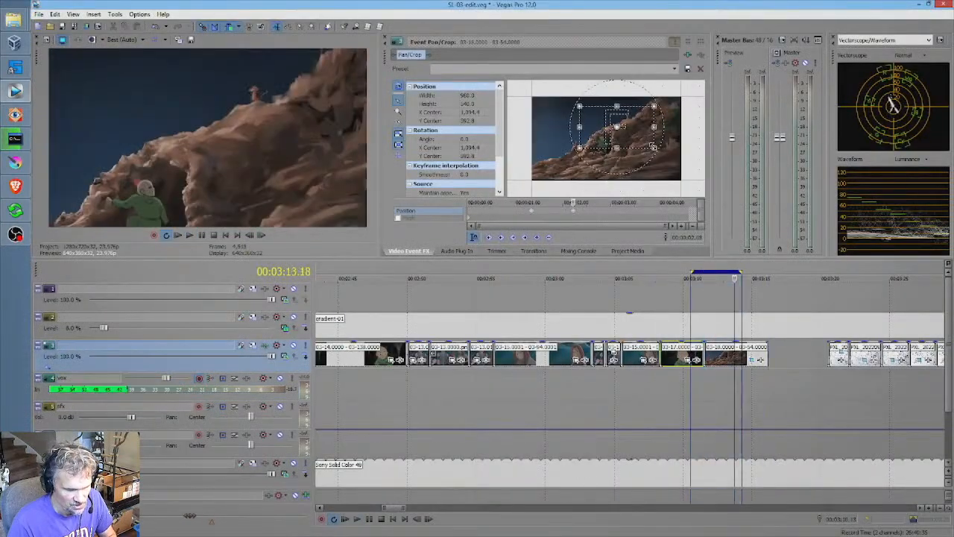
{"action": "left_click_drag", "start_coordinate": [638, 134], "coordinate": [647, 129]}
Step: Loop-play sections of the 03-18 clip and adjust its closing pan/crop framing around the monkey
{"action": "left_click_drag", "start_coordinate": [768, 380], "coordinate": [661, 381]}
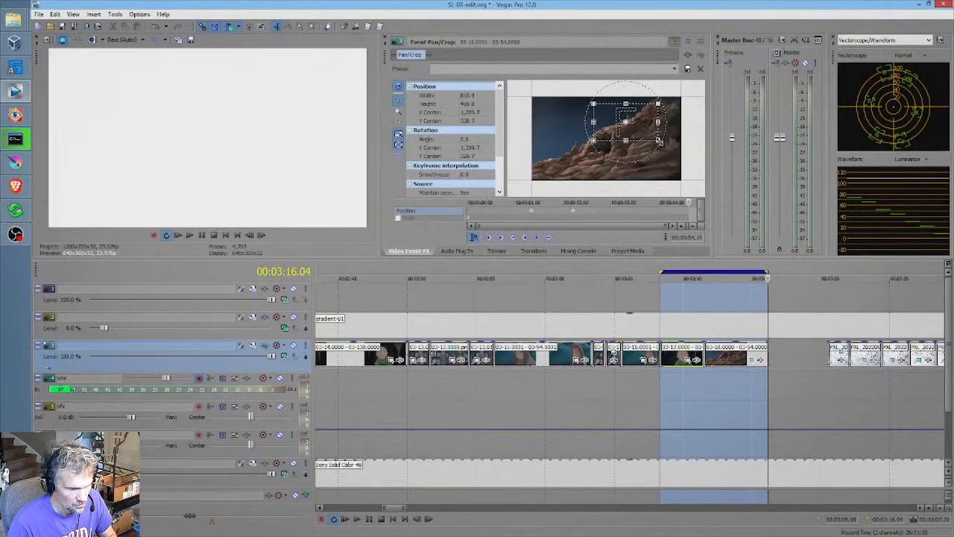
{"action": "left_click", "coordinate": [751, 379]}
{"action": "left_click", "coordinate": [731, 378]}
{"action": "left_click", "coordinate": [703, 379]}
{"action": "left_click_drag", "start_coordinate": [721, 378], "coordinate": [756, 378]}
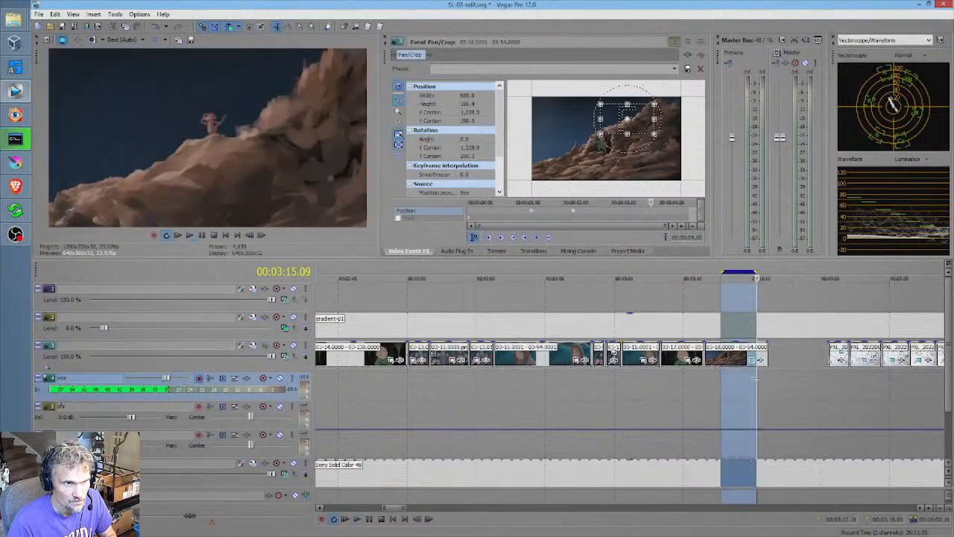
{"action": "left_click", "coordinate": [732, 379]}
{"action": "scroll", "coordinate": [732, 378], "scroll_direction": "up", "scroll_amount": 2}
{"action": "left_click", "coordinate": [673, 214]}
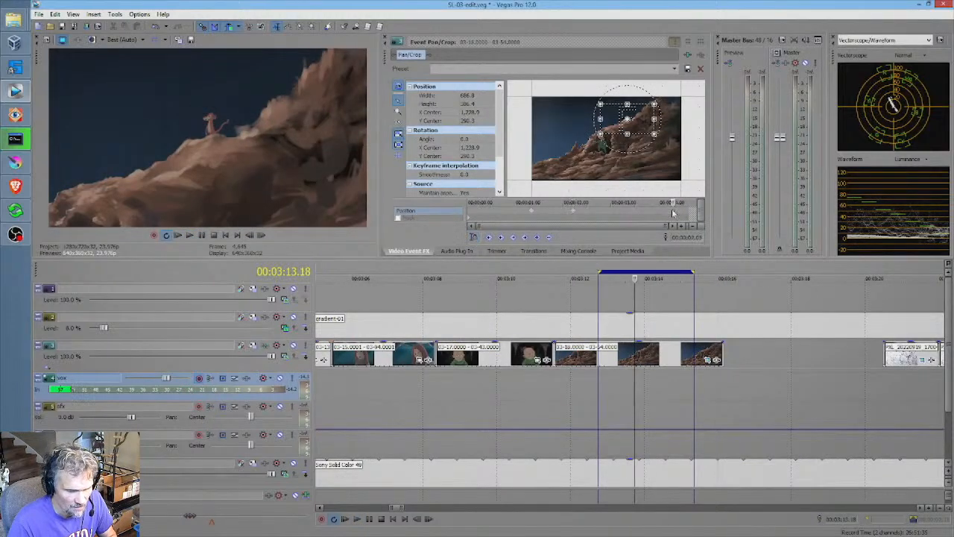
{"action": "left_click_drag", "start_coordinate": [642, 127], "coordinate": [645, 129]}
Step: Move the following photo clips earlier to meet the end of the 03-18 clip and turn off loop playback
{"action": "left_click_drag", "start_coordinate": [658, 382], "coordinate": [714, 382]}
{"action": "left_click_drag", "start_coordinate": [898, 355], "coordinate": [736, 355]}
{"action": "left_click_drag", "start_coordinate": [702, 381], "coordinate": [729, 382]}
{"action": "key", "text": "q"}
Step: Open the pan/crop settings of the first photo clip after 03-18 and play back the edited sequence
{"action": "scroll", "coordinate": [747, 381], "scroll_direction": "up", "scroll_amount": 2}
{"action": "scroll", "coordinate": [747, 382], "scroll_direction": "up", "scroll_amount": 1}
{"action": "left_click", "coordinate": [760, 360]}
{"action": "scroll", "coordinate": [634, 138], "scroll_direction": "down", "scroll_amount": 2}
{"action": "key", "text": "space"}
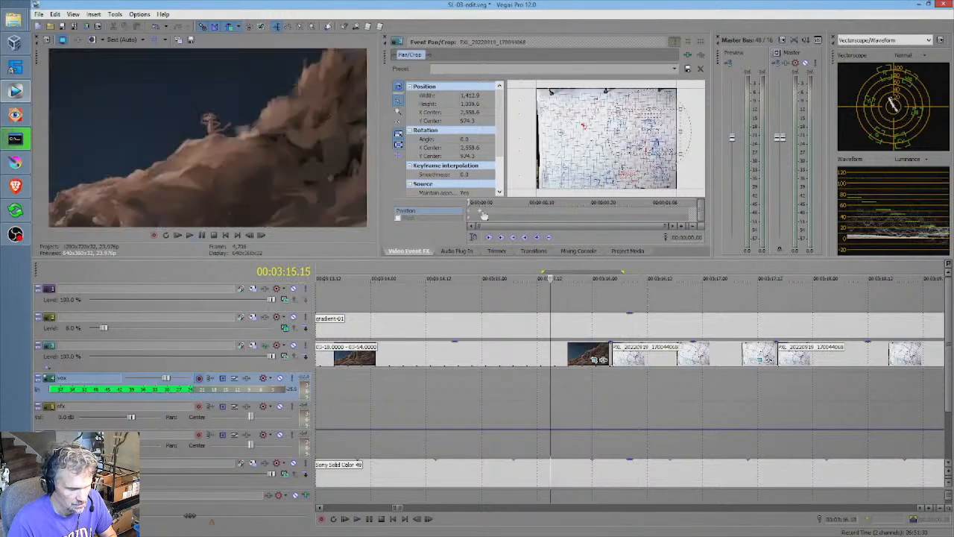
{"action": "scroll", "coordinate": [410, 387], "scroll_direction": "down", "scroll_amount": 5}
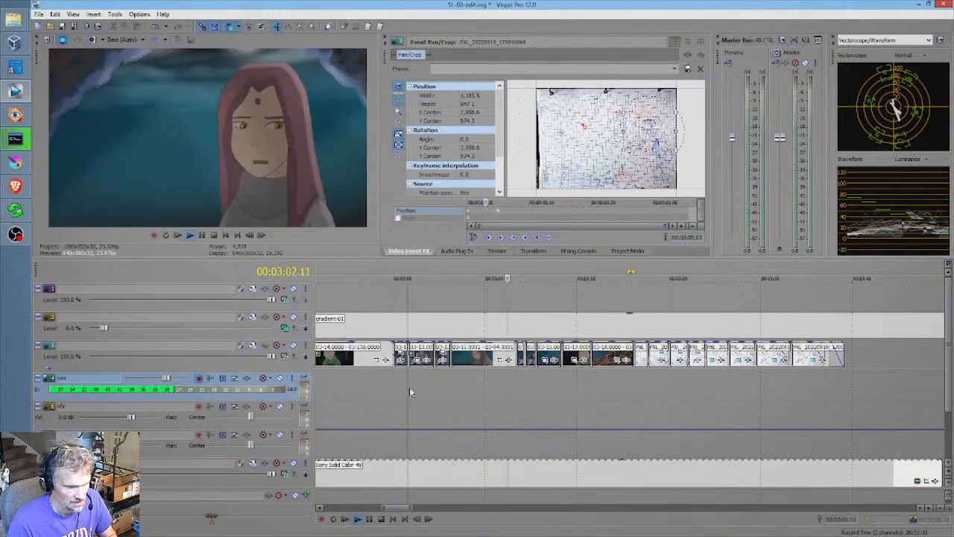
Step: Mark the range from the 03-17 clip to the end of 03-18 and loop-play it
{"action": "left_click_drag", "start_coordinate": [633, 380], "coordinate": [562, 366]}
{"action": "key", "text": "space"}
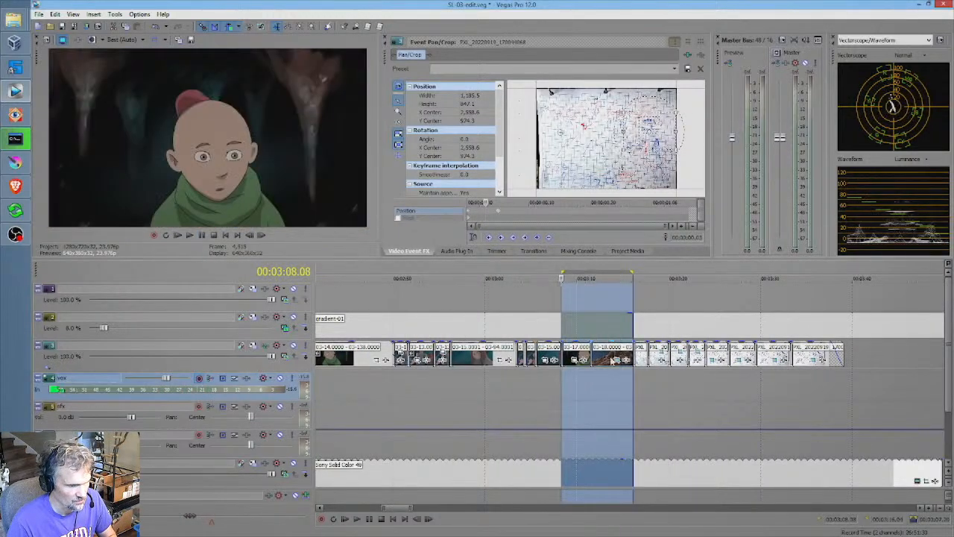
{"action": "key", "text": "q"}
{"action": "key", "text": "space"}
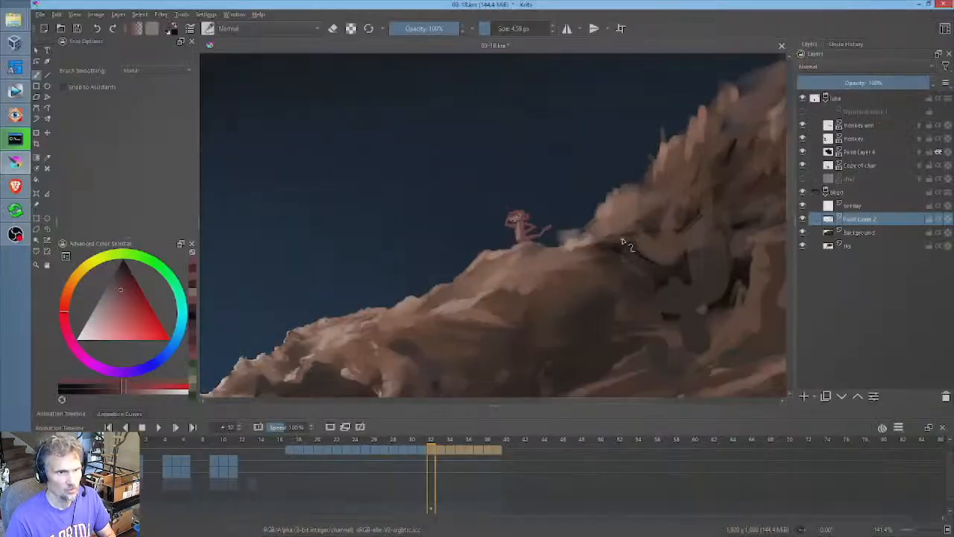
Step: Switch to Krita and, with sampled rock colours, paint stacked ledges and dark crevices into the slope right of and below the monkey
{"action": "right_click", "coordinate": [606, 277]}
{"action": "left_click", "coordinate": [715, 281]}
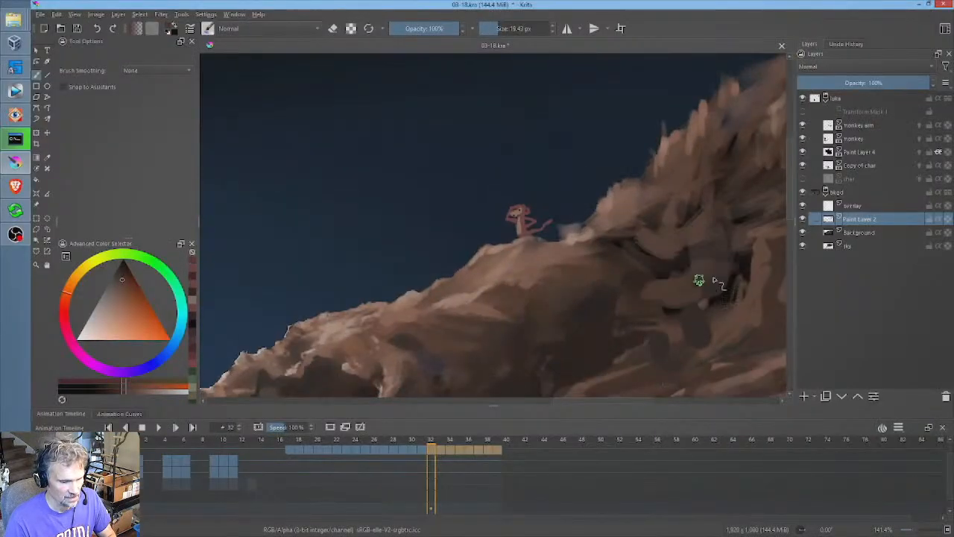
{"action": "left_click", "coordinate": [699, 280], "text": "ctrl"}
{"action": "left_click_drag", "start_coordinate": [656, 224], "coordinate": [701, 243]}
{"action": "left_click", "coordinate": [707, 251], "text": "ctrl"}
{"action": "left_click_drag", "start_coordinate": [655, 303], "coordinate": [688, 244]}
{"action": "left_click", "coordinate": [609, 303], "text": "ctrl"}
{"action": "mouse_move", "coordinate": [588, 306]}
{"action": "left_mouse_down"}
{"action": "mouse_move", "coordinate": [641, 280]}
{"action": "mouse_move", "coordinate": [613, 246]}
{"action": "left_mouse_up"}
{"action": "left_click", "coordinate": [658, 249], "text": "ctrl"}
{"action": "left_click_drag", "start_coordinate": [718, 213], "coordinate": [694, 230]}
{"action": "mouse_move", "coordinate": [695, 230]}
{"action": "left_mouse_down"}
{"action": "mouse_move", "coordinate": [652, 228]}
{"action": "mouse_move", "coordinate": [705, 222]}
{"action": "mouse_move", "coordinate": [709, 252]}
{"action": "mouse_move", "coordinate": [647, 258]}
{"action": "mouse_move", "coordinate": [674, 253]}
{"action": "mouse_move", "coordinate": [689, 234]}
{"action": "mouse_move", "coordinate": [726, 229]}
{"action": "left_mouse_up"}
{"action": "left_click_drag", "start_coordinate": [749, 238], "coordinate": [581, 224]}
{"action": "left_click_drag", "start_coordinate": [581, 224], "coordinate": [567, 224]}
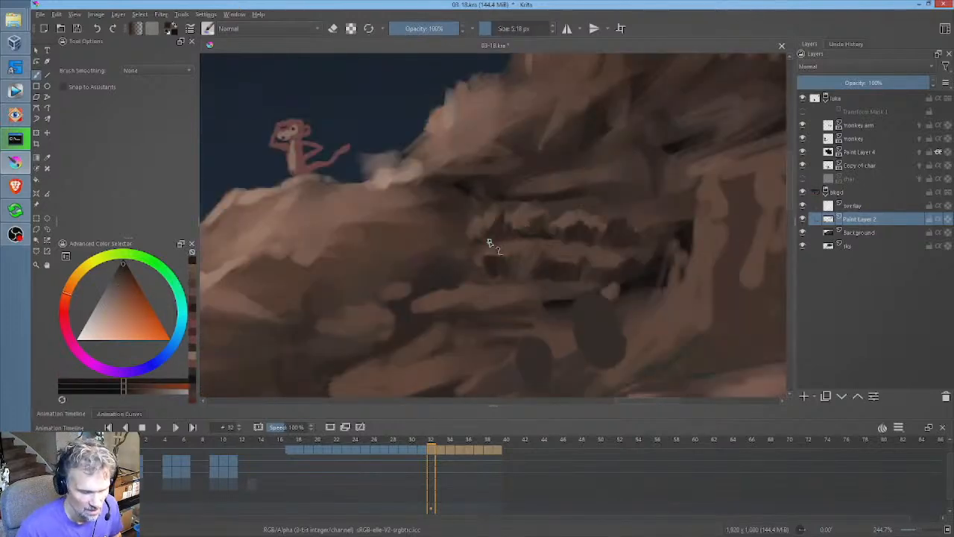
Step: Paint light-edged strata and shaded cracks along the lower ledges and the slope beneath the monkey, using sampled colours
{"action": "left_click", "coordinate": [465, 296], "text": "ctrl"}
{"action": "left_click", "coordinate": [477, 283], "text": "ctrl"}
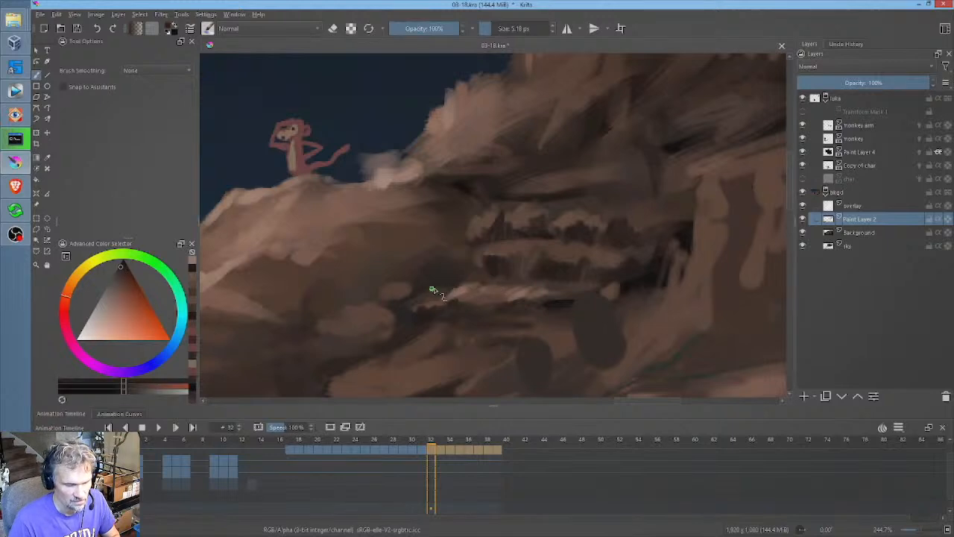
{"action": "left_click", "coordinate": [454, 292], "text": "ctrl"}
{"action": "left_click_drag", "start_coordinate": [392, 296], "coordinate": [354, 315]}
{"action": "left_click_drag", "start_coordinate": [309, 330], "coordinate": [280, 337]}
{"action": "mouse_move", "coordinate": [641, 246]}
{"action": "left_mouse_down"}
{"action": "mouse_move", "coordinate": [668, 221]}
{"action": "mouse_move", "coordinate": [521, 194]}
{"action": "left_mouse_up"}
{"action": "mouse_move", "coordinate": [459, 164]}
{"action": "left_mouse_down"}
{"action": "mouse_move", "coordinate": [389, 187]}
{"action": "mouse_move", "coordinate": [361, 220]}
{"action": "left_mouse_up"}
{"action": "mouse_move", "coordinate": [538, 116]}
{"action": "left_mouse_down"}
{"action": "mouse_move", "coordinate": [556, 181]}
{"action": "mouse_move", "coordinate": [477, 192]}
{"action": "left_mouse_up"}
{"action": "left_click", "coordinate": [573, 234], "text": "ctrl"}
{"action": "left_click_drag", "start_coordinate": [514, 208], "coordinate": [464, 206]}
{"action": "left_click", "coordinate": [435, 238], "text": "ctrl"}
{"action": "mouse_move", "coordinate": [319, 207]}
{"action": "left_mouse_down"}
{"action": "mouse_move", "coordinate": [447, 233]}
{"action": "mouse_move", "coordinate": [416, 222]}
{"action": "left_mouse_up"}
Step: Erase the pale smudge beside the monkey's tail and paint sharp rock spires on the ridge there
{"action": "key", "text": "e"}
{"action": "left_click_drag", "start_coordinate": [446, 181], "coordinate": [411, 200]}
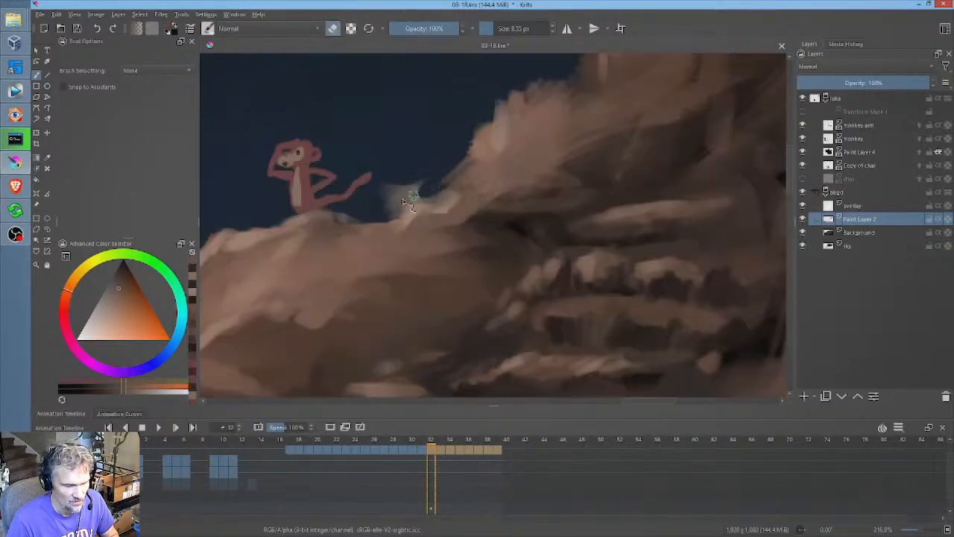
{"action": "left_click", "coordinate": [537, 126], "text": "ctrl"}
{"action": "key", "text": "e"}
{"action": "left_click_drag", "start_coordinate": [482, 130], "coordinate": [479, 186]}
{"action": "mouse_move", "coordinate": [505, 106]}
{"action": "left_mouse_down"}
{"action": "mouse_move", "coordinate": [504, 145]}
{"action": "mouse_move", "coordinate": [544, 134]}
{"action": "left_mouse_up"}
{"action": "left_click", "coordinate": [443, 181], "text": "ctrl"}
{"action": "left_click_drag", "start_coordinate": [544, 142], "coordinate": [522, 142]}
{"action": "left_click", "coordinate": [553, 144], "text": "ctrl"}
{"action": "left_click", "coordinate": [492, 112], "text": "ctrl"}
{"action": "mouse_move", "coordinate": [519, 104]}
{"action": "left_mouse_down"}
{"action": "mouse_move", "coordinate": [489, 132]}
{"action": "mouse_move", "coordinate": [498, 217]}
{"action": "mouse_move", "coordinate": [478, 212]}
{"action": "mouse_move", "coordinate": [514, 179]}
{"action": "left_mouse_up"}
{"action": "mouse_move", "coordinate": [546, 214]}
{"action": "left_mouse_down"}
{"action": "mouse_move", "coordinate": [574, 260]}
{"action": "mouse_move", "coordinate": [522, 164]}
{"action": "left_mouse_up"}
{"action": "left_click", "coordinate": [515, 161], "text": "ctrl"}
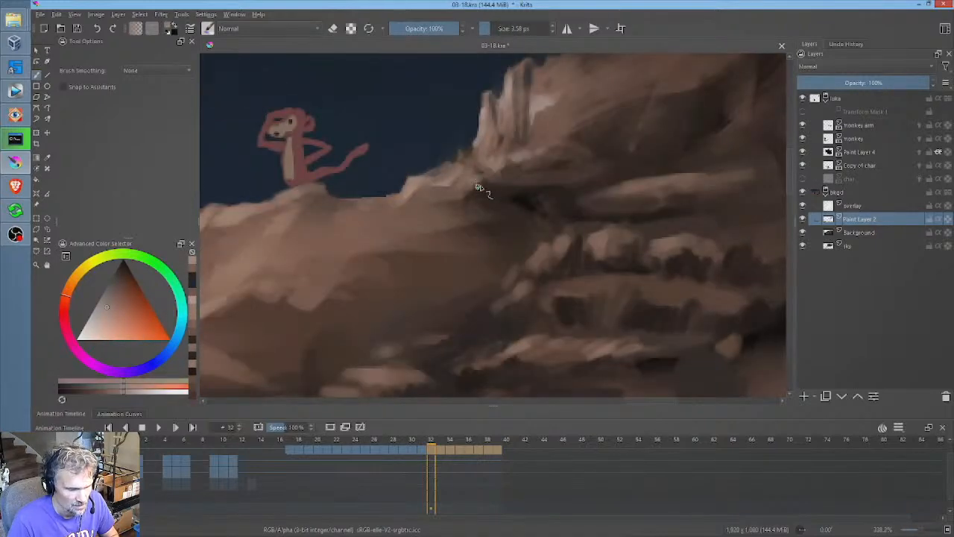
Step: Refine the ridge edge between the monkey and the spires, adding lit and shaded strokes up the slope behind
{"action": "left_click_drag", "start_coordinate": [446, 195], "coordinate": [417, 209]}
{"action": "mouse_move", "coordinate": [428, 209]}
{"action": "left_mouse_down"}
{"action": "mouse_move", "coordinate": [465, 212]}
{"action": "mouse_move", "coordinate": [456, 192]}
{"action": "mouse_move", "coordinate": [492, 215]}
{"action": "left_mouse_up"}
{"action": "mouse_move", "coordinate": [629, 202]}
{"action": "left_mouse_down"}
{"action": "mouse_move", "coordinate": [568, 232]}
{"action": "mouse_move", "coordinate": [579, 187]}
{"action": "mouse_move", "coordinate": [520, 207]}
{"action": "left_mouse_up"}
{"action": "left_click", "coordinate": [552, 240], "text": "ctrl"}
{"action": "left_click_drag", "start_coordinate": [565, 133], "coordinate": [581, 211]}
{"action": "key", "text": "e"}
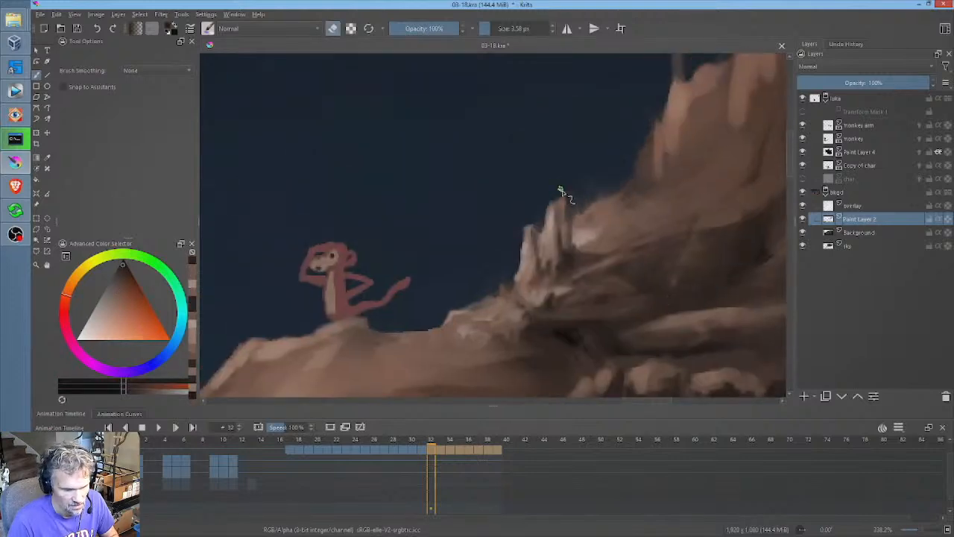
{"action": "key", "text": "e"}
{"action": "left_click", "coordinate": [595, 215], "text": "ctrl"}
{"action": "left_click_drag", "start_coordinate": [638, 175], "coordinate": [650, 152]}
{"action": "mouse_move", "coordinate": [436, 345]}
{"action": "left_mouse_down"}
{"action": "mouse_move", "coordinate": [588, 255]}
{"action": "mouse_move", "coordinate": [570, 277]}
{"action": "left_mouse_up"}
{"action": "key", "text": "5"}
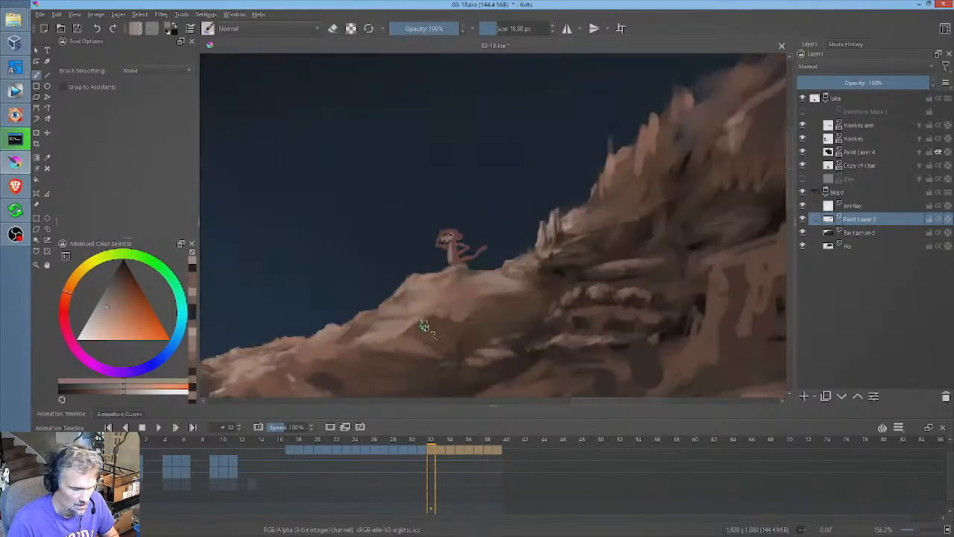
Step: Paint layered highlights and shadow streaks on the rock below the monkey and above the cave, using sampled colours
{"action": "left_click", "coordinate": [425, 325], "text": "ctrl"}
{"action": "mouse_move", "coordinate": [424, 326]}
{"action": "left_mouse_down"}
{"action": "mouse_move", "coordinate": [405, 319]}
{"action": "mouse_move", "coordinate": [406, 295]}
{"action": "left_mouse_up"}
{"action": "left_click_drag", "start_coordinate": [405, 313], "coordinate": [510, 178]}
{"action": "left_click", "coordinate": [502, 198], "text": "ctrl"}
{"action": "left_click_drag", "start_coordinate": [477, 205], "coordinate": [574, 192]}
{"action": "left_click", "coordinate": [583, 166], "text": "ctrl"}
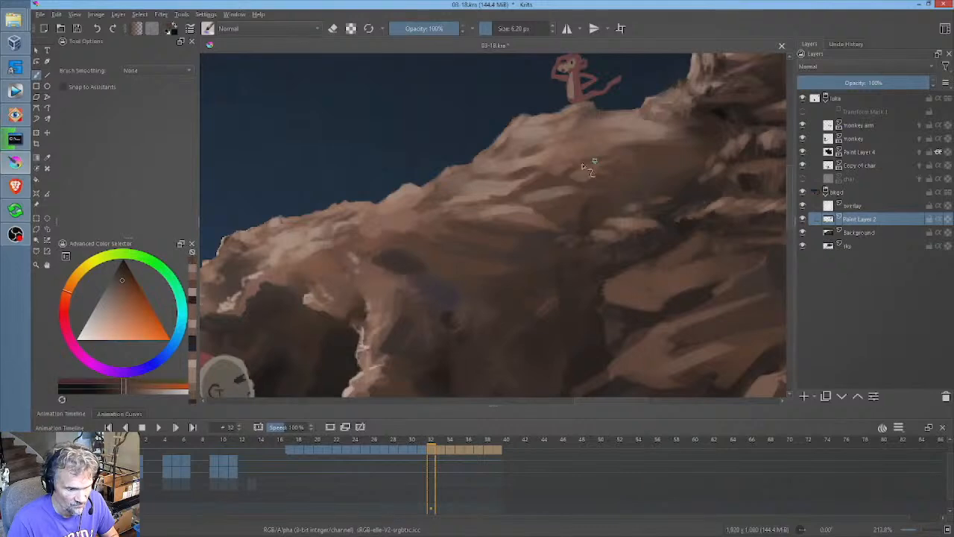
{"action": "left_click", "coordinate": [625, 234], "text": "ctrl"}
{"action": "left_click", "coordinate": [601, 256], "text": "ctrl"}
{"action": "left_click_drag", "start_coordinate": [601, 258], "coordinate": [522, 263]}
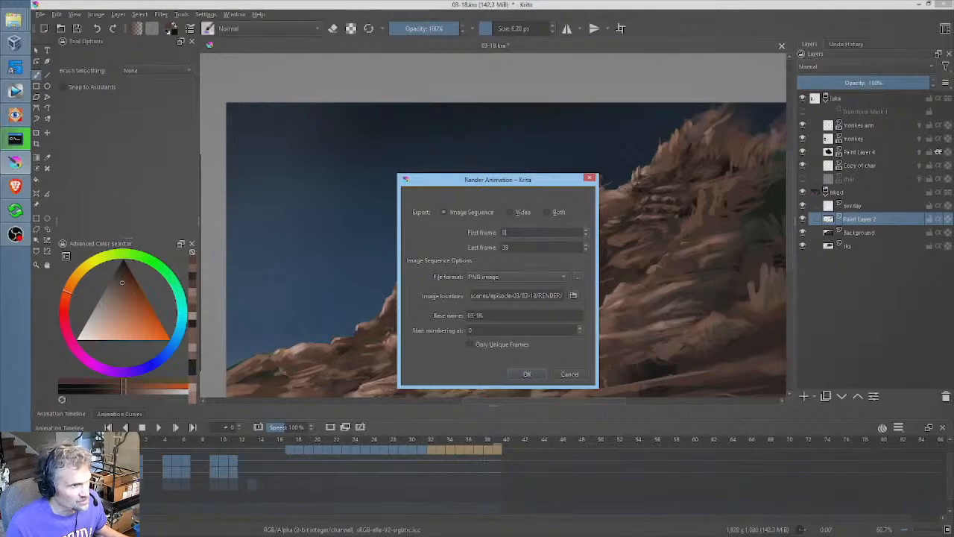
Step: Render frames 0 to 39 as a PNG image sequence with the base name 03-18
{"action": "key", "text": "Return"}
{"action": "key", "text": "Return"}
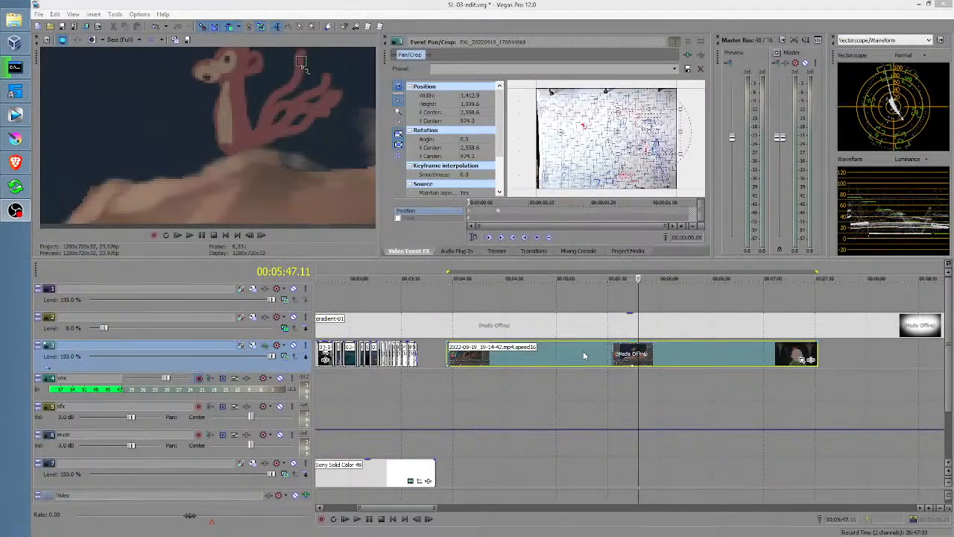
Step: In Vegas Pro, undo the placement of the 2022-09-19 speed16 clip and clean the unused project media
{"action": "left_click", "coordinate": [583, 352]}
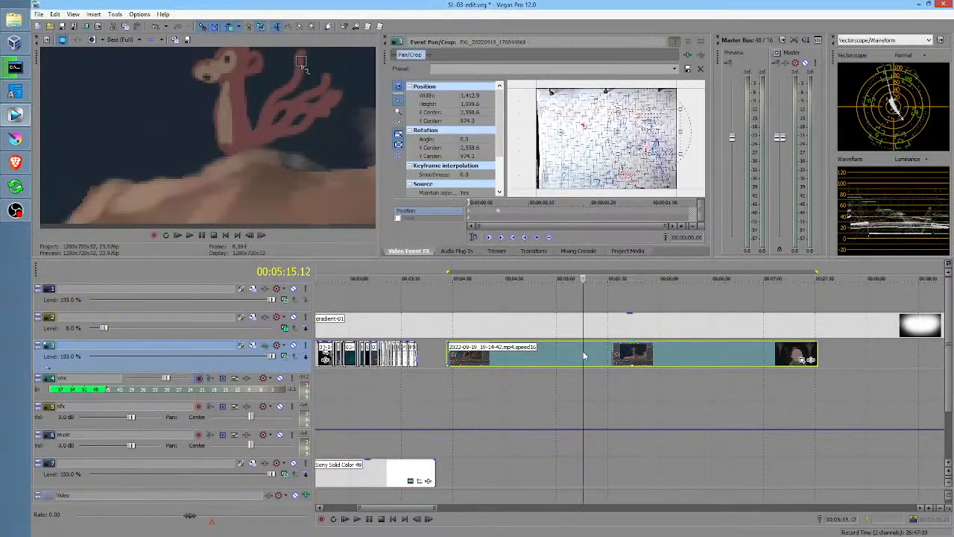
{"action": "key", "text": "ctrl+z"}
{"action": "left_click", "coordinate": [113, 15]}
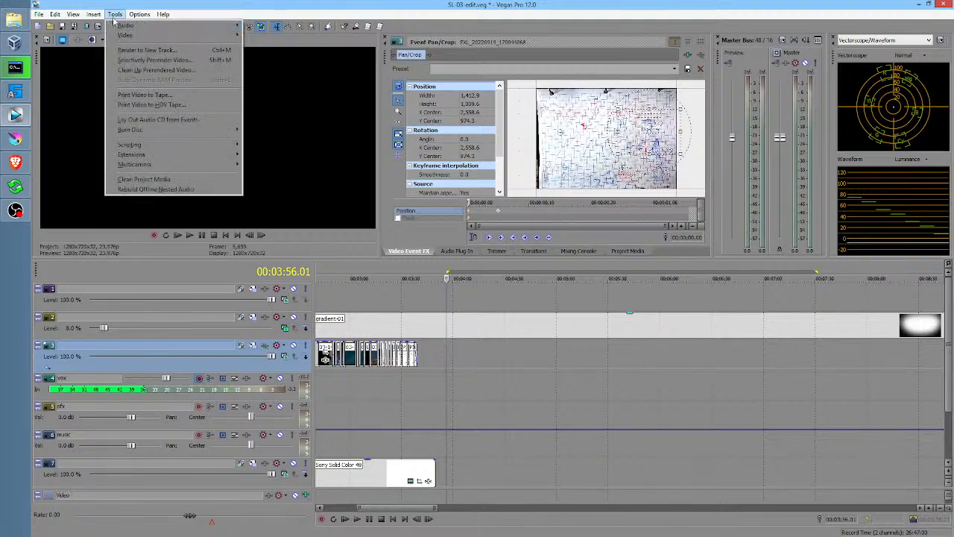
{"action": "left_click", "coordinate": [152, 180]}
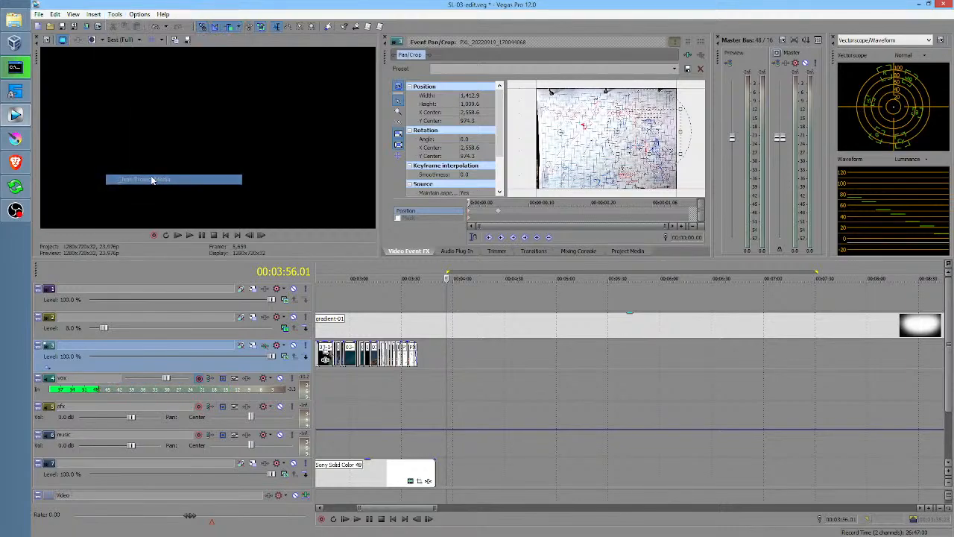
{"action": "left_click", "coordinate": [369, 387]}
{"action": "scroll", "coordinate": [373, 386], "scroll_direction": "up", "scroll_amount": 5}
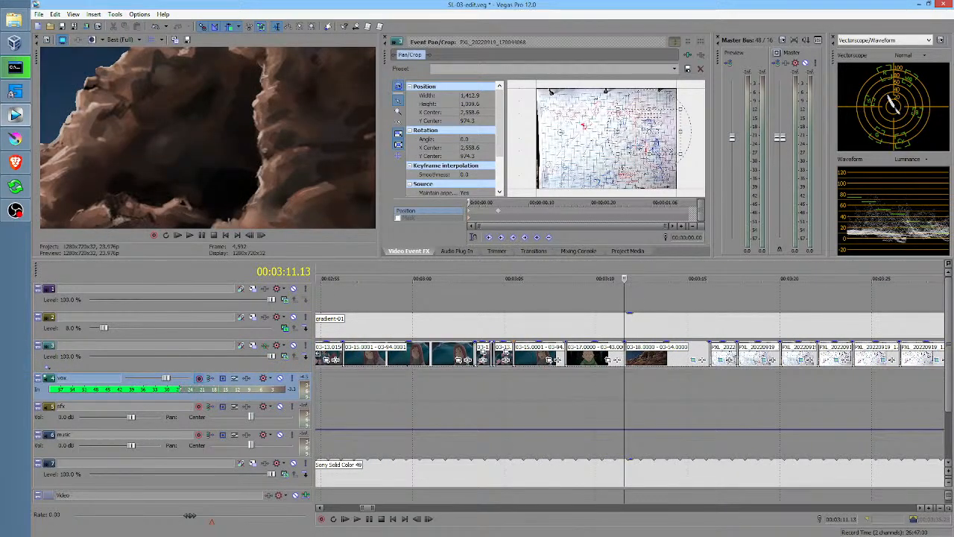
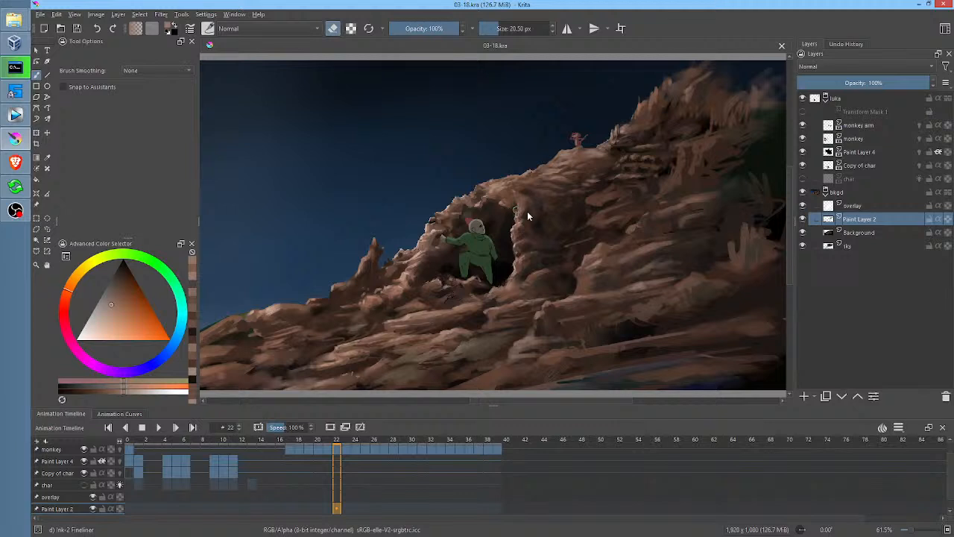
Step: In Krita, toggle Transform Mask 1 on and off to compare its effect on the character and monkey, leaving it off
{"action": "left_click", "coordinate": [803, 112]}
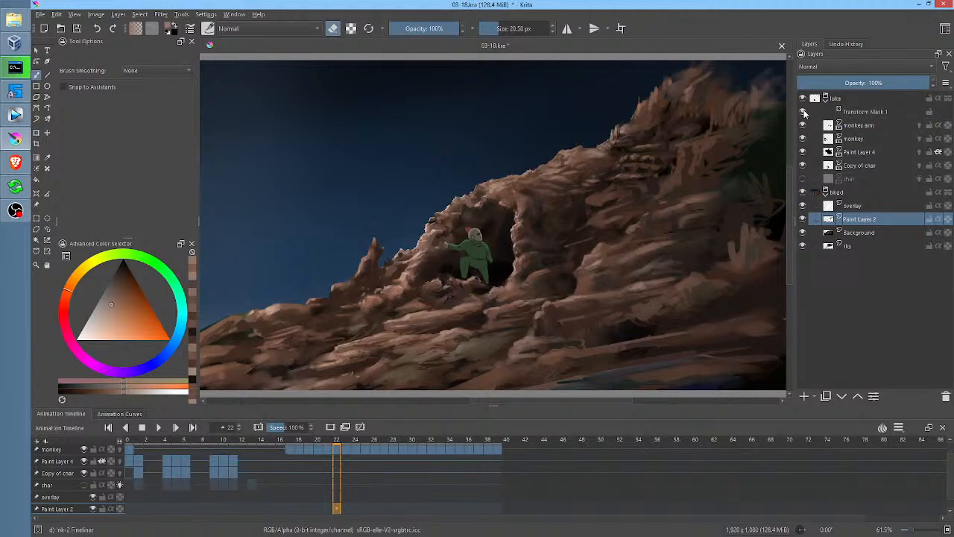
{"action": "key", "text": "ctrl+z"}
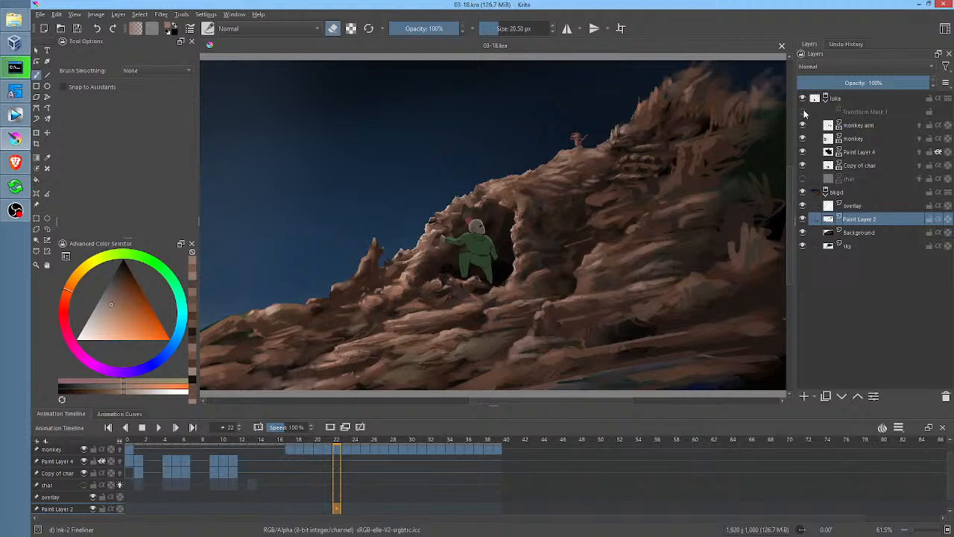
{"action": "left_click", "coordinate": [804, 112]}
{"action": "left_click", "coordinate": [803, 111]}
{"action": "left_click", "coordinate": [803, 112]}
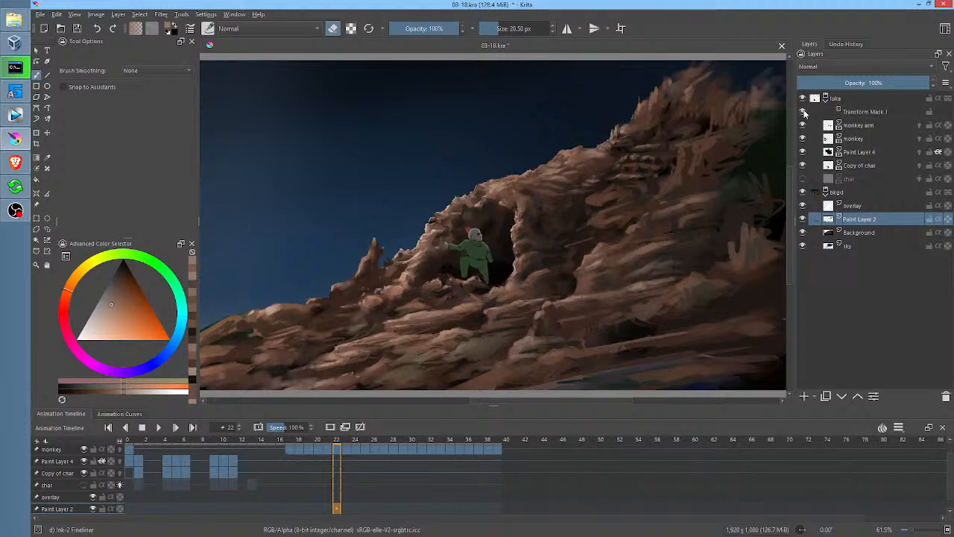
{"action": "left_click", "coordinate": [804, 112]}
{"action": "left_click", "coordinate": [804, 112]}
{"action": "left_click", "coordinate": [804, 112]}
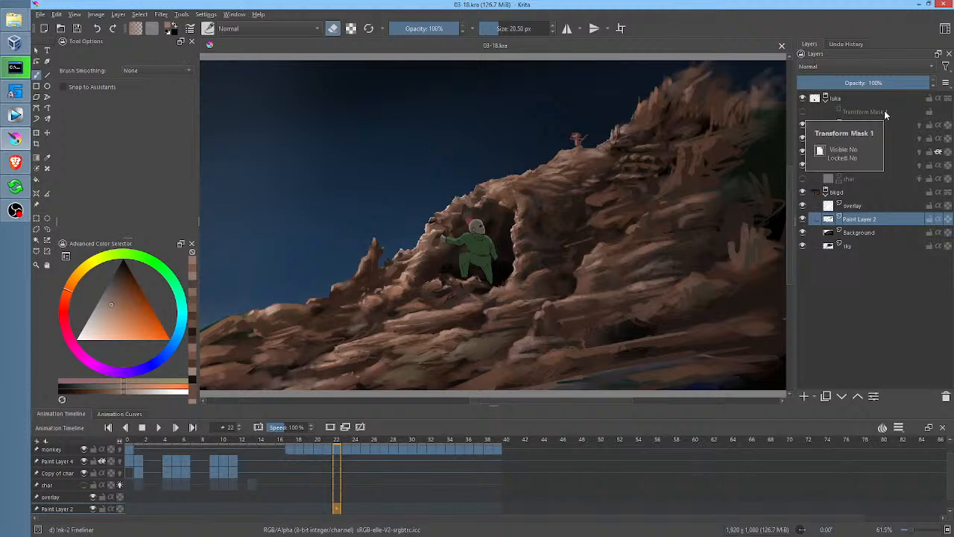
Step: Collapse the bkgd group and check the bkgd and monkey layers by switching their visibility off and on
{"action": "left_click", "coordinate": [826, 195]}
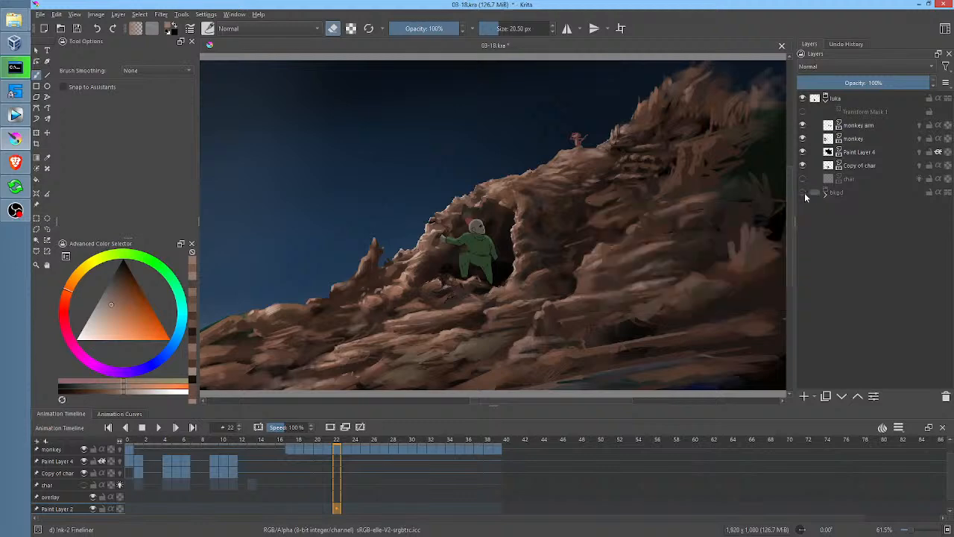
{"action": "left_click", "coordinate": [802, 192]}
{"action": "left_click", "coordinate": [802, 193]}
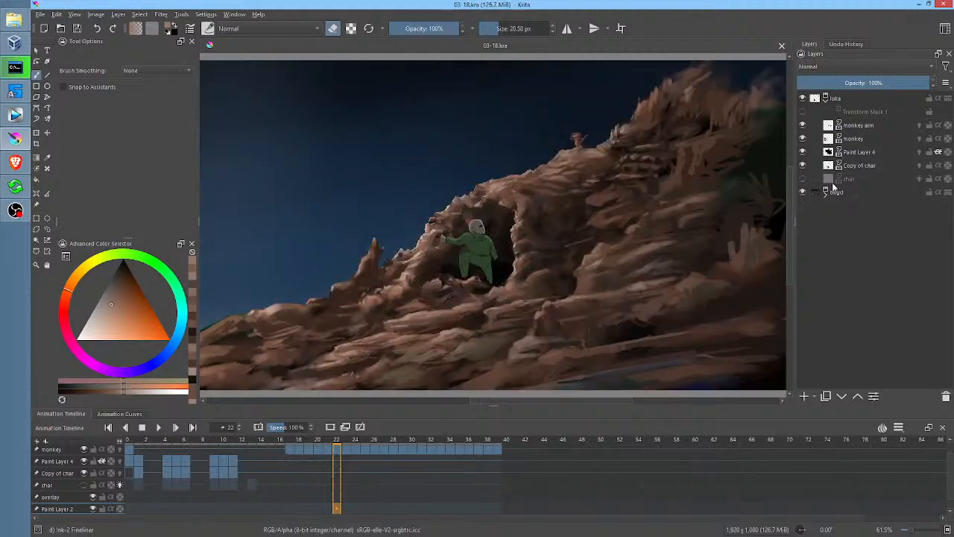
{"action": "mouse_move", "coordinate": [850, 181]}
{"action": "scroll", "coordinate": [601, 152], "scroll_direction": "up", "scroll_amount": 3}
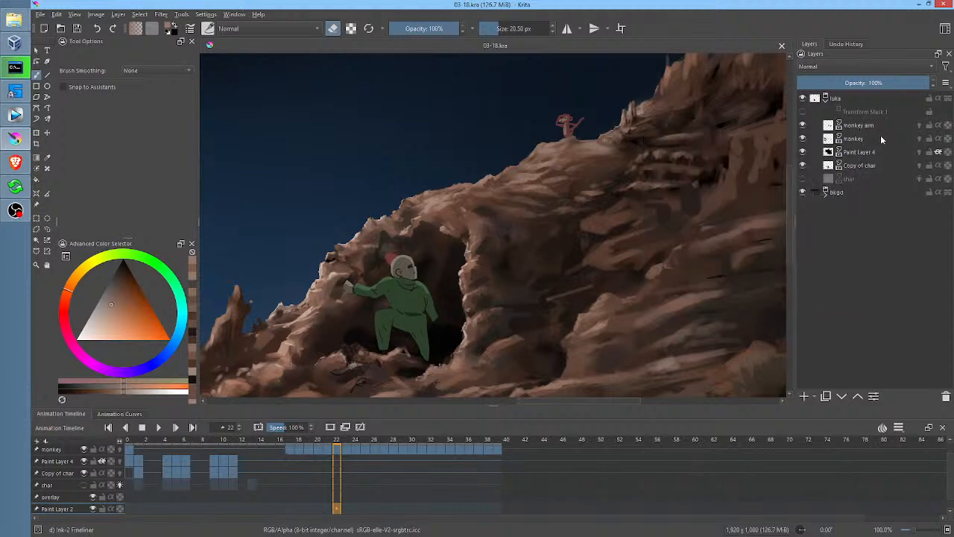
{"action": "mouse_move", "coordinate": [853, 145]}
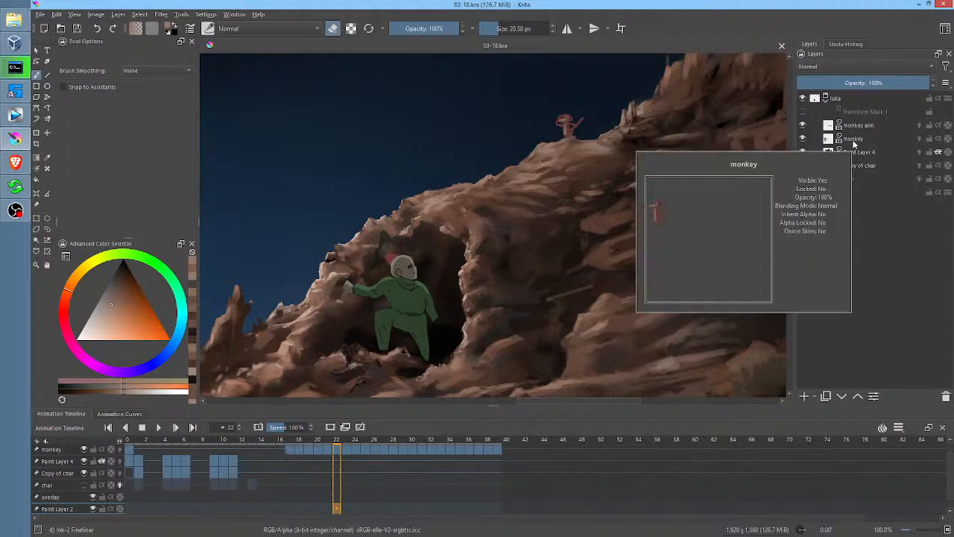
{"action": "mouse_move", "coordinate": [838, 103]}
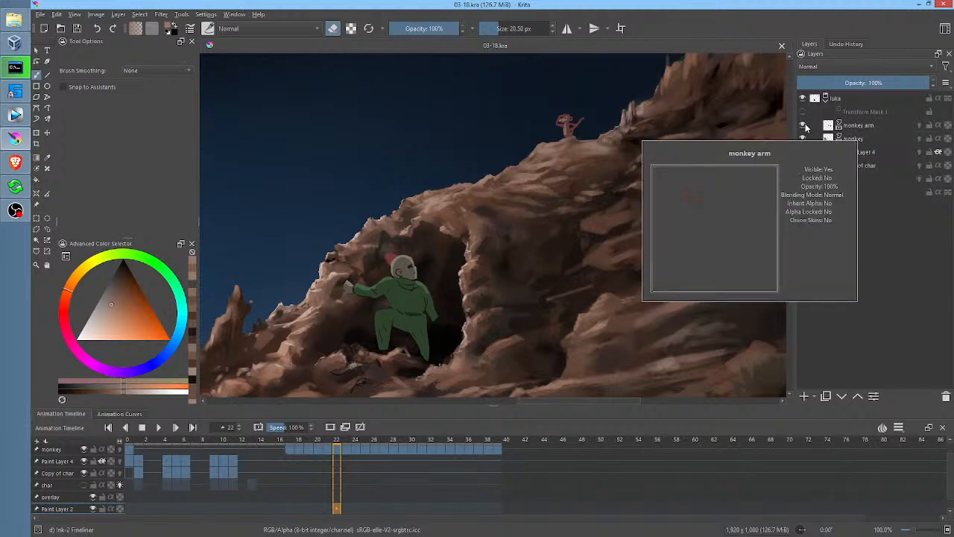
{"action": "left_click", "coordinate": [804, 138]}
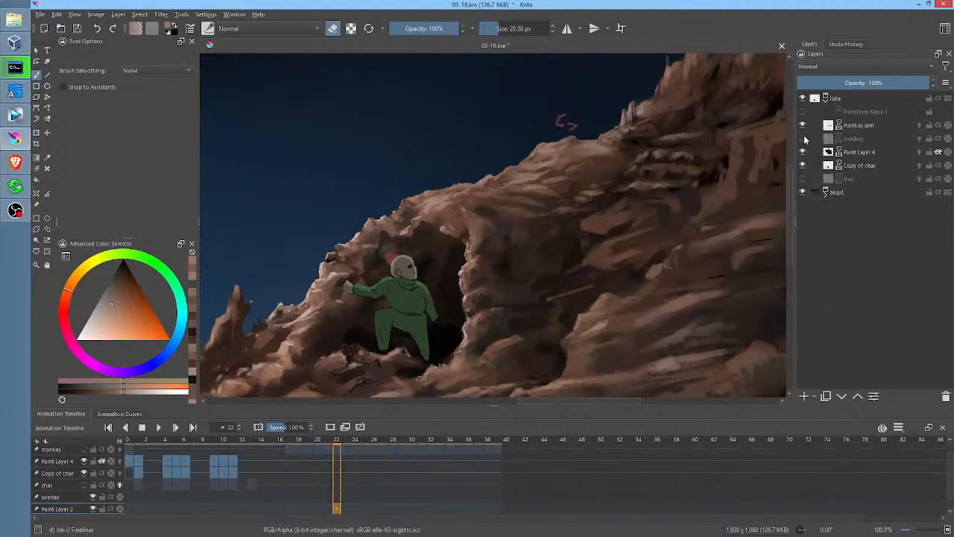
{"action": "left_click", "coordinate": [803, 139]}
Step: Group the monkey arm and monkey layers and name the group "monkey"
{"action": "left_click", "coordinate": [859, 126]}
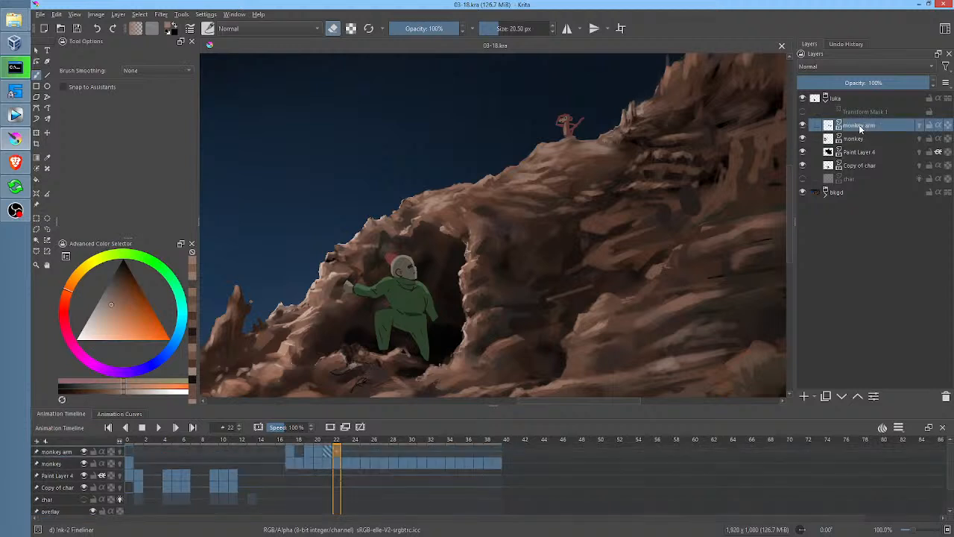
{"action": "left_click", "coordinate": [855, 139], "text": "ctrl"}
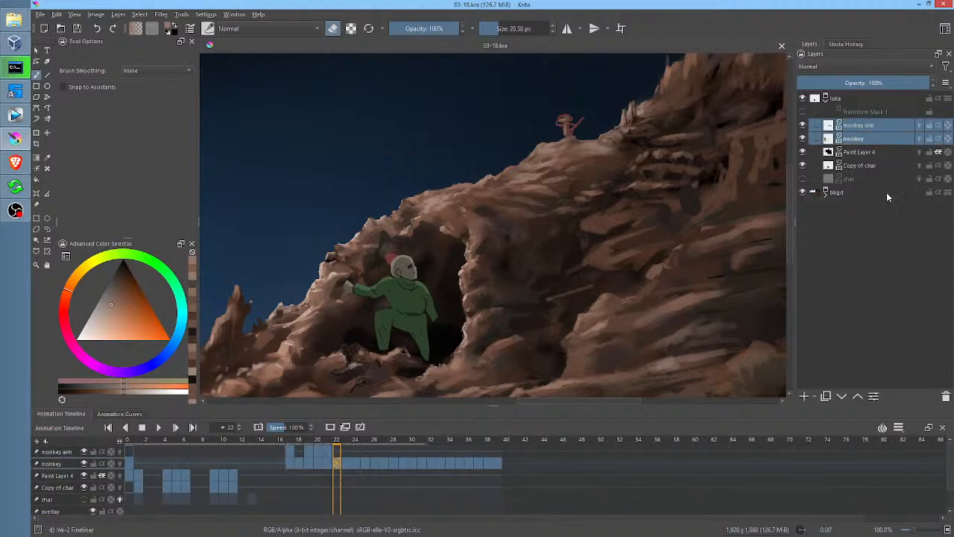
{"action": "key", "text": "ctrl+g"}
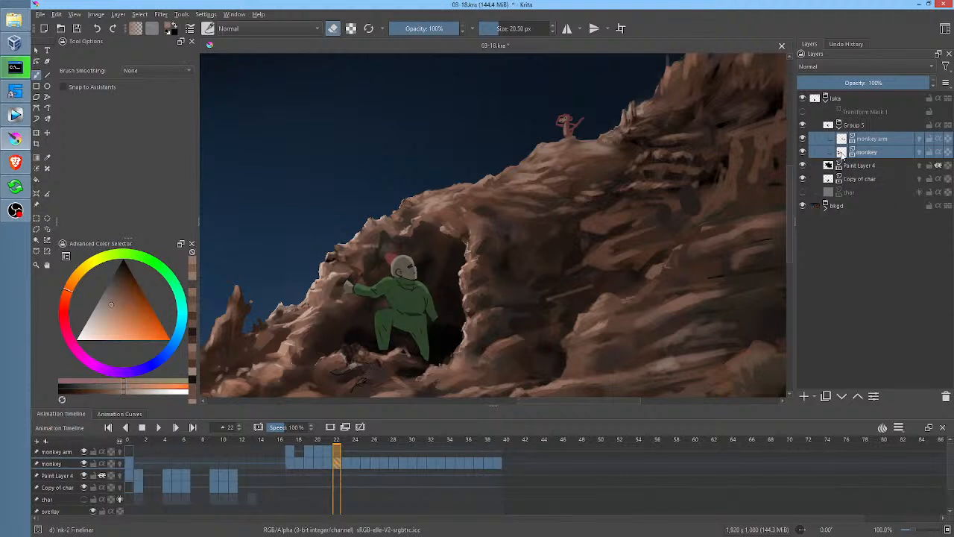
{"action": "double_click", "coordinate": [850, 125]}
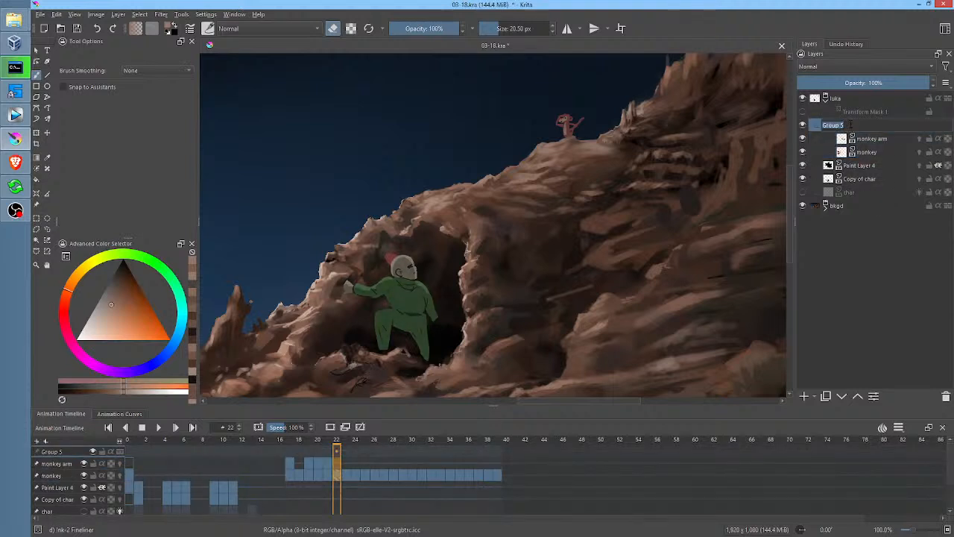
{"action": "type", "text": "monkey"}
{"action": "key", "text": "Return"}
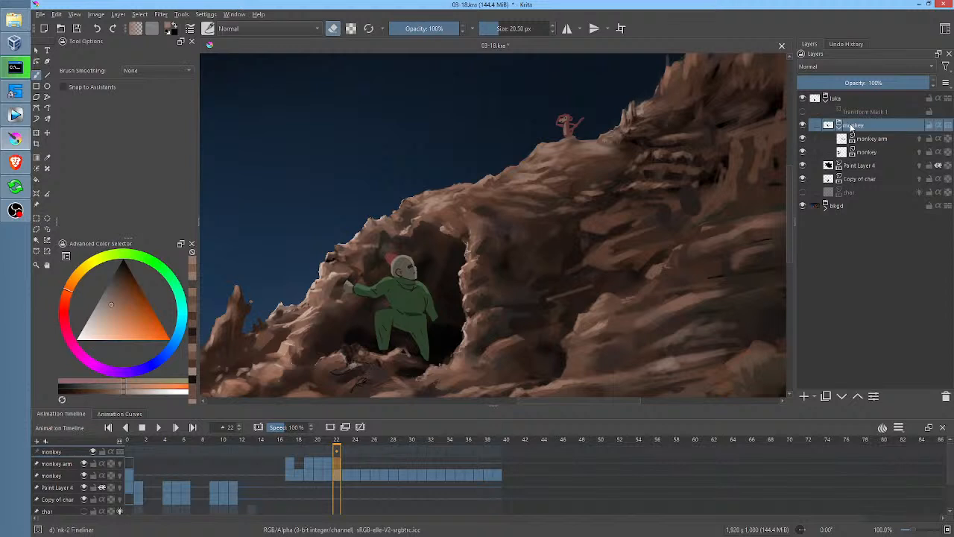
Step: Move the collapsed monkey group out above the luka group, then turn on Transform Mask 1 and save the file
{"action": "left_click", "coordinate": [841, 126]}
{"action": "left_click_drag", "start_coordinate": [859, 123], "coordinate": [862, 98]}
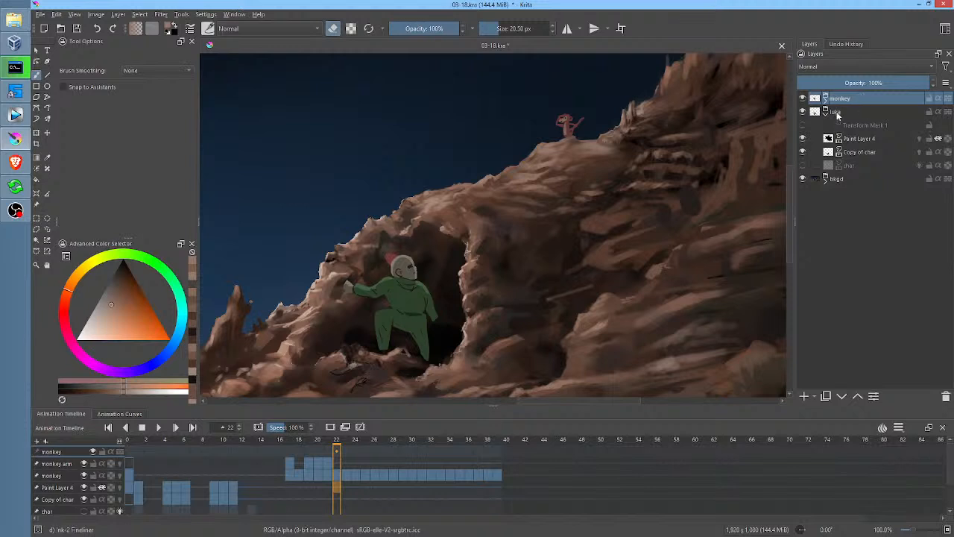
{"action": "left_click", "coordinate": [803, 125]}
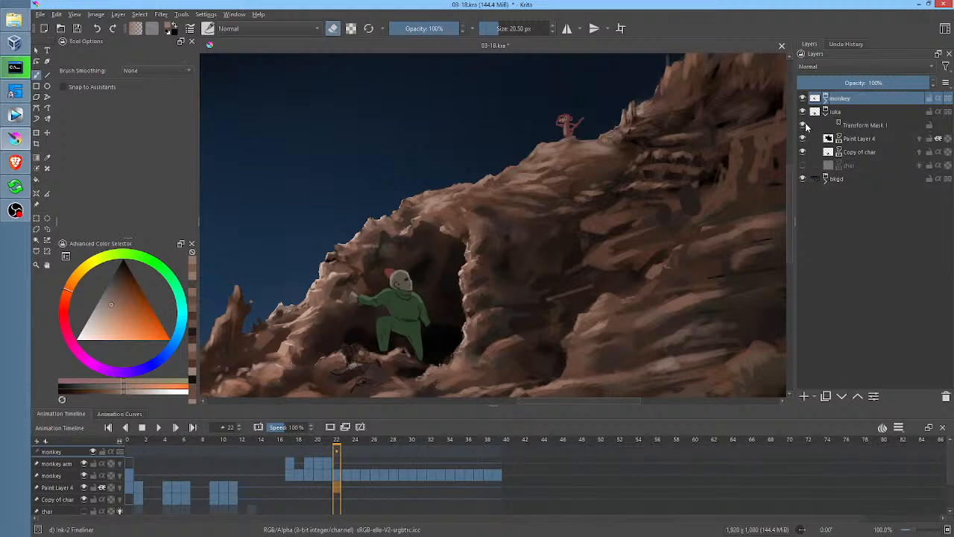
{"action": "left_click", "coordinate": [79, 32]}
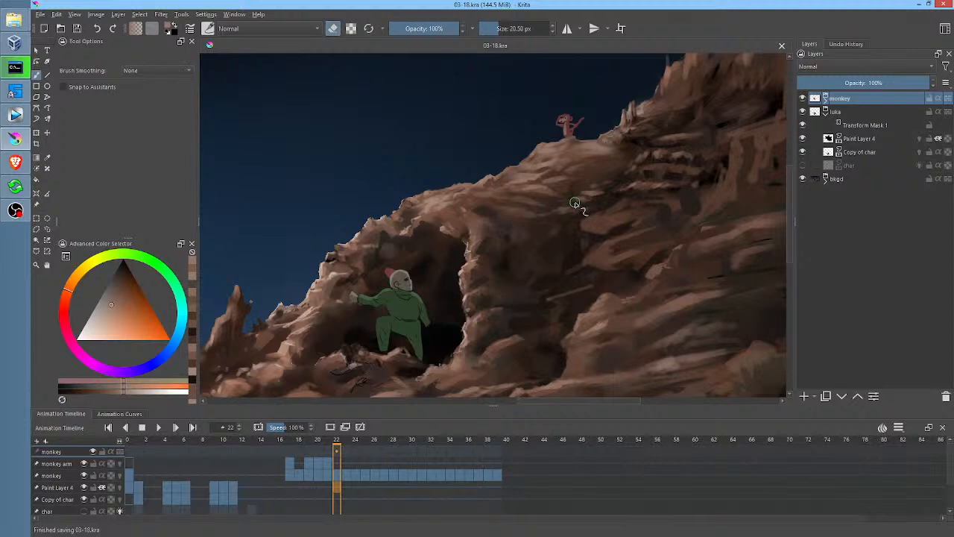
Step: Render frames 0 to 39 as a JPEG image sequence with the base name 03-18 into the shot's RENDER folder
{"action": "key", "text": "ctrl+r"}
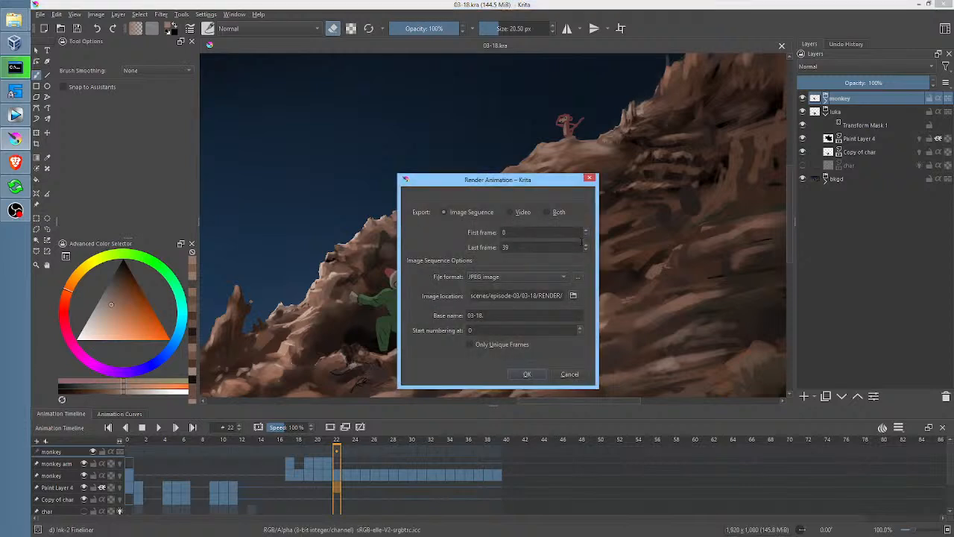
{"action": "left_click", "coordinate": [533, 376]}
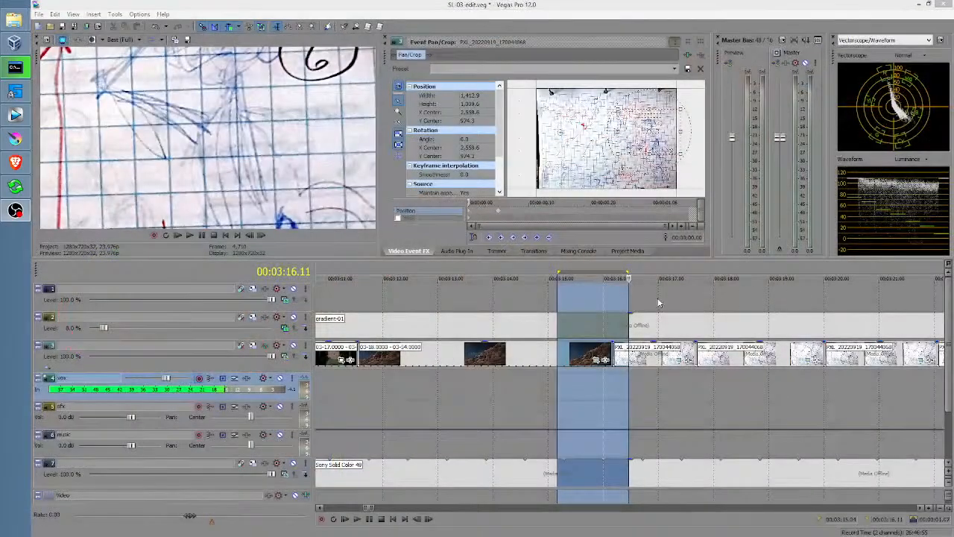
Step: In Vegas Pro, select the storyboard photo event after the 03-18 clip, sync its Pan/Crop cursor with the timeline and scrub through its move
{"action": "left_click", "coordinate": [657, 361]}
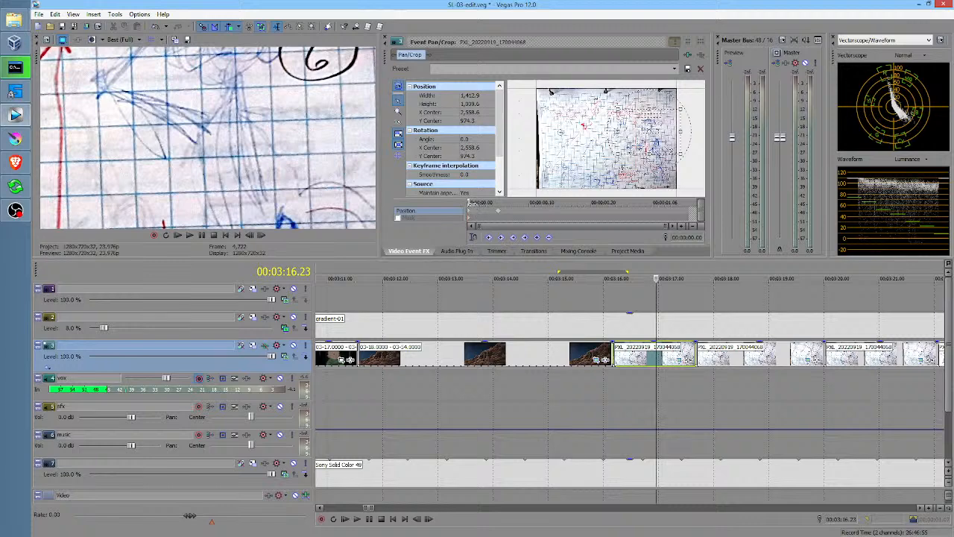
{"action": "mouse_move", "coordinate": [470, 203]}
{"action": "left_mouse_down"}
{"action": "mouse_move", "coordinate": [487, 203]}
{"action": "mouse_move", "coordinate": [468, 204]}
{"action": "left_mouse_up"}
{"action": "left_click", "coordinate": [474, 238]}
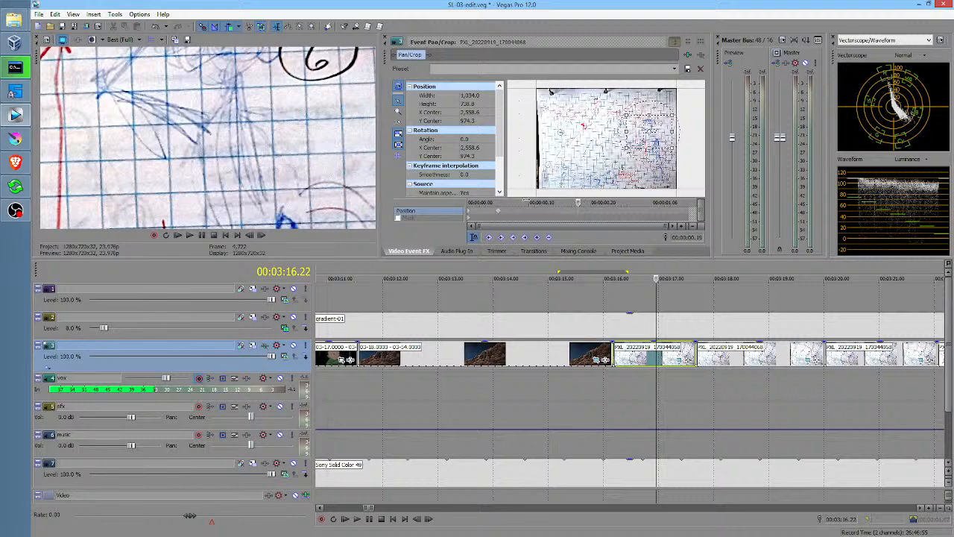
{"action": "left_click_drag", "start_coordinate": [527, 199], "coordinate": [499, 202]}
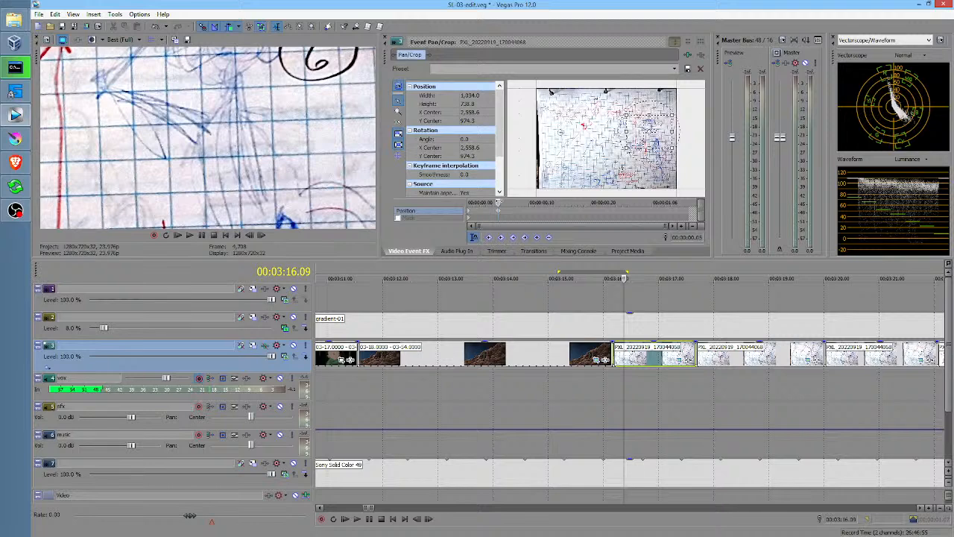
{"action": "left_click_drag", "start_coordinate": [497, 202], "coordinate": [464, 202]}
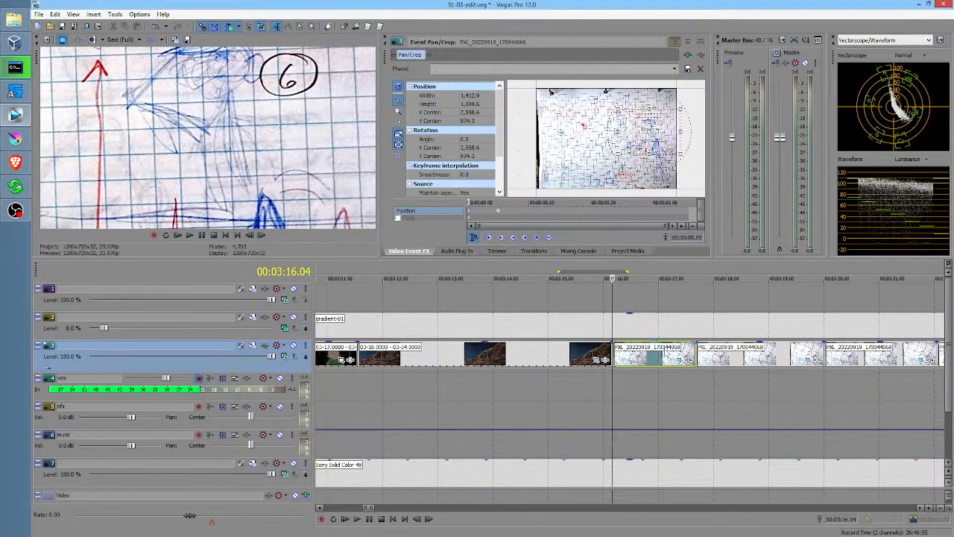
{"action": "left_click", "coordinate": [638, 357]}
{"action": "right_click", "coordinate": [654, 359]}
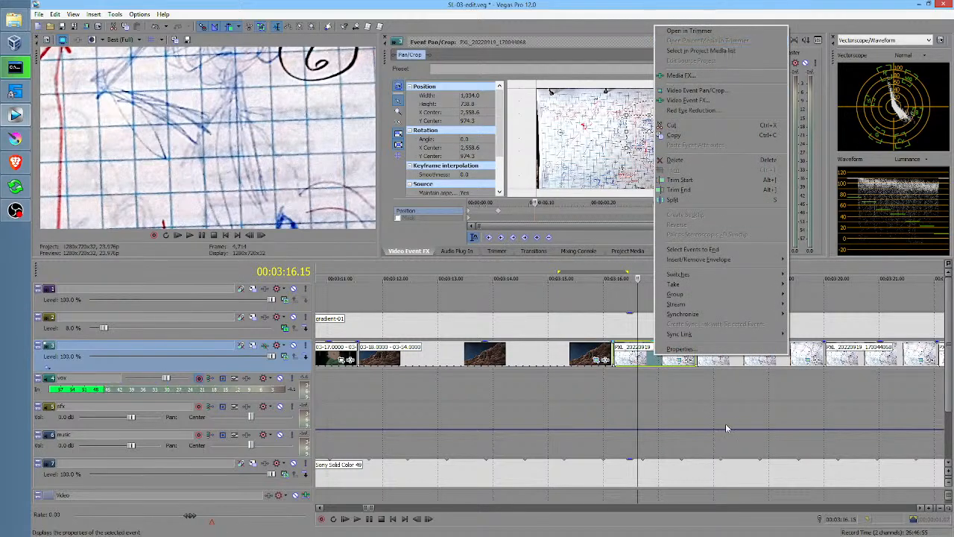
{"action": "left_click", "coordinate": [631, 381]}
{"action": "left_click", "coordinate": [652, 357]}
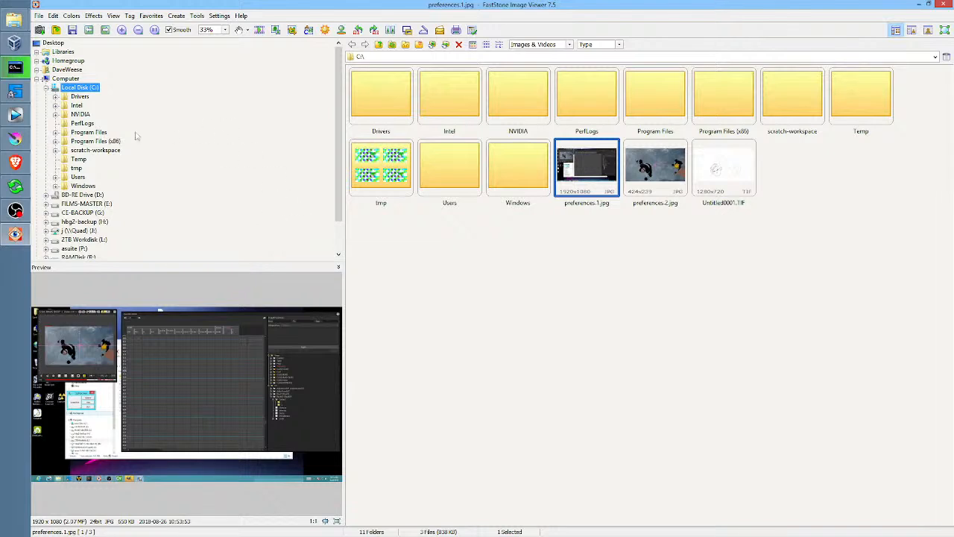
Step: In FastStone Image Viewer, open the ANIME\SL\extras folder on the L: drive
{"action": "left_click", "coordinate": [83, 240]}
{"action": "left_click", "coordinate": [466, 102]}
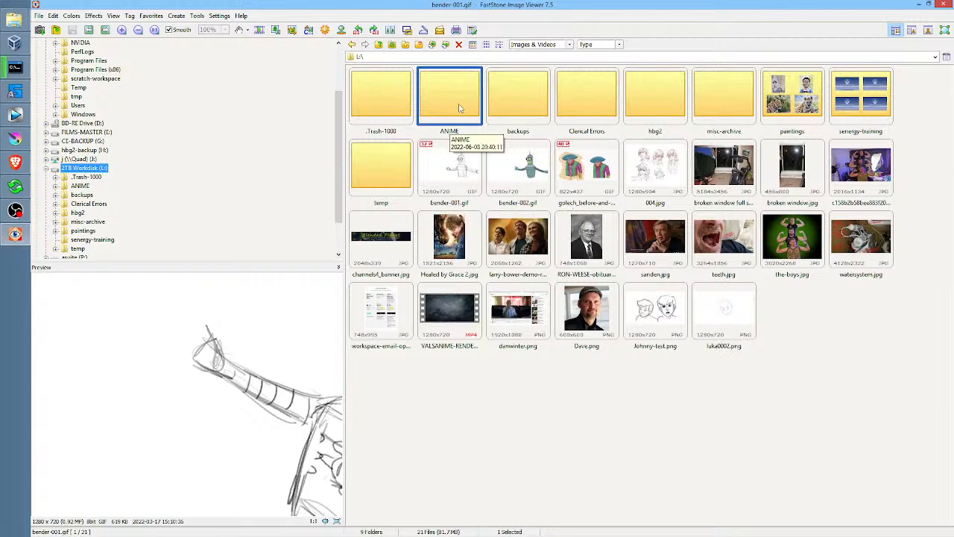
{"action": "double_click", "coordinate": [453, 129]}
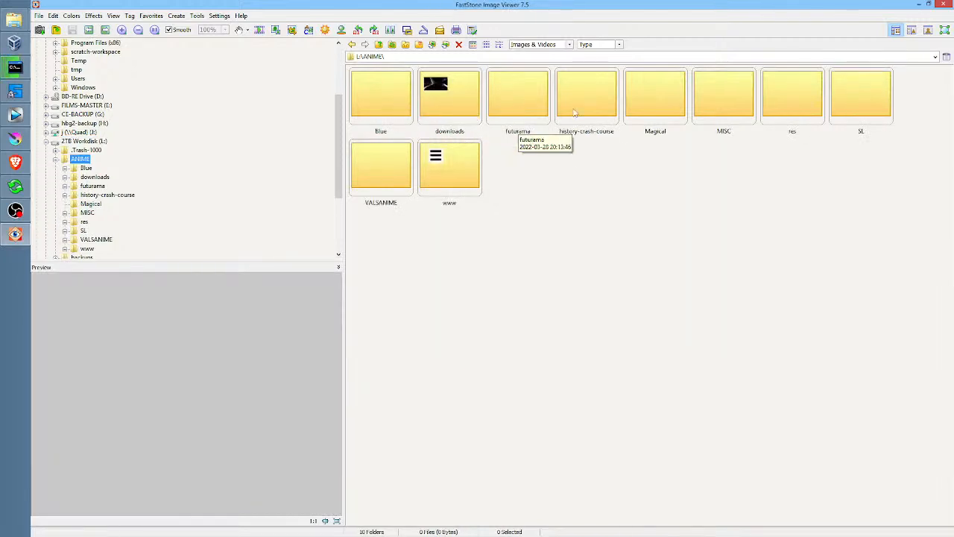
{"action": "left_click", "coordinate": [851, 77]}
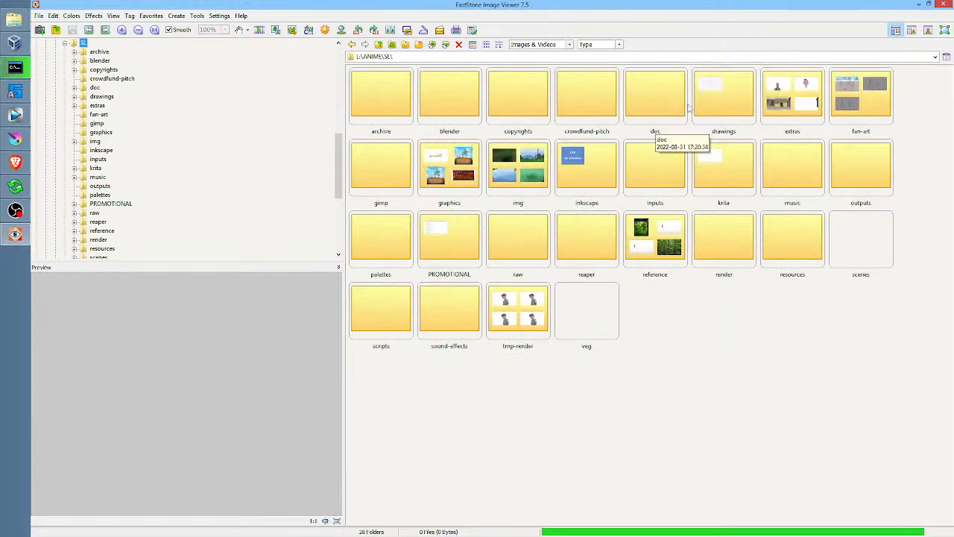
{"action": "left_click", "coordinate": [794, 97]}
{"action": "double_click", "coordinate": [794, 97]}
Step: Look through the thumbnails of the extras folder for the storyboard photo used in the edit
{"action": "scroll", "coordinate": [739, 265], "scroll_direction": "down", "scroll_amount": 15}
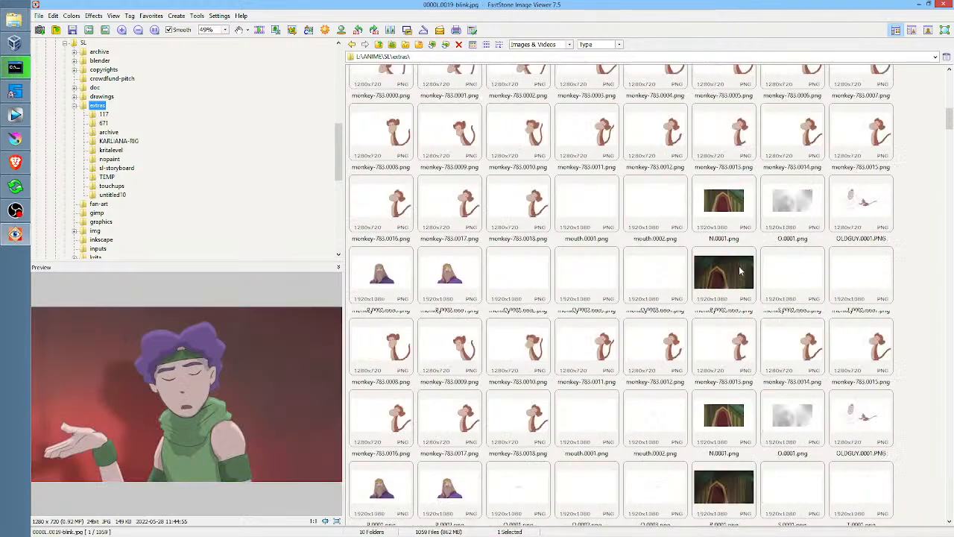
{"action": "scroll", "coordinate": [753, 274], "scroll_direction": "down", "scroll_amount": 20}
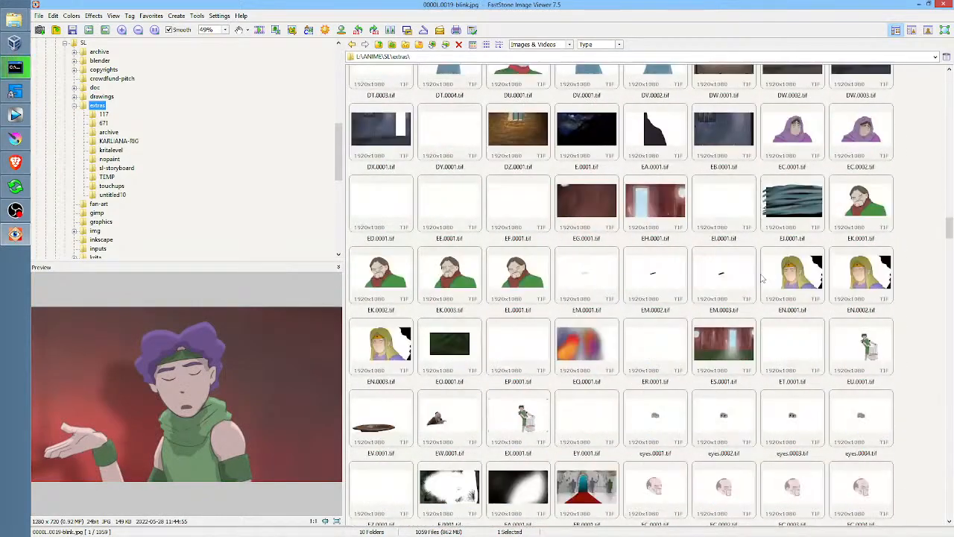
{"action": "scroll", "coordinate": [772, 288], "scroll_direction": "down", "scroll_amount": 20}
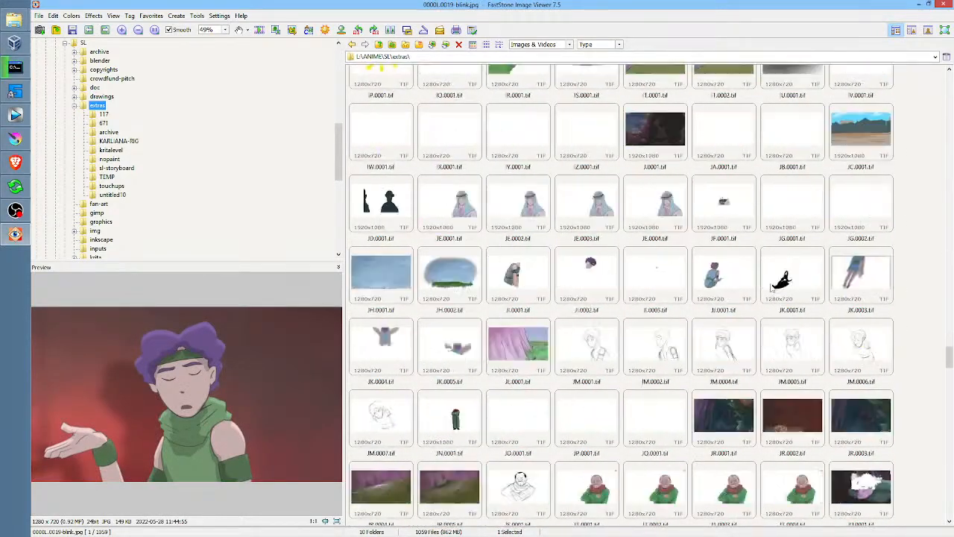
{"action": "scroll", "coordinate": [775, 290], "scroll_direction": "down", "scroll_amount": 20}
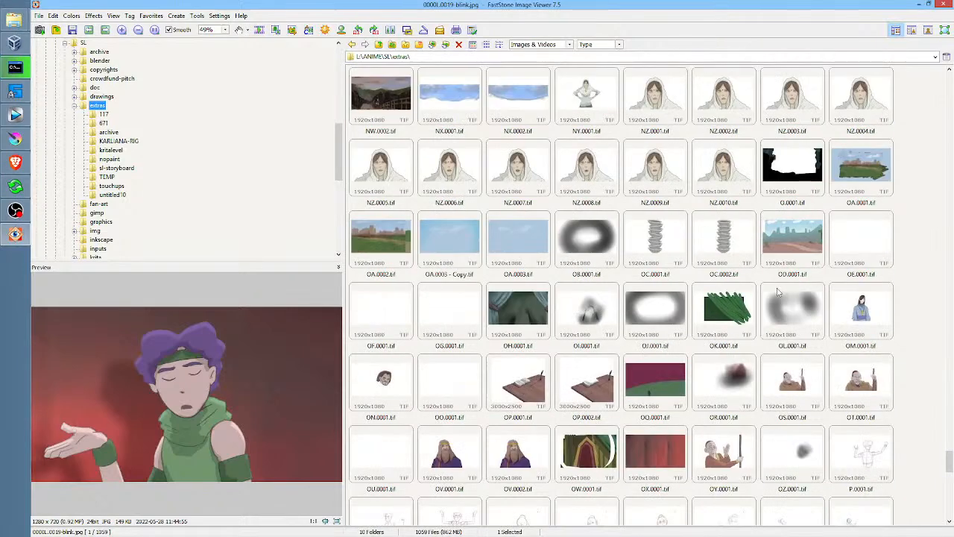
{"action": "scroll", "coordinate": [780, 294], "scroll_direction": "down", "scroll_amount": 2}
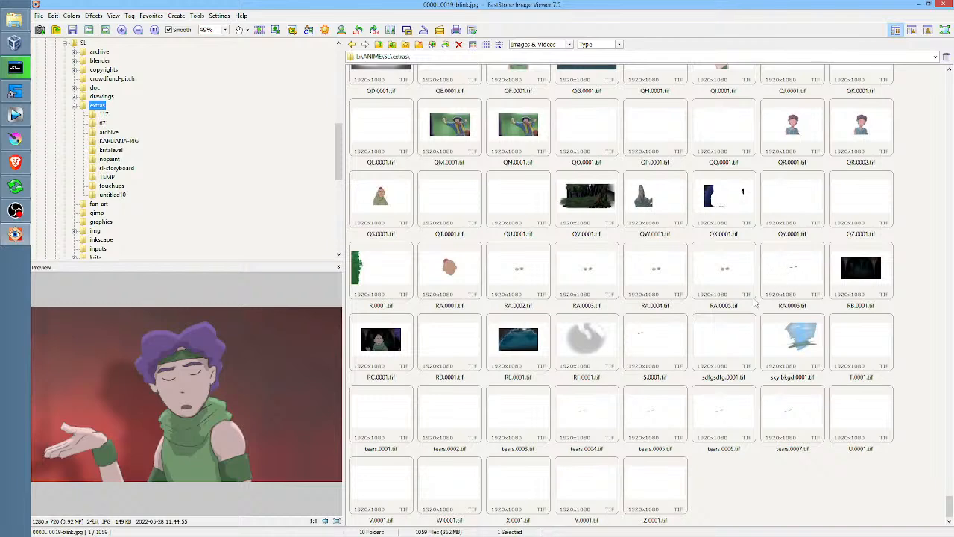
{"action": "scroll", "coordinate": [727, 334], "scroll_direction": "up", "scroll_amount": 4}
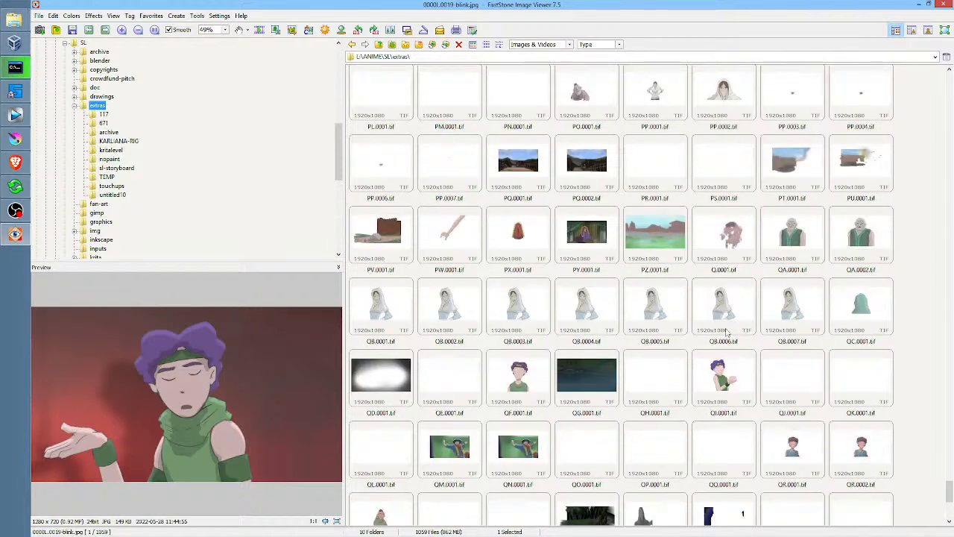
{"action": "scroll", "coordinate": [727, 333], "scroll_direction": "up", "scroll_amount": 4}
{"action": "scroll", "coordinate": [727, 334], "scroll_direction": "up", "scroll_amount": 12}
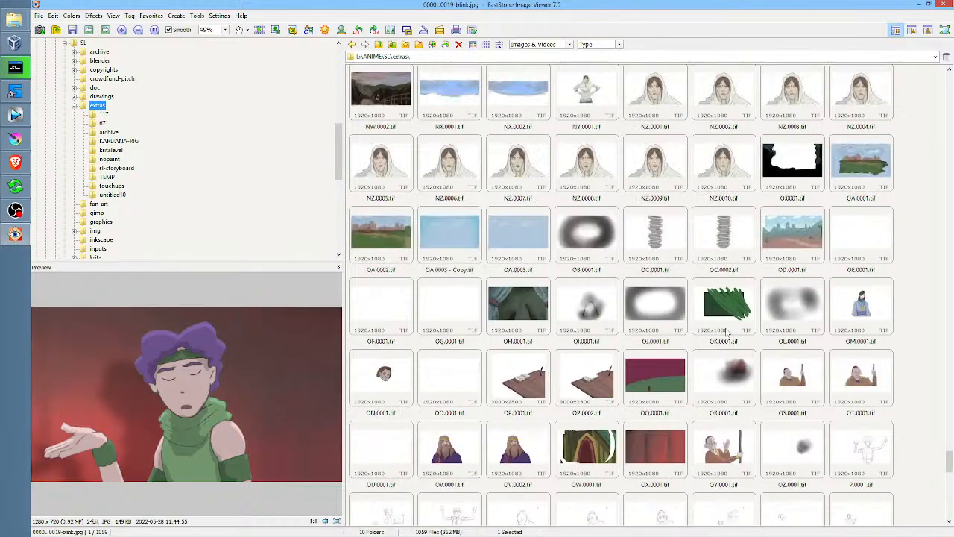
{"action": "scroll", "coordinate": [728, 333], "scroll_direction": "up", "scroll_amount": 4}
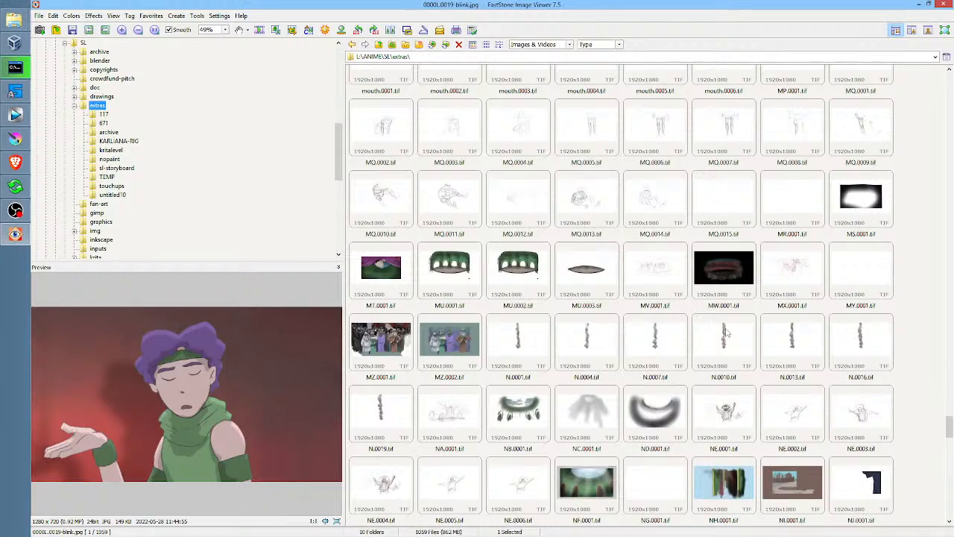
{"action": "scroll", "coordinate": [727, 334], "scroll_direction": "up", "scroll_amount": 9}
{"action": "scroll", "coordinate": [726, 334], "scroll_direction": "up", "scroll_amount": 6}
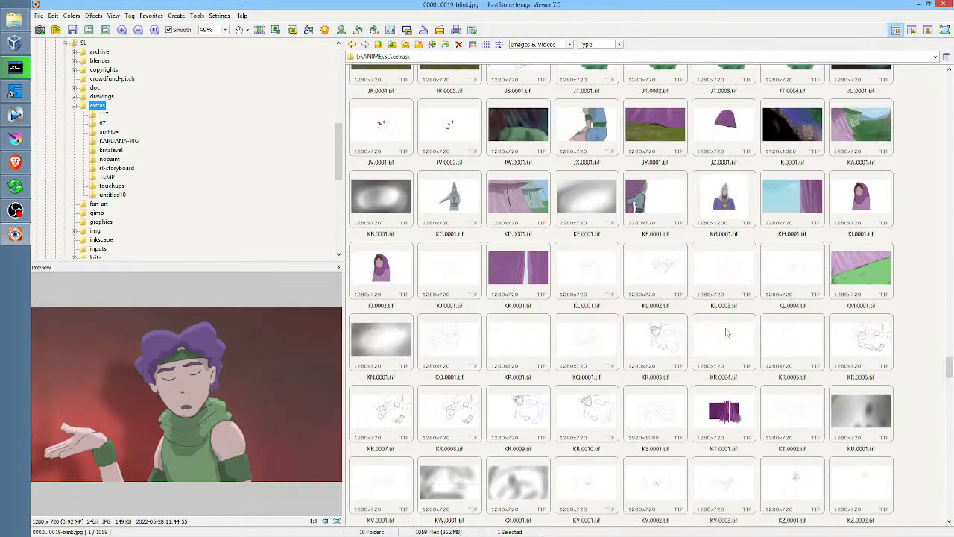
{"action": "scroll", "coordinate": [727, 333], "scroll_direction": "up", "scroll_amount": 15}
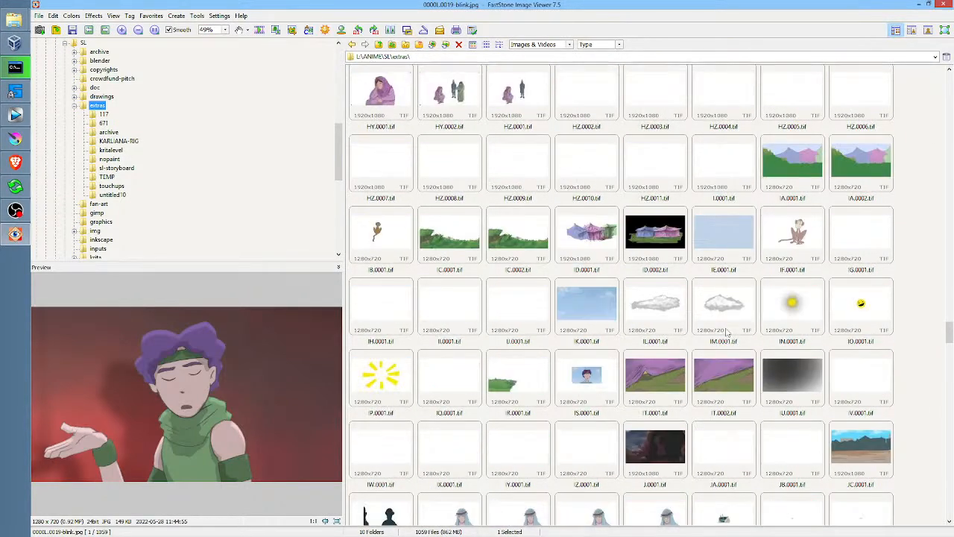
{"action": "scroll", "coordinate": [726, 334], "scroll_direction": "up", "scroll_amount": 15}
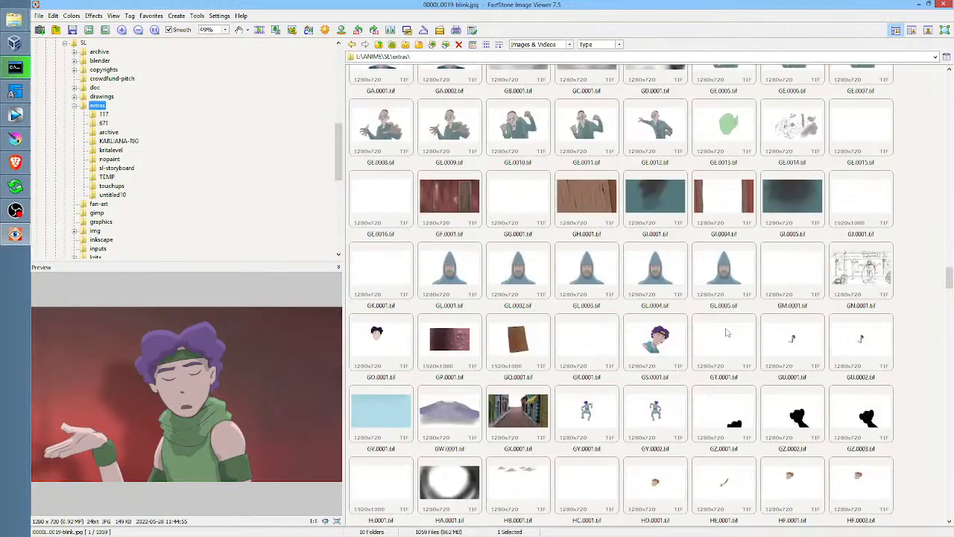
{"action": "scroll", "coordinate": [727, 333], "scroll_direction": "up", "scroll_amount": 15}
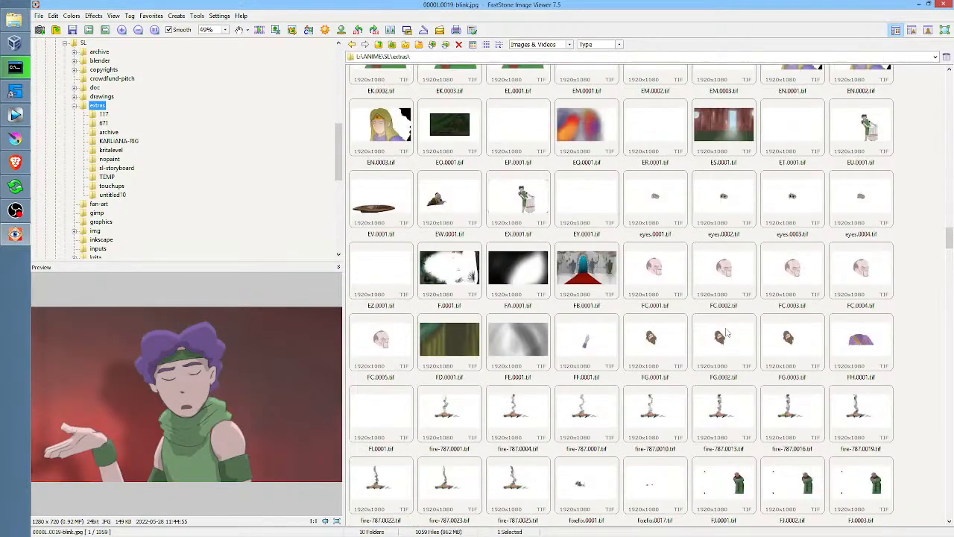
{"action": "scroll", "coordinate": [727, 333], "scroll_direction": "up", "scroll_amount": 15}
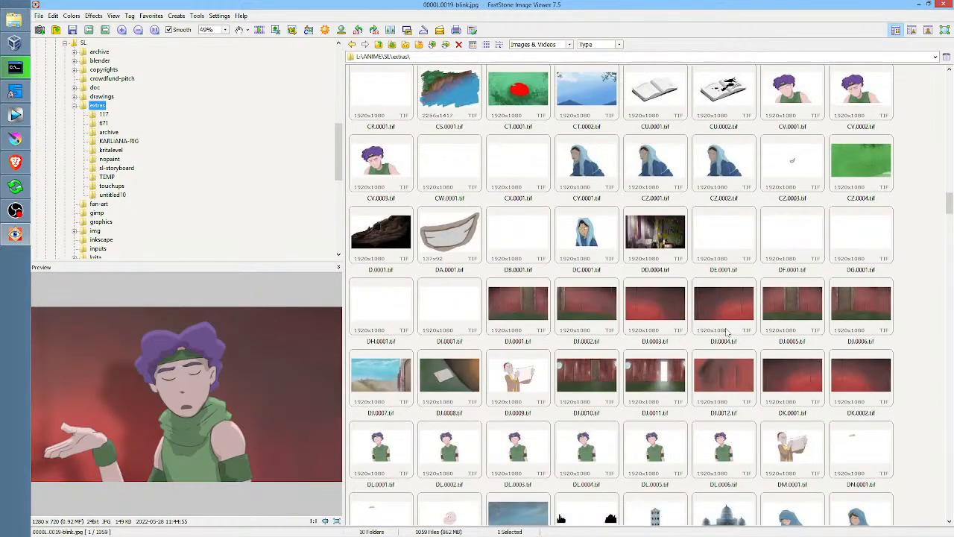
{"action": "scroll", "coordinate": [726, 333], "scroll_direction": "up", "scroll_amount": 15}
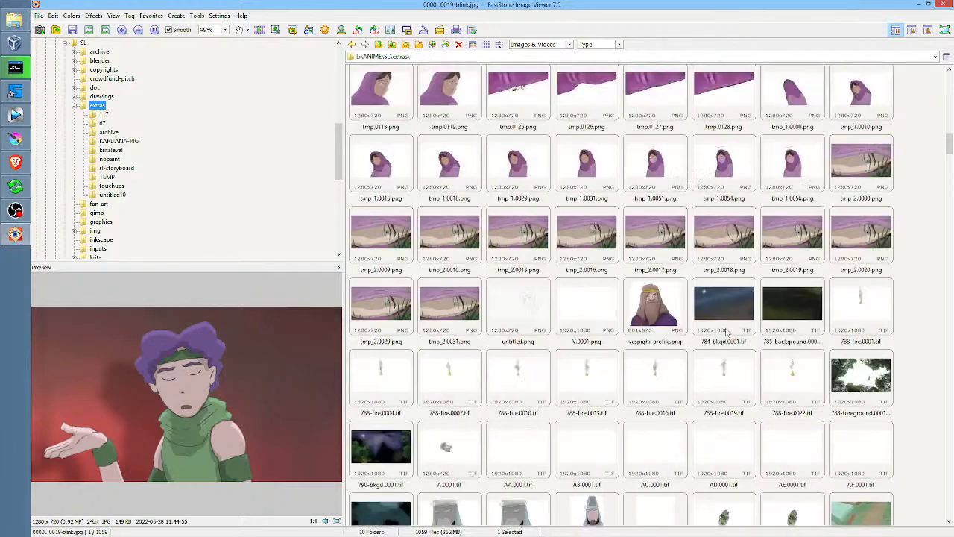
{"action": "scroll", "coordinate": [727, 333], "scroll_direction": "up", "scroll_amount": 15}
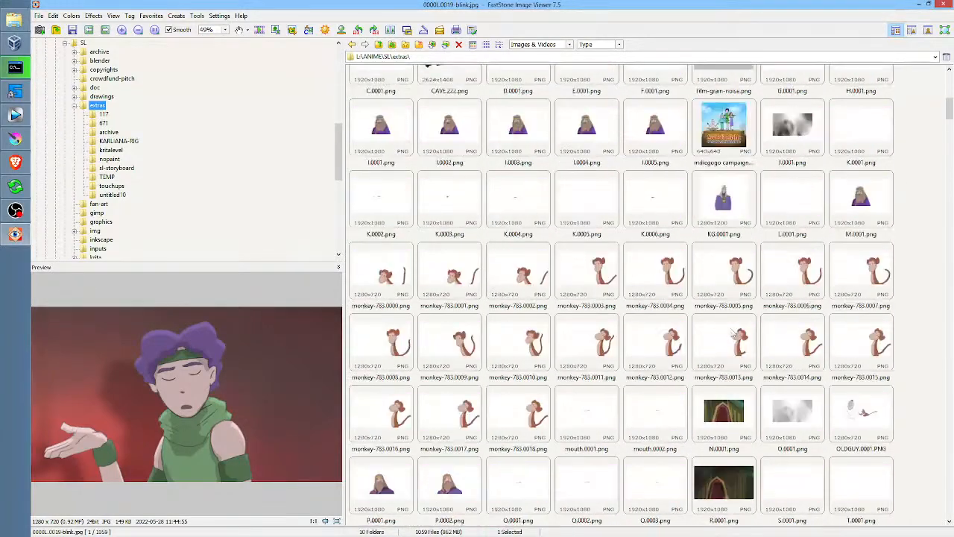
{"action": "scroll", "coordinate": [735, 336], "scroll_direction": "up", "scroll_amount": 12}
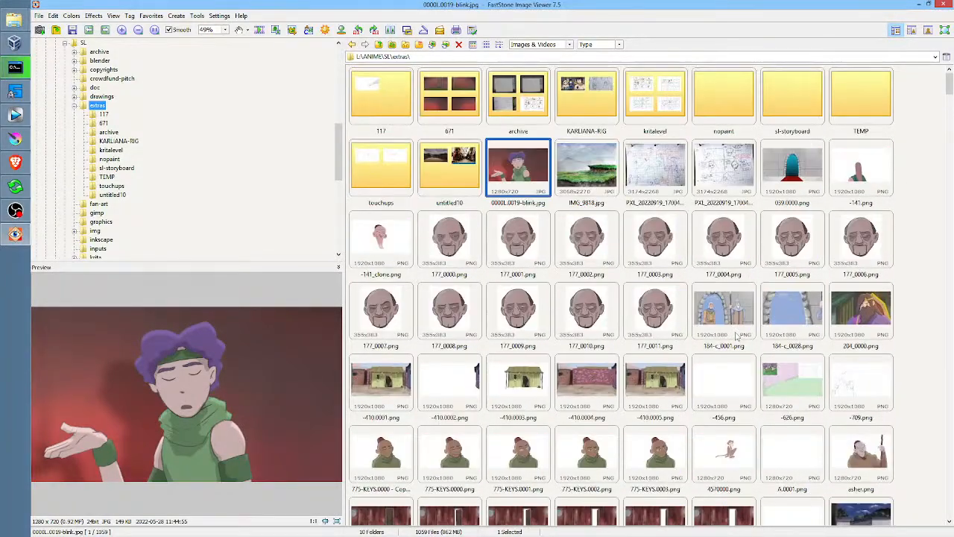
Step: Select the storyboard photo PXL_20220919_170044068.jpg, then switch to Krita, close 03-18.kra and open the photo there
{"action": "left_click", "coordinate": [647, 165]}
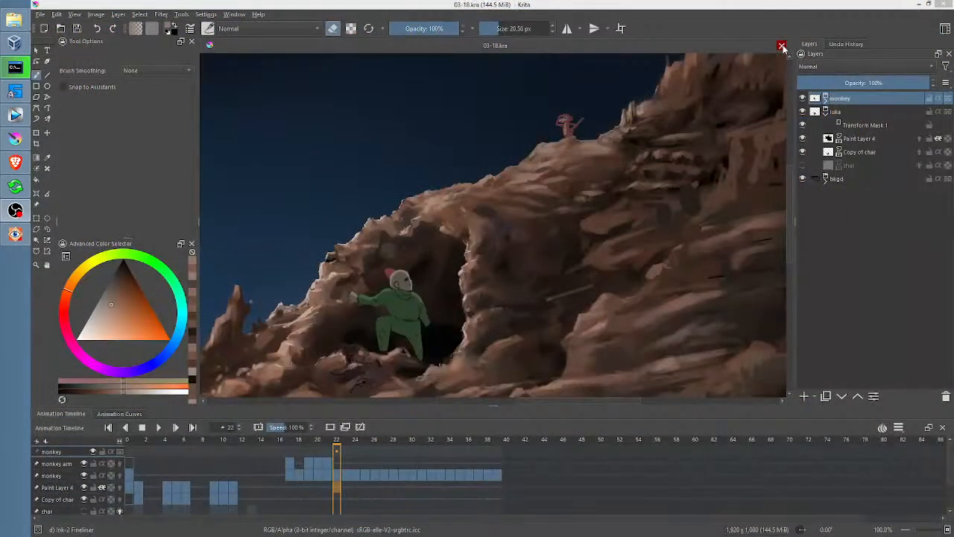
{"action": "left_click", "coordinate": [782, 47]}
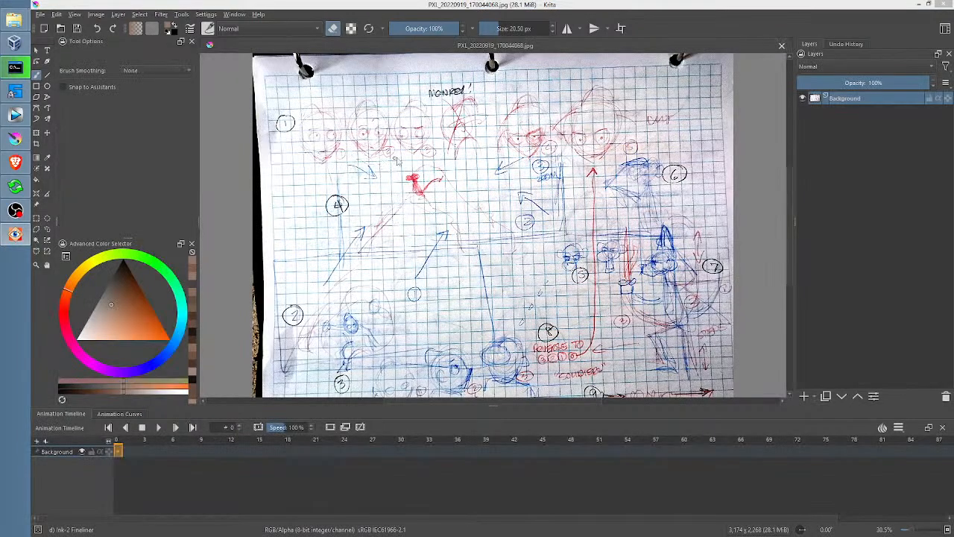
Step: Examine the numbered storyboard sketches 5 to 8 on the photo up close
{"action": "scroll", "coordinate": [716, 307], "scroll_direction": "up", "scroll_amount": 3}
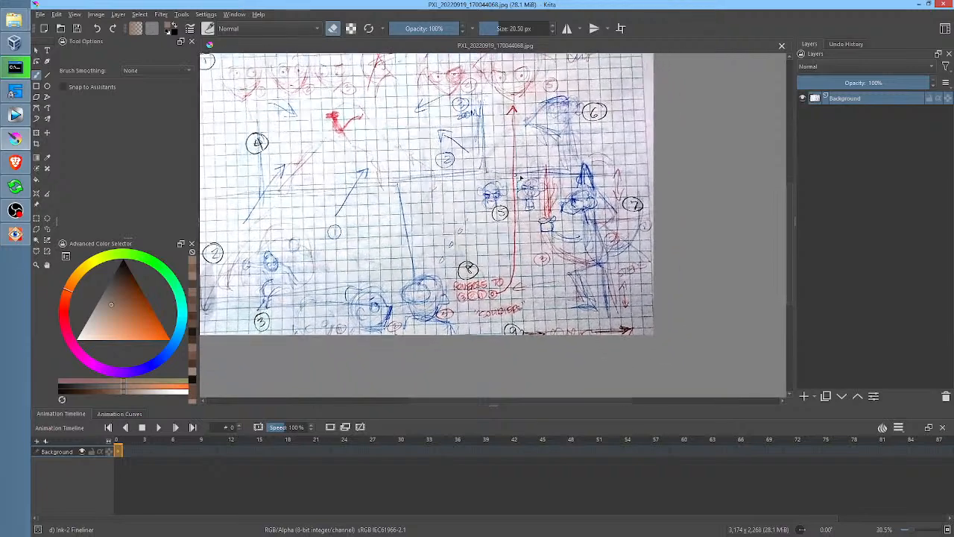
{"action": "scroll", "coordinate": [570, 195], "scroll_direction": "up", "scroll_amount": 1}
{"action": "scroll", "coordinate": [569, 194], "scroll_direction": "down", "scroll_amount": 1}
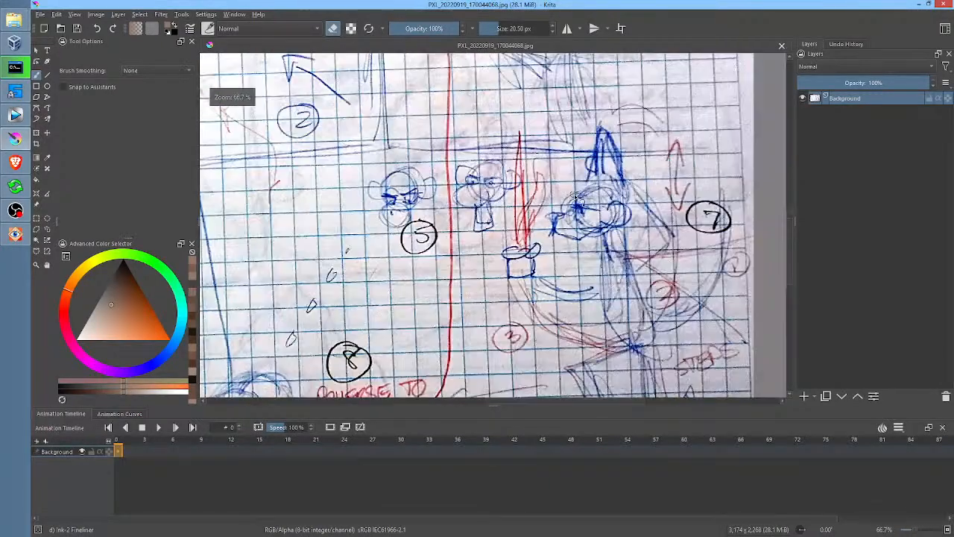
{"action": "left_click_drag", "start_coordinate": [607, 196], "coordinate": [491, 133]}
{"action": "scroll", "coordinate": [492, 133], "scroll_direction": "down", "scroll_amount": 1}
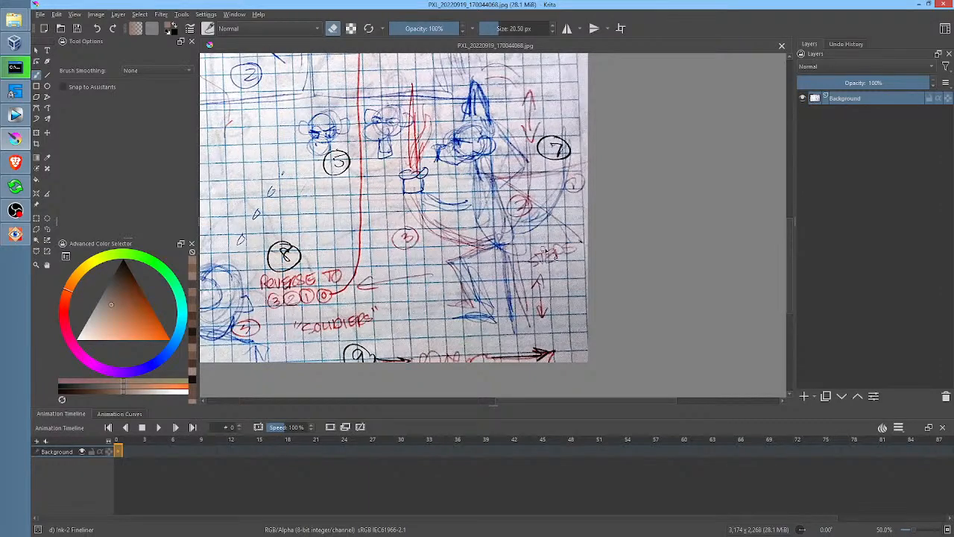
{"action": "left_click_drag", "start_coordinate": [552, 249], "coordinate": [617, 306]}
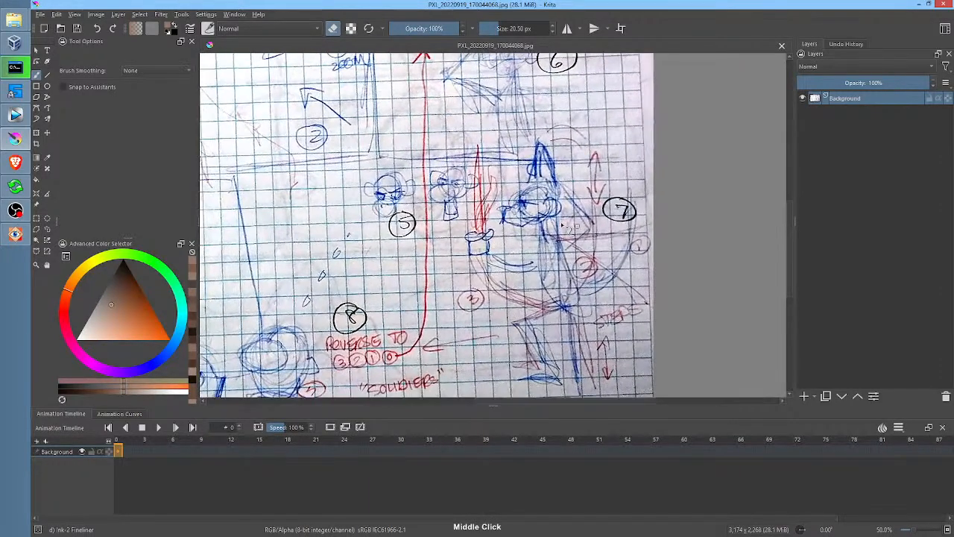
{"action": "left_click_drag", "start_coordinate": [446, 289], "coordinate": [468, 346]}
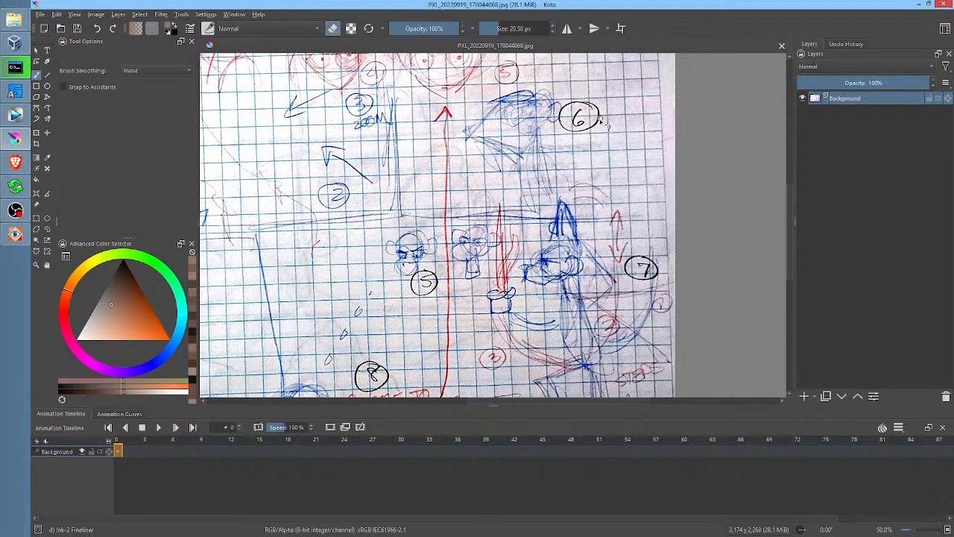
Step: Turn off erasing, set the paint colour to black and draw thick arrows pointing toward storyboard sketches 6 and 5
{"action": "mouse_move", "coordinate": [410, 216]}
{"action": "left_mouse_down"}
{"action": "mouse_move", "coordinate": [476, 181]}
{"action": "mouse_move", "coordinate": [461, 178]}
{"action": "mouse_move", "coordinate": [466, 210]}
{"action": "left_mouse_up"}
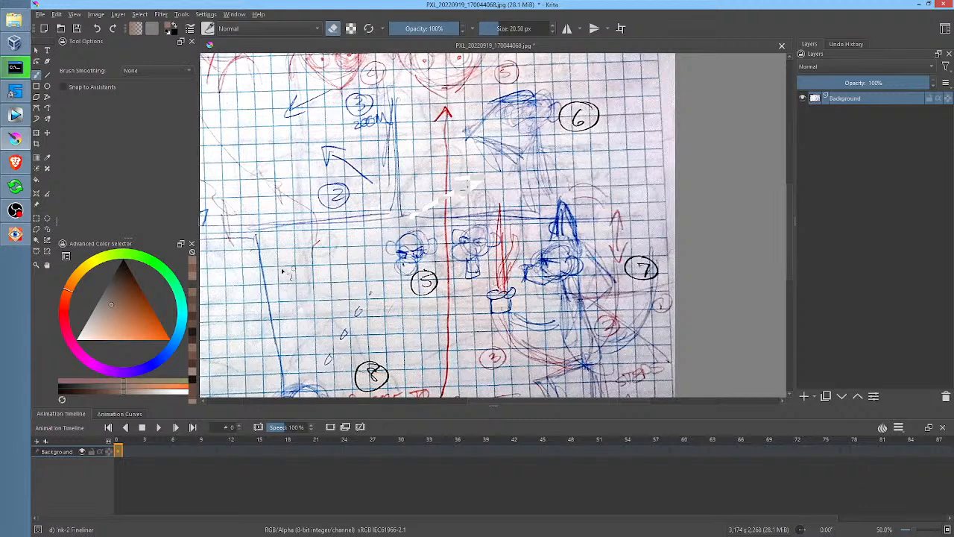
{"action": "left_click_drag", "start_coordinate": [129, 322], "coordinate": [137, 228]}
{"action": "key", "text": "e"}
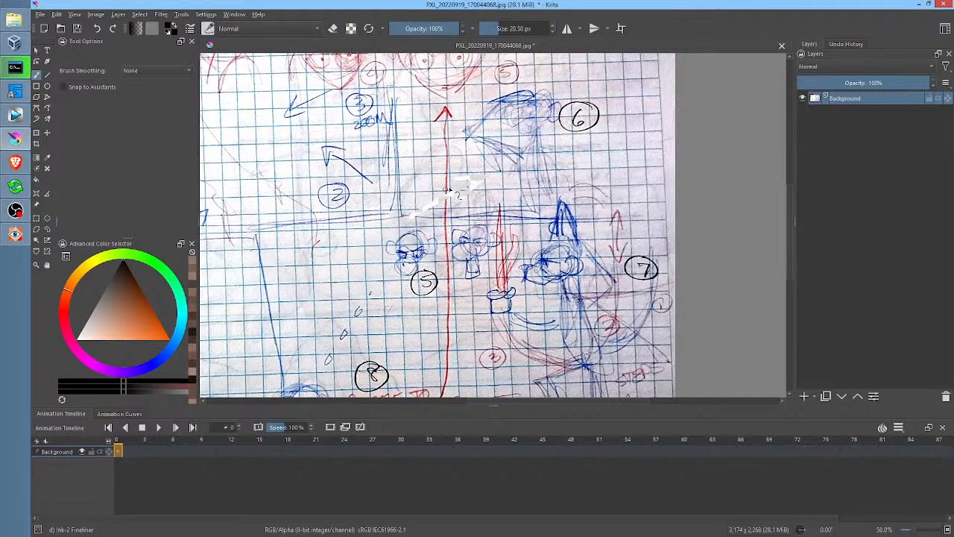
{"action": "mouse_move", "coordinate": [406, 214]}
{"action": "left_mouse_down"}
{"action": "mouse_move", "coordinate": [485, 171]}
{"action": "mouse_move", "coordinate": [470, 186]}
{"action": "left_mouse_up"}
{"action": "mouse_move", "coordinate": [639, 184]}
{"action": "left_mouse_down"}
{"action": "mouse_move", "coordinate": [586, 155]}
{"action": "mouse_move", "coordinate": [613, 158]}
{"action": "left_mouse_up"}
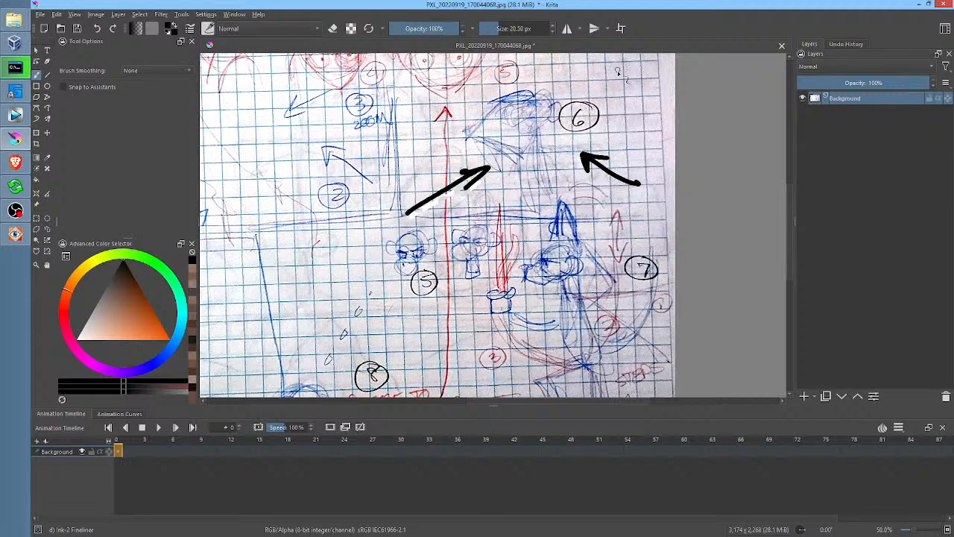
{"action": "left_click_drag", "start_coordinate": [445, 276], "coordinate": [442, 228]}
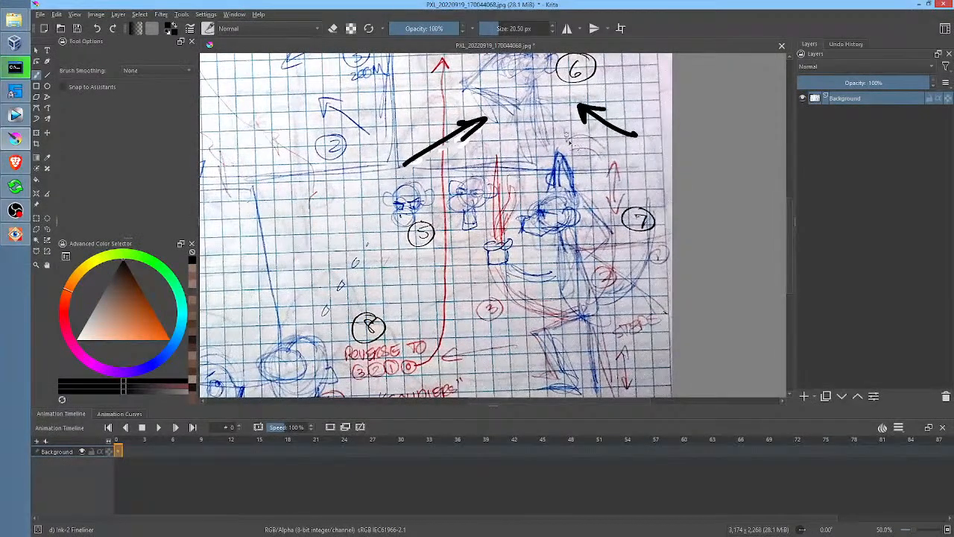
{"action": "left_click_drag", "start_coordinate": [556, 164], "coordinate": [568, 174]}
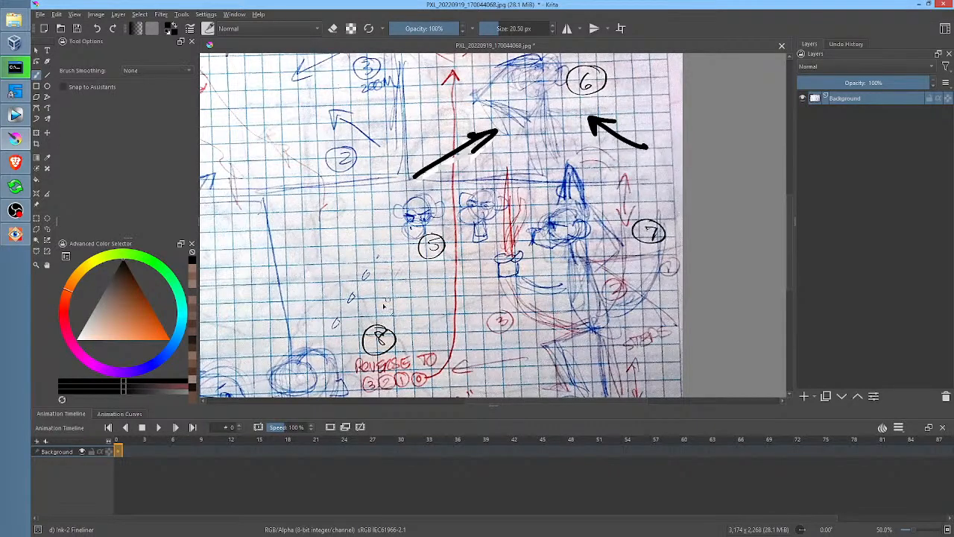
{"action": "mouse_move", "coordinate": [328, 326]}
{"action": "left_mouse_down"}
{"action": "mouse_move", "coordinate": [395, 240]}
{"action": "mouse_move", "coordinate": [392, 256]}
{"action": "left_mouse_up"}
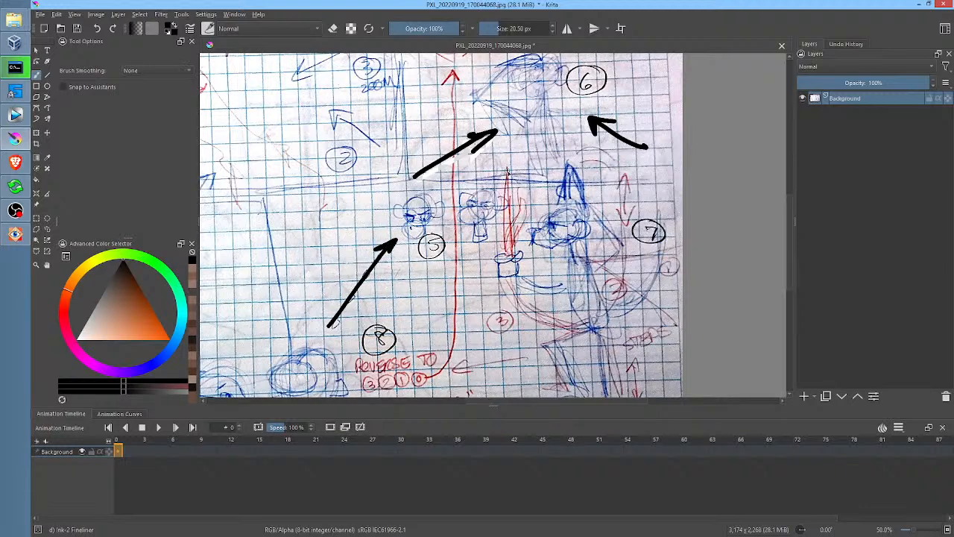
Step: Trace the head and face of the figure in sketch 6 in black and circle the second face beside sketch 5
{"action": "mouse_move", "coordinate": [575, 201]}
{"action": "left_mouse_down"}
{"action": "mouse_move", "coordinate": [566, 223]}
{"action": "mouse_move", "coordinate": [566, 214]}
{"action": "left_mouse_up"}
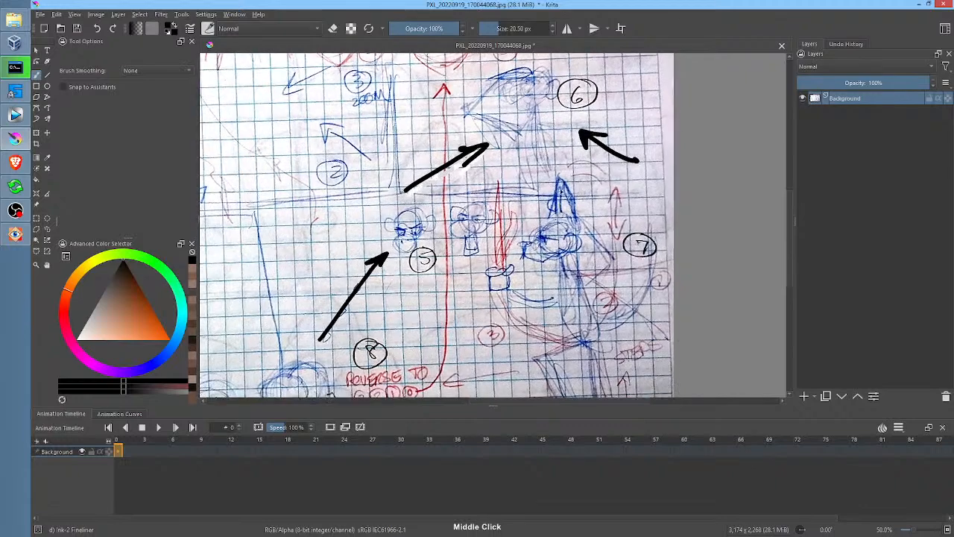
{"action": "left_click_drag", "start_coordinate": [617, 257], "coordinate": [569, 274]}
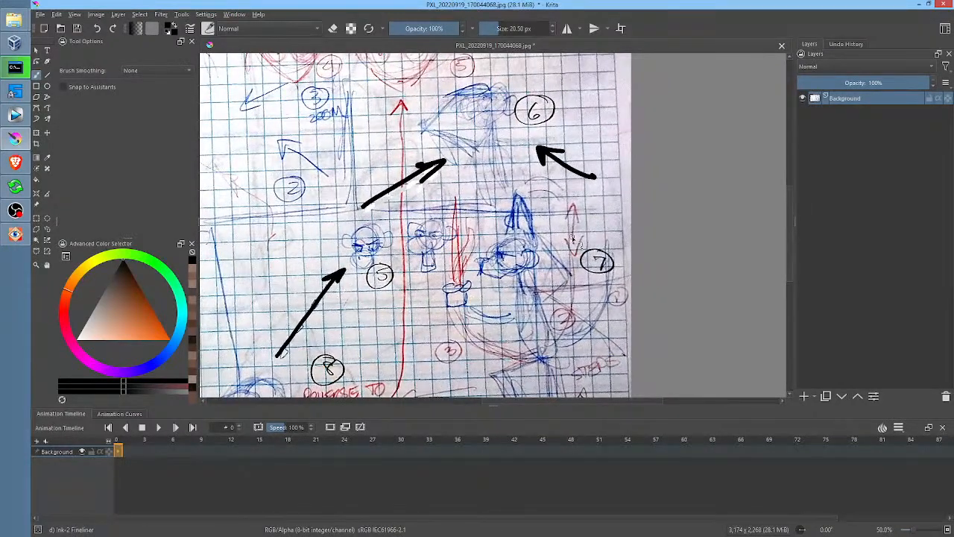
{"action": "mouse_move", "coordinate": [423, 130]}
{"action": "left_mouse_down"}
{"action": "mouse_move", "coordinate": [468, 90]}
{"action": "mouse_move", "coordinate": [495, 87]}
{"action": "mouse_move", "coordinate": [486, 87]}
{"action": "left_mouse_up"}
{"action": "mouse_move", "coordinate": [439, 108]}
{"action": "left_mouse_down"}
{"action": "mouse_move", "coordinate": [483, 91]}
{"action": "mouse_move", "coordinate": [493, 95]}
{"action": "mouse_move", "coordinate": [463, 110]}
{"action": "mouse_move", "coordinate": [481, 118]}
{"action": "mouse_move", "coordinate": [515, 100]}
{"action": "mouse_move", "coordinate": [508, 111]}
{"action": "left_mouse_up"}
{"action": "left_click", "coordinate": [484, 93]}
{"action": "left_click", "coordinate": [468, 101]}
{"action": "left_click", "coordinate": [480, 101]}
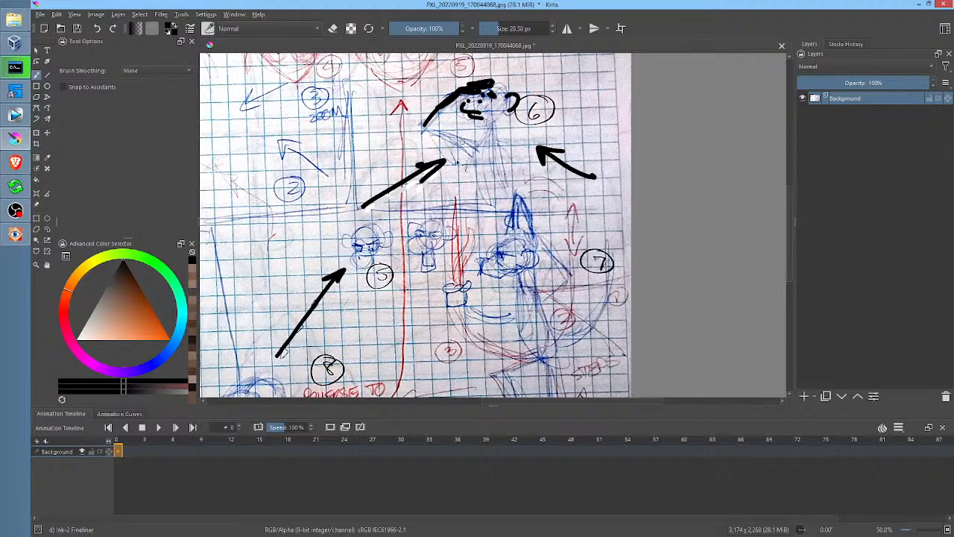
{"action": "left_click_drag", "start_coordinate": [412, 207], "coordinate": [407, 213]}
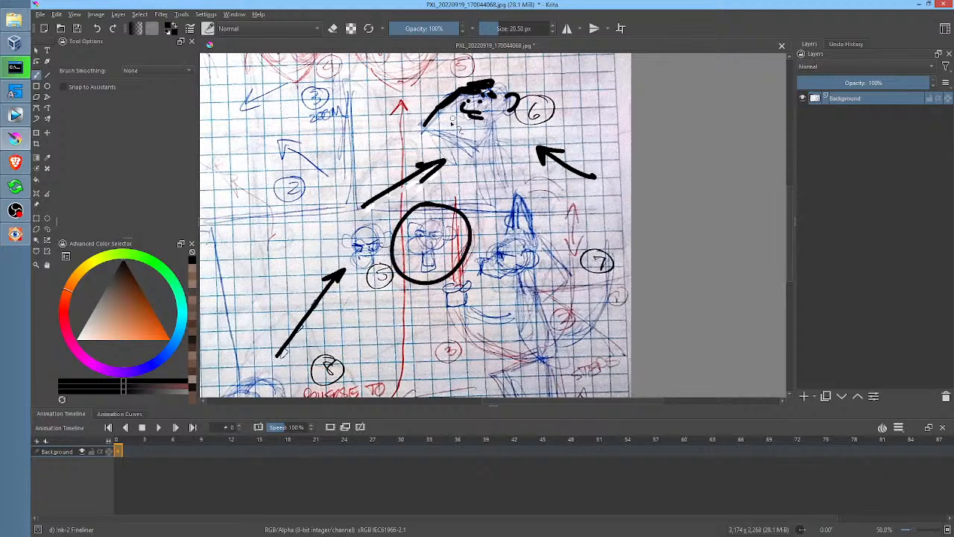
Step: Switch to the Pencil-2 brush at 12.53 px and trace the pointed top and the angular lines behind the figure in sketch 7
{"action": "left_click_drag", "start_coordinate": [614, 287], "coordinate": [604, 212]}
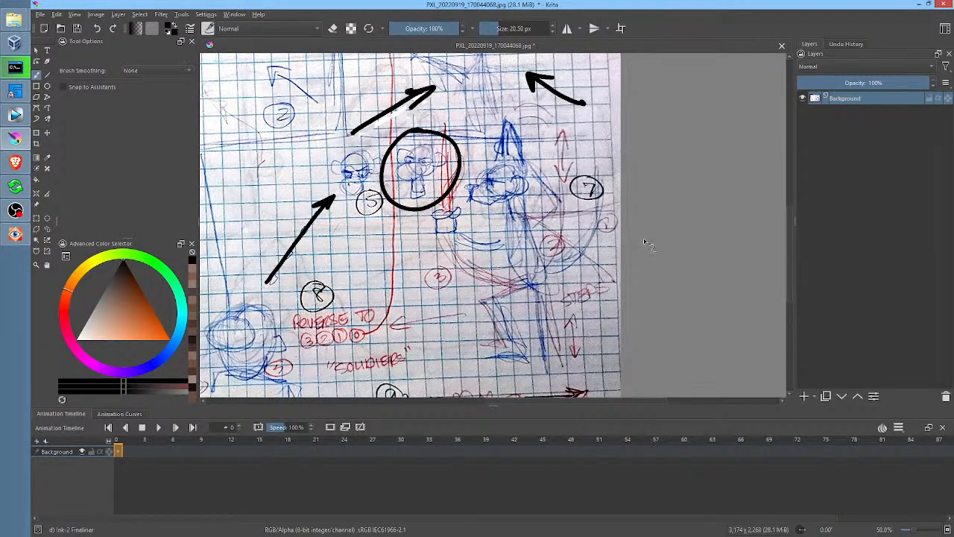
{"action": "right_click", "coordinate": [587, 227]}
{"action": "left_click", "coordinate": [526, 221]}
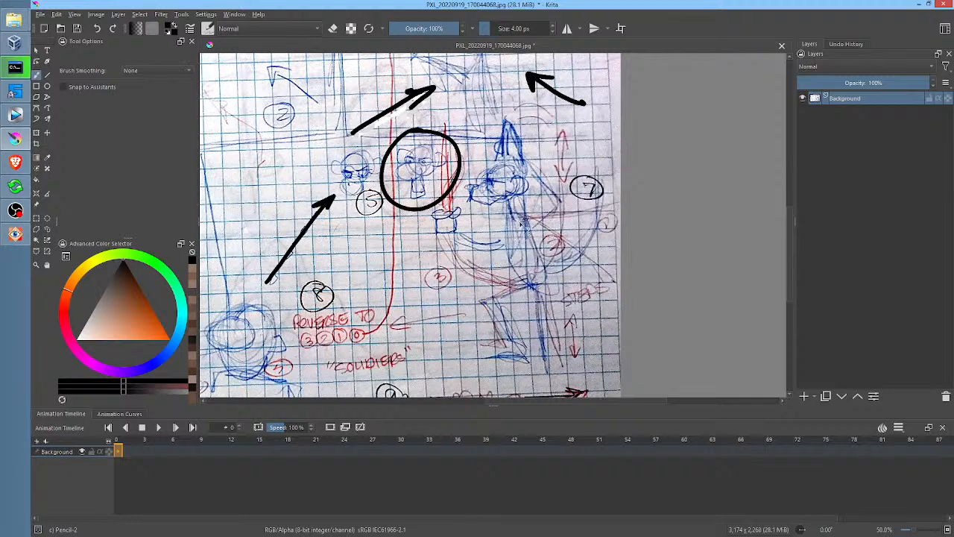
{"action": "left_click_drag", "start_coordinate": [564, 281], "coordinate": [574, 281], "text": "shift"}
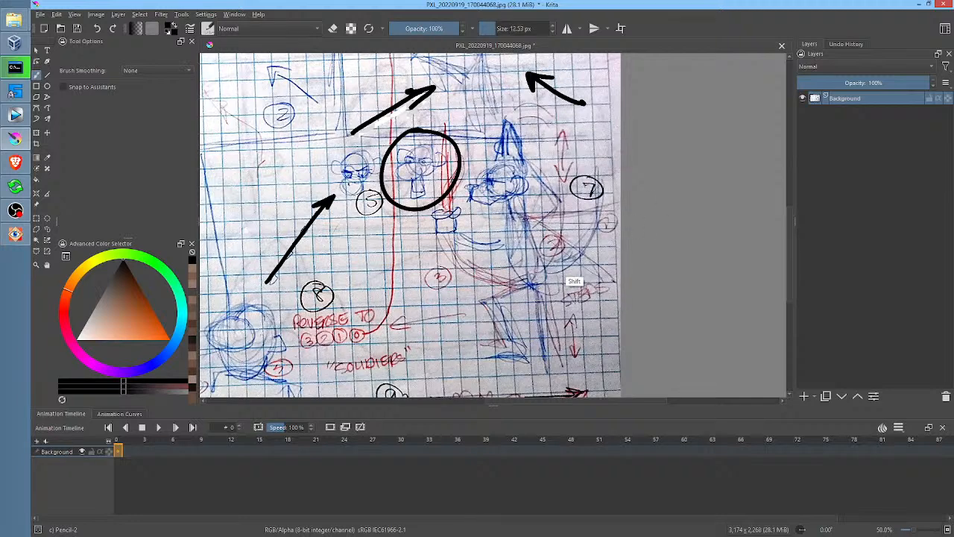
{"action": "mouse_move", "coordinate": [529, 218]}
{"action": "left_mouse_down"}
{"action": "mouse_move", "coordinate": [612, 281]}
{"action": "mouse_move", "coordinate": [617, 215]}
{"action": "mouse_move", "coordinate": [585, 162]}
{"action": "mouse_move", "coordinate": [519, 159]}
{"action": "mouse_move", "coordinate": [503, 113]}
{"action": "mouse_move", "coordinate": [503, 139]}
{"action": "mouse_move", "coordinate": [514, 121]}
{"action": "mouse_move", "coordinate": [522, 160]}
{"action": "mouse_move", "coordinate": [496, 138]}
{"action": "mouse_move", "coordinate": [507, 167]}
{"action": "mouse_move", "coordinate": [512, 131]}
{"action": "mouse_move", "coordinate": [531, 170]}
{"action": "mouse_move", "coordinate": [520, 138]}
{"action": "mouse_move", "coordinate": [534, 172]}
{"action": "mouse_move", "coordinate": [576, 196]}
{"action": "mouse_move", "coordinate": [530, 216]}
{"action": "mouse_move", "coordinate": [539, 168]}
{"action": "mouse_move", "coordinate": [570, 180]}
{"action": "mouse_move", "coordinate": [526, 159]}
{"action": "mouse_move", "coordinate": [554, 175]}
{"action": "mouse_move", "coordinate": [556, 193]}
{"action": "mouse_move", "coordinate": [513, 153]}
{"action": "mouse_move", "coordinate": [524, 163]}
{"action": "left_mouse_up"}
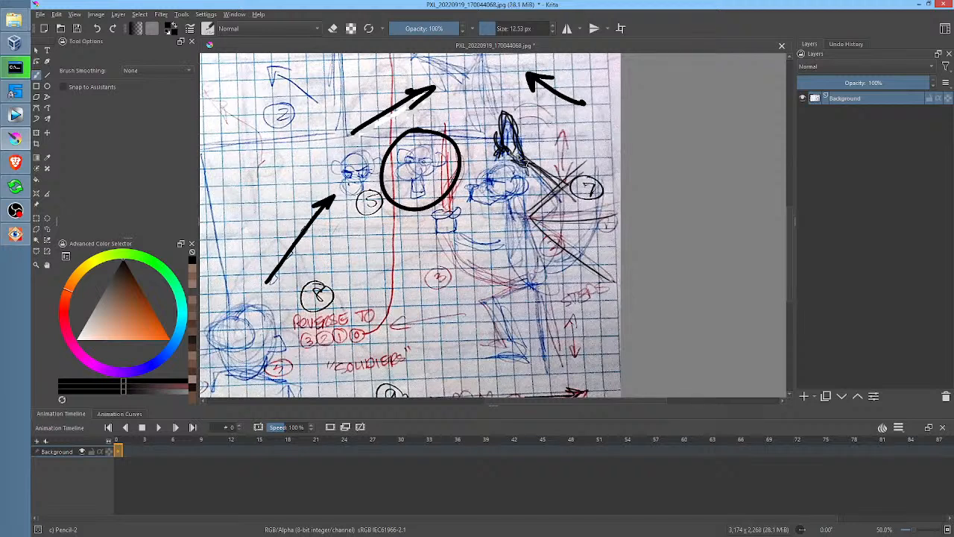
Step: Trace the torso, fist, sweeping arcs, upright weapon and legs of the figure in sketch 7
{"action": "left_click_drag", "start_coordinate": [574, 179], "coordinate": [578, 185]}
{"action": "left_click_drag", "start_coordinate": [526, 212], "coordinate": [495, 294]}
{"action": "mouse_move", "coordinate": [504, 258]}
{"action": "left_mouse_down"}
{"action": "mouse_move", "coordinate": [444, 279]}
{"action": "mouse_move", "coordinate": [431, 230]}
{"action": "mouse_move", "coordinate": [447, 216]}
{"action": "left_mouse_up"}
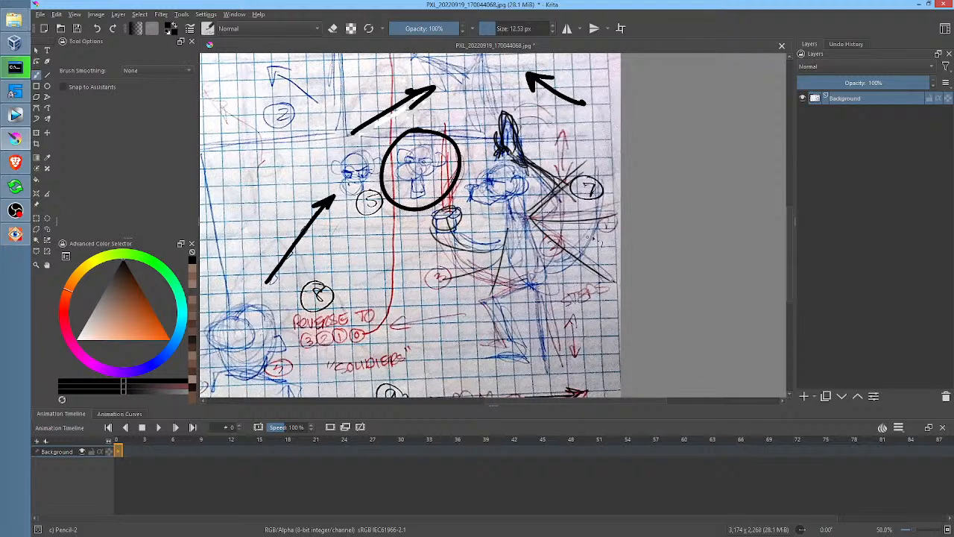
{"action": "mouse_move", "coordinate": [554, 274]}
{"action": "left_mouse_down"}
{"action": "mouse_move", "coordinate": [616, 298]}
{"action": "mouse_move", "coordinate": [444, 206]}
{"action": "mouse_move", "coordinate": [447, 131]}
{"action": "mouse_move", "coordinate": [485, 302]}
{"action": "mouse_move", "coordinate": [444, 140]}
{"action": "mouse_move", "coordinate": [448, 224]}
{"action": "mouse_move", "coordinate": [504, 300]}
{"action": "mouse_move", "coordinate": [458, 252]}
{"action": "left_mouse_up"}
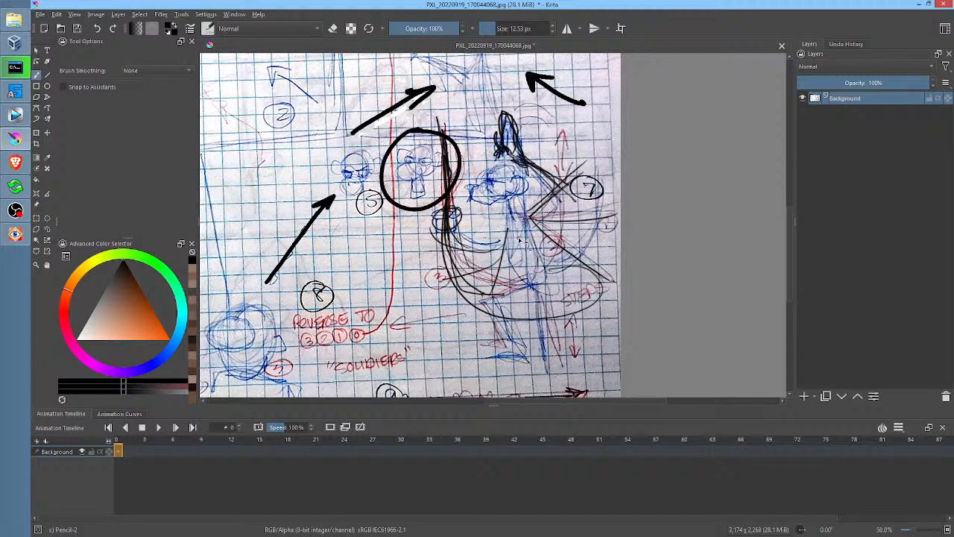
{"action": "mouse_move", "coordinate": [538, 283]}
{"action": "left_mouse_down"}
{"action": "mouse_move", "coordinate": [494, 319]}
{"action": "mouse_move", "coordinate": [480, 350]}
{"action": "mouse_move", "coordinate": [493, 311]}
{"action": "mouse_move", "coordinate": [544, 359]}
{"action": "left_mouse_up"}
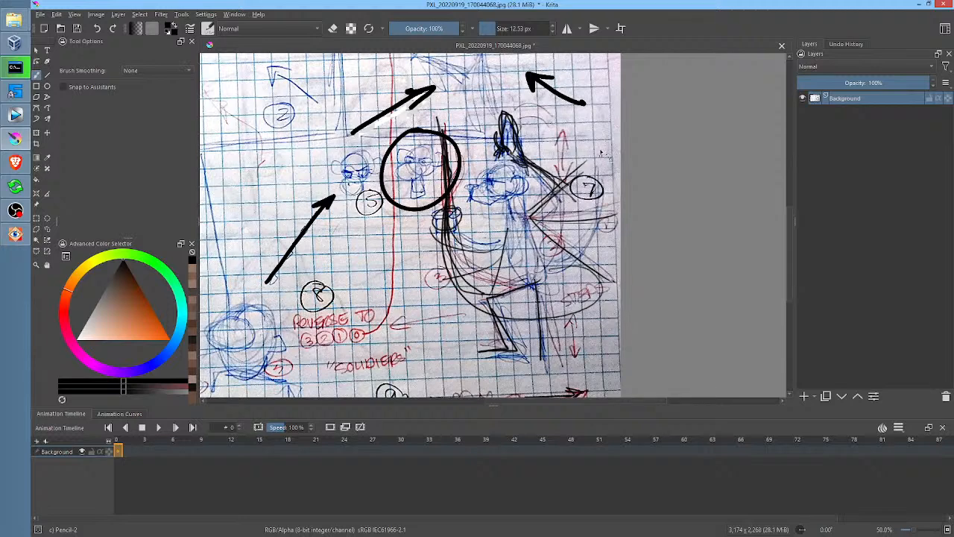
Step: Frame sketch 7 with a ground line, upper lines and a side line, and add up and down arrows beside the figure
{"action": "mouse_move", "coordinate": [496, 389]}
{"action": "left_mouse_down"}
{"action": "mouse_move", "coordinate": [581, 373]}
{"action": "mouse_move", "coordinate": [402, 369]}
{"action": "mouse_move", "coordinate": [546, 356]}
{"action": "mouse_move", "coordinate": [535, 302]}
{"action": "mouse_move", "coordinate": [541, 376]}
{"action": "left_mouse_up"}
{"action": "mouse_move", "coordinate": [403, 104]}
{"action": "left_mouse_down"}
{"action": "mouse_move", "coordinate": [652, 98]}
{"action": "mouse_move", "coordinate": [322, 114]}
{"action": "left_mouse_up"}
{"action": "left_click_drag", "start_coordinate": [240, 124], "coordinate": [257, 234]}
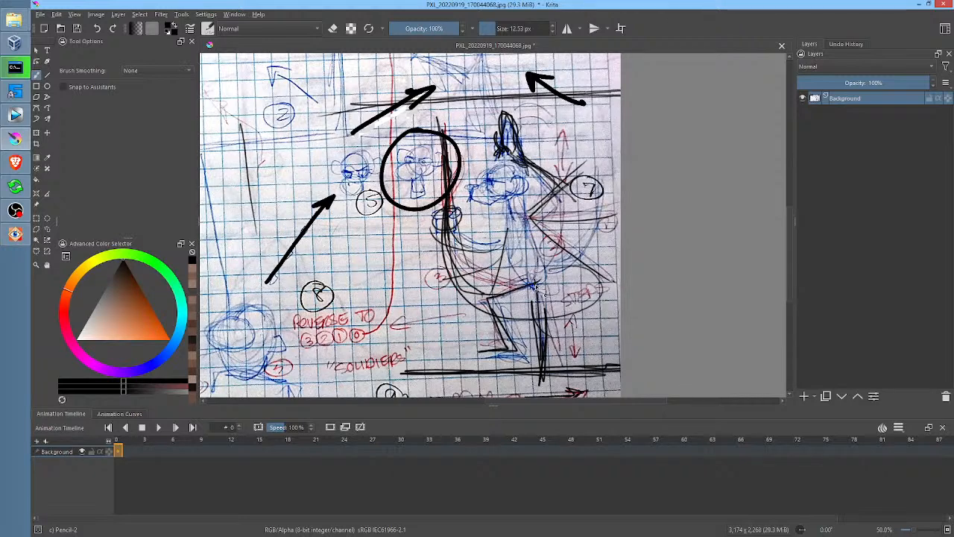
{"action": "mouse_move", "coordinate": [592, 137]}
{"action": "left_mouse_down"}
{"action": "mouse_move", "coordinate": [611, 135]}
{"action": "mouse_move", "coordinate": [606, 175]}
{"action": "left_mouse_up"}
{"action": "left_click_drag", "start_coordinate": [606, 326], "coordinate": [614, 321]}
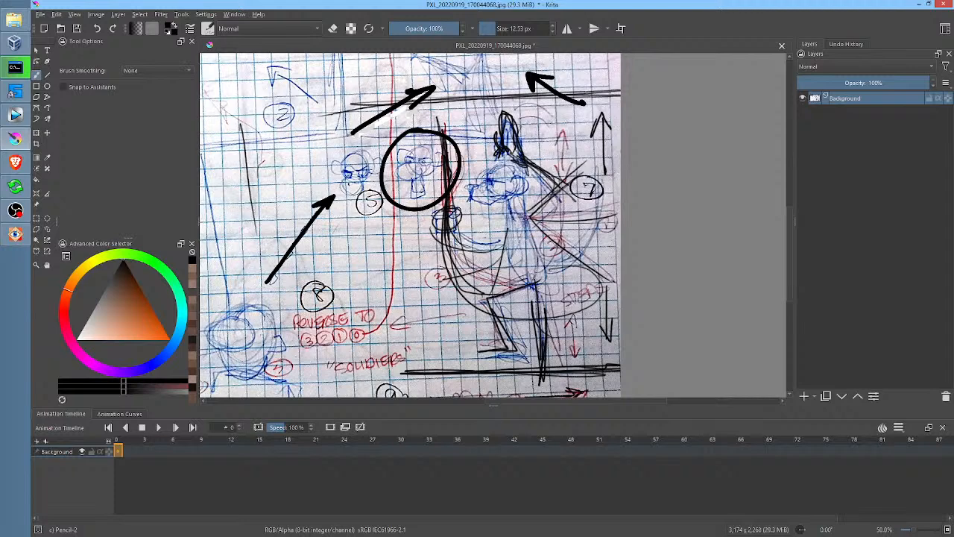
Step: Reopen the recent document 03-18.kra alongside the storyboard photo
{"action": "left_click", "coordinate": [41, 15]}
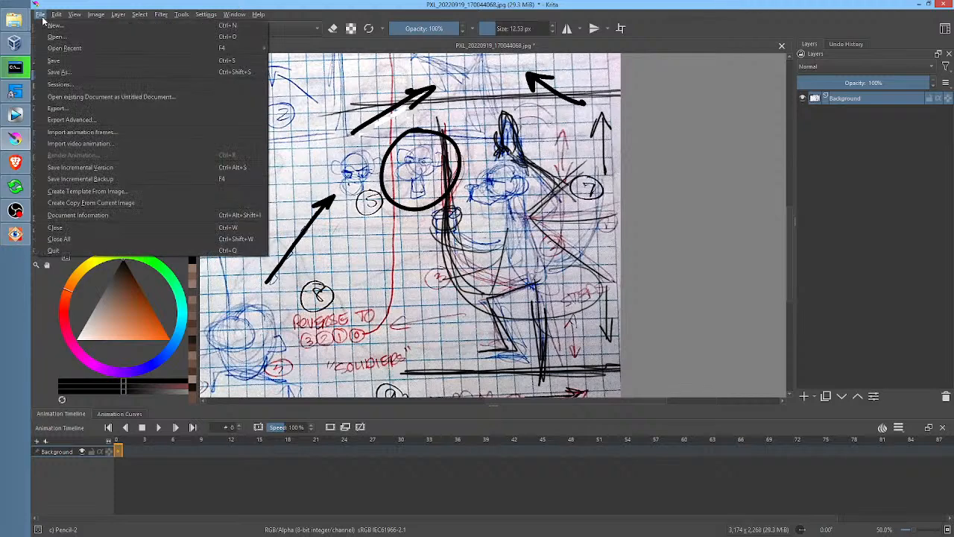
{"action": "mouse_move", "coordinate": [70, 48]}
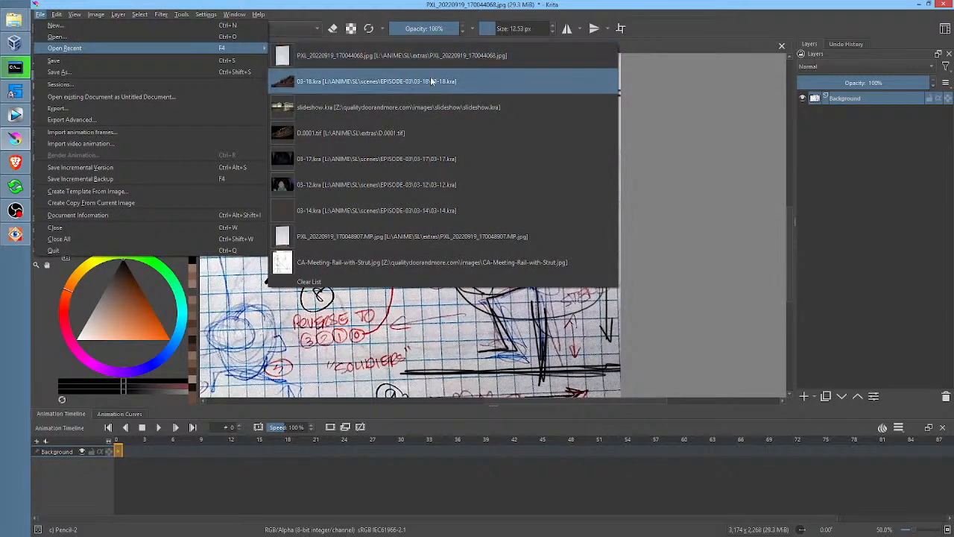
{"action": "left_click", "coordinate": [403, 82]}
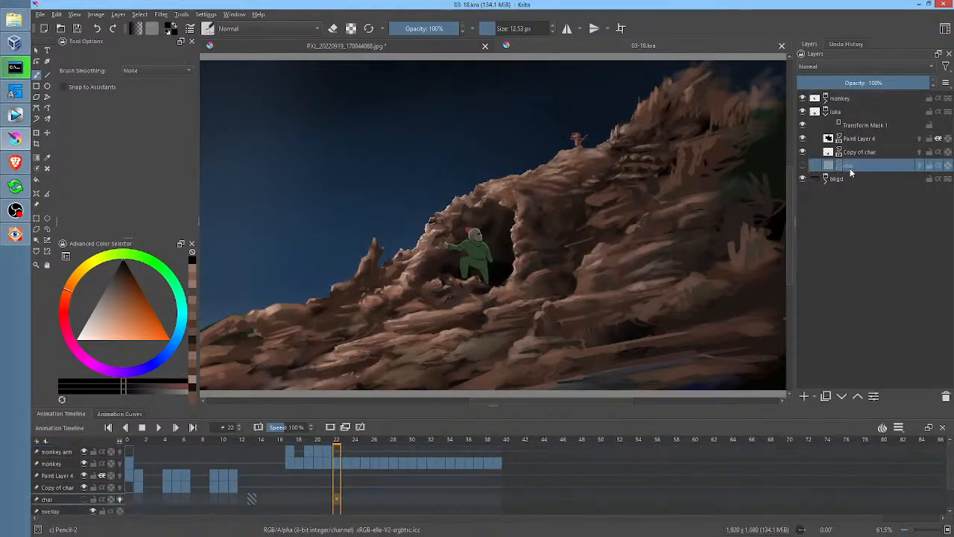
Step: Delete the luka and monkey layer groups, keeping only the bkgd group
{"action": "left_click", "coordinate": [826, 112]}
{"action": "left_click", "coordinate": [842, 112]}
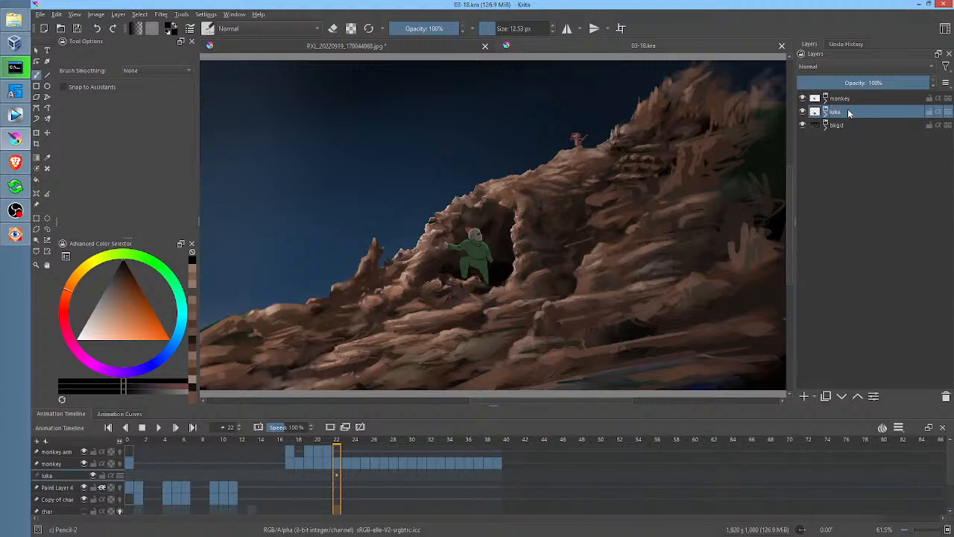
{"action": "mouse_move", "coordinate": [850, 113]}
{"action": "left_click", "coordinate": [945, 395]}
{"action": "left_click", "coordinate": [850, 99]}
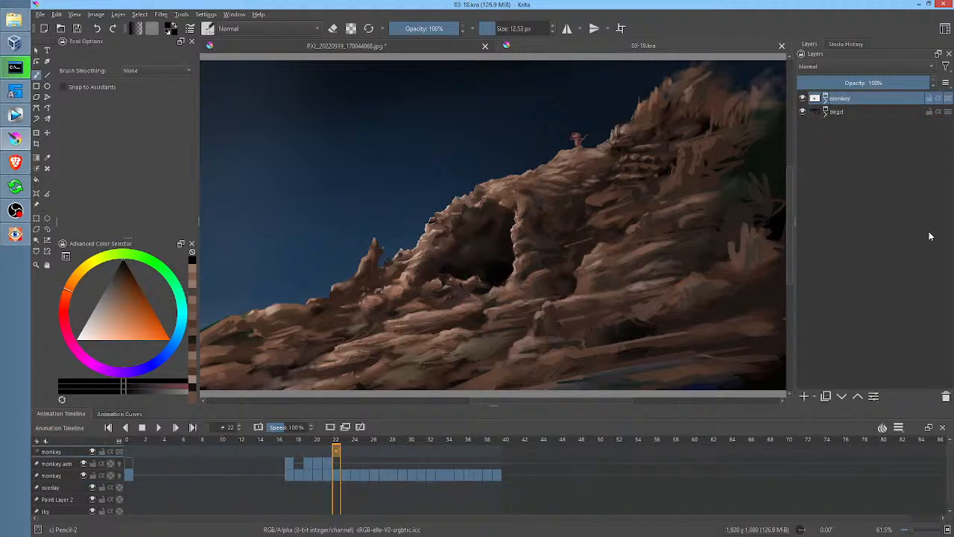
{"action": "left_click", "coordinate": [945, 396]}
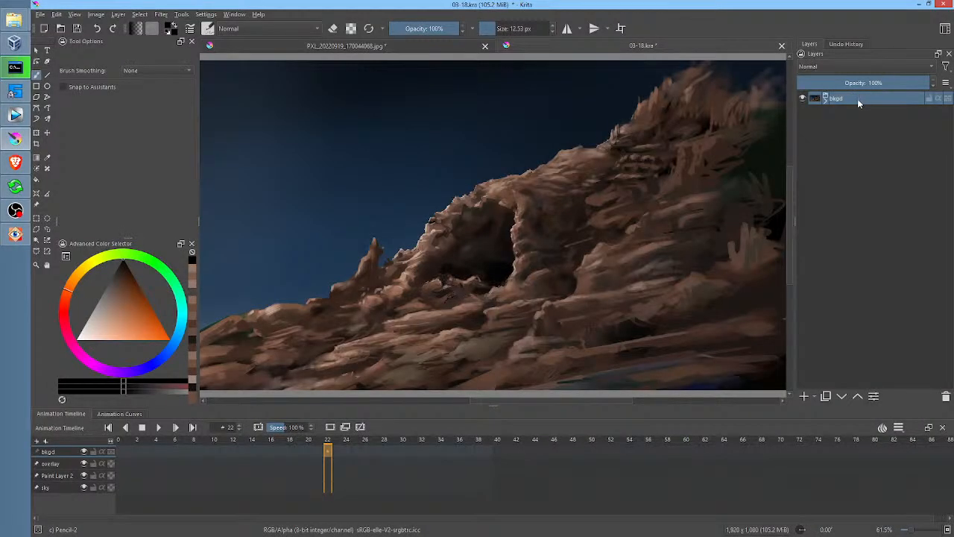
Step: Flatten the image into a single background layer
{"action": "right_click", "coordinate": [853, 98]}
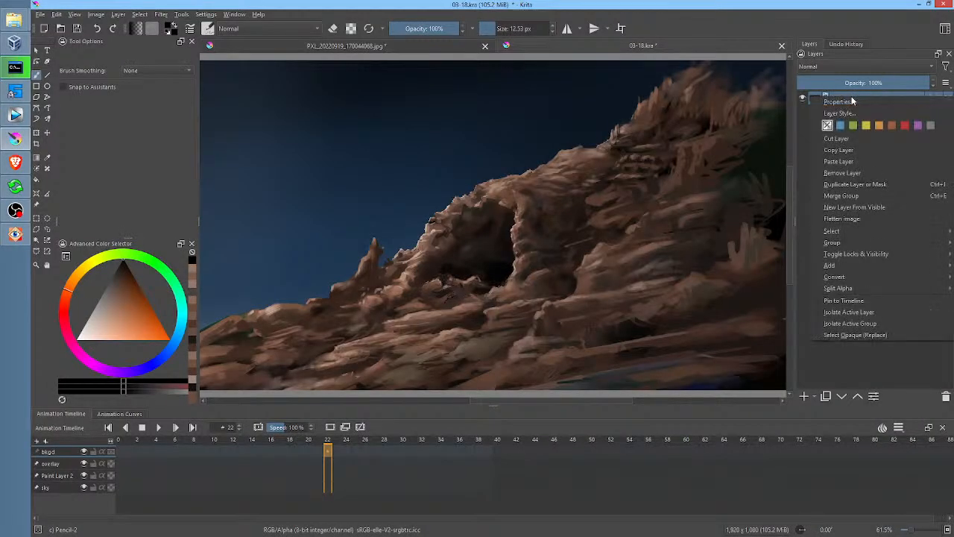
{"action": "mouse_move", "coordinate": [869, 241]}
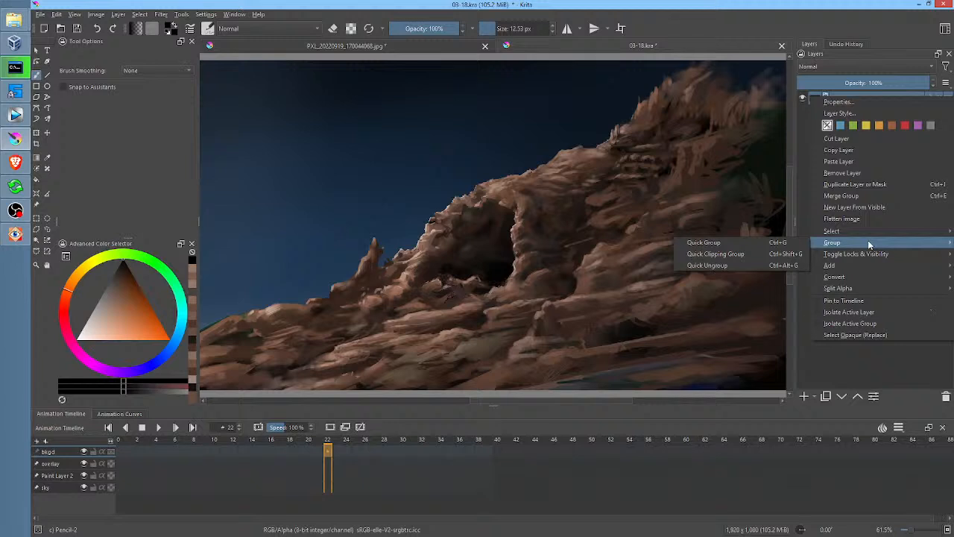
{"action": "left_click", "coordinate": [868, 218]}
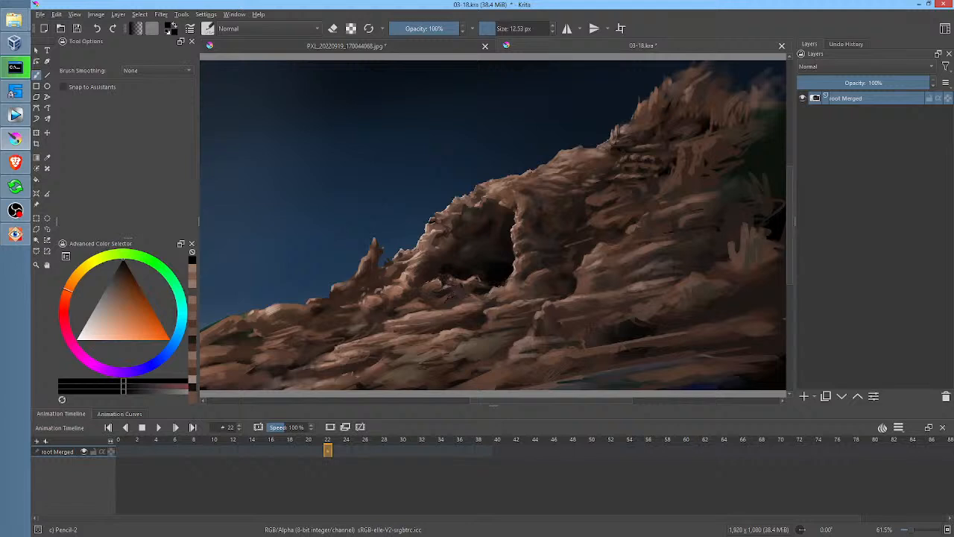
Step: Start saving the flattened document under a new name, creating and opening a 03-19 folder inside EPISODE-03
{"action": "left_click", "coordinate": [42, 15]}
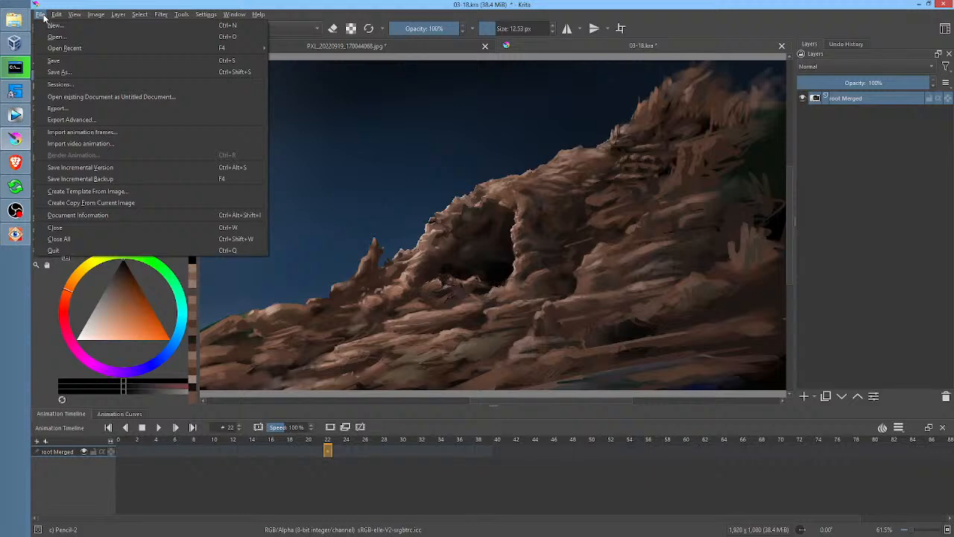
{"action": "left_click", "coordinate": [65, 72]}
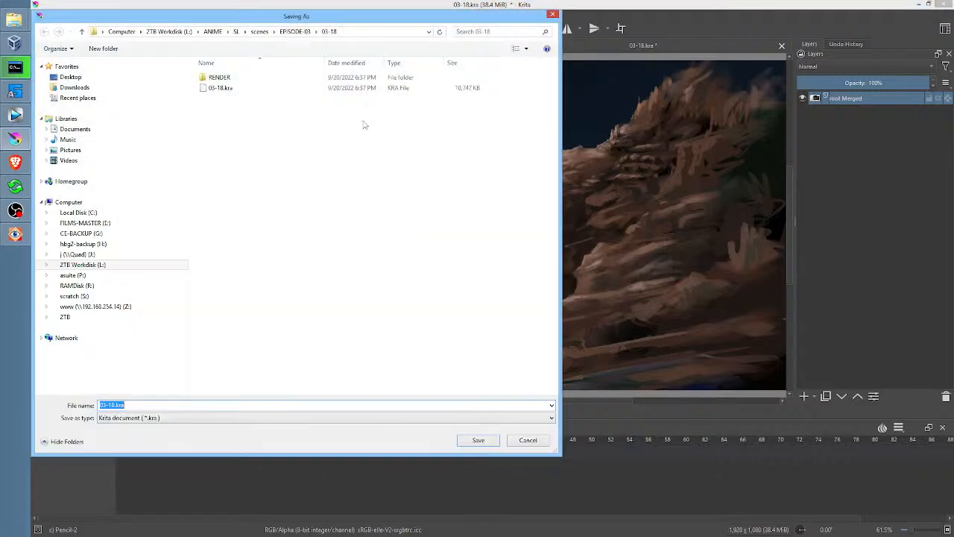
{"action": "left_click", "coordinate": [299, 34]}
{"action": "right_click", "coordinate": [304, 317]}
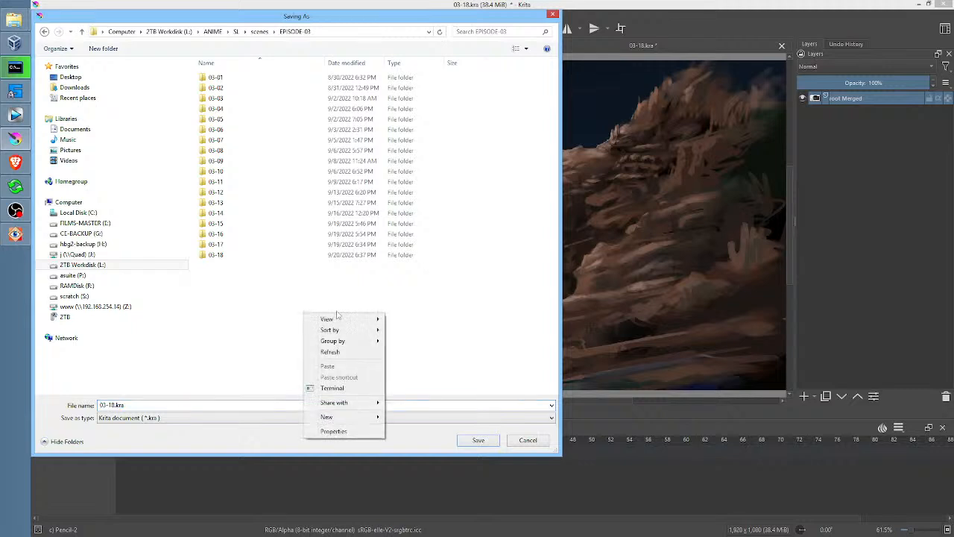
{"action": "mouse_move", "coordinate": [361, 419]}
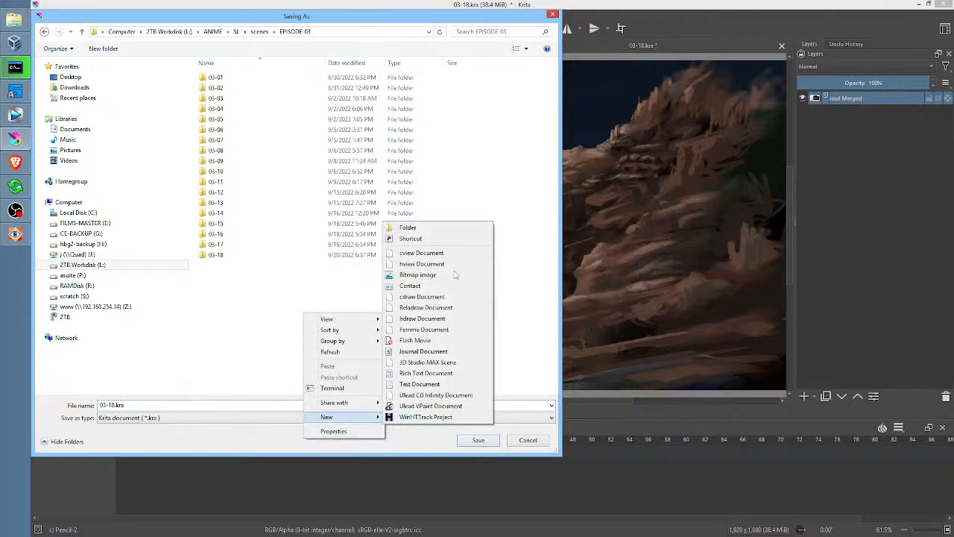
{"action": "left_click", "coordinate": [438, 230]}
{"action": "type", "text": "0"}
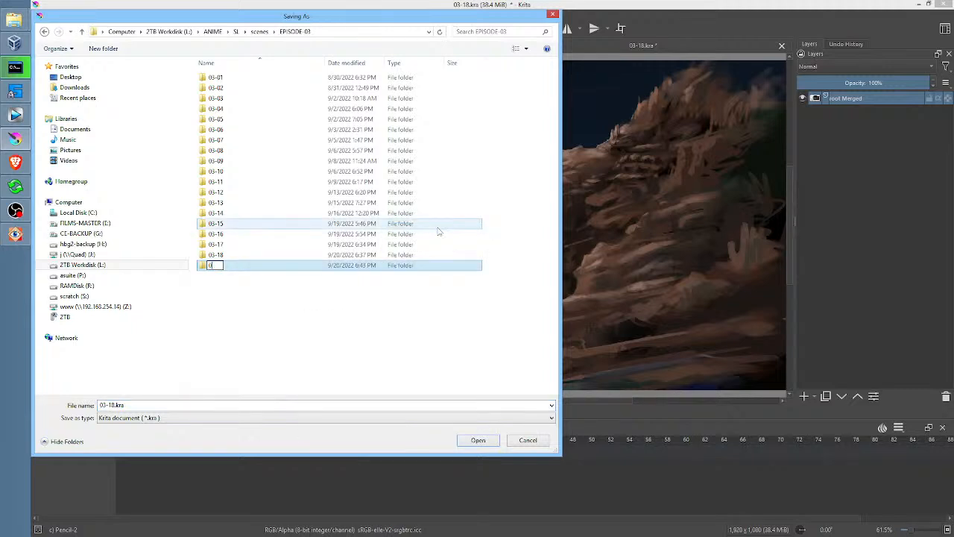
{"action": "type", "text": "3-19"}
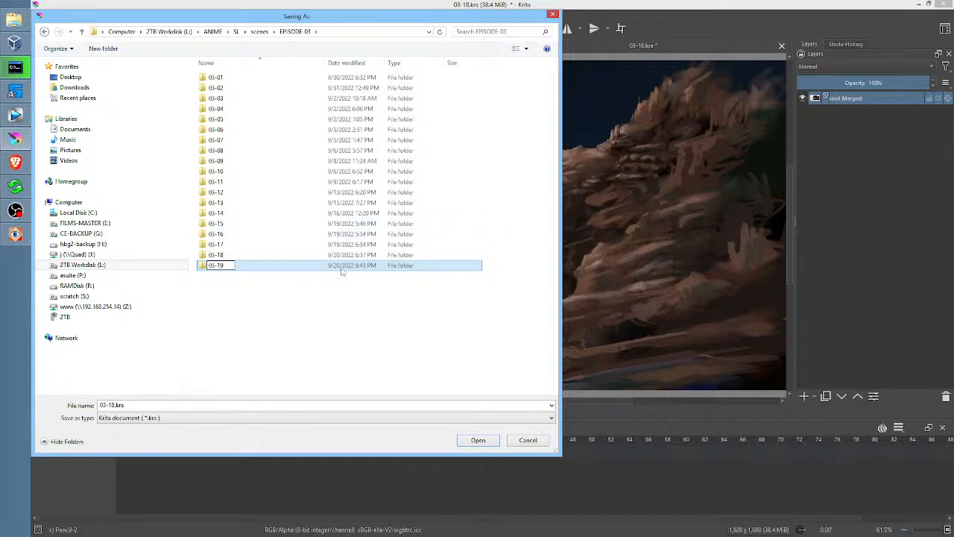
{"action": "key", "text": "Return"}
{"action": "double_click", "coordinate": [231, 269]}
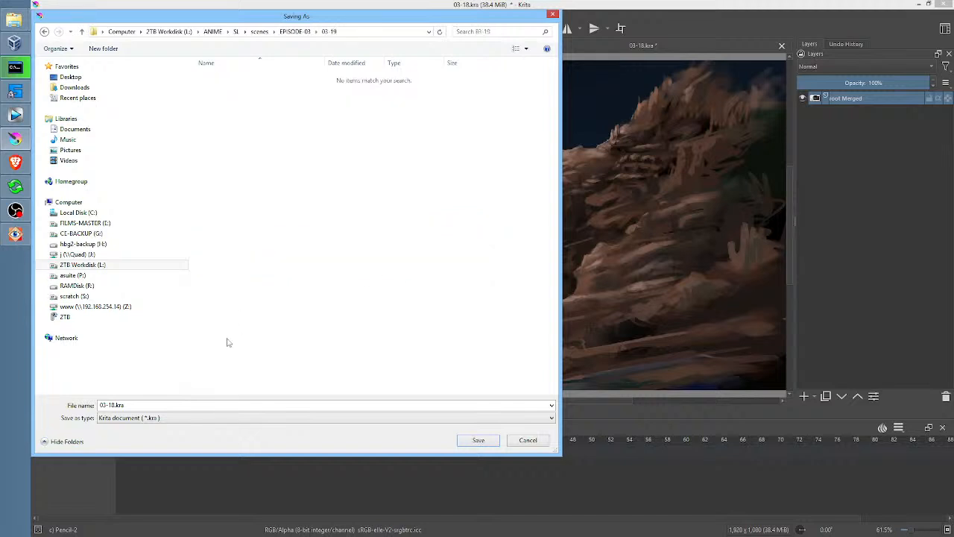
Step: Save the flattened document as 03-19.kra in the 03-19 folder
{"action": "left_click", "coordinate": [139, 404]}
{"action": "left_click", "coordinate": [110, 405]}
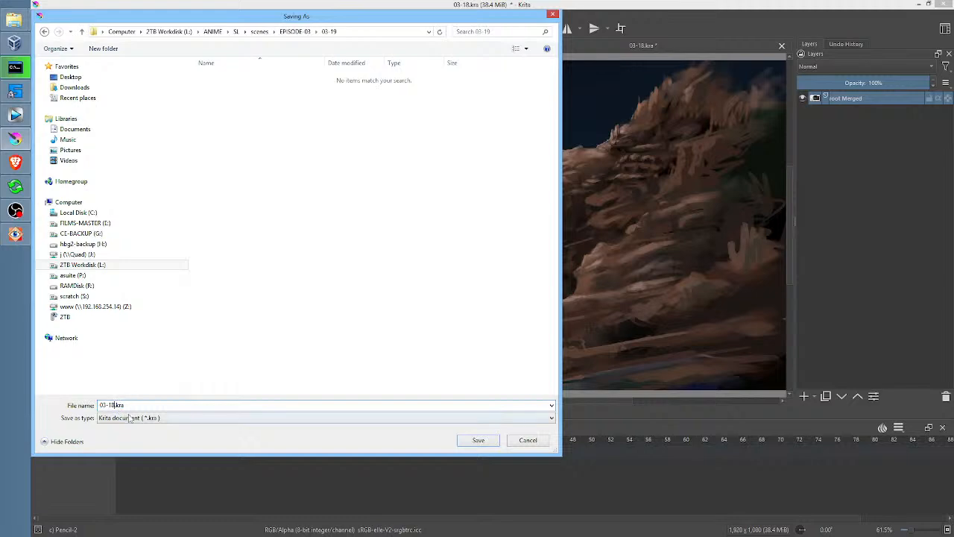
{"action": "key", "text": "BackSpace"}
{"action": "type", "text": "9"}
{"action": "left_click", "coordinate": [478, 439]}
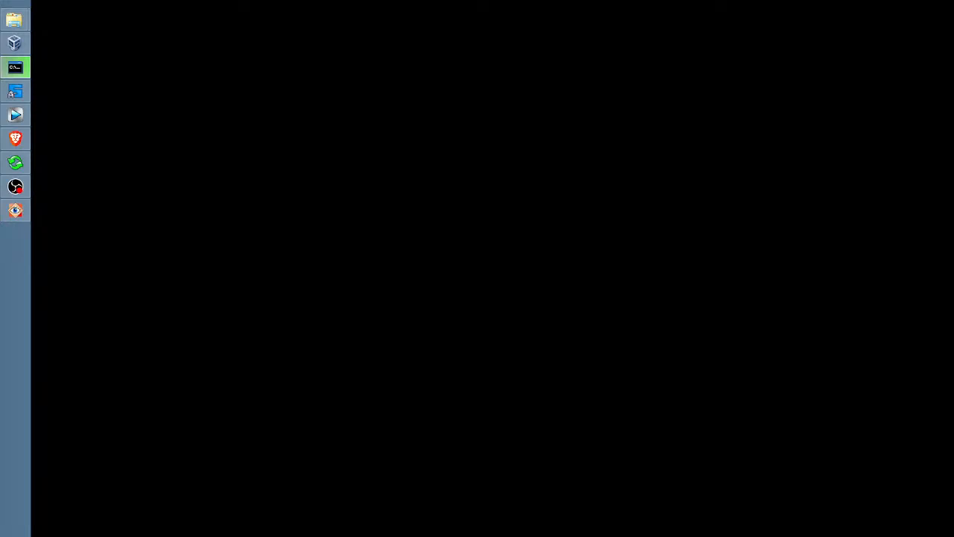
Step: Minimise the Wget console window and look through the archives in the setteidreams.net downloads folder
{"action": "left_click_drag", "start_coordinate": [609, 0], "coordinate": [748, 82]}
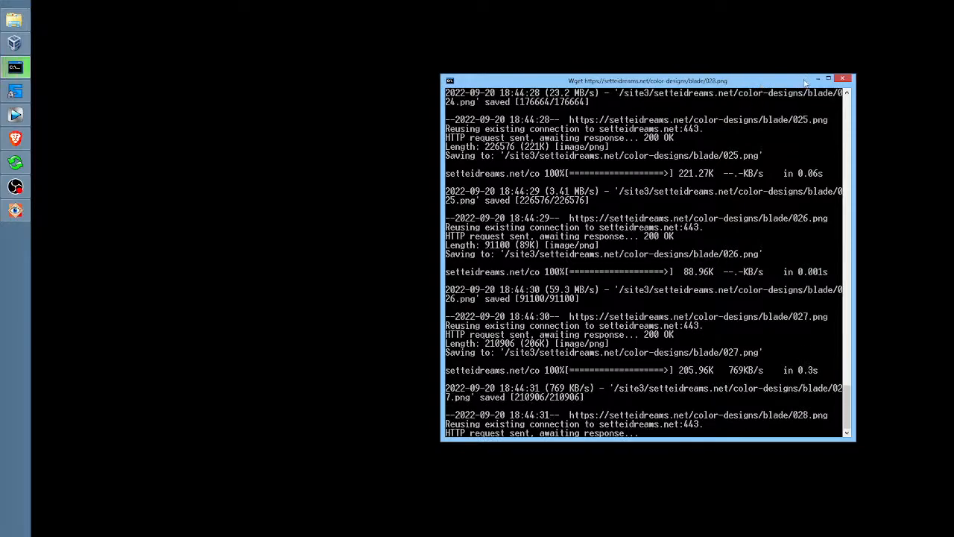
{"action": "left_click", "coordinate": [817, 79]}
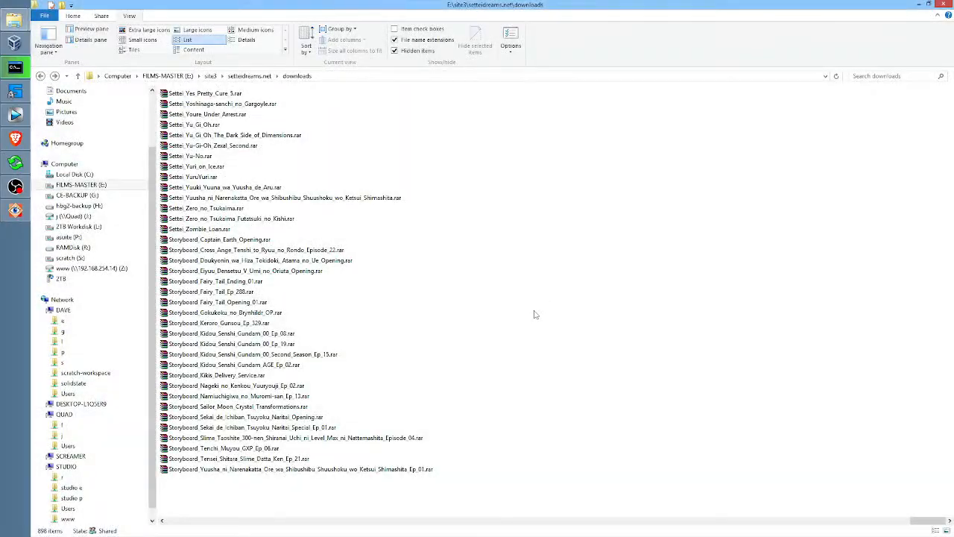
{"action": "scroll", "coordinate": [532, 315], "scroll_direction": "up", "scroll_amount": 10}
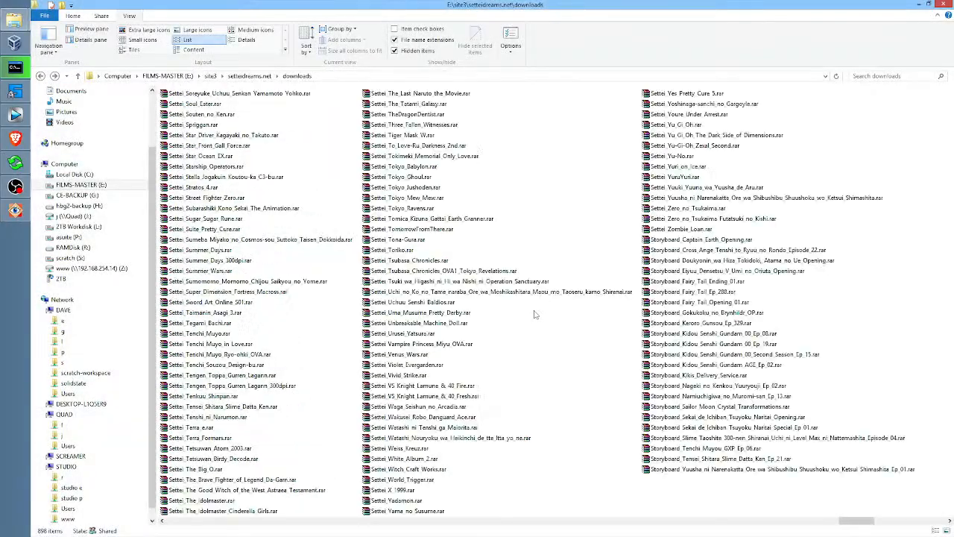
{"action": "scroll", "coordinate": [532, 313], "scroll_direction": "up", "scroll_amount": 12}
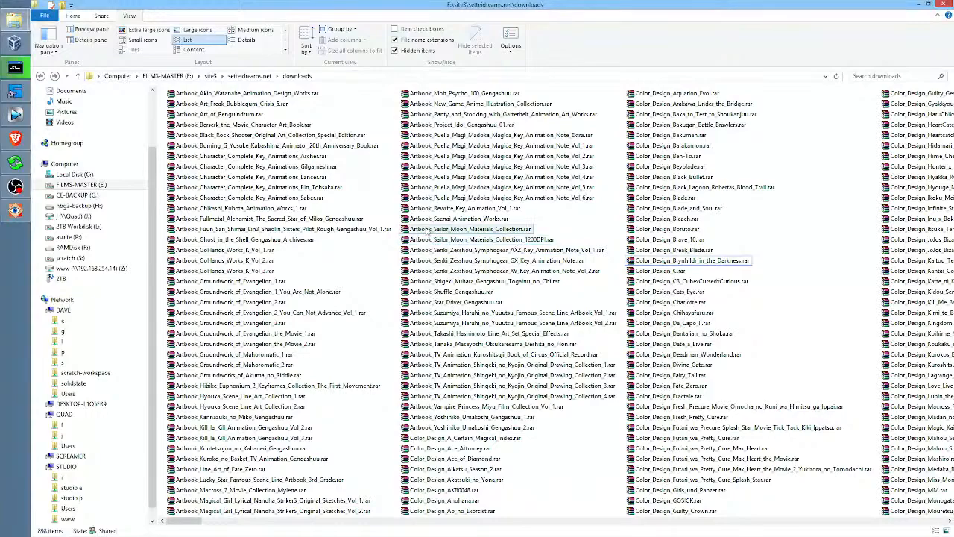
{"action": "scroll", "coordinate": [618, 276], "scroll_direction": "down", "scroll_amount": 6}
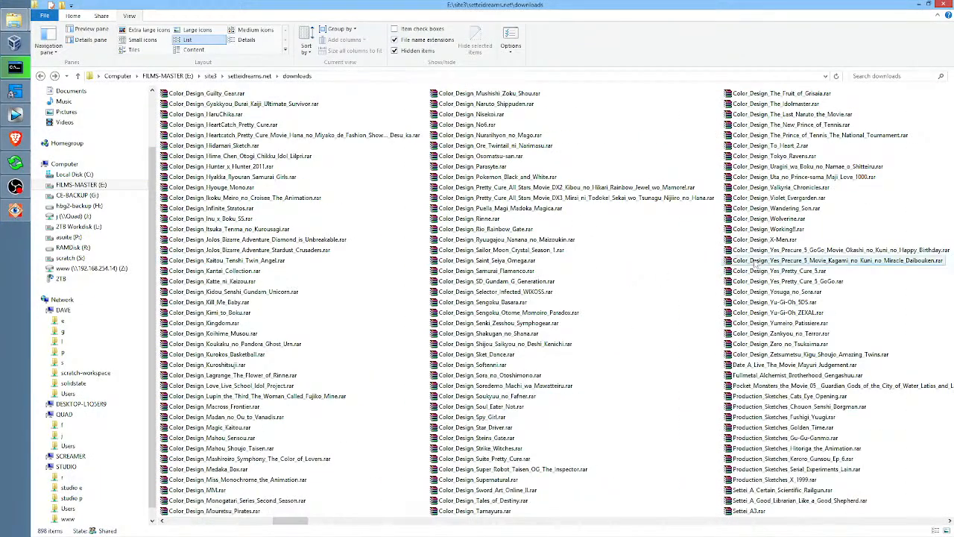
{"action": "scroll", "coordinate": [745, 275], "scroll_direction": "down", "scroll_amount": 4}
{"action": "scroll", "coordinate": [745, 277], "scroll_direction": "down", "scroll_amount": 4}
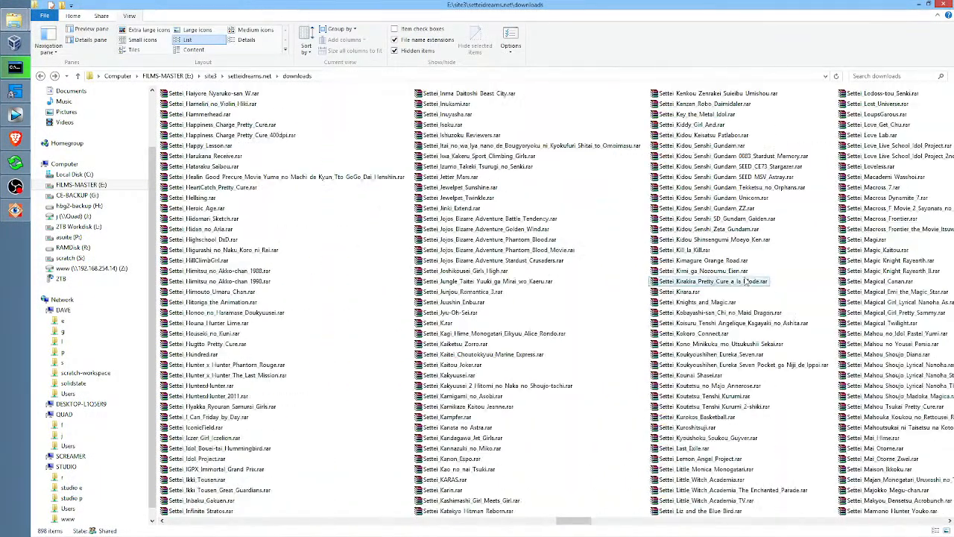
{"action": "scroll", "coordinate": [745, 281], "scroll_direction": "down", "scroll_amount": 8}
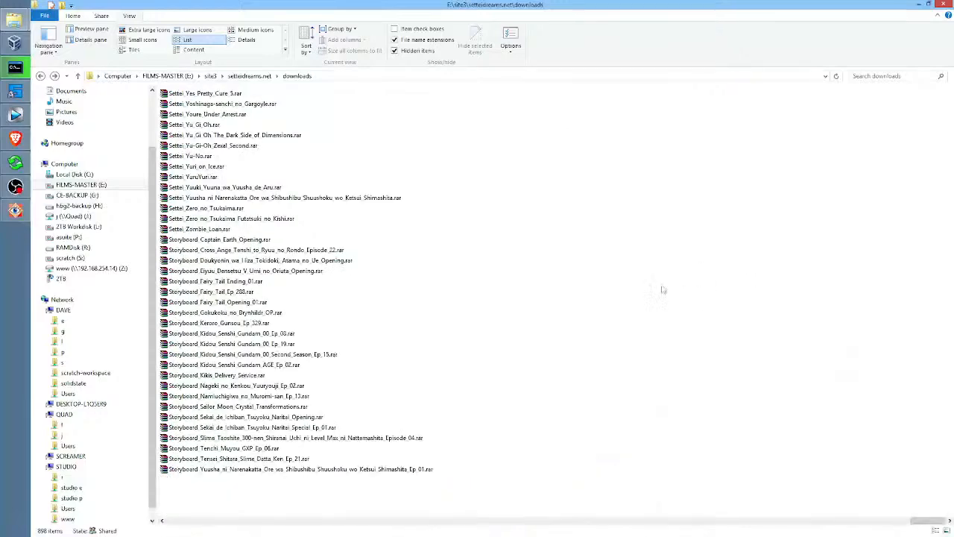
Step: Check the combined size of all the archives in the downloads folder and minimise the folder window
{"action": "key", "text": "ctrl+a"}
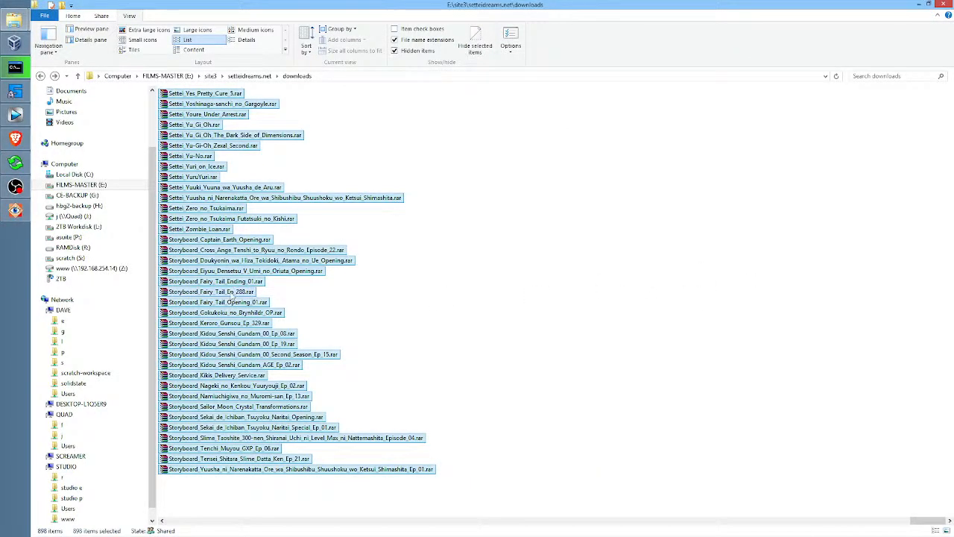
{"action": "right_click", "coordinate": [230, 293]}
{"action": "left_click", "coordinate": [280, 464]}
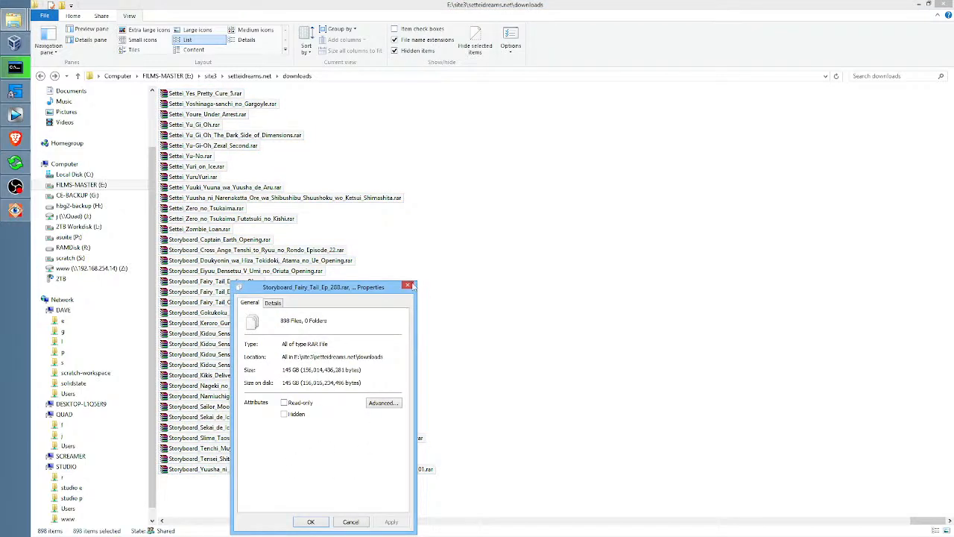
{"action": "left_click", "coordinate": [408, 284]}
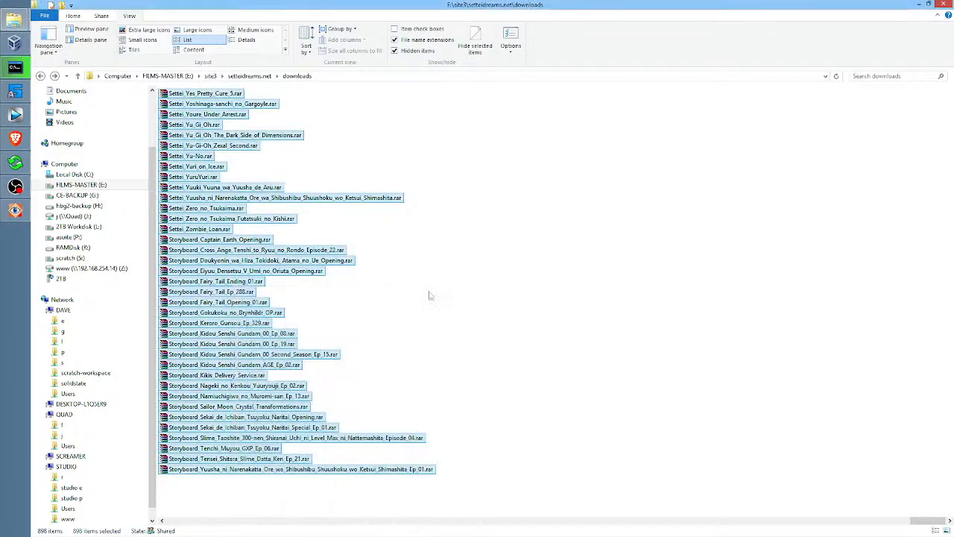
{"action": "left_click", "coordinate": [918, 5]}
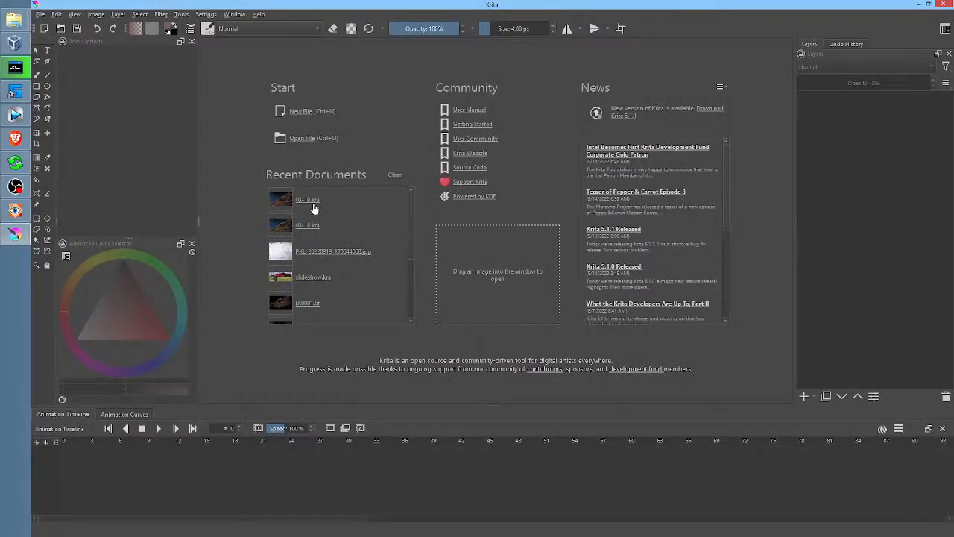
Step: Open the recent document 03-19.kra in Krita and scale the image to a width of 1280 px with constrained proportions
{"action": "left_click", "coordinate": [313, 207]}
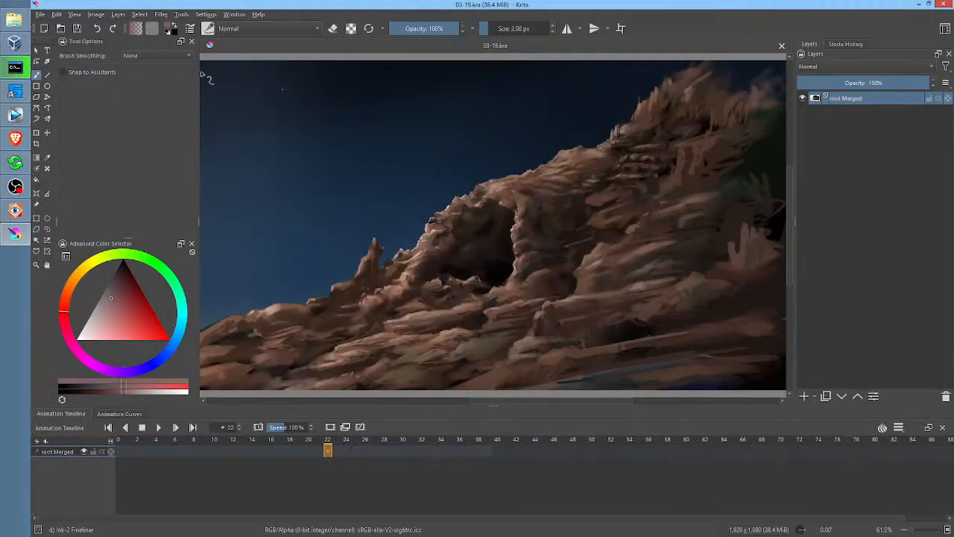
{"action": "left_click", "coordinate": [96, 14]}
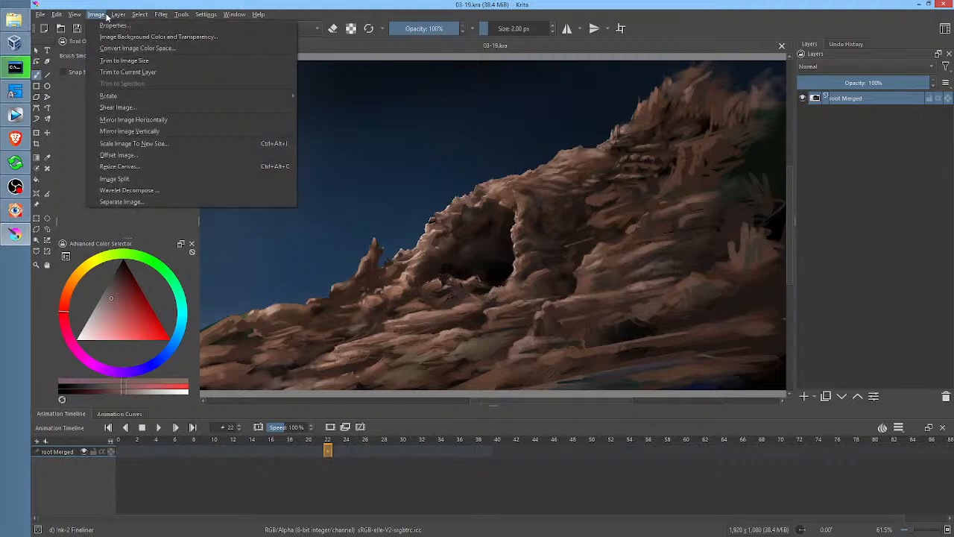
{"action": "mouse_move", "coordinate": [114, 16]}
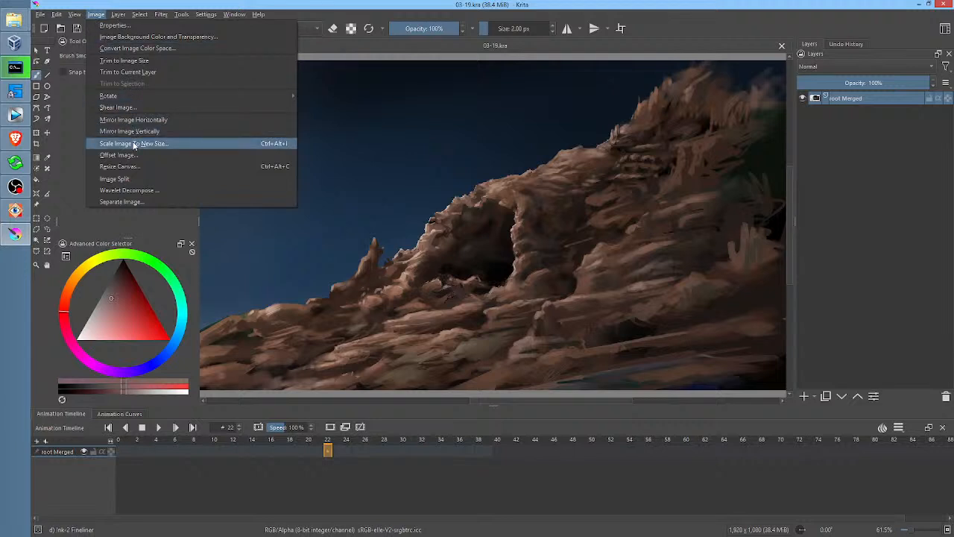
{"action": "left_click", "coordinate": [134, 143]}
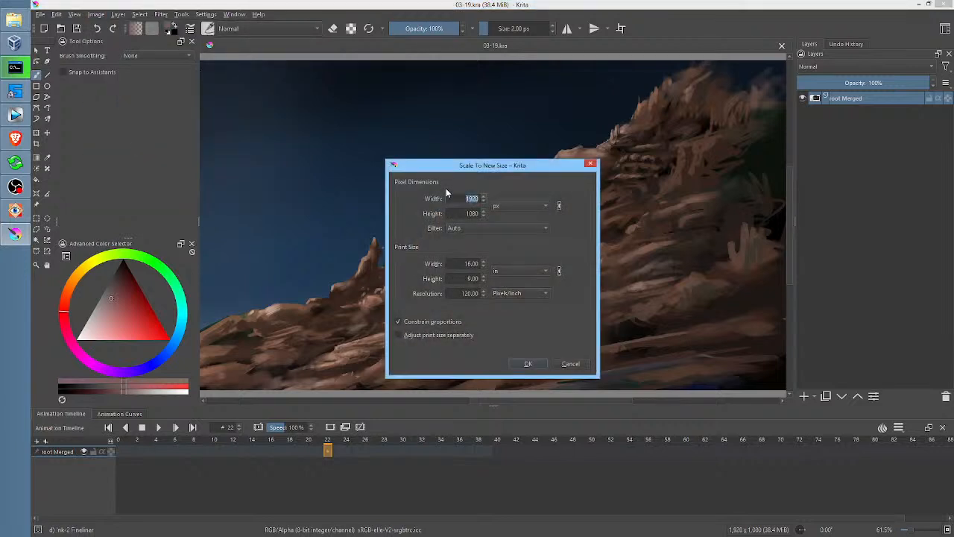
{"action": "type", "text": "1280"}
{"action": "left_click", "coordinate": [528, 364]}
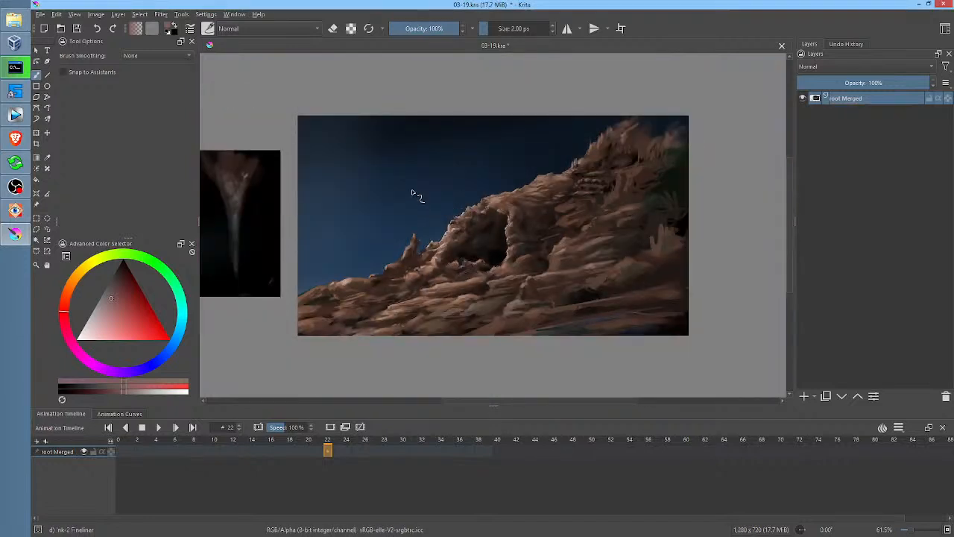
Step: Save the rescaled 03-19 document
{"action": "left_click_drag", "start_coordinate": [413, 194], "coordinate": [581, 176]}
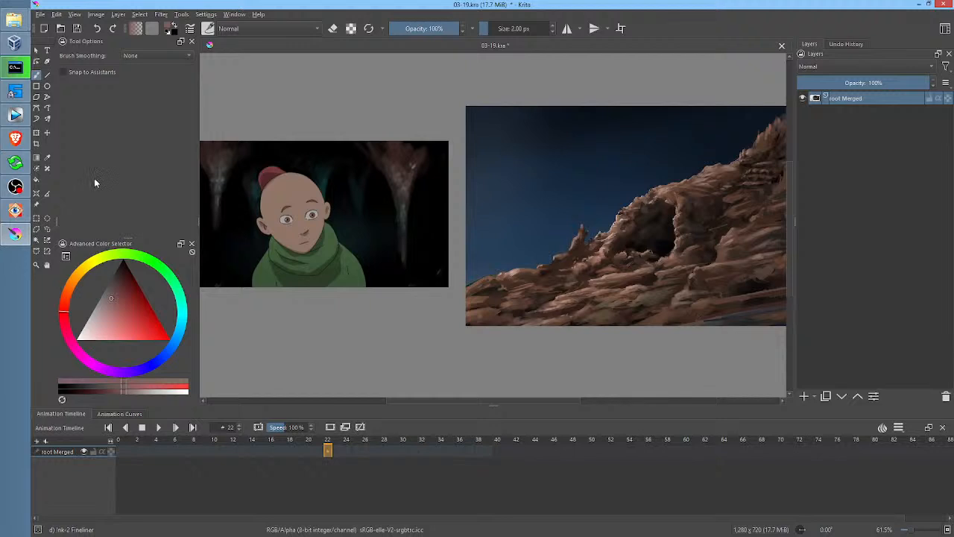
{"action": "left_click_drag", "start_coordinate": [674, 172], "coordinate": [473, 154]}
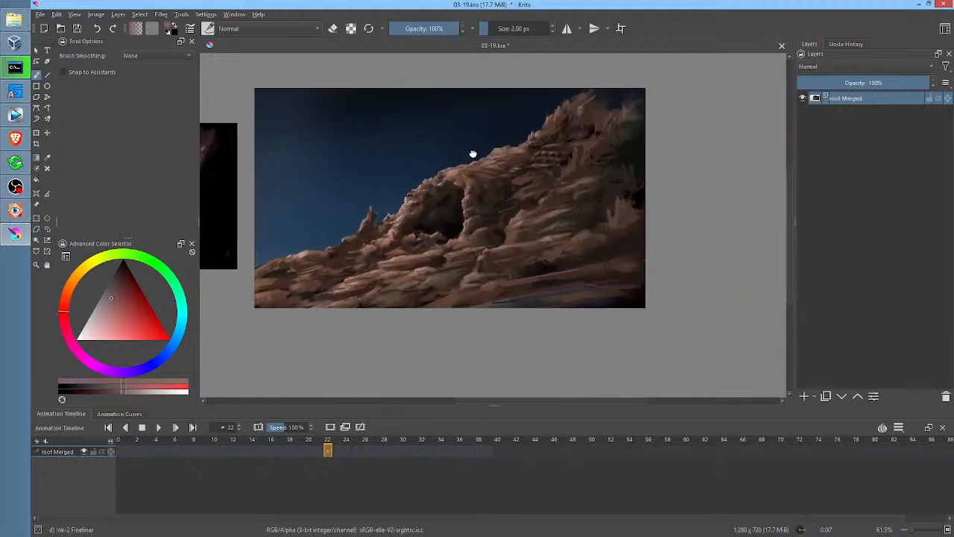
{"action": "key", "text": "1"}
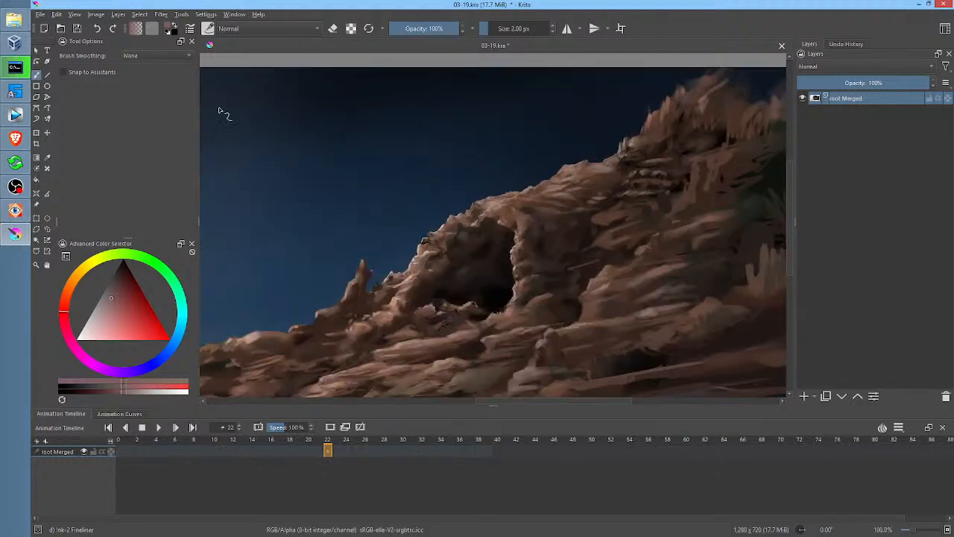
{"action": "left_click", "coordinate": [76, 28]}
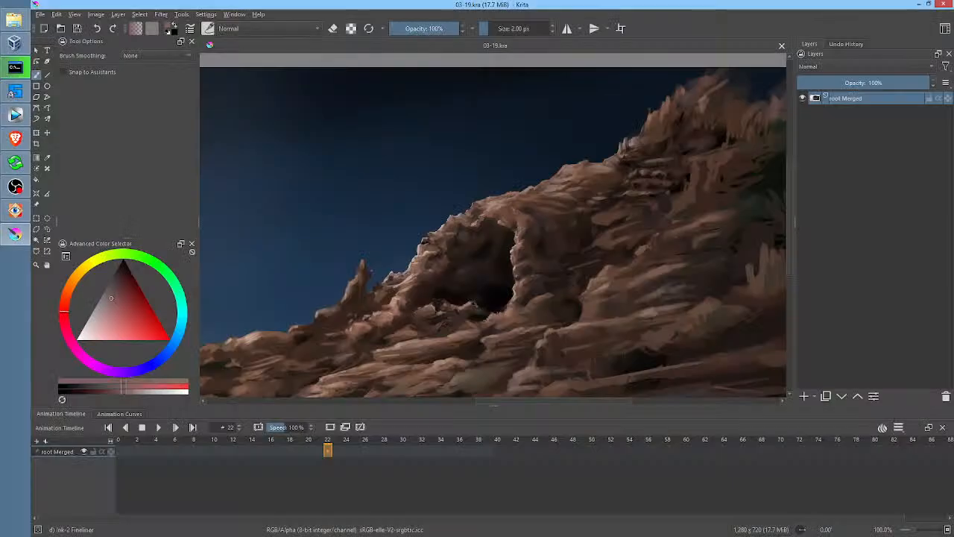
Step: Try shifting the root Merged background layer with a free transform, and undo the move
{"action": "scroll", "coordinate": [625, 208], "scroll_direction": "down", "scroll_amount": 1}
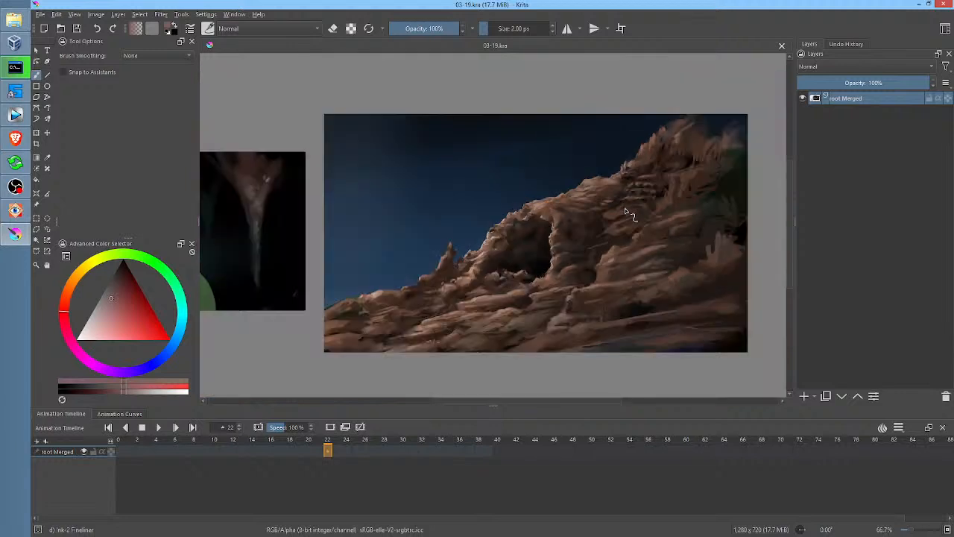
{"action": "key", "text": "ctrl+t"}
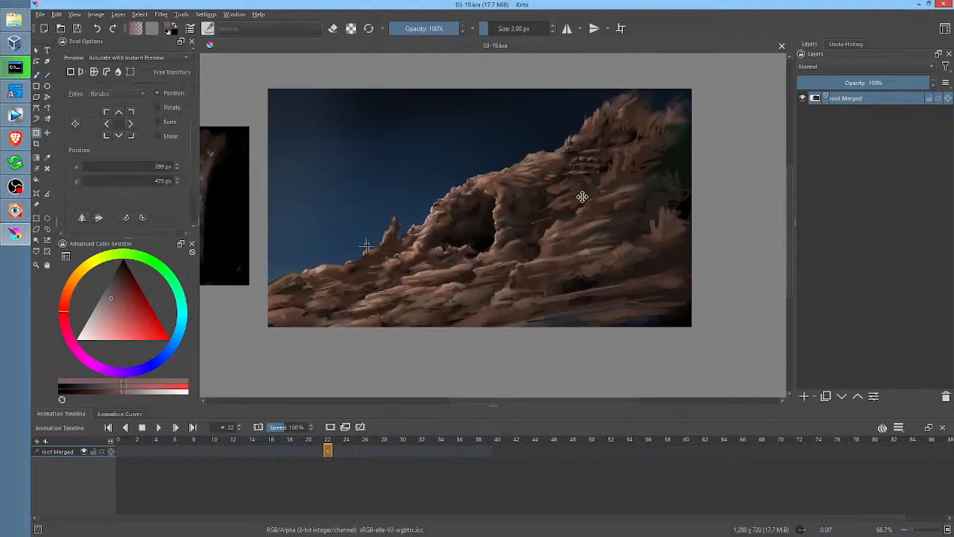
{"action": "scroll", "coordinate": [567, 283], "scroll_direction": "down", "scroll_amount": 4}
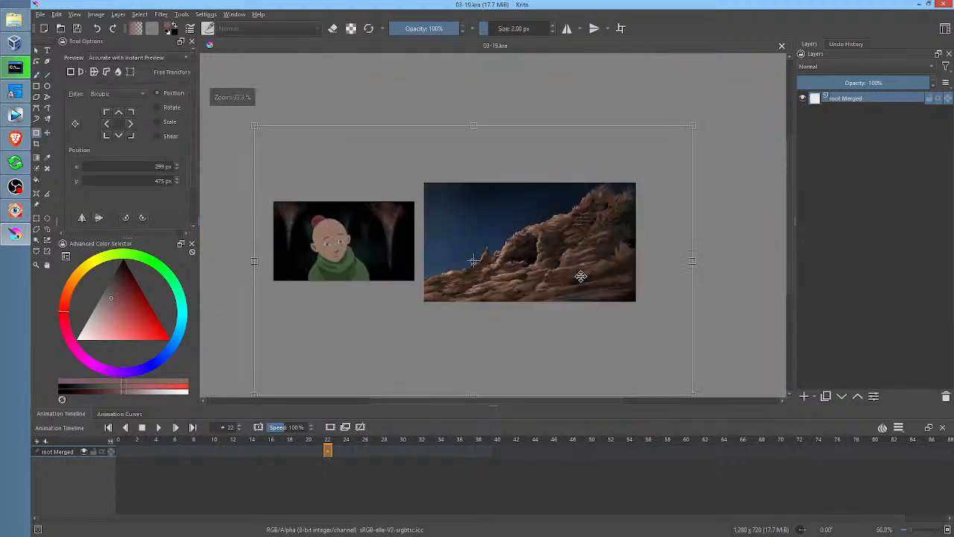
{"action": "scroll", "coordinate": [584, 269], "scroll_direction": "up", "scroll_amount": 2}
{"action": "scroll", "coordinate": [583, 268], "scroll_direction": "up", "scroll_amount": 2}
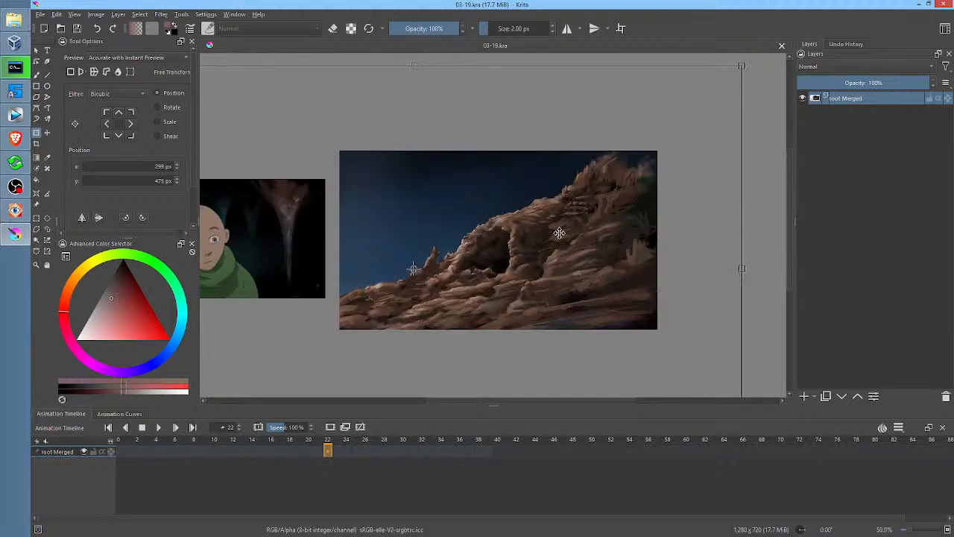
{"action": "left_click_drag", "start_coordinate": [560, 228], "coordinate": [576, 251]}
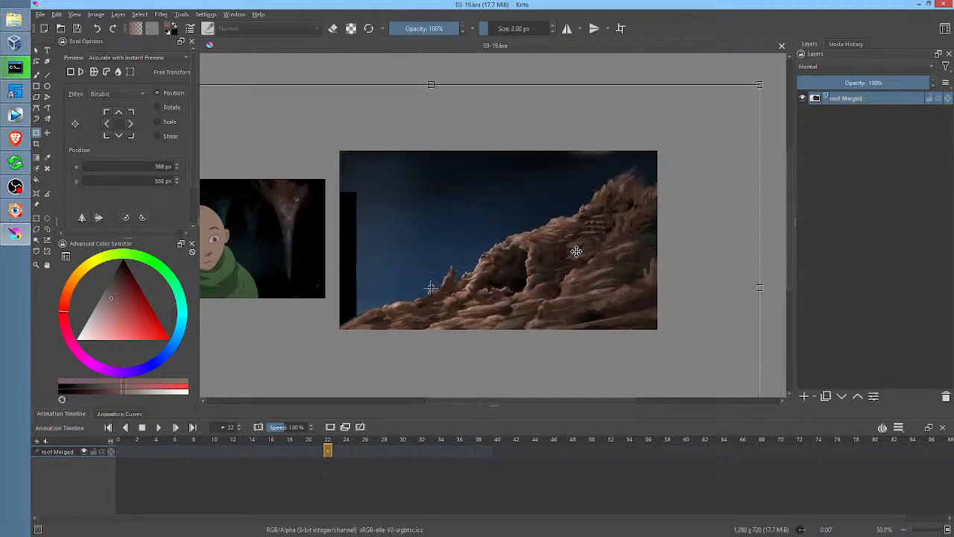
{"action": "key", "text": "ctrl+z"}
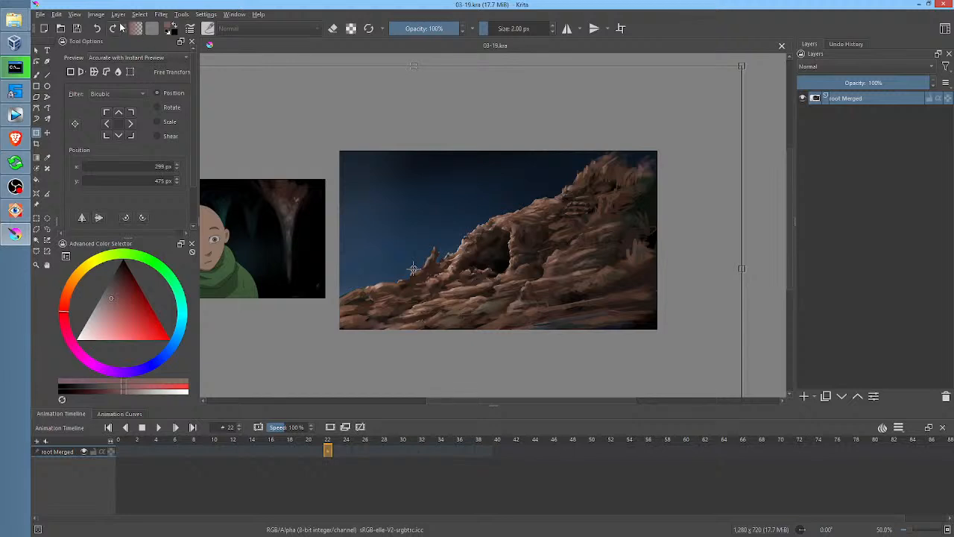
Step: Trim the background layer to the image size to discard the pixels outside the canvas
{"action": "left_click", "coordinate": [117, 14]}
{"action": "mouse_move", "coordinate": [101, 15]}
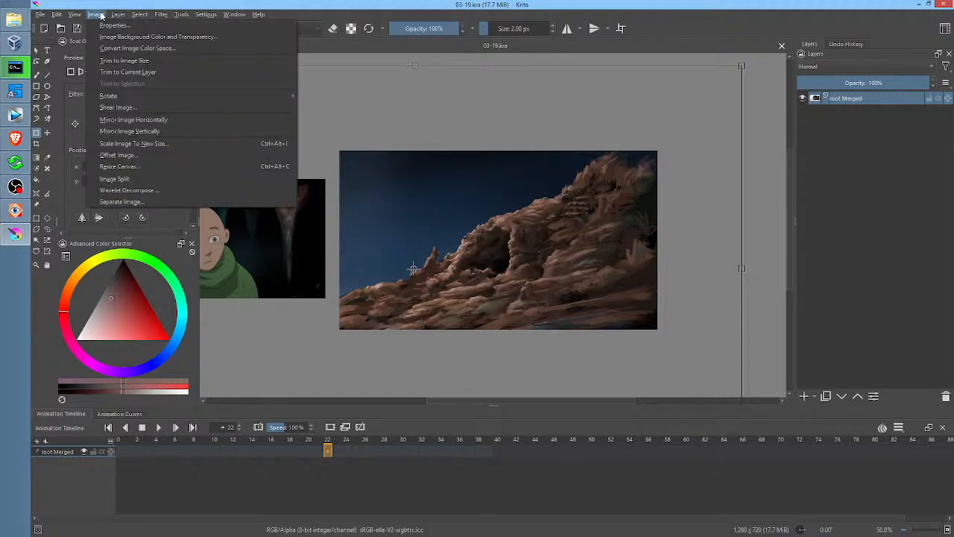
{"action": "left_click", "coordinate": [118, 59]}
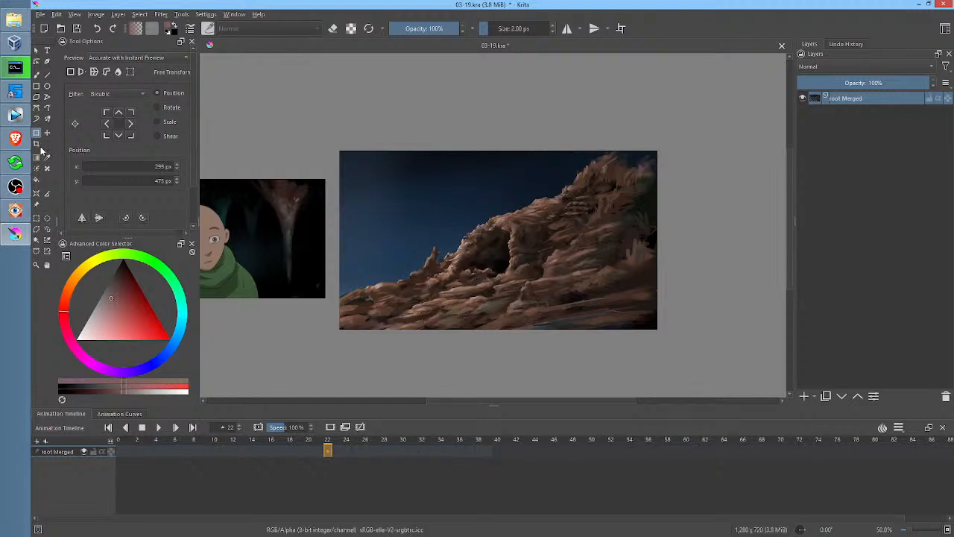
Step: Delete the bald character's reference image beside the canvas and save the document
{"action": "left_click", "coordinate": [37, 204]}
{"action": "left_click", "coordinate": [247, 236]}
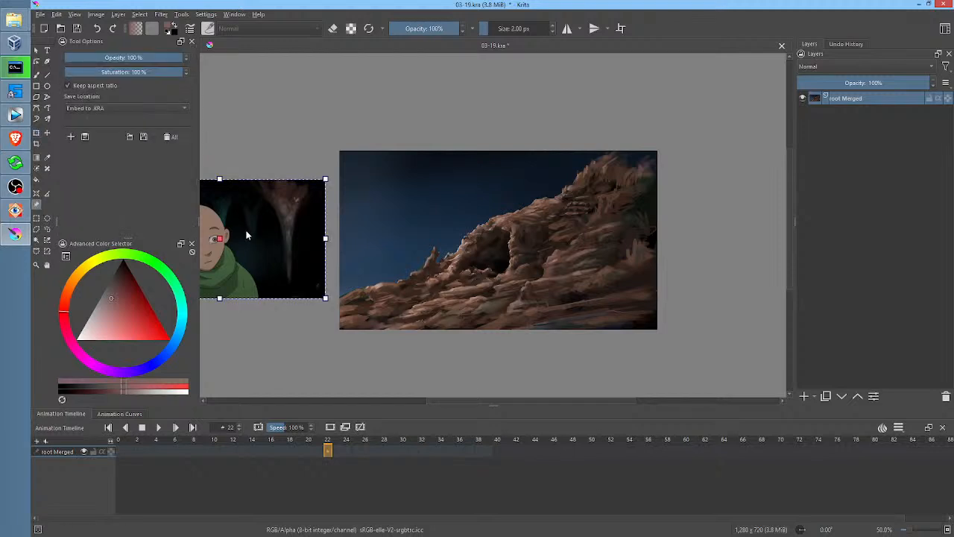
{"action": "key", "text": "Delete"}
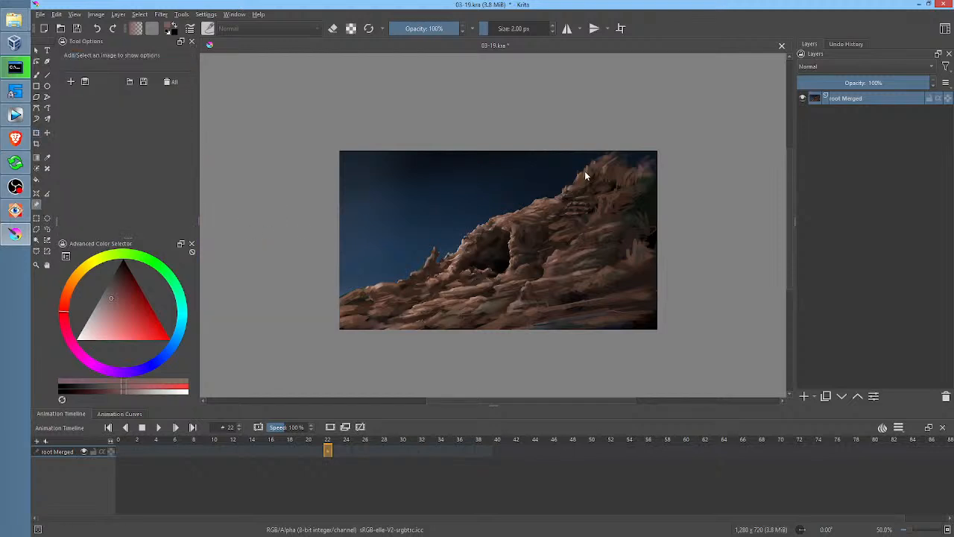
{"action": "left_click", "coordinate": [78, 30]}
Step: Select frame 0 of the root Merged layer in the animation timeline
{"action": "left_click_drag", "start_coordinate": [547, 113], "coordinate": [520, 116]}
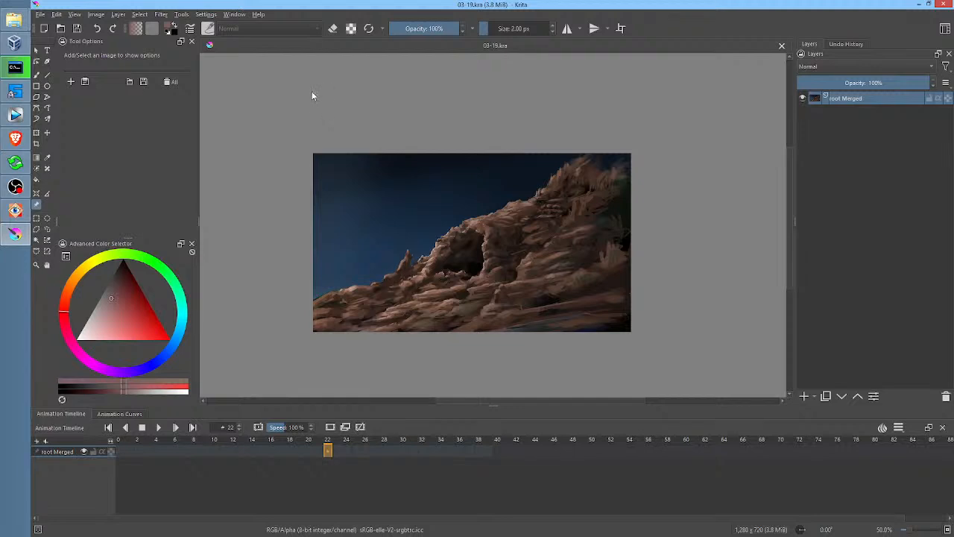
{"action": "left_click_drag", "start_coordinate": [519, 132], "coordinate": [555, 98]}
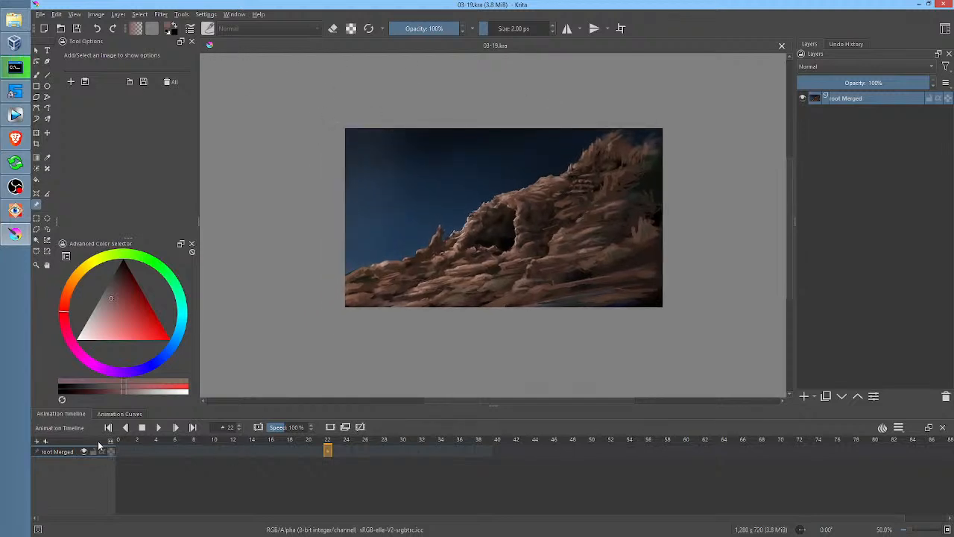
{"action": "left_click", "coordinate": [119, 450]}
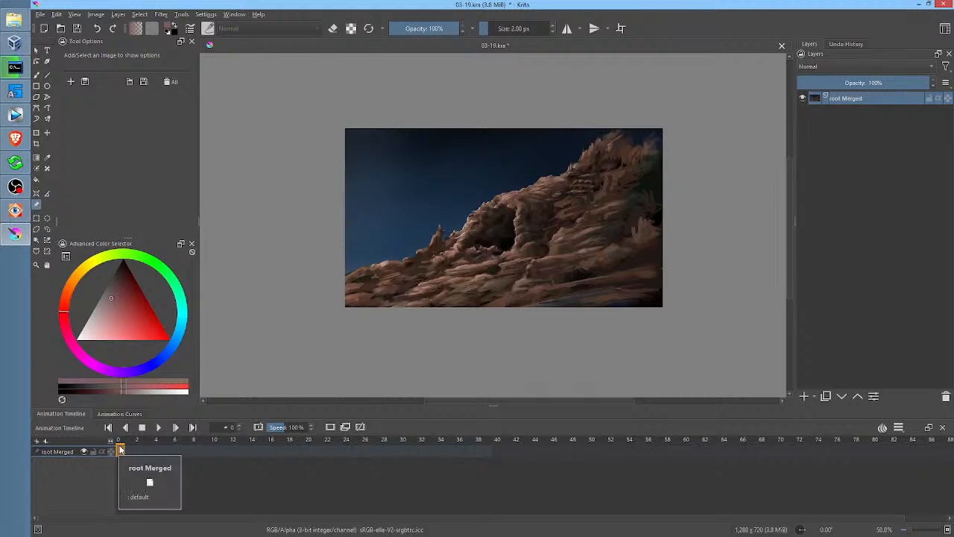
Step: Add a keyframe at frame 0 of the root Merged layer and set the animation's clip end to 80
{"action": "key", "text": "shift+d"}
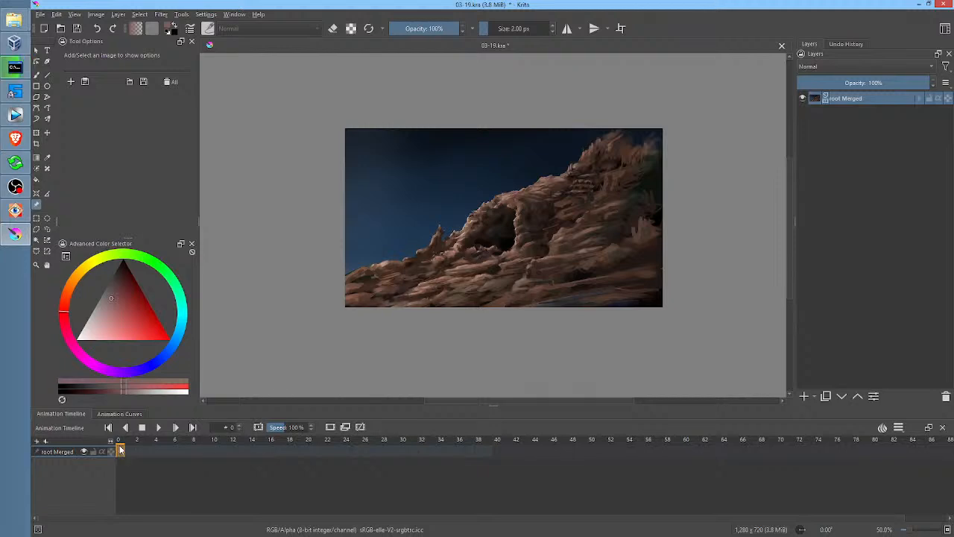
{"action": "key", "text": "ctrl+shift+r"}
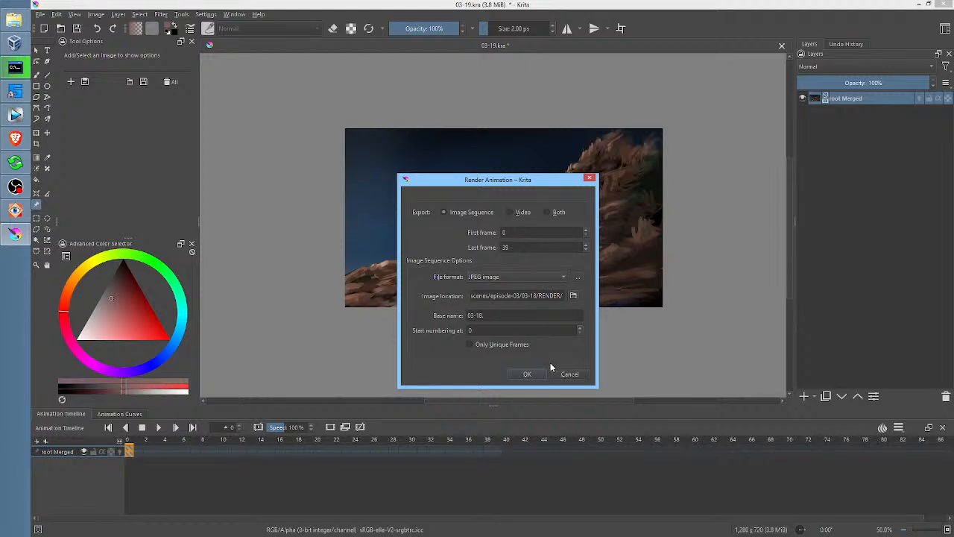
{"action": "left_click", "coordinate": [570, 375]}
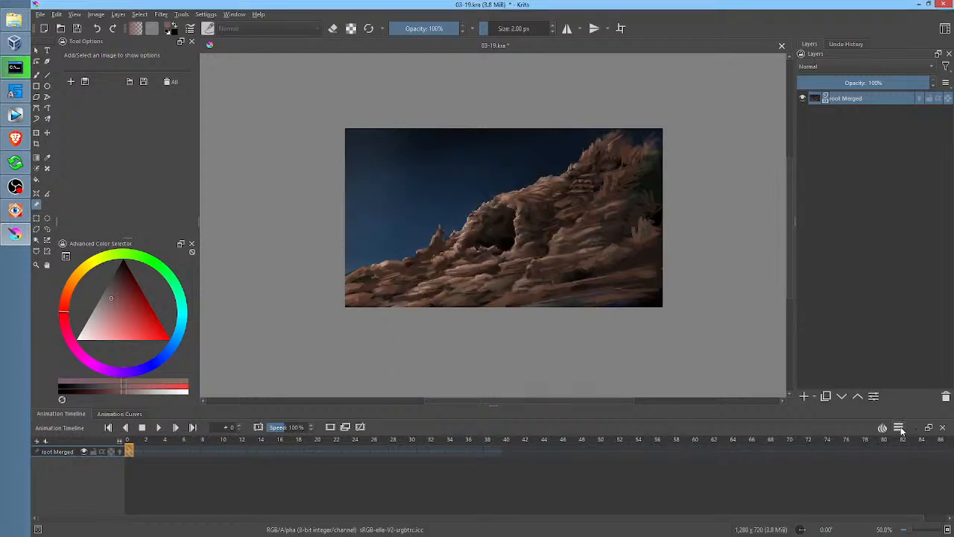
{"action": "left_click", "coordinate": [899, 427]}
{"action": "double_click", "coordinate": [900, 464]}
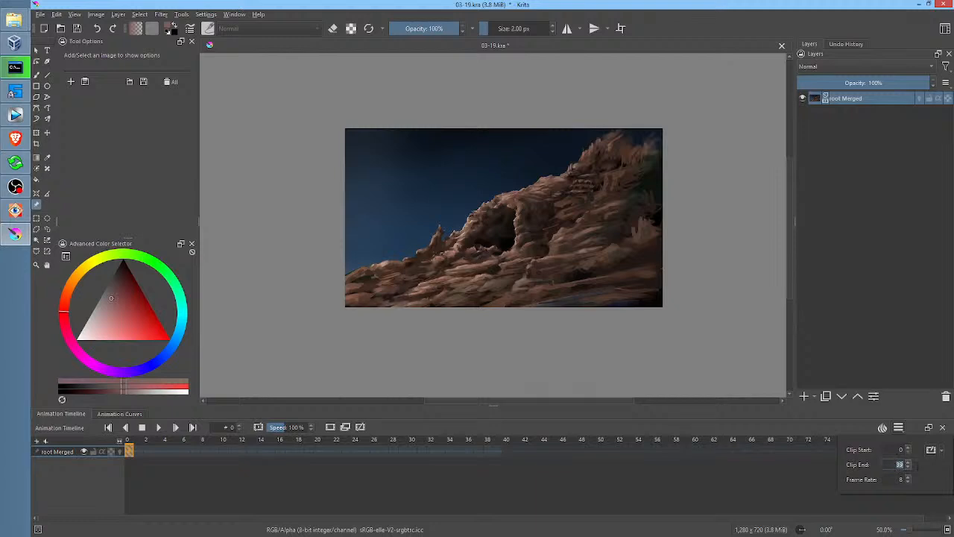
{"action": "type", "text": "80"}
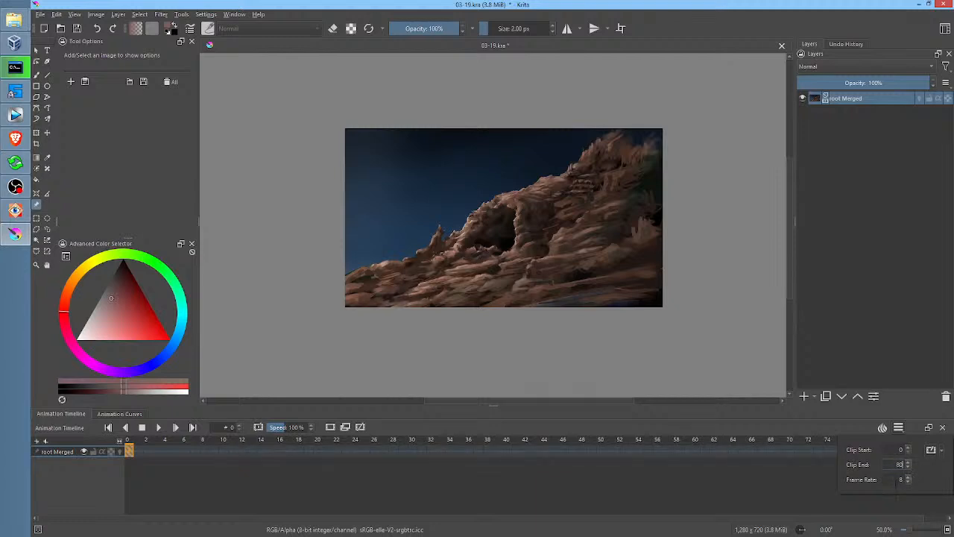
{"action": "left_click", "coordinate": [679, 481]}
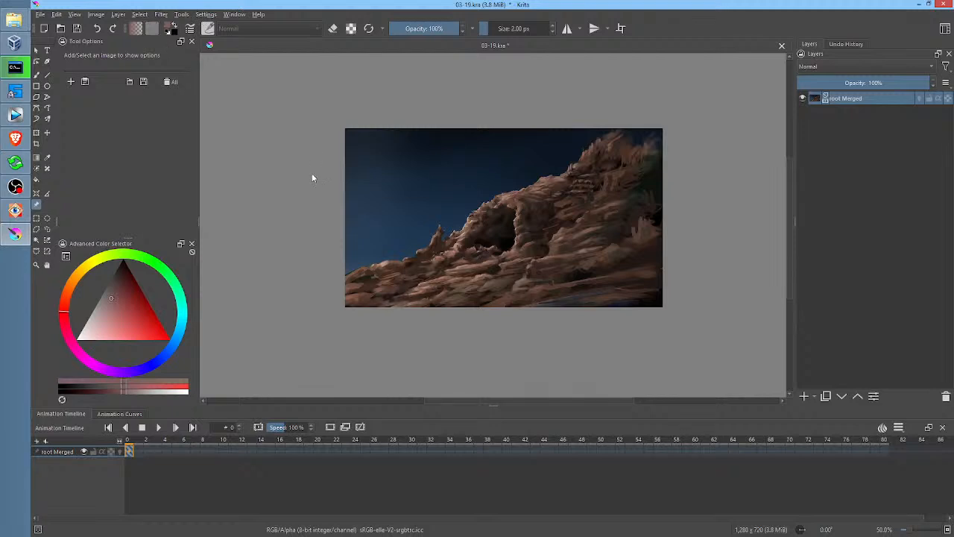
Step: In the animation render settings, set the image location to the episode-03/03-19/RENDER folder and the base name to 03-19
{"action": "left_click_drag", "start_coordinate": [312, 173], "coordinate": [308, 184]}
{"action": "key", "text": "ctrl+F12"}
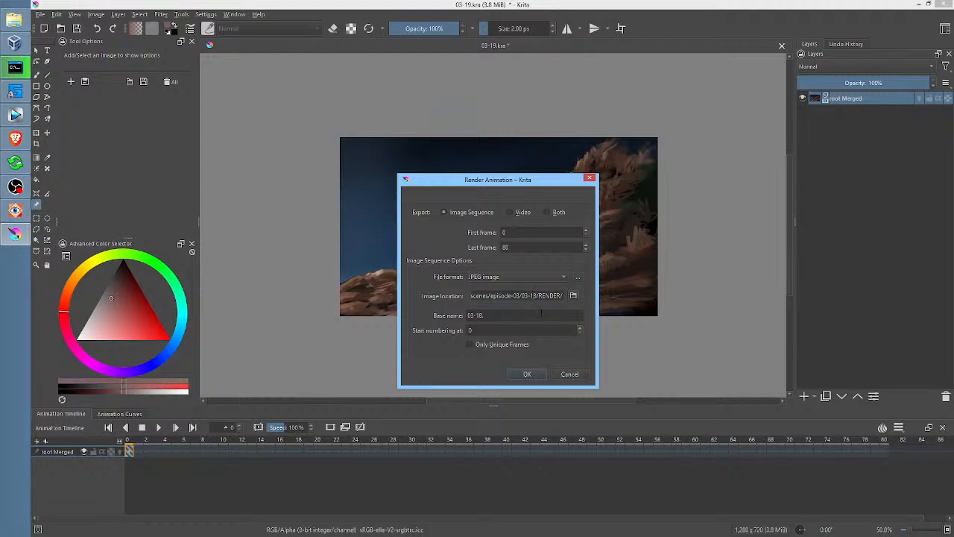
{"action": "key", "text": "Delete"}
{"action": "type", "text": "9"}
{"action": "left_click", "coordinate": [481, 314]}
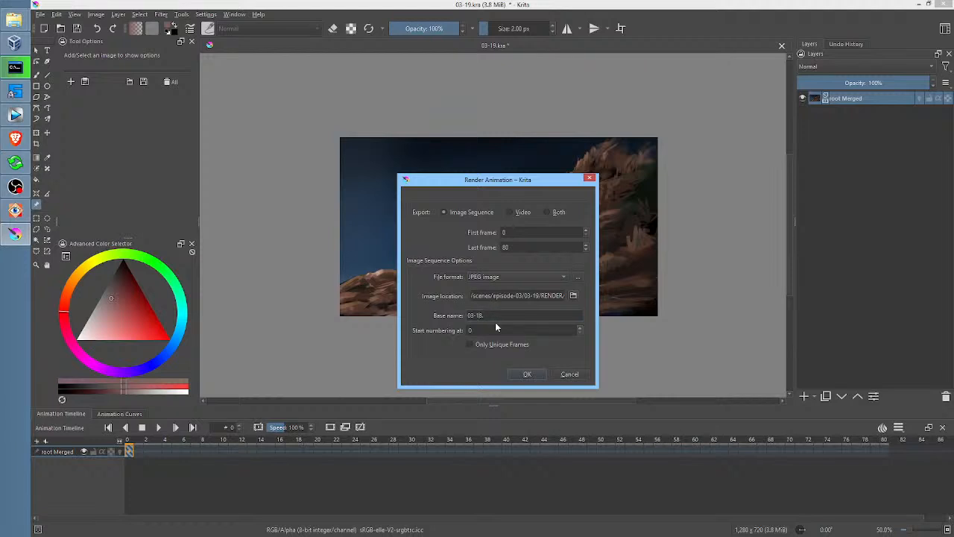
{"action": "type", "text": "9"}
{"action": "left_click_drag", "start_coordinate": [482, 183], "coordinate": [476, 183]}
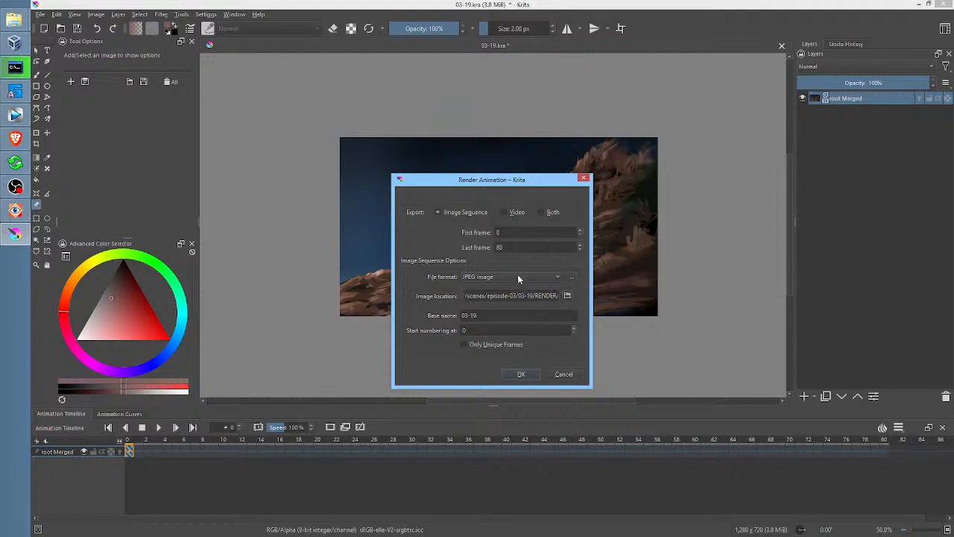
Step: Render the animation as a PNG image sequence and save the document
{"action": "left_click", "coordinate": [518, 278]}
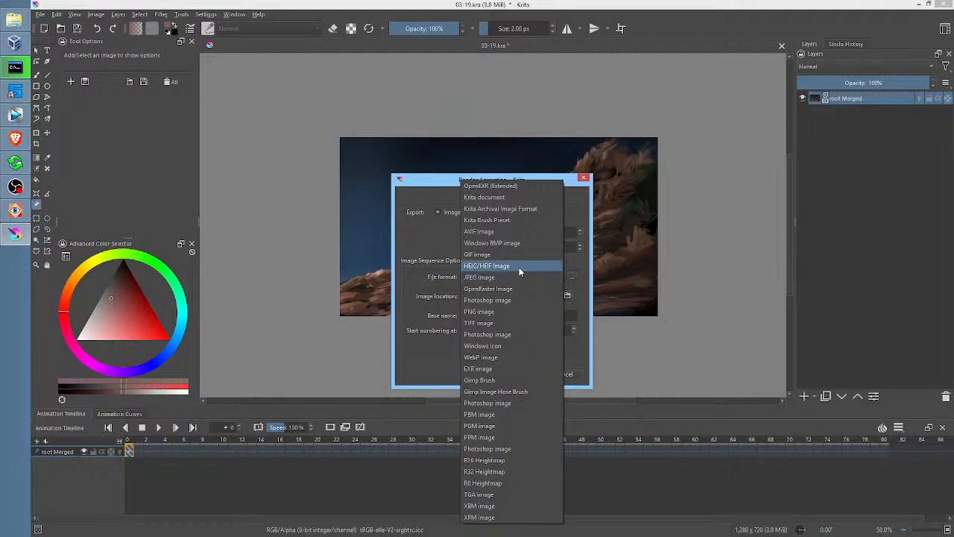
{"action": "left_click", "coordinate": [522, 312]}
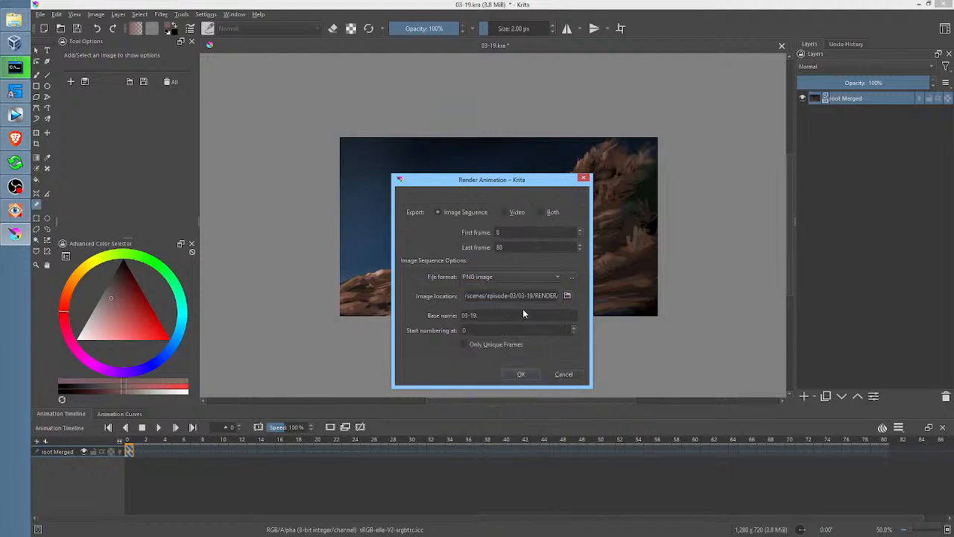
{"action": "left_click", "coordinate": [522, 374]}
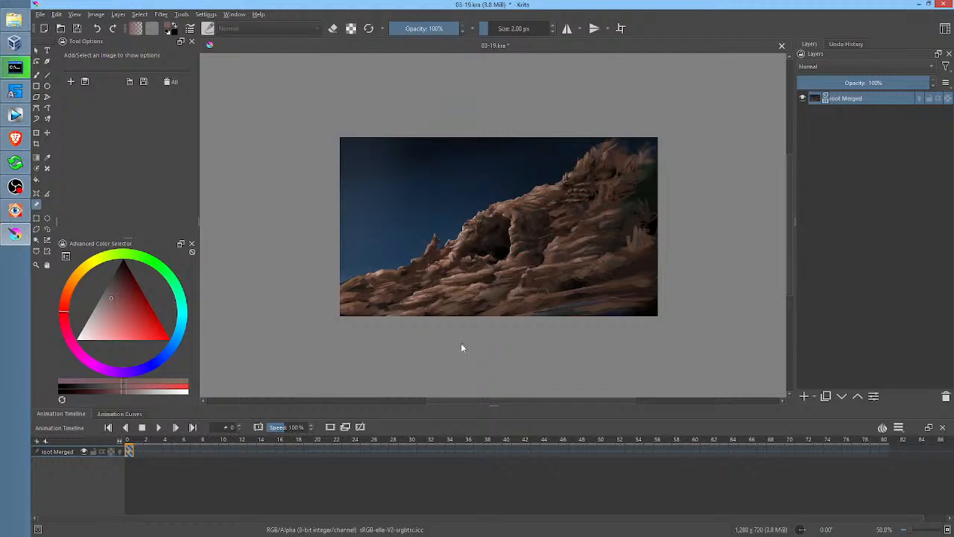
{"action": "left_click", "coordinate": [77, 29]}
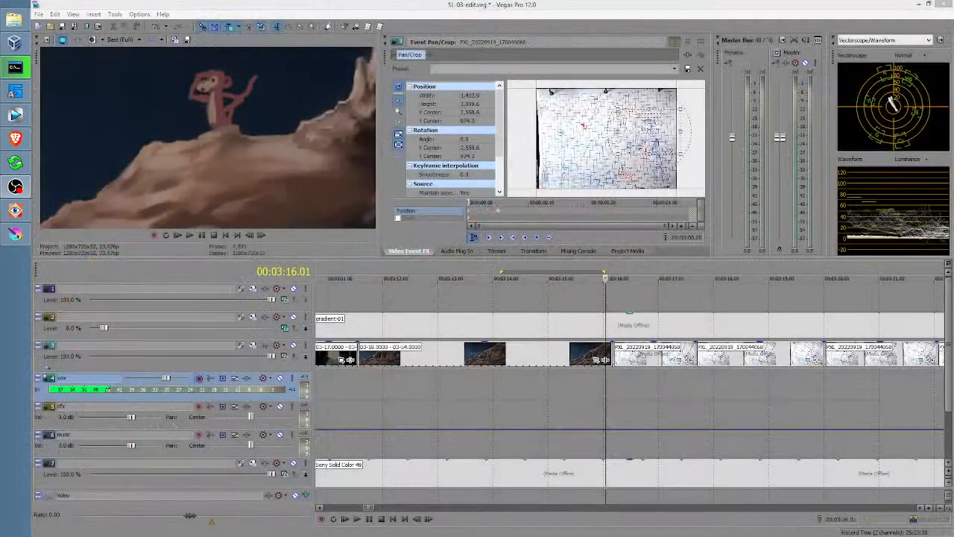
Step: Switch to Vegas Pro and shift the placeholder clips later on the video track, opening a gap after the 03-18 clip
{"action": "left_click_drag", "start_coordinate": [732, 357], "coordinate": [759, 358]}
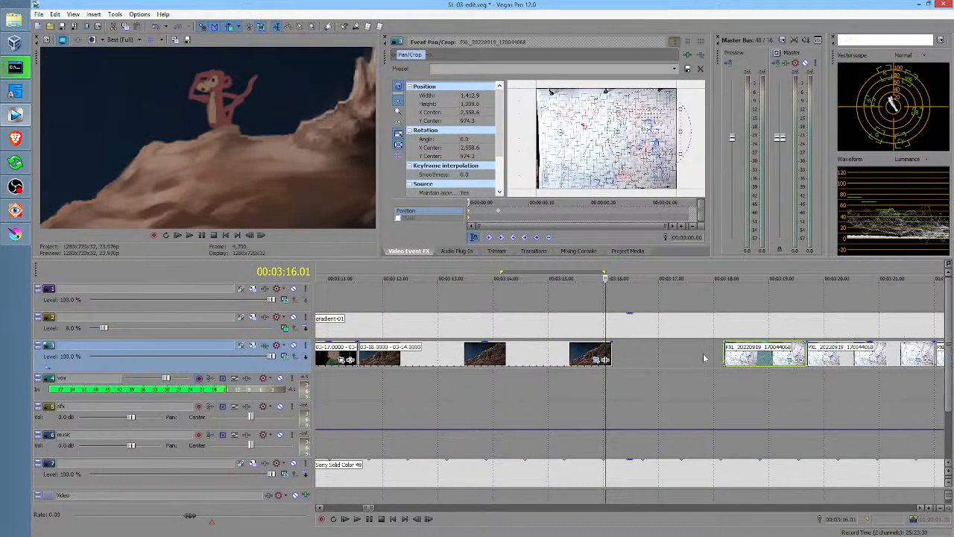
{"action": "left_click", "coordinate": [613, 354]}
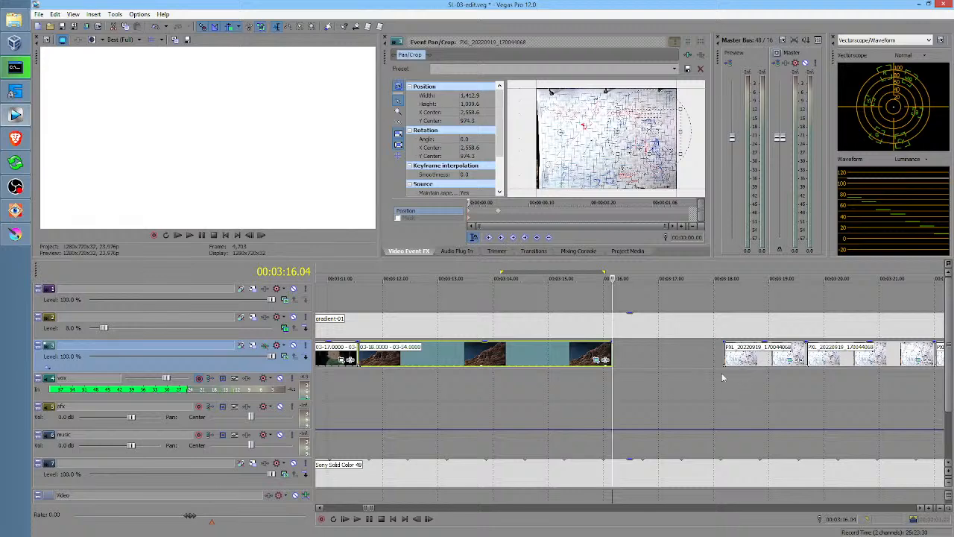
{"action": "left_click_drag", "start_coordinate": [738, 350], "coordinate": [810, 350]}
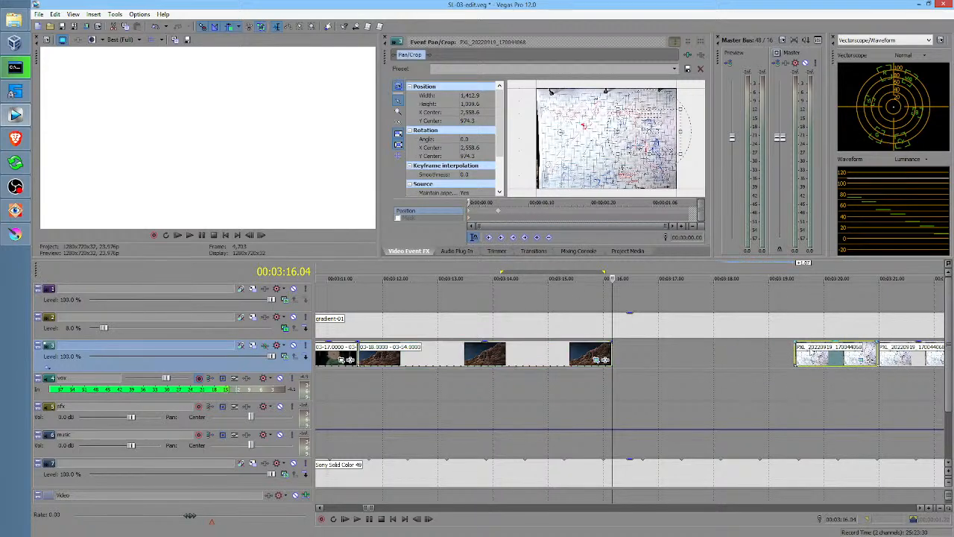
Step: Import the frames from EPISODE-03/03-19/RENDER into the project media as an image sequence starting with 03-19.0000.png
{"action": "left_click", "coordinate": [623, 251]}
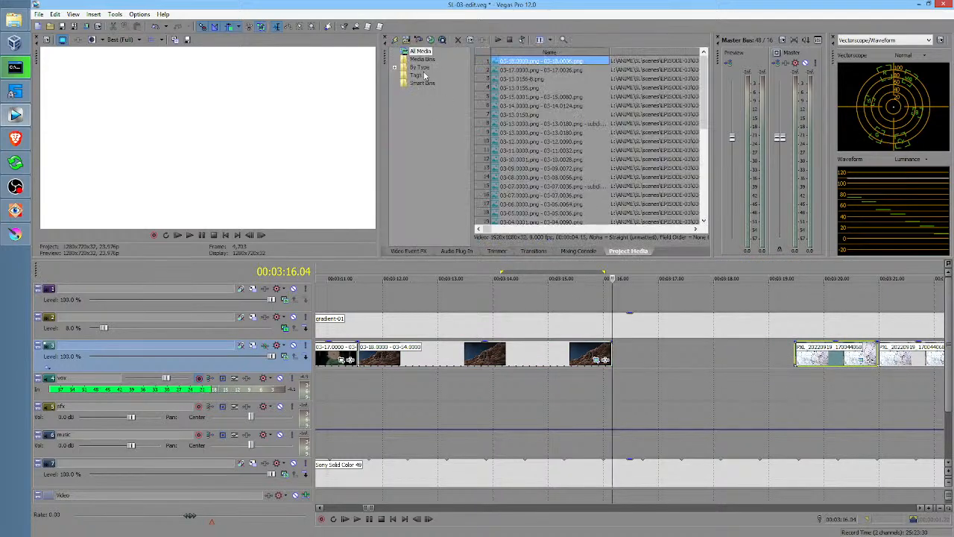
{"action": "left_click", "coordinate": [408, 43]}
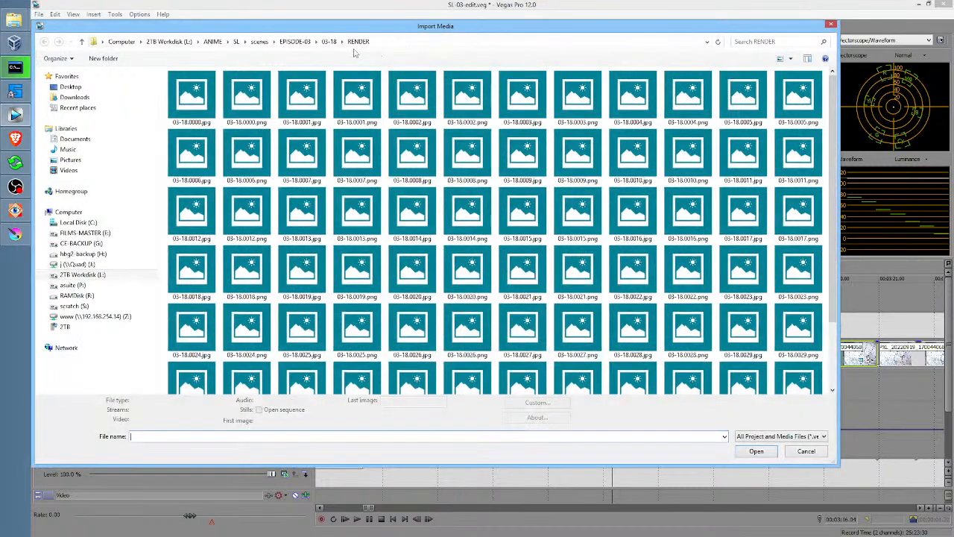
{"action": "left_click", "coordinate": [295, 41]}
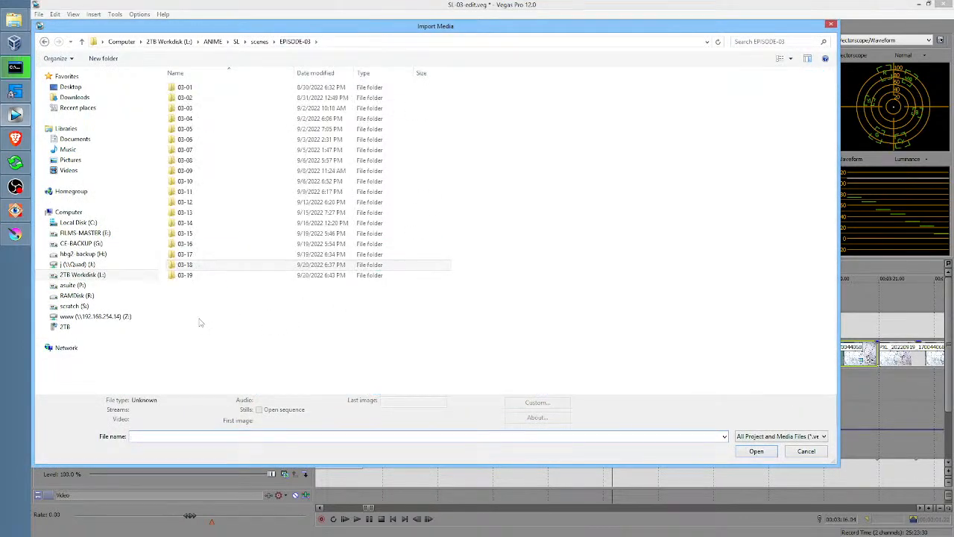
{"action": "double_click", "coordinate": [187, 275]}
{"action": "left_click", "coordinate": [187, 94]}
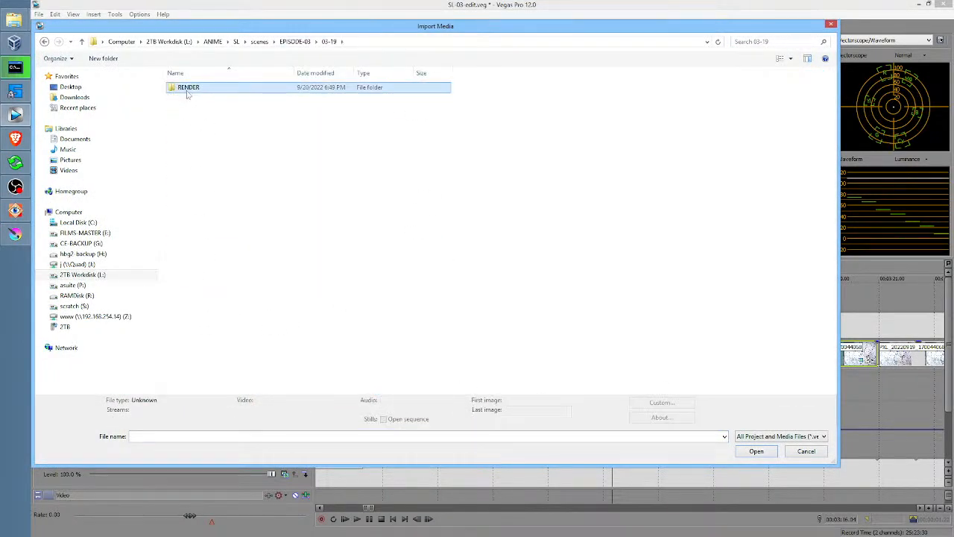
{"action": "double_click", "coordinate": [195, 91]}
{"action": "left_click", "coordinate": [210, 104]}
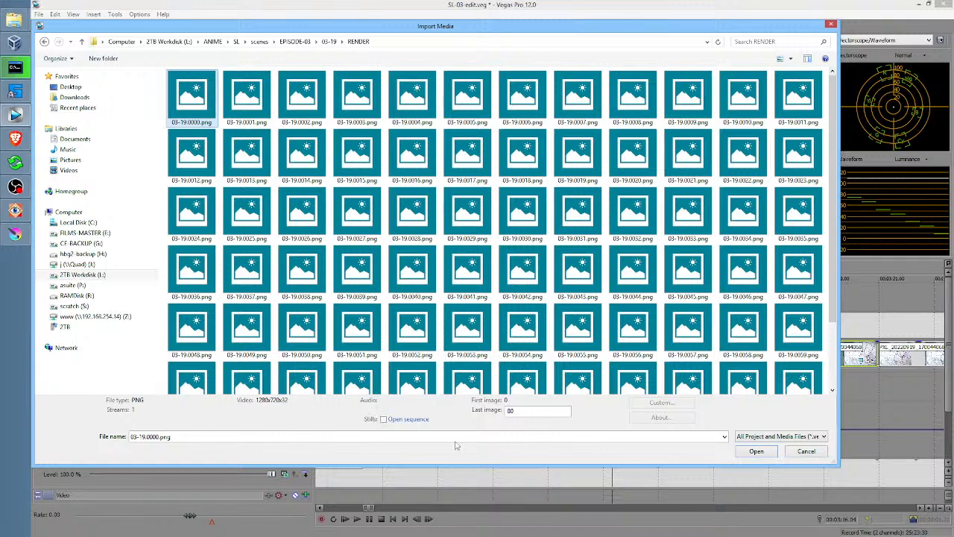
{"action": "left_click", "coordinate": [383, 419]}
{"action": "left_click", "coordinate": [756, 452]}
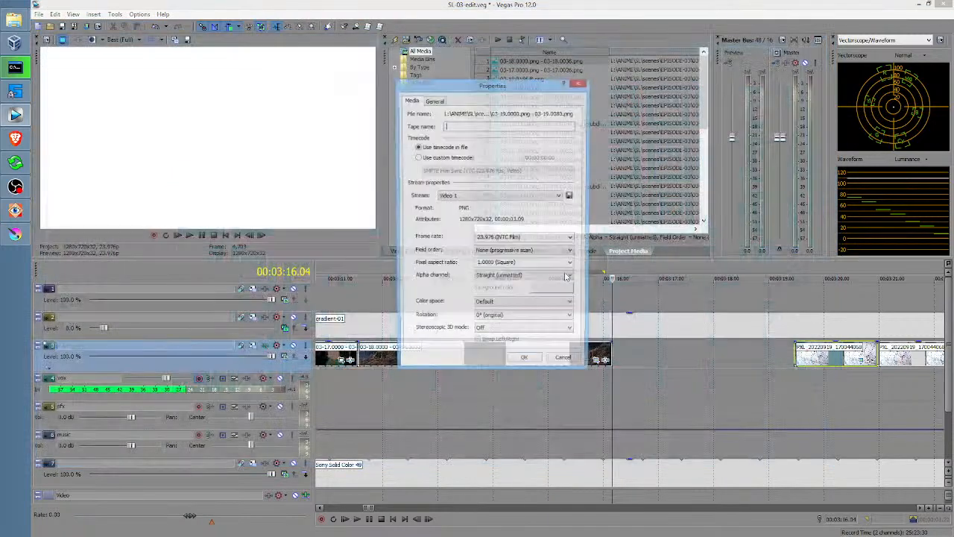
Step: Set the imported 03-19 sequence's frame rate to 8 fps
{"action": "left_click", "coordinate": [535, 238]}
{"action": "type", "text": "8"}
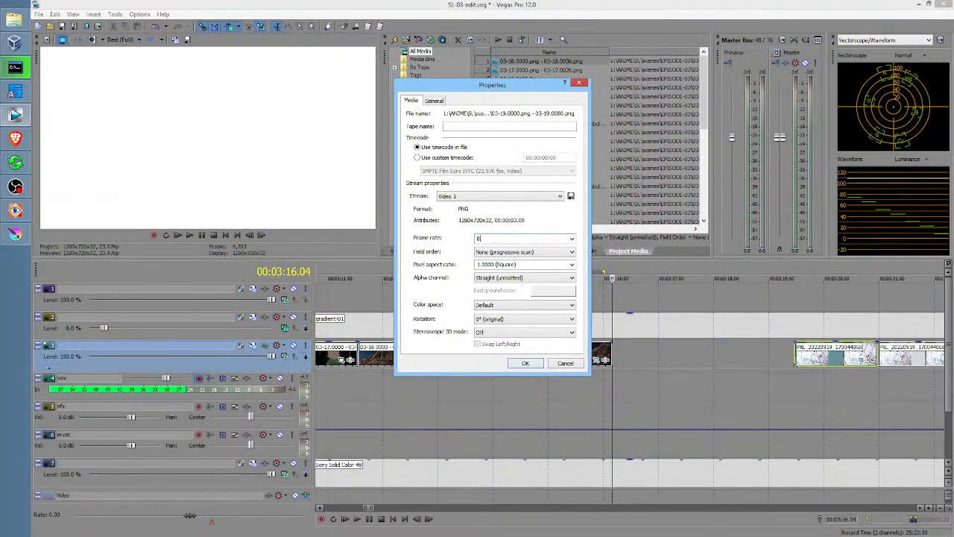
{"action": "left_click", "coordinate": [525, 364]}
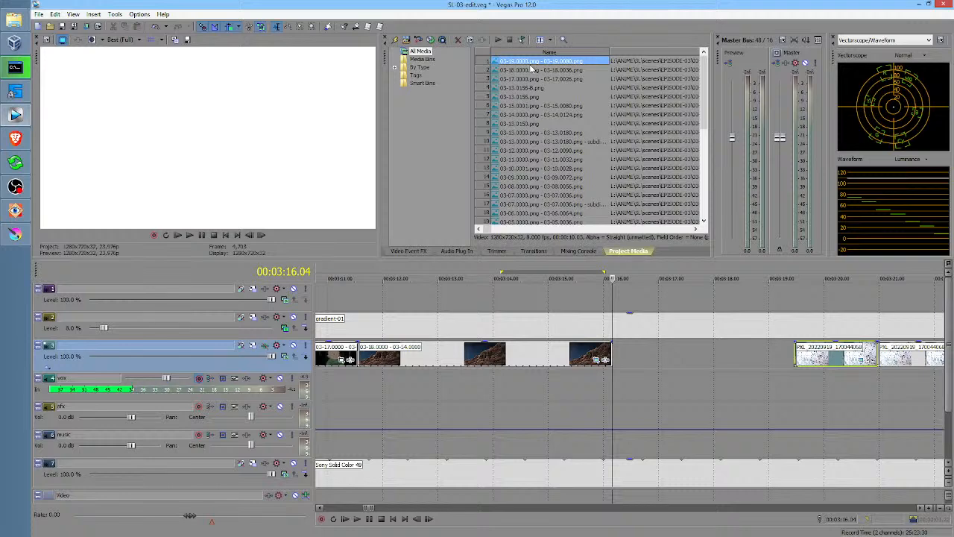
Step: Place the 03-19 sequence on the video track directly after the 03-18 clip and disable its resampling
{"action": "left_click_drag", "start_coordinate": [647, 326], "coordinate": [632, 353]}
{"action": "right_click", "coordinate": [678, 360]}
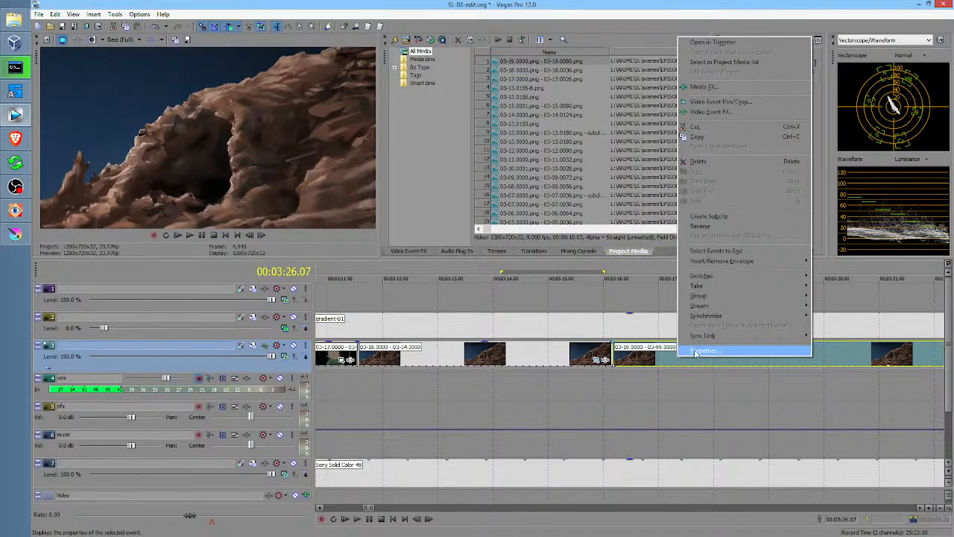
{"action": "left_click", "coordinate": [695, 352]}
{"action": "left_click", "coordinate": [452, 214]}
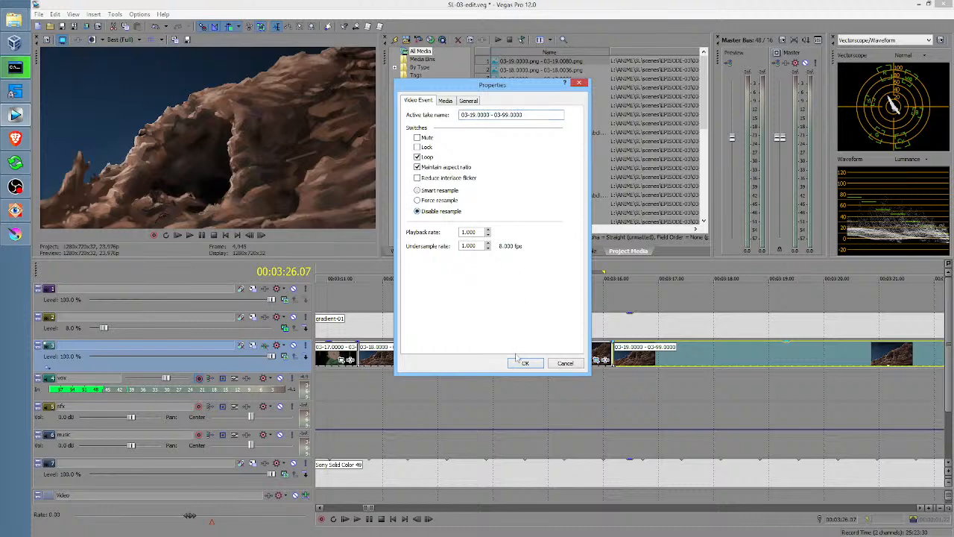
{"action": "left_click", "coordinate": [525, 363]}
Step: Mark a time selection across the cut between clips 03-18 and 03-19, and move the placeholder clips back toward the end of 03-19
{"action": "left_click_drag", "start_coordinate": [545, 388], "coordinate": [706, 394]}
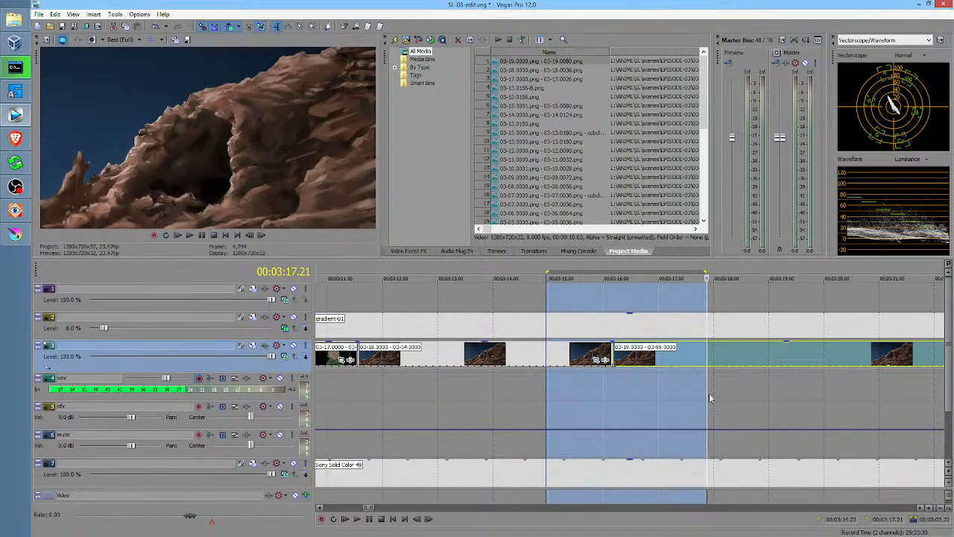
{"action": "scroll", "coordinate": [709, 392], "scroll_direction": "down", "scroll_amount": 4}
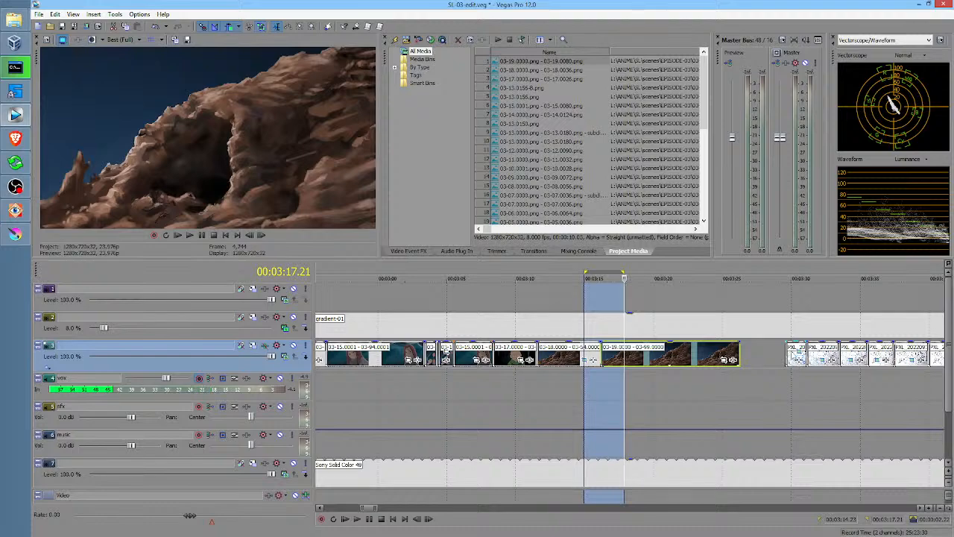
{"action": "left_click_drag", "start_coordinate": [798, 363], "coordinate": [761, 352]}
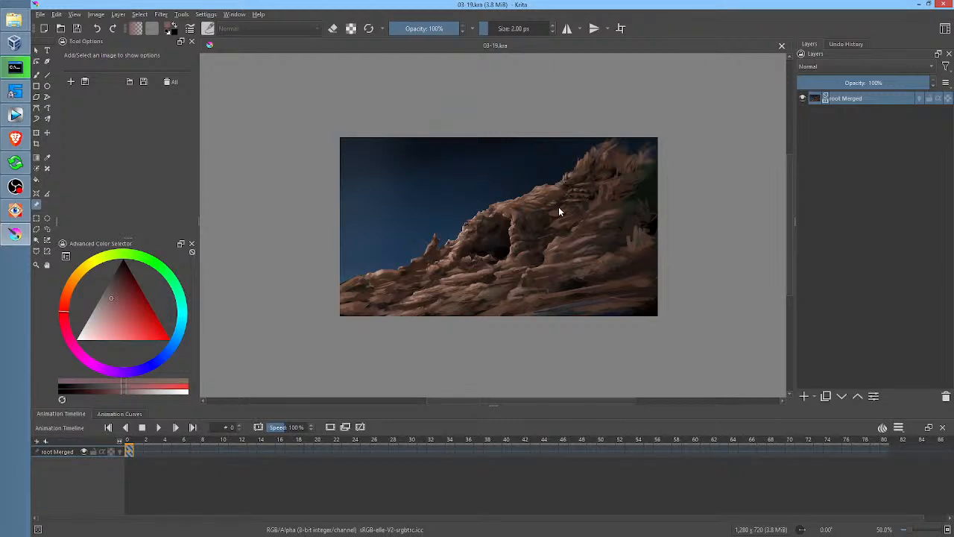
Step: Switch to Krita, enlarge and reposition the root Merged layer to about x 622, y 486 px with a free transform, and trim it to image size
{"action": "key", "text": "ctrl+t"}
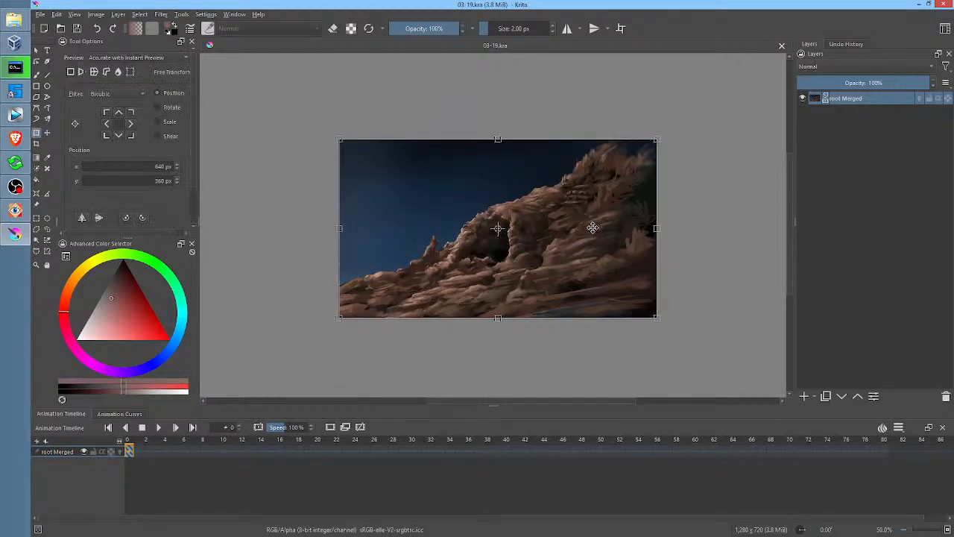
{"action": "left_click_drag", "start_coordinate": [654, 318], "coordinate": [859, 407]}
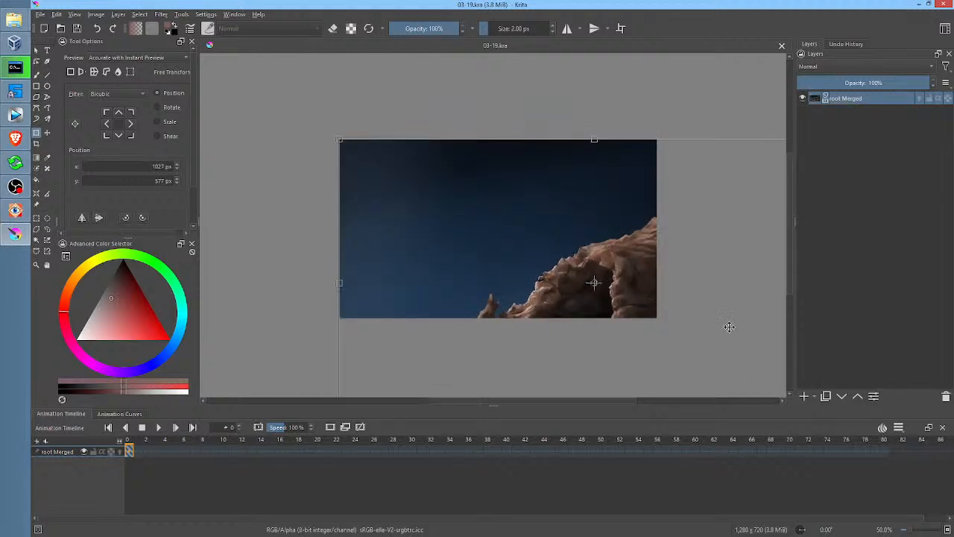
{"action": "left_click_drag", "start_coordinate": [478, 263], "coordinate": [508, 271]}
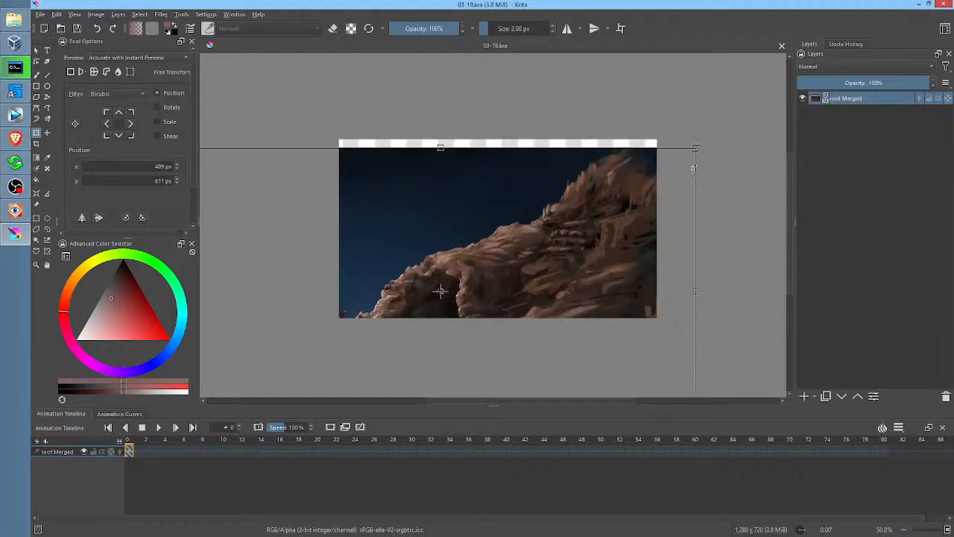
{"action": "key", "text": "Return"}
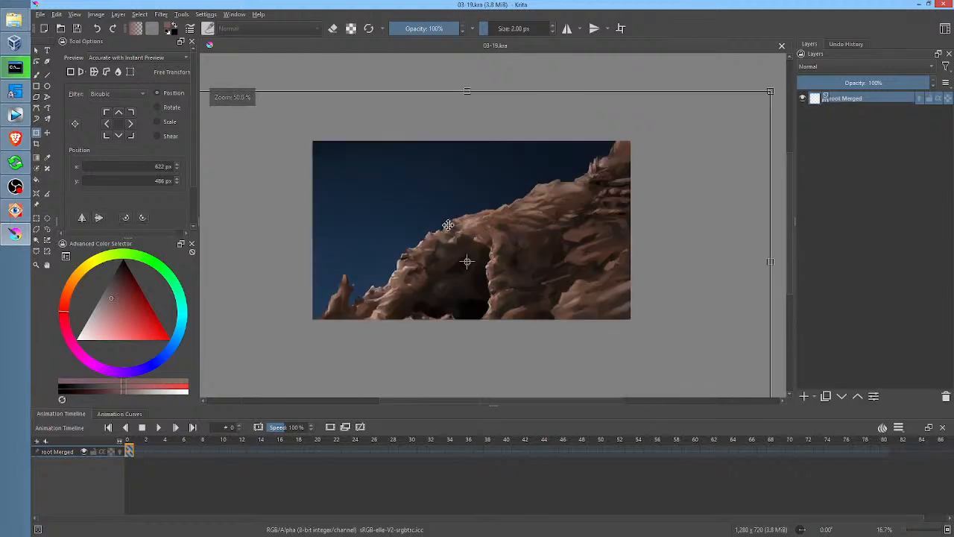
{"action": "left_click", "coordinate": [97, 15]}
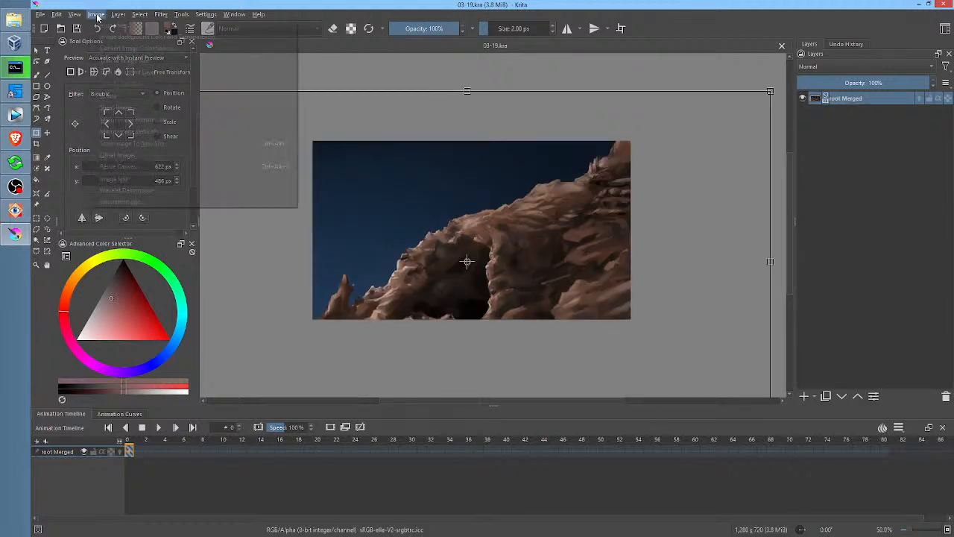
{"action": "left_click", "coordinate": [120, 59]}
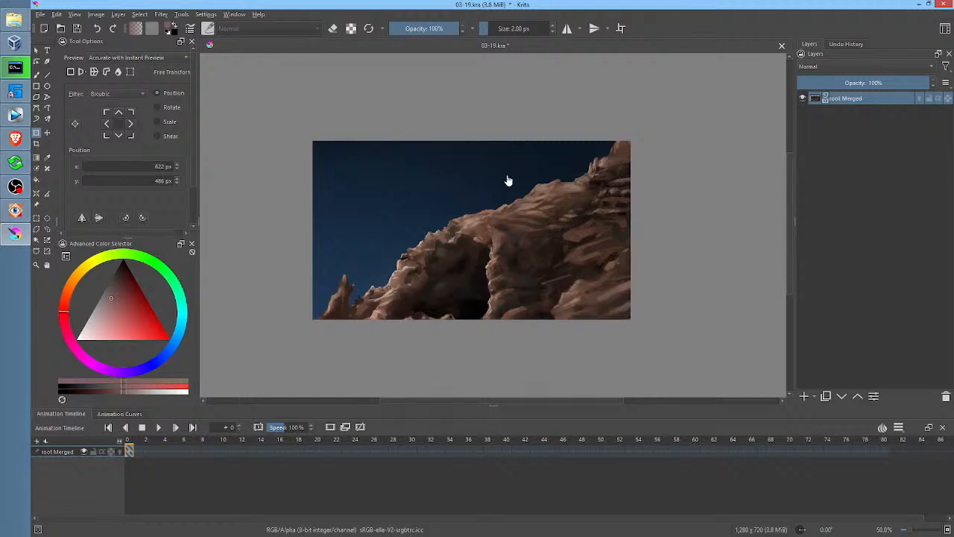
Step: Enlarge and reposition the root Merged layer to about x 104, y 640 px with a free transform, and trim it to image size
{"action": "left_click_drag", "start_coordinate": [630, 140], "coordinate": [792, 49]}
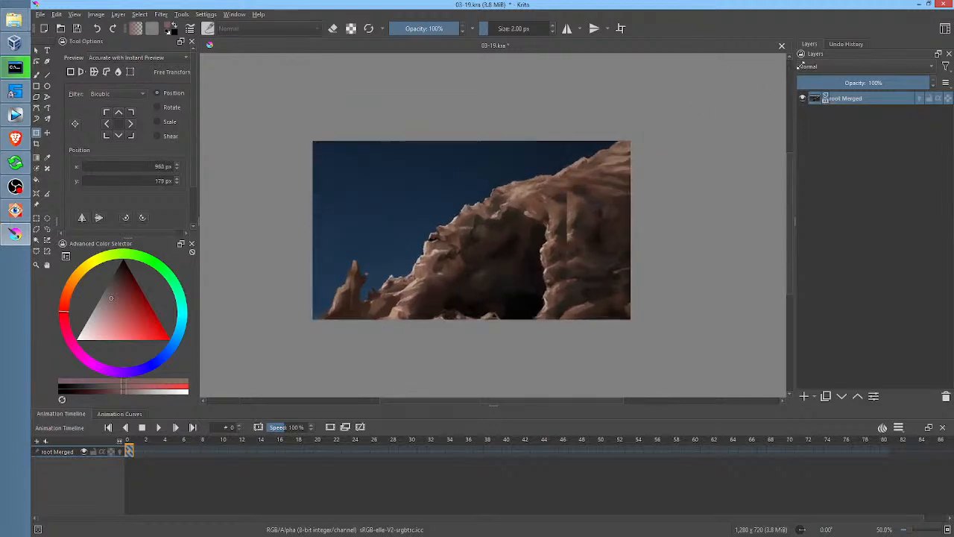
{"action": "left_click_drag", "start_coordinate": [567, 230], "coordinate": [422, 309]}
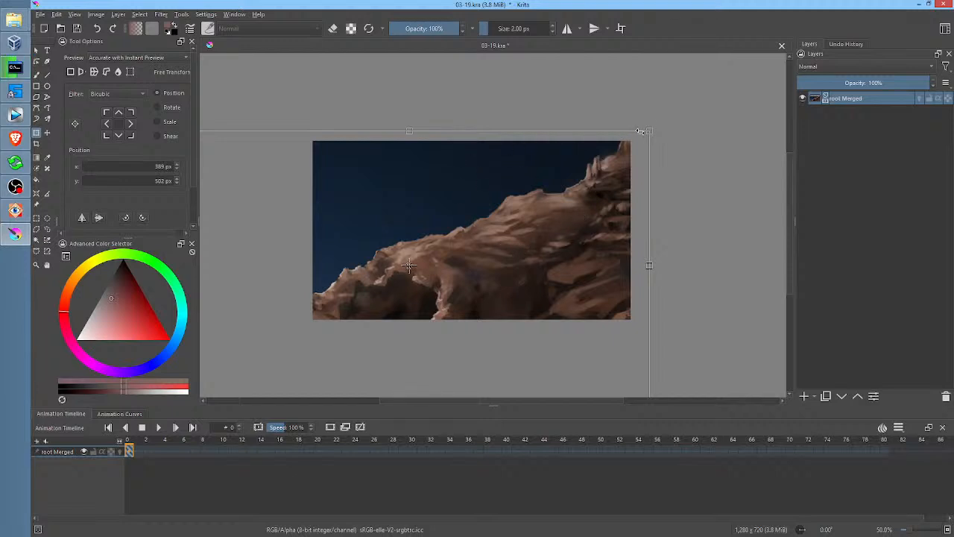
{"action": "left_click_drag", "start_coordinate": [649, 130], "coordinate": [740, 91]}
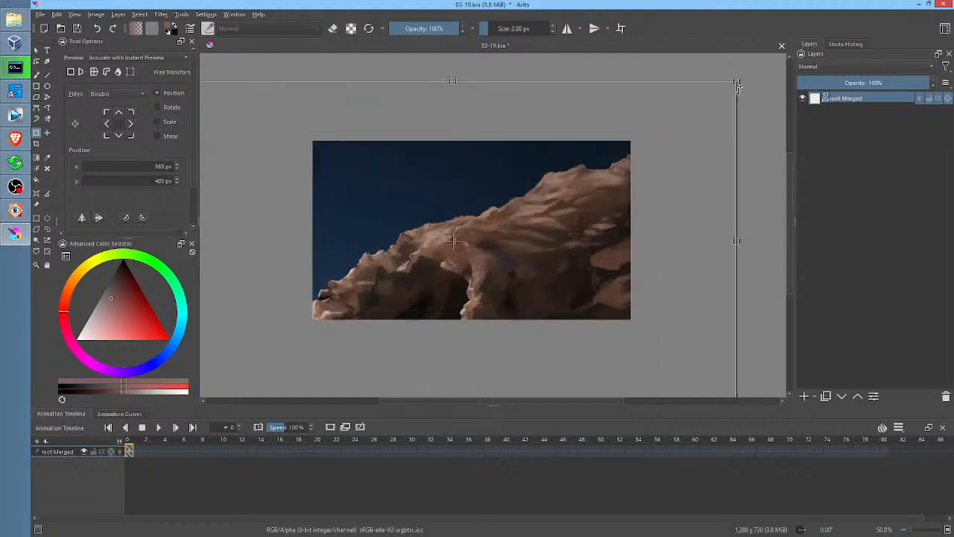
{"action": "left_click_drag", "start_coordinate": [591, 263], "coordinate": [478, 316]}
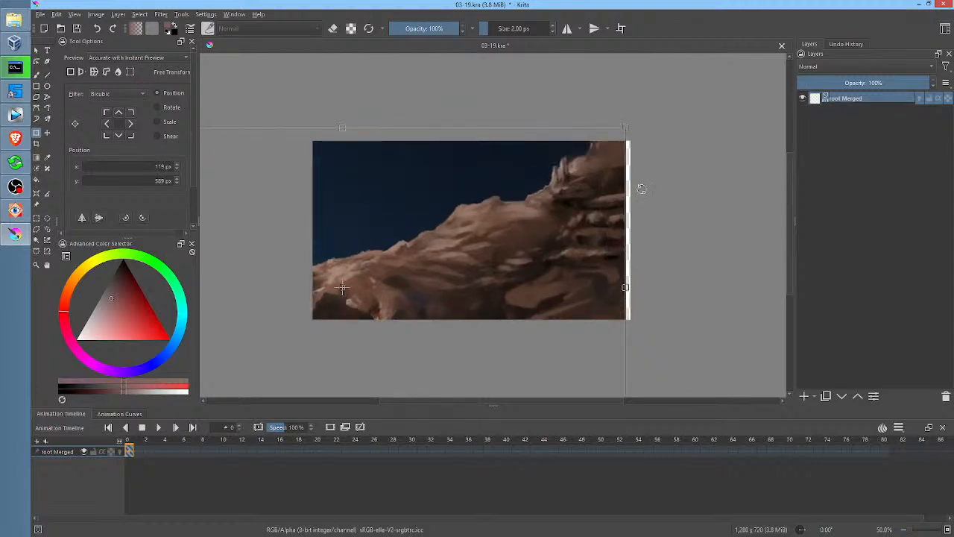
{"action": "left_click_drag", "start_coordinate": [625, 129], "coordinate": [727, 92]}
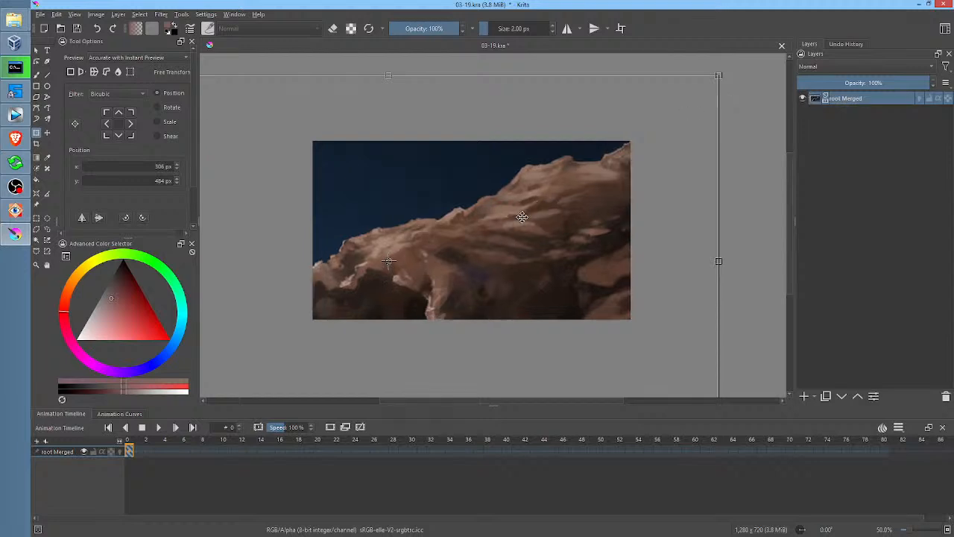
{"action": "left_click_drag", "start_coordinate": [559, 214], "coordinate": [481, 264]}
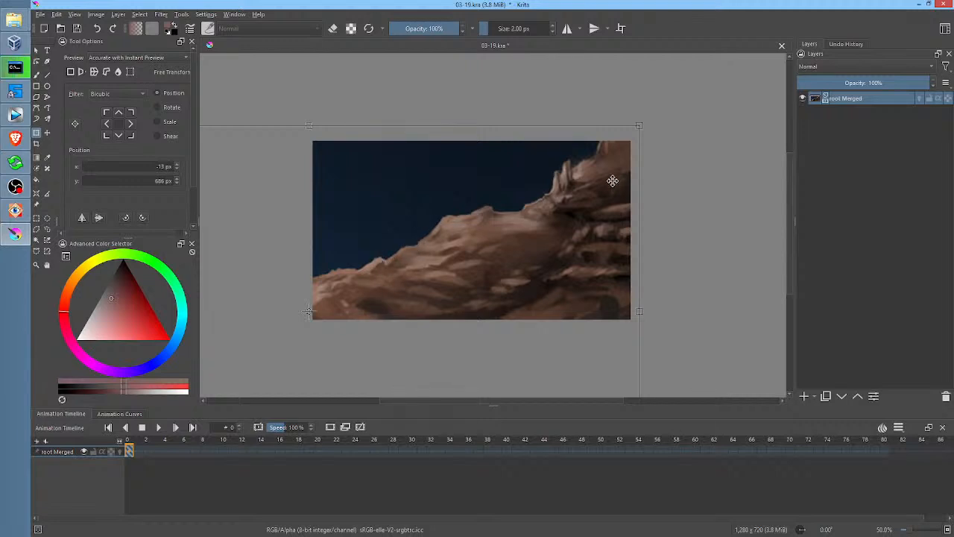
{"action": "left_click_drag", "start_coordinate": [584, 174], "coordinate": [614, 162]}
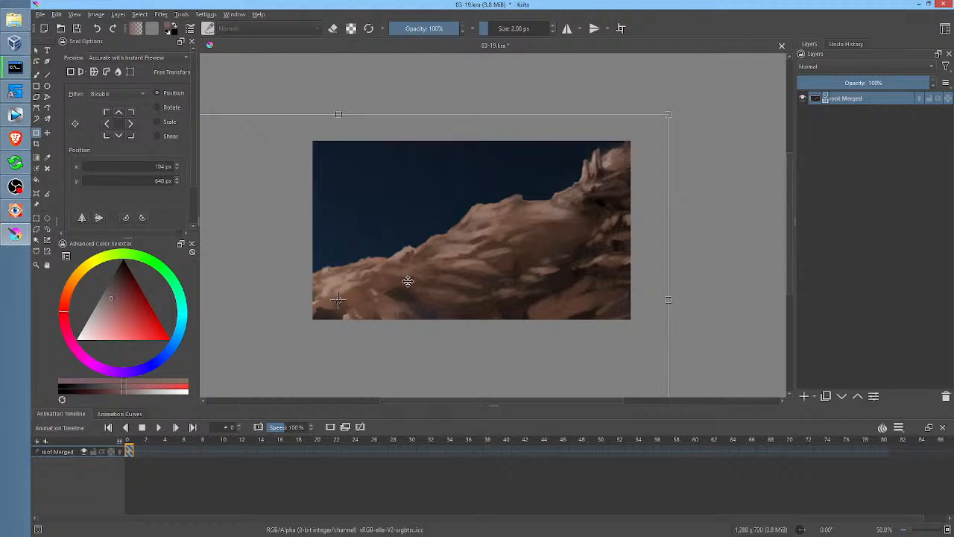
{"action": "left_click", "coordinate": [97, 15]}
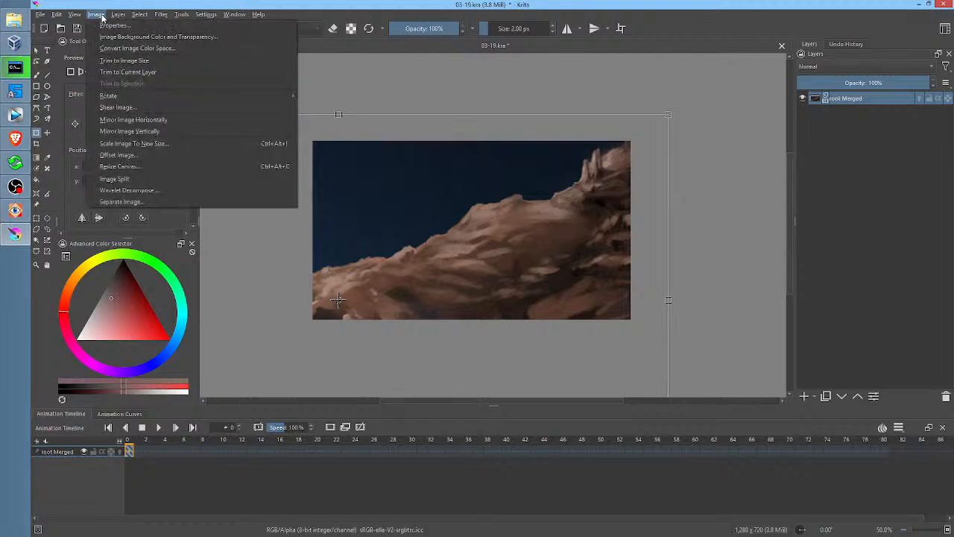
{"action": "left_click", "coordinate": [117, 62]}
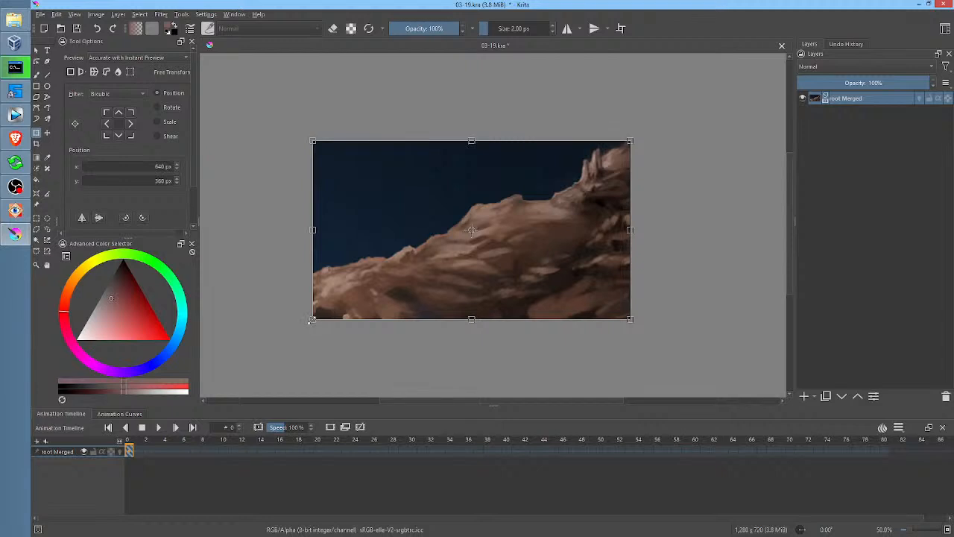
Step: Move the transform pivot to the upper-right corner, enlarge the layer, place the pivot at about x 1363, y -5 px, and apply
{"action": "left_click_drag", "start_coordinate": [471, 230], "coordinate": [631, 140]}
{"action": "left_click_drag", "start_coordinate": [314, 319], "coordinate": [236, 406]}
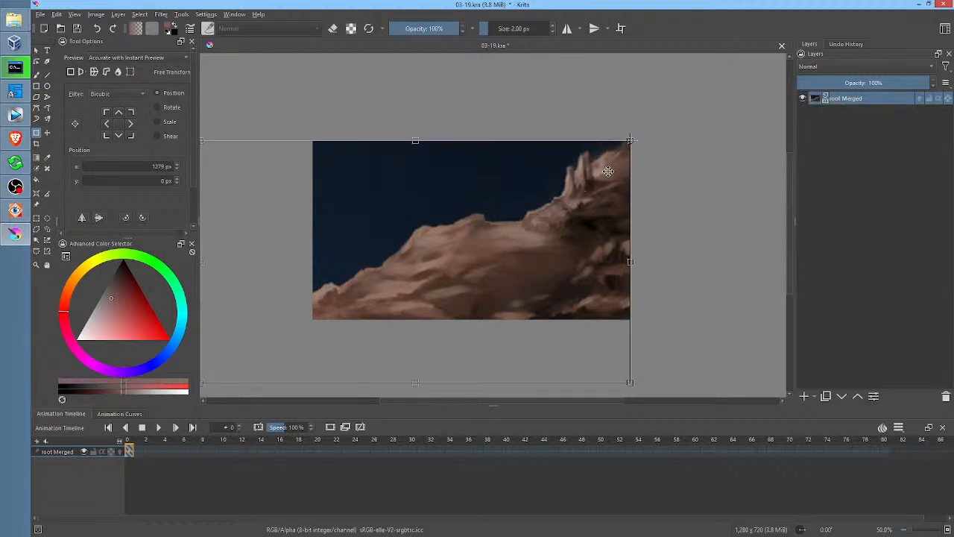
{"action": "left_click_drag", "start_coordinate": [604, 181], "coordinate": [628, 180]}
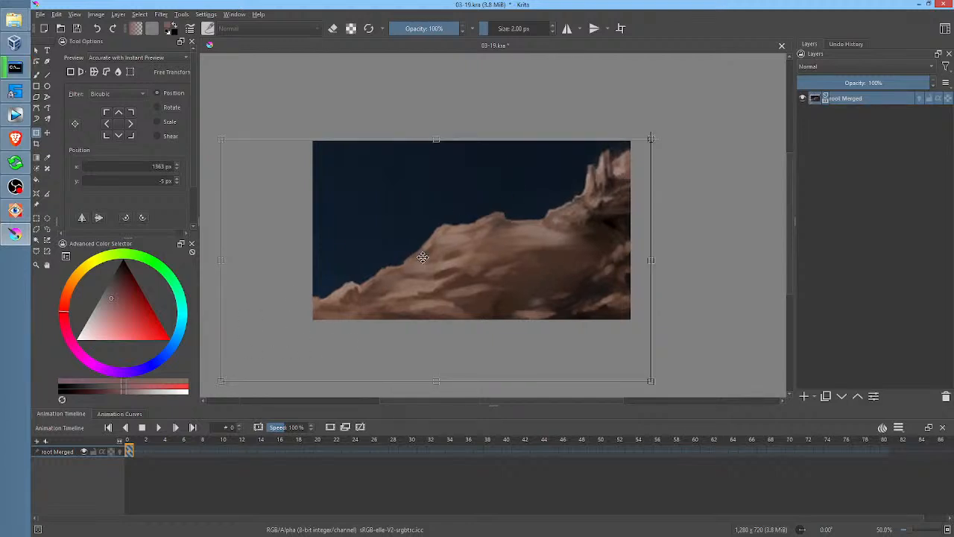
{"action": "key", "text": "Return"}
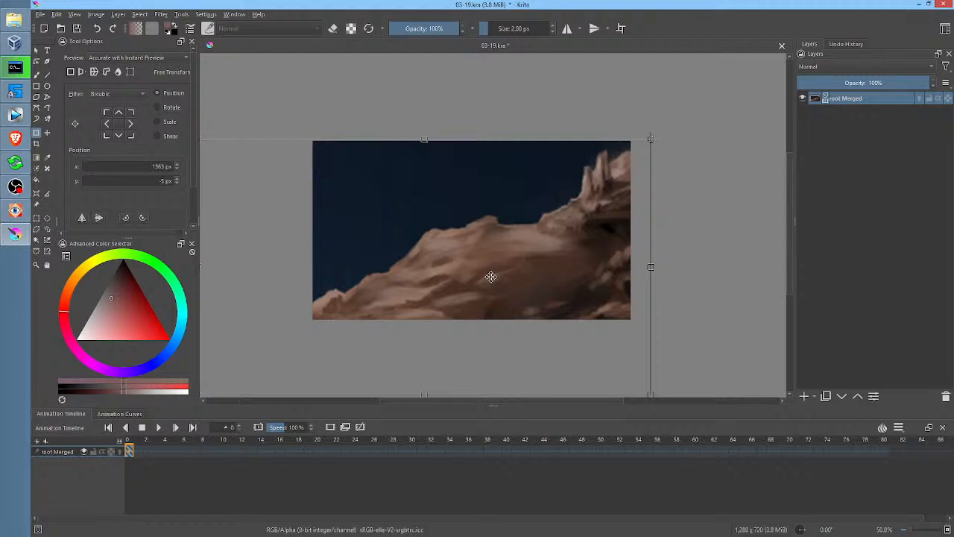
{"action": "key", "text": "Return"}
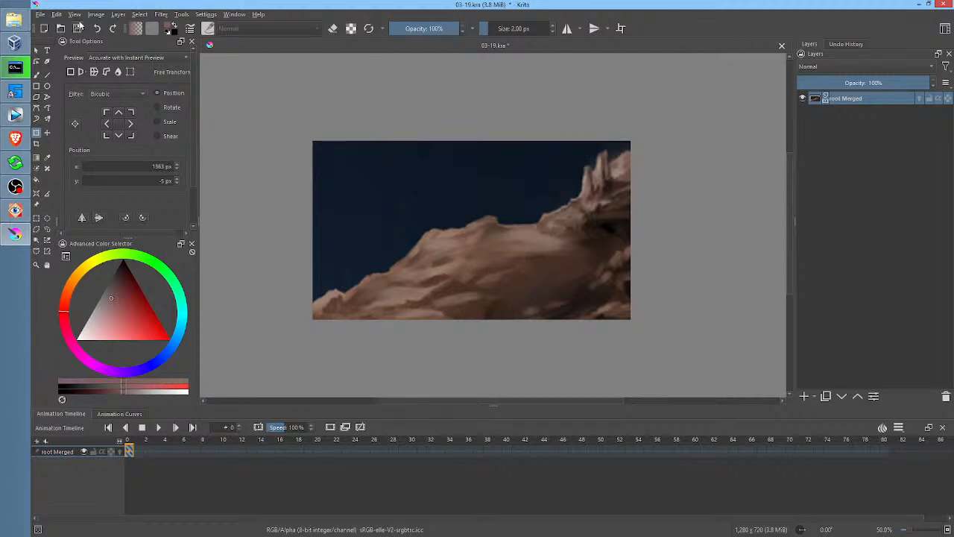
Step: Trim the reframed background to image size and save the 03-19 document
{"action": "left_click", "coordinate": [96, 14]}
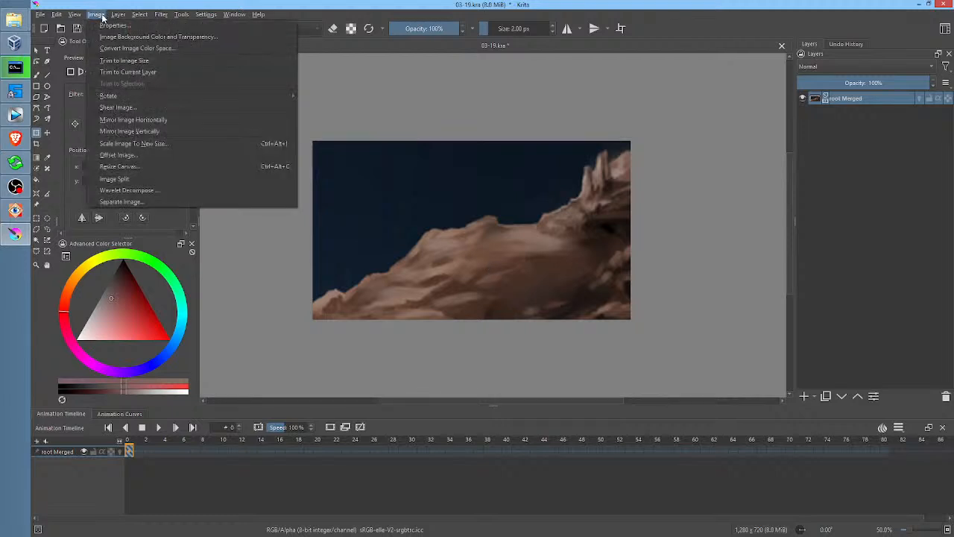
{"action": "left_click", "coordinate": [135, 60]}
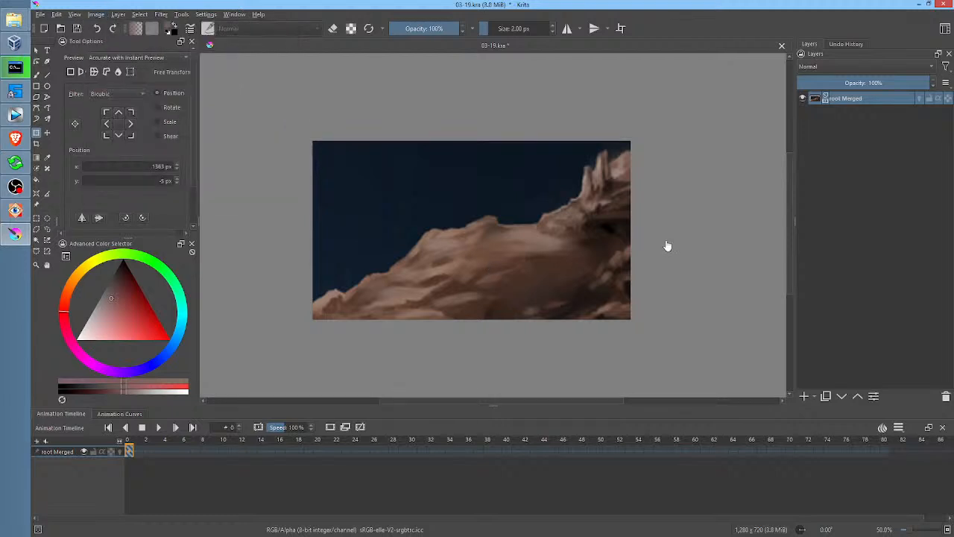
{"action": "left_click", "coordinate": [78, 28]}
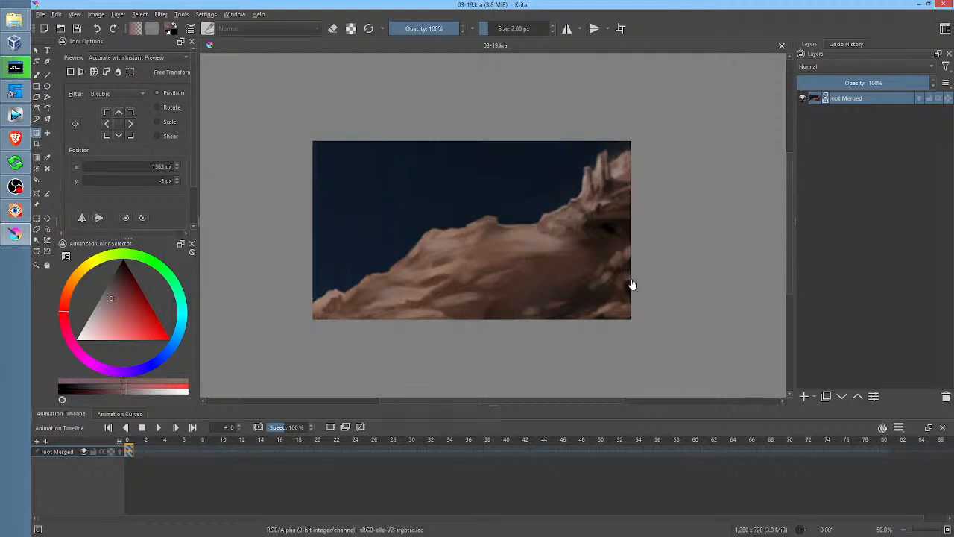
Step: Enlarge the background layer slightly, shift it down to about x 630, y 415 px, and save the document
{"action": "left_click", "coordinate": [553, 260]}
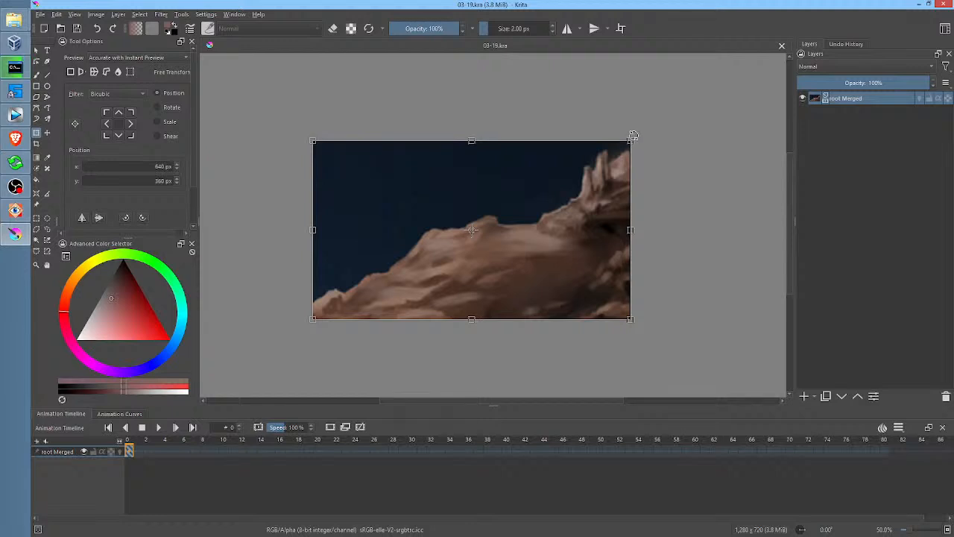
{"action": "left_click_drag", "start_coordinate": [629, 139], "coordinate": [656, 121]}
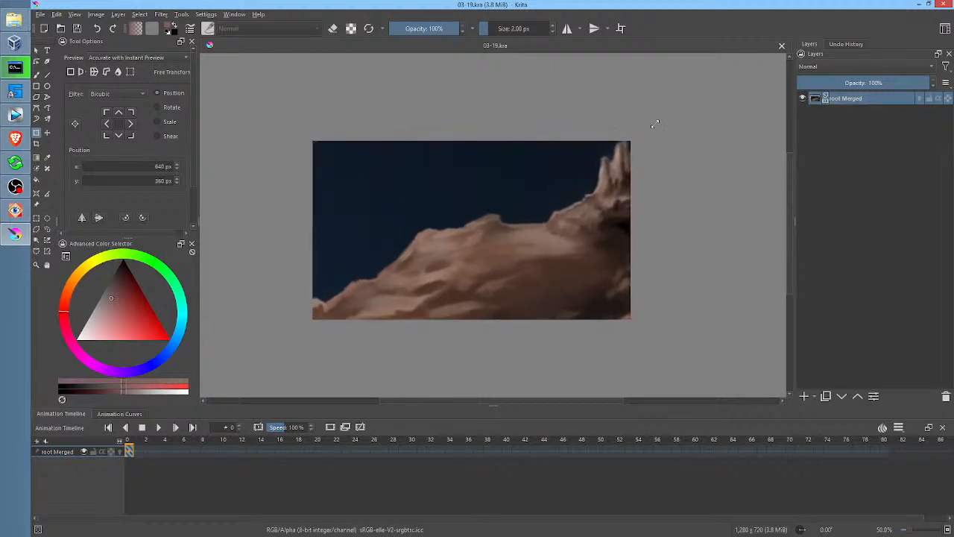
{"action": "key", "text": "Return"}
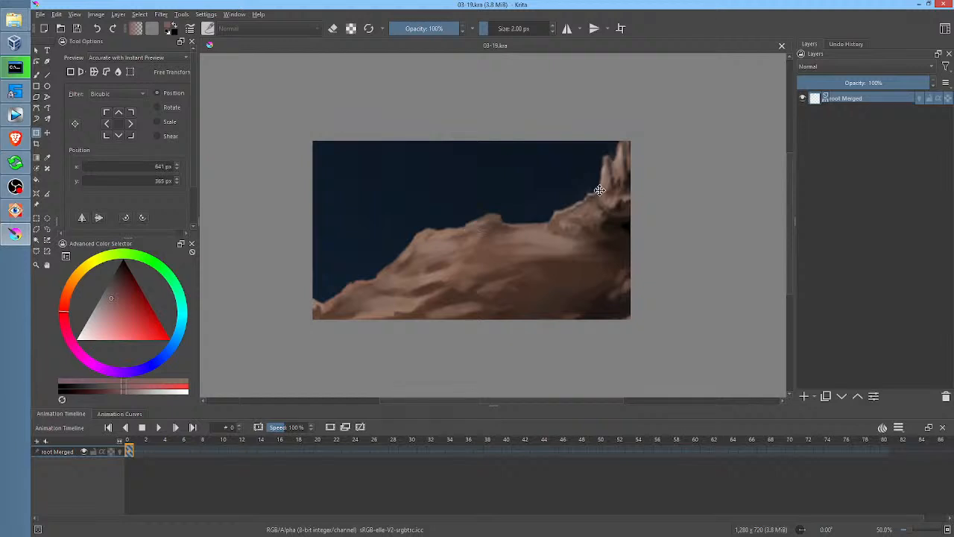
{"action": "left_click_drag", "start_coordinate": [598, 199], "coordinate": [591, 206]}
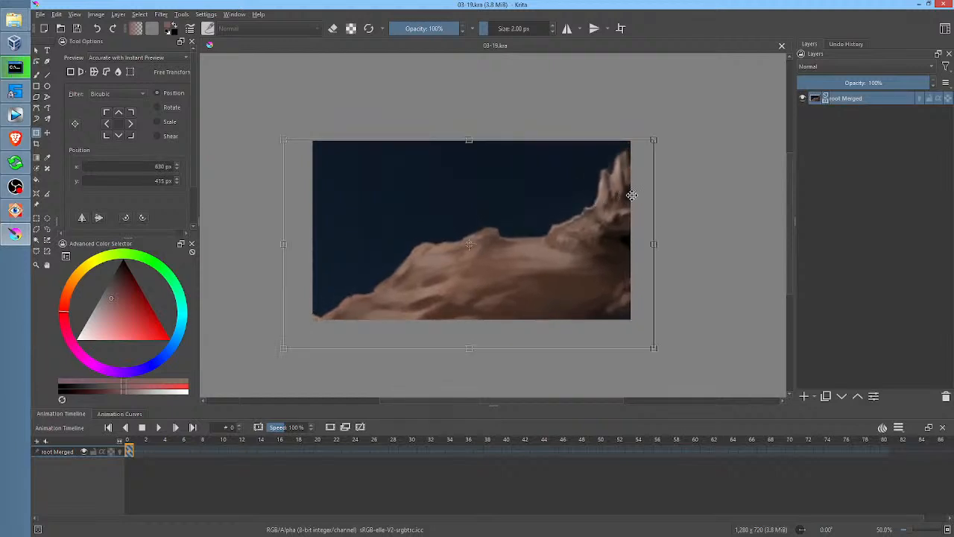
{"action": "left_click", "coordinate": [77, 28]}
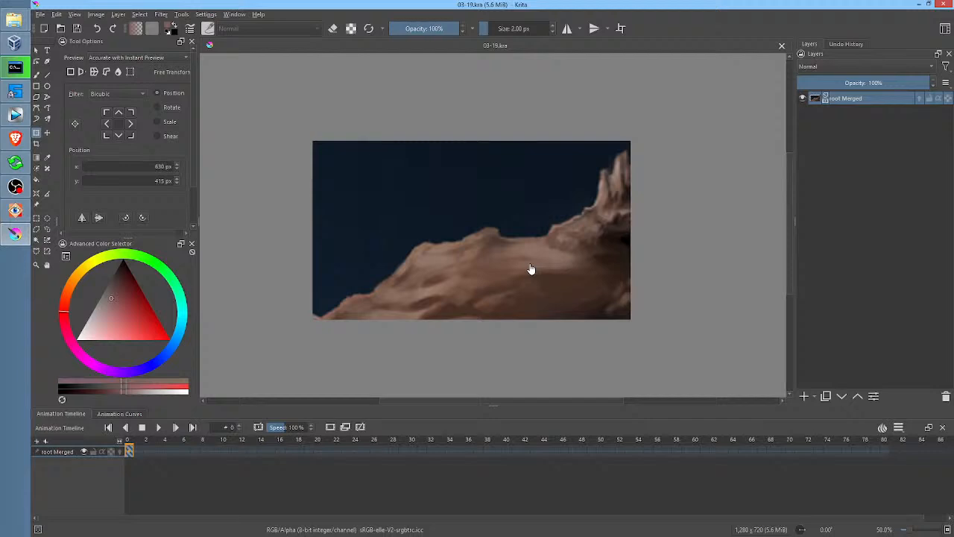
Step: Enlarge the background further and lower it to about x 610, y 575 px so mostly night sky fills the frame
{"action": "left_click", "coordinate": [529, 262]}
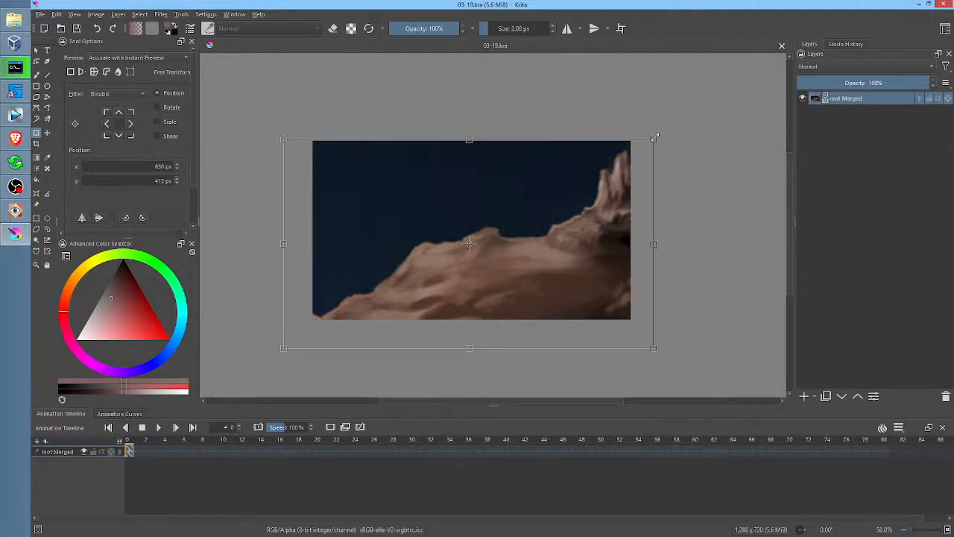
{"action": "left_click_drag", "start_coordinate": [655, 138], "coordinate": [754, 89]}
{"action": "left_click_drag", "start_coordinate": [588, 220], "coordinate": [570, 284]}
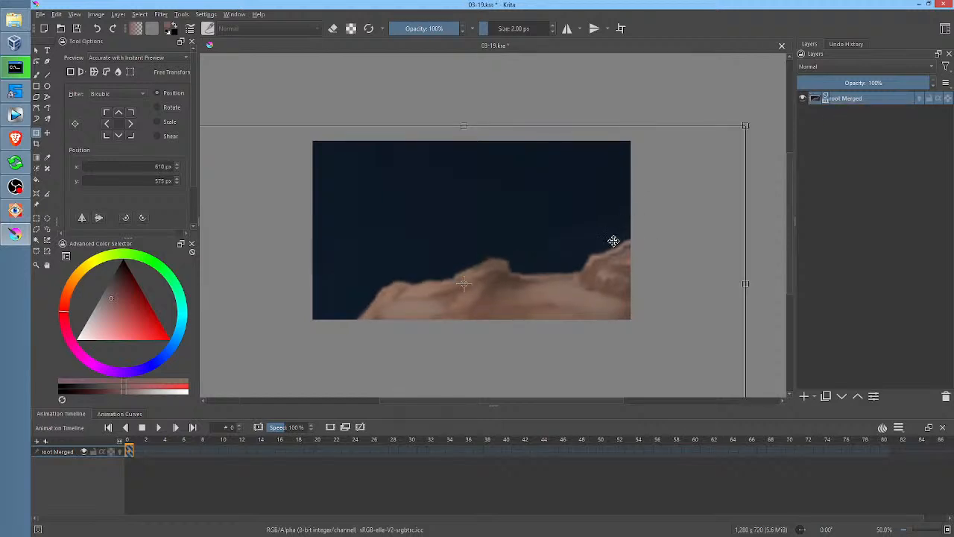
Step: Extend the ridge's left slope to the canvas's lower-left corner in a sampled rock colour, using the Wet Textured Soft brush at about 37 px
{"action": "key", "text": "b"}
{"action": "right_click", "coordinate": [580, 262]}
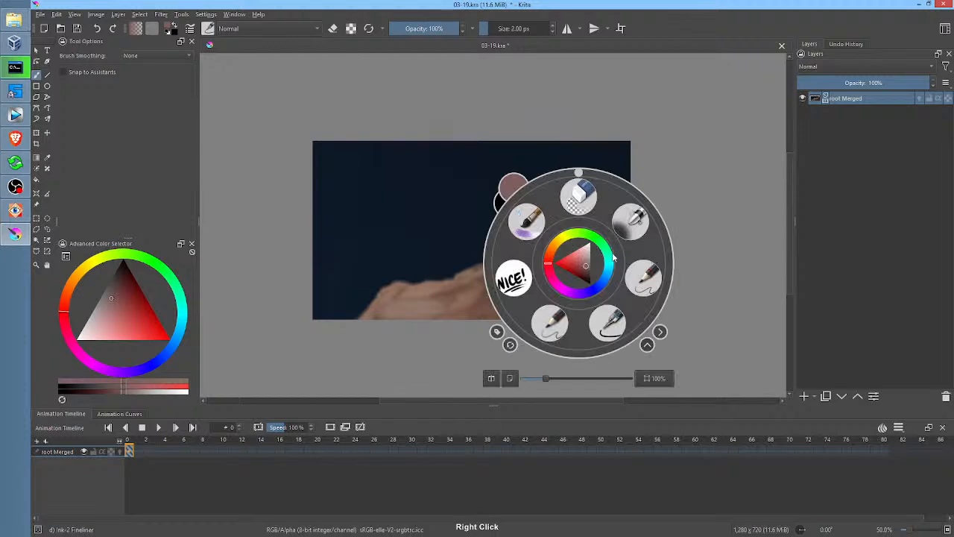
{"action": "left_click", "coordinate": [534, 219]}
{"action": "left_click", "coordinate": [618, 252], "text": "ctrl"}
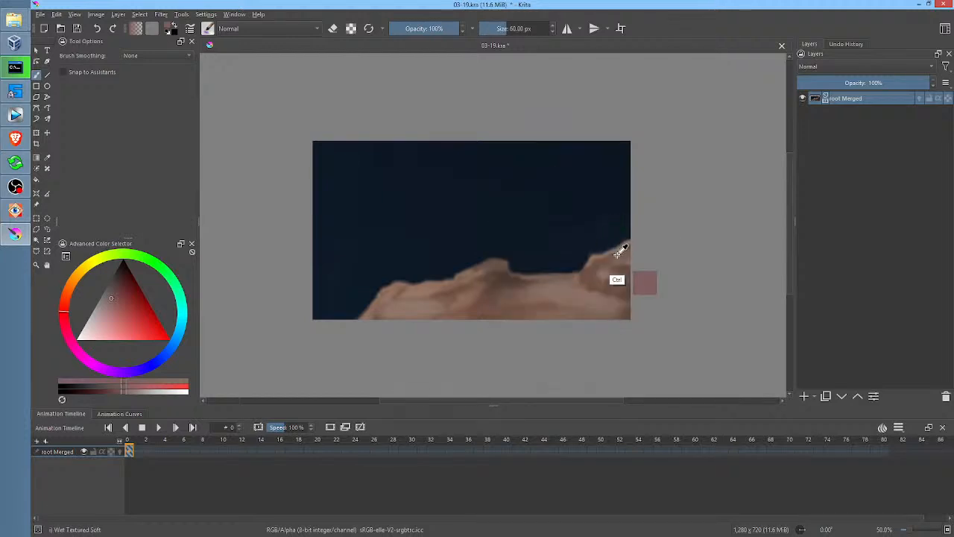
{"action": "left_click_drag", "start_coordinate": [619, 256], "coordinate": [593, 269], "text": "shift"}
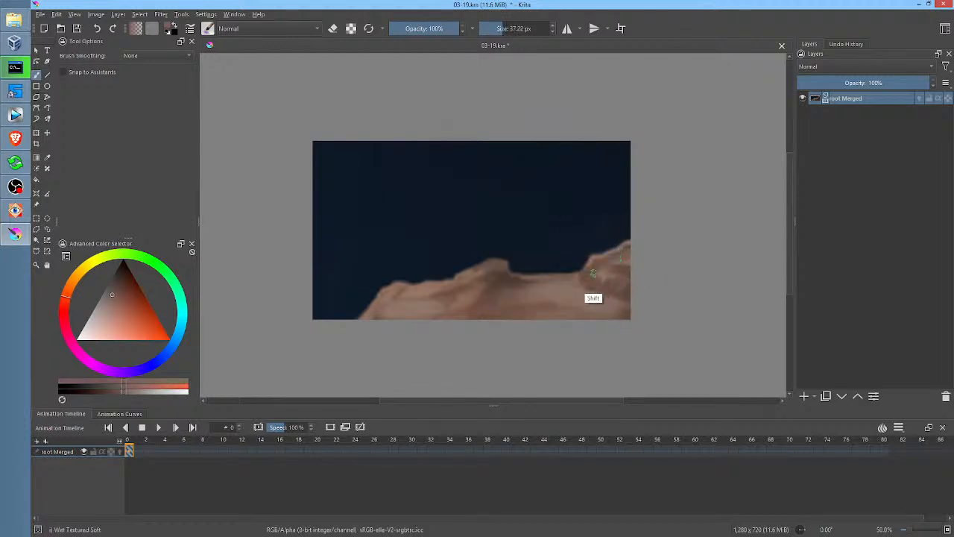
{"action": "mouse_move", "coordinate": [373, 304]}
{"action": "left_mouse_down"}
{"action": "mouse_move", "coordinate": [345, 311]}
{"action": "mouse_move", "coordinate": [319, 316]}
{"action": "left_mouse_up"}
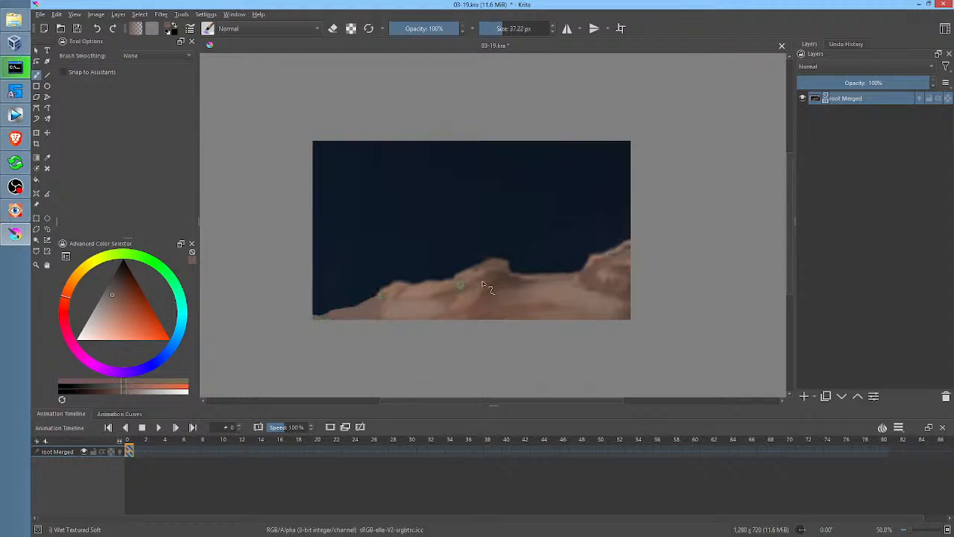
Step: Sharpen the blurry ridge outline from the left slope to the central peak with sampled rock colours, refining it at about 13 px brush size
{"action": "mouse_move", "coordinate": [497, 266]}
{"action": "left_mouse_down"}
{"action": "mouse_move", "coordinate": [576, 219]}
{"action": "mouse_move", "coordinate": [659, 201]}
{"action": "left_mouse_up"}
{"action": "left_click", "coordinate": [562, 222], "text": "ctrl"}
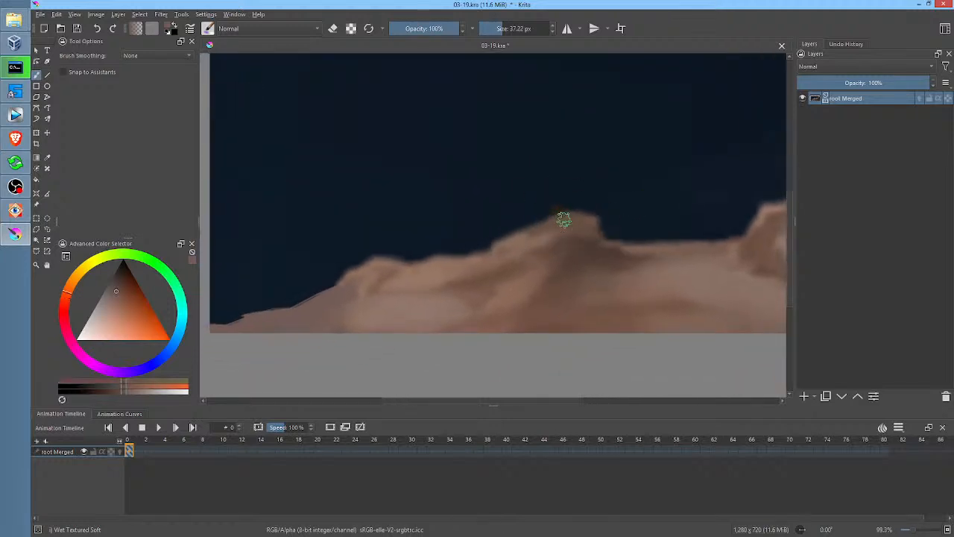
{"action": "left_click_drag", "start_coordinate": [562, 221], "coordinate": [519, 235]}
{"action": "left_click", "coordinate": [380, 287], "text": "ctrl"}
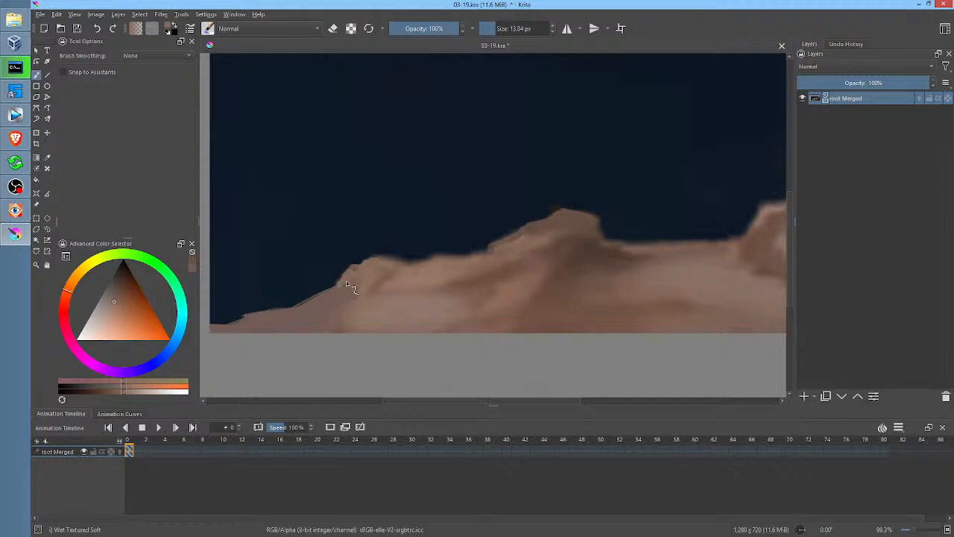
{"action": "left_click_drag", "start_coordinate": [345, 280], "coordinate": [315, 303]}
{"action": "mouse_move", "coordinate": [413, 263]}
{"action": "left_mouse_down"}
{"action": "mouse_move", "coordinate": [475, 259]}
{"action": "mouse_move", "coordinate": [516, 238]}
{"action": "left_mouse_up"}
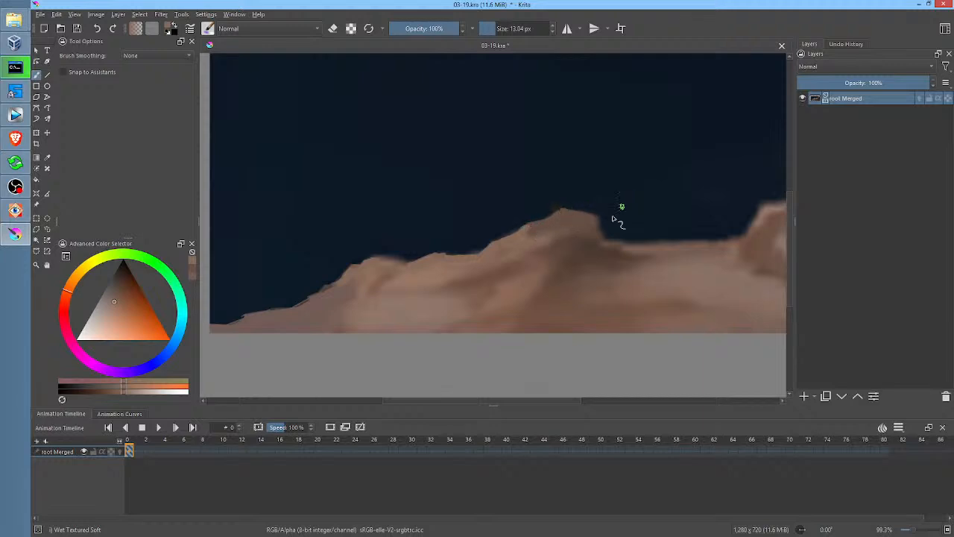
{"action": "middle_click", "coordinate": [567, 243]}
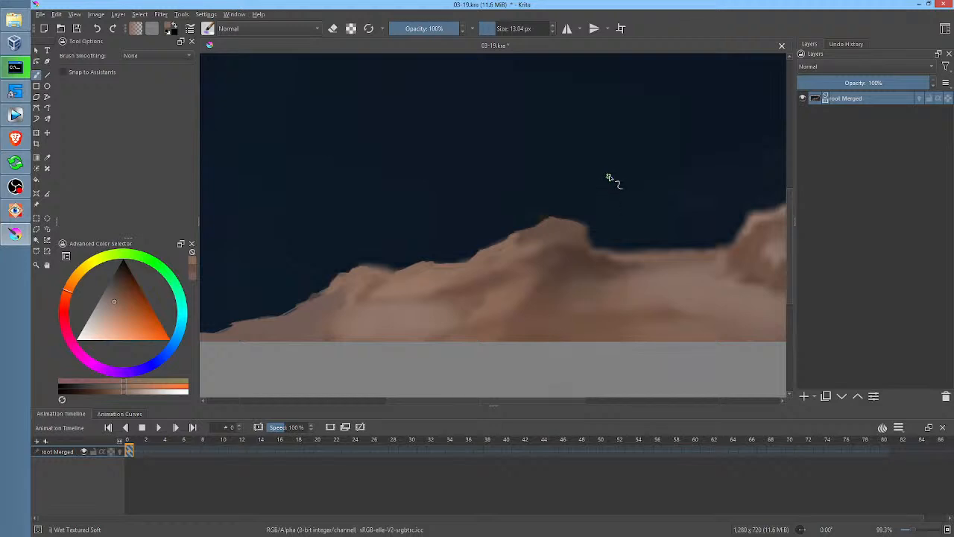
{"action": "scroll", "coordinate": [608, 175], "scroll_direction": "down", "scroll_amount": 2}
{"action": "left_click_drag", "start_coordinate": [592, 170], "coordinate": [549, 206]}
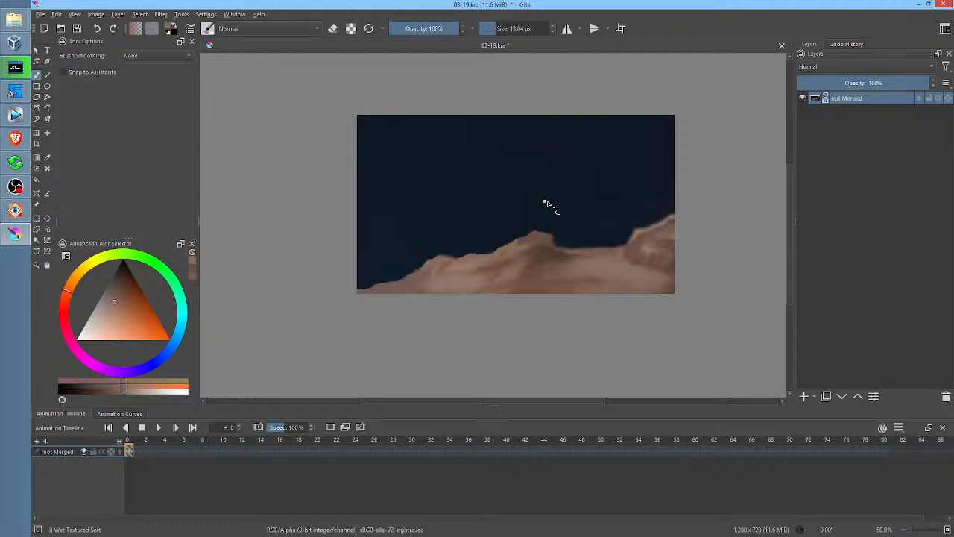
Step: Scale the image to 1920 px wide with constrained proportions
{"action": "left_click", "coordinate": [97, 14]}
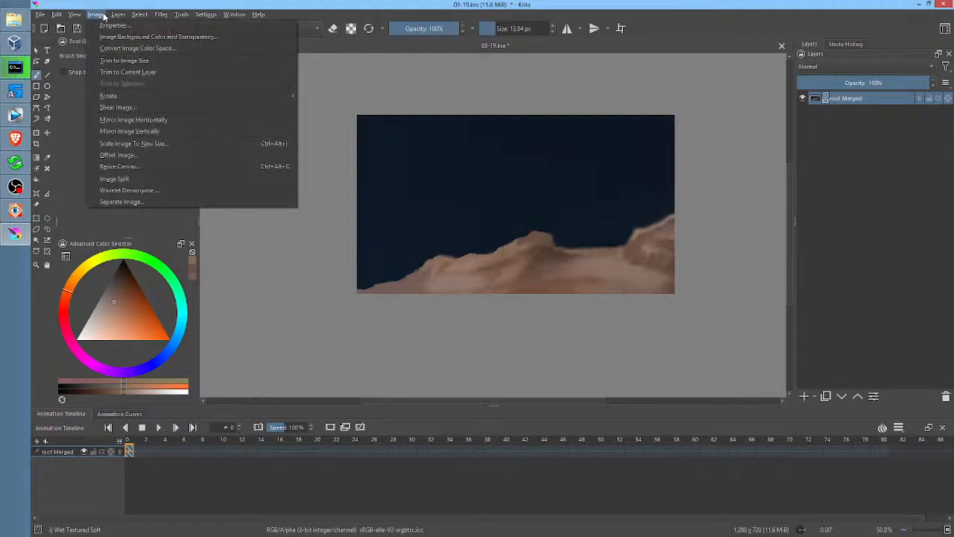
{"action": "left_click", "coordinate": [134, 143]}
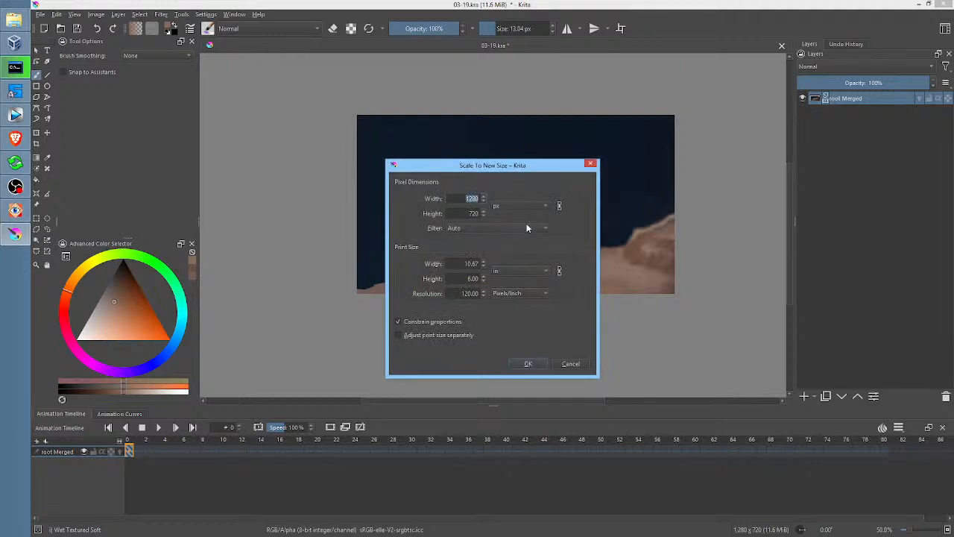
{"action": "type", "text": "1980"}
{"action": "key", "text": "ctrl+a"}
{"action": "type", "text": "1920"}
{"action": "left_click", "coordinate": [527, 367]}
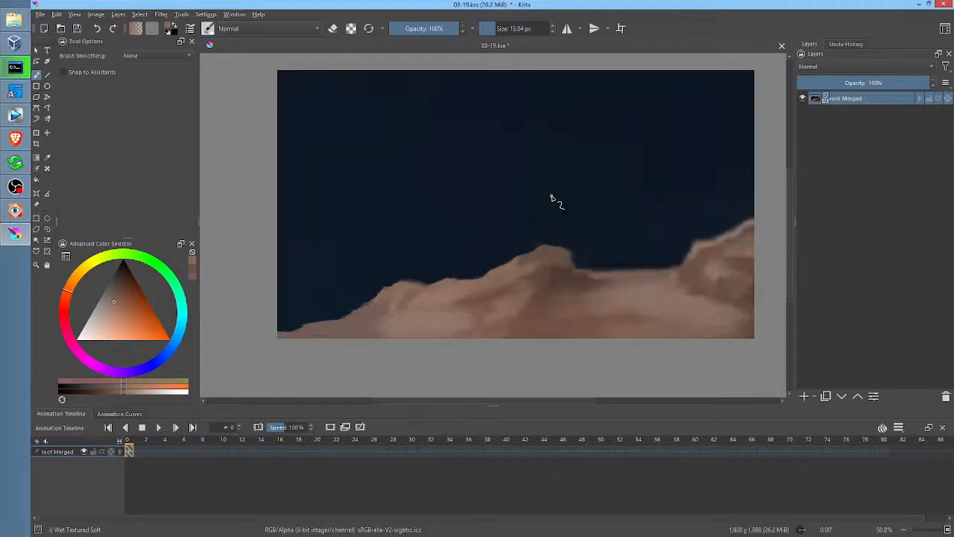
Step: Shrink the background layer and reposition it to x 907, y 796 px, showing more of the ridge, and save the file
{"action": "scroll", "coordinate": [554, 199], "scroll_direction": "down", "scroll_amount": 2}
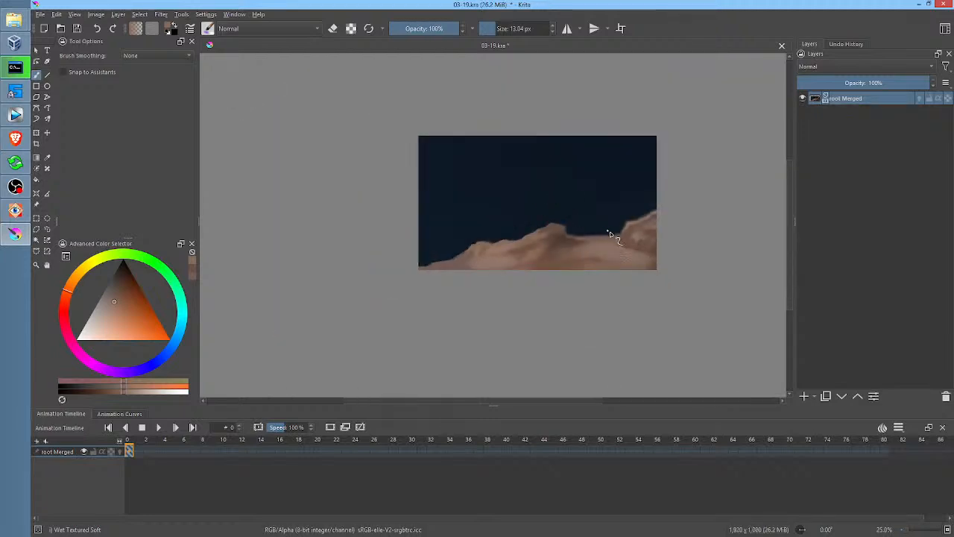
{"action": "key", "text": "ctrl+t"}
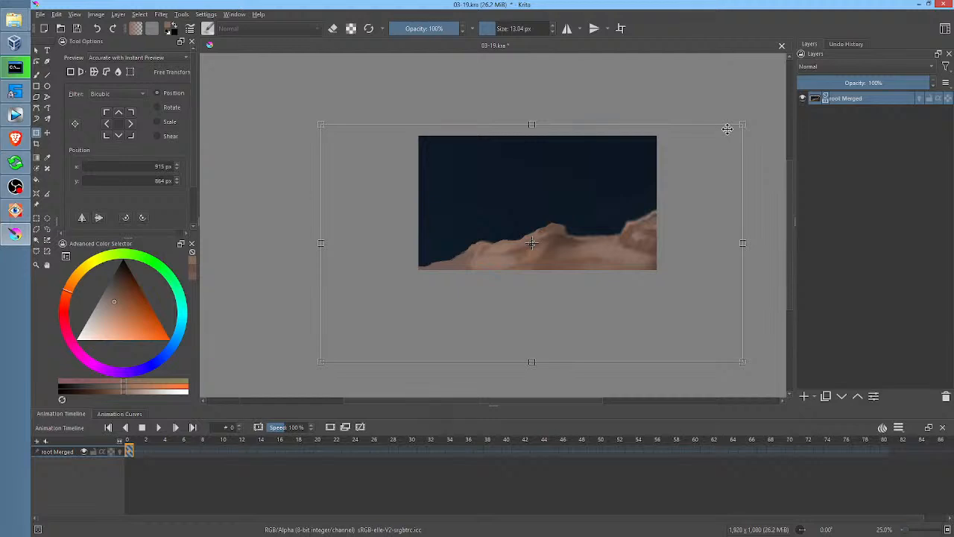
{"action": "left_click_drag", "start_coordinate": [742, 123], "coordinate": [740, 124]}
{"action": "key", "text": "ctrl+z"}
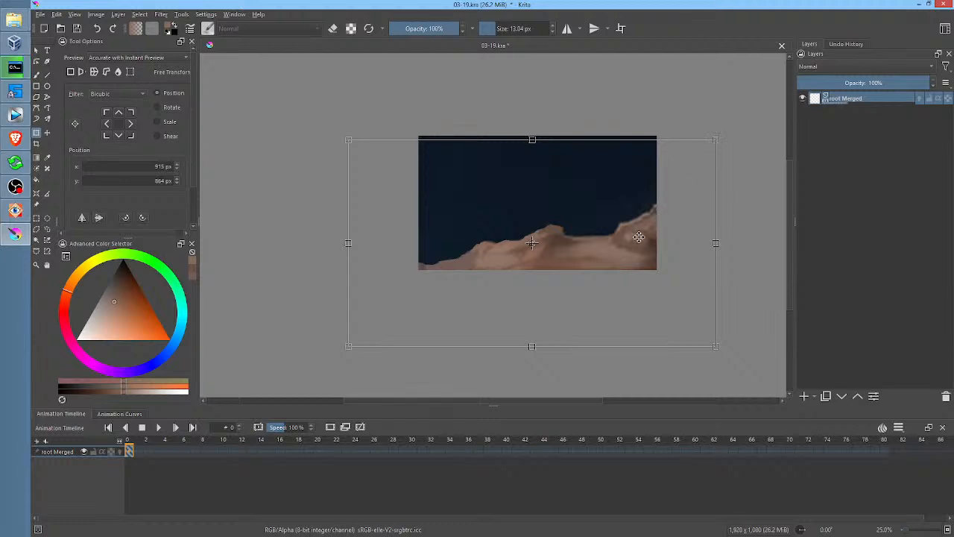
{"action": "left_click_drag", "start_coordinate": [619, 246], "coordinate": [619, 233]}
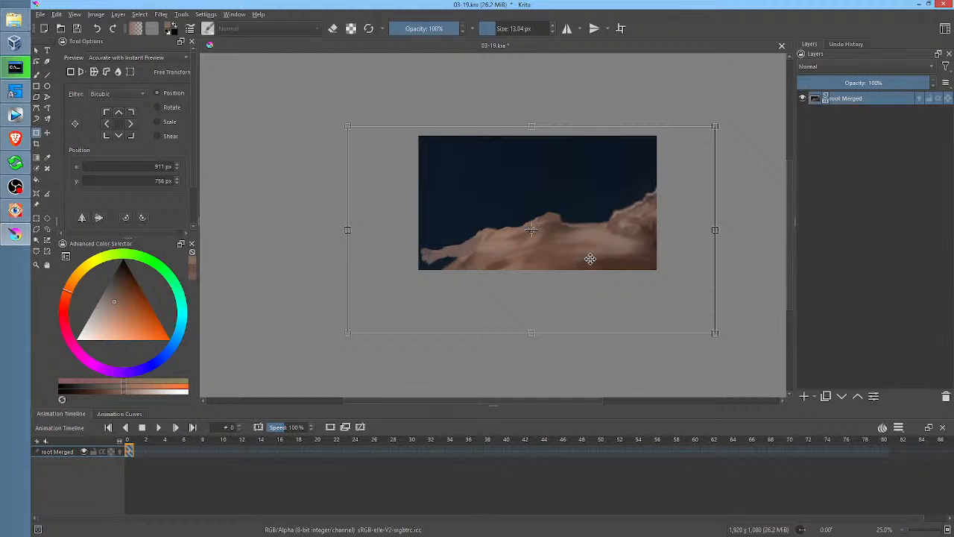
{"action": "key", "text": "Return"}
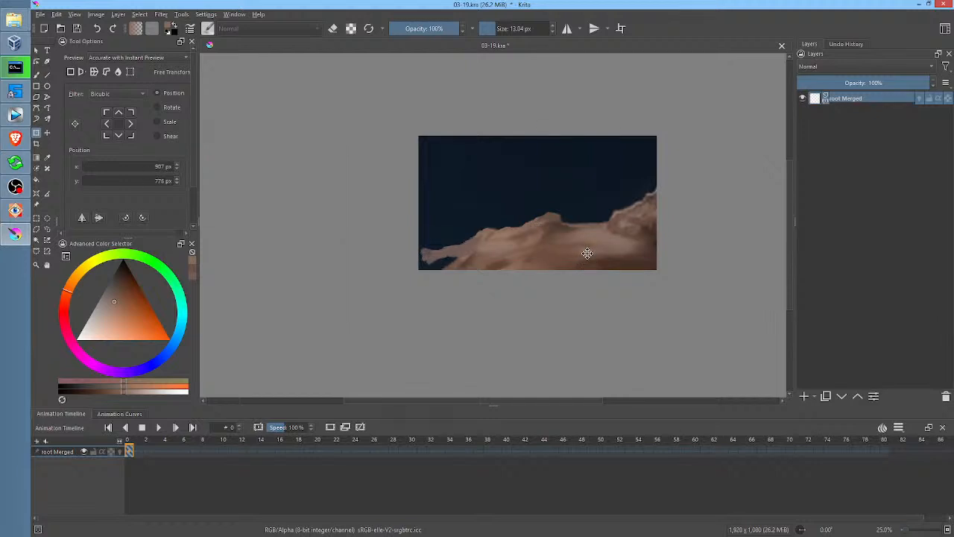
{"action": "left_click_drag", "start_coordinate": [587, 254], "coordinate": [587, 255]}
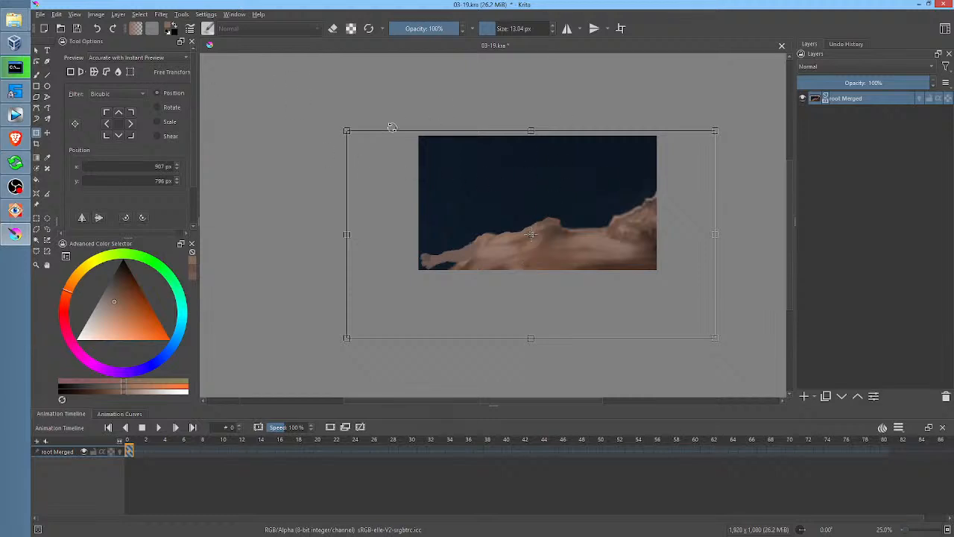
{"action": "left_click", "coordinate": [78, 28]}
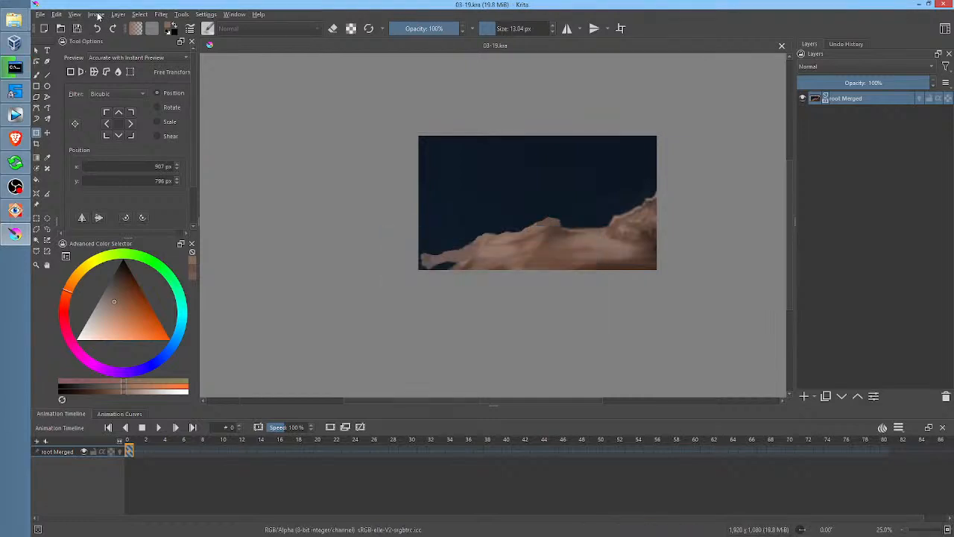
Step: Select the night sky above the ridge with Contiguous Selection, and cut and paste it onto its own layer
{"action": "left_click_drag", "start_coordinate": [564, 259], "coordinate": [641, 260]}
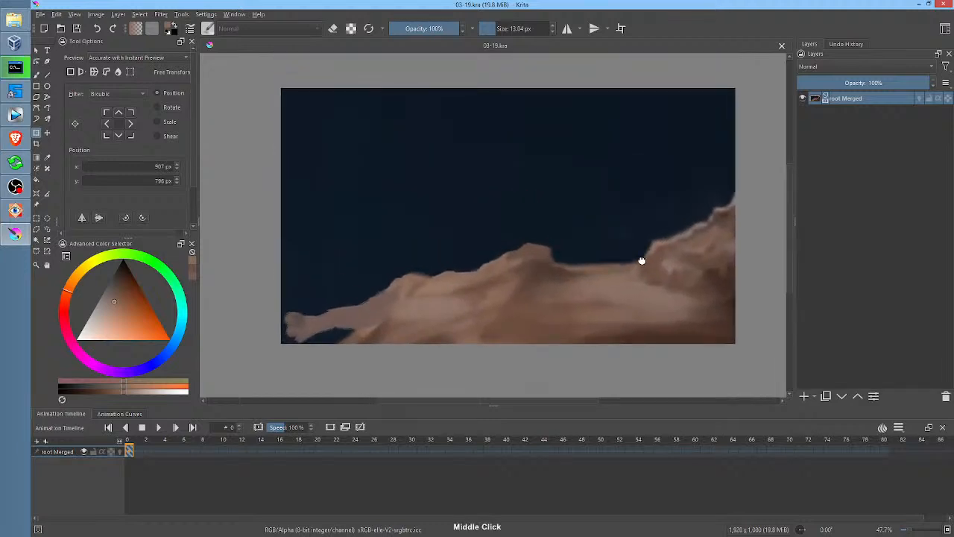
{"action": "left_click", "coordinate": [37, 240]}
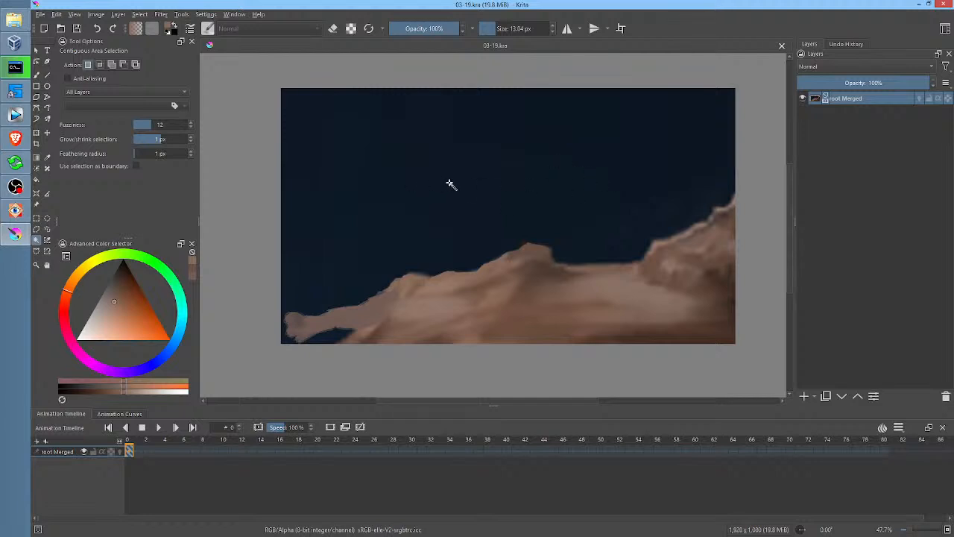
{"action": "left_click", "coordinate": [525, 193]}
{"action": "scroll", "coordinate": [525, 193], "scroll_direction": "down", "scroll_amount": 2}
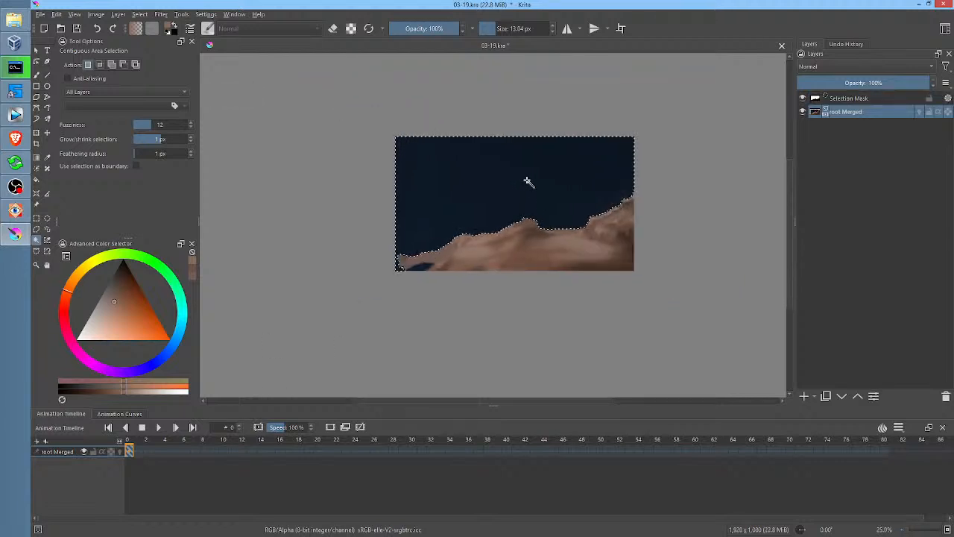
{"action": "key", "text": "ctrl+x"}
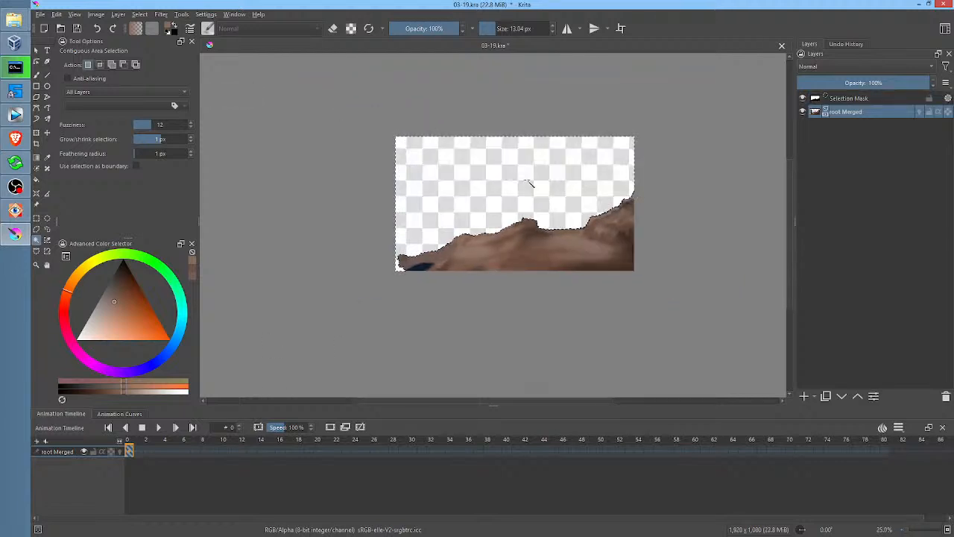
{"action": "key", "text": "ctrl+v"}
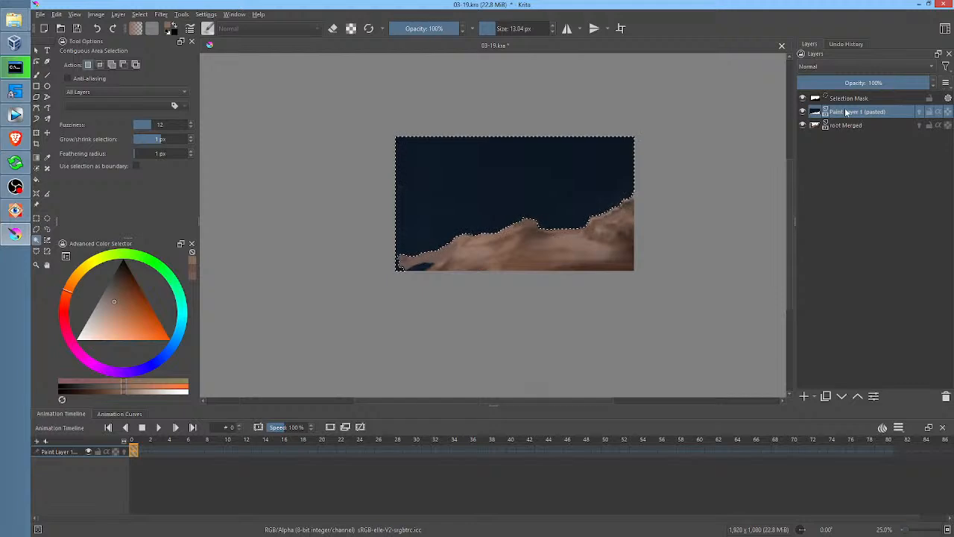
Step: Move the pasted sky layer below root Merged, make root Merged the active layer and clear the selection
{"action": "left_click", "coordinate": [842, 397]}
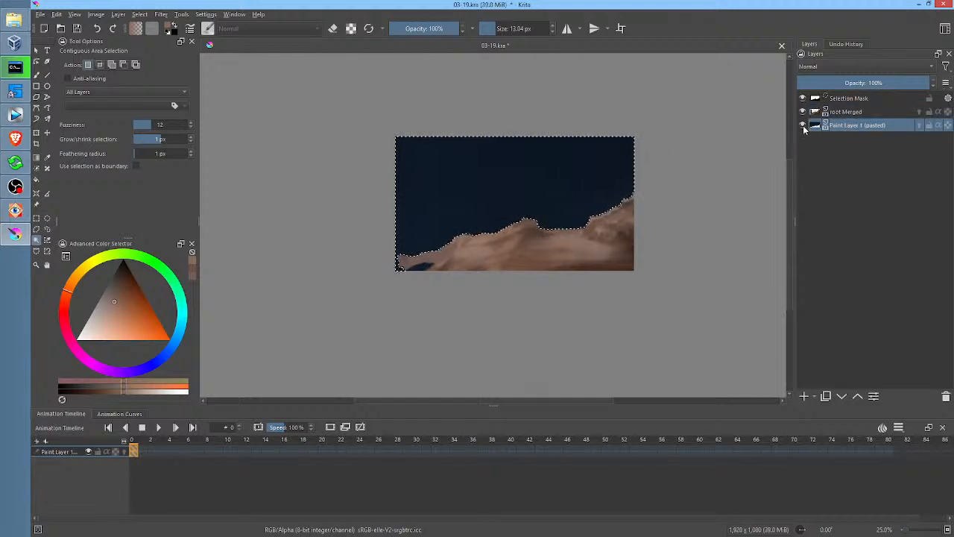
{"action": "left_click", "coordinate": [803, 124]}
{"action": "left_click", "coordinate": [803, 125]}
{"action": "left_click", "coordinate": [868, 111]}
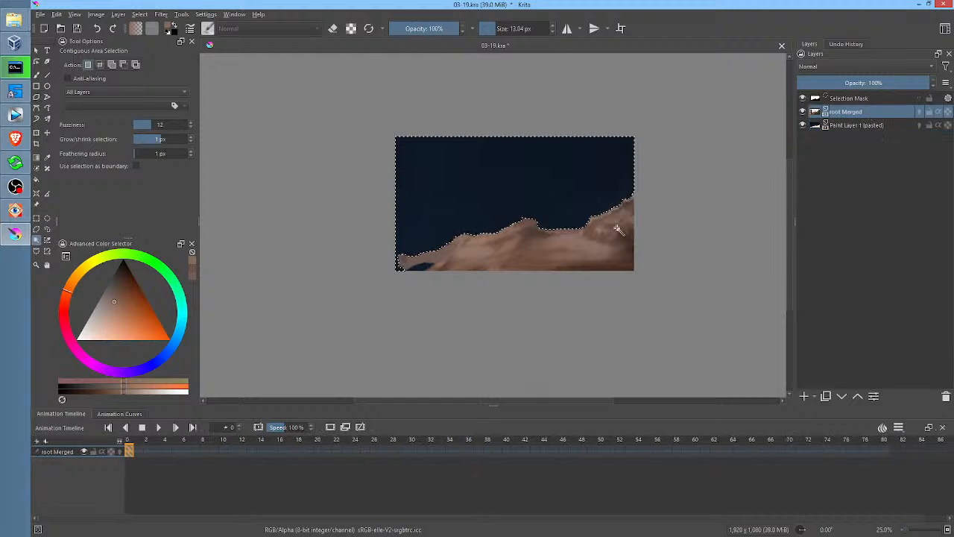
{"action": "scroll", "coordinate": [615, 223], "scroll_direction": "up", "scroll_amount": 2}
{"action": "key", "text": "ctrl+shift+a"}
Step: Reshape the ridge outline from the central peak to the right-hand rocks with filled Freehand Path shapes in a sampled rock colour
{"action": "scroll", "coordinate": [616, 223], "scroll_direction": "left", "scroll_amount": 2}
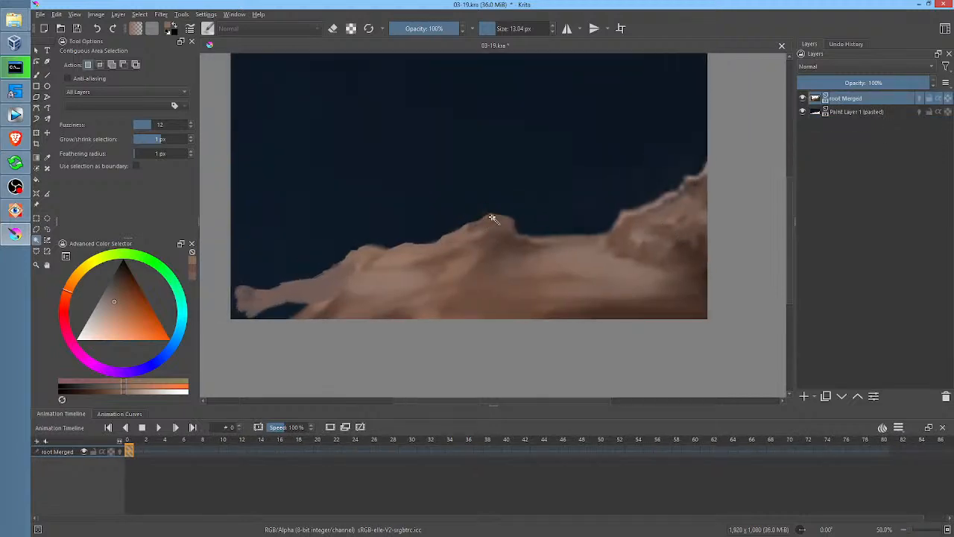
{"action": "key", "text": "b"}
{"action": "left_click", "coordinate": [467, 231], "text": "ctrl"}
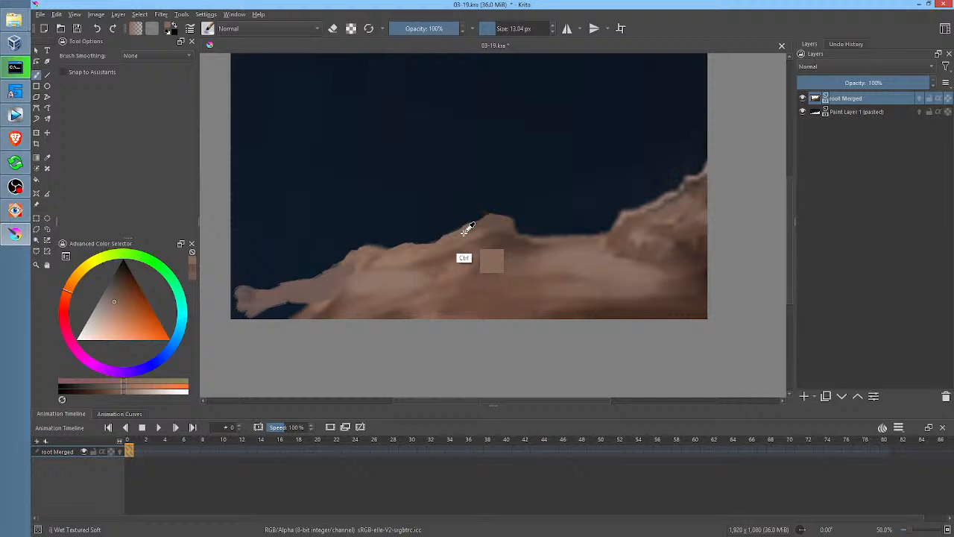
{"action": "left_click", "coordinate": [518, 219], "text": "ctrl"}
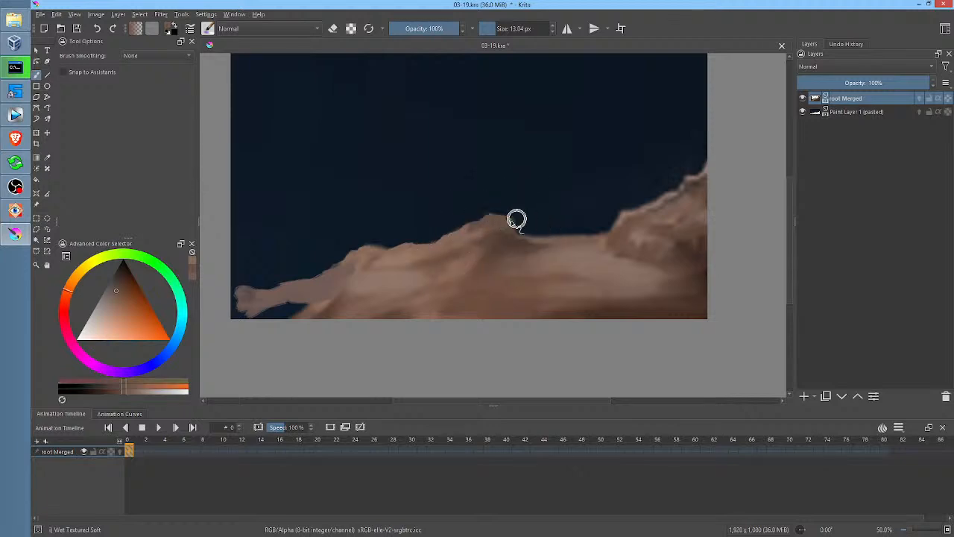
{"action": "left_click_drag", "start_coordinate": [515, 220], "coordinate": [525, 224]}
{"action": "key", "text": "p"}
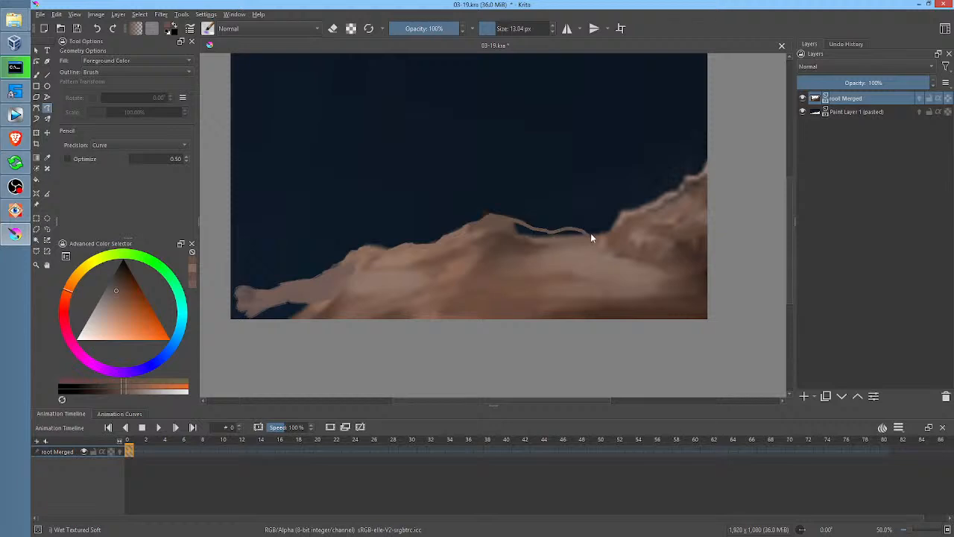
{"action": "left_click_drag", "start_coordinate": [532, 239], "coordinate": [518, 234]}
{"action": "left_click_drag", "start_coordinate": [598, 262], "coordinate": [511, 287]}
{"action": "left_click_drag", "start_coordinate": [624, 204], "coordinate": [734, 162]}
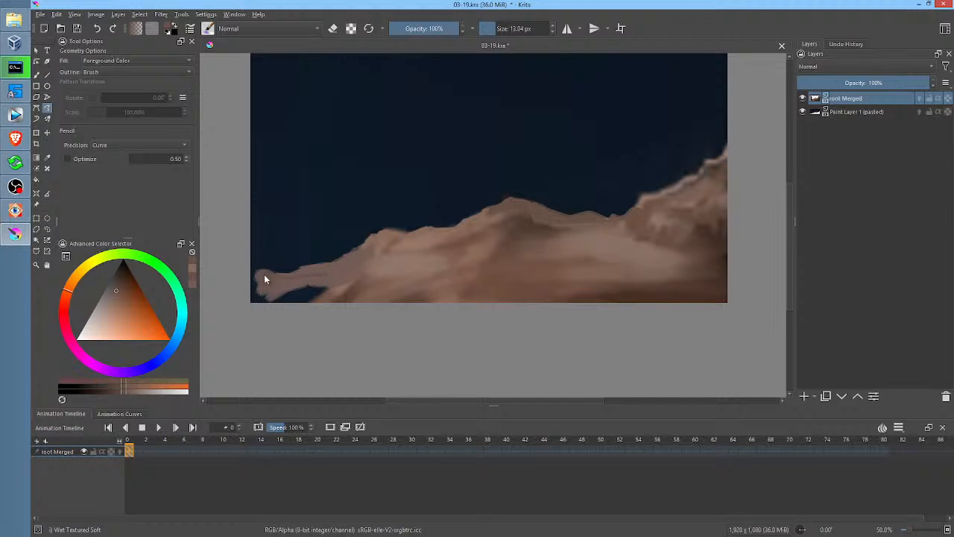
Step: Fill the gap at the ridge's left end with brown and texture it using 26.79 px brush strokes in a colour sampled from the slope
{"action": "left_click_drag", "start_coordinate": [349, 297], "coordinate": [346, 293]}
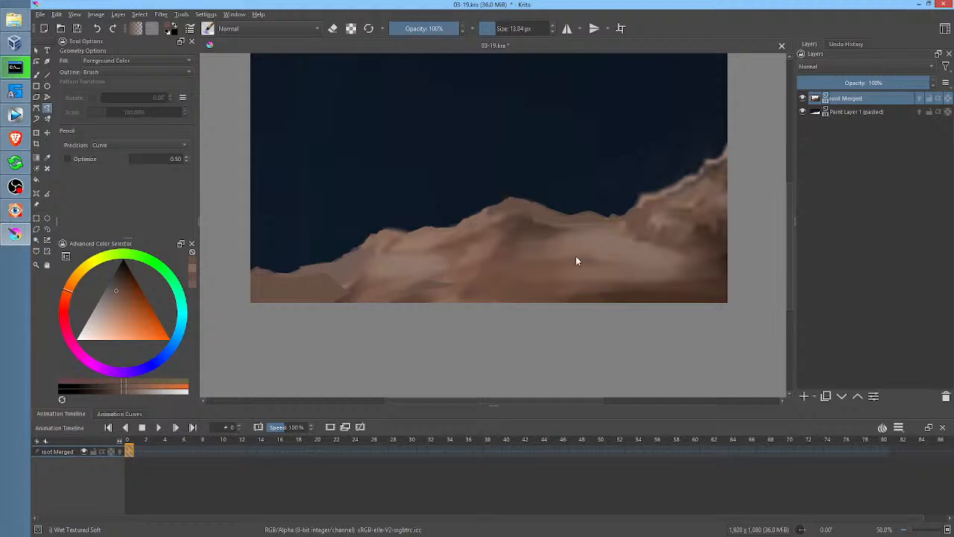
{"action": "key", "text": "b"}
{"action": "key", "text": "ctrl"}
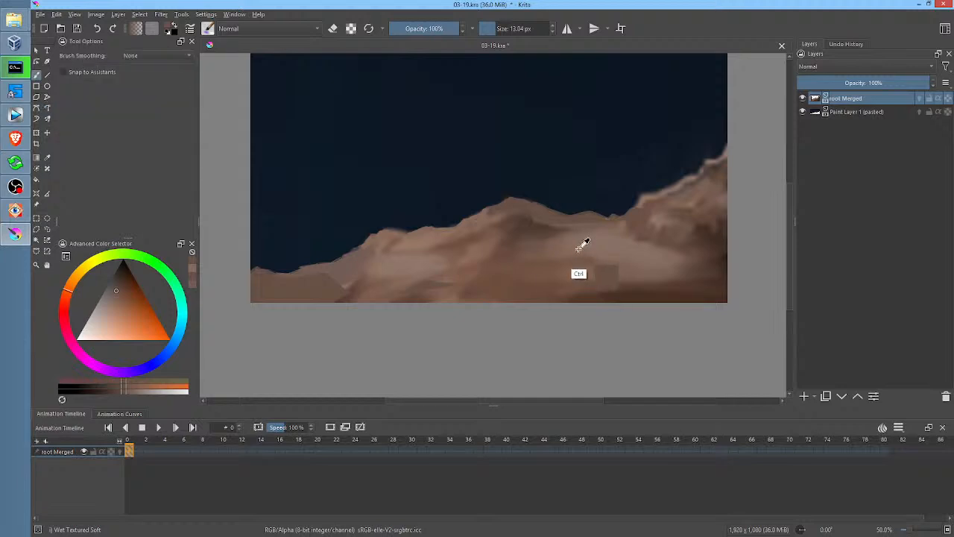
{"action": "left_click", "coordinate": [585, 249], "text": "ctrl"}
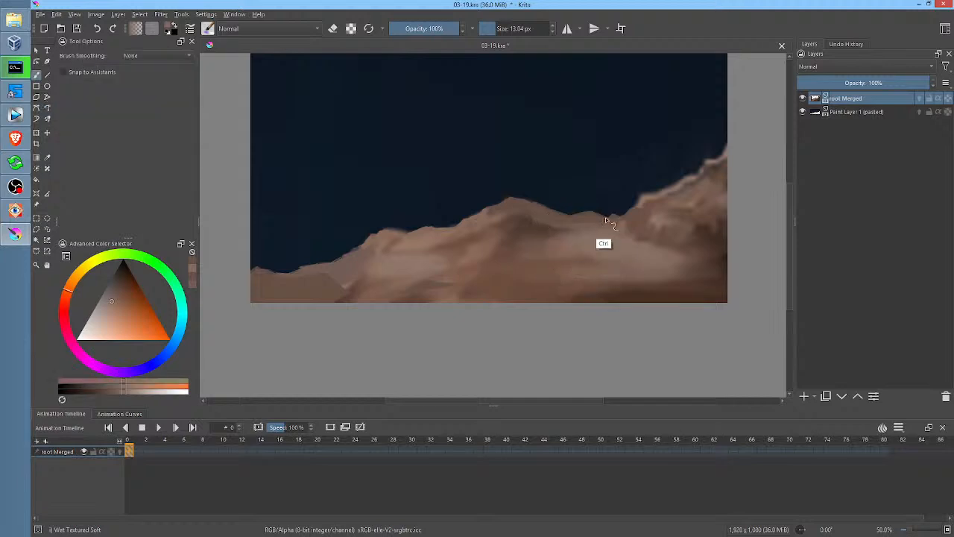
{"action": "middle_click", "coordinate": [563, 271], "text": "ctrl"}
{"action": "mouse_move", "coordinate": [565, 274]}
{"action": "left_mouse_down", "text": "ctrl"}
{"action": "mouse_move", "coordinate": [571, 269]}
{"action": "mouse_move", "coordinate": [531, 270]}
{"action": "mouse_move", "coordinate": [644, 267]}
{"action": "left_mouse_up", "text": "ctrl"}
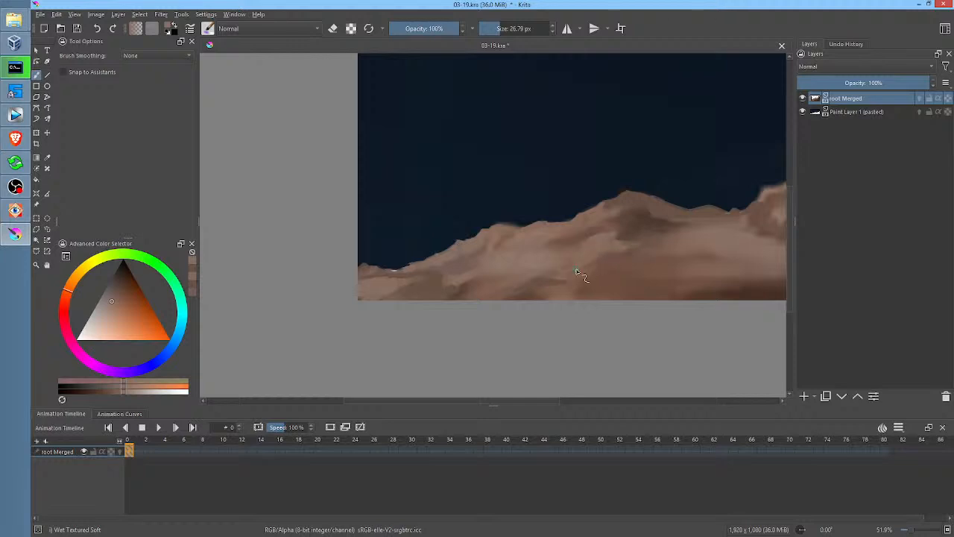
Step: Paint light brown texture strokes along the right-hand ridge and a pale patch in the central foreground
{"action": "left_click_drag", "start_coordinate": [728, 226], "coordinate": [645, 240]}
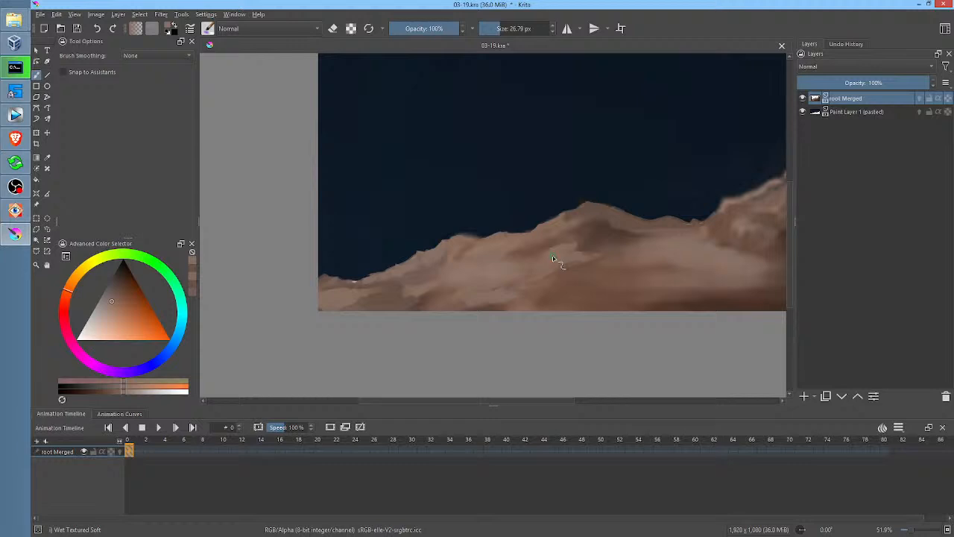
{"action": "mouse_move", "coordinate": [699, 177]}
{"action": "left_mouse_down"}
{"action": "mouse_move", "coordinate": [577, 250]}
{"action": "mouse_move", "coordinate": [647, 215]}
{"action": "left_mouse_up"}
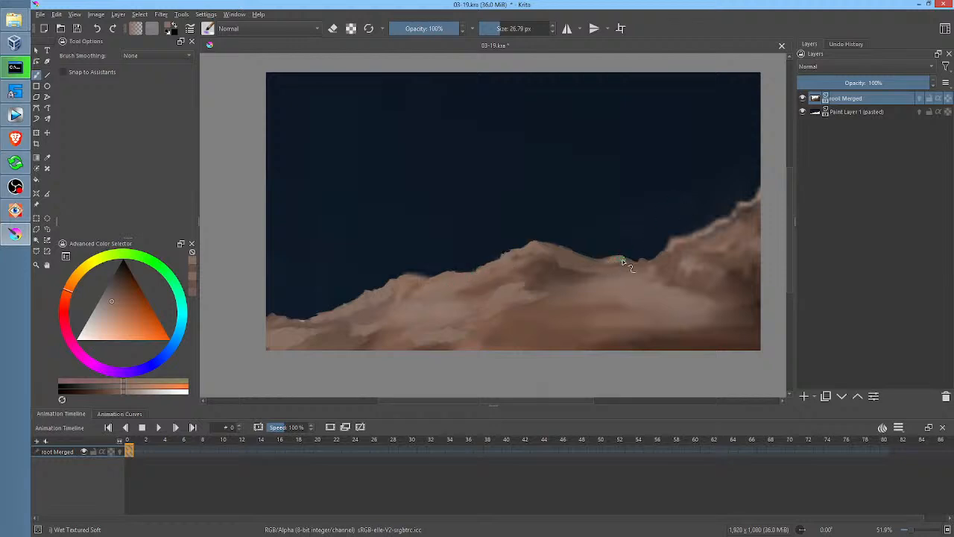
{"action": "mouse_move", "coordinate": [623, 261]}
{"action": "left_mouse_down"}
{"action": "mouse_move", "coordinate": [704, 238]}
{"action": "mouse_move", "coordinate": [755, 196]}
{"action": "left_mouse_up"}
{"action": "mouse_move", "coordinate": [669, 257]}
{"action": "left_mouse_down"}
{"action": "mouse_move", "coordinate": [735, 265]}
{"action": "mouse_move", "coordinate": [668, 287]}
{"action": "left_mouse_up"}
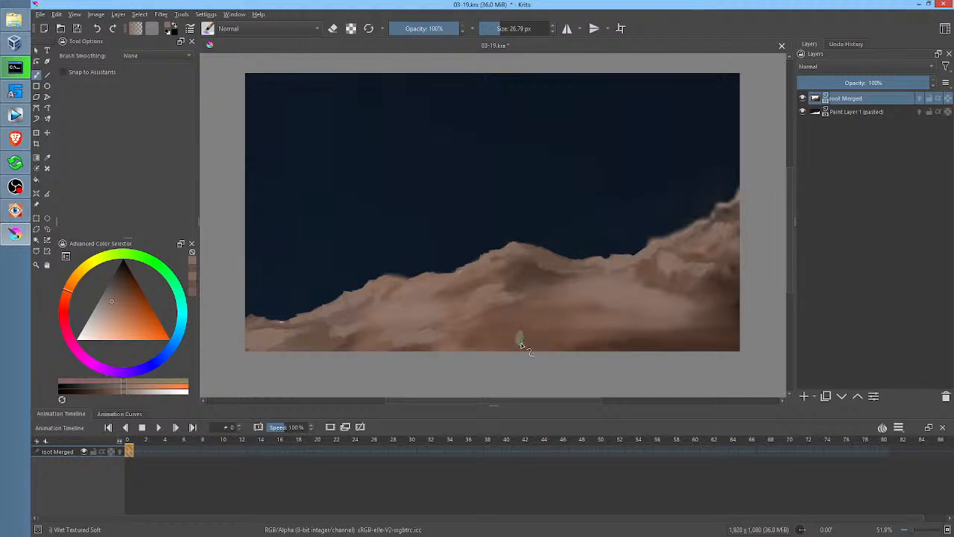
{"action": "mouse_move", "coordinate": [533, 333]}
{"action": "left_mouse_down"}
{"action": "mouse_move", "coordinate": [578, 338]}
{"action": "mouse_move", "coordinate": [486, 342]}
{"action": "left_mouse_up"}
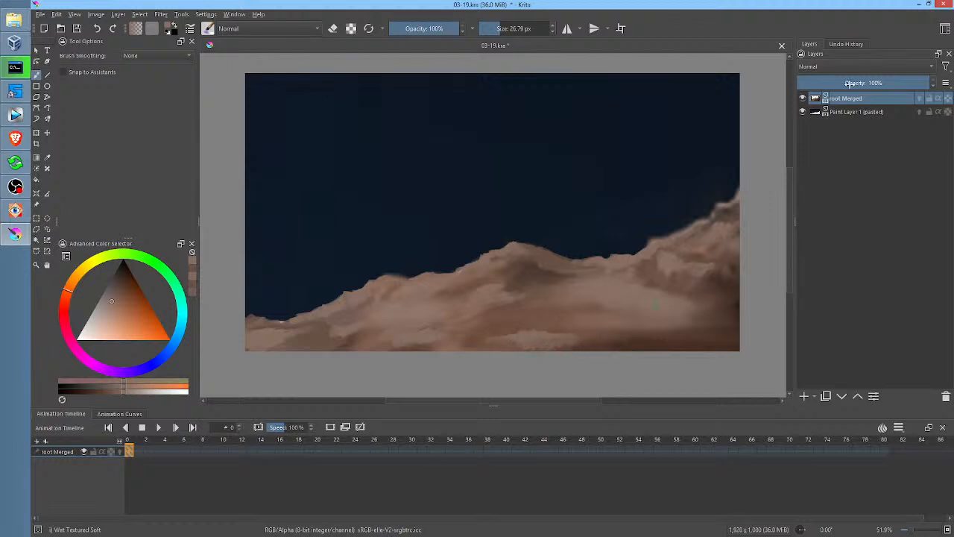
Step: Add two new paint layers above the root Merged layer
{"action": "left_click", "coordinate": [804, 395]}
{"action": "left_click", "coordinate": [803, 395]}
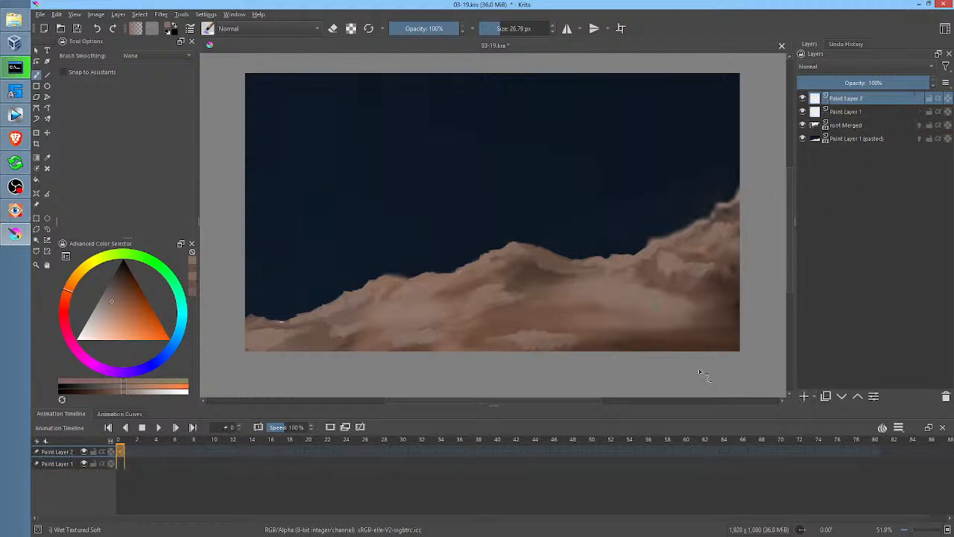
Step: Paint a tuft of dark green grass blades at the lower right of the terrain on Paint Layer 2
{"action": "left_click", "coordinate": [152, 271]}
{"action": "left_click", "coordinate": [122, 281]}
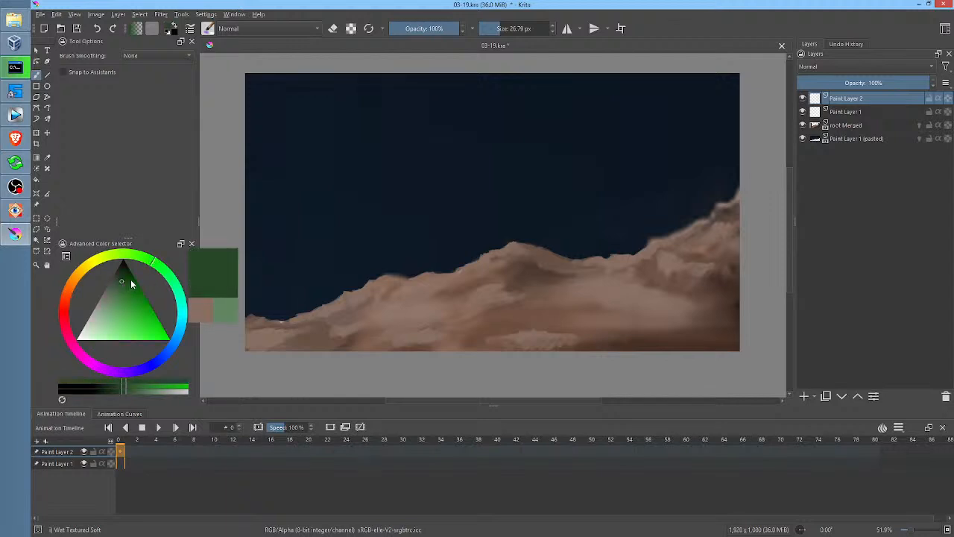
{"action": "mouse_move", "coordinate": [703, 322]}
{"action": "left_mouse_down"}
{"action": "mouse_move", "coordinate": [694, 270]}
{"action": "mouse_move", "coordinate": [706, 350]}
{"action": "left_mouse_up"}
{"action": "left_click_drag", "start_coordinate": [695, 281], "coordinate": [715, 369]}
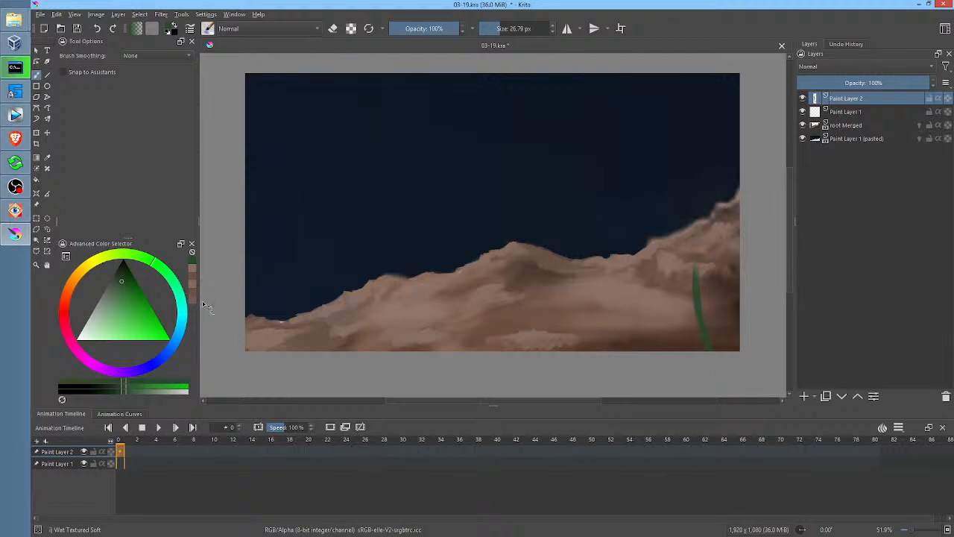
{"action": "left_click", "coordinate": [118, 272]}
{"action": "mouse_move", "coordinate": [691, 261]}
{"action": "left_mouse_down"}
{"action": "mouse_move", "coordinate": [696, 351]}
{"action": "mouse_move", "coordinate": [693, 261]}
{"action": "mouse_move", "coordinate": [714, 366]}
{"action": "left_mouse_up"}
{"action": "left_click_drag", "start_coordinate": [699, 309], "coordinate": [705, 350]}
{"action": "left_click_drag", "start_coordinate": [708, 289], "coordinate": [704, 332]}
{"action": "left_click_drag", "start_coordinate": [717, 273], "coordinate": [713, 338]}
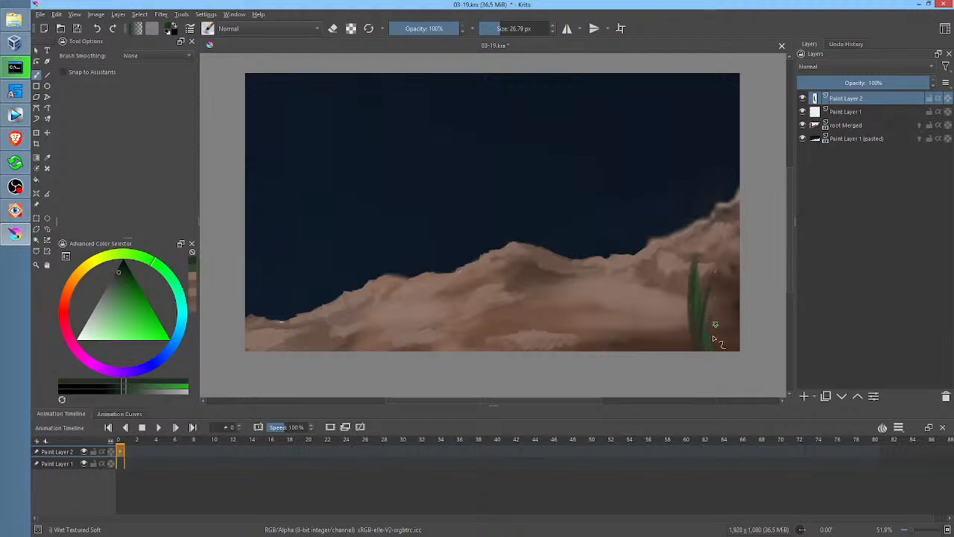
{"action": "left_click_drag", "start_coordinate": [678, 300], "coordinate": [691, 345]}
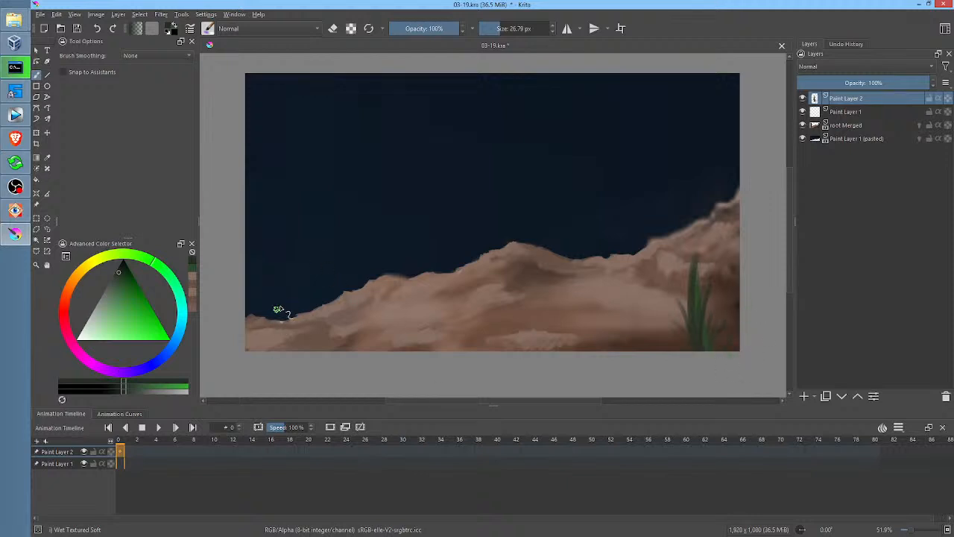
Step: Try painting green grass behind the ridge's left end on the Paint Layer 1 (pasted) layer, and undo it
{"action": "left_click", "coordinate": [843, 140]}
{"action": "mouse_move", "coordinate": [291, 322]}
{"action": "left_mouse_down"}
{"action": "mouse_move", "coordinate": [279, 297]}
{"action": "mouse_move", "coordinate": [303, 300]}
{"action": "left_mouse_up"}
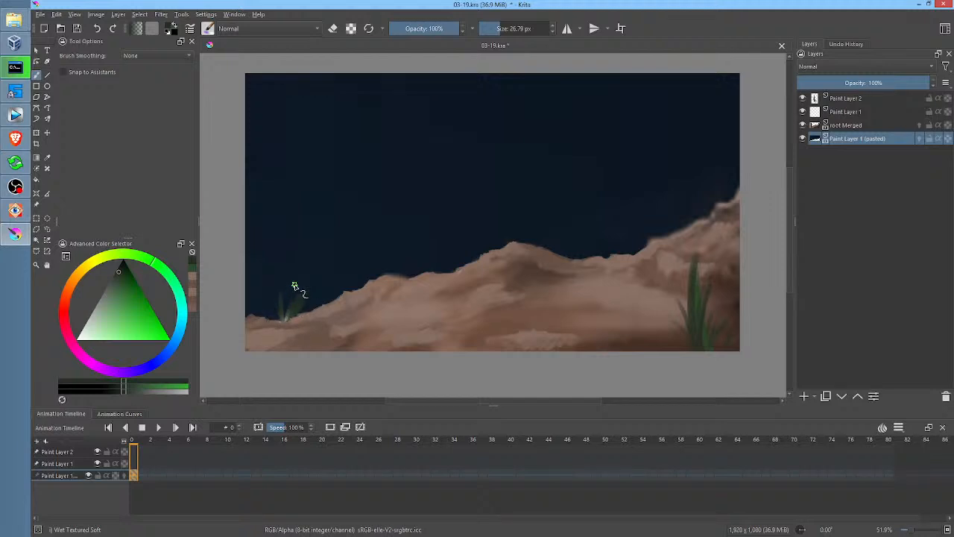
{"action": "key", "text": "ctrl+z"}
{"action": "key", "text": "ctrl+z"}
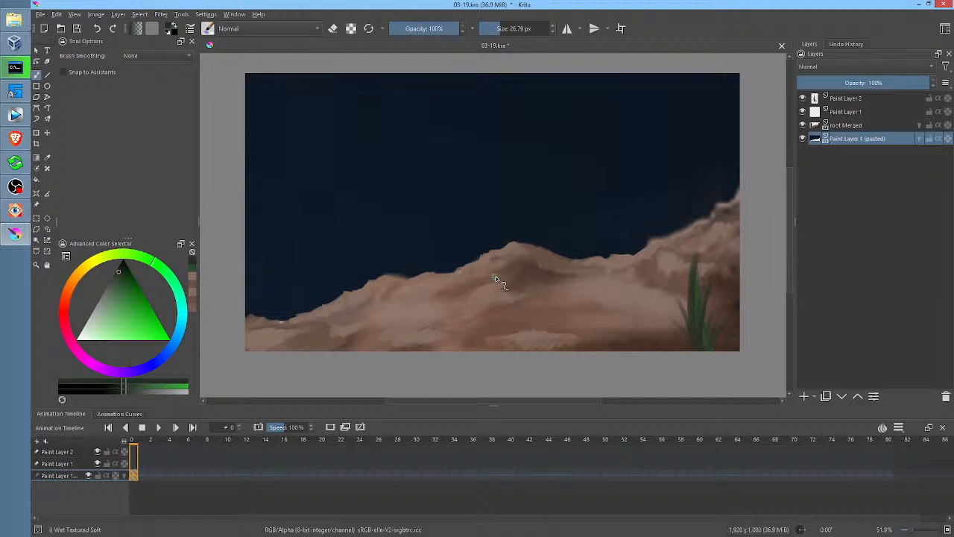
Step: Undo all the green grass strokes at the lower right of the terrain
{"action": "key", "text": "ctrl+z"}
{"action": "key", "text": "ctrl+z"}
{"action": "key", "text": "ctrl+z"}
{"action": "key", "text": "ctrl+z"}
{"action": "key", "text": "ctrl+z"}
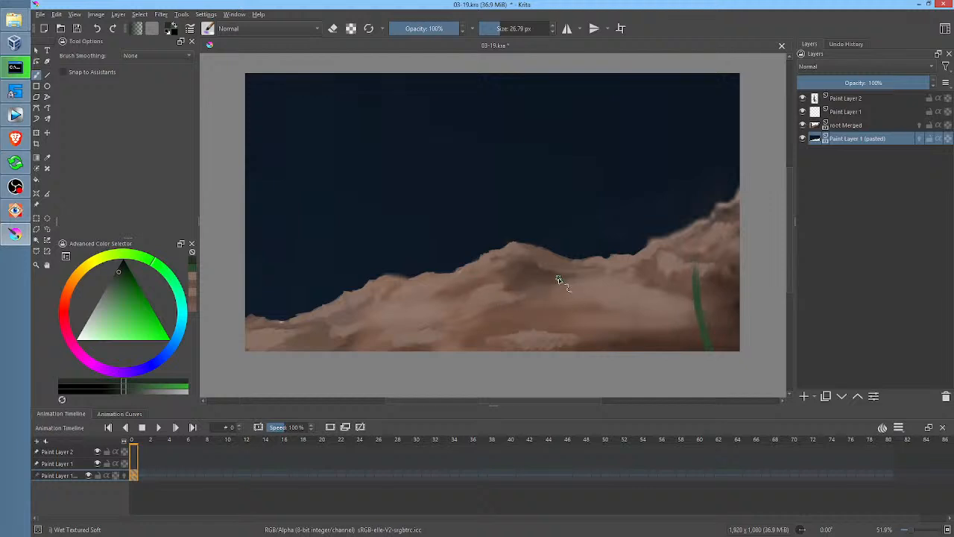
{"action": "key", "text": "ctrl+z"}
Step: Try painting a sampled brown on the right slope, and toggle the root Merged layer's visibility off and on
{"action": "left_click", "coordinate": [649, 289], "text": "ctrl"}
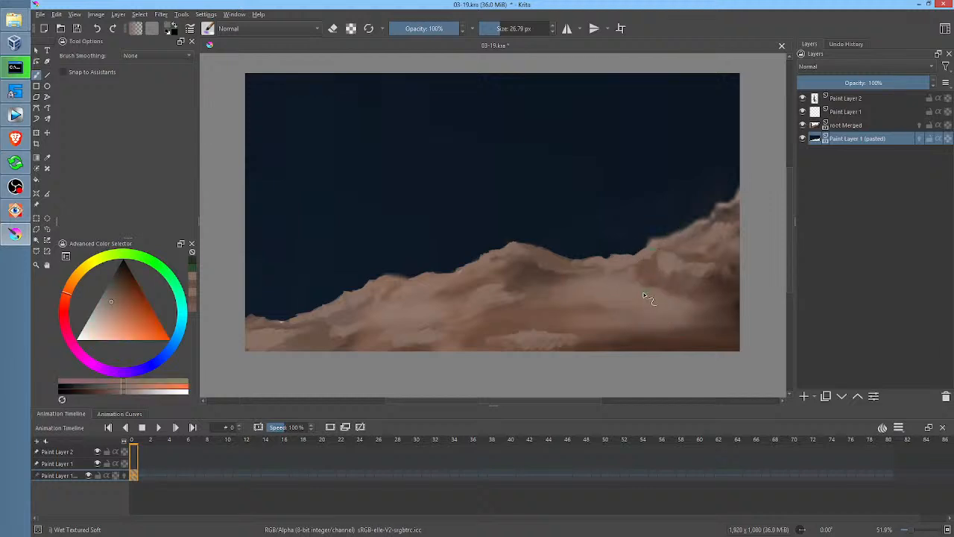
{"action": "left_click_drag", "start_coordinate": [652, 290], "coordinate": [671, 296]}
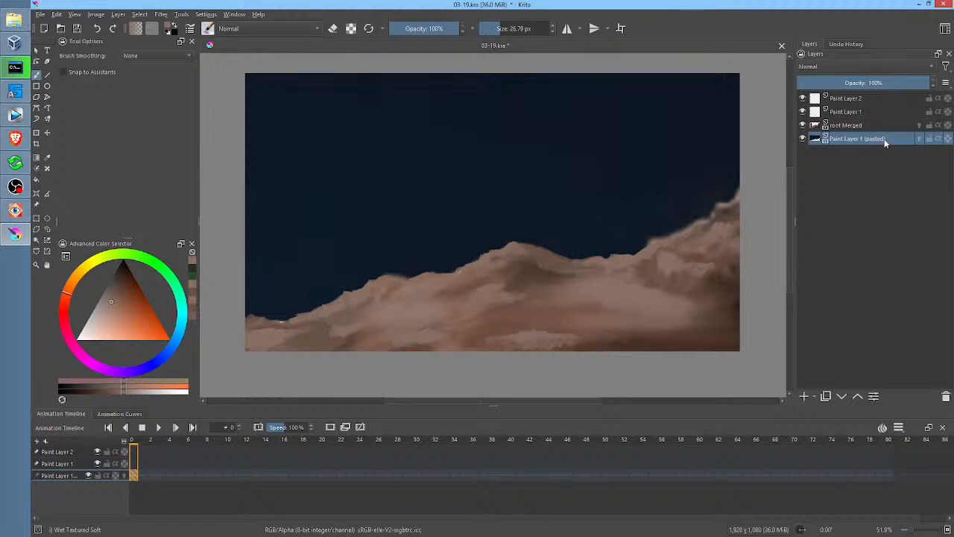
{"action": "left_click", "coordinate": [802, 125]}
{"action": "left_click", "coordinate": [802, 125]}
Step: On the root Merged layer, reshape the right slope's light and shadow areas with strokes in browns sampled from the terrain
{"action": "left_click", "coordinate": [853, 127]}
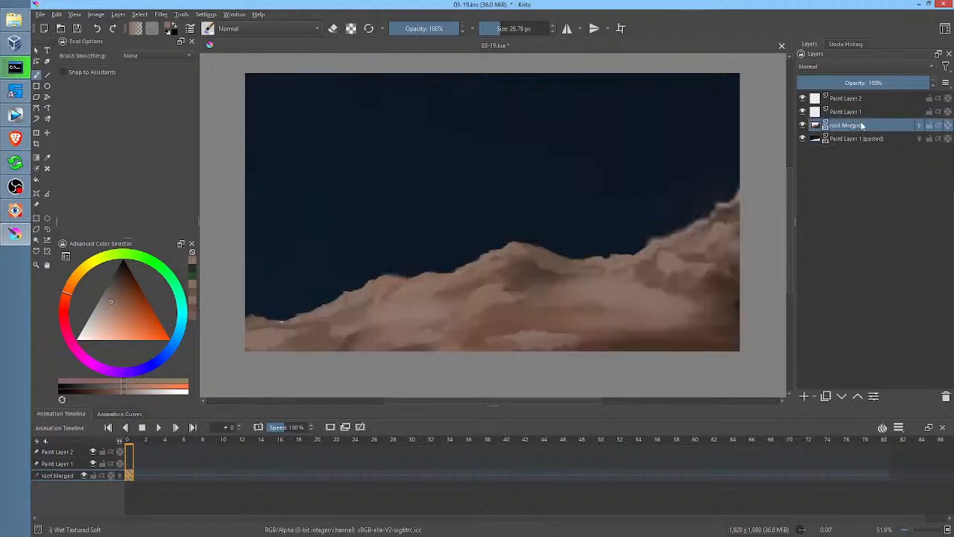
{"action": "left_click", "coordinate": [648, 291], "text": "ctrl"}
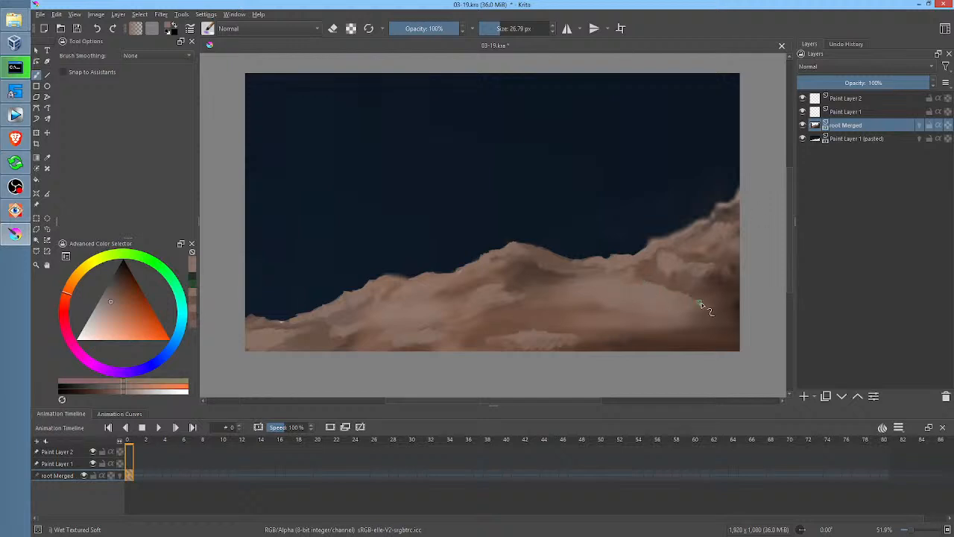
{"action": "left_click", "coordinate": [663, 274], "text": "ctrl"}
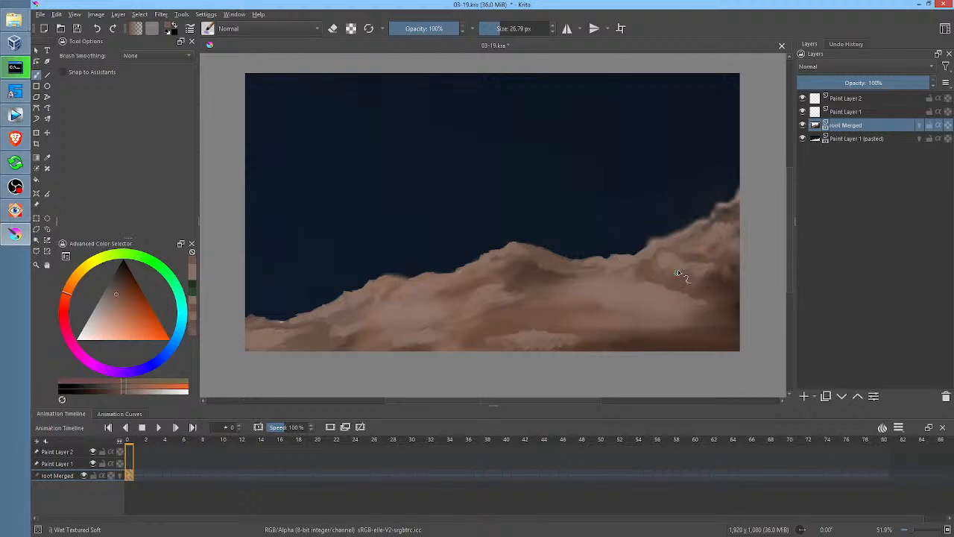
{"action": "left_click_drag", "start_coordinate": [707, 289], "coordinate": [721, 277]}
{"action": "left_click", "coordinate": [663, 261], "text": "ctrl"}
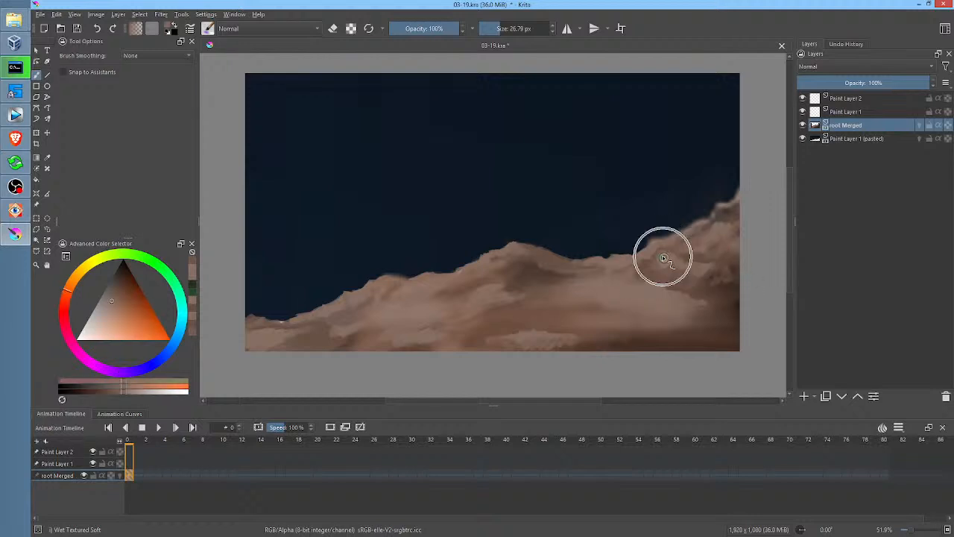
{"action": "left_click", "coordinate": [111, 303]}
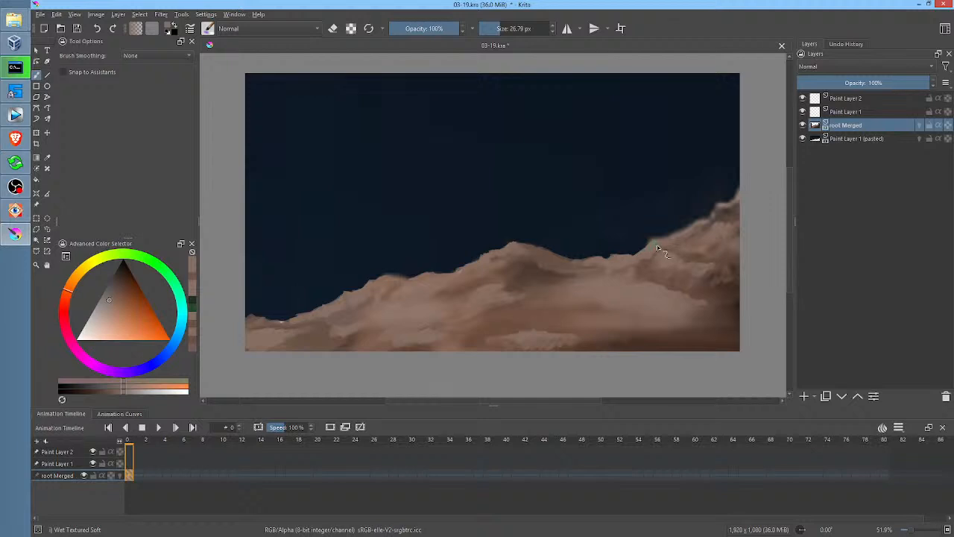
Step: Pick a pale greyish beige and paint highlights on the central peak, with the brush size reduced to 20.30 px
{"action": "left_click", "coordinate": [99, 308]}
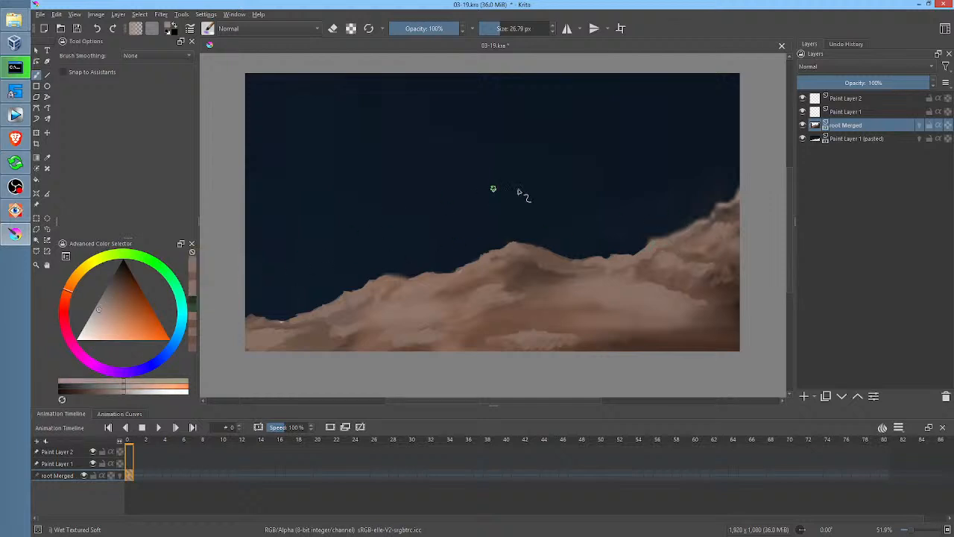
{"action": "left_click_drag", "start_coordinate": [514, 248], "coordinate": [509, 252]}
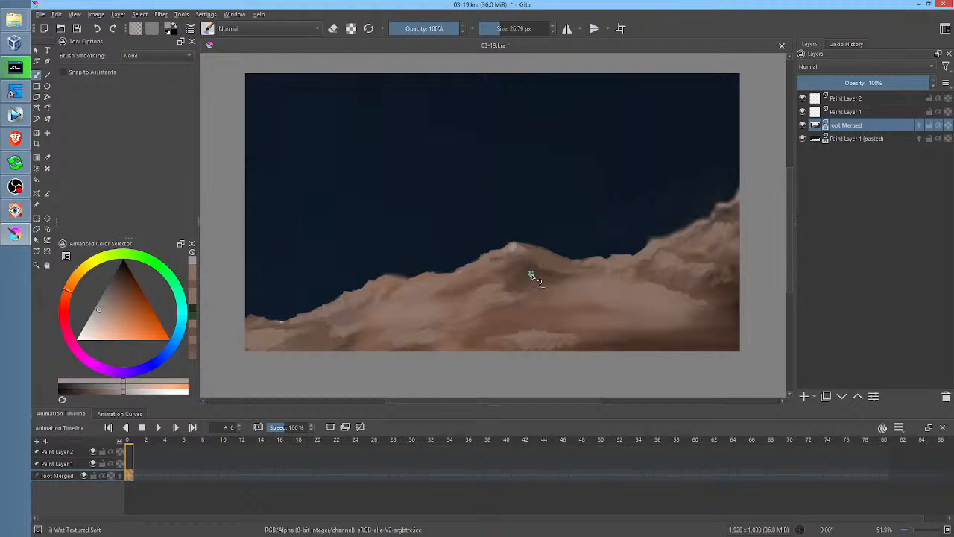
{"action": "mouse_move", "coordinate": [531, 275]}
{"action": "left_mouse_down", "text": "shift"}
{"action": "mouse_move", "coordinate": [526, 285]}
{"action": "mouse_move", "coordinate": [634, 179]}
{"action": "left_mouse_up", "text": "shift"}
{"action": "key", "text": "1"}
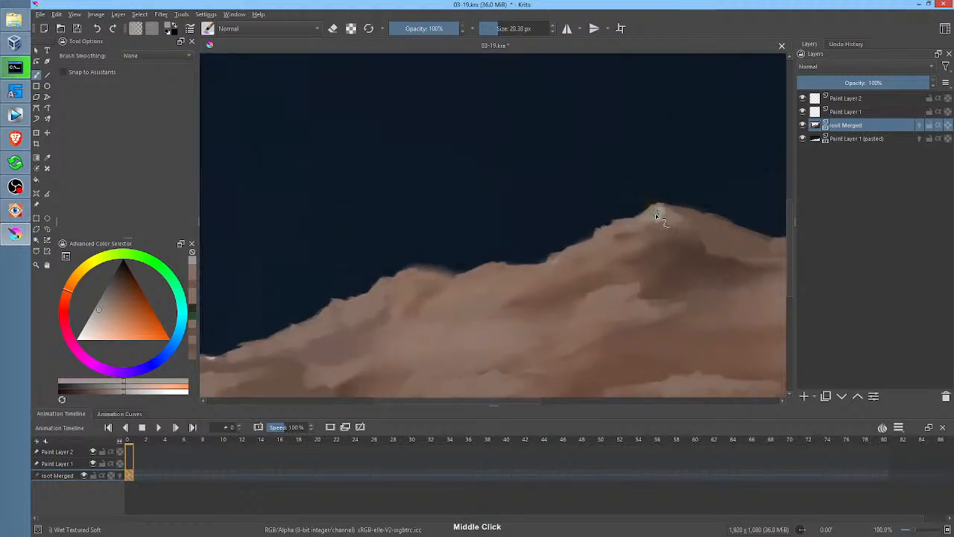
{"action": "mouse_move", "coordinate": [656, 216]}
{"action": "left_mouse_down"}
{"action": "mouse_move", "coordinate": [640, 218]}
{"action": "mouse_move", "coordinate": [679, 200]}
{"action": "mouse_move", "coordinate": [664, 213]}
{"action": "mouse_move", "coordinate": [686, 228]}
{"action": "mouse_move", "coordinate": [671, 227]}
{"action": "left_mouse_up"}
{"action": "left_click_drag", "start_coordinate": [608, 241], "coordinate": [664, 237]}
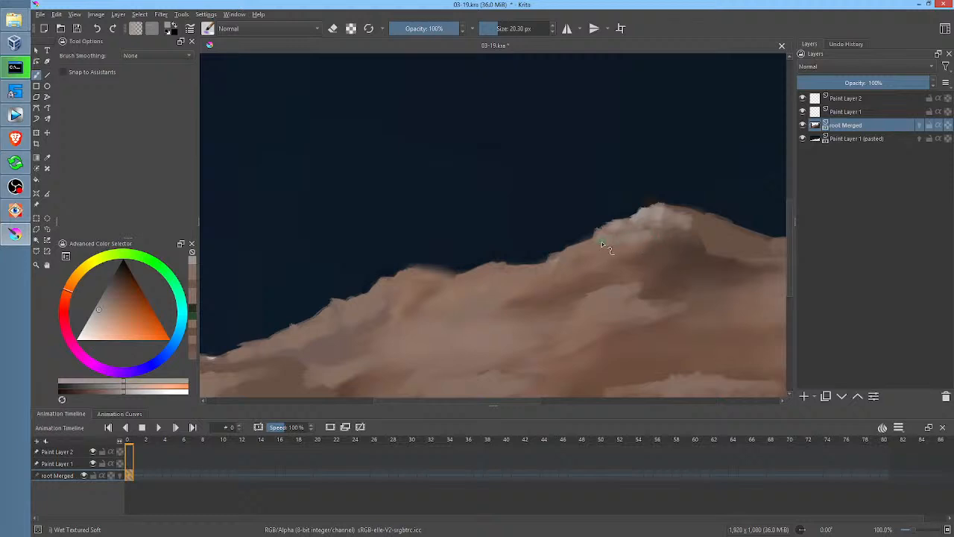
Step: Reduce the brush to 13.94 px and extend the highlights down the ridge left of the peak, blending them with a lightened sampled brown
{"action": "mouse_move", "coordinate": [613, 245]}
{"action": "left_mouse_down", "text": "shift"}
{"action": "mouse_move", "coordinate": [606, 214]}
{"action": "mouse_move", "coordinate": [552, 261]}
{"action": "mouse_move", "coordinate": [602, 240]}
{"action": "left_mouse_up", "text": "shift"}
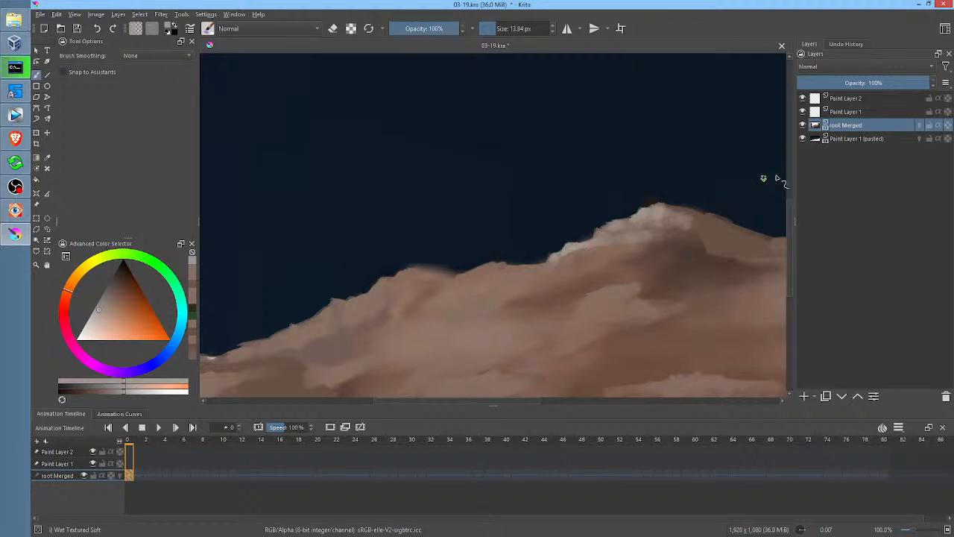
{"action": "left_click", "coordinate": [483, 287], "text": "ctrl"}
{"action": "left_click_drag", "start_coordinate": [113, 307], "coordinate": [108, 308]}
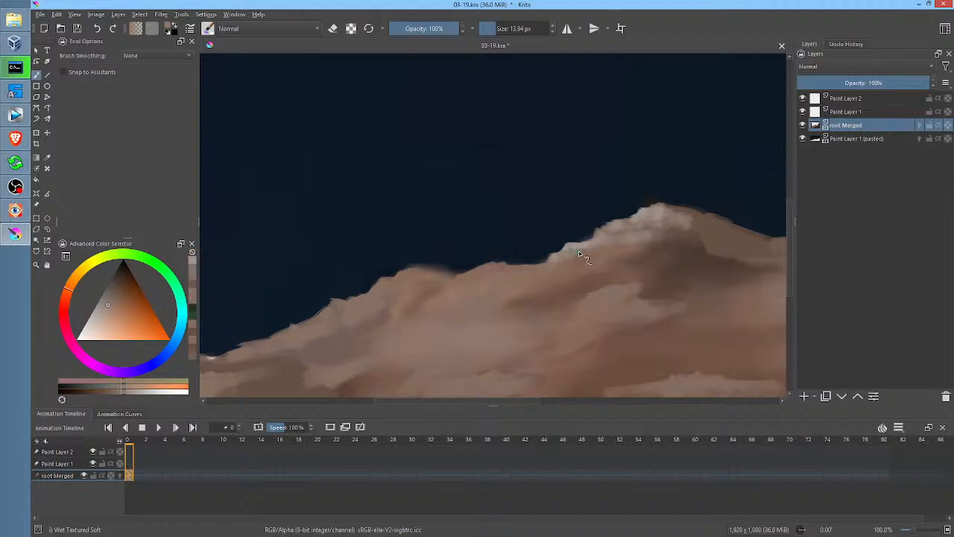
{"action": "left_click_drag", "start_coordinate": [582, 255], "coordinate": [624, 237]}
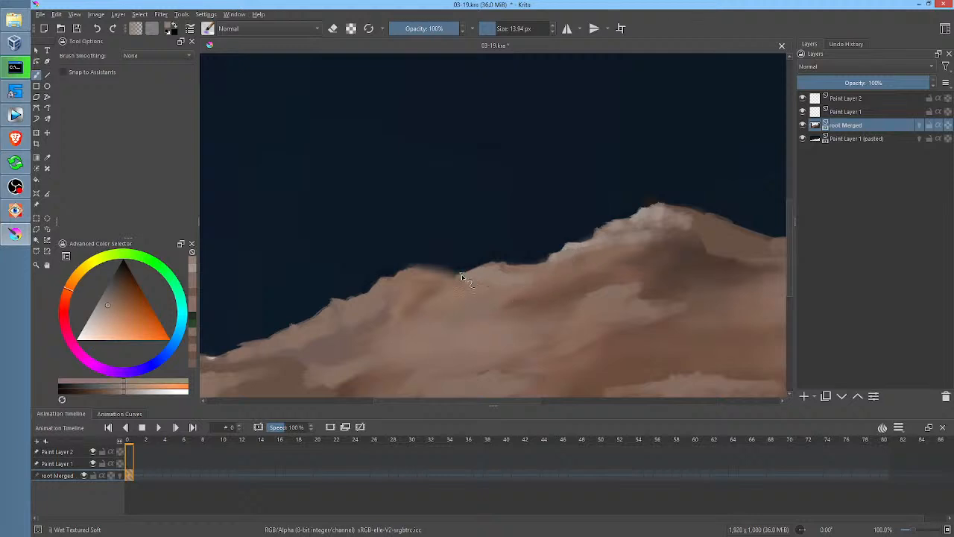
Step: Refine the left ridge's edge and add lighter rock texture down to the central slope using browns sampled from the terrain
{"action": "left_click", "coordinate": [398, 287], "text": "ctrl"}
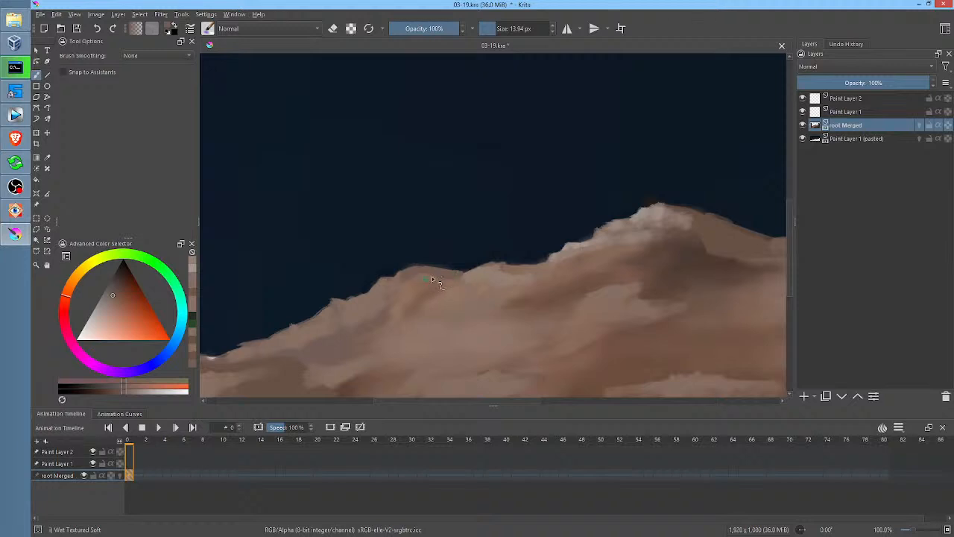
{"action": "left_click", "coordinate": [484, 270], "text": "ctrl"}
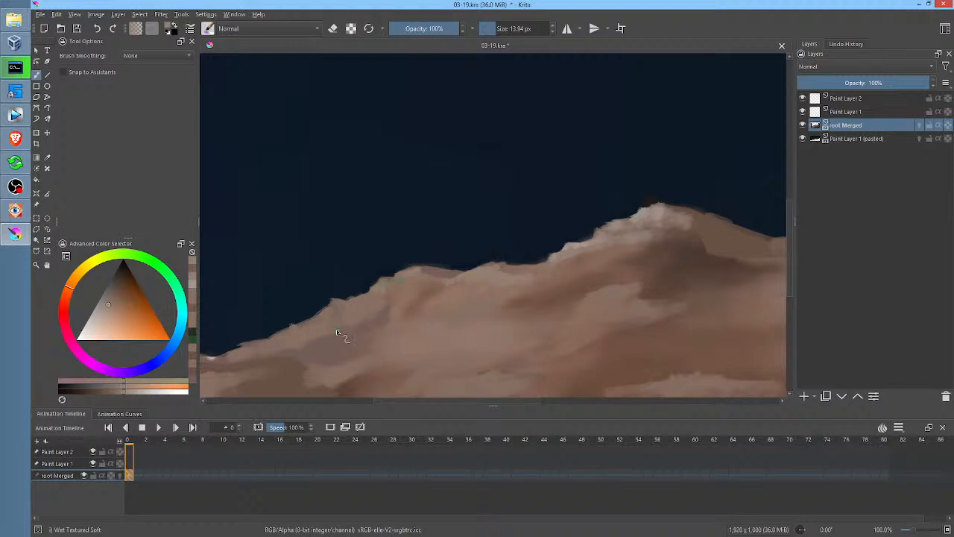
{"action": "left_click", "coordinate": [107, 307]}
{"action": "left_click_drag", "start_coordinate": [398, 292], "coordinate": [414, 296]}
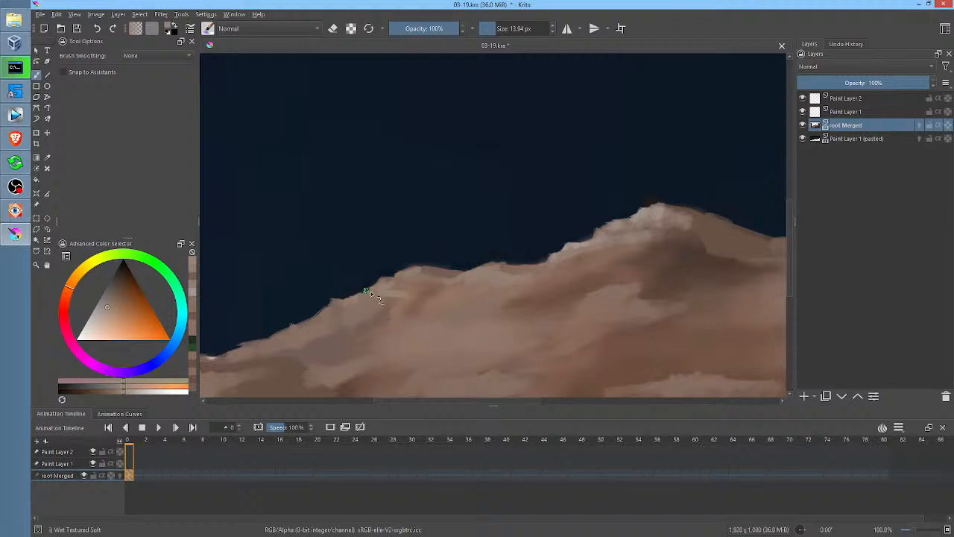
{"action": "left_click_drag", "start_coordinate": [462, 311], "coordinate": [486, 293]}
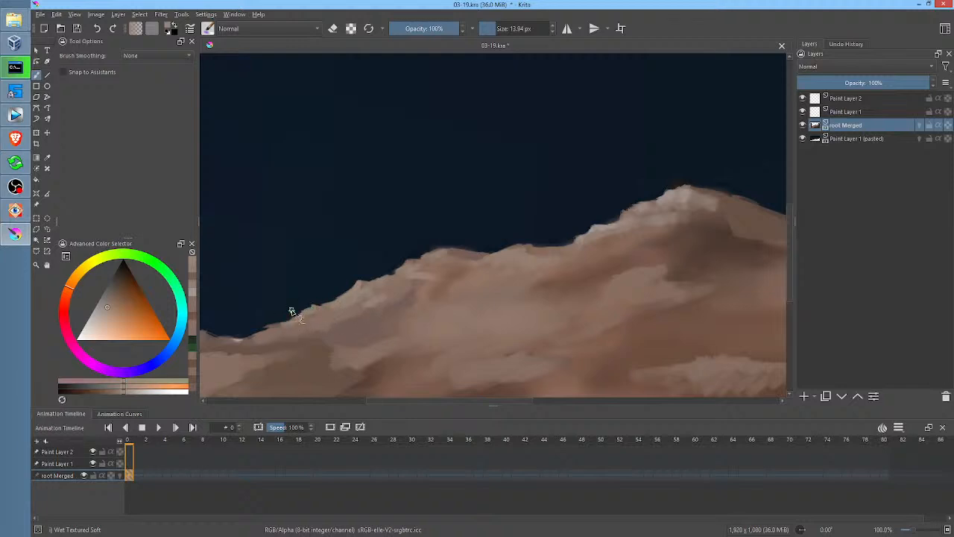
{"action": "left_click_drag", "start_coordinate": [627, 261], "coordinate": [563, 268]}
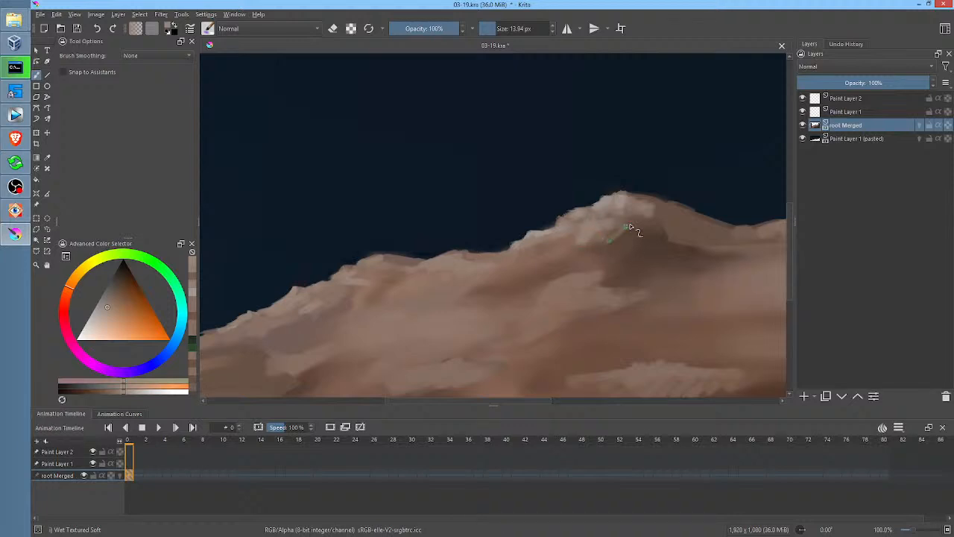
Step: Paint a light rock facet on the central peak's shaded side and shape its surrounding shadow with browns sampled from the terrain
{"action": "left_click_drag", "start_coordinate": [629, 227], "coordinate": [603, 246]}
{"action": "left_click", "coordinate": [623, 247], "text": "ctrl"}
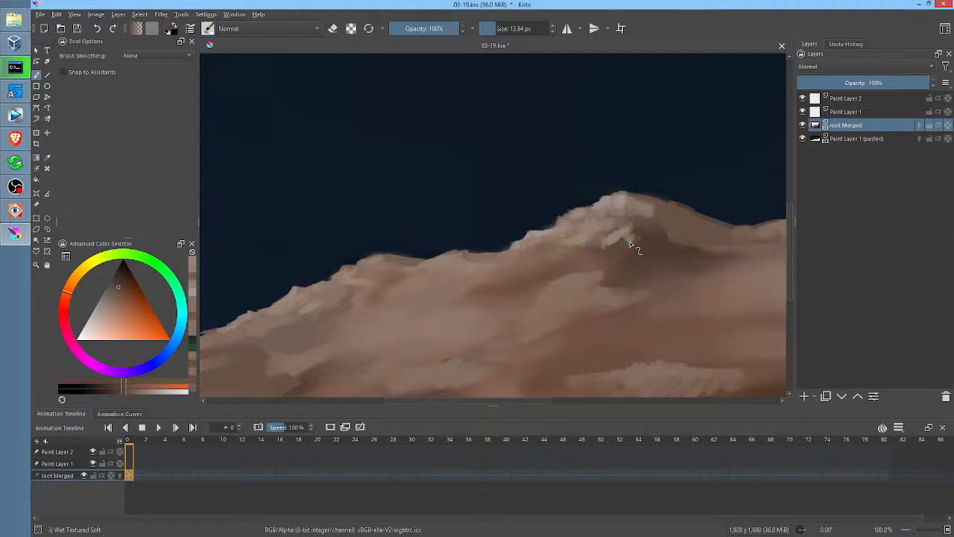
{"action": "left_click_drag", "start_coordinate": [632, 232], "coordinate": [625, 237]}
{"action": "mouse_move", "coordinate": [593, 244]}
{"action": "left_mouse_down"}
{"action": "mouse_move", "coordinate": [617, 224]}
{"action": "mouse_move", "coordinate": [671, 222]}
{"action": "mouse_move", "coordinate": [636, 212]}
{"action": "left_mouse_up"}
{"action": "left_click", "coordinate": [673, 216], "text": "ctrl"}
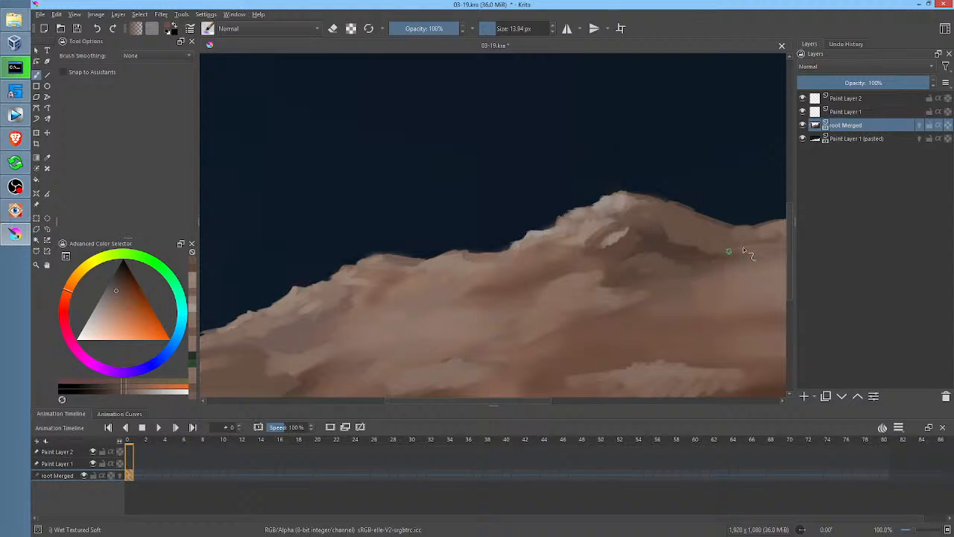
Step: Define the ridge edge and rock texture in the saddle between the central peak and right slope with a sampled brown
{"action": "middle_click", "coordinate": [710, 269]}
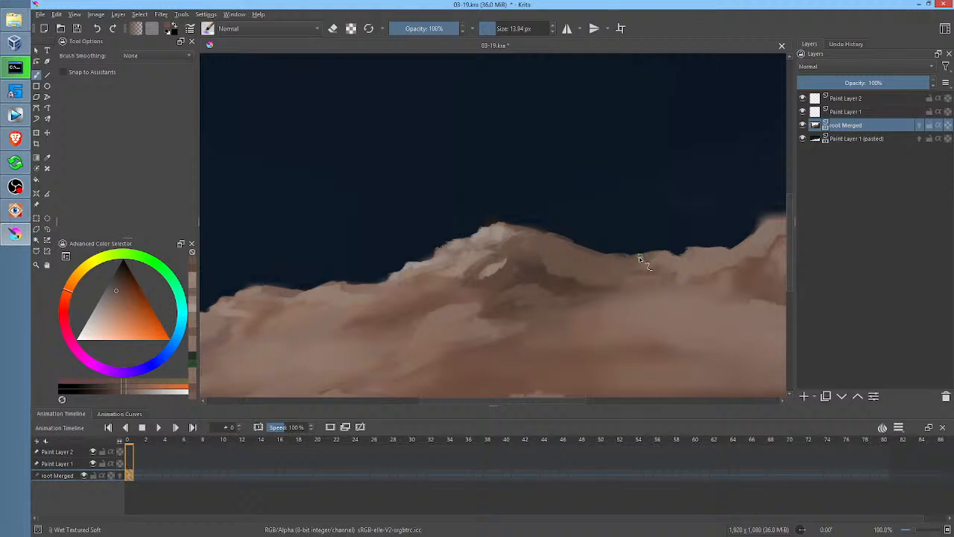
{"action": "left_click", "coordinate": [698, 259], "text": "ctrl"}
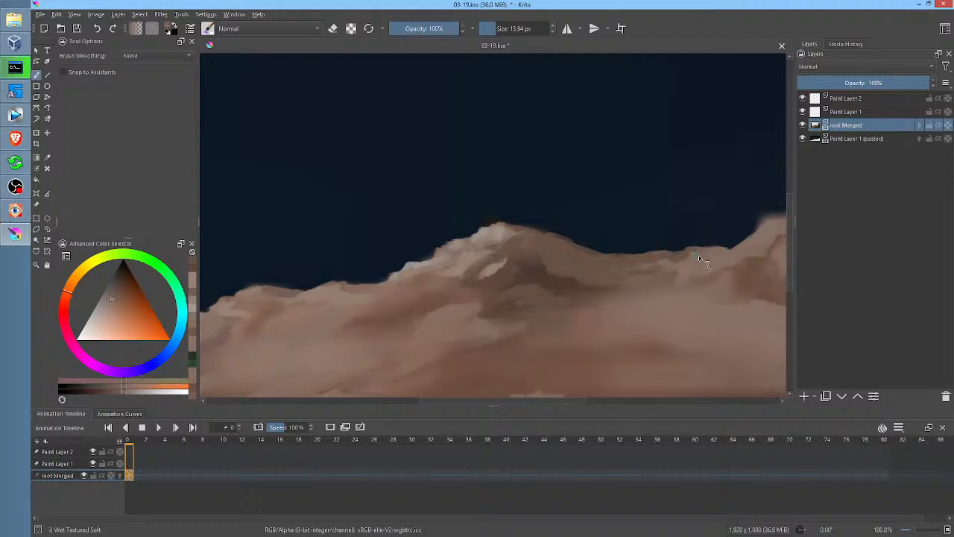
{"action": "left_click", "coordinate": [704, 253]}
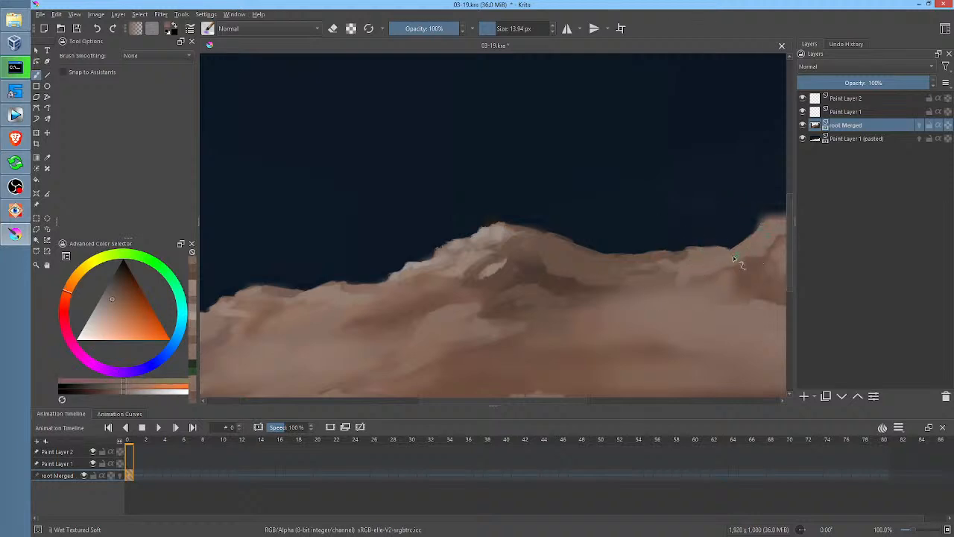
Step: Sharpen the blurry upper edge of the right slope and add small rocky bumps using browns sampled from the terrain
{"action": "left_click_drag", "start_coordinate": [733, 259], "coordinate": [533, 304]}
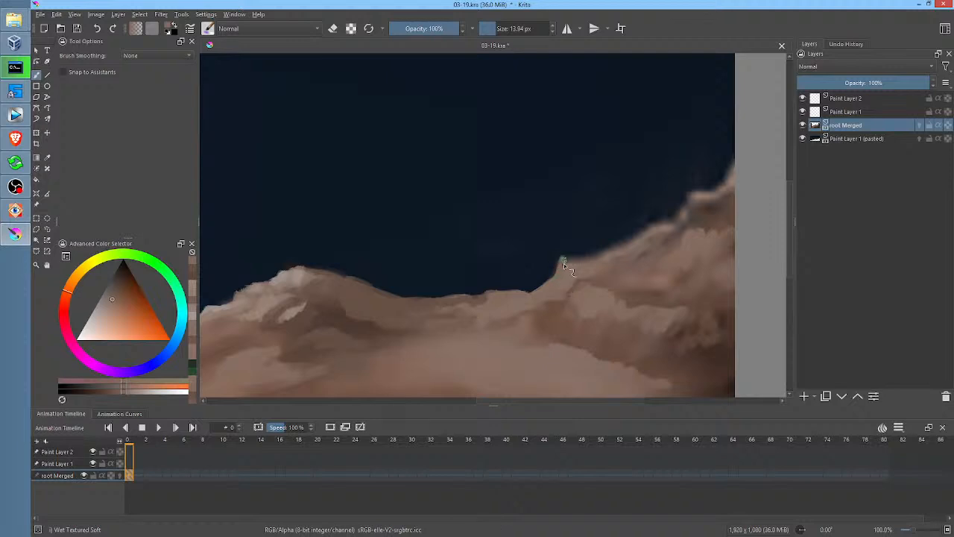
{"action": "left_click_drag", "start_coordinate": [564, 263], "coordinate": [574, 264]}
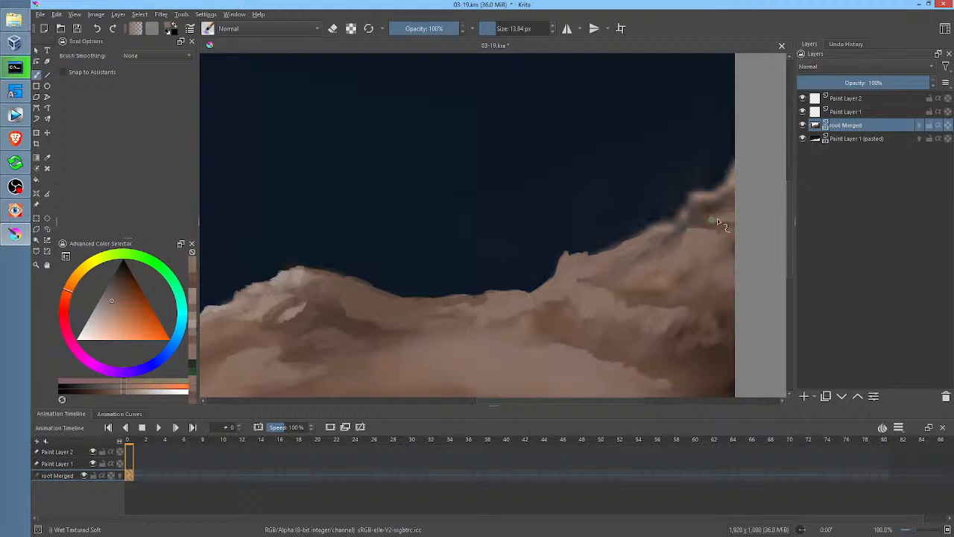
{"action": "mouse_move", "coordinate": [713, 220]}
{"action": "left_mouse_down"}
{"action": "mouse_move", "coordinate": [746, 206]}
{"action": "mouse_move", "coordinate": [718, 187]}
{"action": "mouse_move", "coordinate": [743, 162]}
{"action": "left_mouse_up"}
{"action": "left_click", "coordinate": [702, 196], "text": "ctrl"}
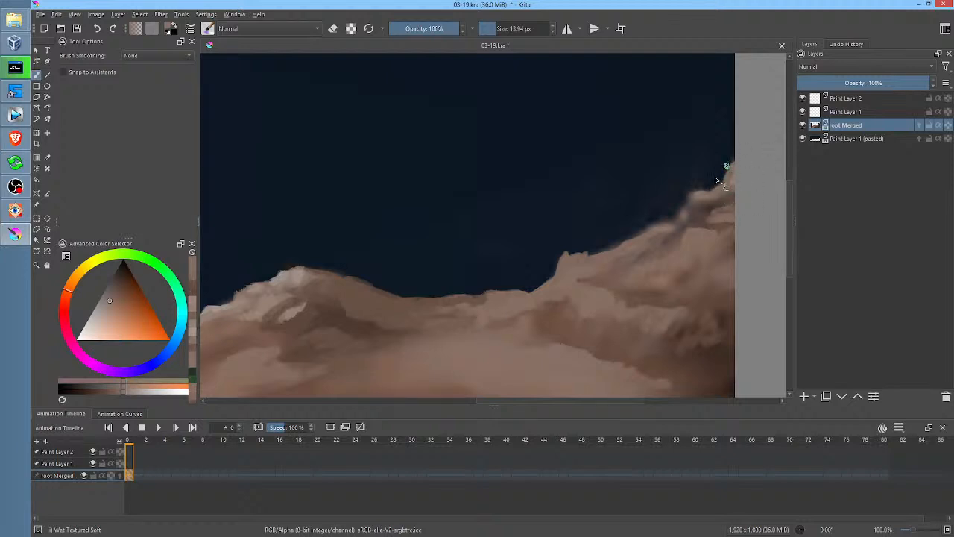
{"action": "left_click_drag", "start_coordinate": [651, 228], "coordinate": [659, 229]}
Step: Pick a lighter greyish beige and paint highlights along the right slope's ridge and on top of the central peak
{"action": "left_click", "coordinate": [109, 303]}
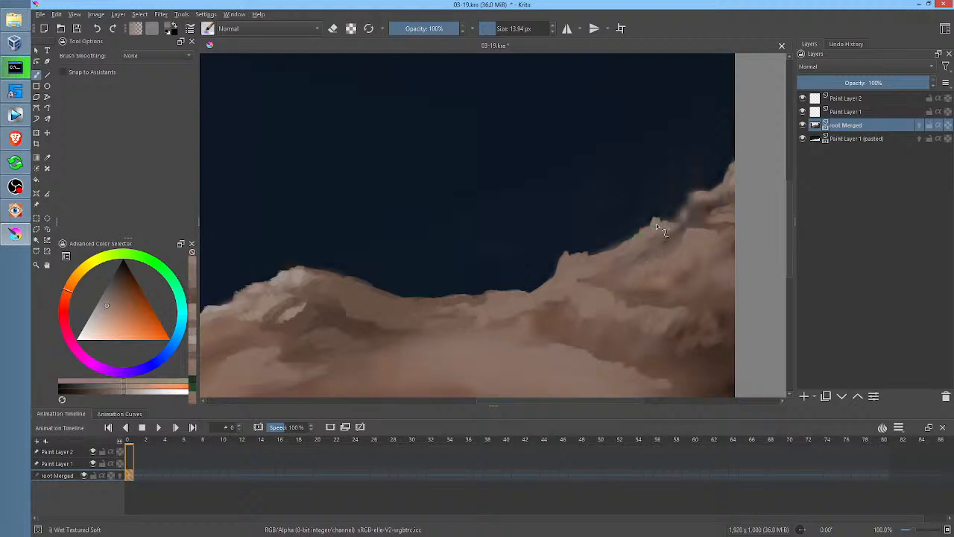
{"action": "left_click", "coordinate": [102, 308]}
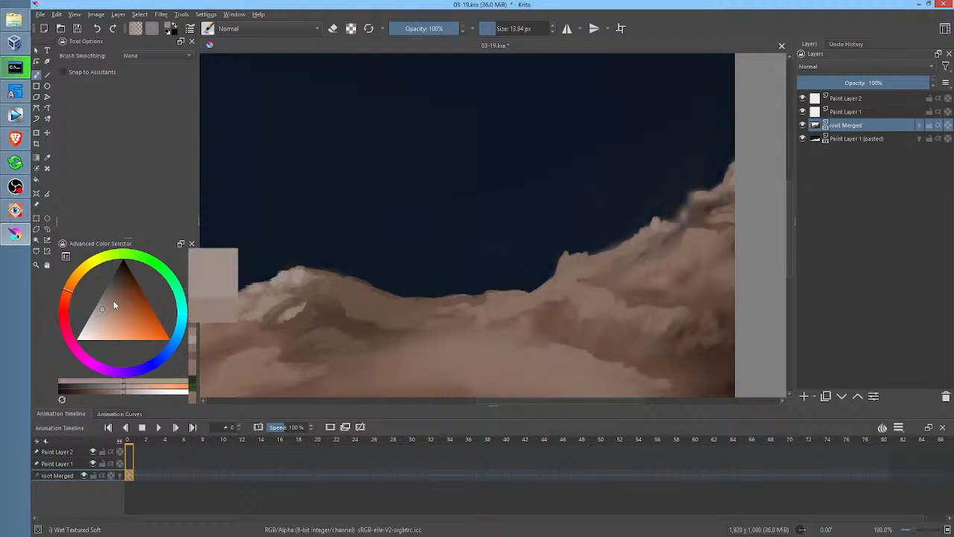
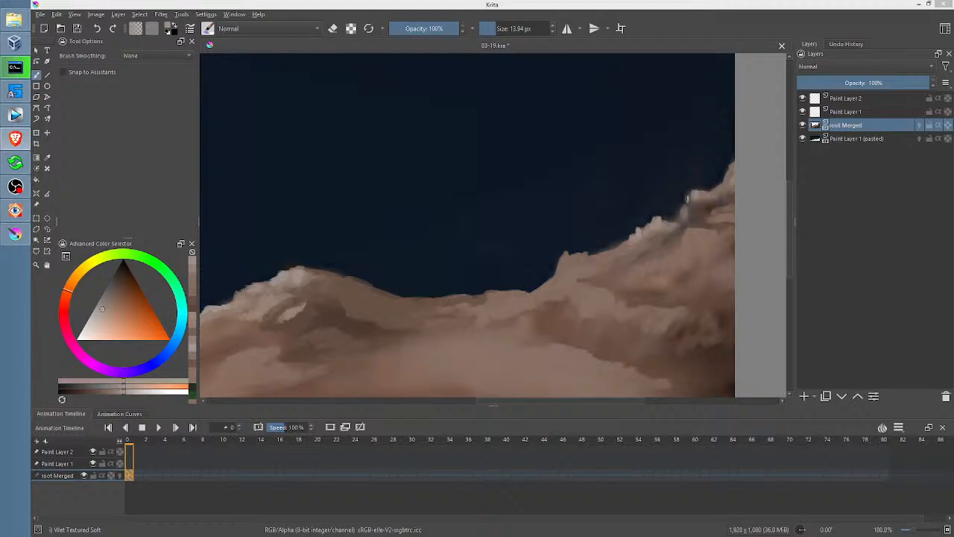
{"action": "left_click_drag", "start_coordinate": [311, 269], "coordinate": [321, 281]}
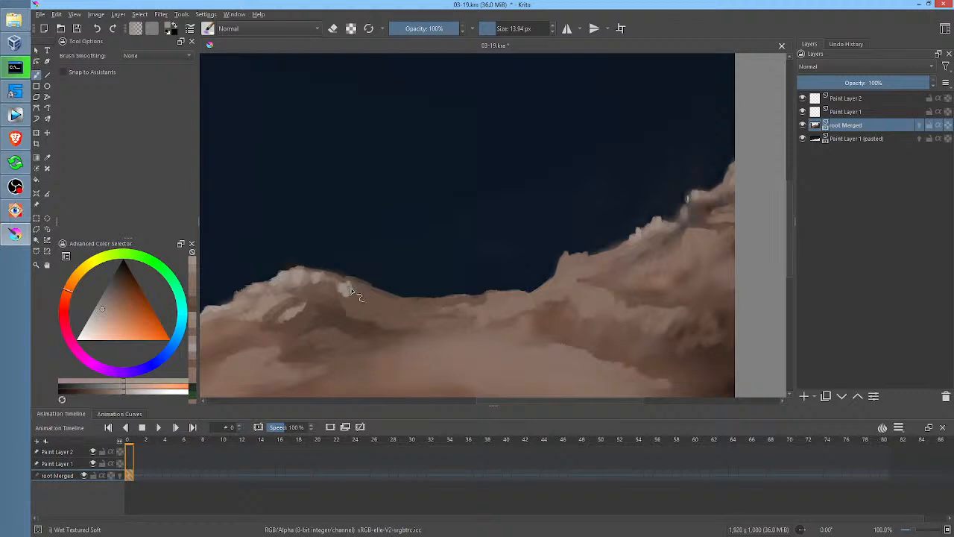
{"action": "left_click", "coordinate": [348, 290]}
Step: Blend the highlight on the central peak's right side and form a small bump on the saddle using sampled browns
{"action": "middle_click", "coordinate": [494, 331]}
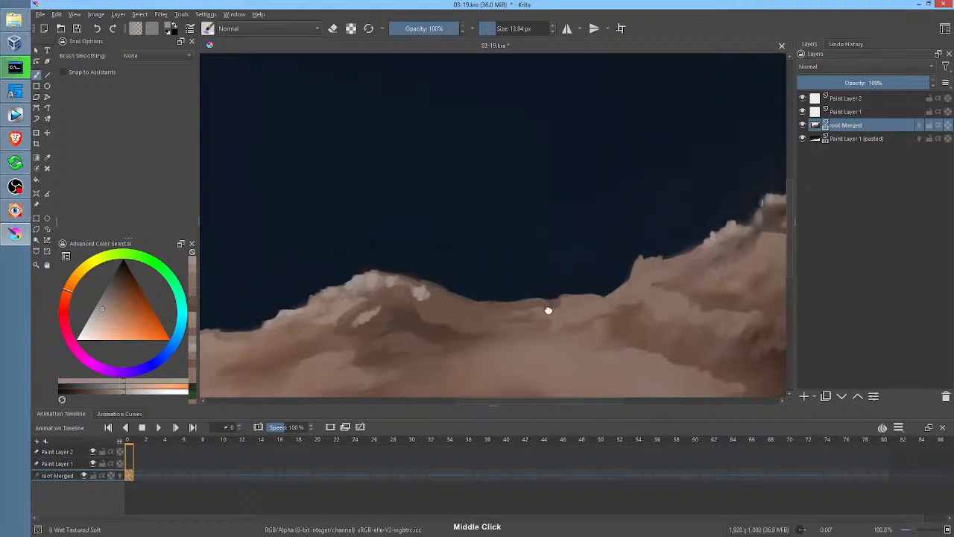
{"action": "left_click", "coordinate": [434, 306], "text": "ctrl"}
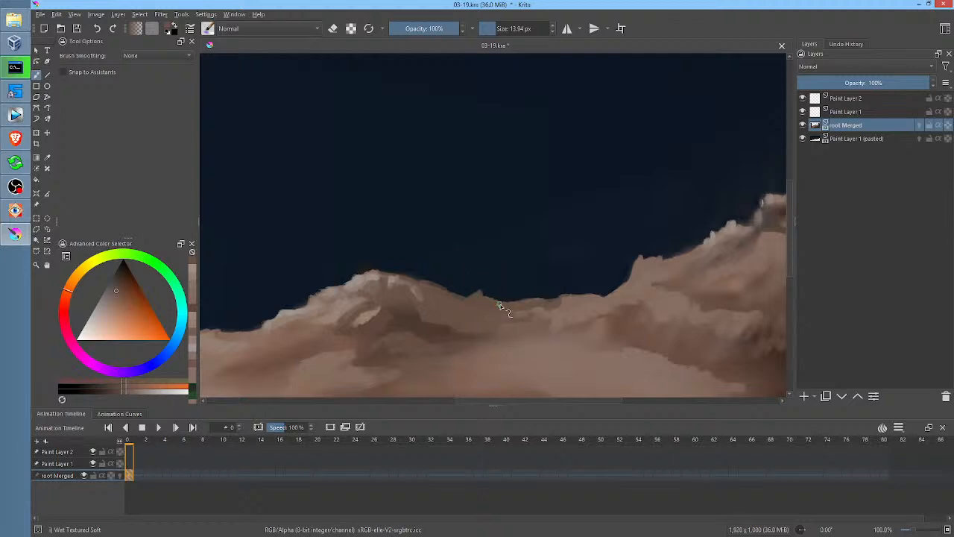
{"action": "left_click", "coordinate": [571, 303], "text": "ctrl"}
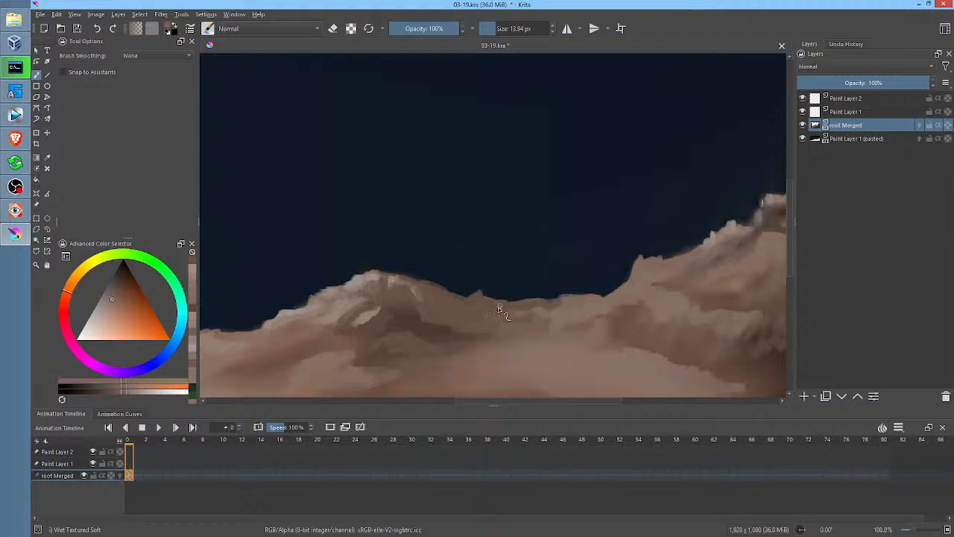
{"action": "left_click_drag", "start_coordinate": [480, 296], "coordinate": [494, 301]}
{"action": "left_click_drag", "start_coordinate": [536, 333], "coordinate": [505, 324]}
Step: Sample the pale ridge highlight and paint it on the rocky outcrop at the foot of the right slope
{"action": "left_click", "coordinate": [689, 252], "text": "ctrl"}
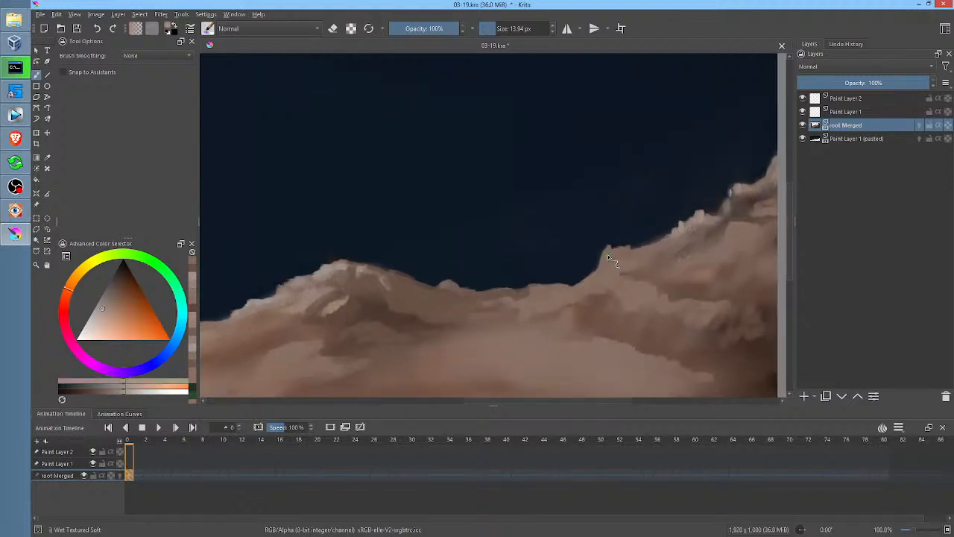
{"action": "mouse_move", "coordinate": [605, 256]}
{"action": "left_mouse_down"}
{"action": "mouse_move", "coordinate": [591, 278]}
{"action": "mouse_move", "coordinate": [613, 259]}
{"action": "left_mouse_up"}
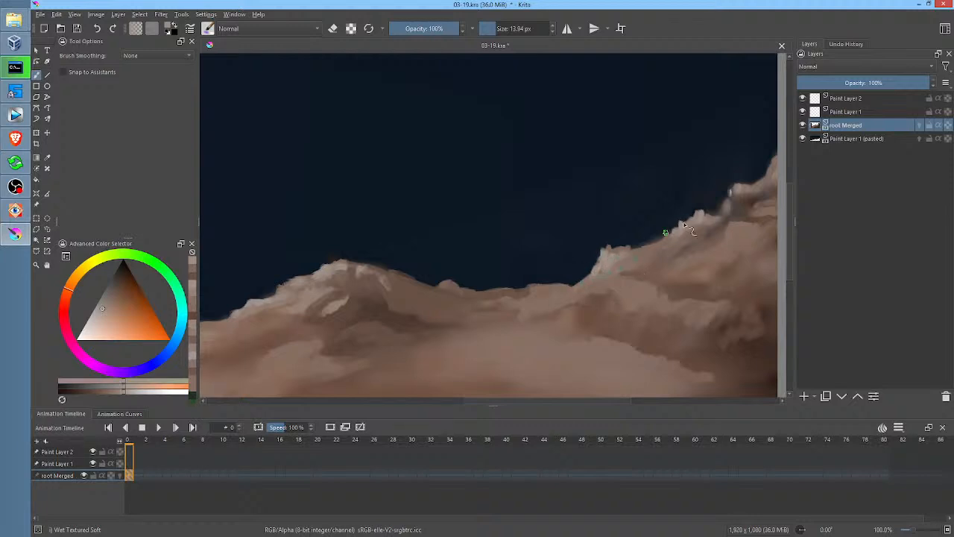
{"action": "left_click_drag", "start_coordinate": [561, 319], "coordinate": [511, 358]}
Step: Paint pale highlights along the ridge left of the central peak and across the left slope with a sampled greyish beige
{"action": "left_click_drag", "start_coordinate": [618, 307], "coordinate": [741, 245]}
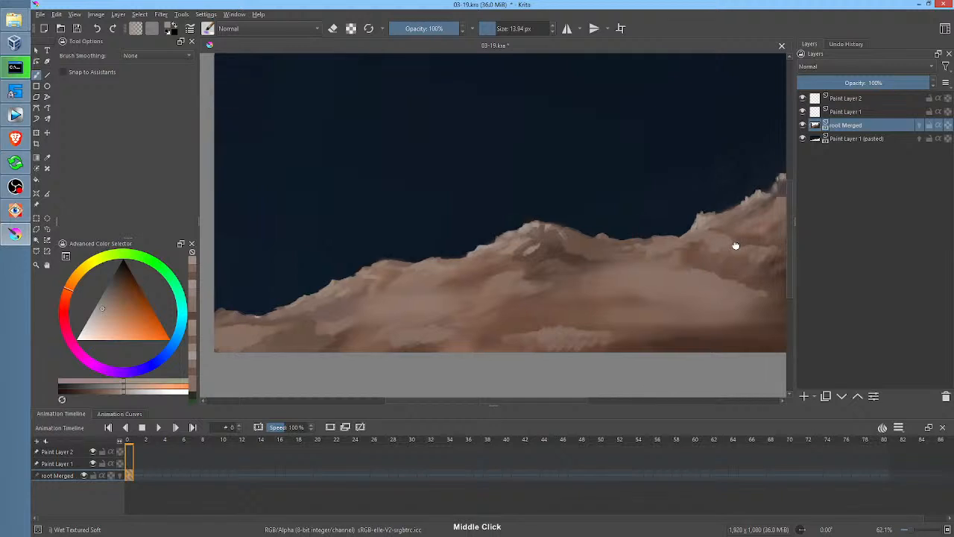
{"action": "left_click_drag", "start_coordinate": [616, 241], "coordinate": [585, 258]}
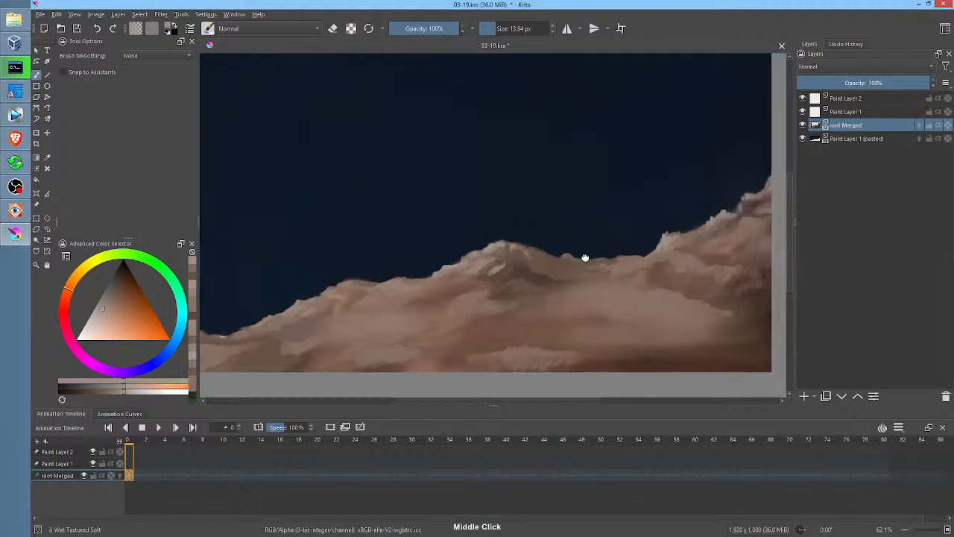
{"action": "left_click", "coordinate": [450, 270], "text": "ctrl"}
{"action": "mouse_move", "coordinate": [393, 285]}
{"action": "left_mouse_down"}
{"action": "mouse_move", "coordinate": [383, 285]}
{"action": "mouse_move", "coordinate": [398, 288]}
{"action": "left_mouse_up"}
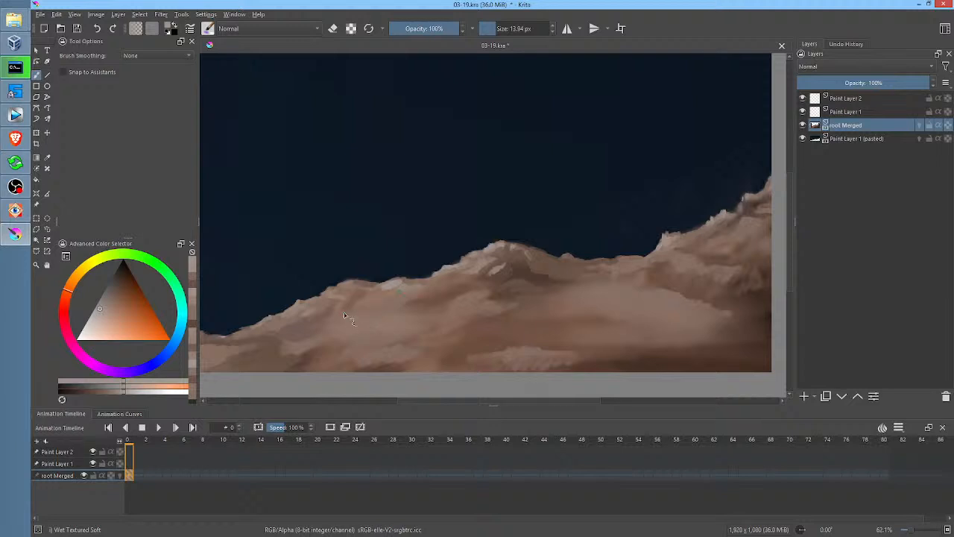
{"action": "left_click_drag", "start_coordinate": [360, 327], "coordinate": [375, 322]}
{"action": "left_click_drag", "start_coordinate": [511, 289], "coordinate": [624, 276]}
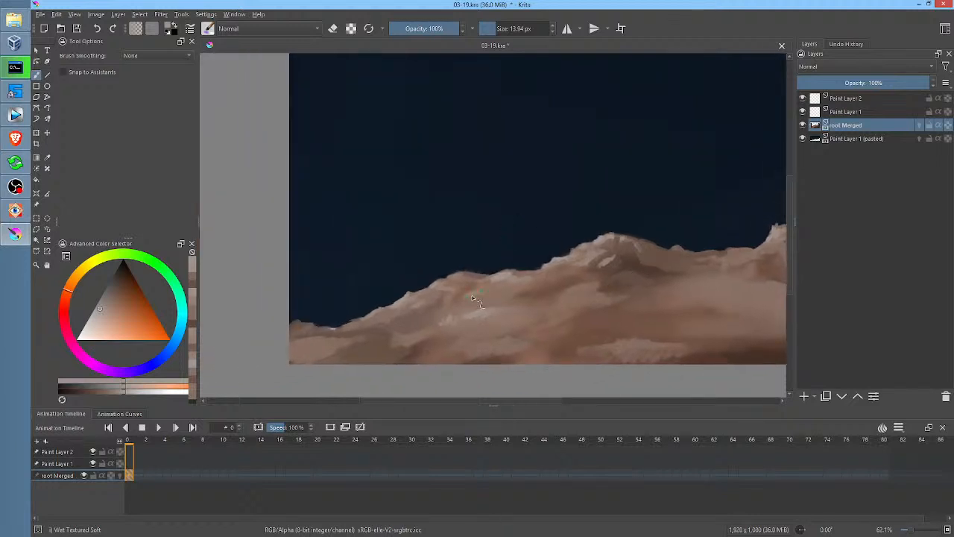
{"action": "left_click_drag", "start_coordinate": [466, 297], "coordinate": [494, 292]}
Step: Add pale highlight strokes to the rock faces of the right slope below its ridge
{"action": "left_click_drag", "start_coordinate": [708, 279], "coordinate": [535, 326]}
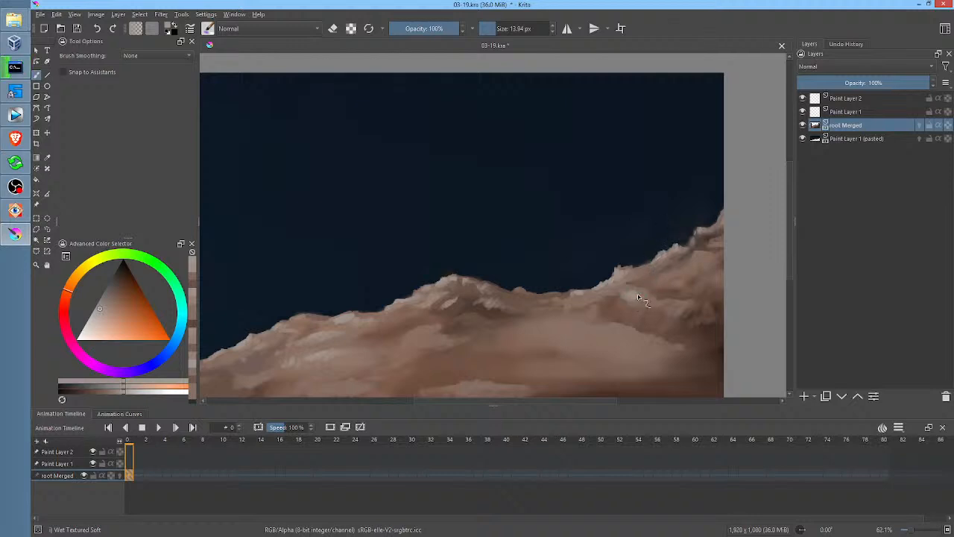
{"action": "left_click_drag", "start_coordinate": [674, 293], "coordinate": [574, 313]}
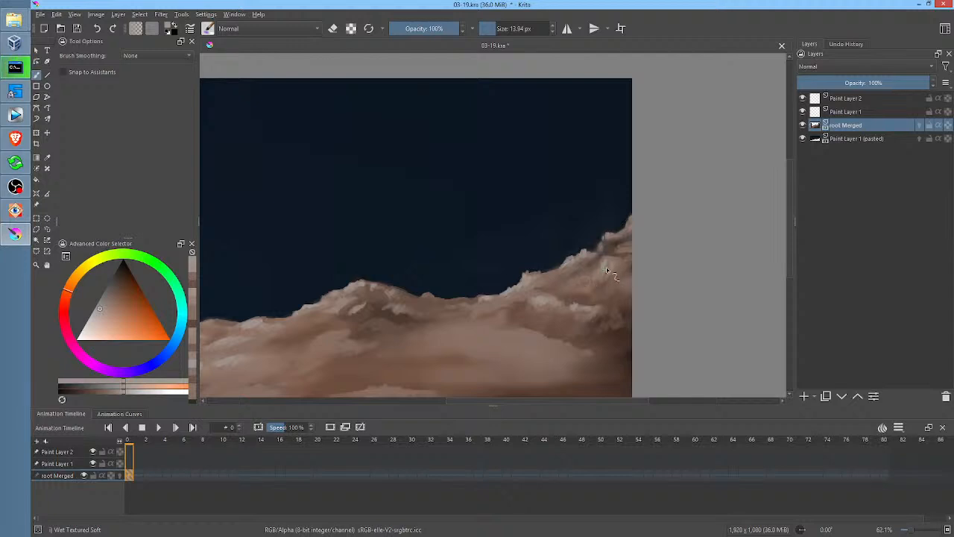
{"action": "left_click_drag", "start_coordinate": [549, 336], "coordinate": [591, 305]}
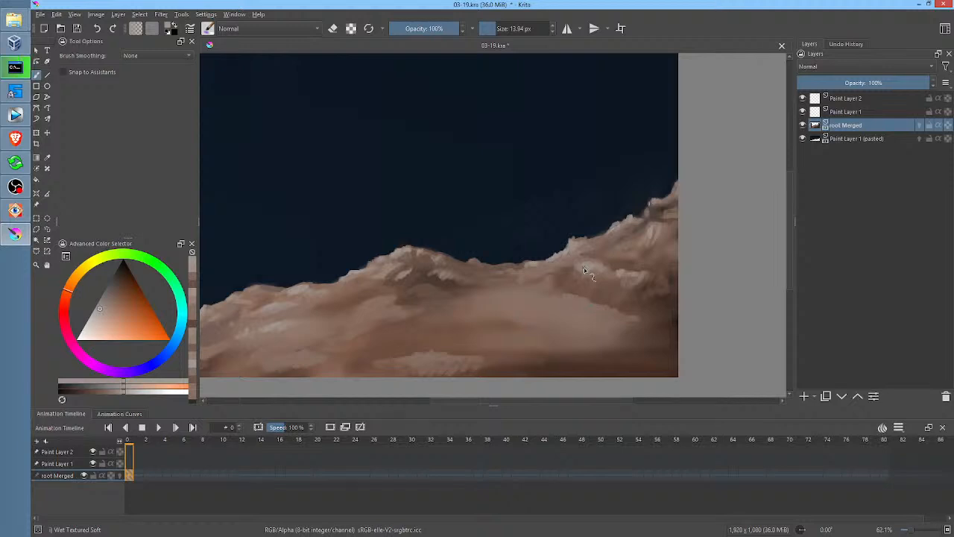
Step: Paint light rock texture on the slope below the saddle and soften it with sampled mid browns
{"action": "mouse_move", "coordinate": [560, 305]}
{"action": "left_mouse_down"}
{"action": "mouse_move", "coordinate": [586, 308]}
{"action": "mouse_move", "coordinate": [545, 304]}
{"action": "left_mouse_up"}
{"action": "middle_click", "coordinate": [547, 288]}
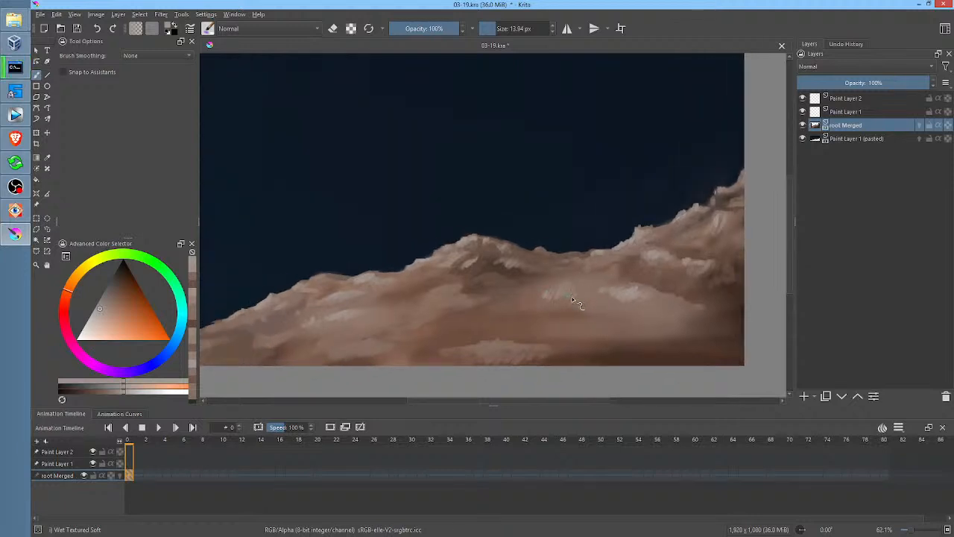
{"action": "mouse_move", "coordinate": [556, 291]}
{"action": "left_mouse_down"}
{"action": "mouse_move", "coordinate": [545, 298]}
{"action": "mouse_move", "coordinate": [576, 285]}
{"action": "left_mouse_up"}
{"action": "left_click", "coordinate": [551, 322], "text": "ctrl"}
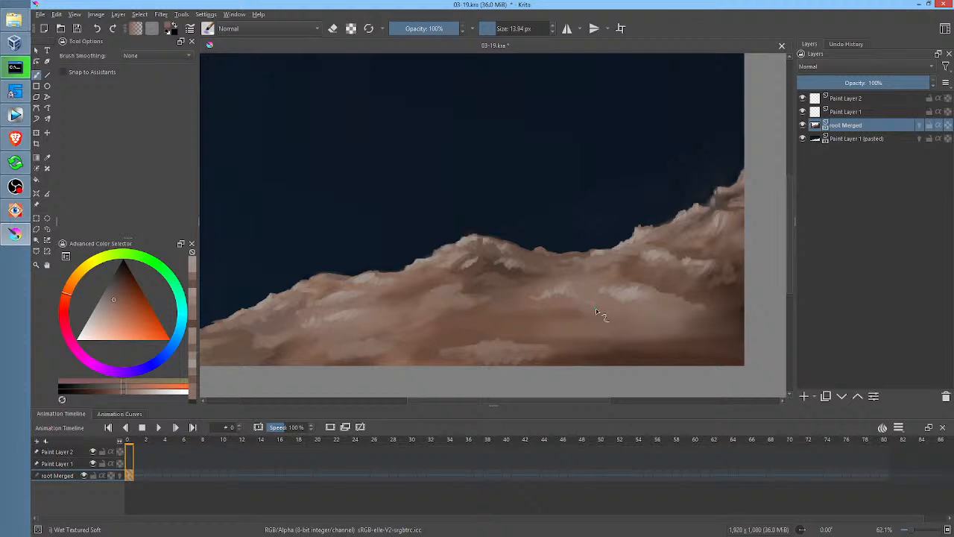
{"action": "left_click", "coordinate": [586, 279], "text": "ctrl"}
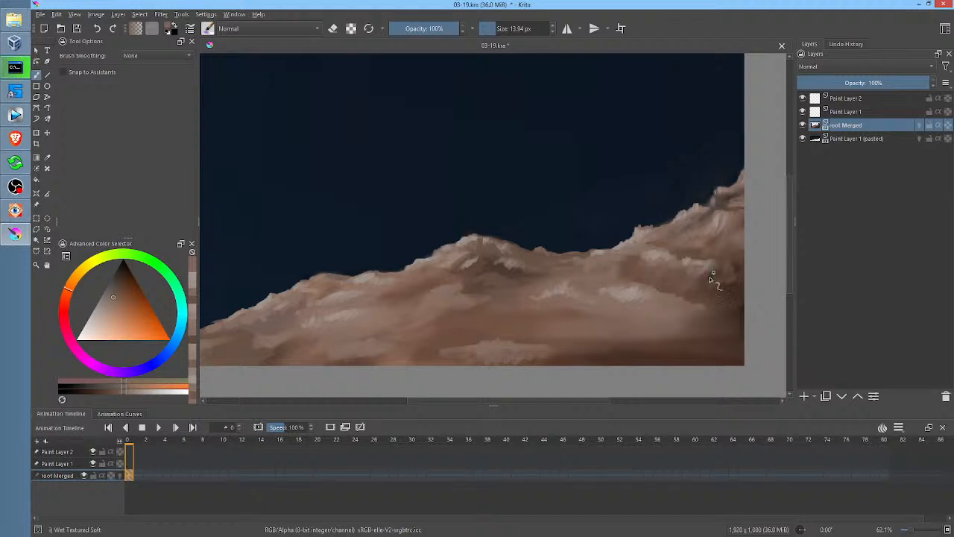
Step: Blend and extend the highlights on the lower right slope using light and mid browns sampled from the terrain
{"action": "left_click_drag", "start_coordinate": [713, 273], "coordinate": [583, 302]}
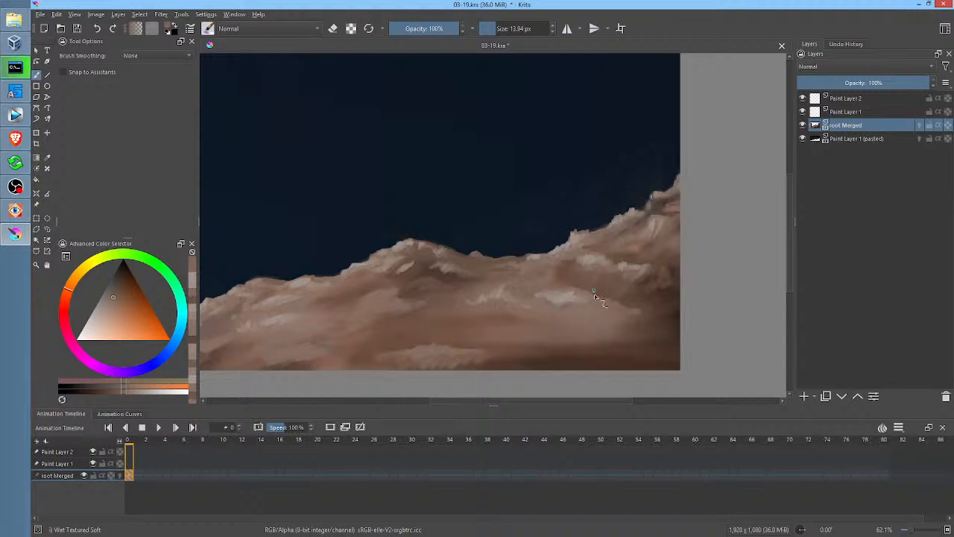
{"action": "left_click", "coordinate": [574, 298], "text": "ctrl"}
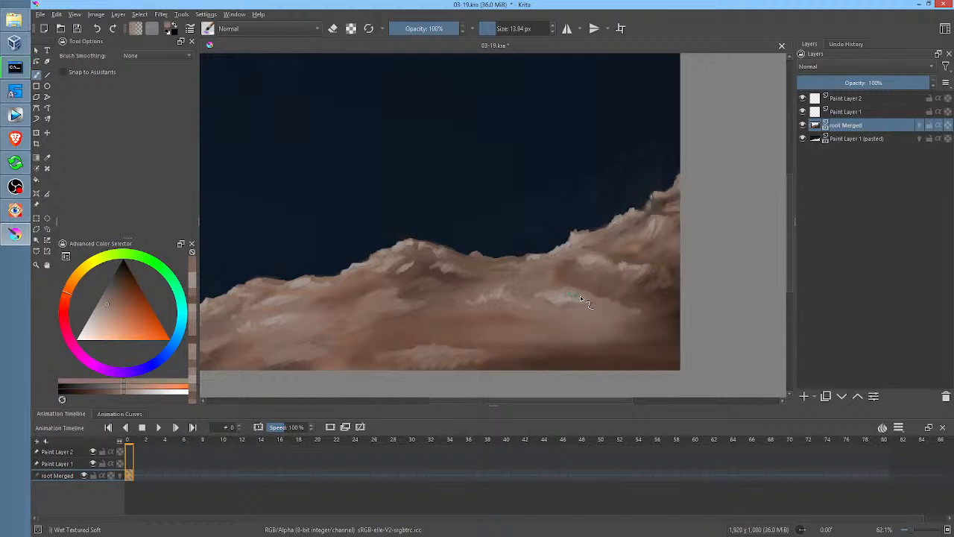
{"action": "left_click_drag", "start_coordinate": [580, 295], "coordinate": [613, 300]}
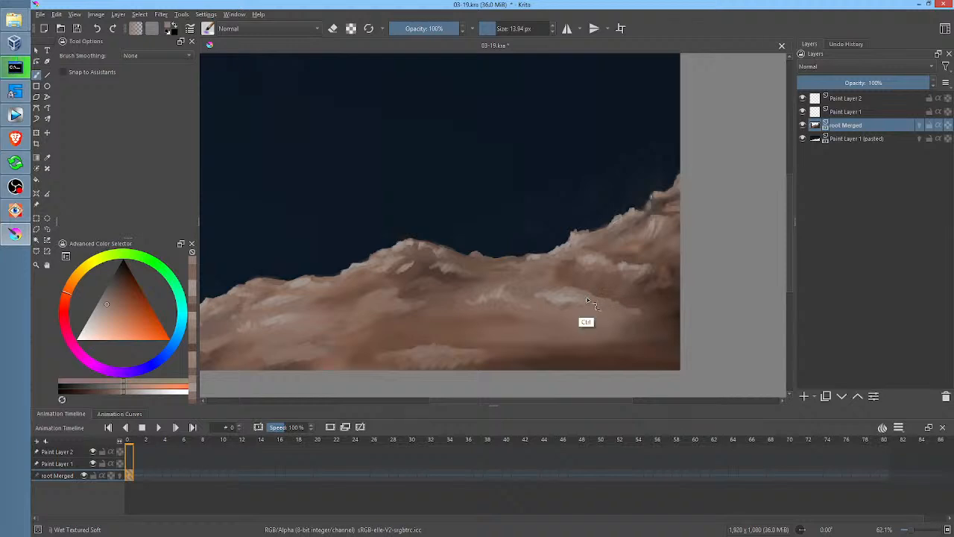
{"action": "left_click", "coordinate": [588, 299], "text": "ctrl"}
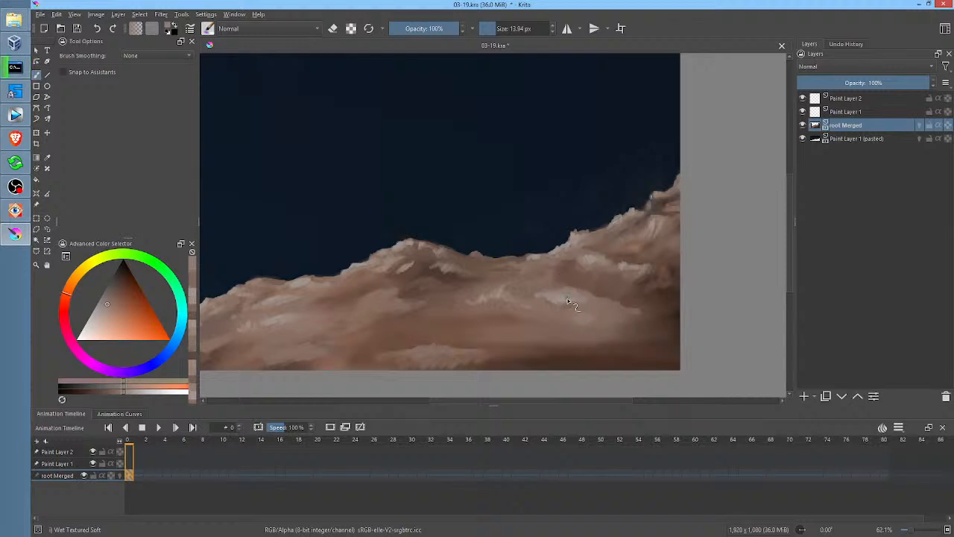
{"action": "left_click", "coordinate": [585, 326], "text": "ctrl"}
{"action": "left_click_drag", "start_coordinate": [589, 322], "coordinate": [611, 328]}
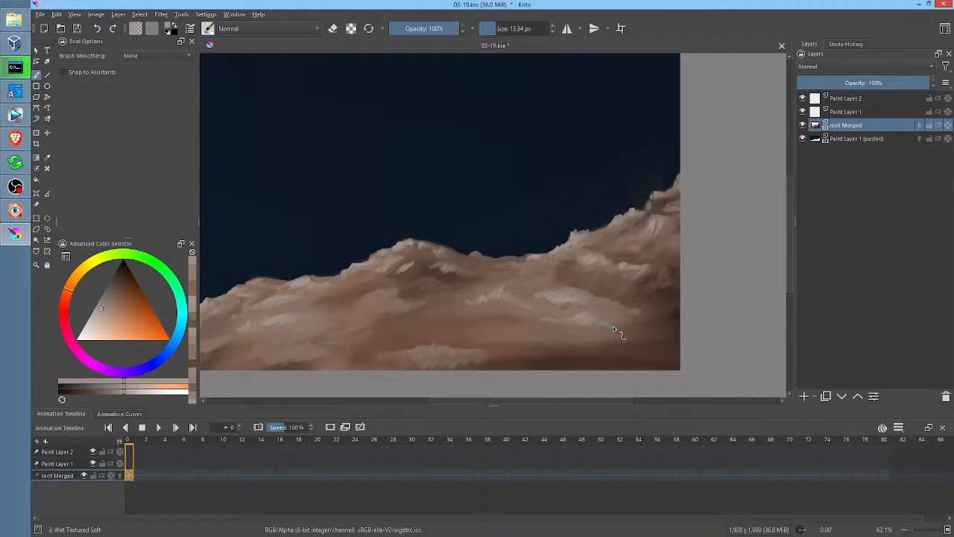
Step: Paint pale textured strokes over the left foreground rocks and the light patch along the terrain's lower edge
{"action": "left_click_drag", "start_coordinate": [580, 298], "coordinate": [703, 260]}
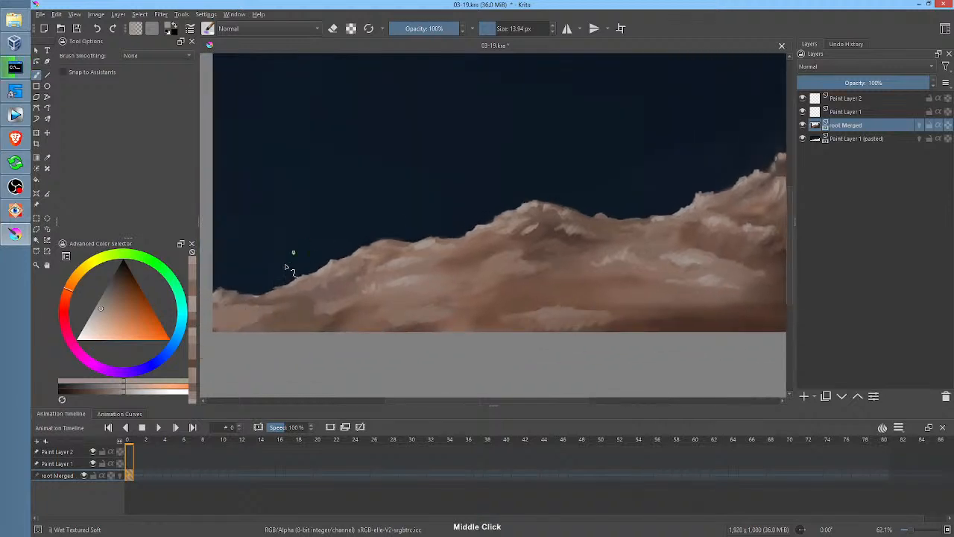
{"action": "left_click_drag", "start_coordinate": [262, 317], "coordinate": [320, 295]}
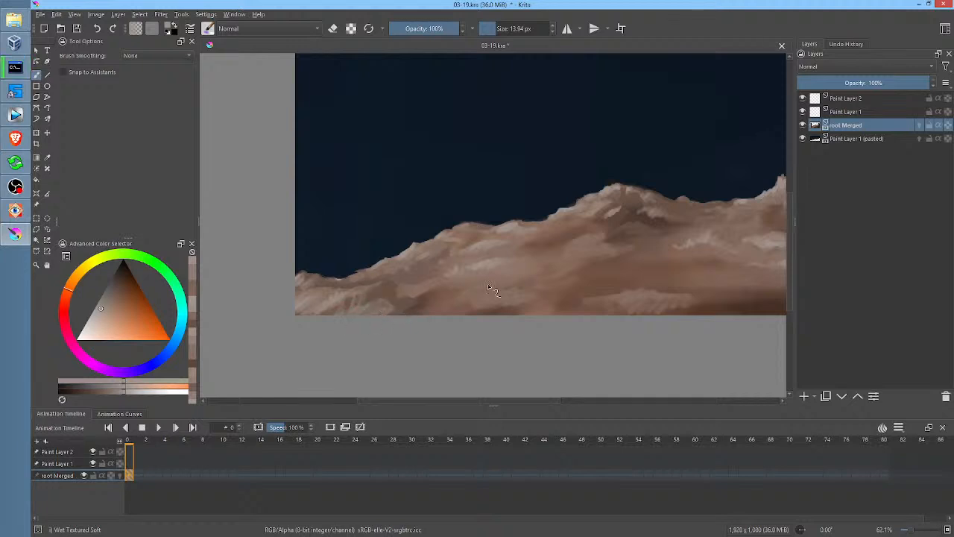
{"action": "left_click_drag", "start_coordinate": [530, 313], "coordinate": [477, 336]}
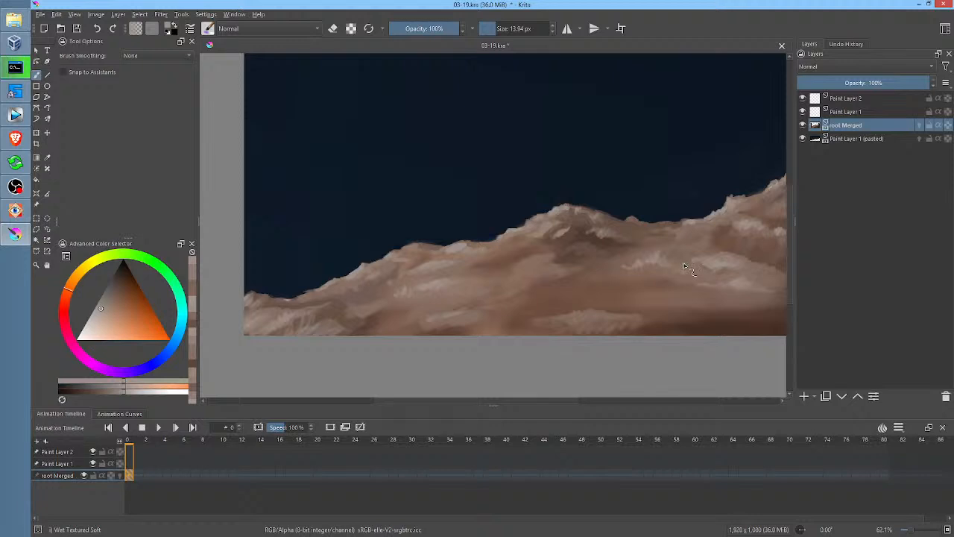
Step: Save the painting and brush dark green vegetation patches into the shadows below the central peak
{"action": "left_click", "coordinate": [77, 29]}
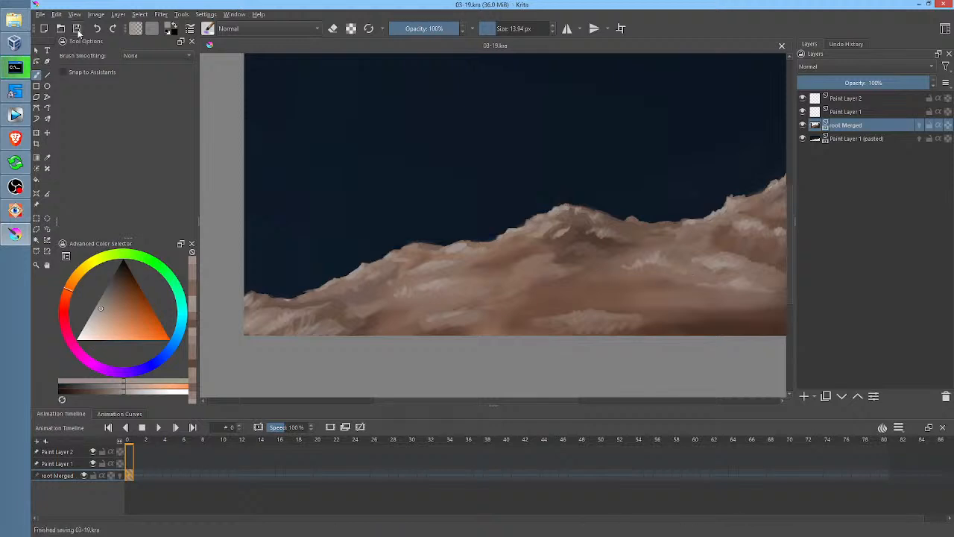
{"action": "left_click", "coordinate": [135, 254]}
{"action": "left_click", "coordinate": [121, 272]}
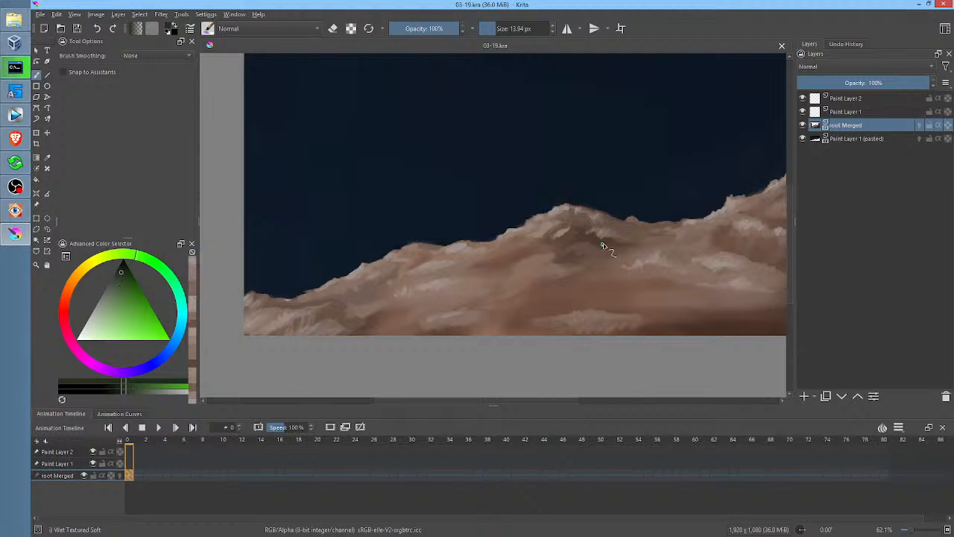
{"action": "key", "text": "ctrl"}
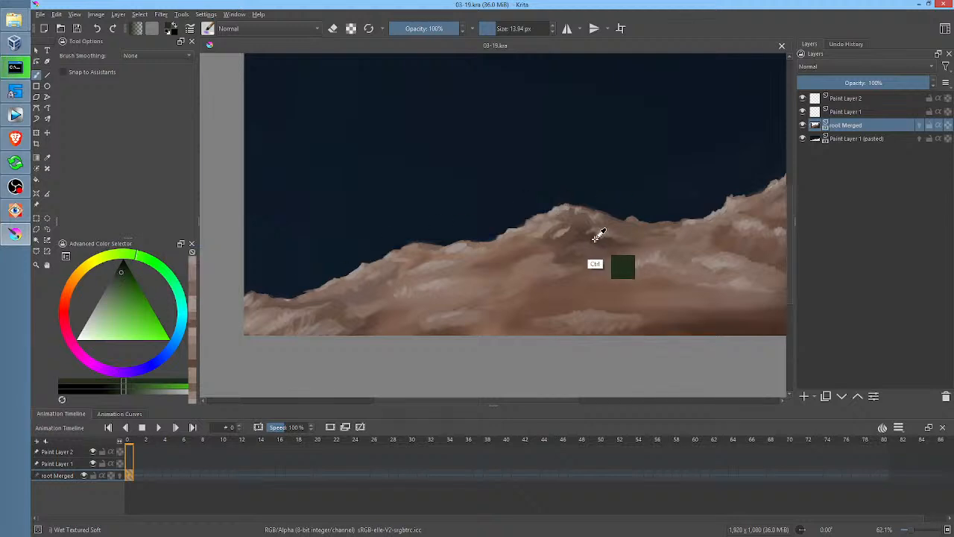
{"action": "left_click", "coordinate": [599, 235], "text": "ctrl"}
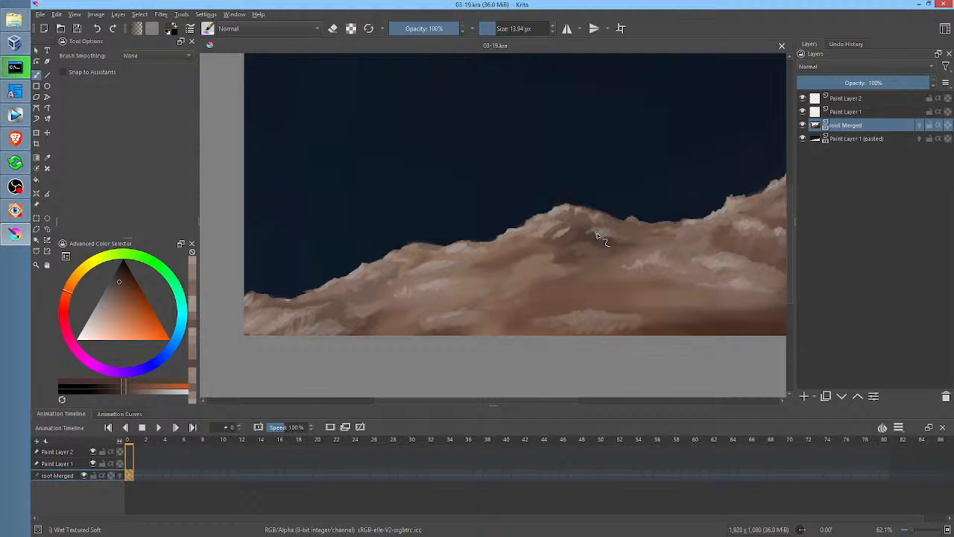
{"action": "left_click_drag", "start_coordinate": [81, 281], "coordinate": [135, 256]}
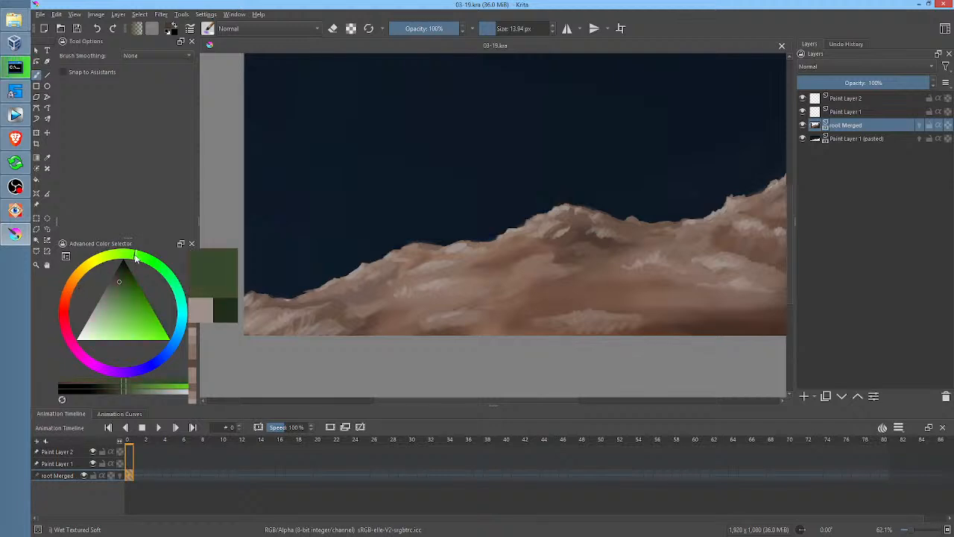
{"action": "left_click", "coordinate": [120, 276]}
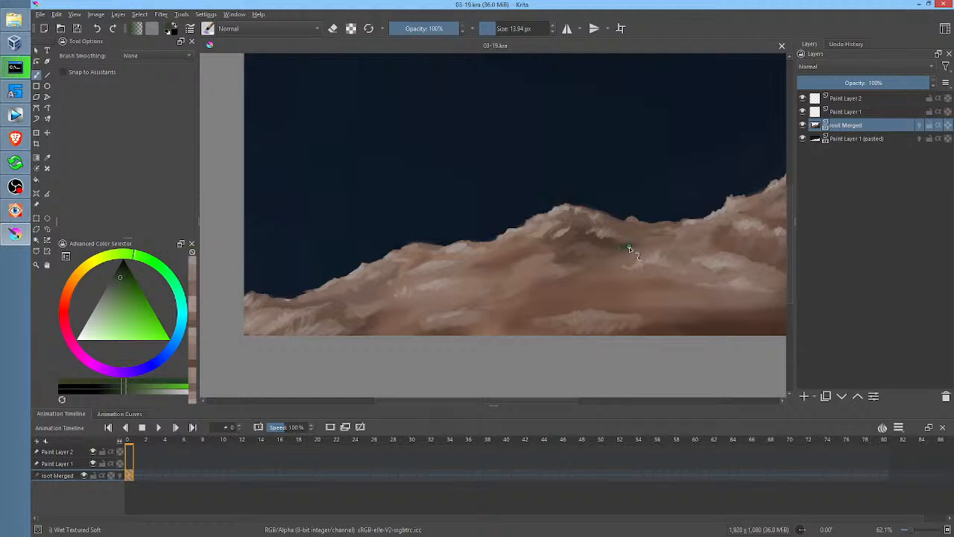
{"action": "left_click_drag", "start_coordinate": [625, 247], "coordinate": [633, 242]}
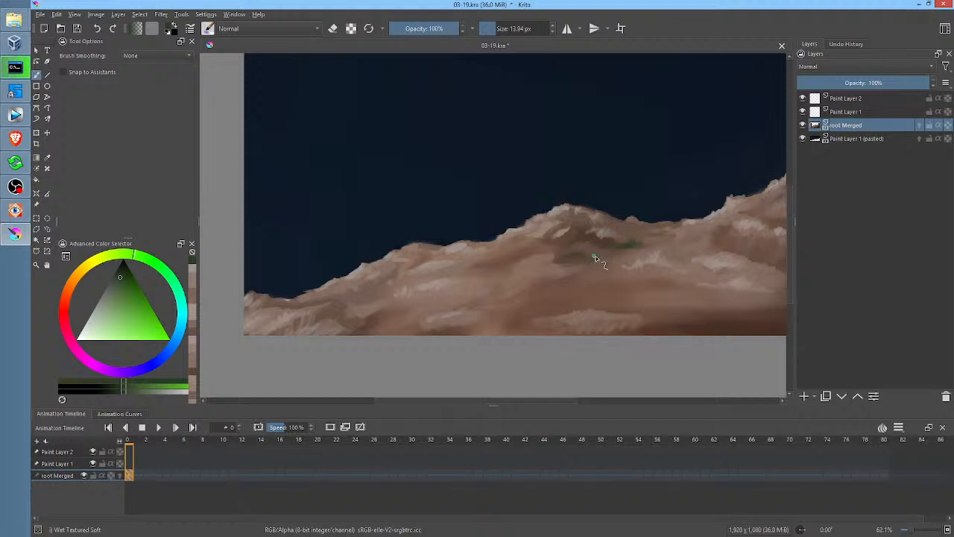
{"action": "left_click_drag", "start_coordinate": [736, 281], "coordinate": [658, 313]}
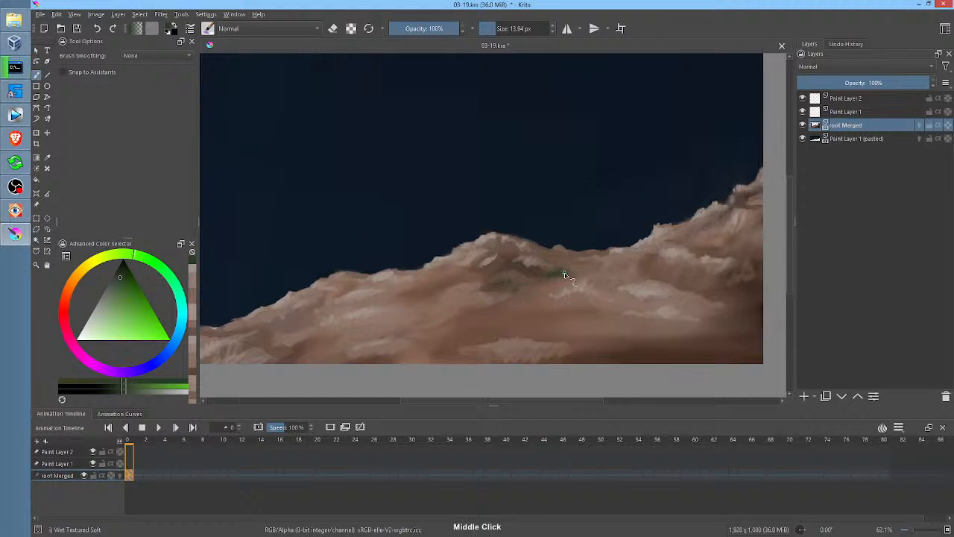
Step: Dab muted green and grey-blue patches over the right slope, the central hillside and the terrain's lower edge
{"action": "left_click", "coordinate": [116, 278]}
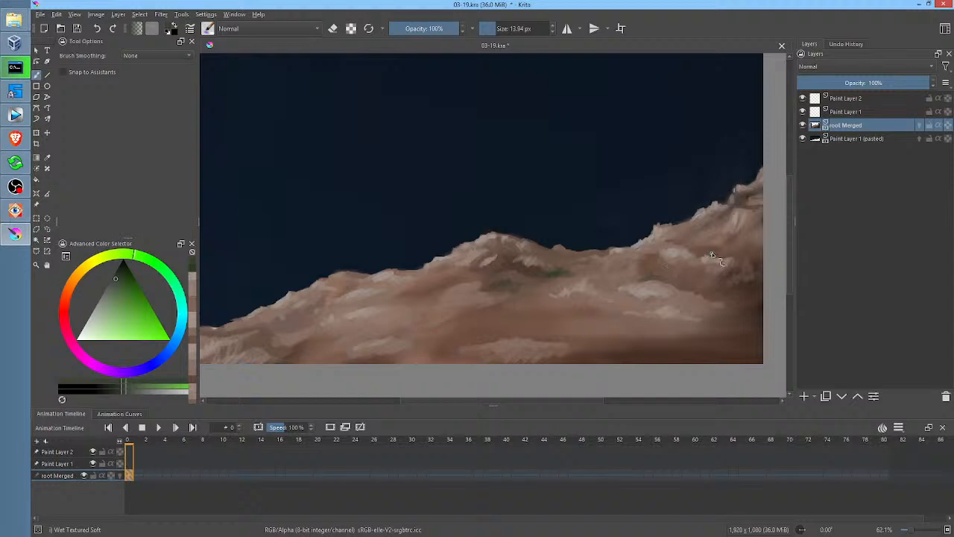
{"action": "left_click", "coordinate": [181, 335]}
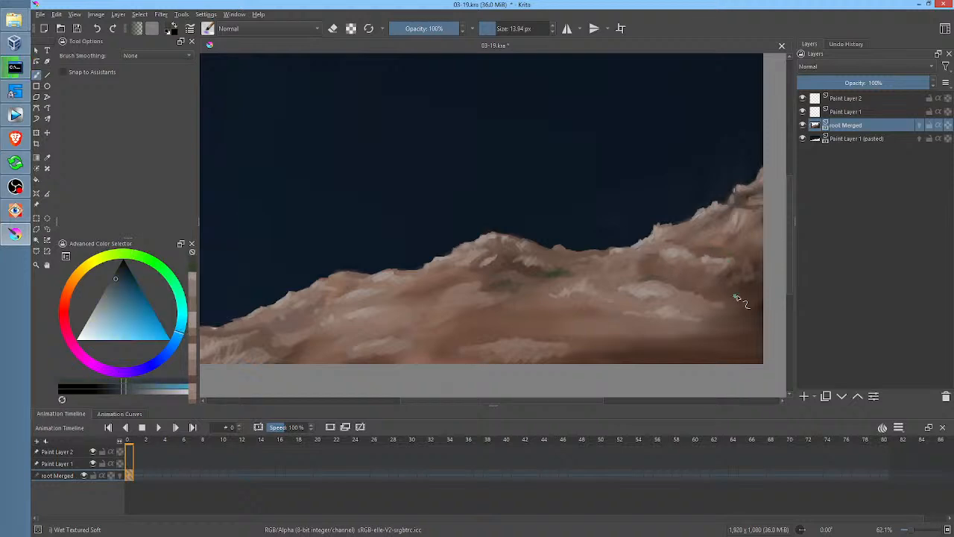
{"action": "left_click_drag", "start_coordinate": [751, 316], "coordinate": [697, 322]}
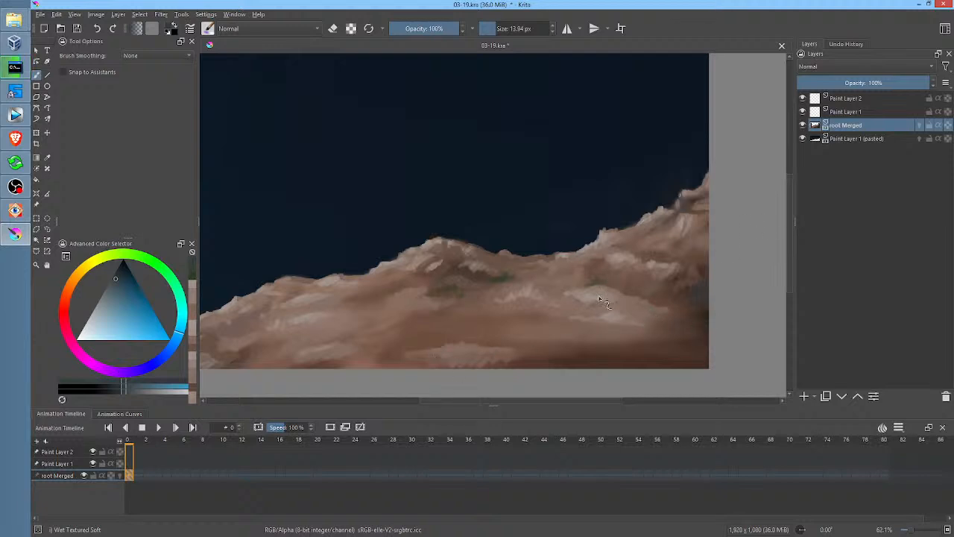
{"action": "left_click", "coordinate": [71, 292]}
{"action": "left_click", "coordinate": [176, 343]}
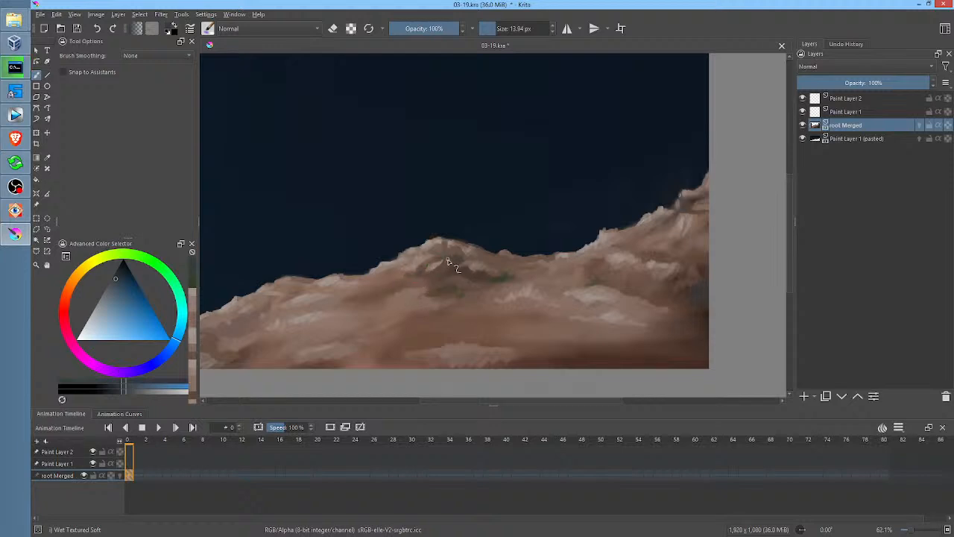
{"action": "left_click_drag", "start_coordinate": [540, 261], "coordinate": [601, 255]}
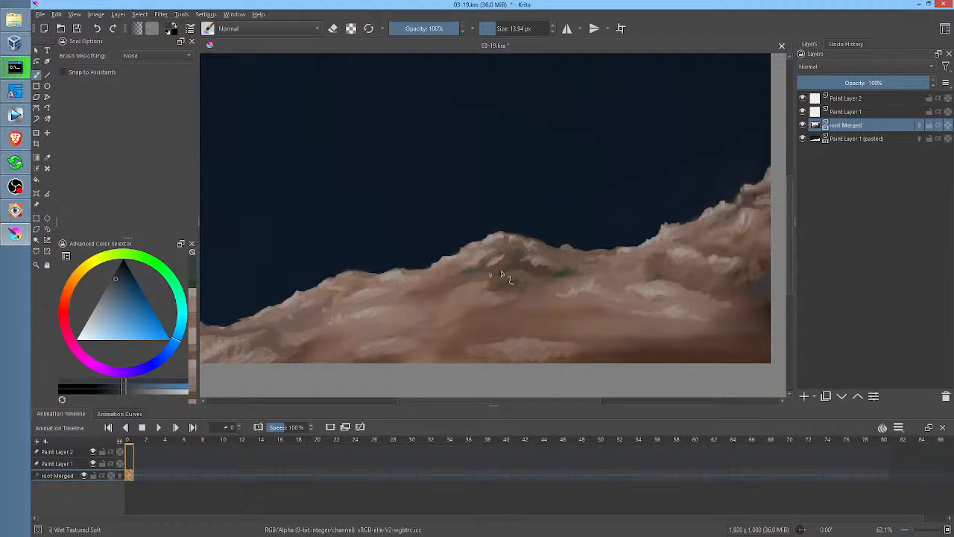
{"action": "left_click_drag", "start_coordinate": [696, 286], "coordinate": [720, 242]}
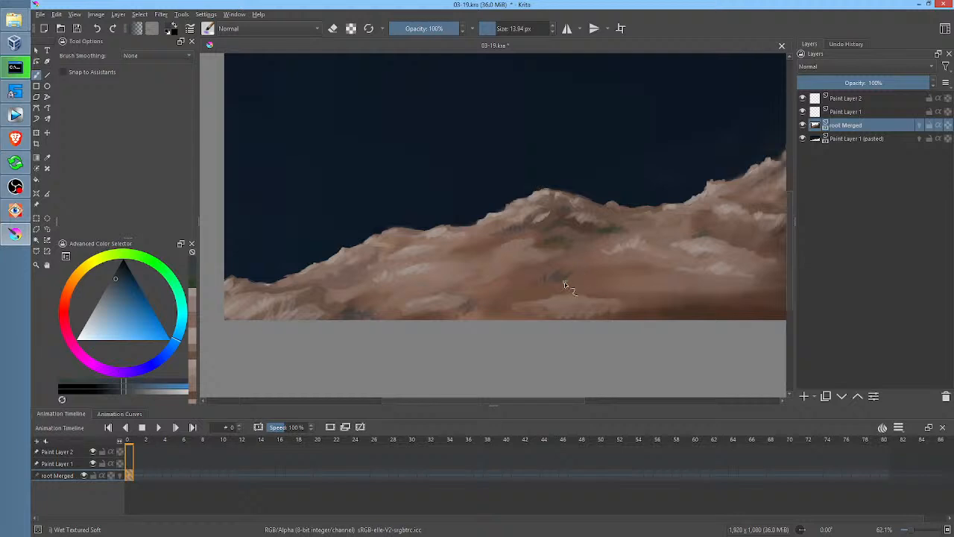
Step: Sketch fine grey-blue grass blades with the Pencil-2 brush along the ridge left of the central peak
{"action": "right_click", "coordinate": [674, 267]}
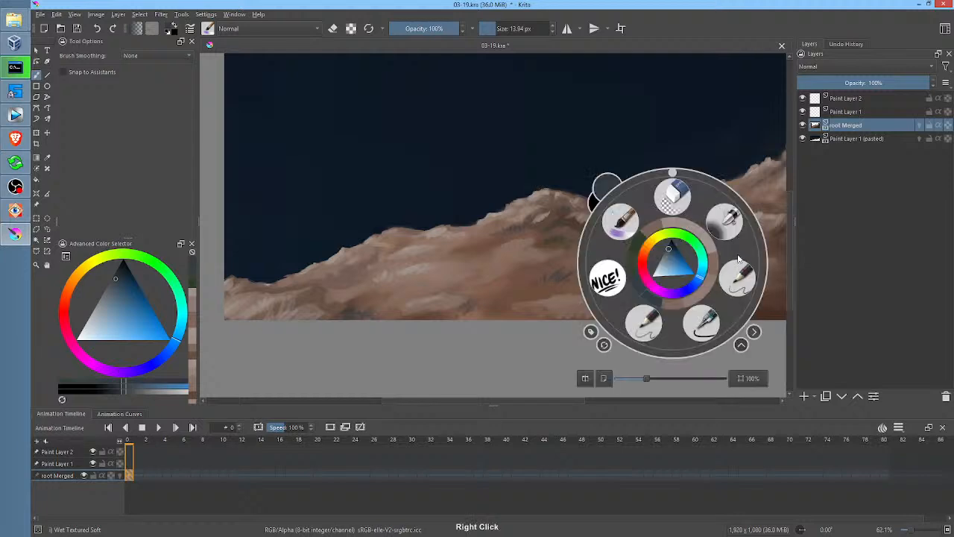
{"action": "left_click", "coordinate": [742, 272]}
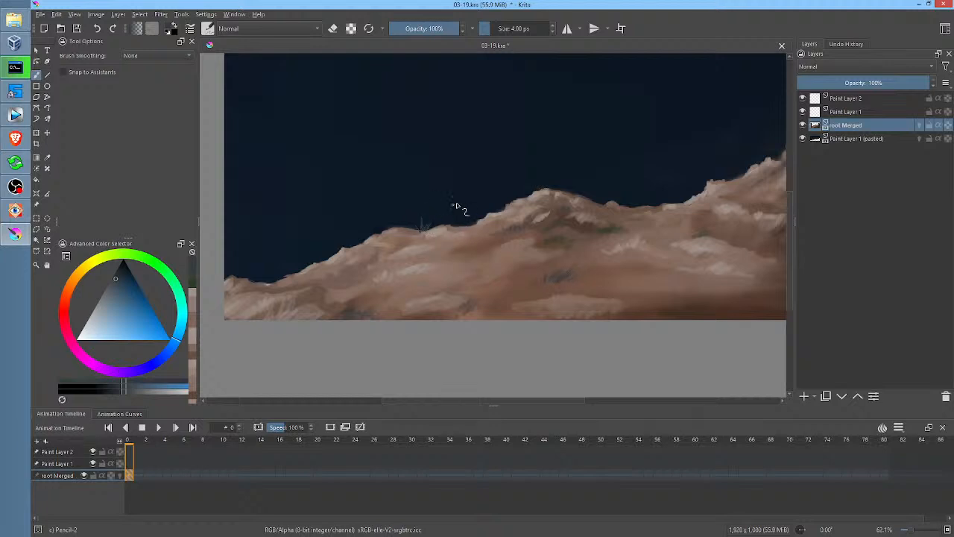
{"action": "key", "text": "1"}
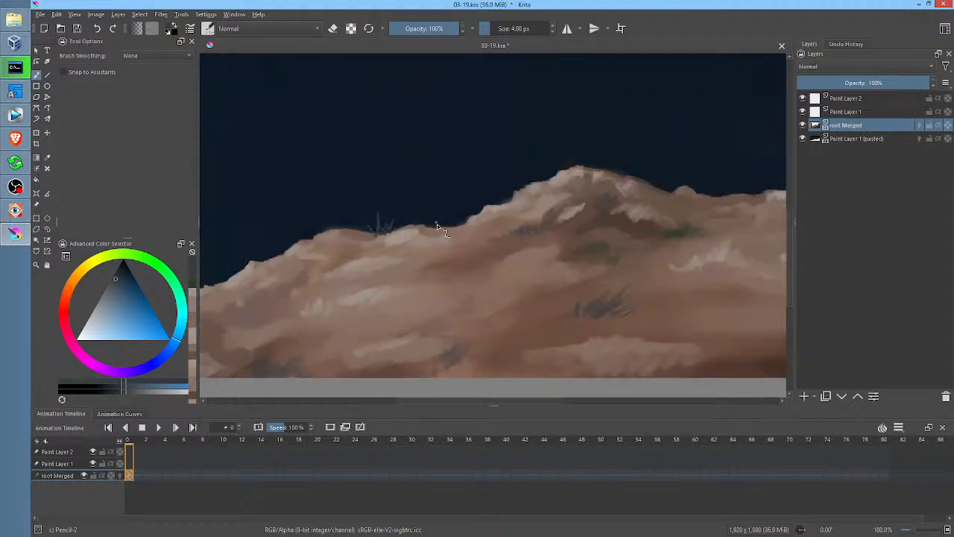
{"action": "mouse_move", "coordinate": [437, 224]}
{"action": "left_mouse_down"}
{"action": "mouse_move", "coordinate": [441, 213]}
{"action": "mouse_move", "coordinate": [455, 222]}
{"action": "left_mouse_up"}
{"action": "left_click_drag", "start_coordinate": [527, 202], "coordinate": [536, 181]}
{"action": "middle_click", "coordinate": [518, 282]}
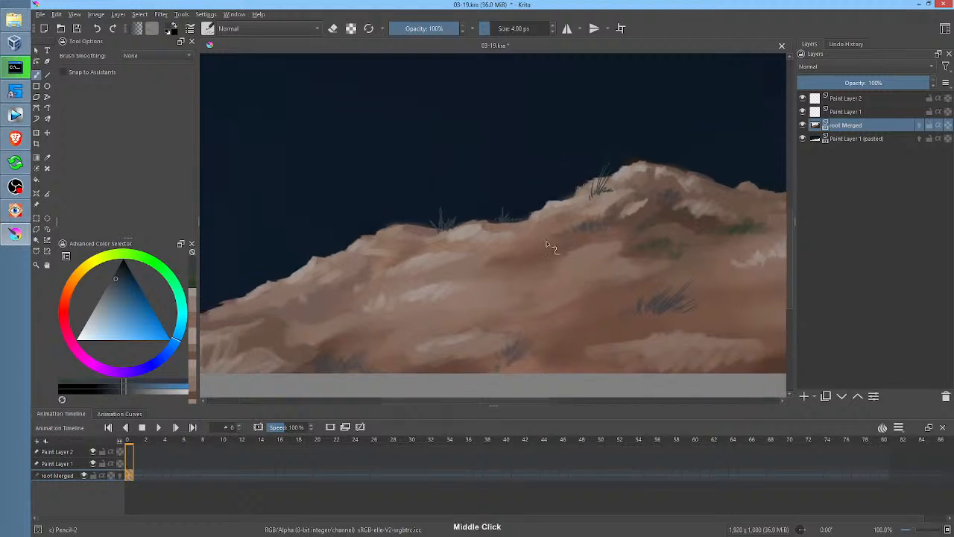
Step: Draw small grey-blue grass tufts on the left slope and on the bare ground below the saddle
{"action": "left_click_drag", "start_coordinate": [516, 266], "coordinate": [522, 257]}
{"action": "left_click_drag", "start_coordinate": [422, 280], "coordinate": [513, 278]}
{"action": "mouse_move", "coordinate": [378, 306]}
{"action": "left_mouse_down"}
{"action": "mouse_move", "coordinate": [381, 320]}
{"action": "mouse_move", "coordinate": [387, 306]}
{"action": "left_mouse_up"}
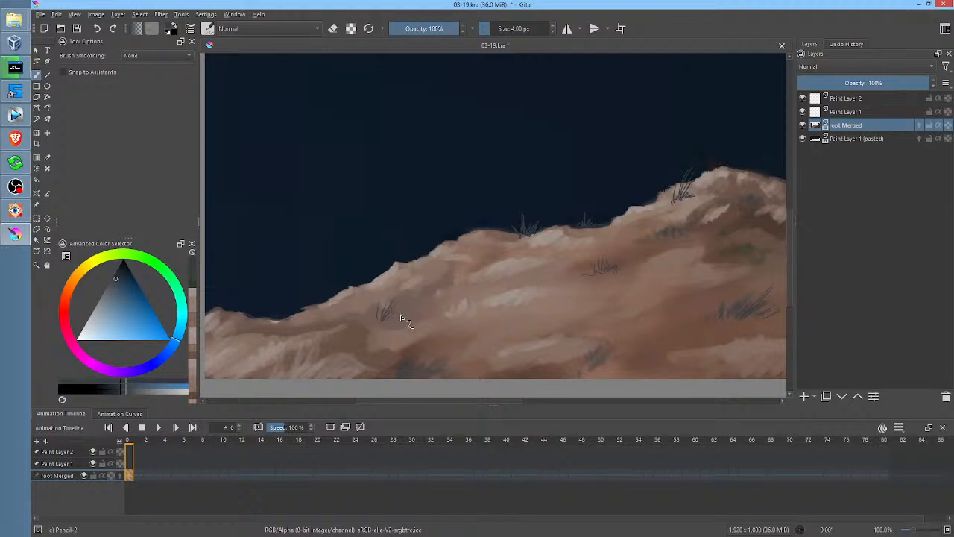
{"action": "left_click_drag", "start_coordinate": [652, 282], "coordinate": [444, 249]}
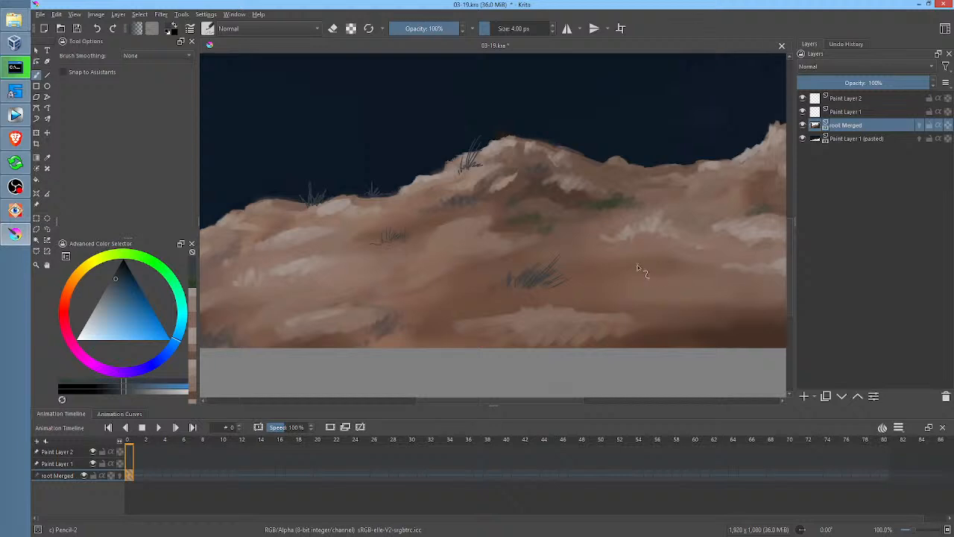
{"action": "mouse_move", "coordinate": [641, 256]}
{"action": "left_mouse_down"}
{"action": "mouse_move", "coordinate": [635, 266]}
{"action": "mouse_move", "coordinate": [646, 263]}
{"action": "left_mouse_up"}
{"action": "left_click_drag", "start_coordinate": [626, 272], "coordinate": [656, 267]}
Step: Choose a dark green and add shading strokes to the bases of the two grass tufts on the lower slope
{"action": "scroll", "coordinate": [668, 262], "scroll_direction": "up", "scroll_amount": 2}
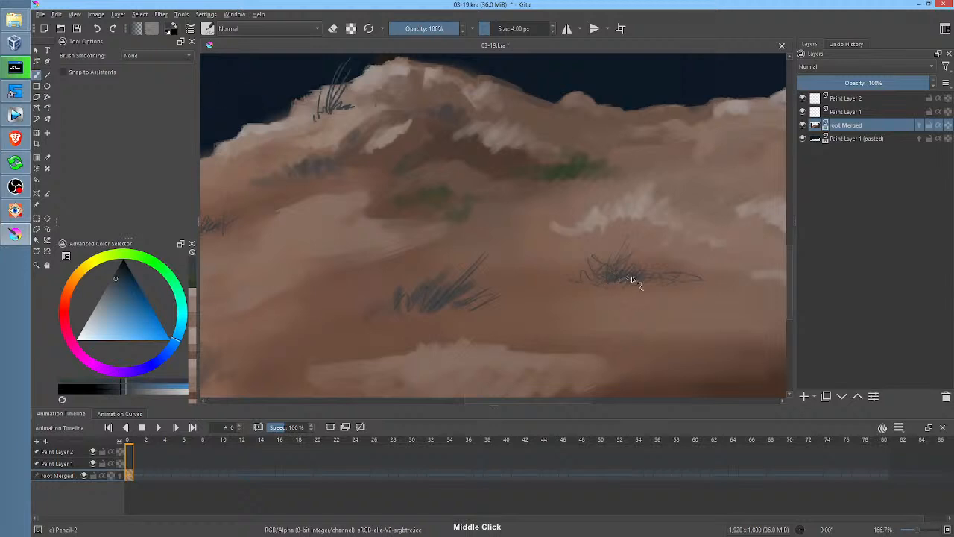
{"action": "left_click", "coordinate": [622, 273], "text": "ctrl"}
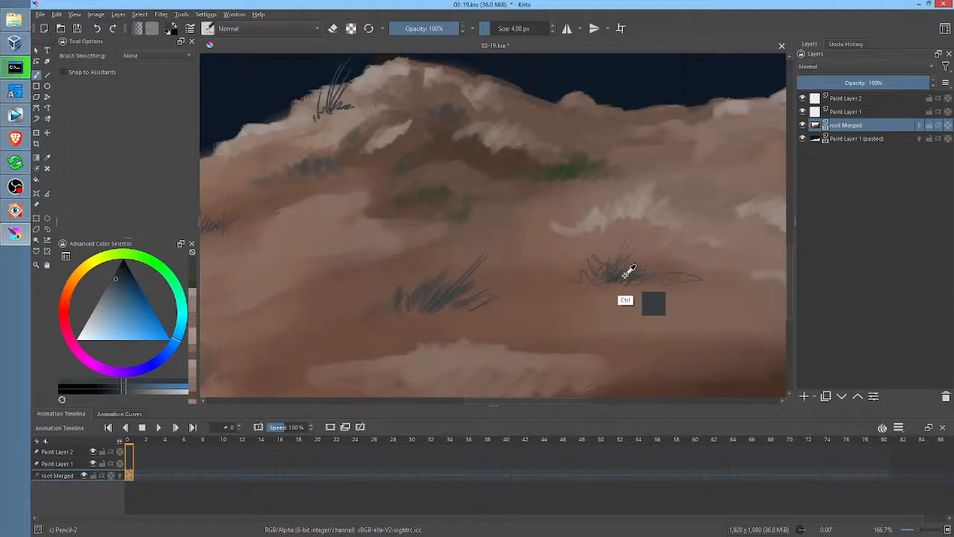
{"action": "left_click", "coordinate": [140, 259]}
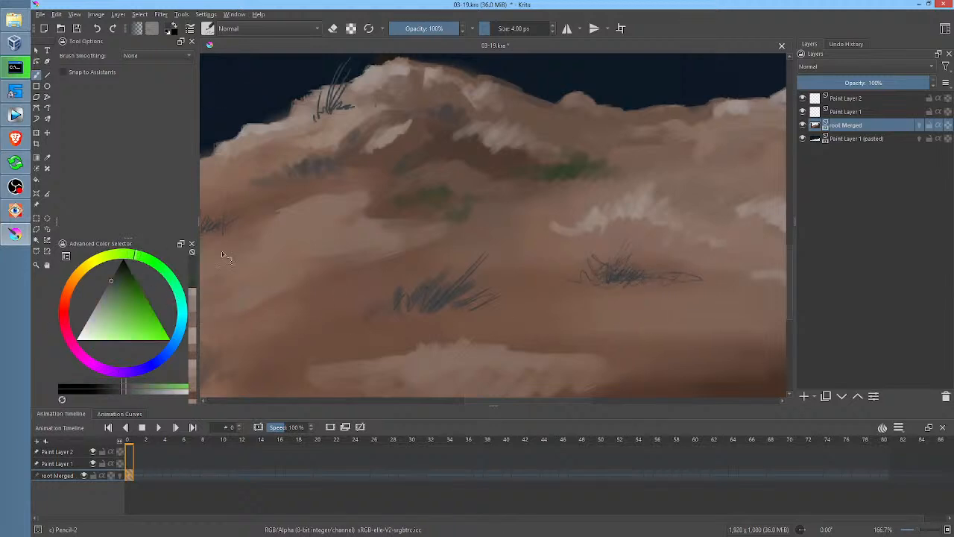
{"action": "left_click", "coordinate": [123, 274]}
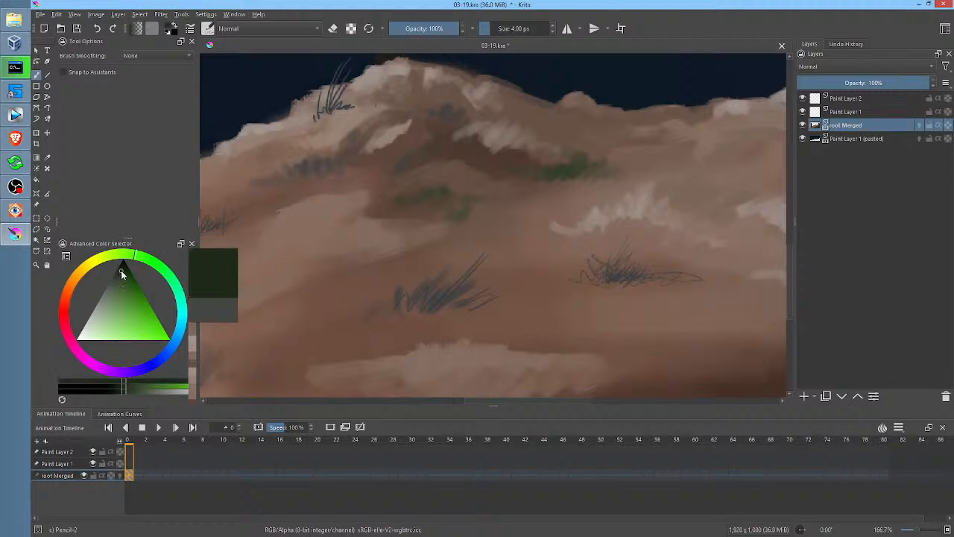
{"action": "mouse_move", "coordinate": [620, 282]}
{"action": "left_mouse_down"}
{"action": "mouse_move", "coordinate": [673, 276]}
{"action": "mouse_move", "coordinate": [630, 282]}
{"action": "mouse_move", "coordinate": [657, 271]}
{"action": "mouse_move", "coordinate": [641, 281]}
{"action": "mouse_move", "coordinate": [680, 279]}
{"action": "left_mouse_up"}
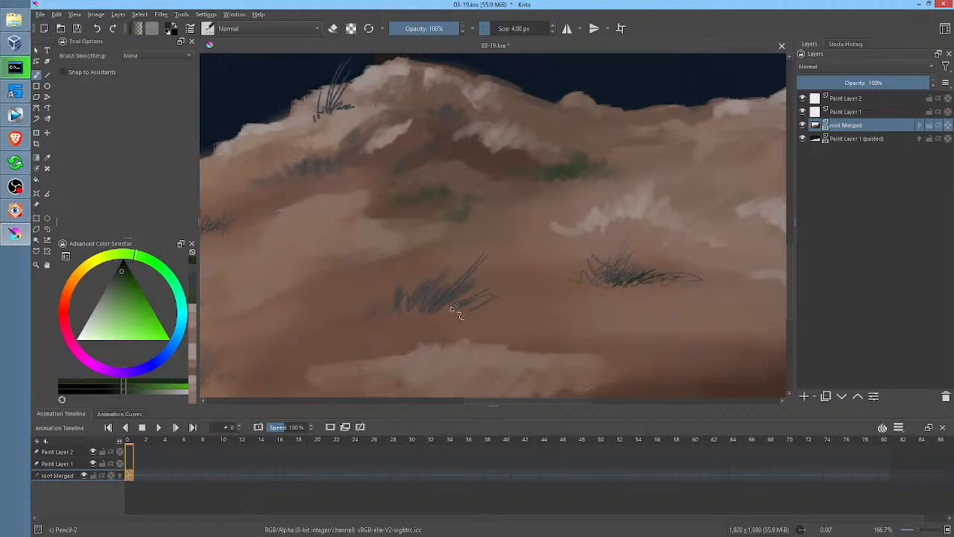
{"action": "mouse_move", "coordinate": [437, 309]}
{"action": "left_mouse_down"}
{"action": "mouse_move", "coordinate": [493, 281]}
{"action": "mouse_move", "coordinate": [451, 309]}
{"action": "mouse_move", "coordinate": [493, 308]}
{"action": "left_mouse_up"}
{"action": "left_click_drag", "start_coordinate": [651, 225], "coordinate": [619, 241]}
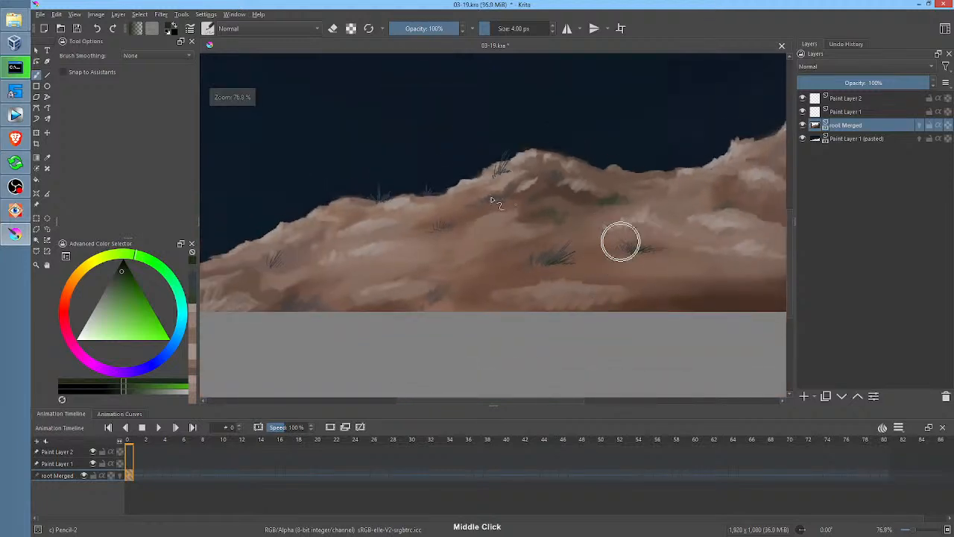
{"action": "mouse_move", "coordinate": [328, 97]}
{"action": "left_mouse_down"}
{"action": "mouse_move", "coordinate": [477, 225]}
{"action": "mouse_move", "coordinate": [469, 198]}
{"action": "left_mouse_up"}
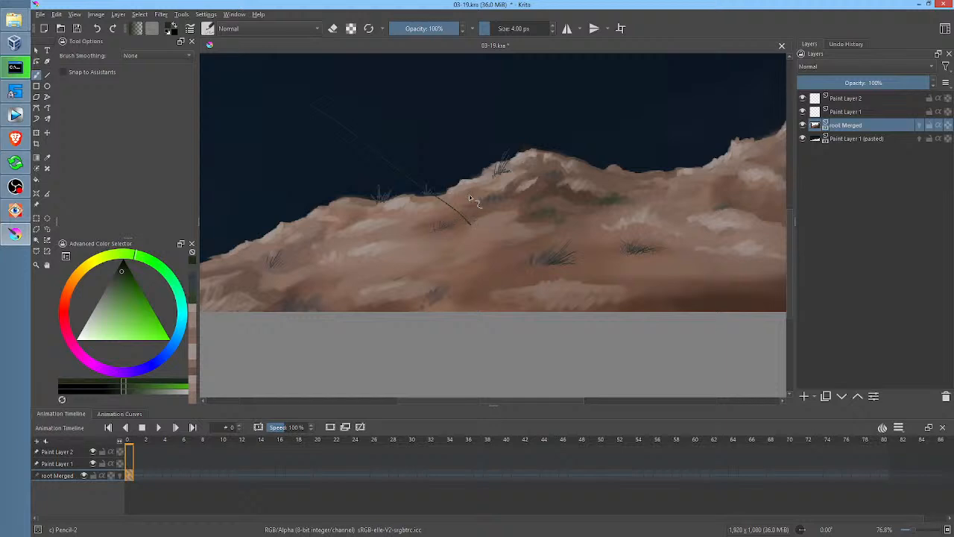
{"action": "left_click_drag", "start_coordinate": [469, 198], "coordinate": [571, 280]}
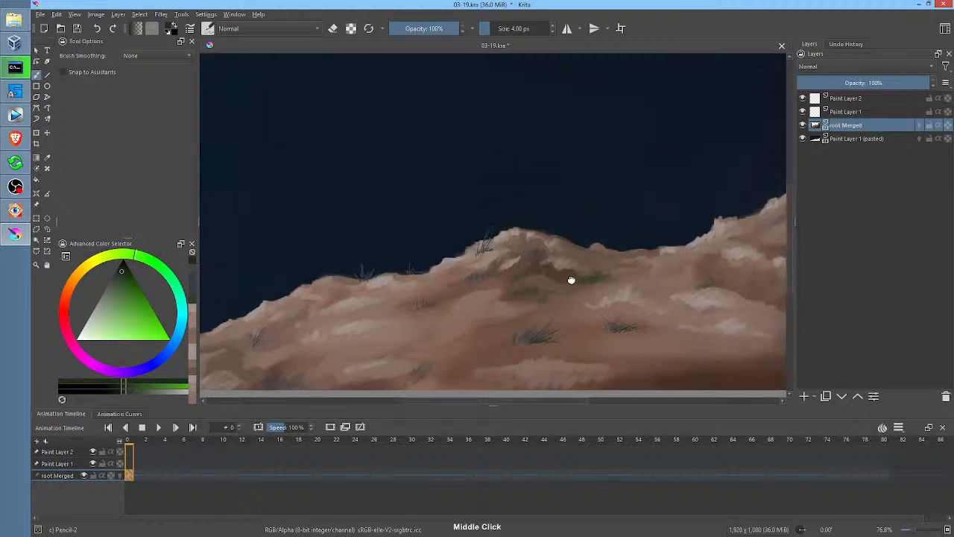
Step: Airbrush a lighter blue glow over the lower sky on Paint Layer 1 (pasted) with Airbrush Soft at 600 px, and reselect the root Merged layer
{"action": "left_click", "coordinate": [855, 139]}
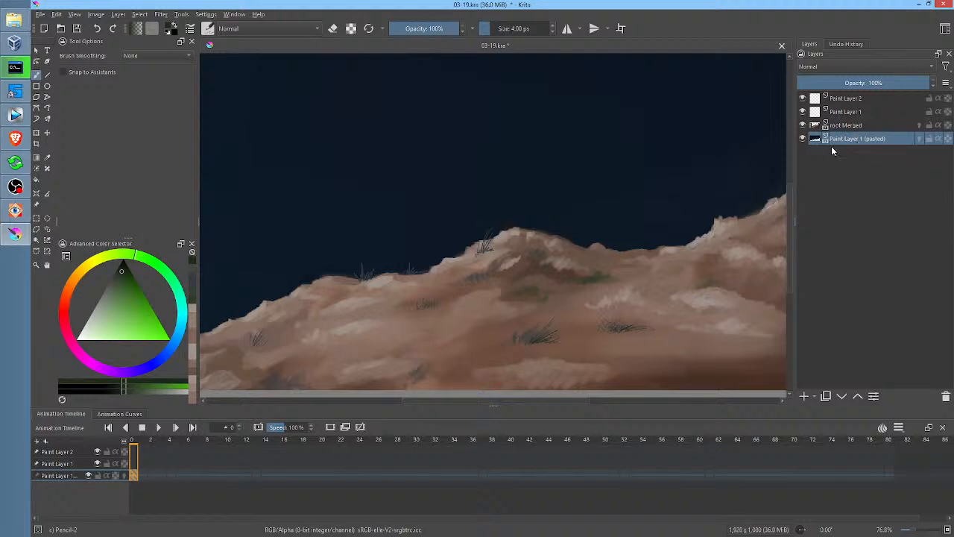
{"action": "left_click", "coordinate": [632, 167], "text": "ctrl"}
{"action": "right_click", "coordinate": [647, 194]}
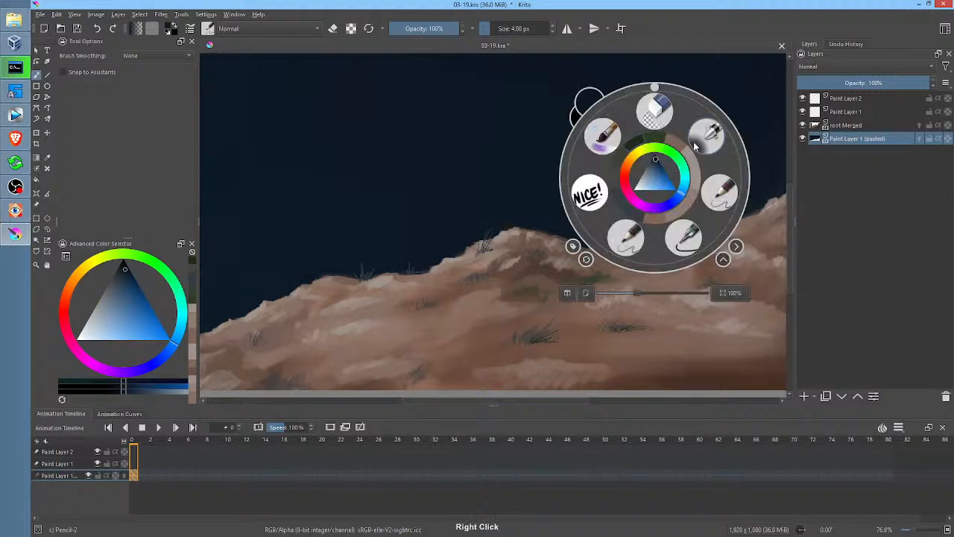
{"action": "left_click", "coordinate": [705, 207]}
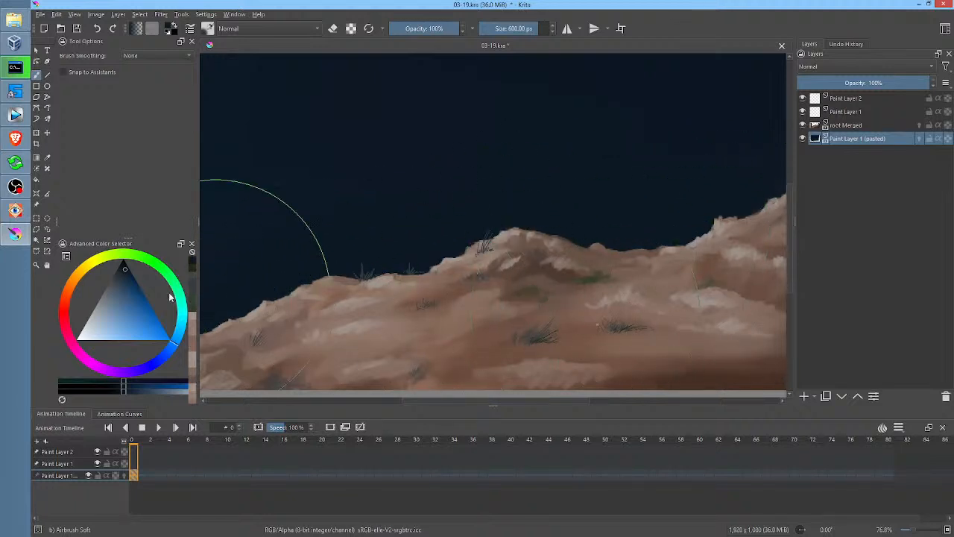
{"action": "left_click", "coordinate": [125, 279]}
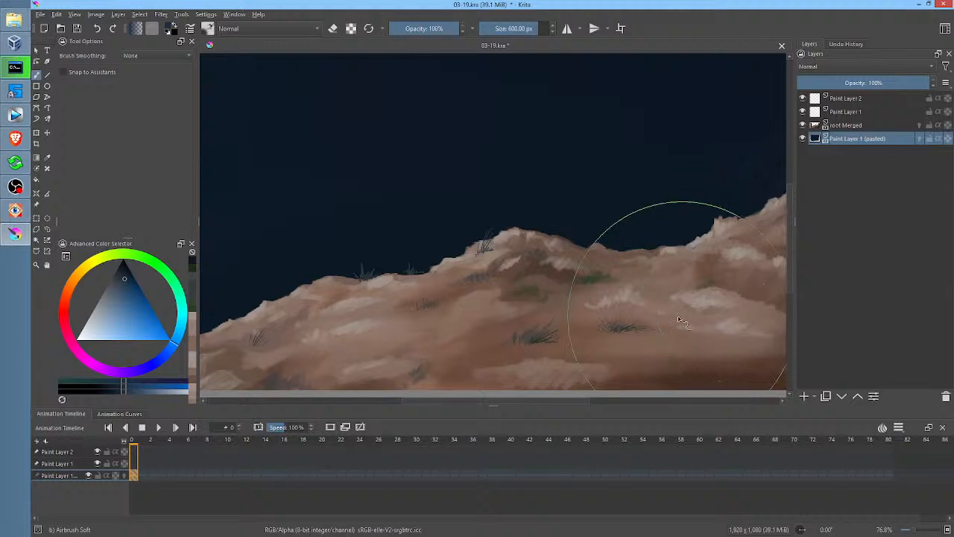
{"action": "middle_click", "coordinate": [597, 261], "text": "ctrl"}
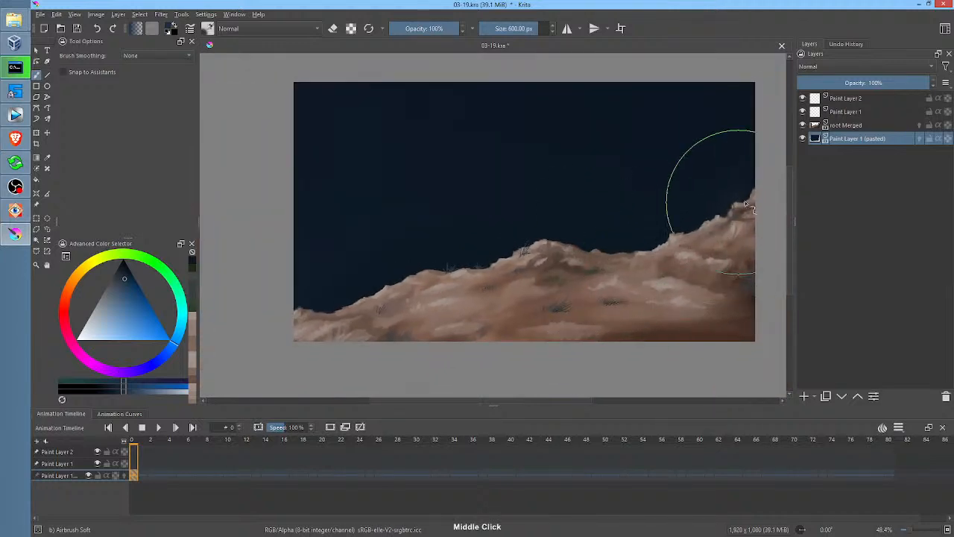
{"action": "mouse_move", "coordinate": [359, 310]}
{"action": "left_mouse_down"}
{"action": "mouse_move", "coordinate": [780, 240]}
{"action": "mouse_move", "coordinate": [620, 270]}
{"action": "mouse_move", "coordinate": [310, 303]}
{"action": "mouse_move", "coordinate": [303, 299]}
{"action": "mouse_move", "coordinate": [563, 272]}
{"action": "mouse_move", "coordinate": [769, 234]}
{"action": "mouse_move", "coordinate": [251, 294]}
{"action": "mouse_move", "coordinate": [692, 217]}
{"action": "mouse_move", "coordinate": [709, 208]}
{"action": "mouse_move", "coordinate": [365, 253]}
{"action": "mouse_move", "coordinate": [285, 253]}
{"action": "mouse_move", "coordinate": [635, 193]}
{"action": "mouse_move", "coordinate": [743, 161]}
{"action": "mouse_move", "coordinate": [256, 223]}
{"action": "mouse_move", "coordinate": [566, 213]}
{"action": "mouse_move", "coordinate": [742, 224]}
{"action": "mouse_move", "coordinate": [367, 332]}
{"action": "left_mouse_up"}
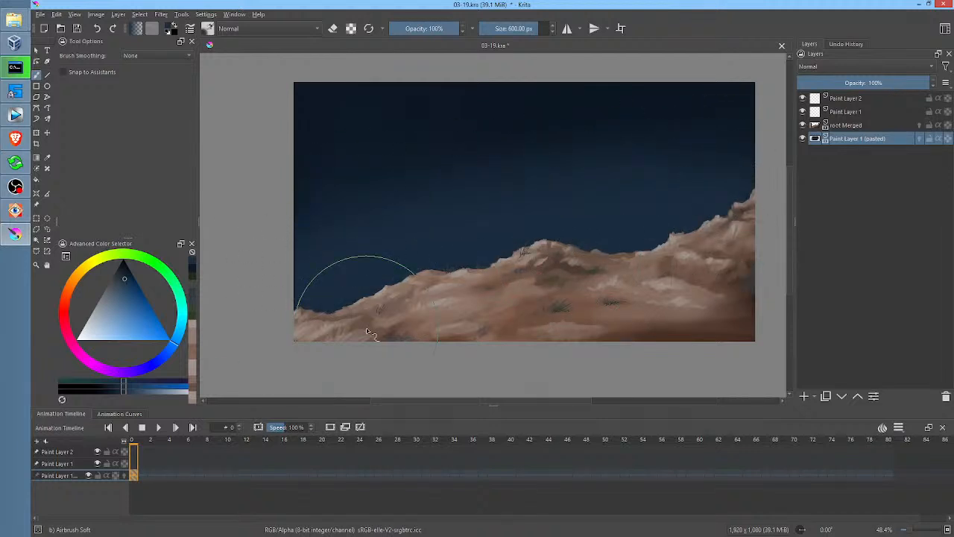
{"action": "left_click", "coordinate": [856, 126]}
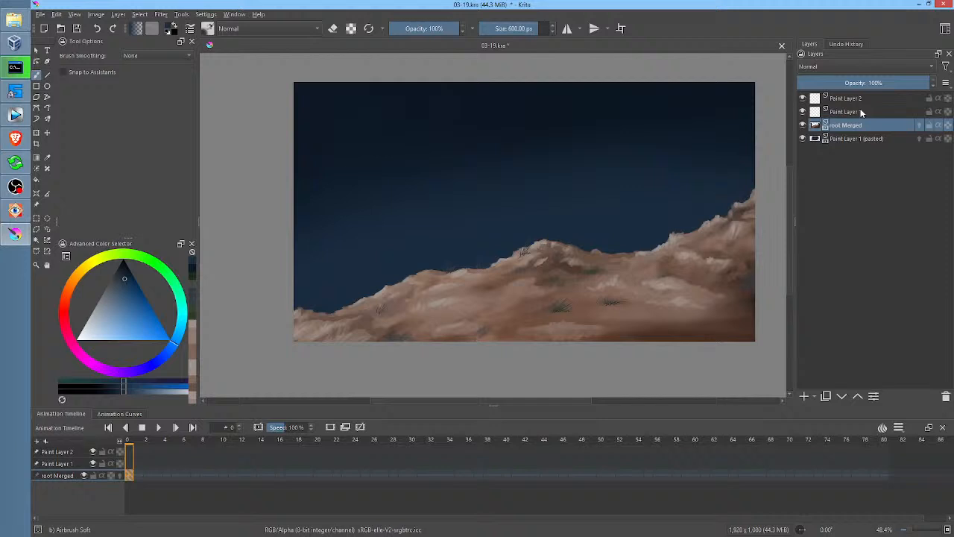
Step: Toggle the visibility of Paint Layer 1 and Paint Layer 2 to check for content, and delete both layers
{"action": "left_click", "coordinate": [803, 112]}
{"action": "left_click", "coordinate": [803, 112]}
{"action": "left_click", "coordinate": [803, 112]}
{"action": "left_click", "coordinate": [803, 112]}
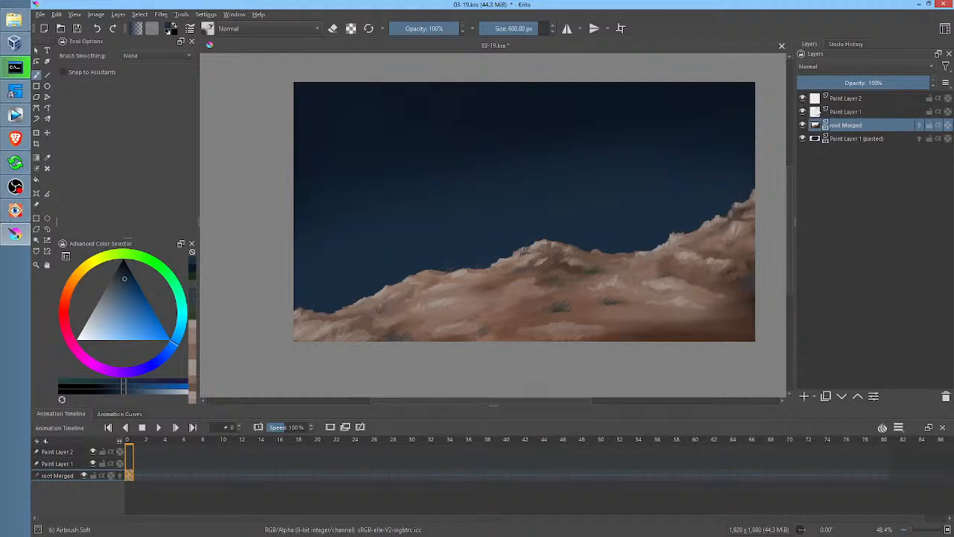
{"action": "left_click", "coordinate": [802, 99]}
{"action": "left_click", "coordinate": [803, 98]}
{"action": "left_click", "coordinate": [803, 99]}
{"action": "left_click", "coordinate": [804, 99]}
{"action": "left_click", "coordinate": [803, 112]}
{"action": "left_click", "coordinate": [802, 111]}
{"action": "left_click", "coordinate": [845, 111]}
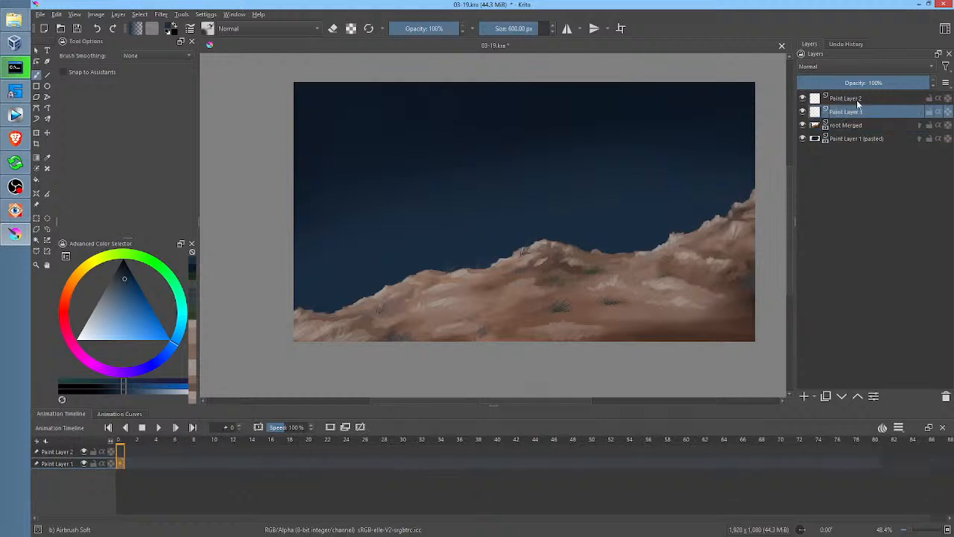
{"action": "left_click", "coordinate": [946, 399]}
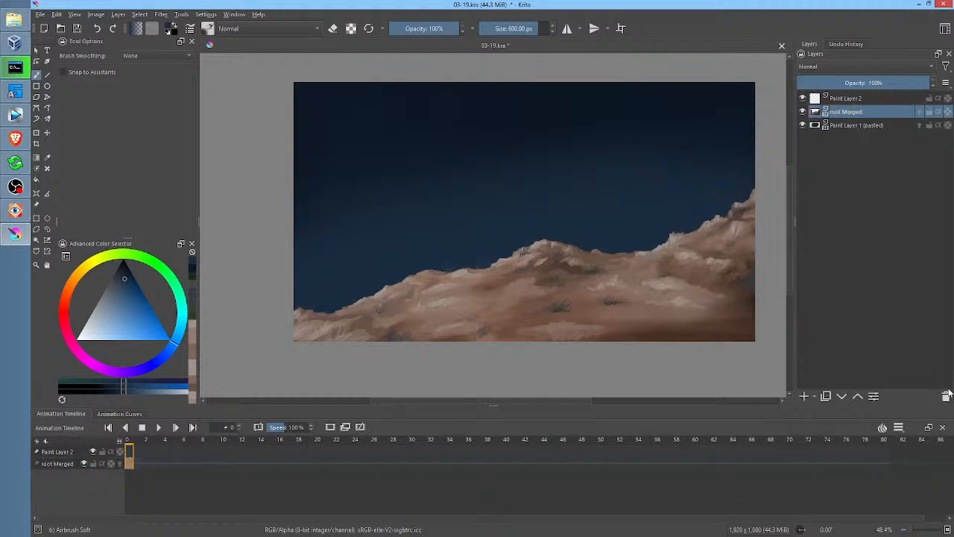
{"action": "left_click", "coordinate": [877, 98]}
{"action": "left_click", "coordinate": [946, 399]}
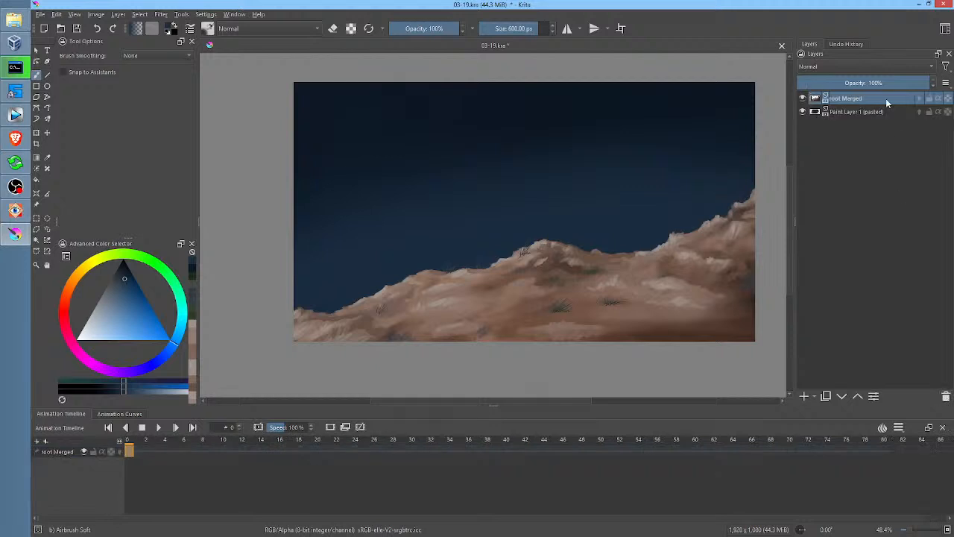
Step: Group the root Merged and Paint Layer 1 (pasted) layers and rename the group to bkgd
{"action": "left_click", "coordinate": [853, 116], "text": "ctrl"}
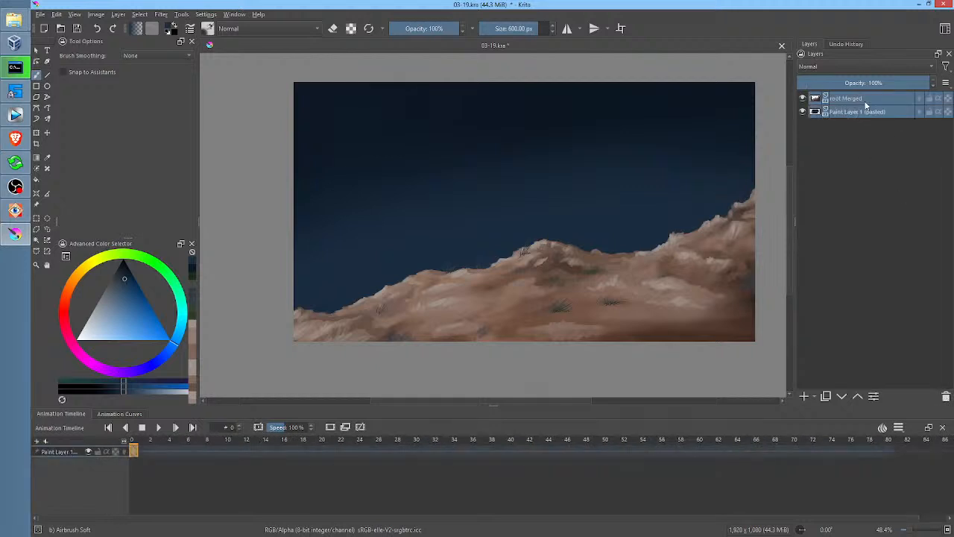
{"action": "key", "text": "ctrl+g"}
{"action": "double_click", "coordinate": [857, 99]}
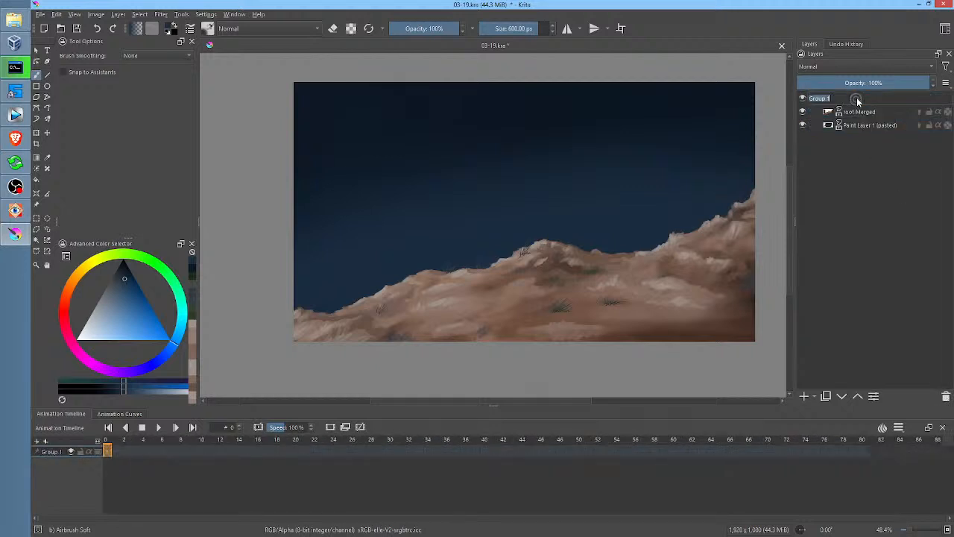
{"action": "type", "text": "bkgd"}
{"action": "key", "text": "Return"}
Step: Add a paint layer in the bkgd group and paint a faint blue cloud along the upper sky with Texture Snow Pile at 79% opacity
{"action": "key", "text": "Insert"}
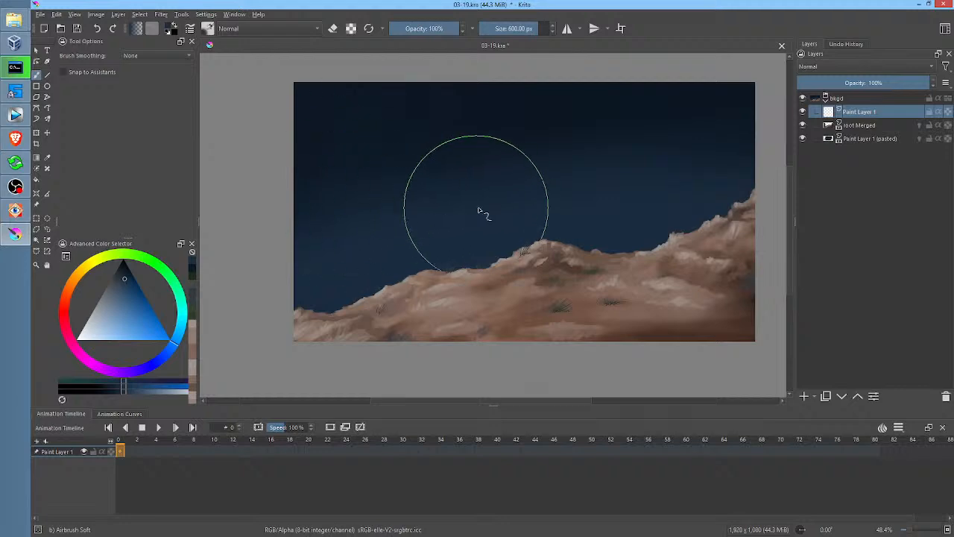
{"action": "key", "text": "F6"}
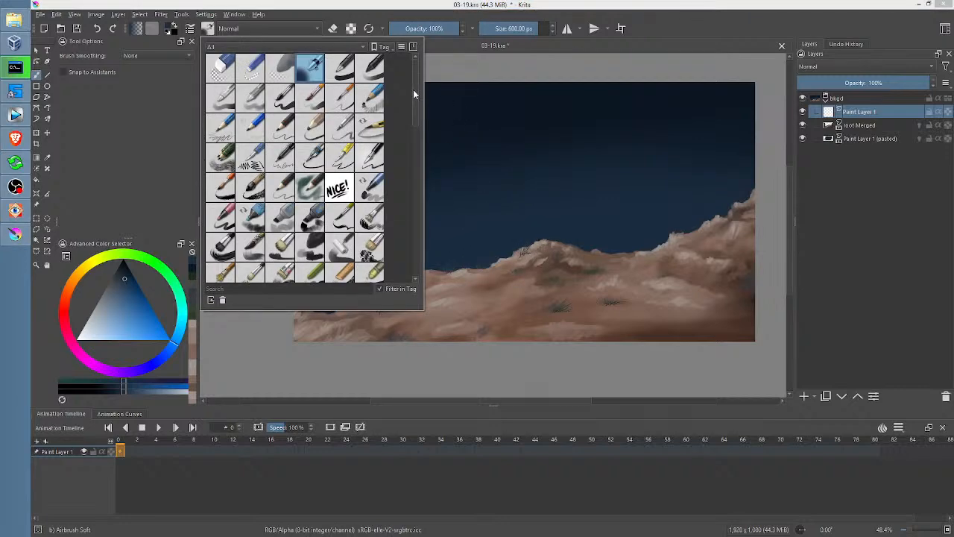
{"action": "left_click_drag", "start_coordinate": [413, 90], "coordinate": [418, 267]}
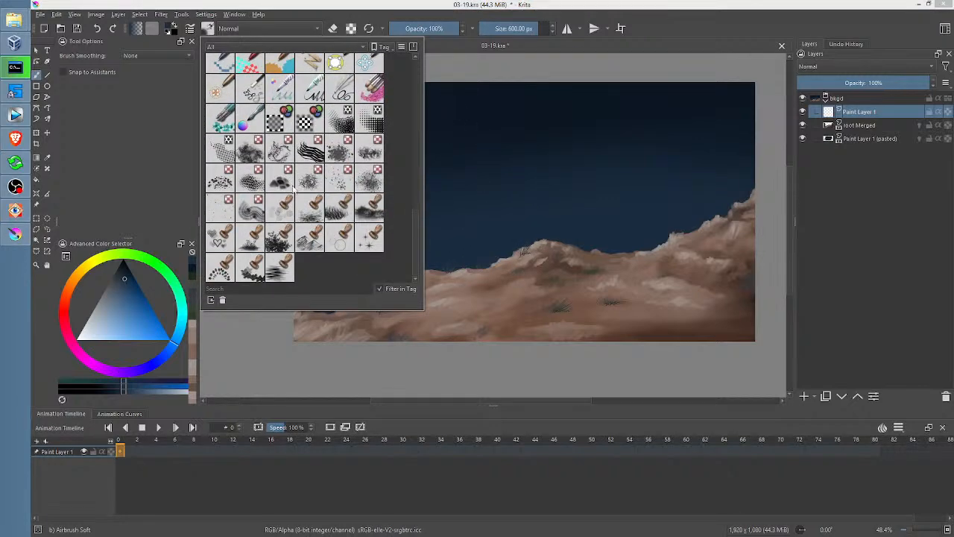
{"action": "mouse_move", "coordinate": [290, 196]}
{"action": "left_click", "coordinate": [286, 181]}
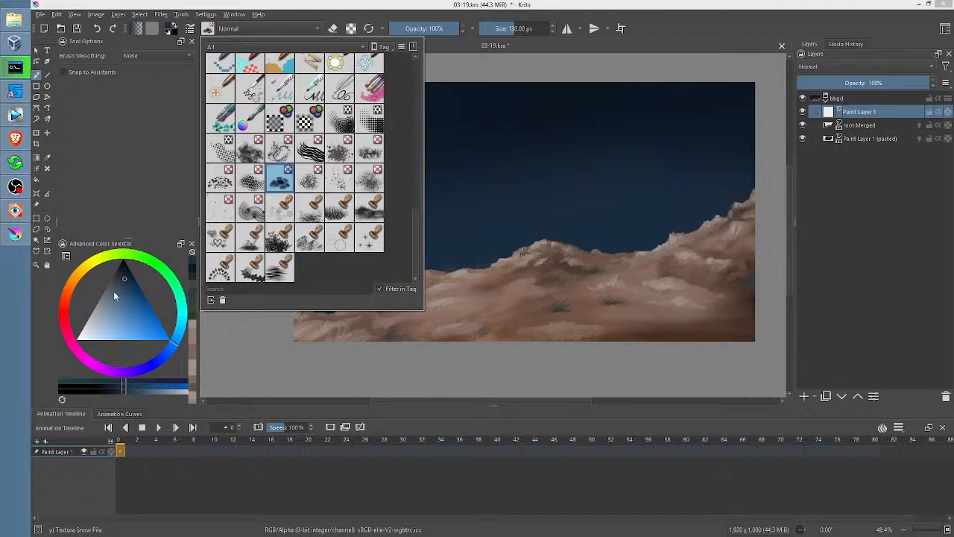
{"action": "left_click", "coordinate": [507, 114]}
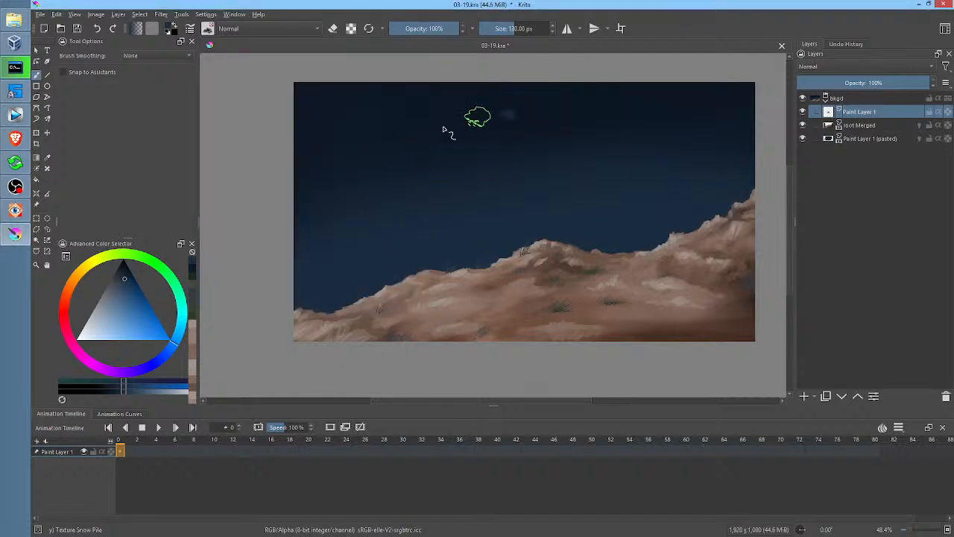
{"action": "left_click", "coordinate": [406, 28]}
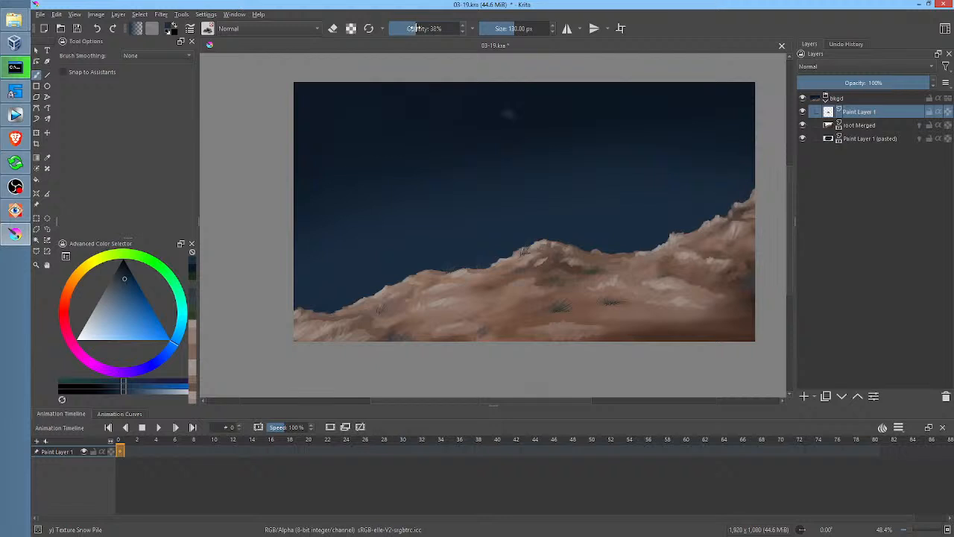
{"action": "mouse_move", "coordinate": [512, 108]}
{"action": "left_mouse_down"}
{"action": "mouse_move", "coordinate": [550, 116]}
{"action": "mouse_move", "coordinate": [507, 117]}
{"action": "mouse_move", "coordinate": [528, 97]}
{"action": "mouse_move", "coordinate": [548, 100]}
{"action": "mouse_move", "coordinate": [523, 105]}
{"action": "left_mouse_up"}
{"action": "left_click", "coordinate": [444, 28]}
{"action": "mouse_move", "coordinate": [472, 126]}
{"action": "left_mouse_down"}
{"action": "mouse_move", "coordinate": [568, 98]}
{"action": "mouse_move", "coordinate": [631, 109]}
{"action": "left_mouse_up"}
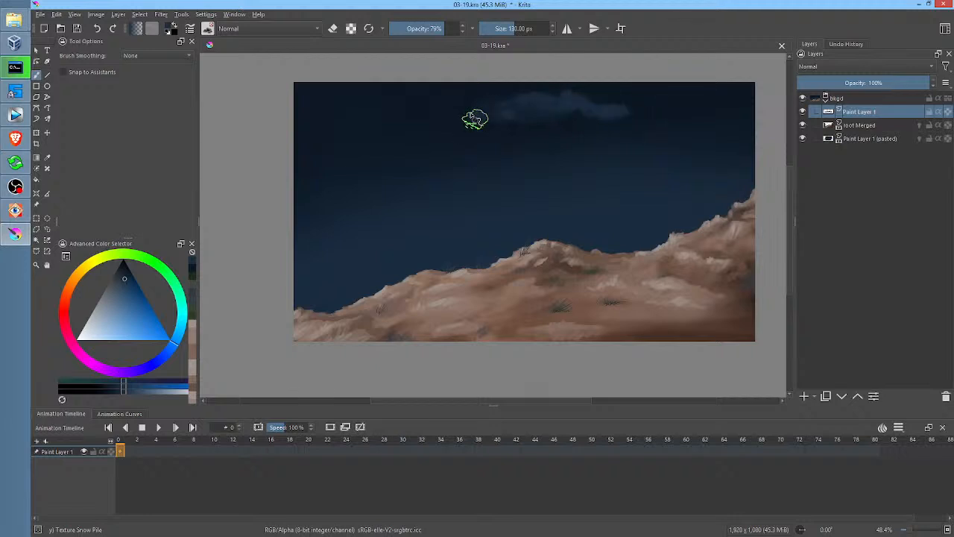
Step: Paint fainter clouds in the upper-left sky and below the first cloud with the brush at 49% opacity
{"action": "left_click", "coordinate": [425, 30]}
{"action": "left_click", "coordinate": [396, 121]}
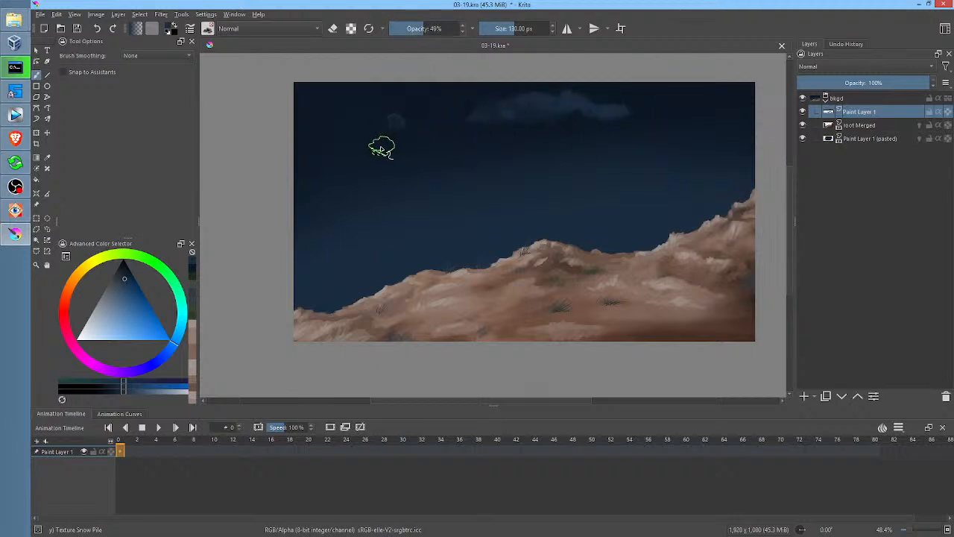
{"action": "mouse_move", "coordinate": [382, 130]}
{"action": "left_mouse_down"}
{"action": "mouse_move", "coordinate": [381, 120]}
{"action": "mouse_move", "coordinate": [370, 144]}
{"action": "mouse_move", "coordinate": [339, 145]}
{"action": "mouse_move", "coordinate": [407, 132]}
{"action": "mouse_move", "coordinate": [419, 119]}
{"action": "mouse_move", "coordinate": [401, 133]}
{"action": "mouse_move", "coordinate": [413, 132]}
{"action": "mouse_move", "coordinate": [386, 121]}
{"action": "mouse_move", "coordinate": [319, 149]}
{"action": "mouse_move", "coordinate": [330, 117]}
{"action": "mouse_move", "coordinate": [313, 119]}
{"action": "mouse_move", "coordinate": [335, 122]}
{"action": "left_mouse_up"}
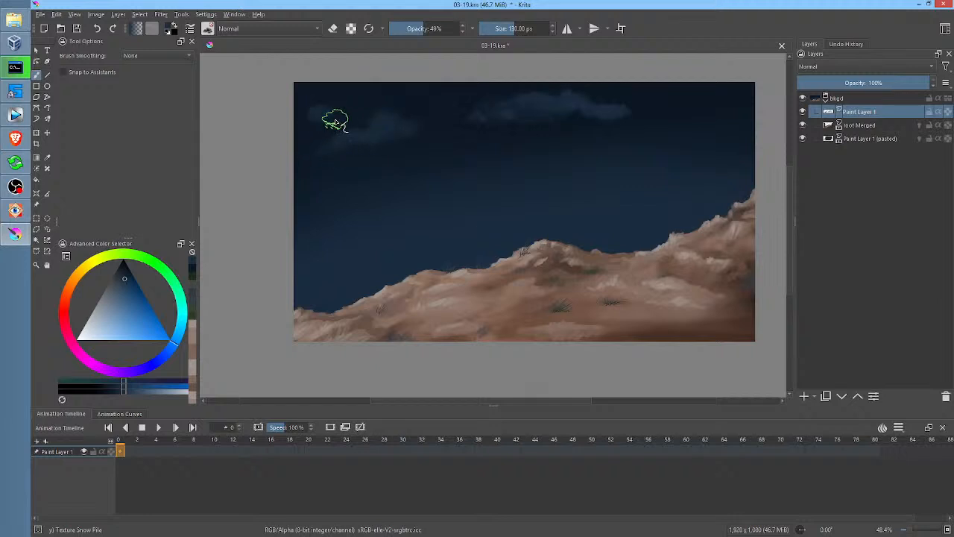
{"action": "mouse_move", "coordinate": [430, 134]}
{"action": "left_mouse_down"}
{"action": "mouse_move", "coordinate": [522, 106]}
{"action": "mouse_move", "coordinate": [683, 77]}
{"action": "mouse_move", "coordinate": [693, 108]}
{"action": "mouse_move", "coordinate": [461, 160]}
{"action": "mouse_move", "coordinate": [500, 149]}
{"action": "mouse_move", "coordinate": [564, 154]}
{"action": "left_mouse_up"}
{"action": "left_click", "coordinate": [520, 144]}
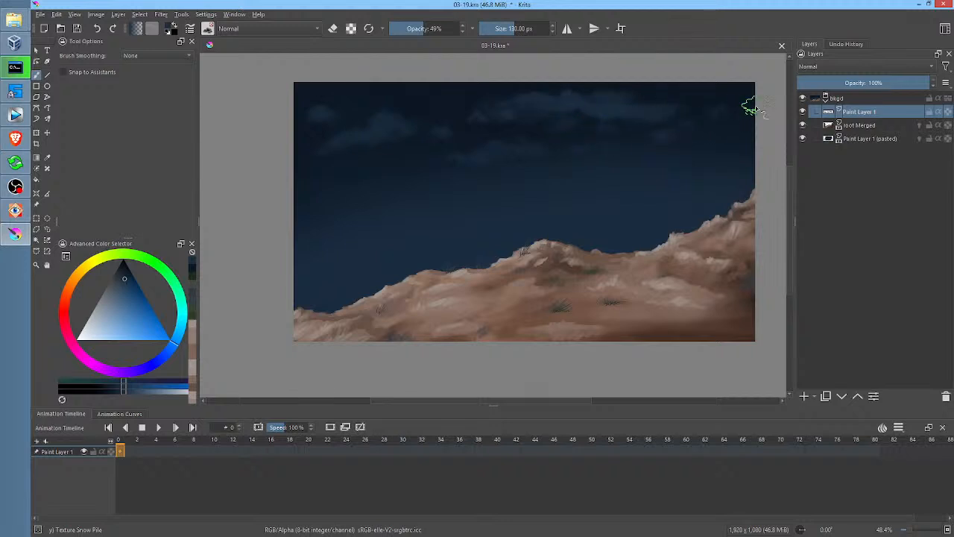
Step: Stretch the cloud layer horizontally beyond the canvas's right edge, shift it to x 1211 px, y 212 px, and save the file
{"action": "key", "text": "ctrl+t"}
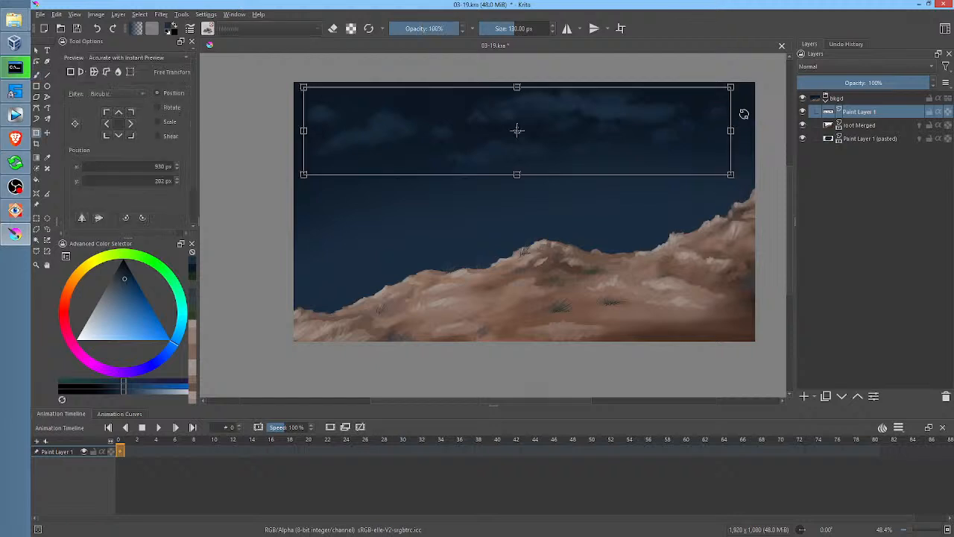
{"action": "left_click_drag", "start_coordinate": [731, 130], "coordinate": [943, 116]}
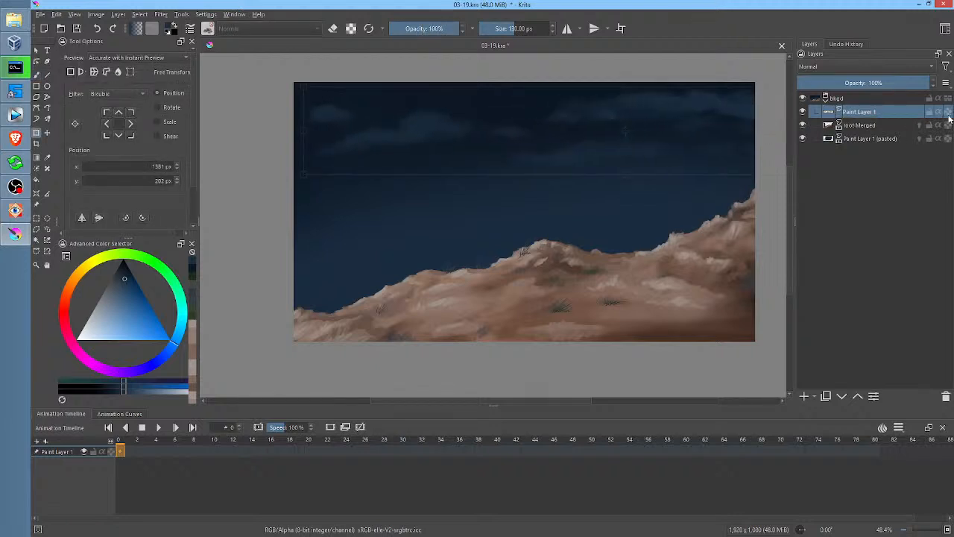
{"action": "left_click_drag", "start_coordinate": [682, 144], "coordinate": [636, 148]}
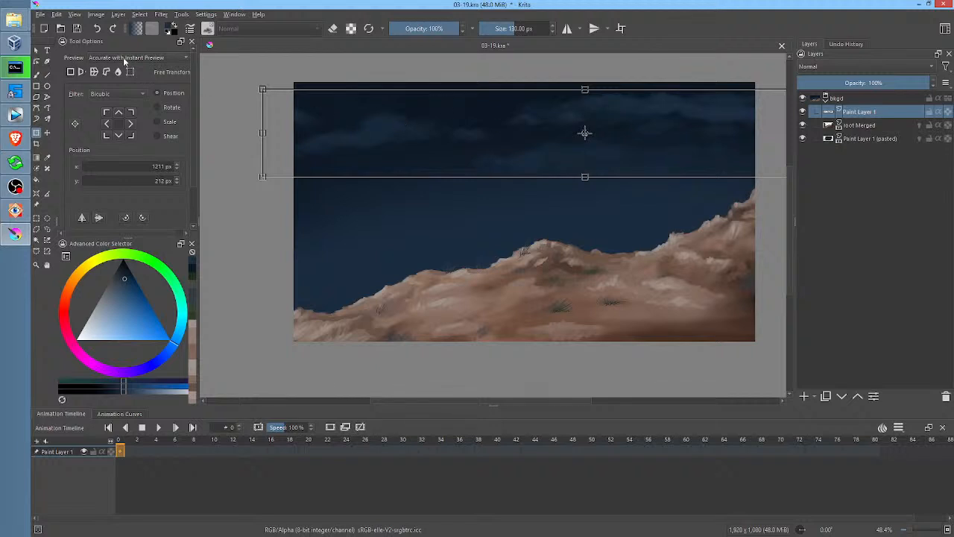
{"action": "left_click", "coordinate": [75, 31]}
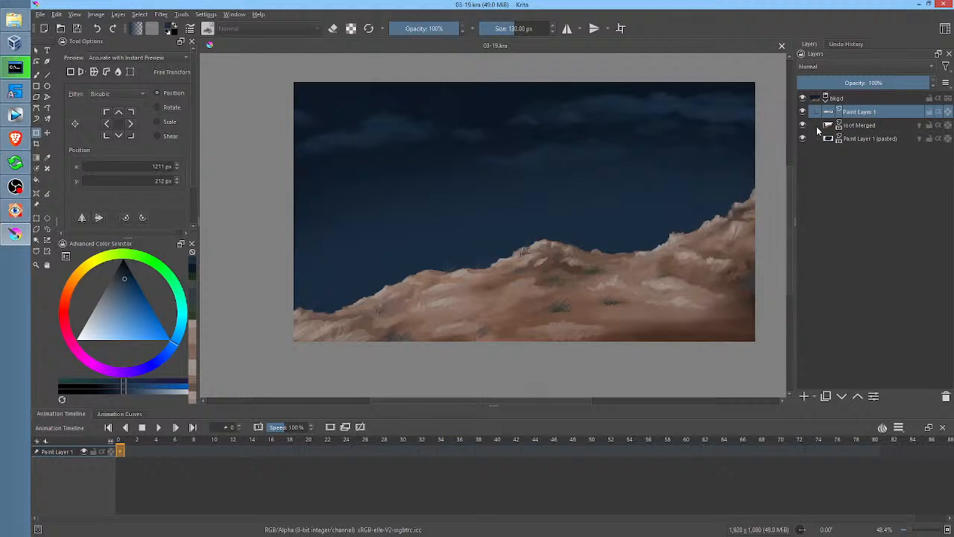
Step: Add a new paint layer directly above Paint Layer 1 (pasted) and choose a bright saturated red as the foreground colour
{"action": "mouse_move", "coordinate": [818, 130]}
{"action": "mouse_move", "coordinate": [855, 137]}
{"action": "left_click", "coordinate": [869, 125]}
{"action": "mouse_move", "coordinate": [869, 114]}
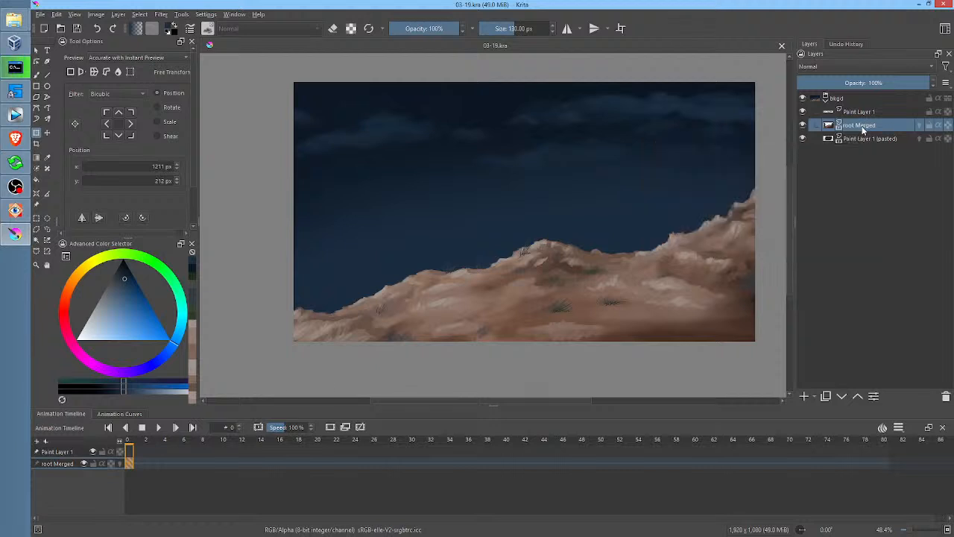
{"action": "left_click", "coordinate": [859, 141]}
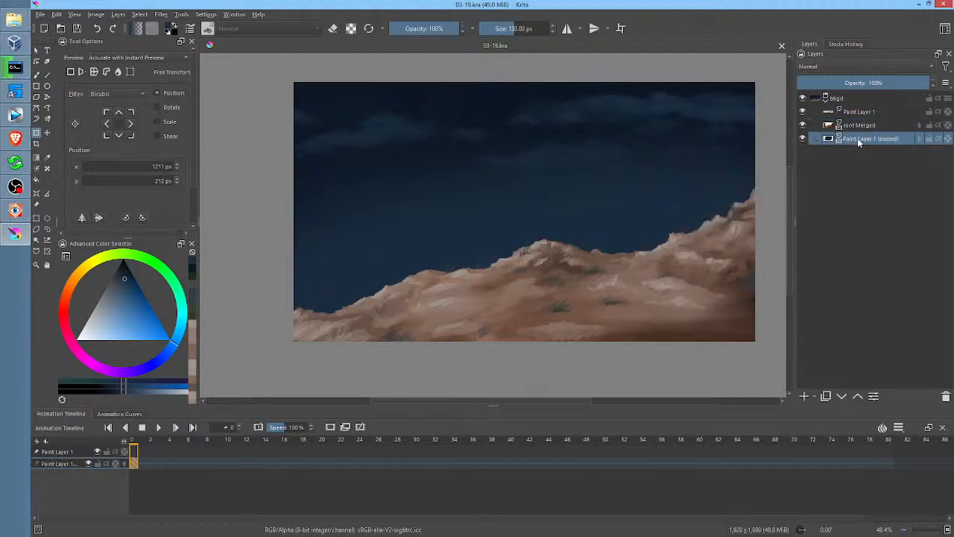
{"action": "left_click", "coordinate": [806, 396]}
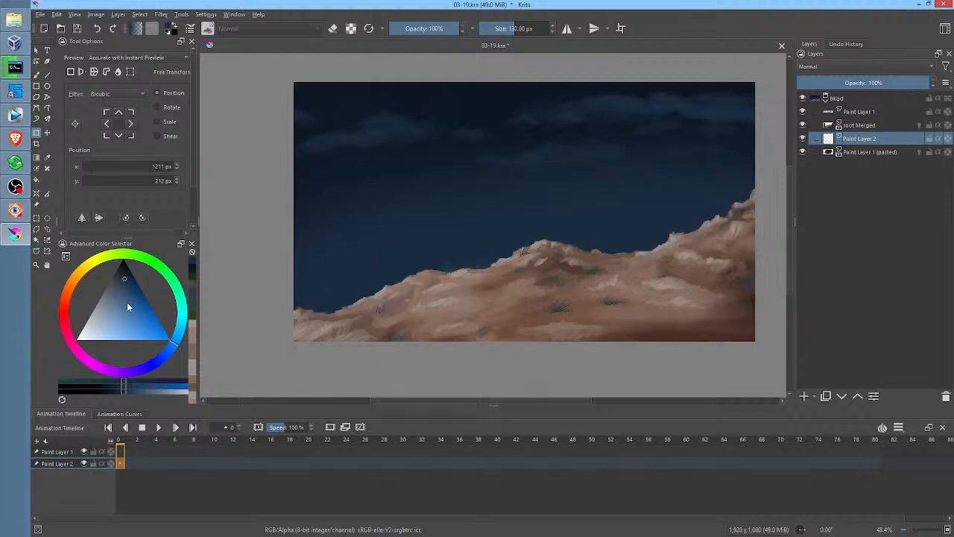
{"action": "left_click", "coordinate": [161, 329]}
{"action": "left_click", "coordinate": [71, 304]}
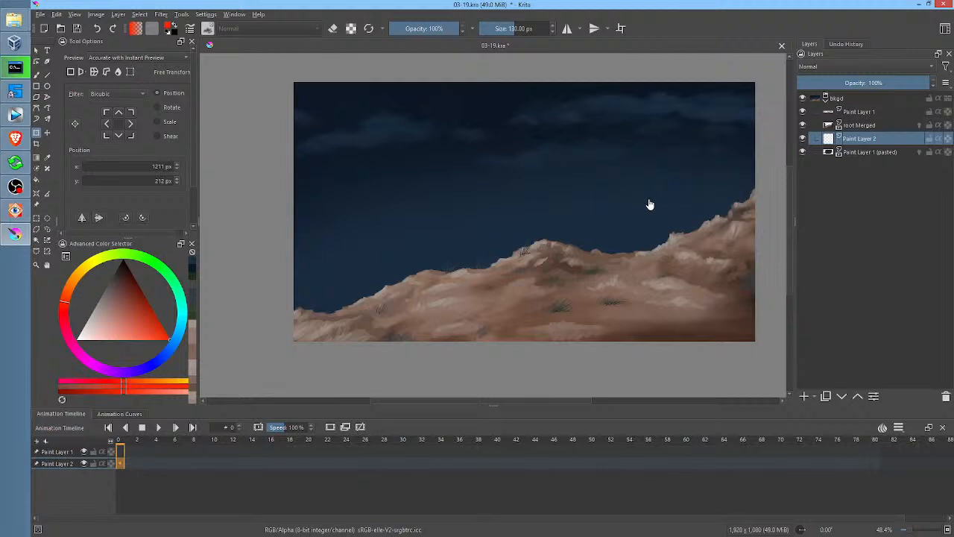
Step: Outline a brown background ridge with rock spires above the saddle on root Merged, using Wet Textured Soft at about 25 px and a sampled terrain brown
{"action": "key", "text": "1"}
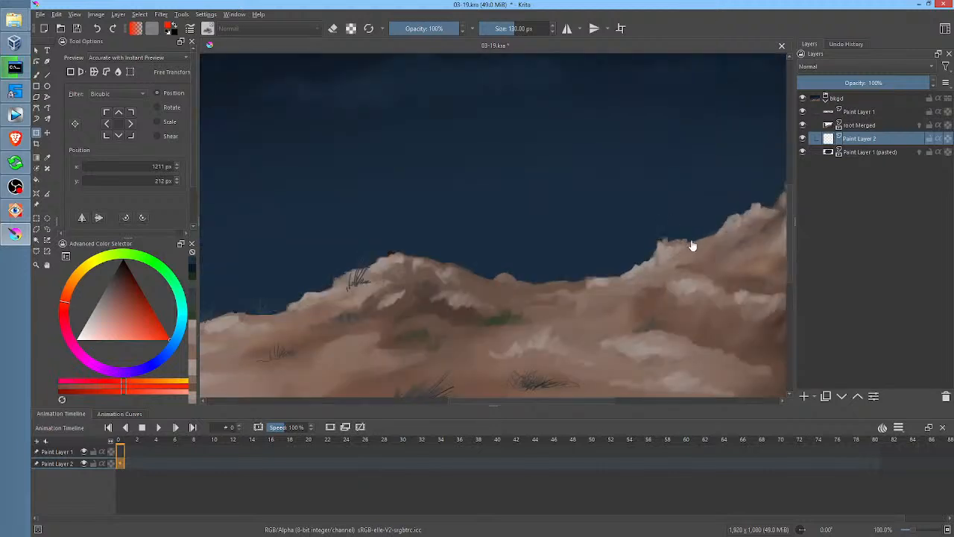
{"action": "scroll", "coordinate": [671, 246], "scroll_direction": "down", "scroll_amount": 2}
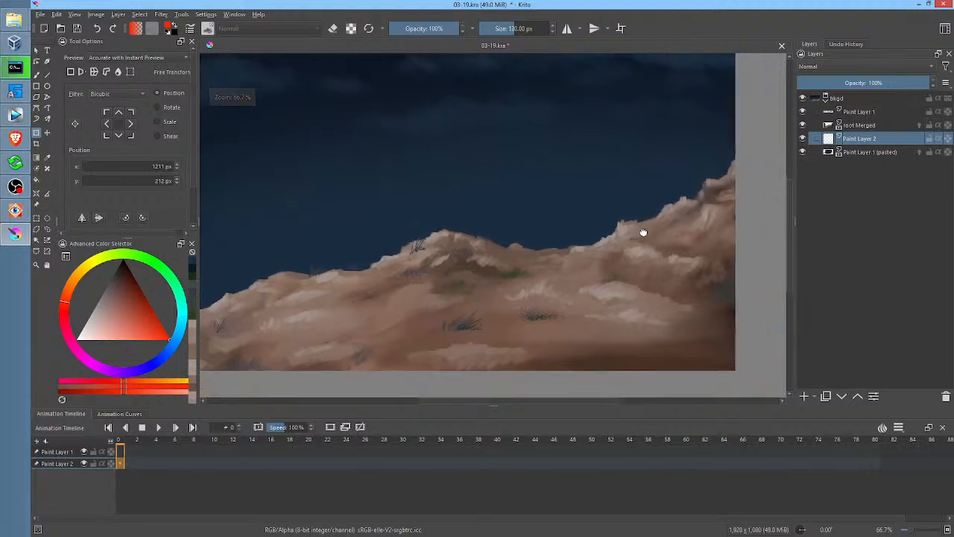
{"action": "left_click_drag", "start_coordinate": [643, 232], "coordinate": [622, 239]}
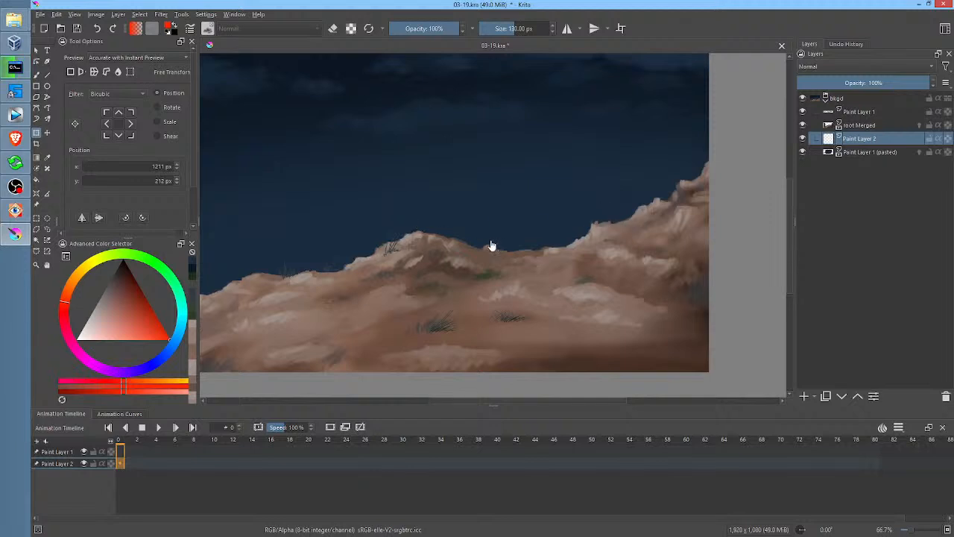
{"action": "scroll", "coordinate": [422, 232], "scroll_direction": "up", "scroll_amount": 2}
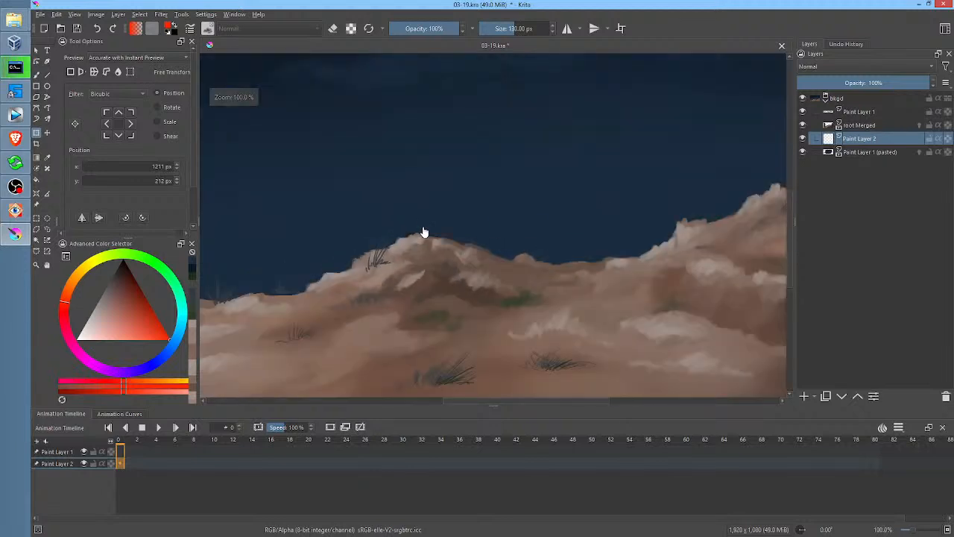
{"action": "left_click", "coordinate": [864, 125]}
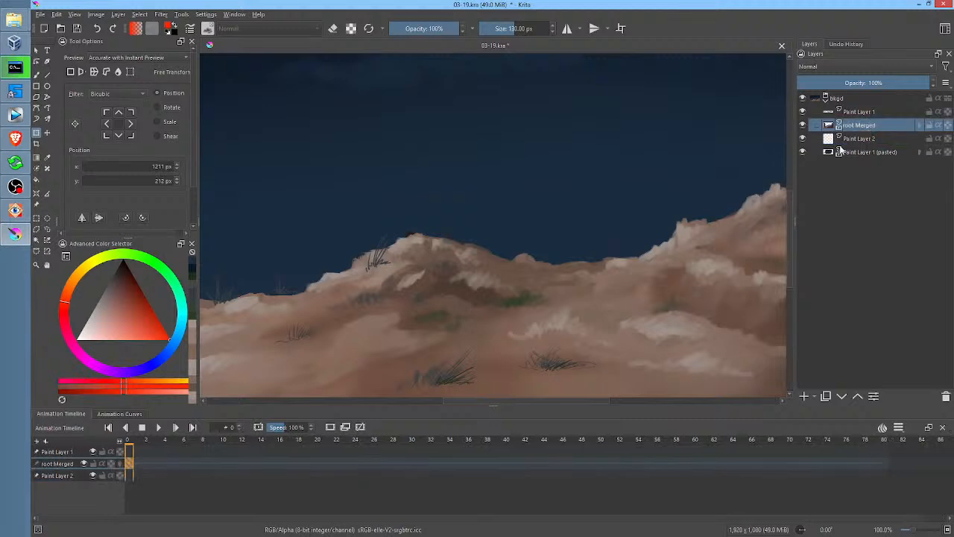
{"action": "key", "text": "b"}
{"action": "left_click", "coordinate": [517, 262], "text": "ctrl"}
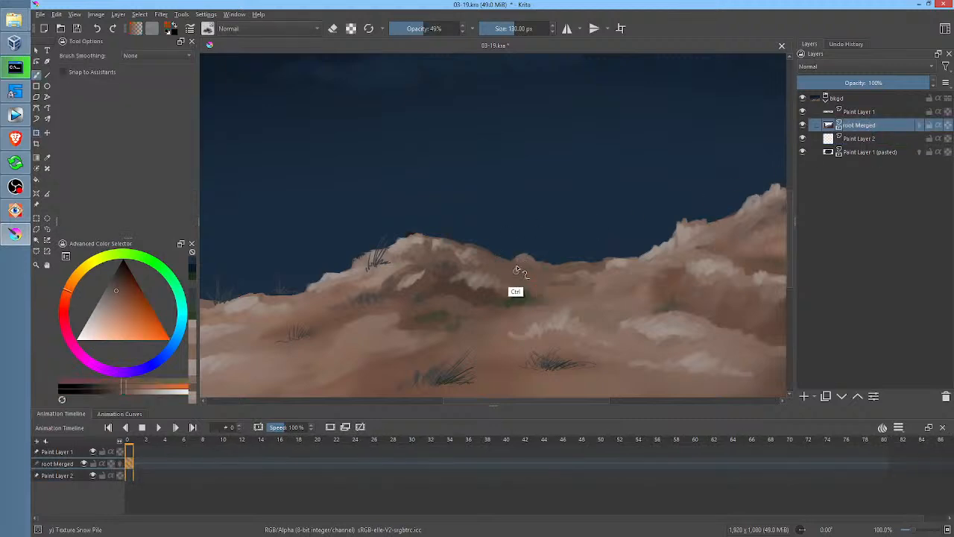
{"action": "right_click", "coordinate": [522, 262]}
{"action": "left_click", "coordinate": [469, 276]}
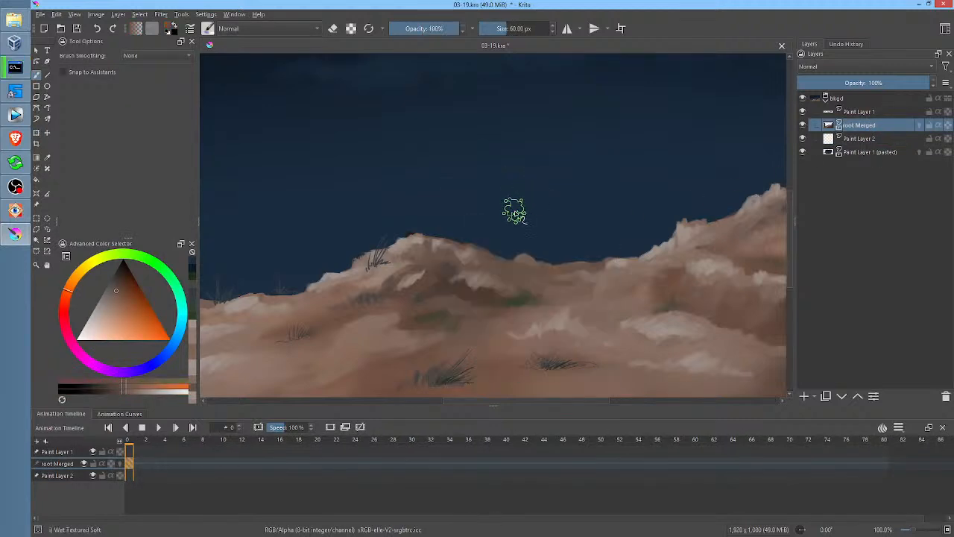
{"action": "left_click", "coordinate": [483, 298], "text": "ctrl"}
{"action": "mouse_move", "coordinate": [519, 265]}
{"action": "left_mouse_down", "text": "shift"}
{"action": "mouse_move", "coordinate": [486, 286]}
{"action": "mouse_move", "coordinate": [525, 246]}
{"action": "mouse_move", "coordinate": [515, 255]}
{"action": "mouse_move", "coordinate": [572, 230]}
{"action": "mouse_move", "coordinate": [598, 234]}
{"action": "mouse_move", "coordinate": [617, 188]}
{"action": "left_mouse_up", "text": "shift"}
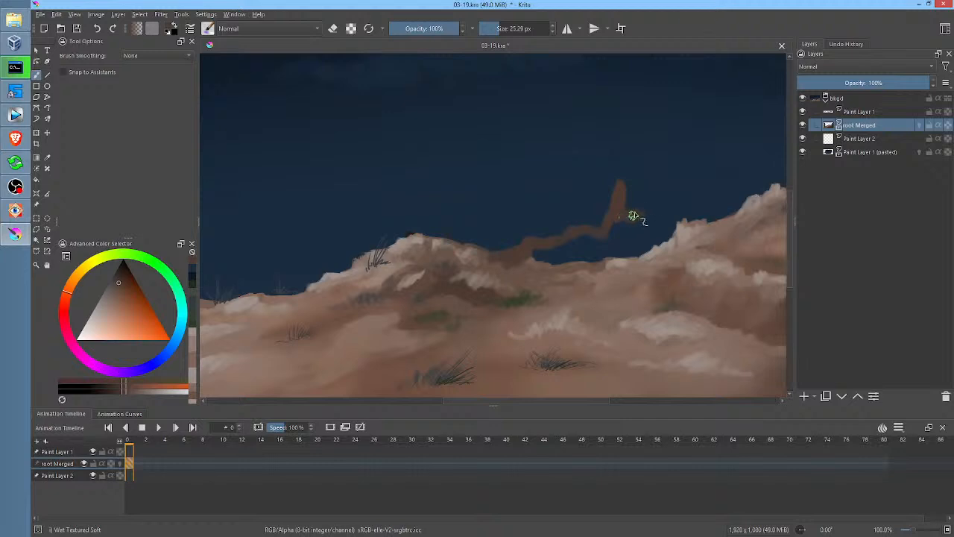
{"action": "mouse_move", "coordinate": [635, 212]}
{"action": "left_mouse_down"}
{"action": "mouse_move", "coordinate": [651, 158]}
{"action": "mouse_move", "coordinate": [653, 188]}
{"action": "mouse_move", "coordinate": [663, 167]}
{"action": "mouse_move", "coordinate": [660, 198]}
{"action": "mouse_move", "coordinate": [684, 204]}
{"action": "mouse_move", "coordinate": [746, 191]}
{"action": "left_mouse_up"}
{"action": "left_click_drag", "start_coordinate": [691, 273], "coordinate": [662, 250]}
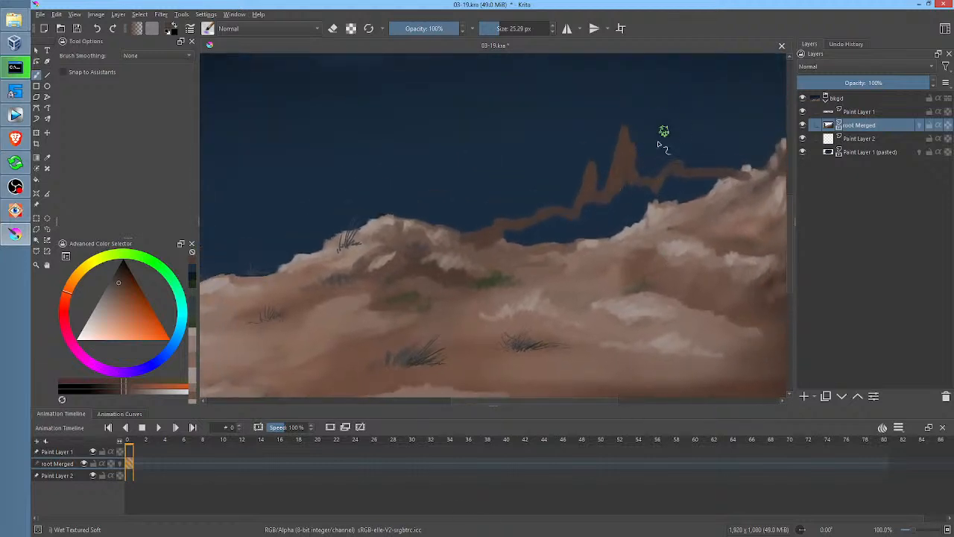
Step: Fill the area below the ridge outline with brown using the Freehand Path tool, and sample a lighter brown from the right slope
{"action": "mouse_move", "coordinate": [601, 204]}
{"action": "left_mouse_down"}
{"action": "mouse_move", "coordinate": [500, 243]}
{"action": "mouse_move", "coordinate": [561, 228]}
{"action": "mouse_move", "coordinate": [560, 220]}
{"action": "mouse_move", "coordinate": [492, 242]}
{"action": "mouse_move", "coordinate": [606, 242]}
{"action": "mouse_move", "coordinate": [652, 224]}
{"action": "left_mouse_up"}
{"action": "key", "text": "p"}
{"action": "left_click_drag", "start_coordinate": [746, 180], "coordinate": [680, 180]}
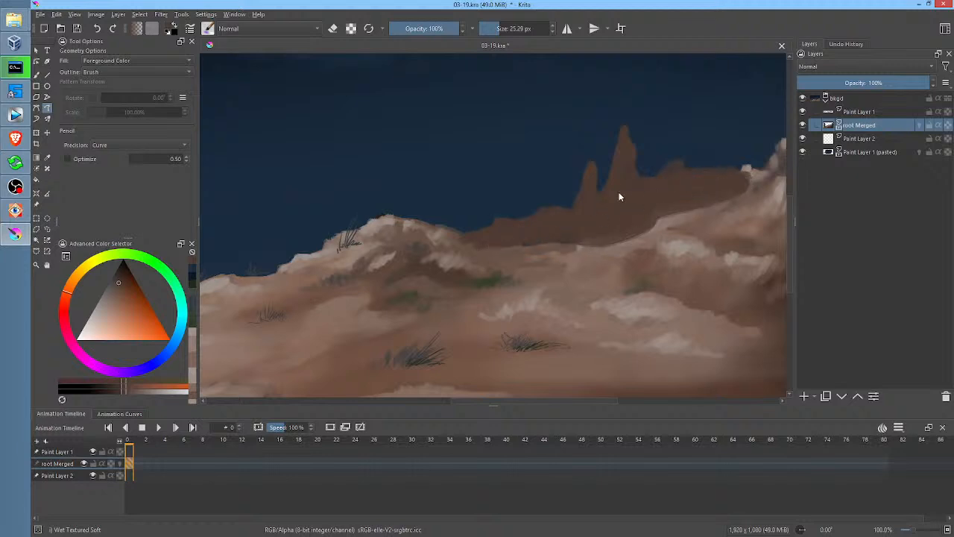
{"action": "left_click", "coordinate": [693, 212], "text": "ctrl"}
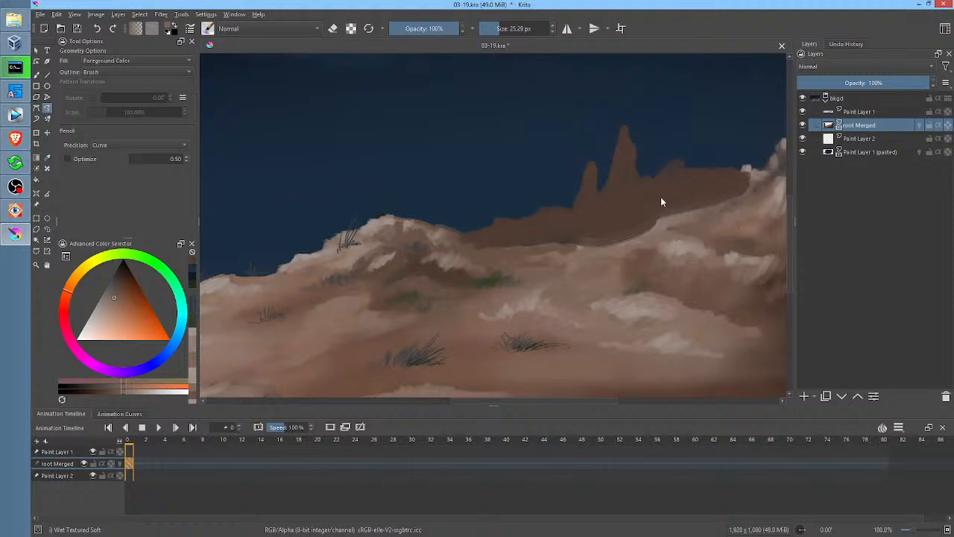
Step: Paint lighter brown highlights over the two rock spires and the ridge slope descending toward the saddle with the Freehand Brush
{"action": "key", "text": "b"}
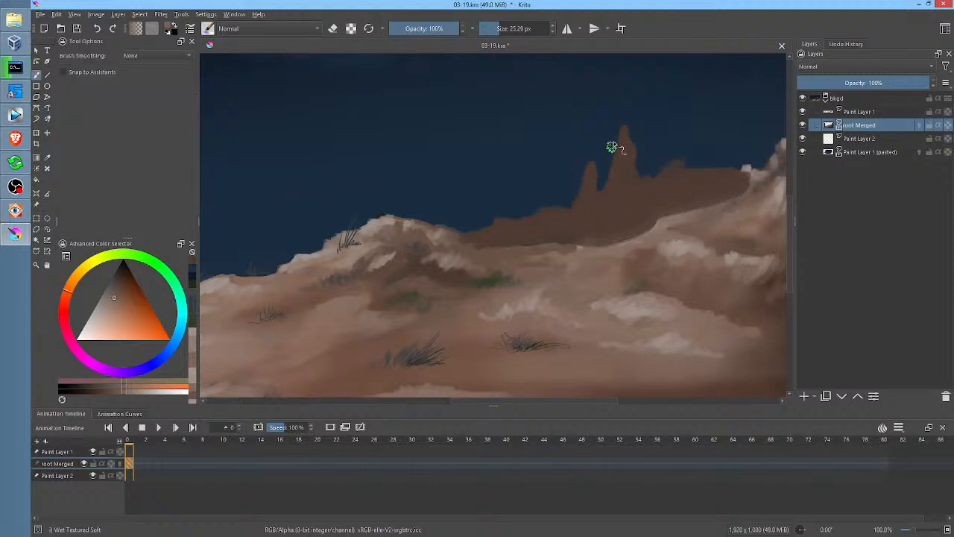
{"action": "mouse_move", "coordinate": [577, 210]}
{"action": "left_mouse_down"}
{"action": "mouse_move", "coordinate": [588, 214]}
{"action": "mouse_move", "coordinate": [589, 171]}
{"action": "mouse_move", "coordinate": [589, 214]}
{"action": "mouse_move", "coordinate": [599, 185]}
{"action": "left_mouse_up"}
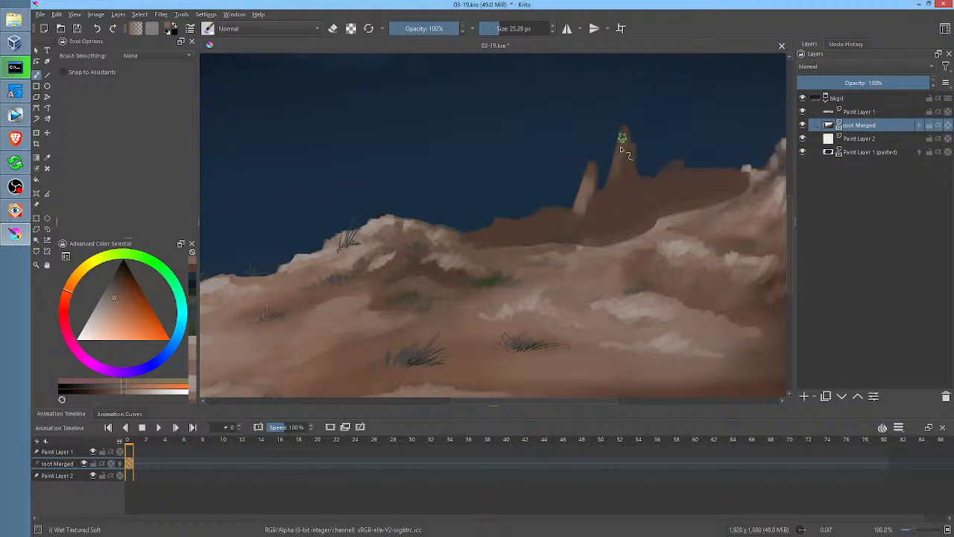
{"action": "mouse_move", "coordinate": [620, 146]}
{"action": "left_mouse_down"}
{"action": "mouse_move", "coordinate": [607, 191]}
{"action": "mouse_move", "coordinate": [625, 149]}
{"action": "mouse_move", "coordinate": [621, 190]}
{"action": "left_mouse_up"}
{"action": "left_click_drag", "start_coordinate": [570, 213], "coordinate": [524, 226]}
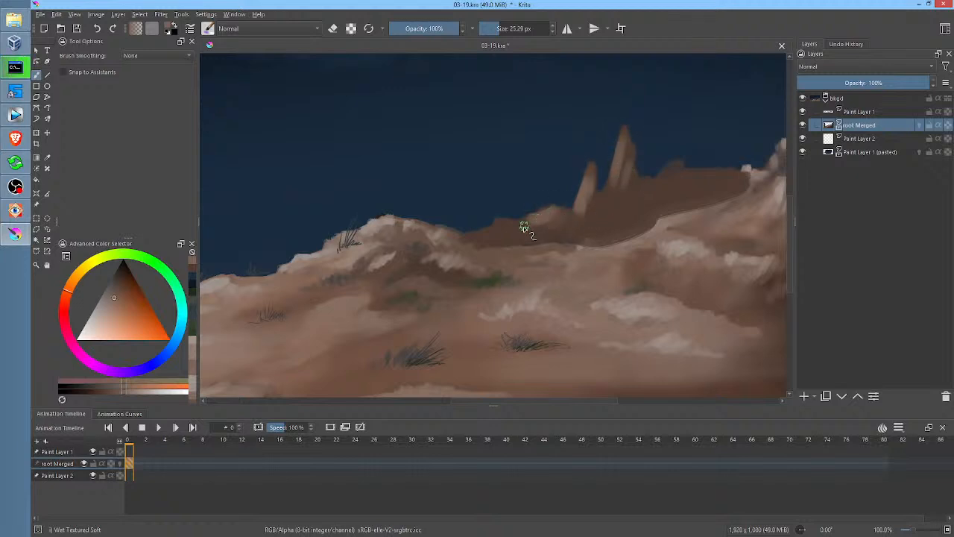
{"action": "left_click", "coordinate": [111, 295]}
{"action": "mouse_move", "coordinate": [544, 221]}
{"action": "left_mouse_down"}
{"action": "mouse_move", "coordinate": [463, 242]}
{"action": "mouse_move", "coordinate": [518, 227]}
{"action": "left_mouse_up"}
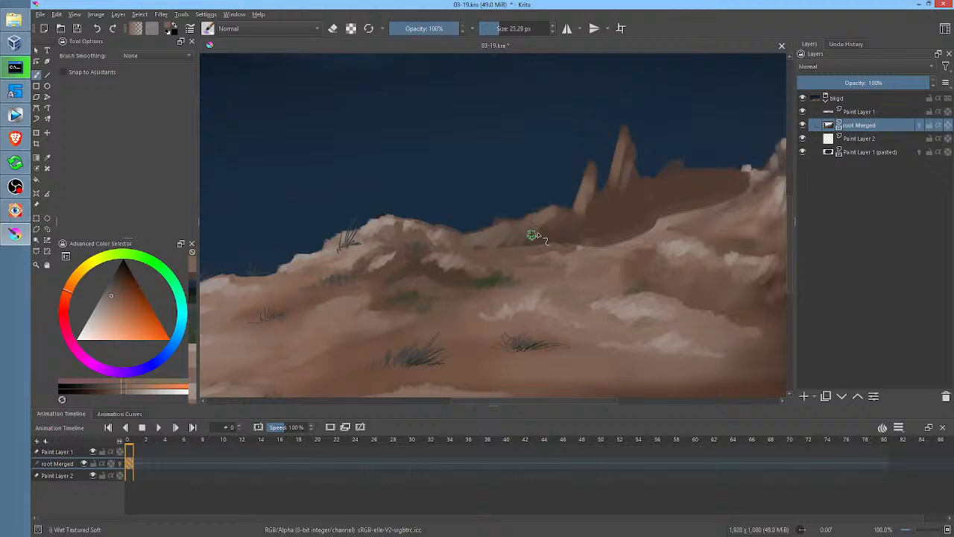
Step: Shade the right sides and bases of both spires in dark brown, reducing the brush to about 16 px
{"action": "left_click", "coordinate": [626, 222], "text": "ctrl"}
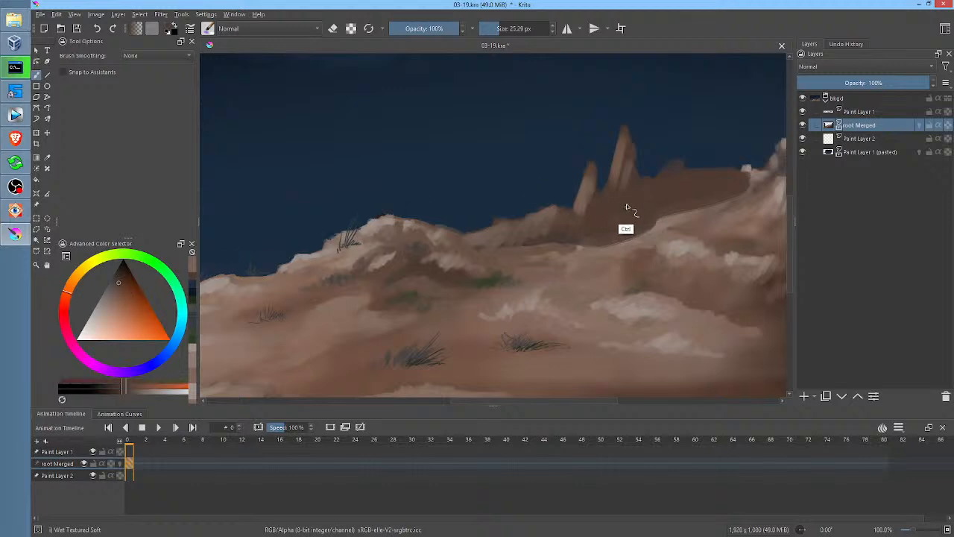
{"action": "left_click", "coordinate": [124, 279]}
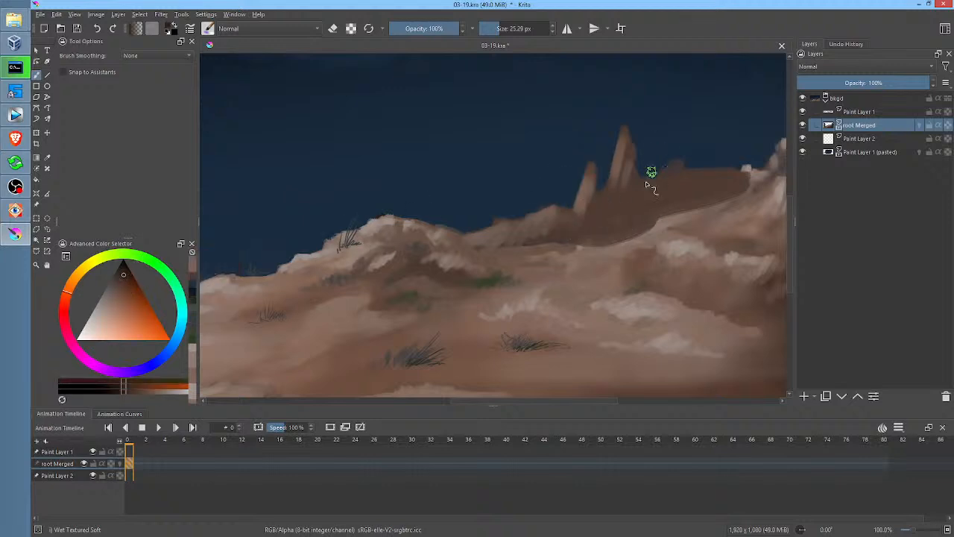
{"action": "left_click_drag", "start_coordinate": [635, 201], "coordinate": [626, 210], "text": "shift"}
{"action": "left_click_drag", "start_coordinate": [628, 146], "coordinate": [621, 188]}
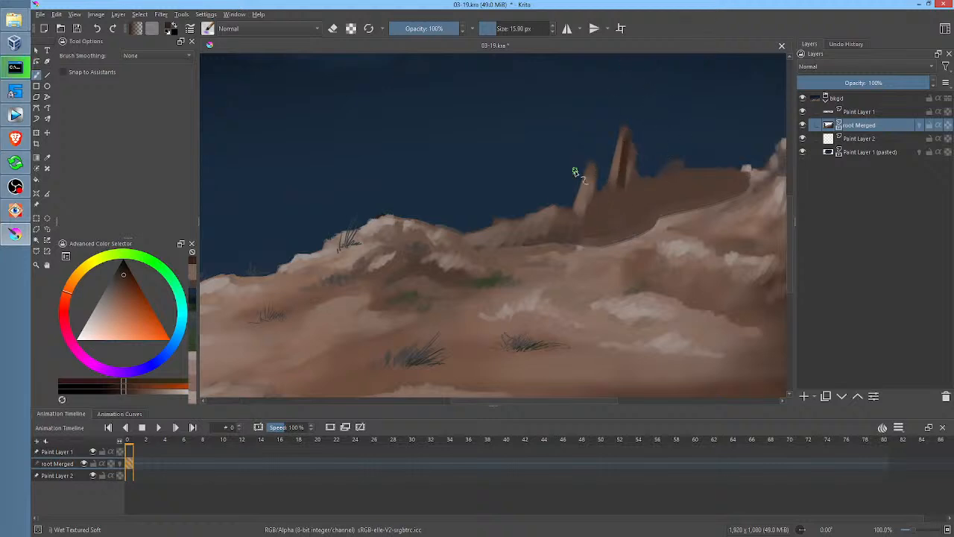
{"action": "left_click", "coordinate": [120, 275]}
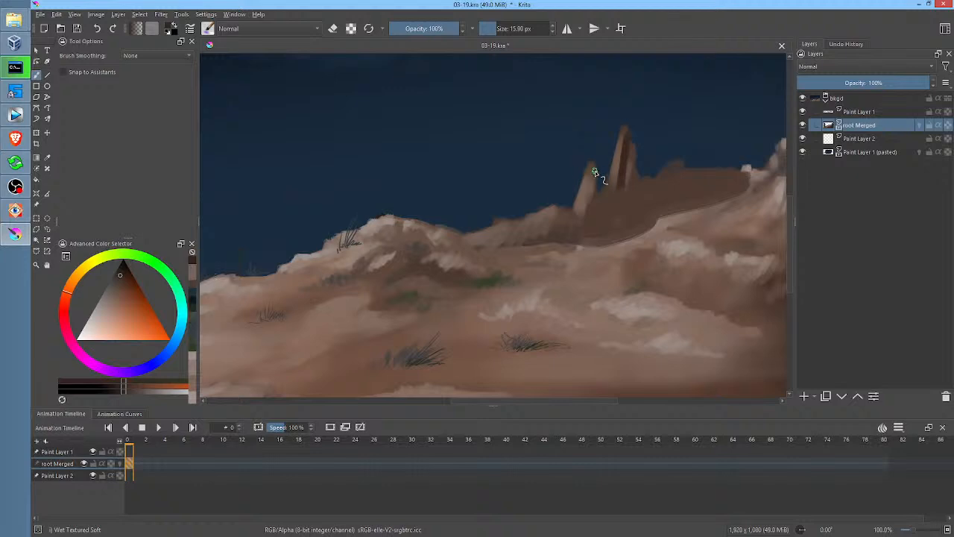
{"action": "left_click_drag", "start_coordinate": [595, 171], "coordinate": [585, 212]}
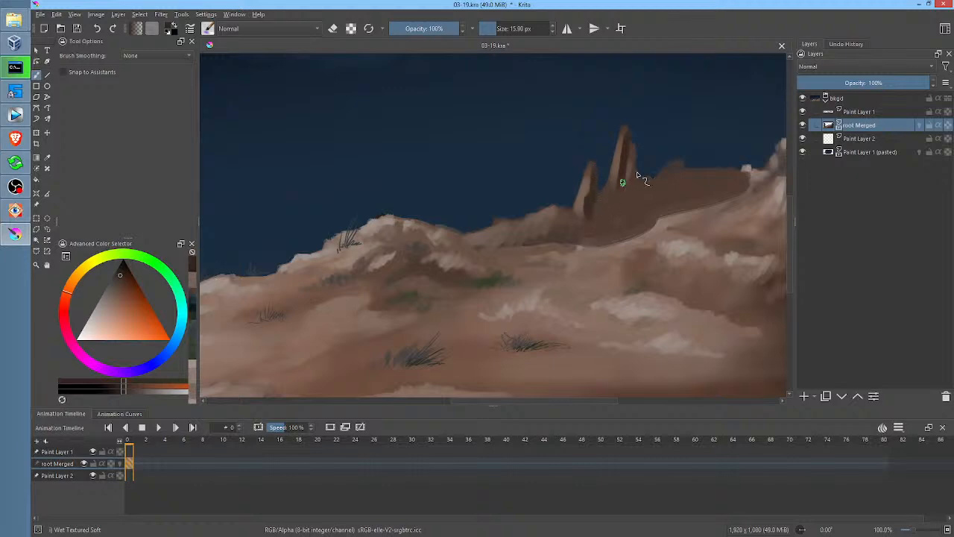
{"action": "mouse_move", "coordinate": [623, 158]}
{"action": "left_mouse_down"}
{"action": "mouse_move", "coordinate": [627, 169]}
{"action": "mouse_move", "coordinate": [600, 204]}
{"action": "mouse_move", "coordinate": [637, 201]}
{"action": "mouse_move", "coordinate": [655, 186]}
{"action": "left_mouse_up"}
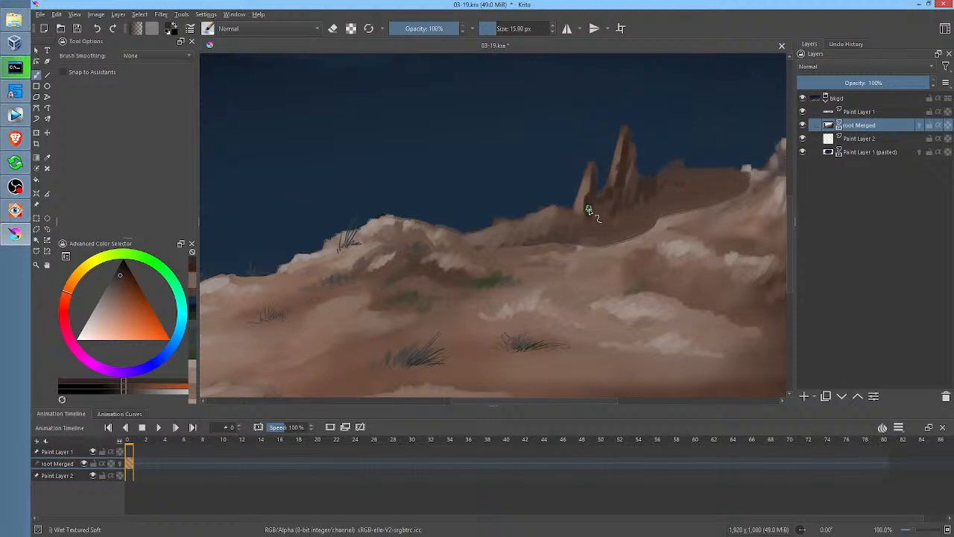
Step: Refine the spires' left faces and the lower ridge crest with sampled light brown and a brush of about 10 px
{"action": "mouse_move", "coordinate": [587, 194]}
{"action": "left_mouse_down", "text": "shift"}
{"action": "mouse_move", "coordinate": [595, 155]}
{"action": "mouse_move", "coordinate": [578, 192]}
{"action": "left_mouse_up", "text": "shift"}
{"action": "left_click", "coordinate": [586, 187], "text": "ctrl"}
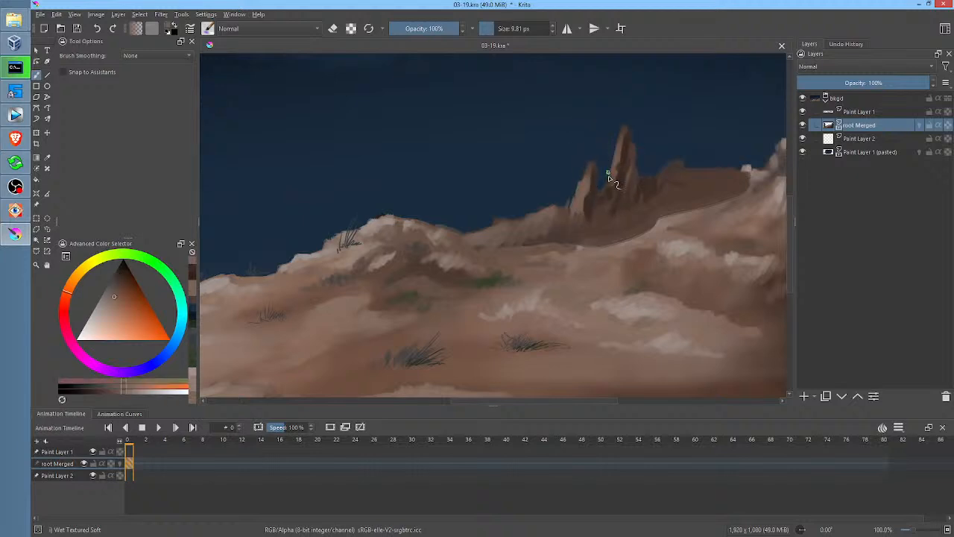
{"action": "left_click_drag", "start_coordinate": [630, 184], "coordinate": [691, 128], "text": "ctrl"}
{"action": "left_click_drag", "start_coordinate": [685, 146], "coordinate": [691, 185]}
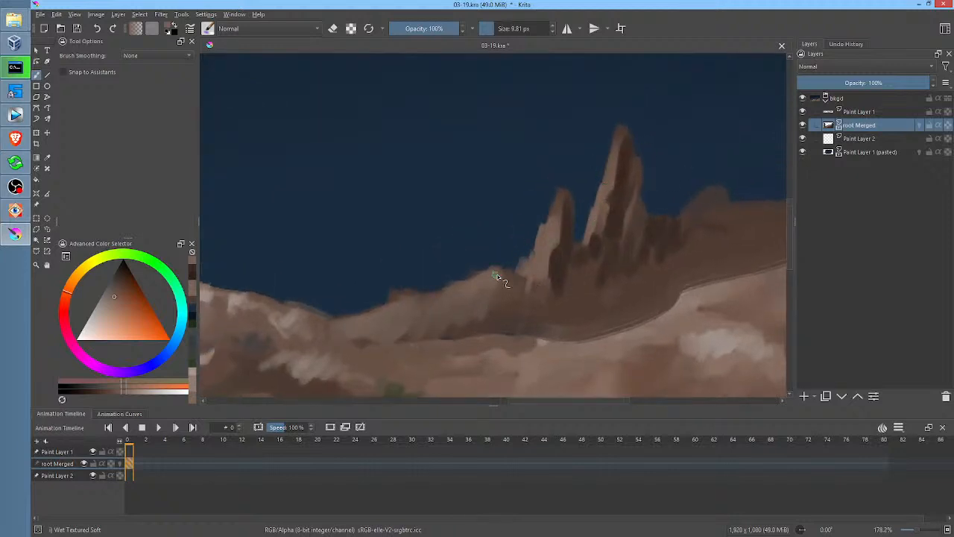
{"action": "mouse_move", "coordinate": [492, 270]}
{"action": "left_mouse_down"}
{"action": "mouse_move", "coordinate": [449, 279]}
{"action": "mouse_move", "coordinate": [423, 307]}
{"action": "mouse_move", "coordinate": [389, 298]}
{"action": "mouse_move", "coordinate": [369, 308]}
{"action": "left_mouse_up"}
Step: Highlight the lower ridge crest and its small rock knob with progressively paler, greyer browns
{"action": "left_click", "coordinate": [109, 301]}
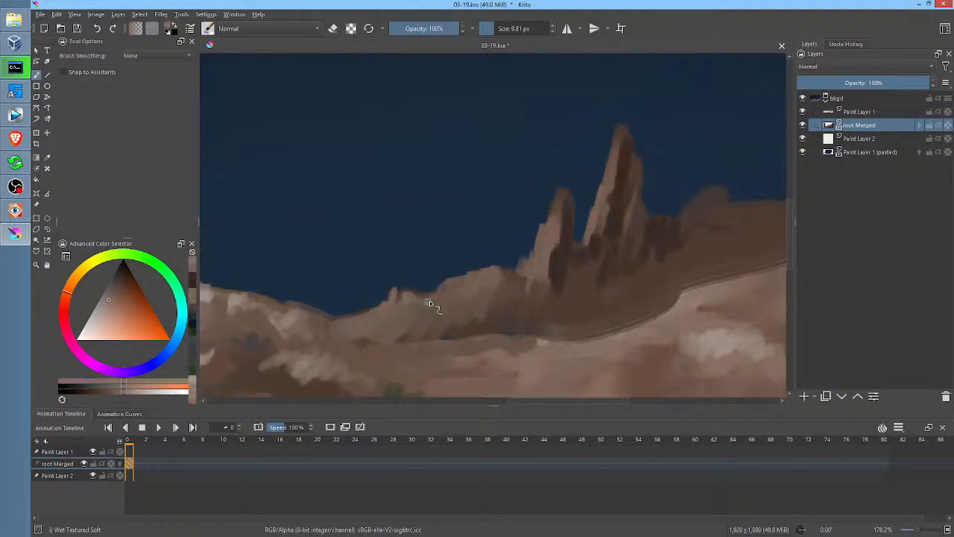
{"action": "left_click", "coordinate": [109, 299]}
{"action": "left_click_drag", "start_coordinate": [108, 301], "coordinate": [106, 306]}
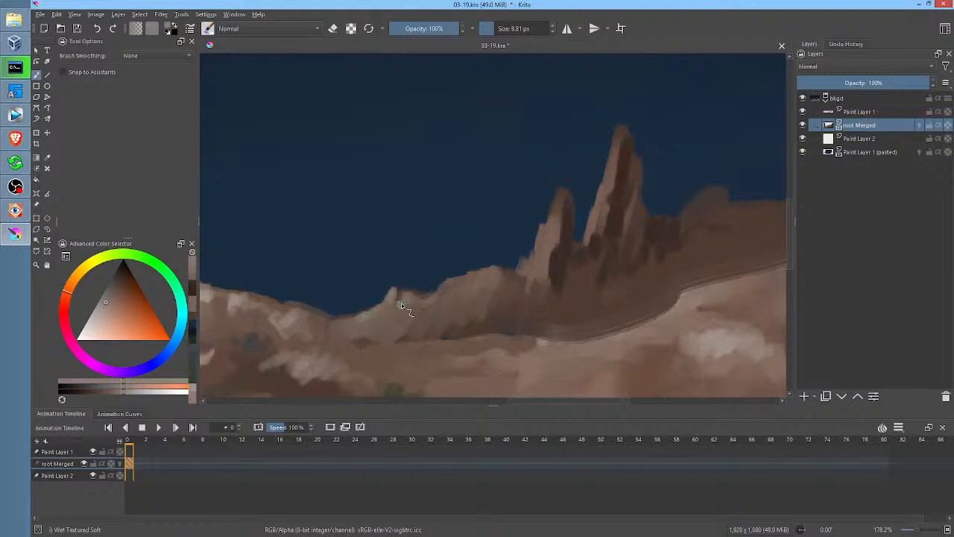
{"action": "left_click_drag", "start_coordinate": [456, 284], "coordinate": [495, 273]}
{"action": "mouse_move", "coordinate": [454, 286]}
{"action": "left_mouse_down"}
{"action": "mouse_move", "coordinate": [536, 261]}
{"action": "mouse_move", "coordinate": [506, 278]}
{"action": "mouse_move", "coordinate": [538, 258]}
{"action": "mouse_move", "coordinate": [540, 281]}
{"action": "mouse_move", "coordinate": [538, 254]}
{"action": "mouse_move", "coordinate": [517, 259]}
{"action": "mouse_move", "coordinate": [515, 286]}
{"action": "mouse_move", "coordinate": [555, 271]}
{"action": "left_mouse_up"}
Step: Darken the base of the small spire with sampled brown and add sampled pale brown to its face and the tall spire's tip
{"action": "left_click", "coordinate": [516, 281], "text": "ctrl"}
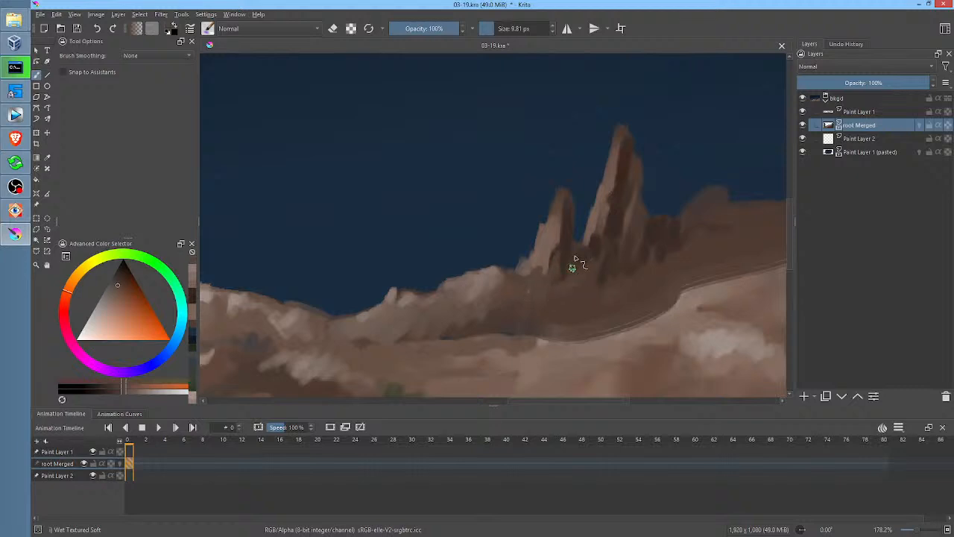
{"action": "left_click", "coordinate": [406, 290], "text": "ctrl"}
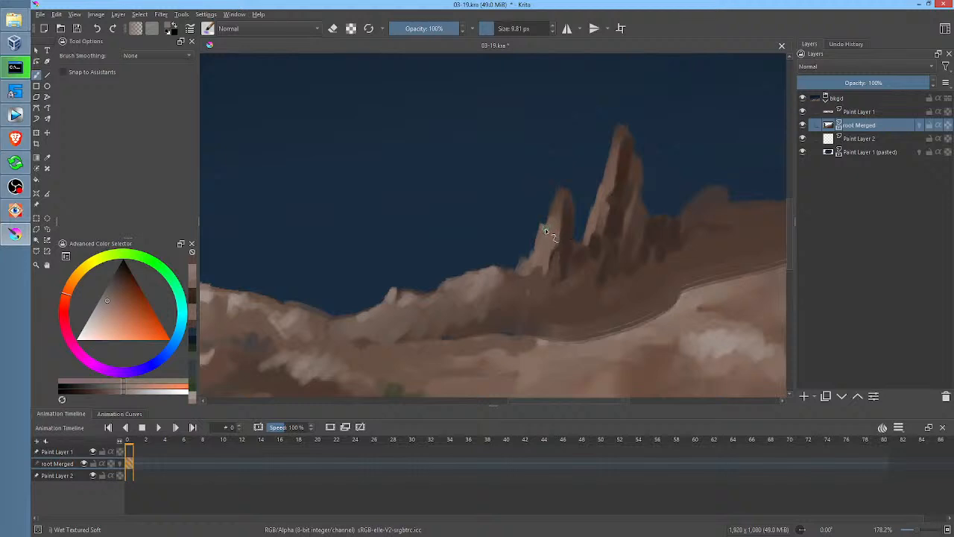
{"action": "left_click_drag", "start_coordinate": [558, 193], "coordinate": [557, 245]}
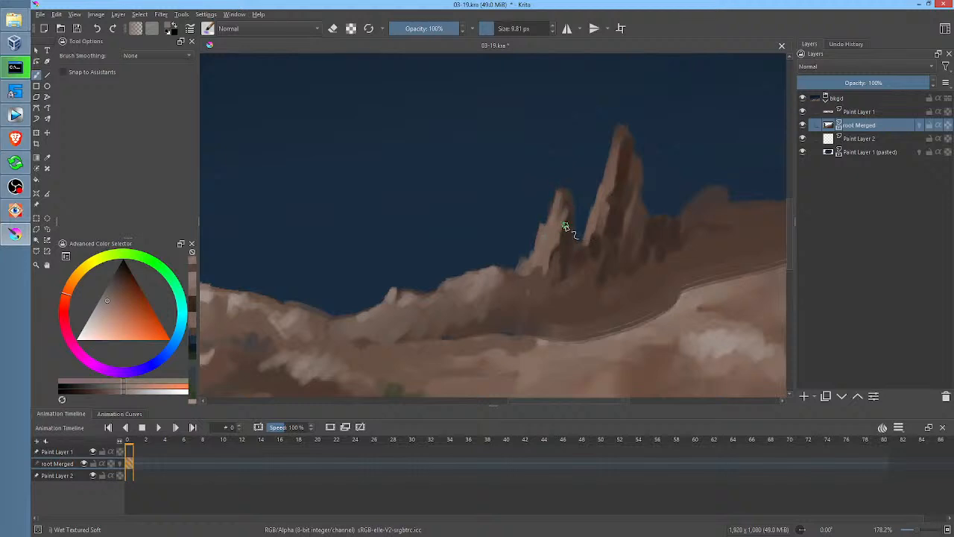
{"action": "left_click_drag", "start_coordinate": [623, 130], "coordinate": [619, 124]}
Step: Add fine pale highlights to the spire tips, rock ledges, lower crest and right-hand knob with a brush of about 6 px
{"action": "left_click", "coordinate": [106, 302]}
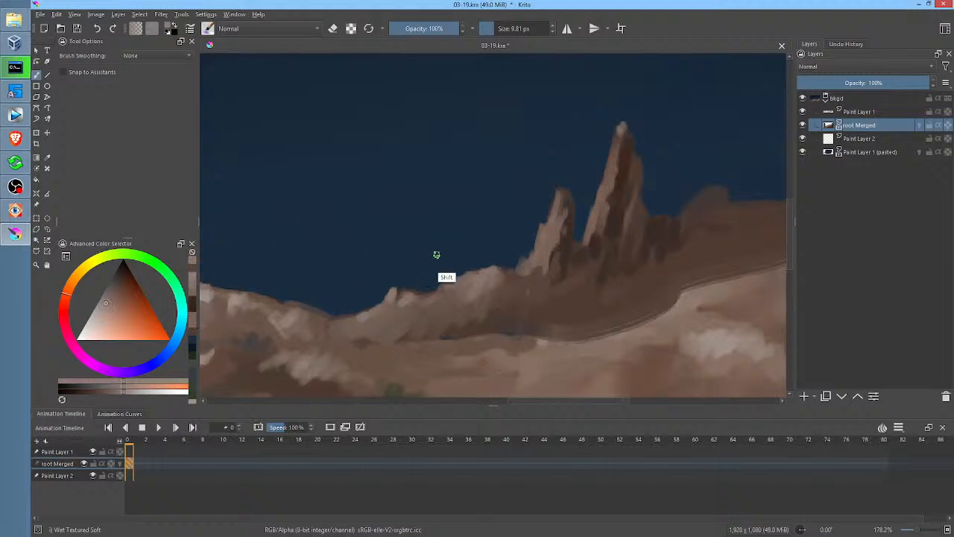
{"action": "left_click_drag", "start_coordinate": [487, 262], "coordinate": [481, 261], "text": "shift"}
{"action": "left_click_drag", "start_coordinate": [562, 189], "coordinate": [562, 192]}
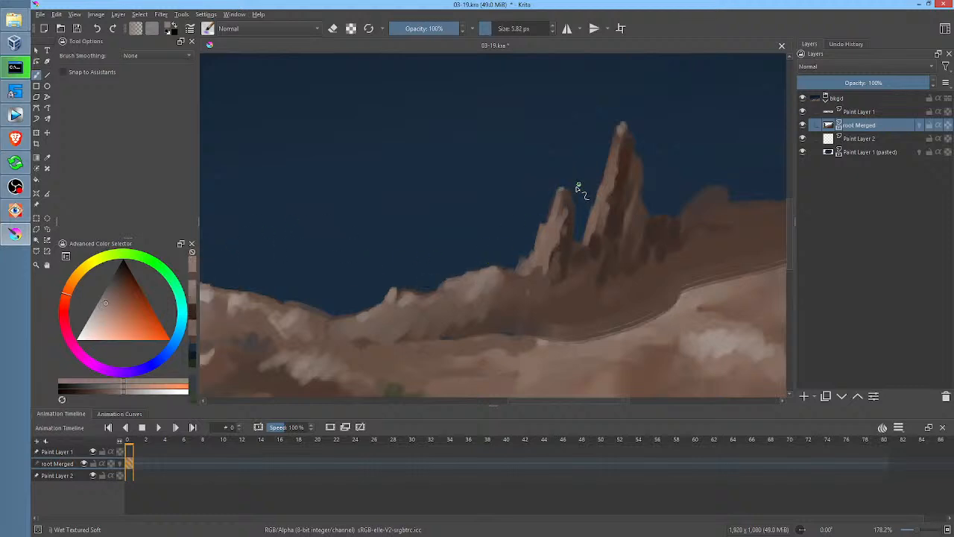
{"action": "left_click", "coordinate": [620, 129]}
{"action": "left_click", "coordinate": [614, 200]}
{"action": "left_click", "coordinate": [597, 209]}
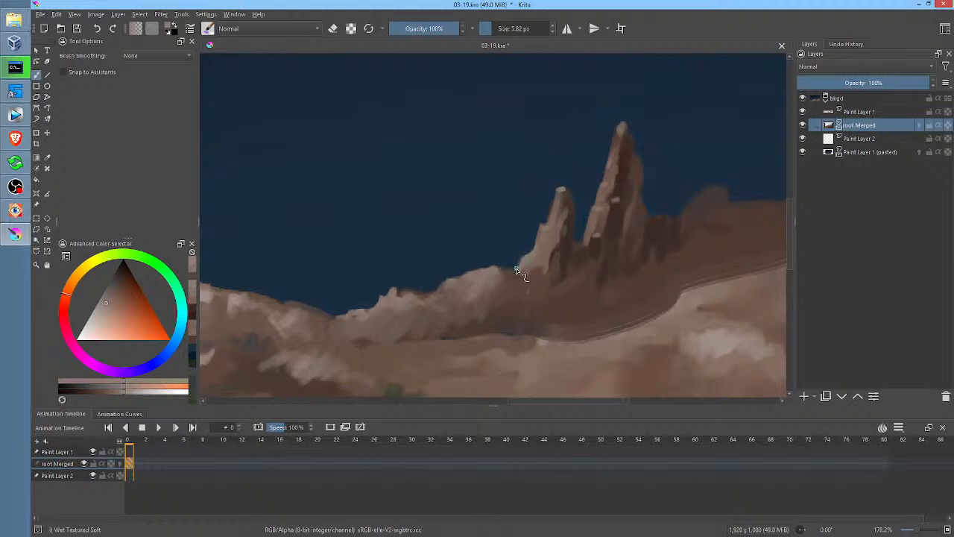
{"action": "mouse_move", "coordinate": [679, 173]}
{"action": "left_mouse_down"}
{"action": "mouse_move", "coordinate": [687, 209]}
{"action": "mouse_move", "coordinate": [712, 187]}
{"action": "mouse_move", "coordinate": [729, 189]}
{"action": "mouse_move", "coordinate": [697, 199]}
{"action": "left_mouse_up"}
Step: Blend the foreground slope's upper edge into the ridge below the spires, using light and sampled dark browns at about 15 px
{"action": "key", "text": "1"}
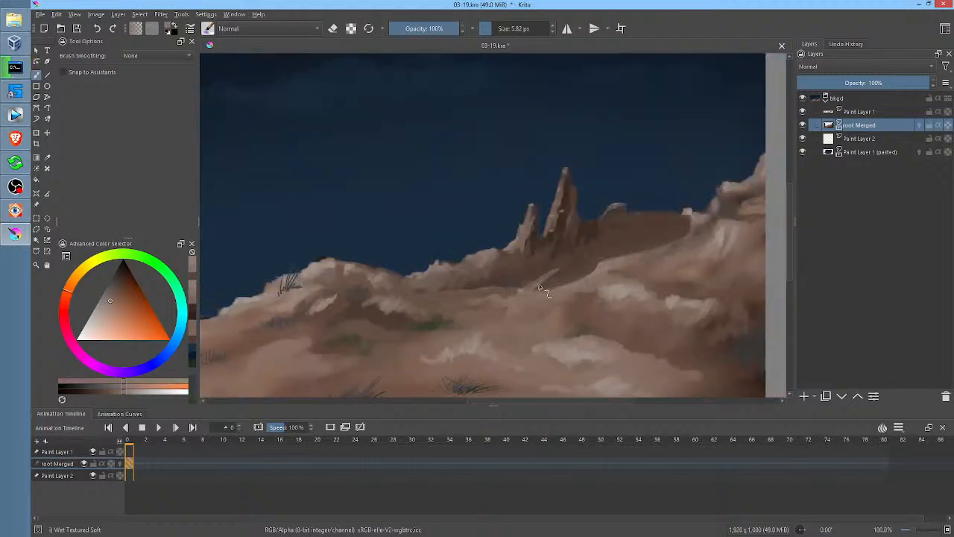
{"action": "mouse_move", "coordinate": [527, 289]}
{"action": "left_mouse_down"}
{"action": "mouse_move", "coordinate": [580, 272]}
{"action": "mouse_move", "coordinate": [530, 294]}
{"action": "mouse_move", "coordinate": [585, 278]}
{"action": "mouse_move", "coordinate": [553, 285]}
{"action": "mouse_move", "coordinate": [613, 263]}
{"action": "left_mouse_up"}
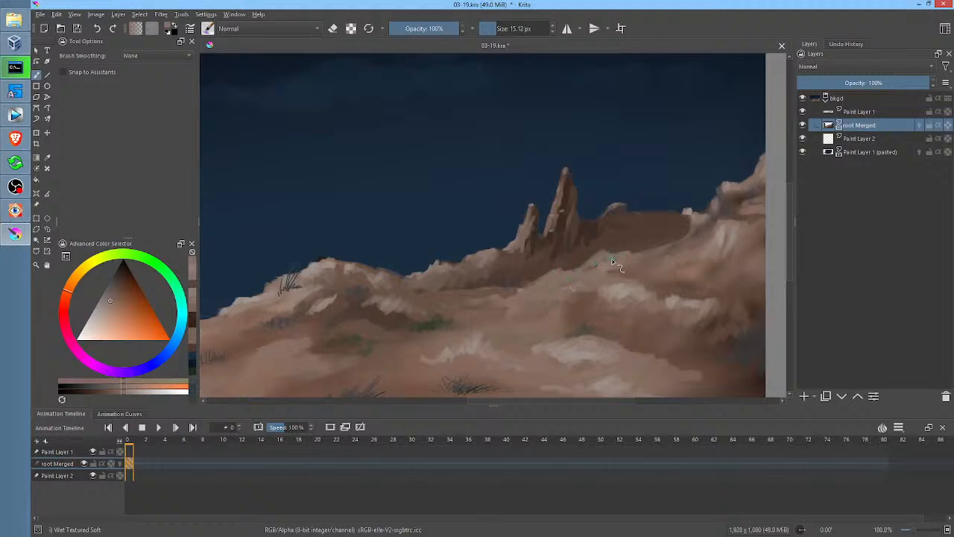
{"action": "left_click", "coordinate": [532, 277], "text": "ctrl"}
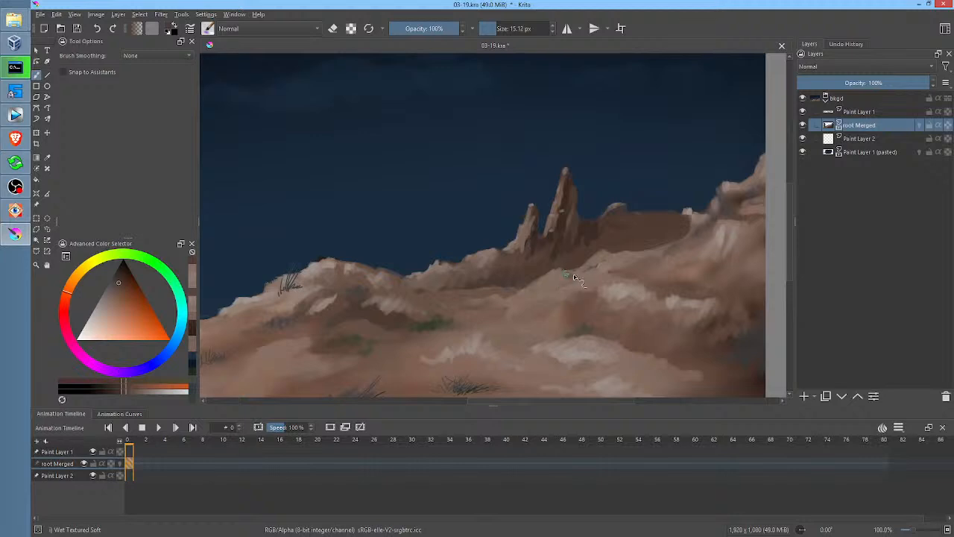
{"action": "left_click_drag", "start_coordinate": [574, 277], "coordinate": [608, 275]}
Step: Shade the flat ridge between the tall spire and the right slope with sampled mid and dark browns
{"action": "left_click", "coordinate": [652, 252], "text": "ctrl"}
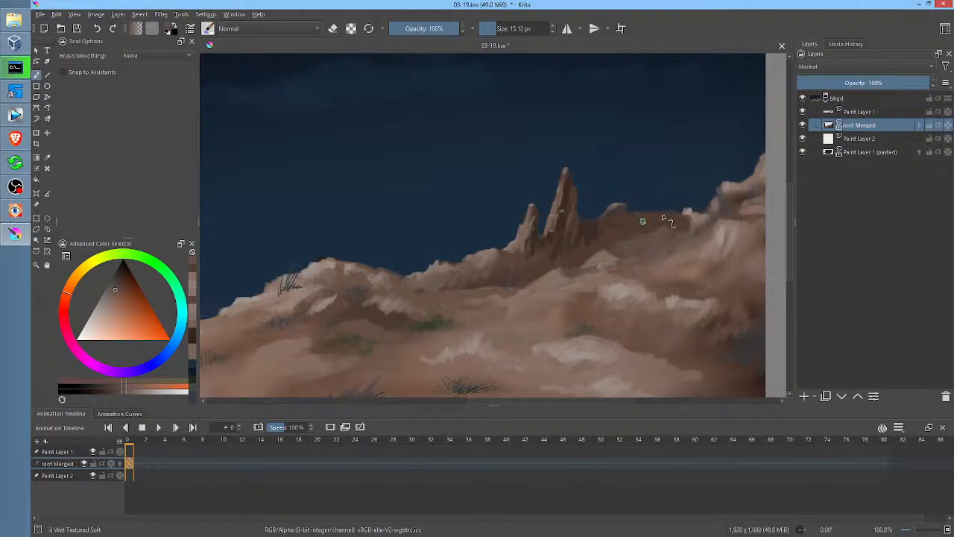
{"action": "left_click", "coordinate": [582, 252], "text": "ctrl"}
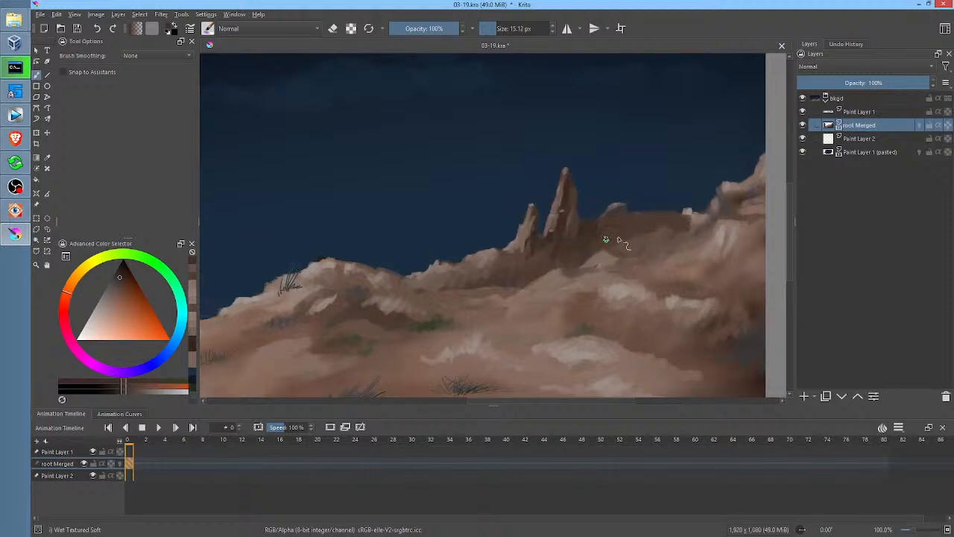
{"action": "mouse_move", "coordinate": [628, 208]}
{"action": "left_mouse_down"}
{"action": "mouse_move", "coordinate": [608, 232]}
{"action": "mouse_move", "coordinate": [592, 222]}
{"action": "mouse_move", "coordinate": [614, 215]}
{"action": "mouse_move", "coordinate": [617, 240]}
{"action": "left_mouse_up"}
{"action": "left_click", "coordinate": [522, 295], "text": "ctrl"}
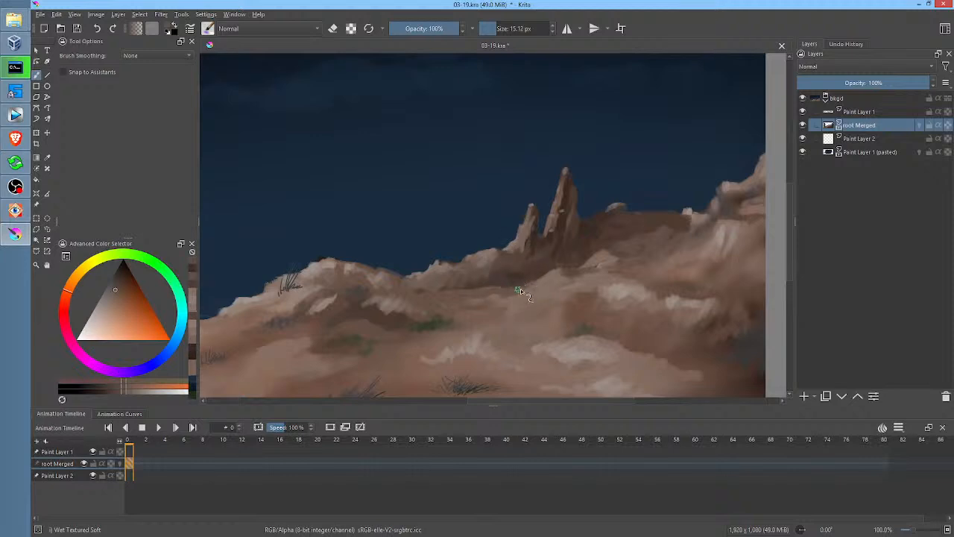
Step: Highlight the flat ridge's crest with sampled light brown and deepen the shadows beneath it with sampled dark brown
{"action": "left_click", "coordinate": [541, 280], "text": "ctrl"}
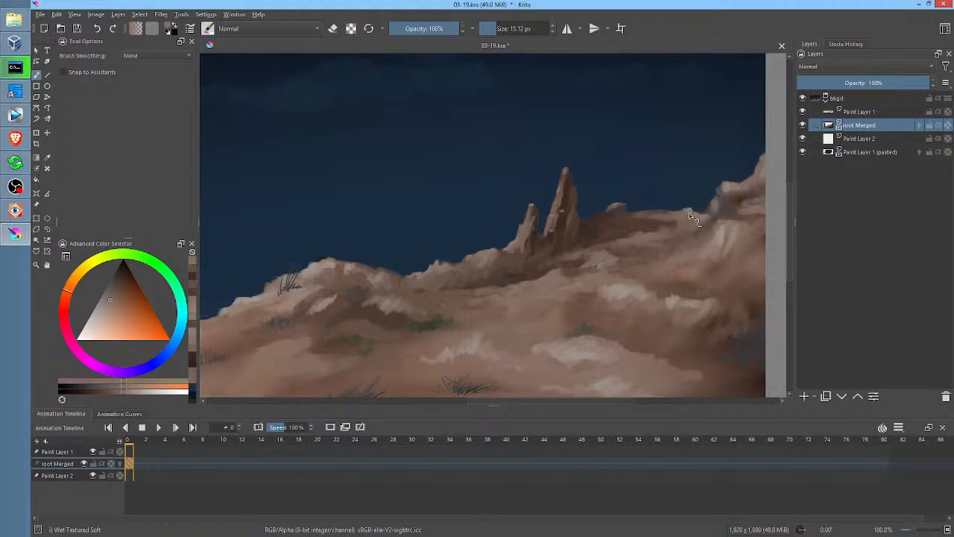
{"action": "left_click", "coordinate": [617, 252], "text": "ctrl"}
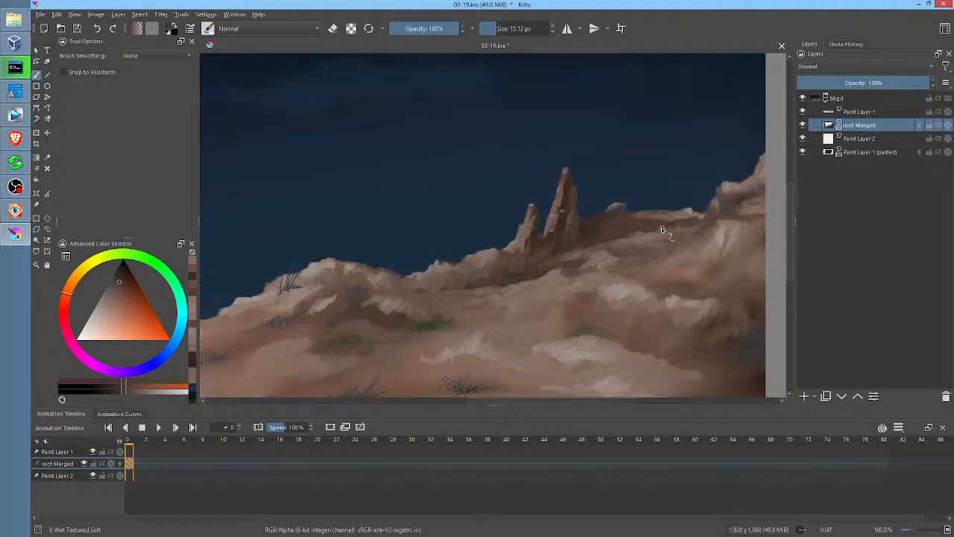
{"action": "left_click_drag", "start_coordinate": [663, 229], "coordinate": [631, 240]}
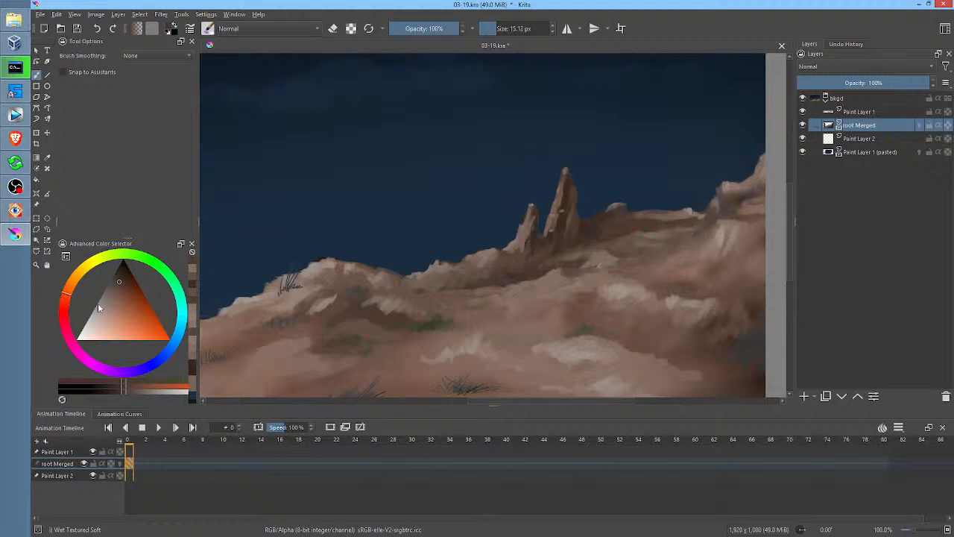
Step: Add dark muted teal shadows to the spires, ridge and right slope, and tone down the patch near the canvas's right edge with sampled dark brown
{"action": "left_click", "coordinate": [179, 329]}
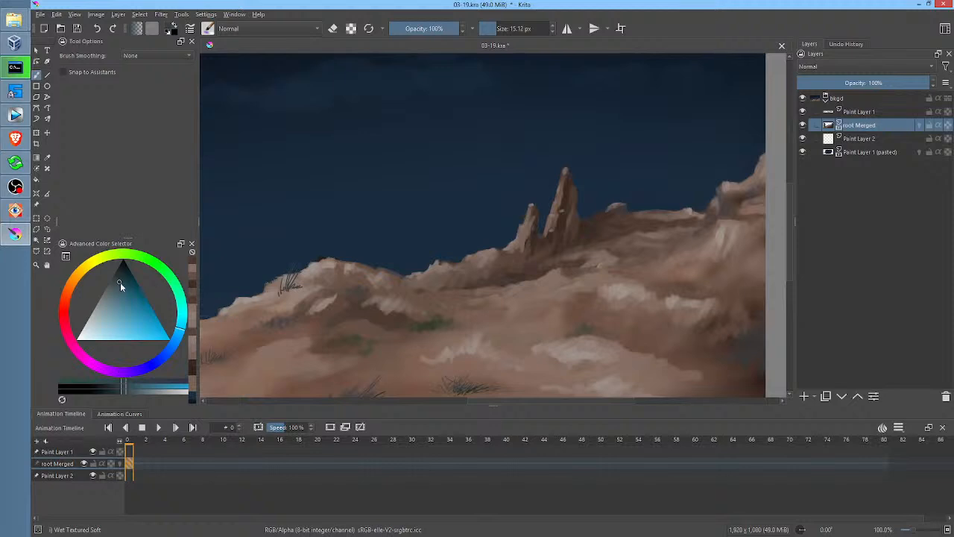
{"action": "left_click", "coordinate": [118, 279]}
{"action": "mouse_move", "coordinate": [576, 217]}
{"action": "left_mouse_down"}
{"action": "mouse_move", "coordinate": [577, 200]}
{"action": "mouse_move", "coordinate": [568, 211]}
{"action": "left_mouse_up"}
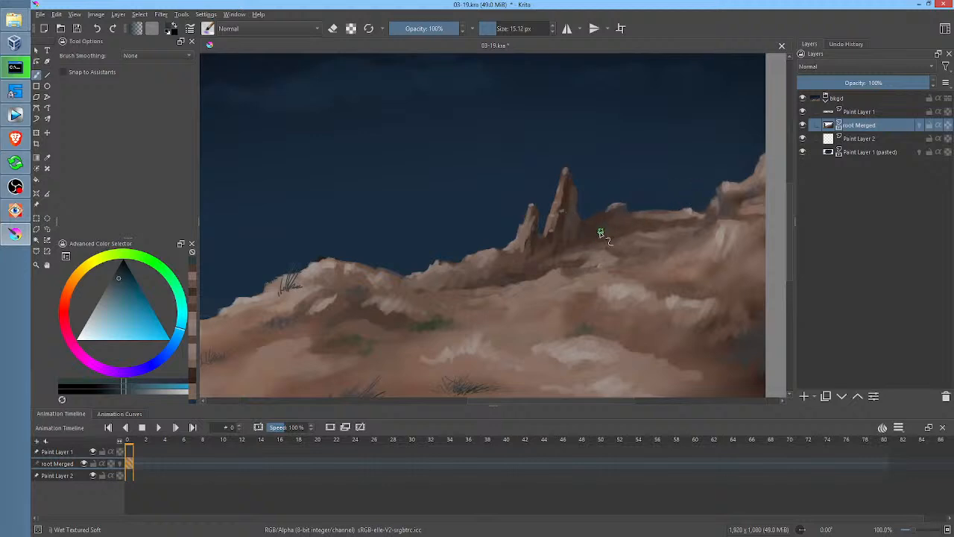
{"action": "scroll", "coordinate": [604, 227], "scroll_direction": "up", "scroll_amount": 3}
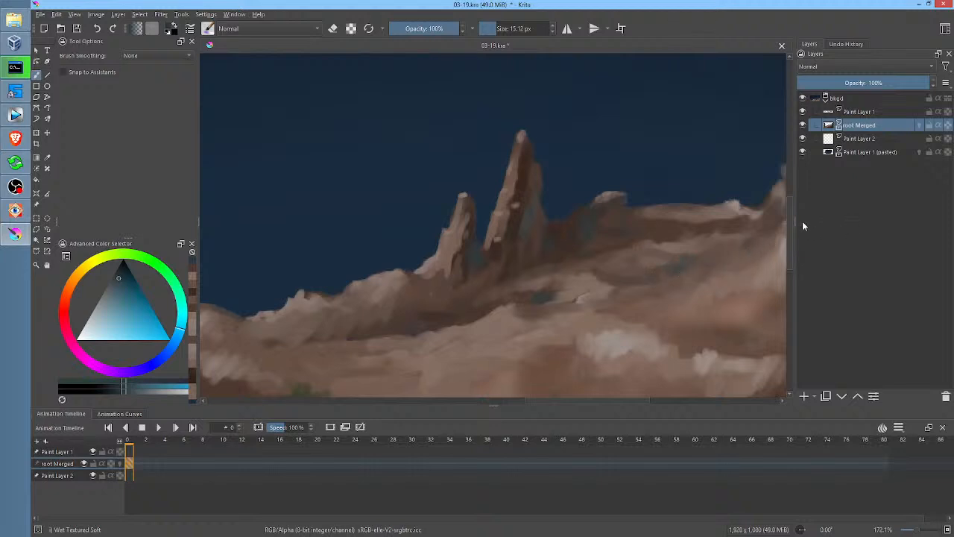
{"action": "key", "text": "1"}
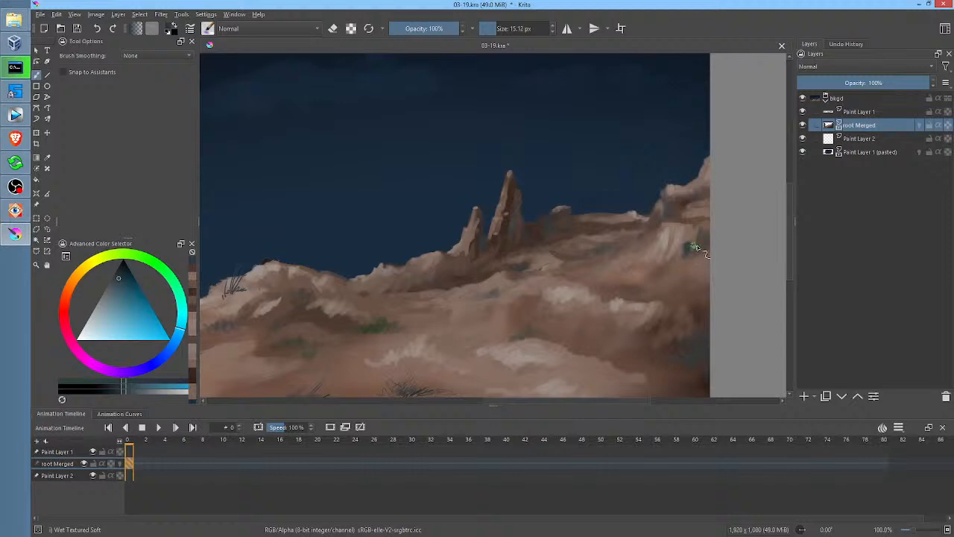
{"action": "left_click", "coordinate": [522, 230], "text": "ctrl"}
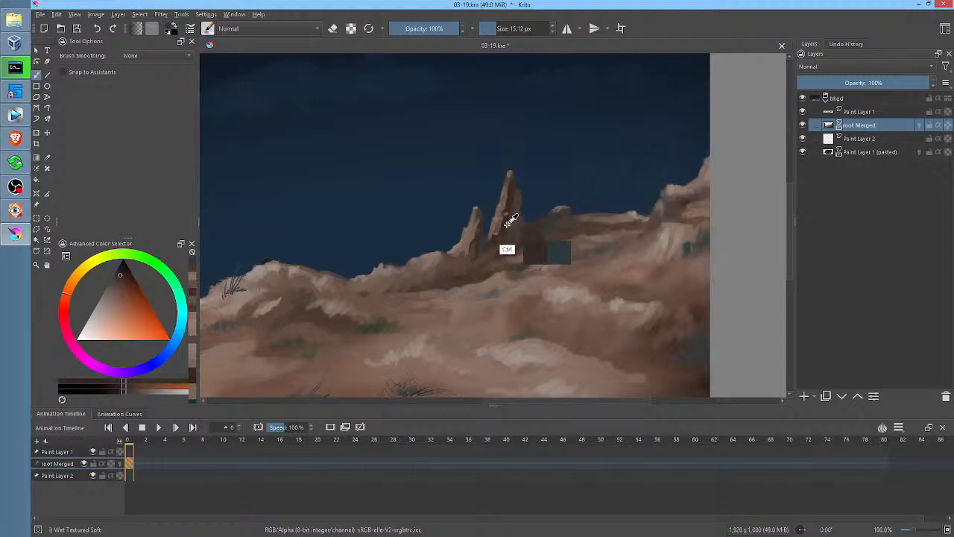
{"action": "left_click_drag", "start_coordinate": [694, 249], "coordinate": [683, 263]}
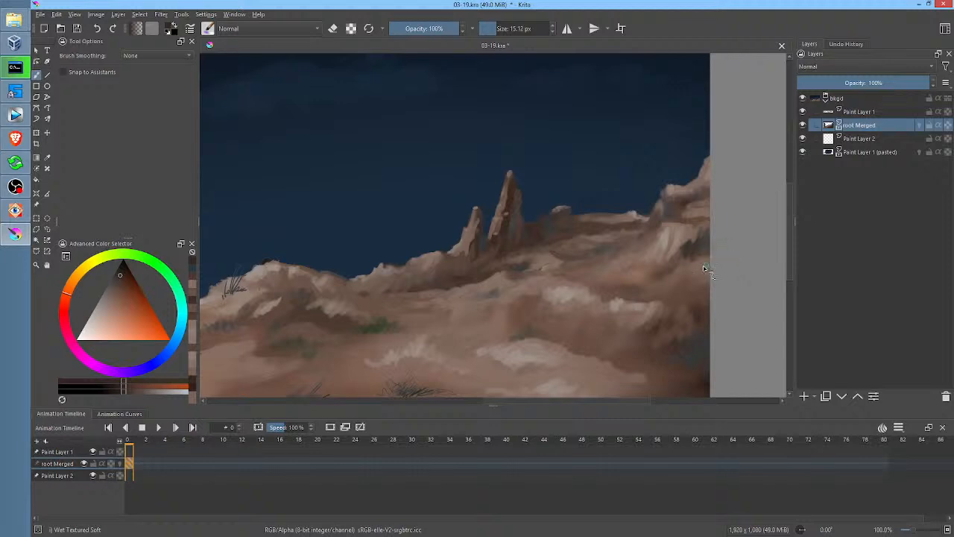
Step: Tone the shaded slope near the canvas's right edge with sampled and slightly lighter muted browns at about 15 px
{"action": "left_click", "coordinate": [705, 257], "text": "ctrl"}
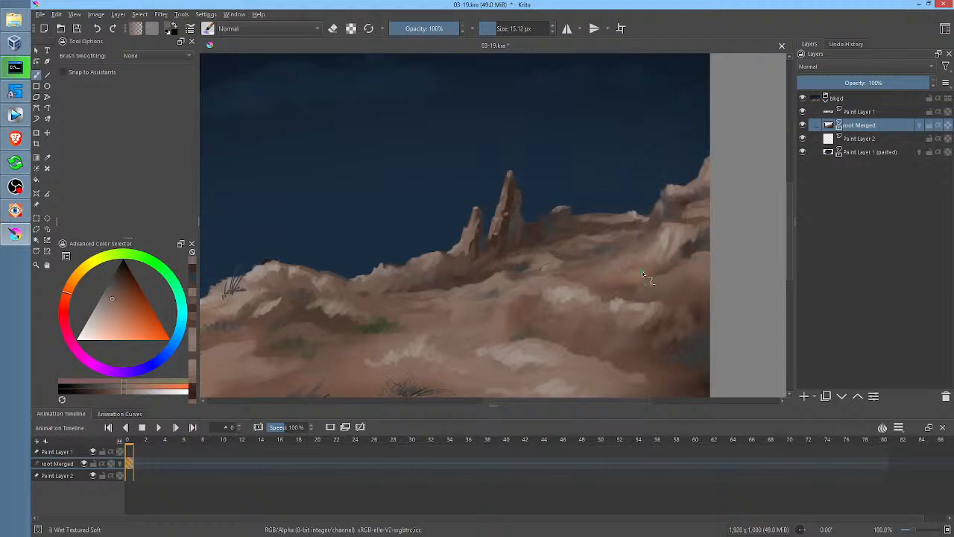
{"action": "left_click", "coordinate": [109, 301]}
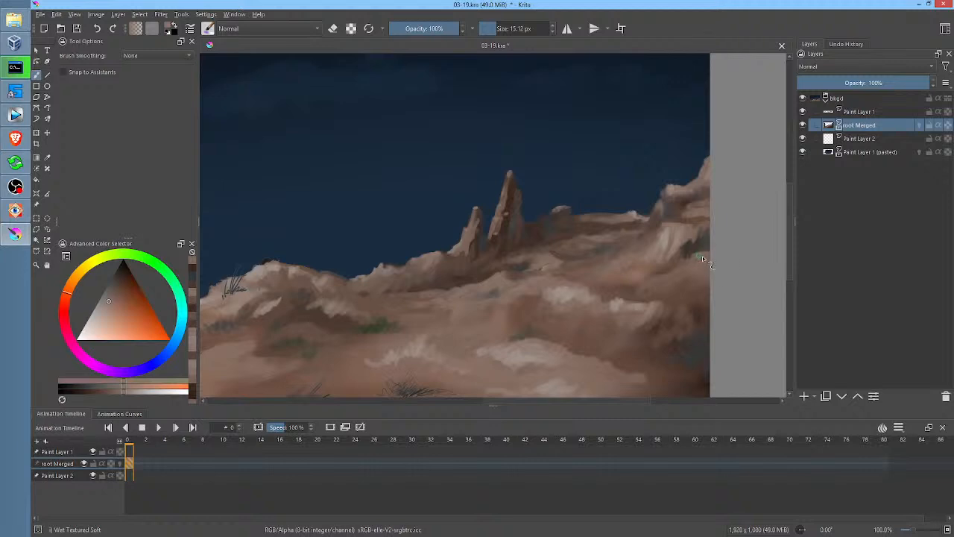
{"action": "left_click", "coordinate": [108, 304]}
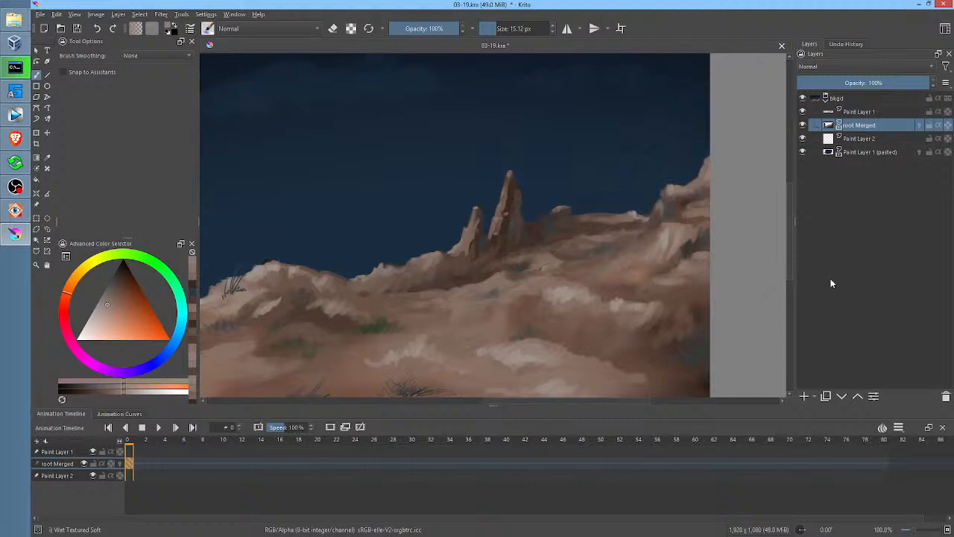
Step: Blend the foreground slope around the pale highlight patch with sampled mid brown, and shade the slope above it with sampled darker brown
{"action": "left_click_drag", "start_coordinate": [611, 321], "coordinate": [741, 265]}
{"action": "left_click", "coordinate": [551, 332], "text": "ctrl"}
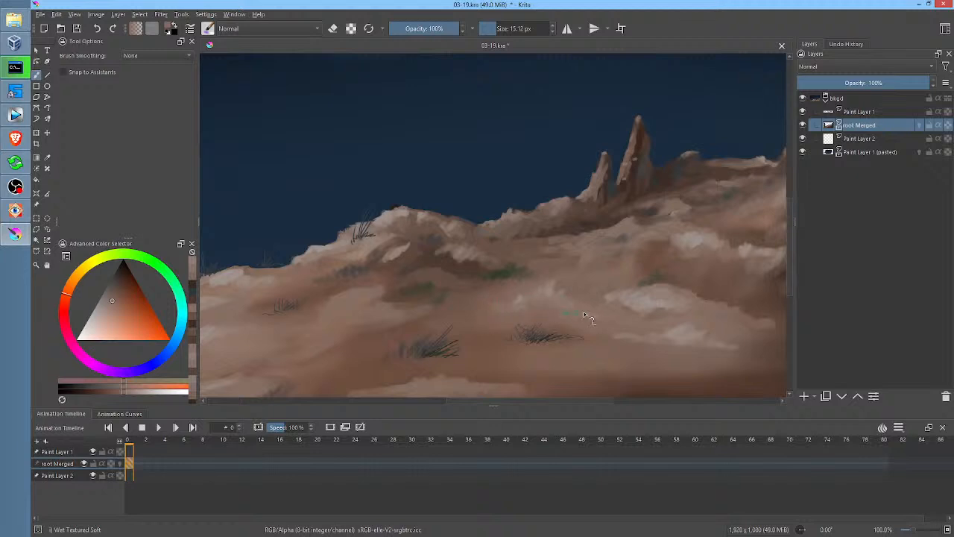
{"action": "mouse_move", "coordinate": [584, 314]}
{"action": "left_mouse_down"}
{"action": "mouse_move", "coordinate": [618, 317]}
{"action": "mouse_move", "coordinate": [631, 294]}
{"action": "left_mouse_up"}
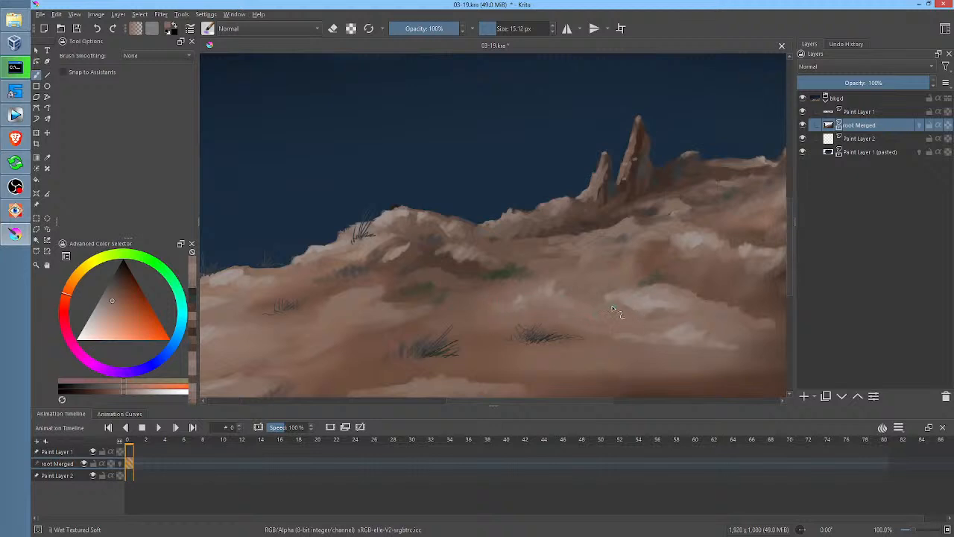
{"action": "left_click", "coordinate": [655, 266], "text": "ctrl"}
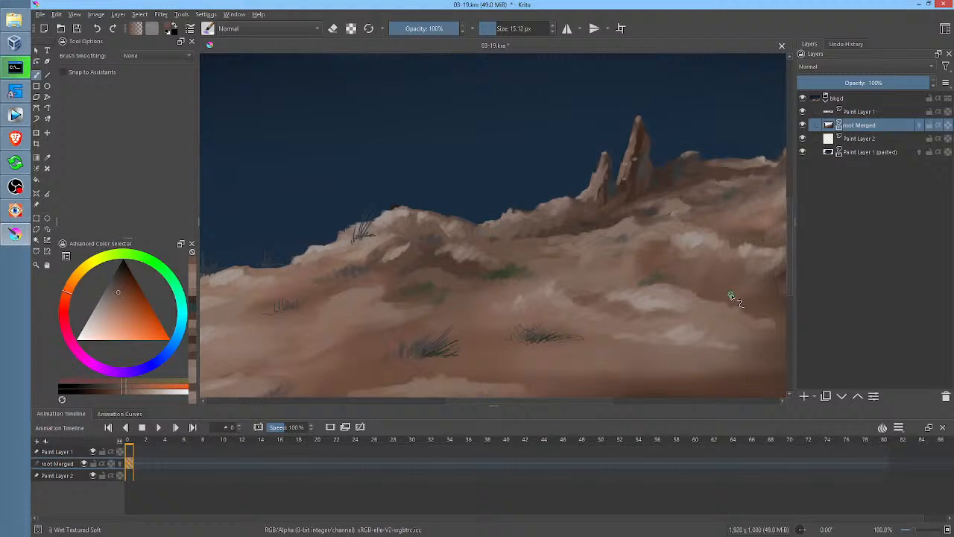
Step: On Paint Layer 2, sketch a rough figure with head and body standing on the hilltop, using bright red Pencil-2 at 4 px
{"action": "left_click", "coordinate": [860, 140]}
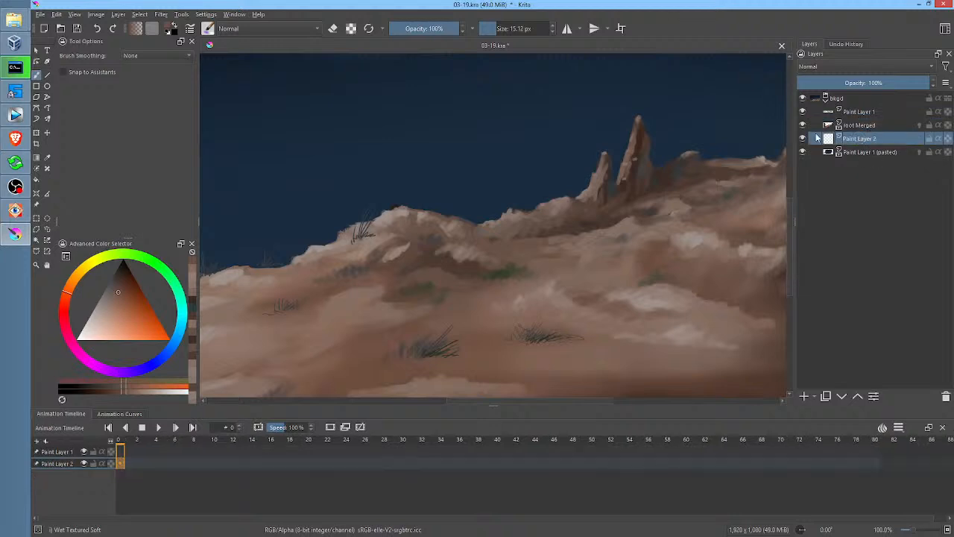
{"action": "left_click", "coordinate": [153, 328]}
{"action": "left_click", "coordinate": [66, 305]}
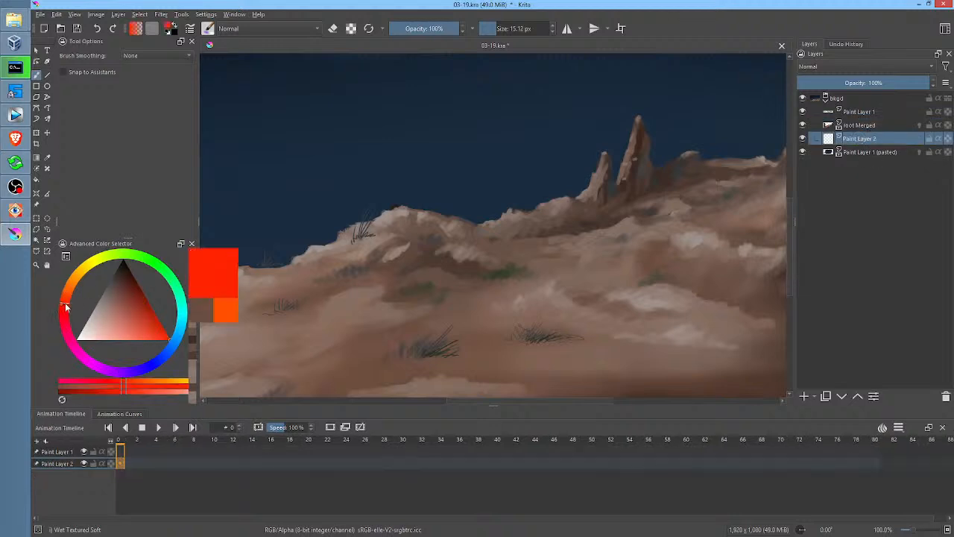
{"action": "right_click", "coordinate": [519, 257]}
{"action": "left_click", "coordinate": [598, 256]}
{"action": "left_click_drag", "start_coordinate": [539, 242], "coordinate": [565, 290]}
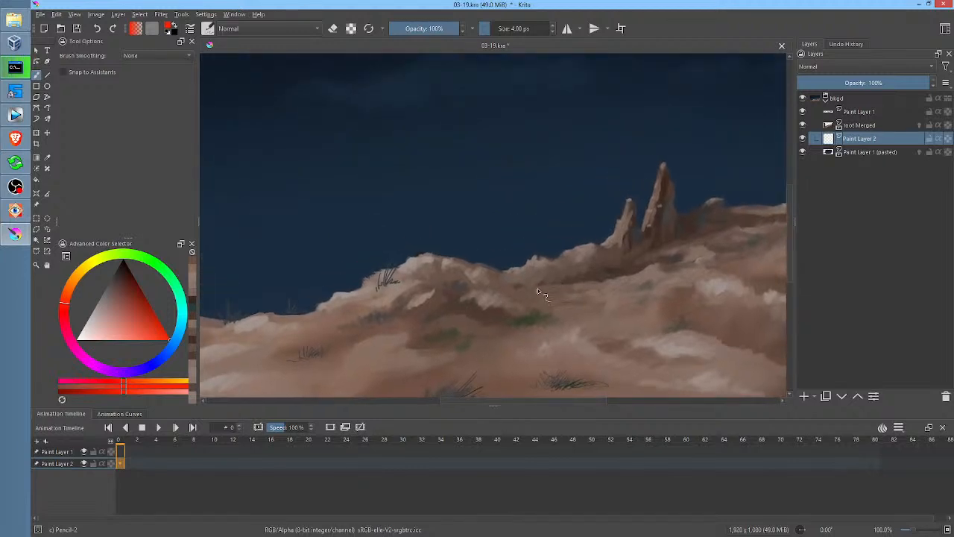
{"action": "mouse_move", "coordinate": [502, 166]}
{"action": "left_mouse_down"}
{"action": "mouse_move", "coordinate": [498, 143]}
{"action": "mouse_move", "coordinate": [476, 150]}
{"action": "mouse_move", "coordinate": [473, 176]}
{"action": "mouse_move", "coordinate": [512, 155]}
{"action": "mouse_move", "coordinate": [495, 177]}
{"action": "left_mouse_up"}
{"action": "mouse_move", "coordinate": [486, 219]}
{"action": "left_mouse_down"}
{"action": "mouse_move", "coordinate": [484, 253]}
{"action": "mouse_move", "coordinate": [519, 252]}
{"action": "left_mouse_up"}
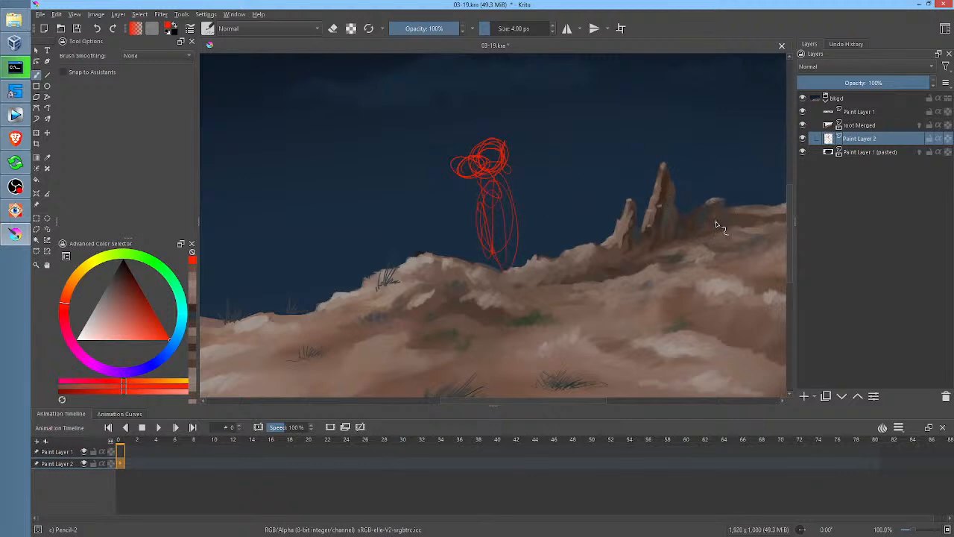
Step: Check the whole scene with the terrain hidden and shown, and start a Liquify transform on the root Merged layer
{"action": "left_click_drag", "start_coordinate": [559, 269], "coordinate": [522, 334]}
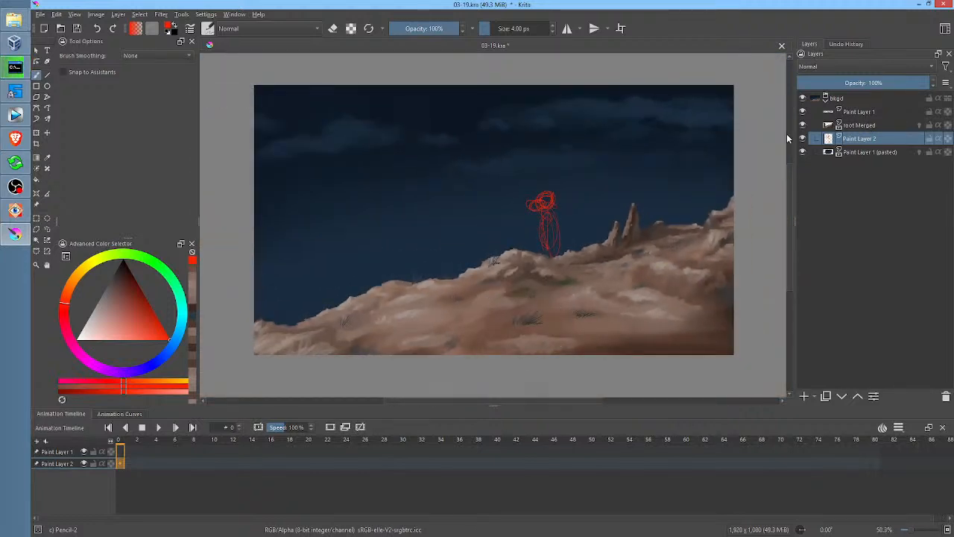
{"action": "left_click", "coordinate": [802, 124]}
{"action": "left_click", "coordinate": [802, 124]}
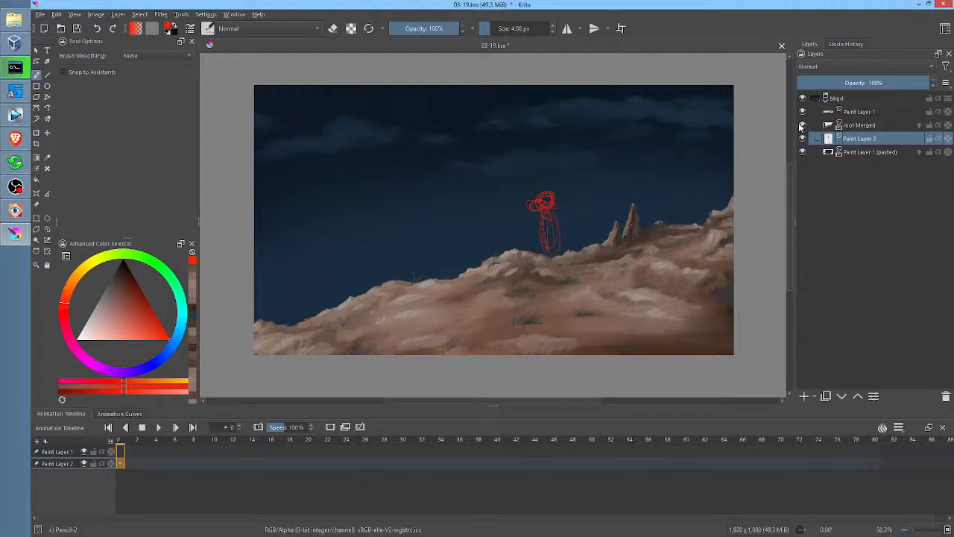
{"action": "left_click", "coordinate": [858, 126]}
{"action": "key", "text": "ctrl+t"}
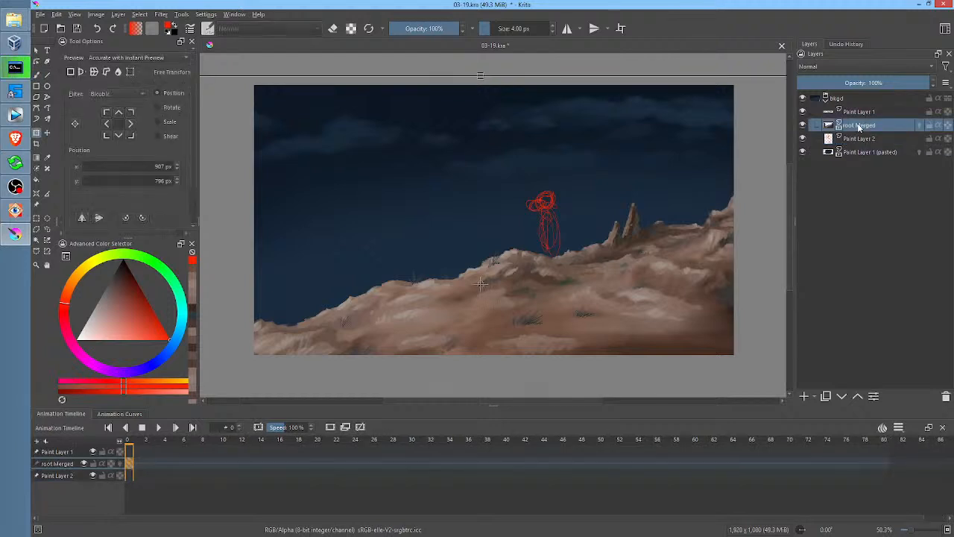
{"action": "right_click", "coordinate": [621, 266]}
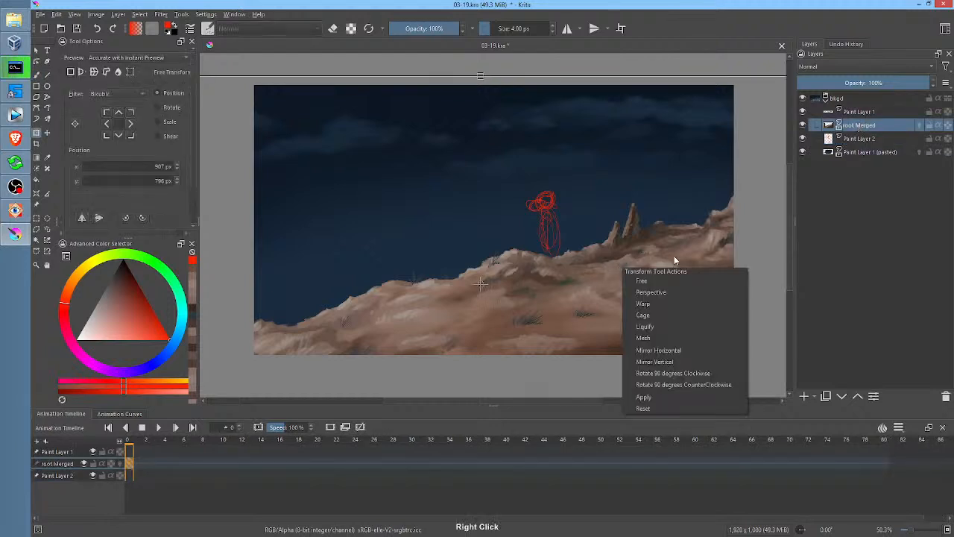
{"action": "left_click", "coordinate": [674, 326]}
Step: Try to push the spires and right slope upward with Liquify, reducing the brush size to about 469 and 232
{"action": "left_click_drag", "start_coordinate": [649, 295], "coordinate": [705, 262]}
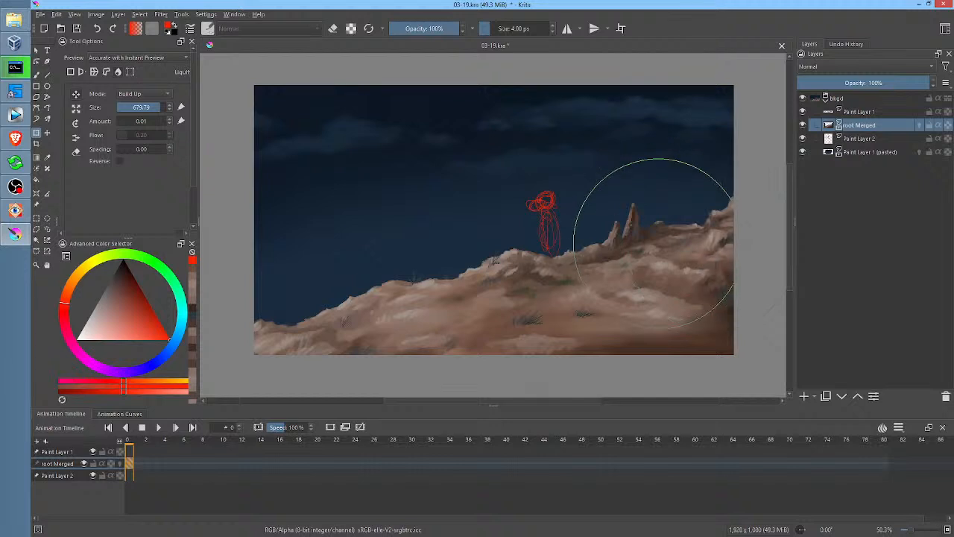
{"action": "mouse_move", "coordinate": [646, 235]}
{"action": "left_mouse_down"}
{"action": "mouse_move", "coordinate": [651, 223]}
{"action": "mouse_move", "coordinate": [662, 246]}
{"action": "mouse_move", "coordinate": [656, 275]}
{"action": "mouse_move", "coordinate": [641, 271]}
{"action": "mouse_move", "coordinate": [594, 302]}
{"action": "left_mouse_up"}
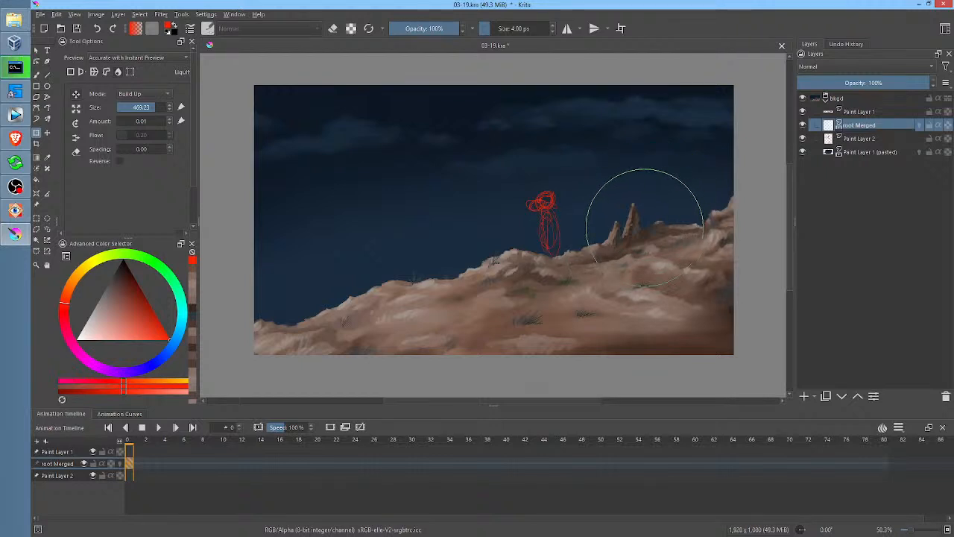
{"action": "mouse_move", "coordinate": [661, 231]}
{"action": "left_mouse_down"}
{"action": "mouse_move", "coordinate": [706, 209]}
{"action": "mouse_move", "coordinate": [717, 216]}
{"action": "mouse_move", "coordinate": [737, 187]}
{"action": "left_mouse_up"}
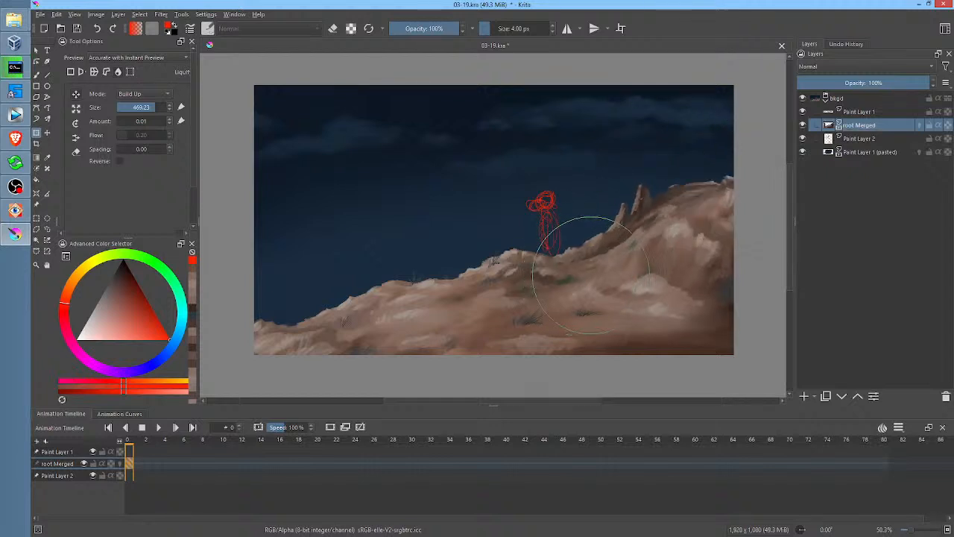
{"action": "mouse_move", "coordinate": [578, 269]}
{"action": "left_mouse_down", "text": "shift"}
{"action": "mouse_move", "coordinate": [552, 308]}
{"action": "mouse_move", "coordinate": [531, 310]}
{"action": "left_mouse_up", "text": "shift"}
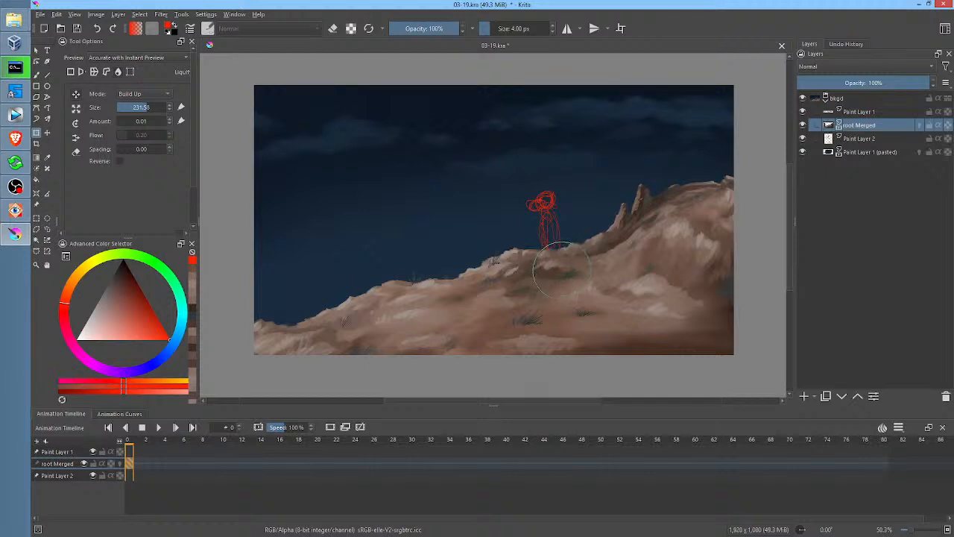
{"action": "key", "text": "Return"}
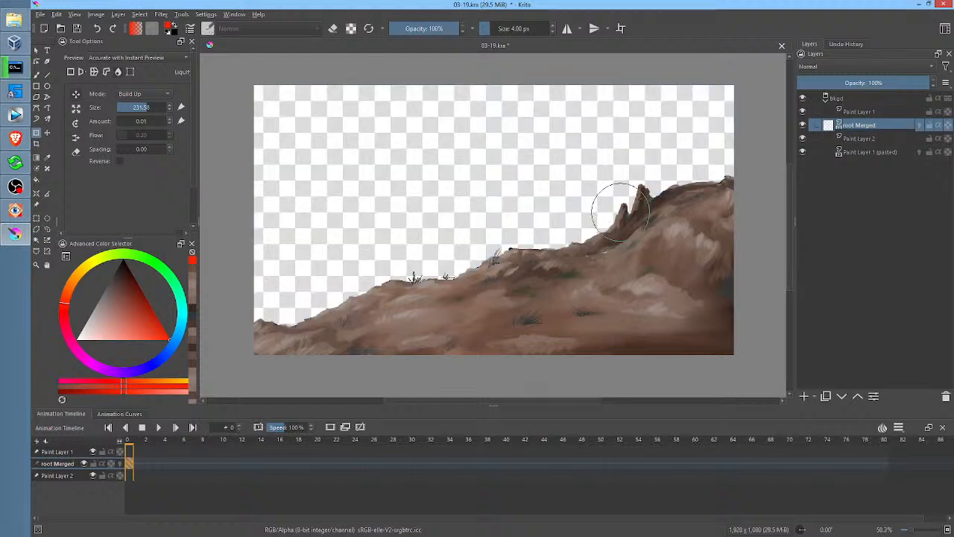
Step: Try to reshape the spires and right hill with further Liquify strokes at size about 232, and undo the deformation
{"action": "mouse_move", "coordinate": [621, 208]}
{"action": "left_mouse_down"}
{"action": "mouse_move", "coordinate": [653, 187]}
{"action": "mouse_move", "coordinate": [646, 200]}
{"action": "mouse_move", "coordinate": [679, 173]}
{"action": "mouse_move", "coordinate": [670, 189]}
{"action": "mouse_move", "coordinate": [682, 187]}
{"action": "mouse_move", "coordinate": [697, 166]}
{"action": "mouse_move", "coordinate": [723, 171]}
{"action": "mouse_move", "coordinate": [724, 183]}
{"action": "mouse_move", "coordinate": [731, 163]}
{"action": "mouse_move", "coordinate": [747, 154]}
{"action": "mouse_move", "coordinate": [748, 163]}
{"action": "mouse_move", "coordinate": [729, 147]}
{"action": "left_mouse_up"}
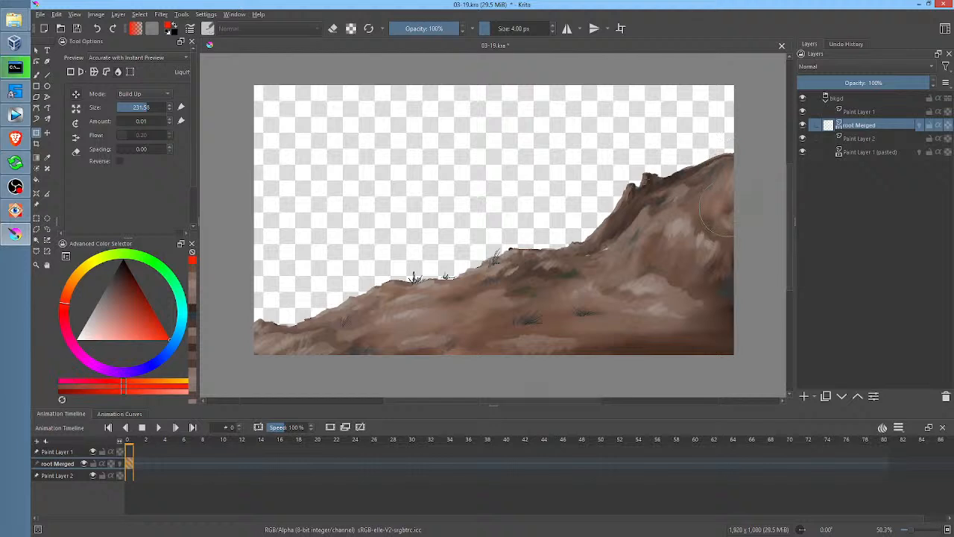
{"action": "mouse_move", "coordinate": [723, 213]}
{"action": "left_mouse_down"}
{"action": "mouse_move", "coordinate": [737, 182]}
{"action": "mouse_move", "coordinate": [715, 205]}
{"action": "left_mouse_up"}
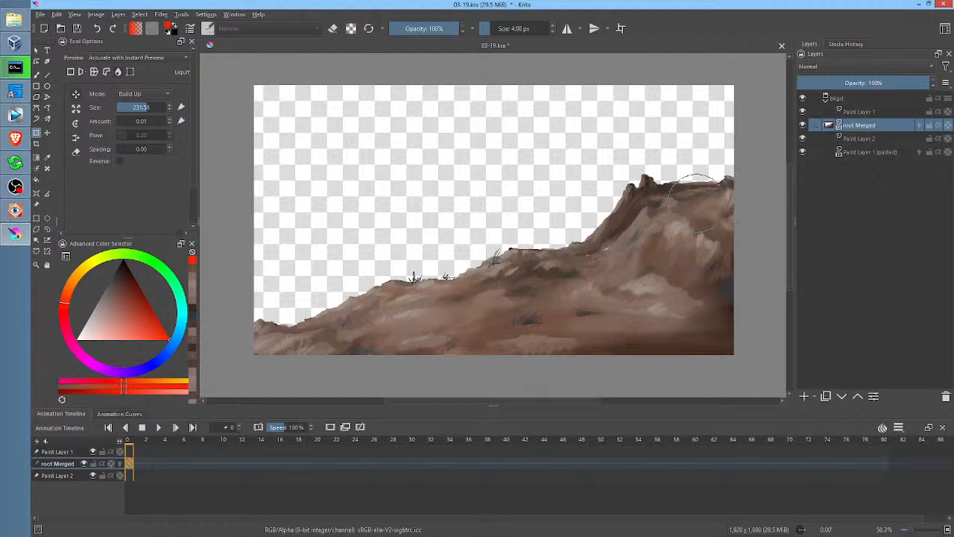
{"action": "left_click_drag", "start_coordinate": [720, 193], "coordinate": [695, 234]}
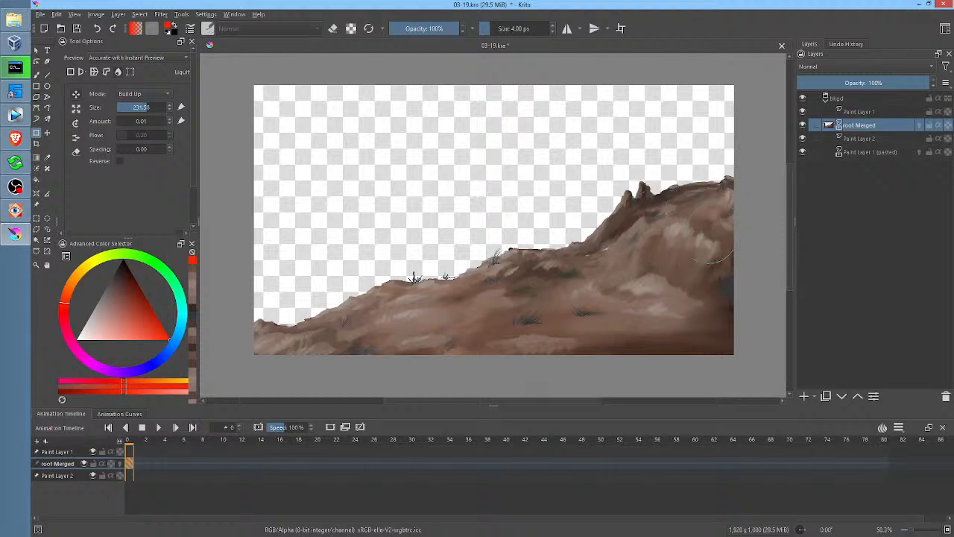
{"action": "left_click_drag", "start_coordinate": [708, 233], "coordinate": [705, 212]}
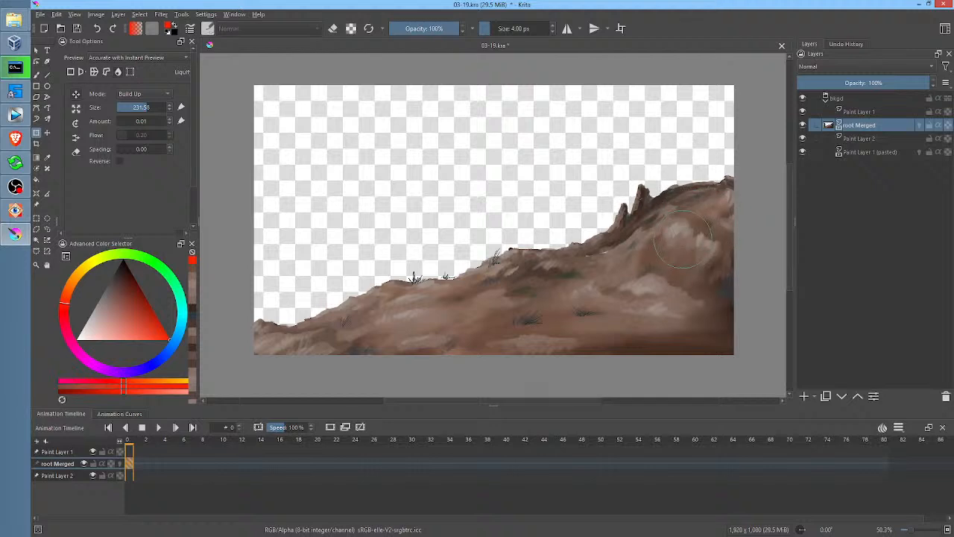
{"action": "key", "text": "Return"}
{"action": "left_click_drag", "start_coordinate": [700, 212], "coordinate": [686, 231]}
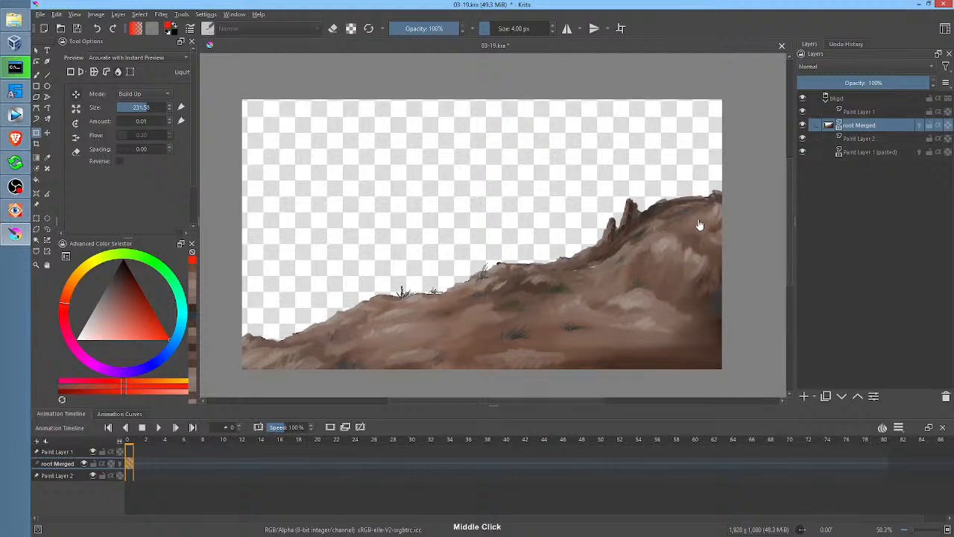
{"action": "key", "text": "ctrl+z"}
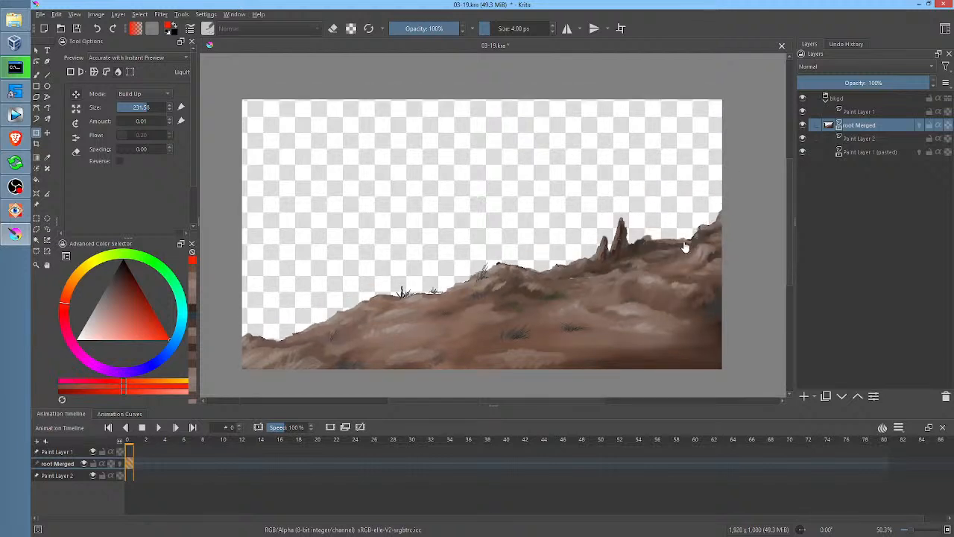
Step: Liquify the flat ridge beside the tall spire slightly upward at size about 137, and save the document
{"action": "mouse_move", "coordinate": [683, 241]}
{"action": "left_mouse_down", "text": "shift"}
{"action": "mouse_move", "coordinate": [661, 263]}
{"action": "mouse_move", "coordinate": [633, 245]}
{"action": "mouse_move", "coordinate": [645, 236]}
{"action": "mouse_move", "coordinate": [680, 261]}
{"action": "mouse_move", "coordinate": [680, 242]}
{"action": "left_mouse_up", "text": "shift"}
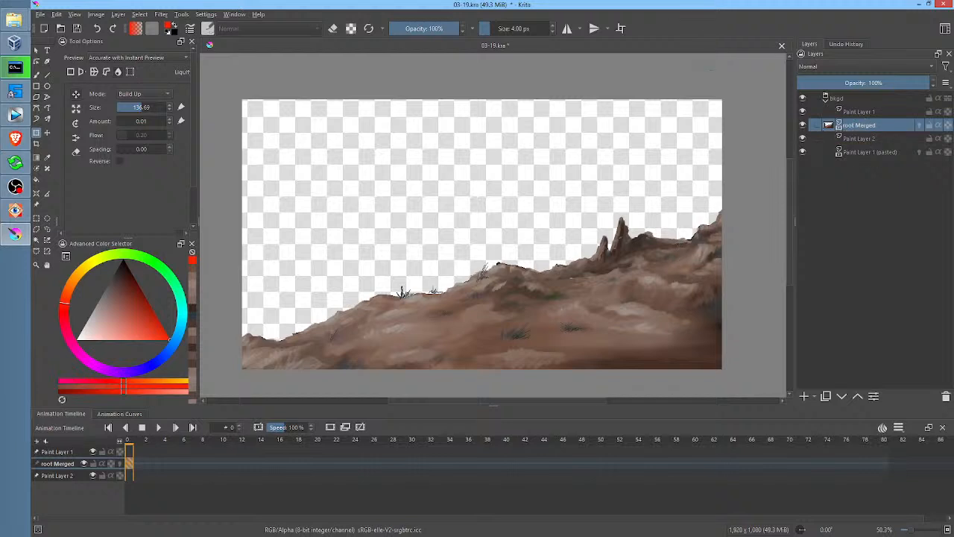
{"action": "left_click", "coordinate": [78, 28]}
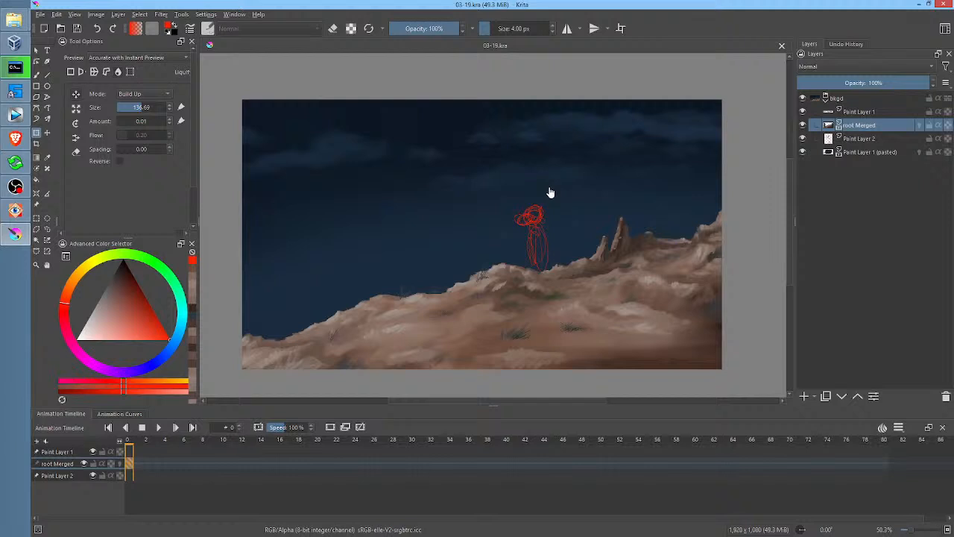
Step: Paint additional tall spires on the ridge with the Wet Textured Soft brush in sampled dark brown
{"action": "key", "text": "b"}
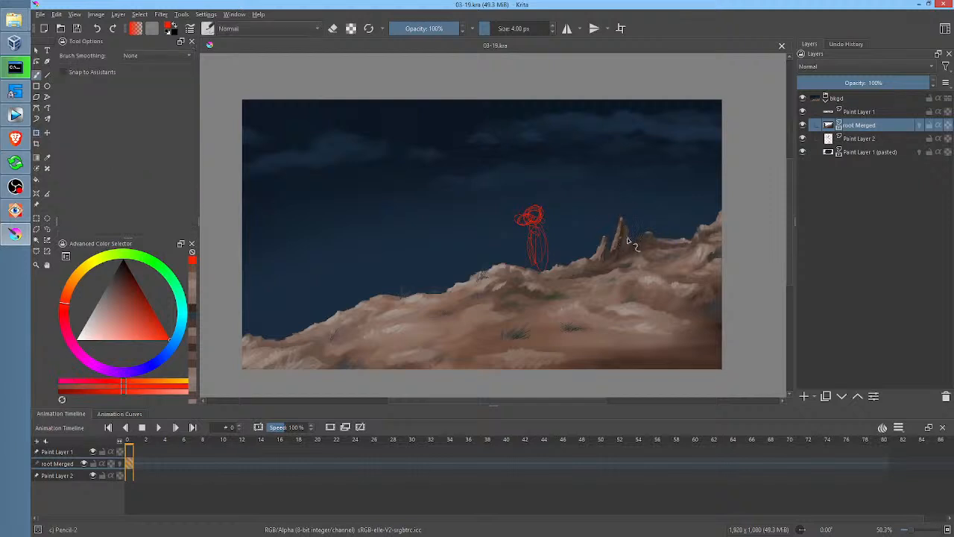
{"action": "key", "text": "ctrl"}
{"action": "left_click", "coordinate": [625, 237], "text": "ctrl"}
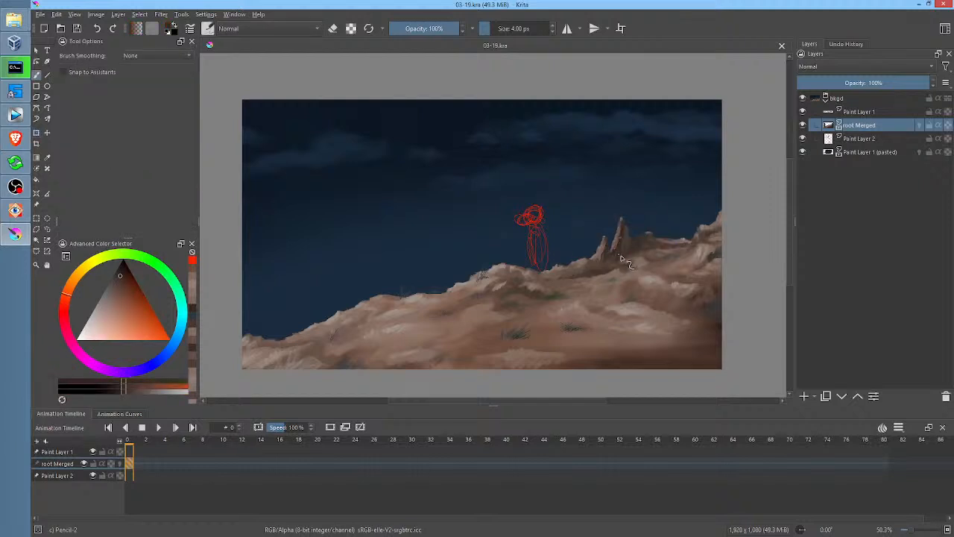
{"action": "right_click", "coordinate": [623, 263]}
{"action": "left_click", "coordinate": [570, 217]}
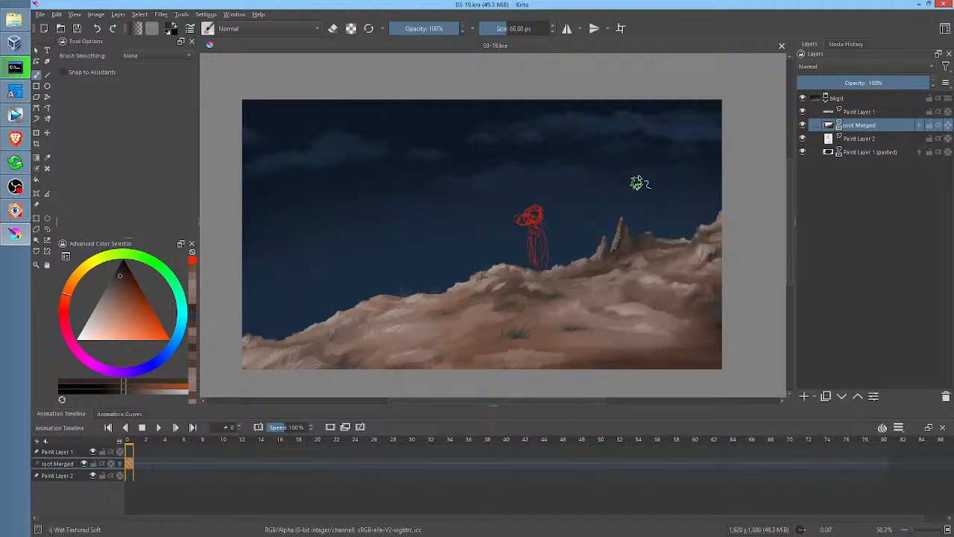
{"action": "left_click", "coordinate": [626, 242], "text": "ctrl"}
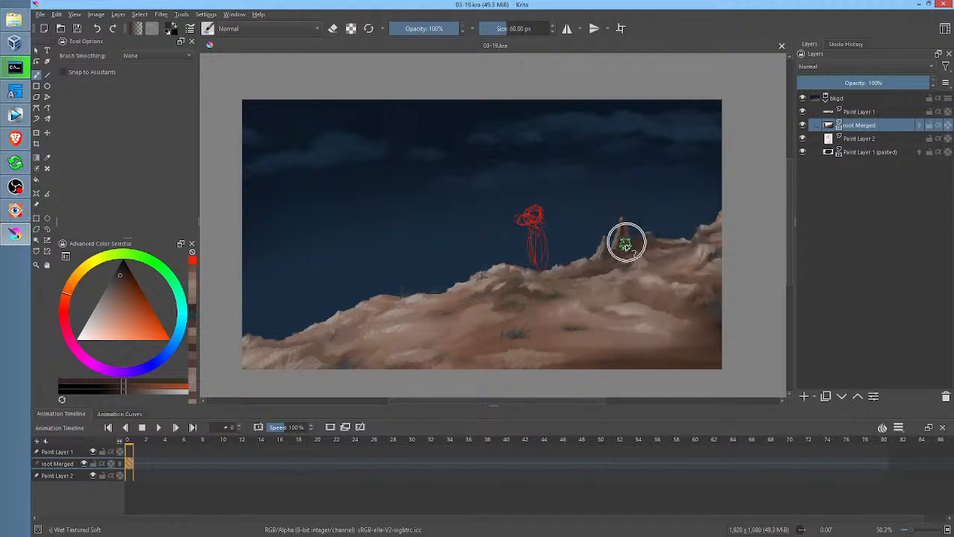
{"action": "mouse_move", "coordinate": [627, 243]}
{"action": "left_mouse_down"}
{"action": "mouse_move", "coordinate": [630, 207]}
{"action": "mouse_move", "coordinate": [635, 239]}
{"action": "mouse_move", "coordinate": [661, 210]}
{"action": "mouse_move", "coordinate": [659, 231]}
{"action": "mouse_move", "coordinate": [731, 199]}
{"action": "mouse_move", "coordinate": [699, 231]}
{"action": "mouse_move", "coordinate": [683, 228]}
{"action": "mouse_move", "coordinate": [710, 234]}
{"action": "mouse_move", "coordinate": [699, 243]}
{"action": "mouse_move", "coordinate": [719, 202]}
{"action": "mouse_move", "coordinate": [684, 212]}
{"action": "mouse_move", "coordinate": [674, 223]}
{"action": "mouse_move", "coordinate": [692, 221]}
{"action": "mouse_move", "coordinate": [677, 238]}
{"action": "mouse_move", "coordinate": [657, 235]}
{"action": "mouse_move", "coordinate": [665, 203]}
{"action": "mouse_move", "coordinate": [653, 237]}
{"action": "mouse_move", "coordinate": [660, 211]}
{"action": "mouse_move", "coordinate": [648, 239]}
{"action": "mouse_move", "coordinate": [641, 225]}
{"action": "mouse_move", "coordinate": [632, 241]}
{"action": "mouse_move", "coordinate": [611, 208]}
{"action": "mouse_move", "coordinate": [629, 210]}
{"action": "mouse_move", "coordinate": [618, 245]}
{"action": "left_mouse_up"}
Step: Build up and shade the raised ridge beside the new spires with sampled browns at about 37 px, and trim its crest by erasing
{"action": "left_click", "coordinate": [689, 247], "text": "ctrl"}
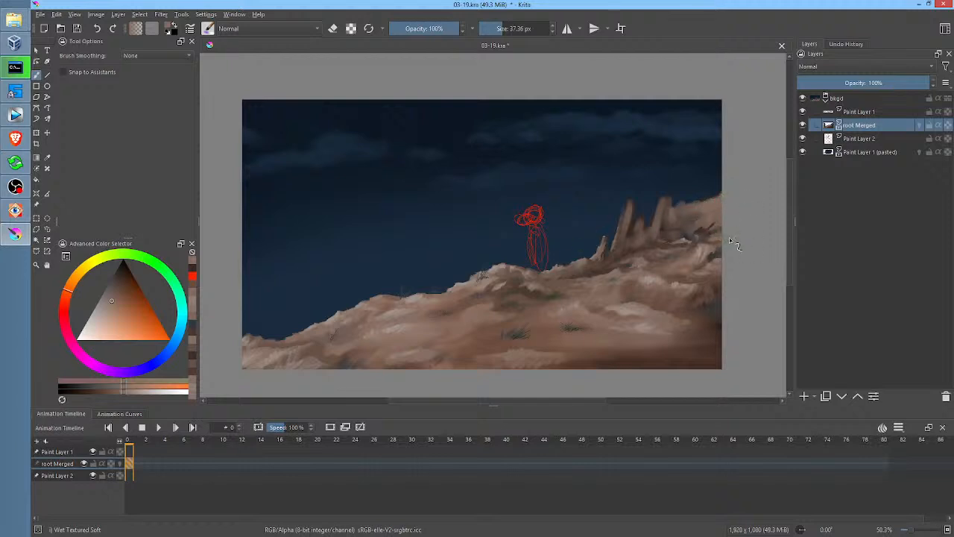
{"action": "key", "text": "ctrl"}
{"action": "left_click", "coordinate": [701, 248], "text": "ctrl"}
{"action": "mouse_move", "coordinate": [690, 231]}
{"action": "left_mouse_down"}
{"action": "mouse_move", "coordinate": [735, 217]}
{"action": "mouse_move", "coordinate": [712, 237]}
{"action": "mouse_move", "coordinate": [678, 237]}
{"action": "mouse_move", "coordinate": [710, 216]}
{"action": "left_mouse_up"}
{"action": "left_click", "coordinate": [669, 237], "text": "ctrl"}
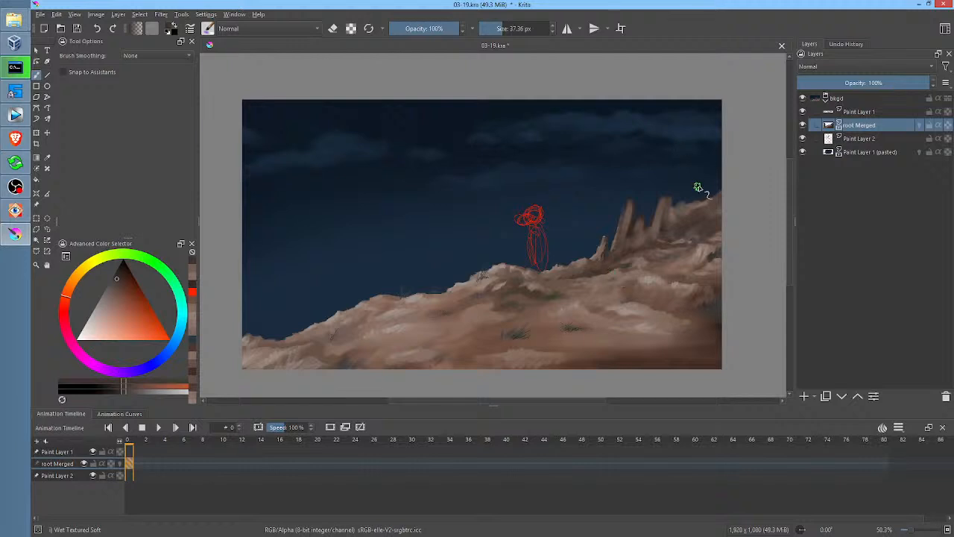
{"action": "key", "text": "e"}
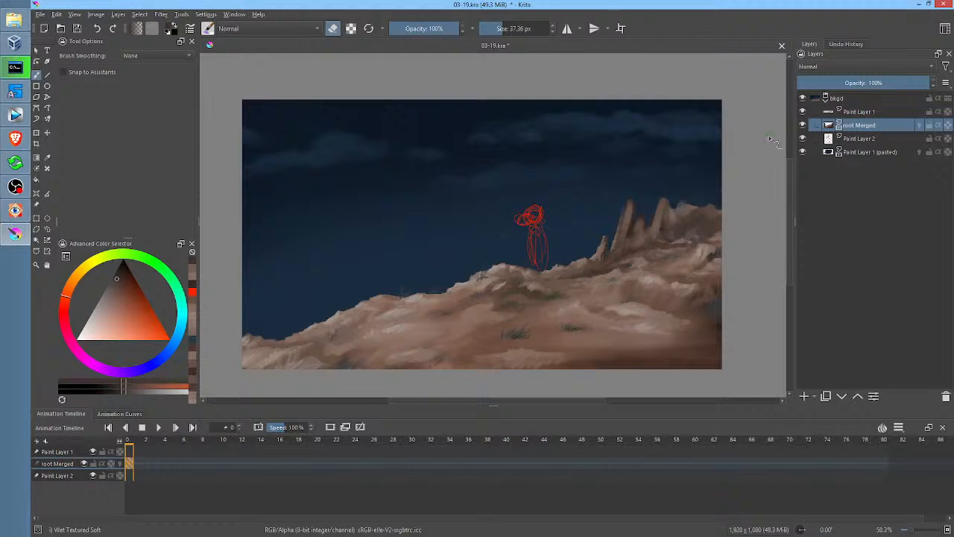
{"action": "scroll", "coordinate": [543, 256], "scroll_direction": "up", "scroll_amount": 5}
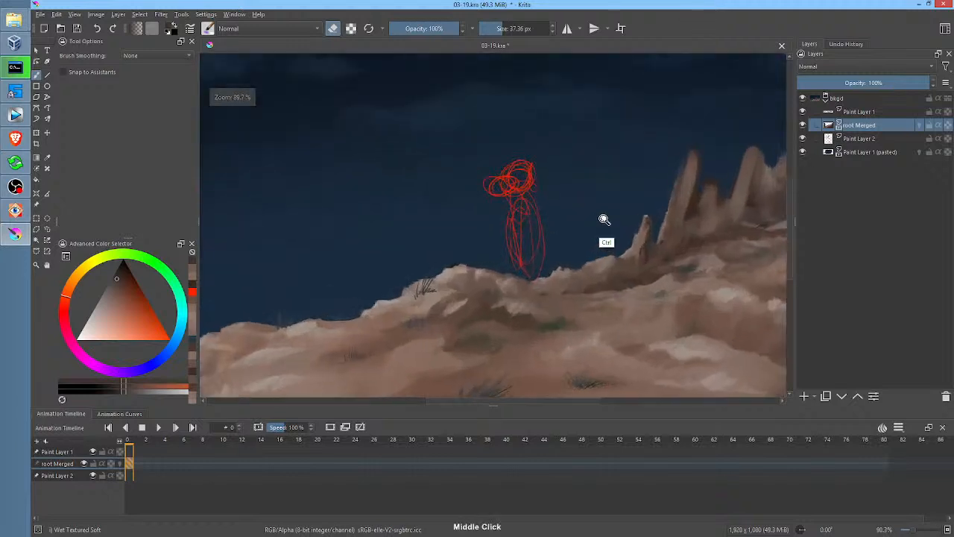
Step: Shrink the rough figure on Paint Layer 2 slightly with Transform and raise it above the hill, with Pencil-2 as the brush
{"action": "left_click", "coordinate": [870, 140]}
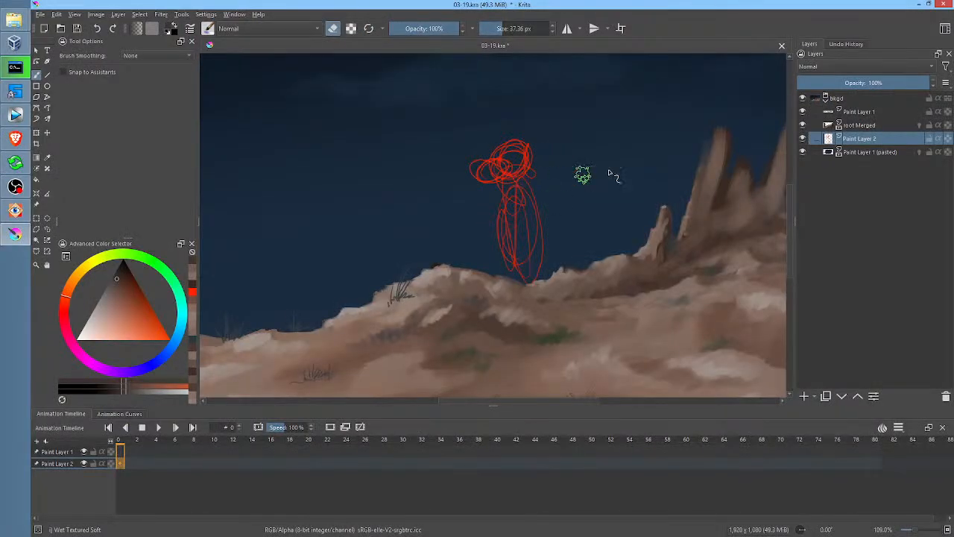
{"action": "right_click", "coordinate": [611, 200]}
{"action": "left_click", "coordinate": [678, 220]}
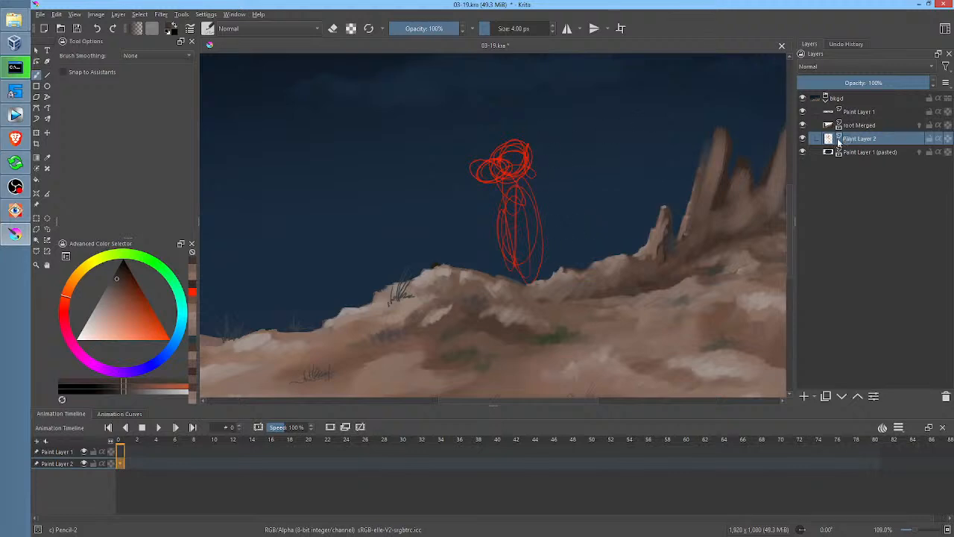
{"action": "key", "text": "ctrl+t"}
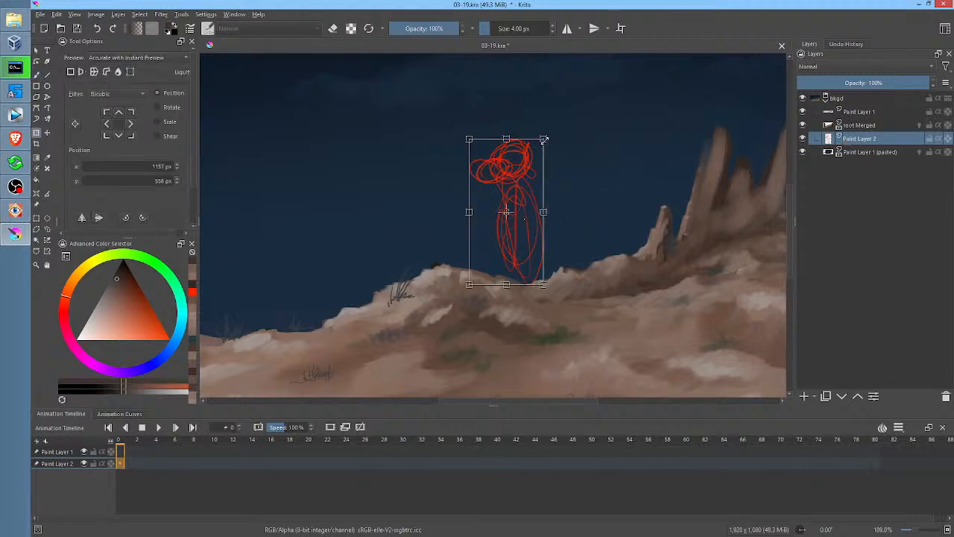
{"action": "left_click_drag", "start_coordinate": [545, 139], "coordinate": [528, 157]}
{"action": "left_click_drag", "start_coordinate": [527, 221], "coordinate": [526, 186]}
{"action": "key", "text": "b"}
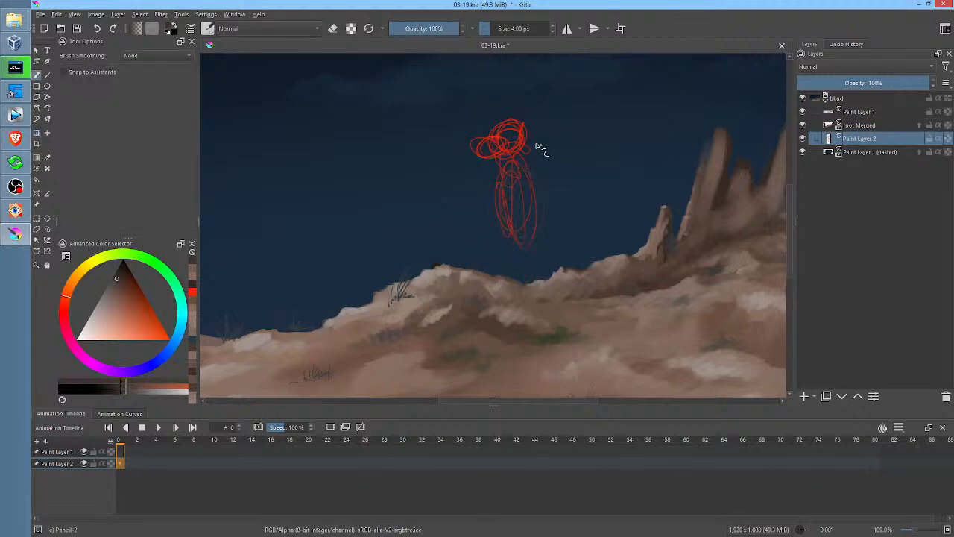
Step: Sketch the figure's torso, legs down to the hilltop and a bent arm raised to the forehead in bright red with Pencil-2
{"action": "left_click_drag", "start_coordinate": [153, 328], "coordinate": [218, 362]}
{"action": "left_click", "coordinate": [63, 300]}
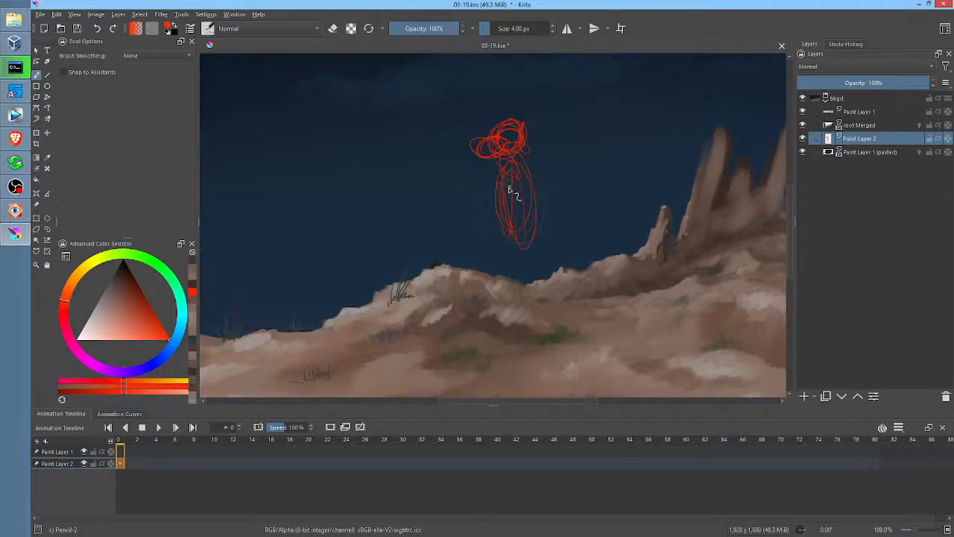
{"action": "left_click_drag", "start_coordinate": [521, 237], "coordinate": [530, 282]}
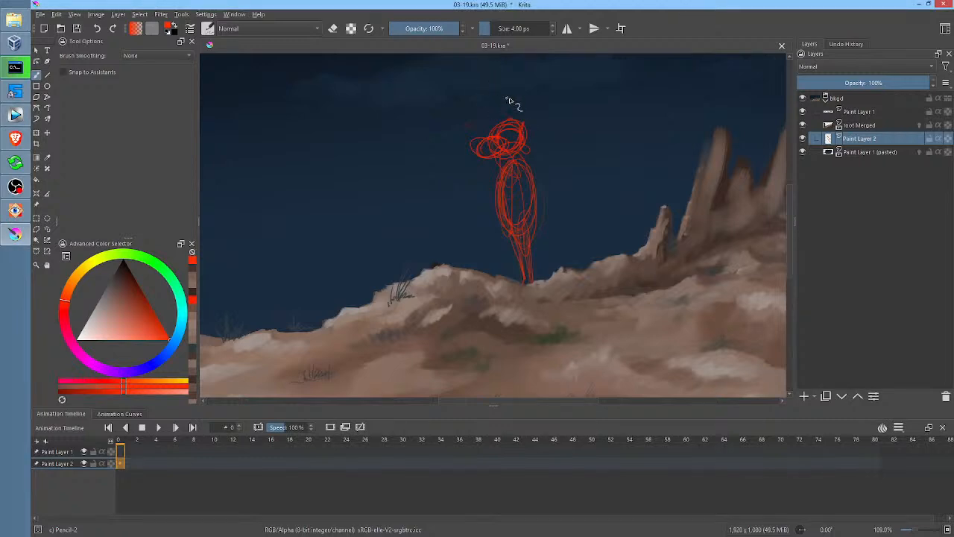
{"action": "mouse_move", "coordinate": [498, 120]}
{"action": "left_mouse_down"}
{"action": "mouse_move", "coordinate": [448, 158]}
{"action": "mouse_move", "coordinate": [464, 176]}
{"action": "mouse_move", "coordinate": [493, 180]}
{"action": "mouse_move", "coordinate": [449, 164]}
{"action": "mouse_move", "coordinate": [473, 131]}
{"action": "left_mouse_up"}
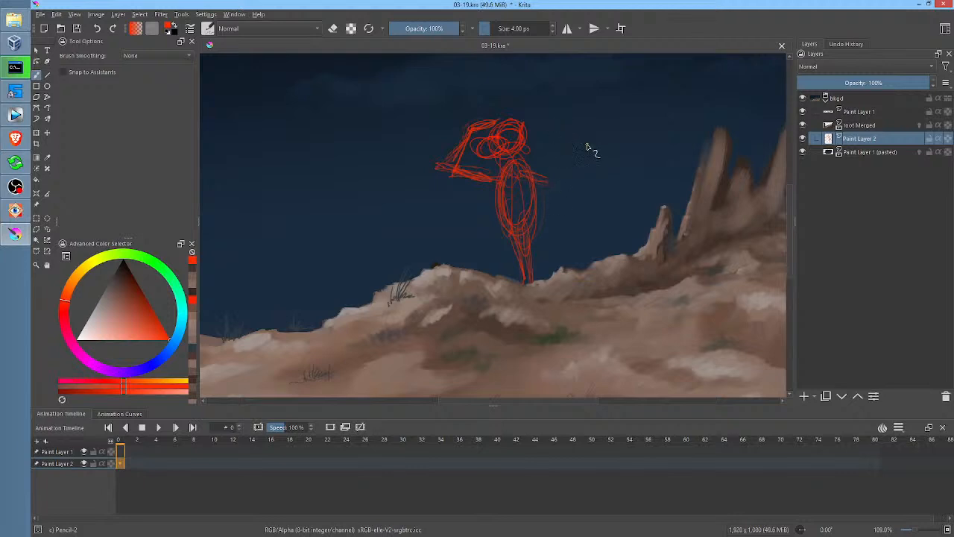
Step: Rotate the sketched figure slightly clockwise, and draw its bent rear arm, a long curved tail and rounder eyes
{"action": "key", "text": "ctrl+t"}
{"action": "left_click_drag", "start_coordinate": [589, 141], "coordinate": [601, 145]}
{"action": "key", "text": "b"}
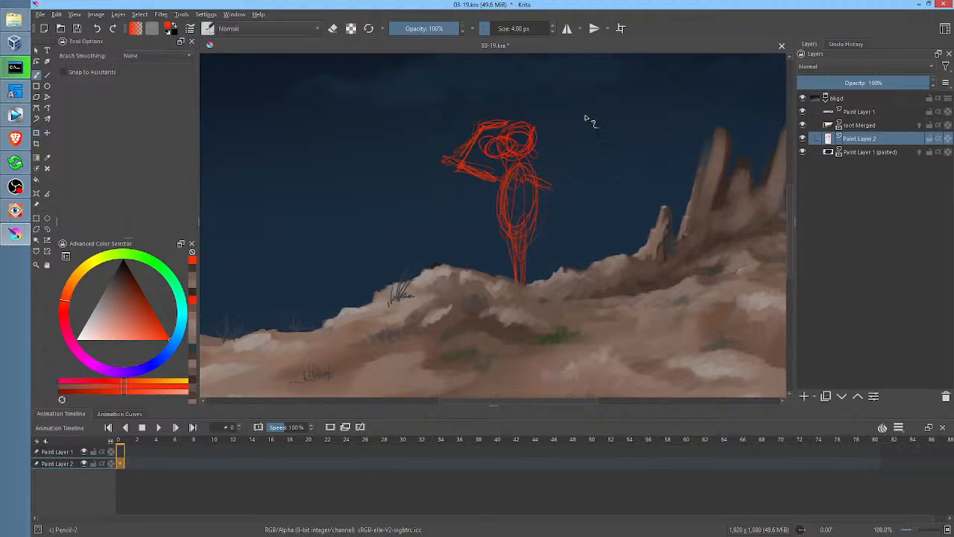
{"action": "mouse_move", "coordinate": [532, 179]}
{"action": "left_mouse_down"}
{"action": "mouse_move", "coordinate": [574, 198]}
{"action": "mouse_move", "coordinate": [554, 209]}
{"action": "mouse_move", "coordinate": [582, 198]}
{"action": "mouse_move", "coordinate": [535, 220]}
{"action": "left_mouse_up"}
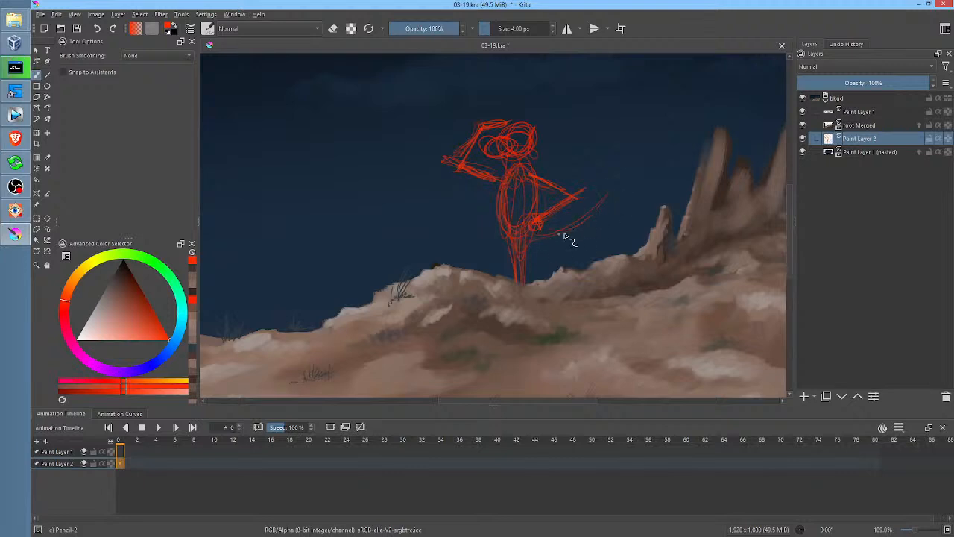
{"action": "left_click_drag", "start_coordinate": [538, 222], "coordinate": [618, 171]}
{"action": "mouse_move", "coordinate": [595, 208]}
{"action": "left_mouse_down"}
{"action": "mouse_move", "coordinate": [639, 173]}
{"action": "mouse_move", "coordinate": [600, 206]}
{"action": "mouse_move", "coordinate": [616, 173]}
{"action": "left_mouse_up"}
{"action": "left_click_drag", "start_coordinate": [544, 238], "coordinate": [574, 224]}
{"action": "left_click_drag", "start_coordinate": [505, 144], "coordinate": [545, 134]}
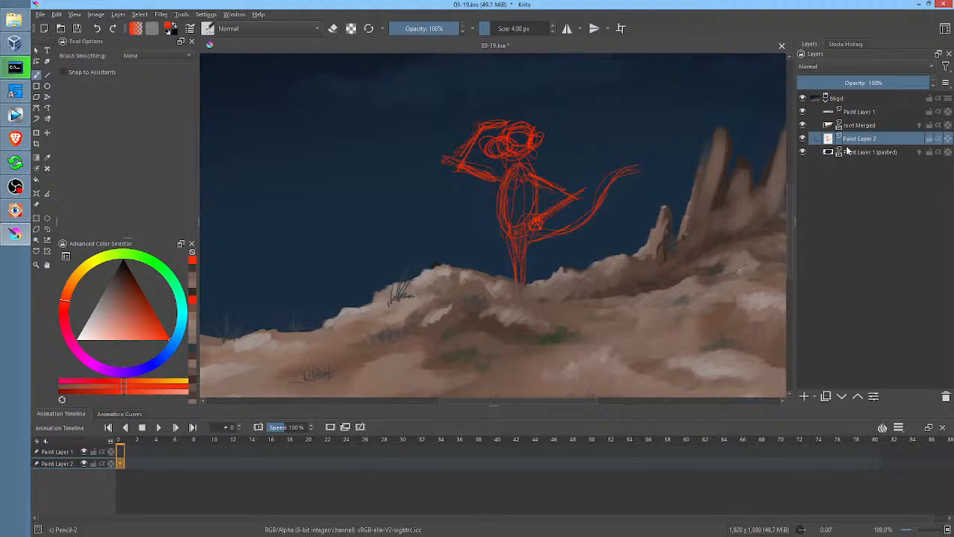
Step: Hide the Paint Layer 1 (pasted) and Paint Layer 1 layers while keeping the bkgd group visible, and save the document
{"action": "left_click", "coordinate": [803, 152]}
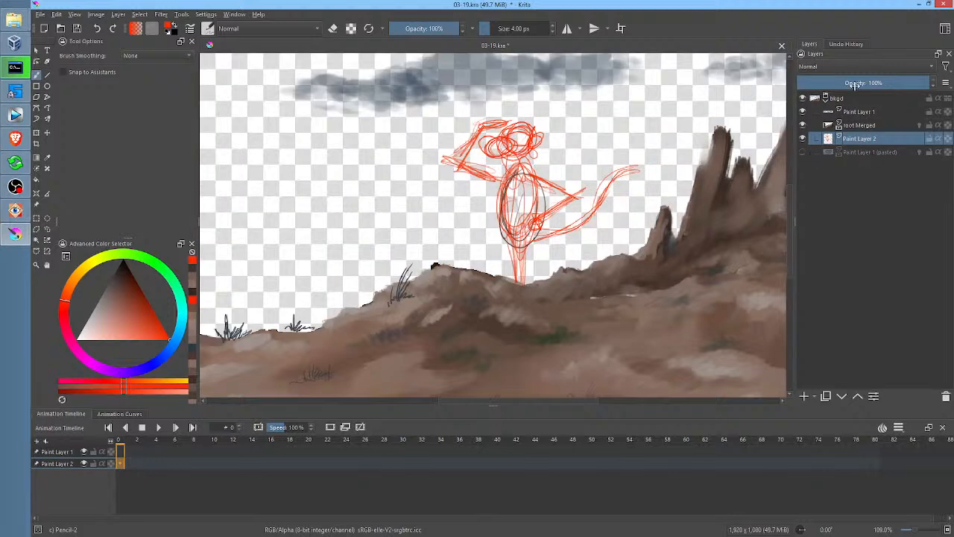
{"action": "left_click", "coordinate": [803, 111]}
{"action": "left_click", "coordinate": [803, 98]}
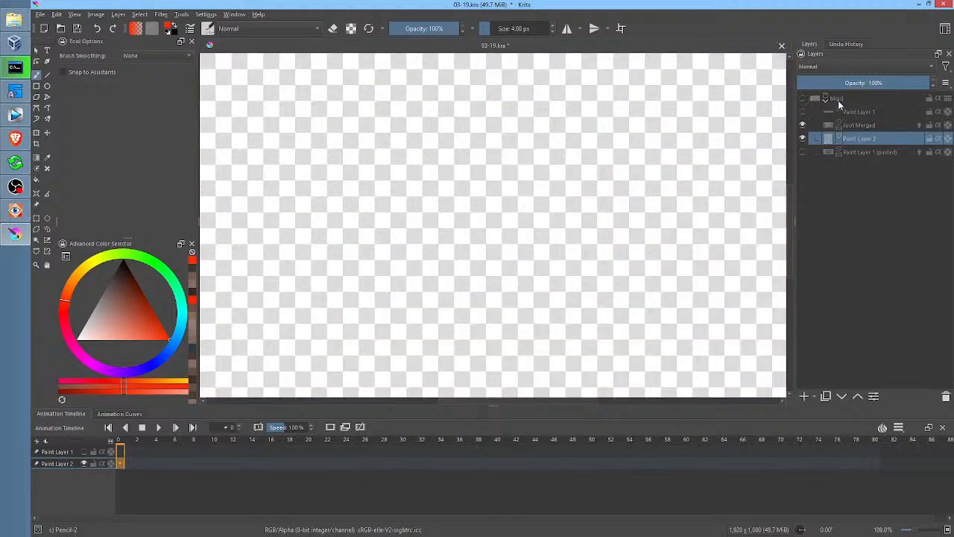
{"action": "left_click", "coordinate": [803, 99]}
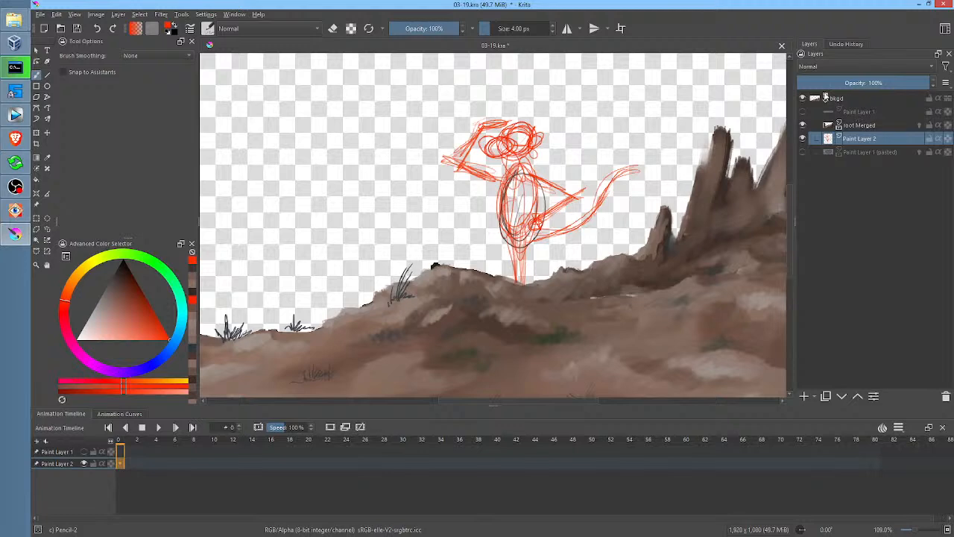
{"action": "left_click", "coordinate": [77, 29]}
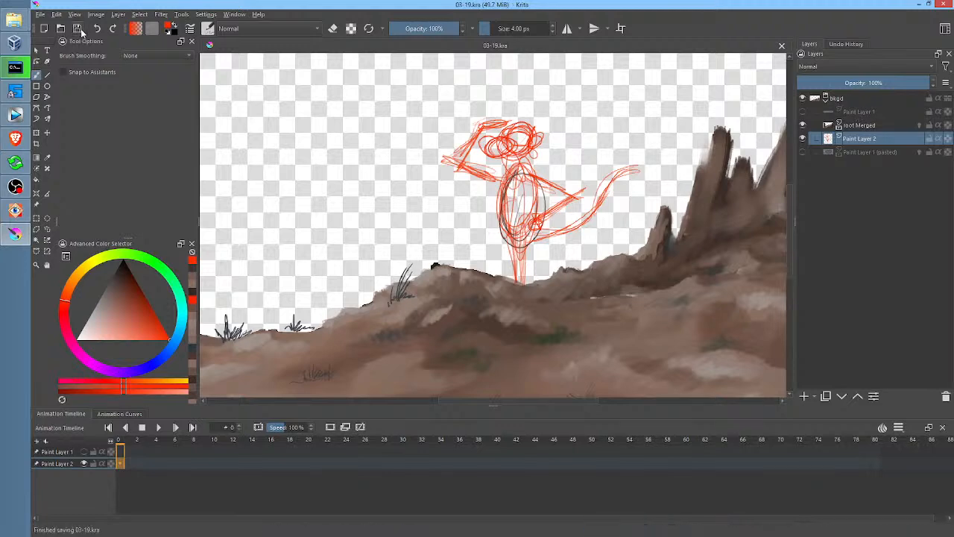
Step: Rename the figure's sketch layer as pt
{"action": "mouse_move", "coordinate": [573, 195]}
{"action": "left_mouse_down"}
{"action": "mouse_move", "coordinate": [561, 243]}
{"action": "mouse_move", "coordinate": [481, 258]}
{"action": "left_mouse_up"}
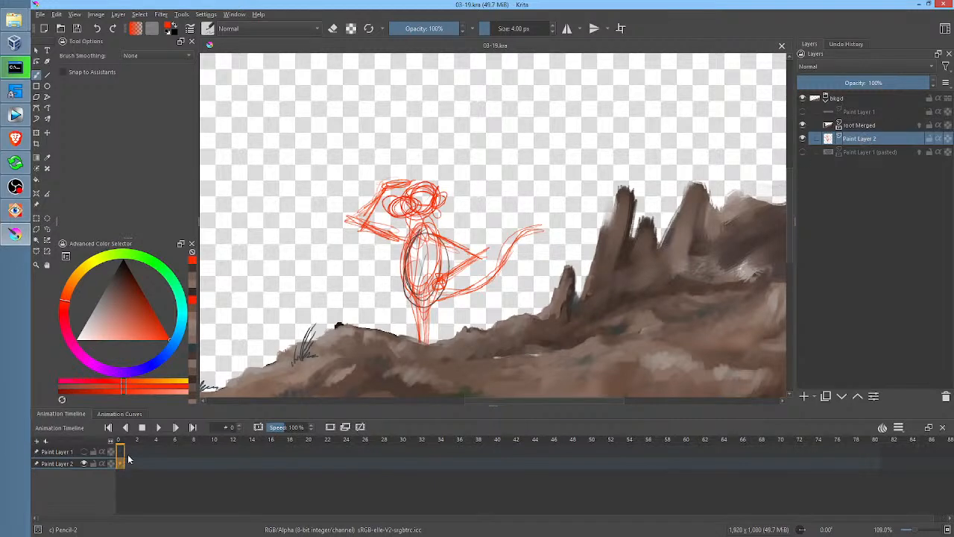
{"action": "double_click", "coordinate": [871, 139]}
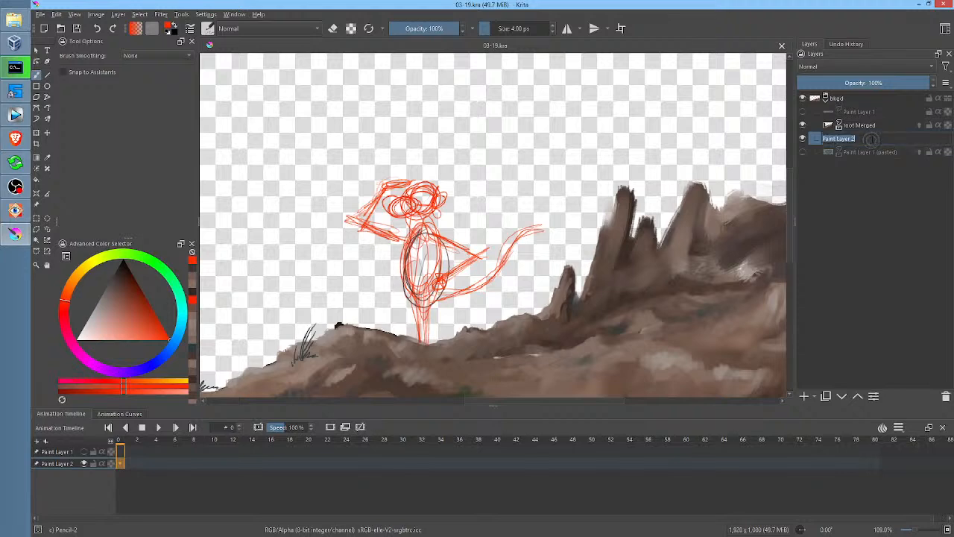
{"action": "type", "text": "pt"}
{"action": "key", "text": "Return"}
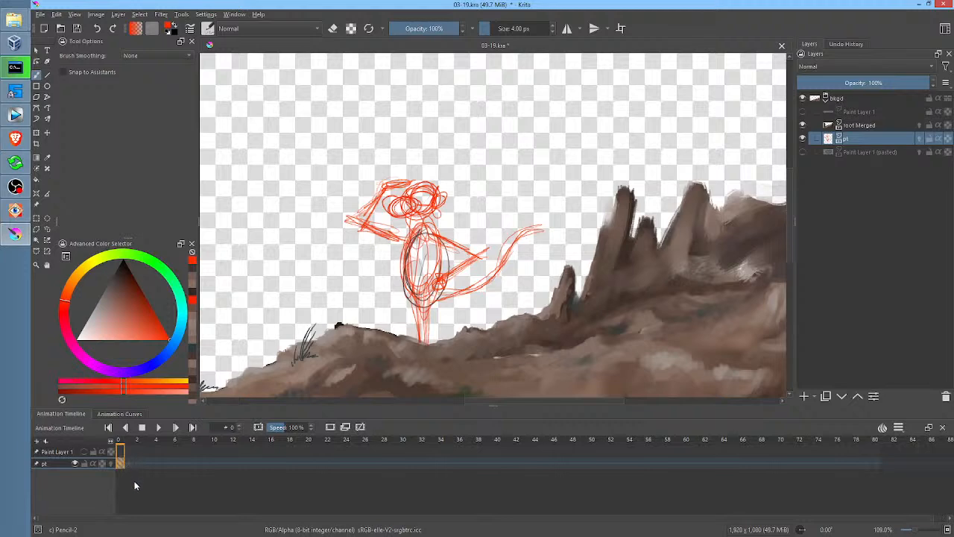
Step: Add a blank drawing at frame 7 of the pt layer and sketch the monkey's head with snout, eyes and ear in red
{"action": "key", "text": "space"}
{"action": "key", "text": "space"}
{"action": "left_click", "coordinate": [186, 461]}
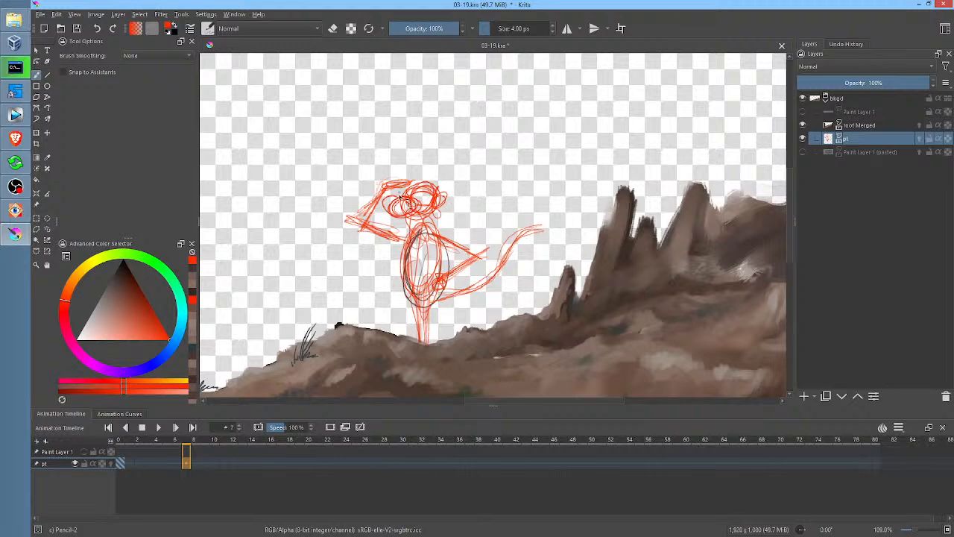
{"action": "key", "text": "Delete"}
{"action": "mouse_move", "coordinate": [388, 199]}
{"action": "left_mouse_down"}
{"action": "mouse_move", "coordinate": [397, 187]}
{"action": "mouse_move", "coordinate": [379, 210]}
{"action": "mouse_move", "coordinate": [394, 217]}
{"action": "mouse_move", "coordinate": [467, 173]}
{"action": "mouse_move", "coordinate": [500, 207]}
{"action": "left_mouse_up"}
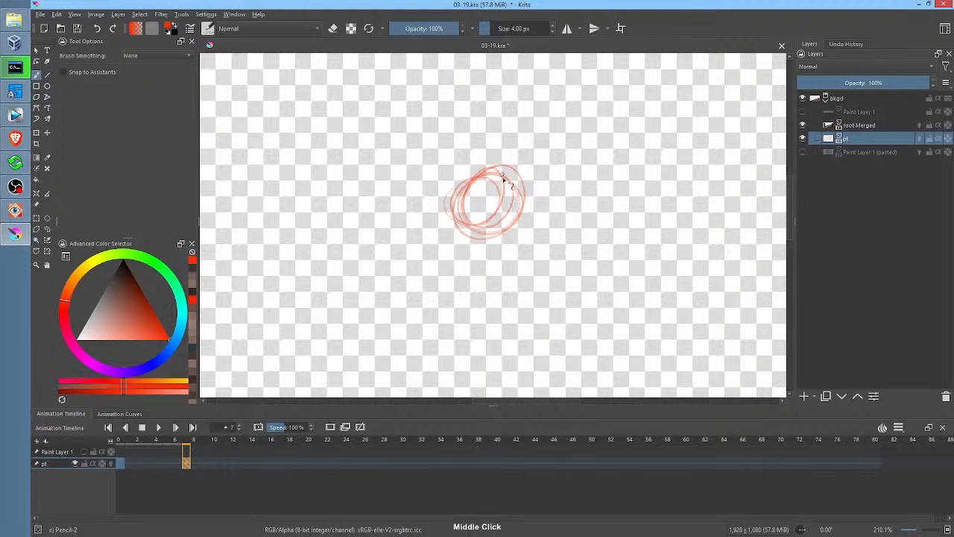
{"action": "left_click", "coordinate": [63, 308]}
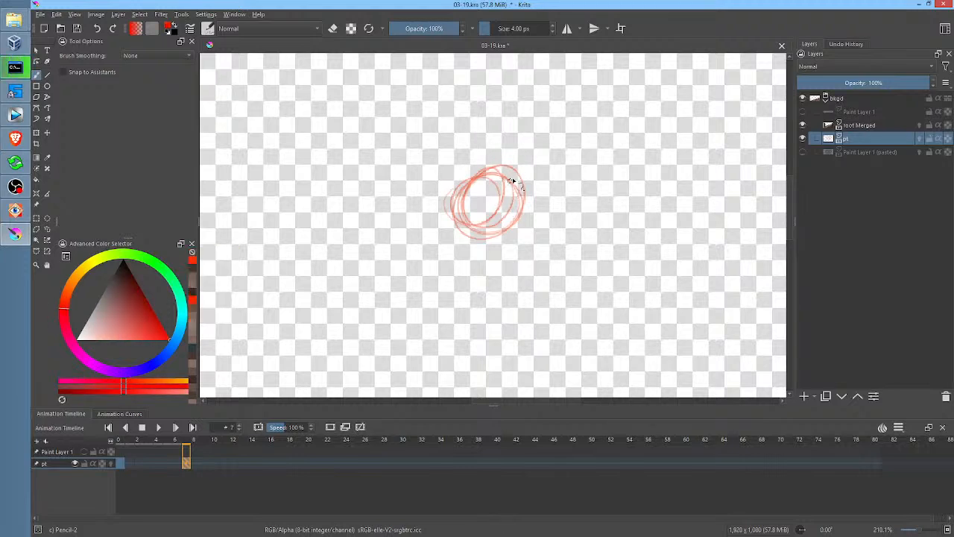
{"action": "mouse_move", "coordinate": [512, 180]}
{"action": "left_mouse_down"}
{"action": "mouse_move", "coordinate": [468, 197]}
{"action": "mouse_move", "coordinate": [470, 212]}
{"action": "mouse_move", "coordinate": [486, 161]}
{"action": "mouse_move", "coordinate": [431, 219]}
{"action": "mouse_move", "coordinate": [462, 239]}
{"action": "mouse_move", "coordinate": [490, 230]}
{"action": "mouse_move", "coordinate": [493, 184]}
{"action": "mouse_move", "coordinate": [483, 177]}
{"action": "mouse_move", "coordinate": [466, 196]}
{"action": "mouse_move", "coordinate": [510, 171]}
{"action": "mouse_move", "coordinate": [507, 220]}
{"action": "mouse_move", "coordinate": [516, 219]}
{"action": "mouse_move", "coordinate": [503, 227]}
{"action": "mouse_move", "coordinate": [521, 216]}
{"action": "mouse_move", "coordinate": [535, 227]}
{"action": "mouse_move", "coordinate": [544, 215]}
{"action": "mouse_move", "coordinate": [516, 231]}
{"action": "mouse_move", "coordinate": [527, 204]}
{"action": "mouse_move", "coordinate": [468, 183]}
{"action": "mouse_move", "coordinate": [485, 206]}
{"action": "mouse_move", "coordinate": [485, 191]}
{"action": "mouse_move", "coordinate": [495, 202]}
{"action": "mouse_move", "coordinate": [522, 180]}
{"action": "mouse_move", "coordinate": [457, 213]}
{"action": "mouse_move", "coordinate": [452, 199]}
{"action": "mouse_move", "coordinate": [440, 220]}
{"action": "mouse_move", "coordinate": [462, 240]}
{"action": "mouse_move", "coordinate": [492, 235]}
{"action": "left_mouse_up"}
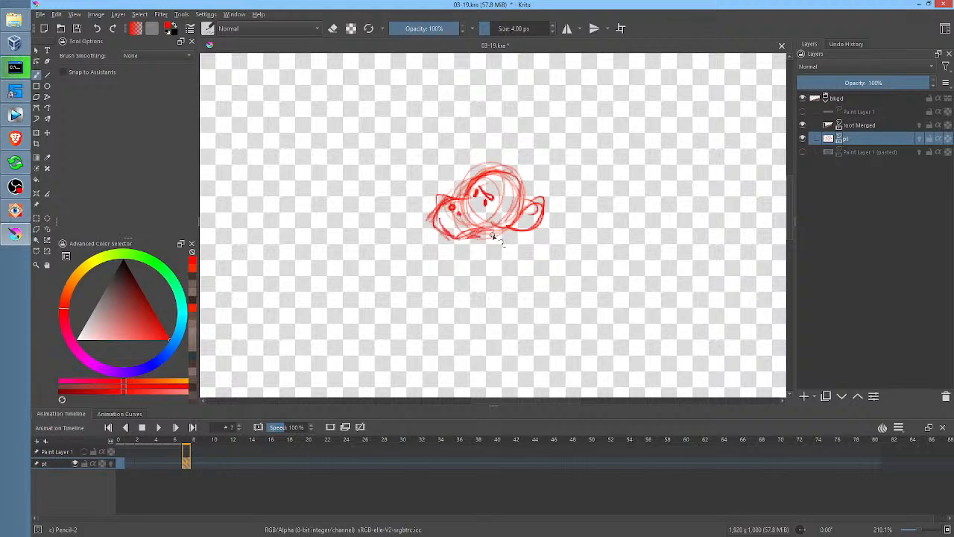
{"action": "mouse_move", "coordinate": [485, 181]}
{"action": "left_mouse_down"}
{"action": "mouse_move", "coordinate": [440, 170]}
{"action": "mouse_move", "coordinate": [465, 179]}
{"action": "mouse_move", "coordinate": [447, 175]}
{"action": "mouse_move", "coordinate": [532, 172]}
{"action": "left_mouse_up"}
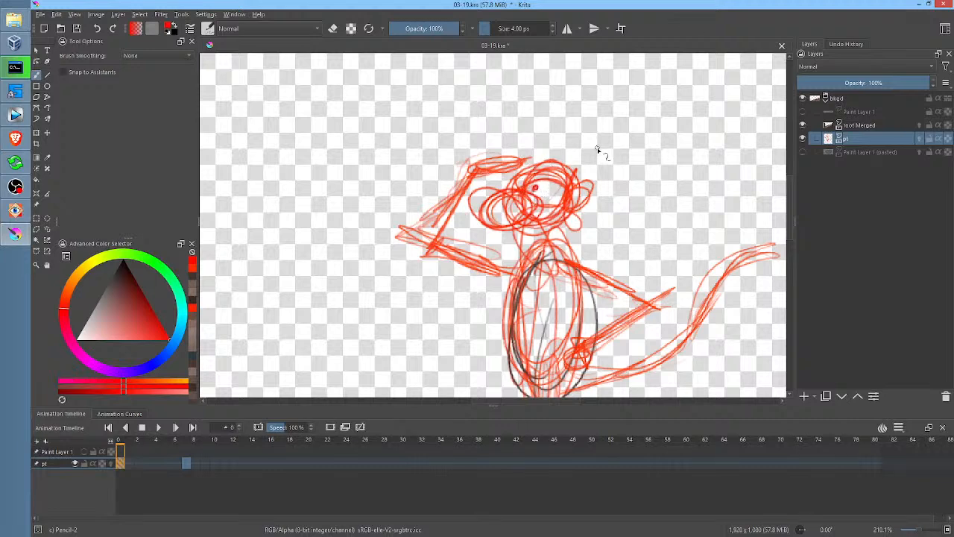
Step: Erase the head in frame 0 and redraw it as a monkey head in profile with snout, eyes, ear and neck
{"action": "key", "text": "e"}
{"action": "mouse_move", "coordinate": [597, 163]}
{"action": "left_mouse_down"}
{"action": "mouse_move", "coordinate": [530, 169]}
{"action": "mouse_move", "coordinate": [468, 200]}
{"action": "mouse_move", "coordinate": [559, 232]}
{"action": "mouse_move", "coordinate": [615, 188]}
{"action": "mouse_move", "coordinate": [598, 164]}
{"action": "left_mouse_up"}
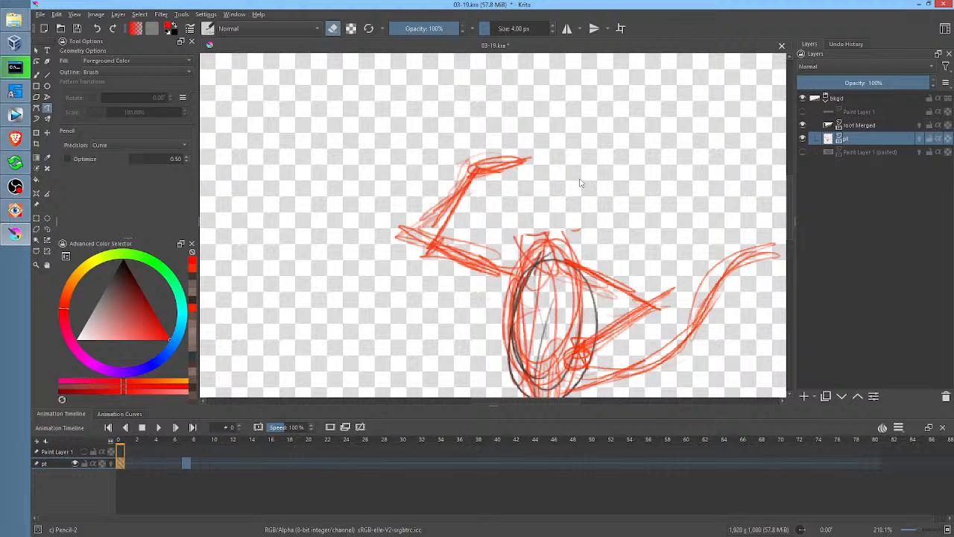
{"action": "key", "text": "b"}
{"action": "key", "text": "e"}
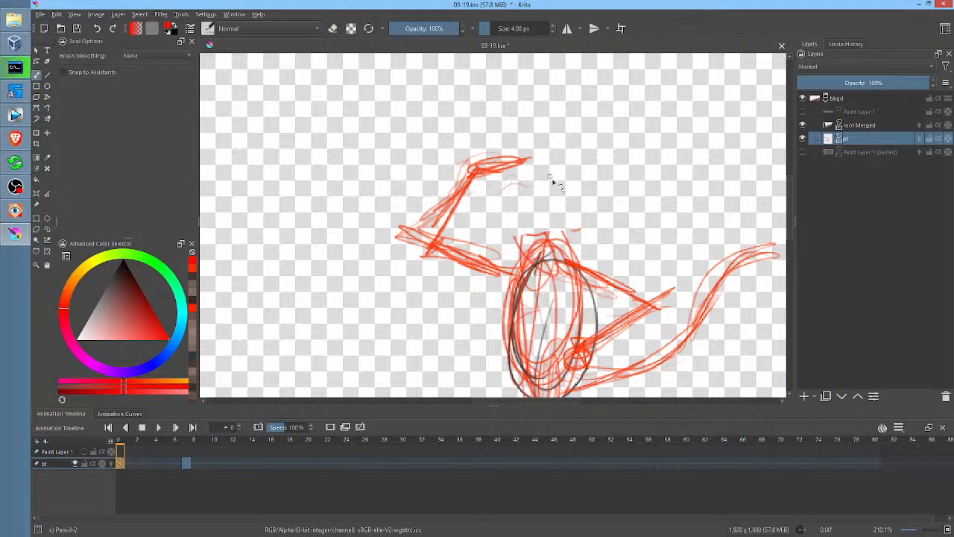
{"action": "mouse_move", "coordinate": [552, 181]}
{"action": "left_mouse_down"}
{"action": "mouse_move", "coordinate": [545, 214]}
{"action": "mouse_move", "coordinate": [514, 185]}
{"action": "mouse_move", "coordinate": [535, 159]}
{"action": "mouse_move", "coordinate": [555, 166]}
{"action": "mouse_move", "coordinate": [565, 194]}
{"action": "mouse_move", "coordinate": [534, 199]}
{"action": "mouse_move", "coordinate": [540, 191]}
{"action": "mouse_move", "coordinate": [525, 182]}
{"action": "mouse_move", "coordinate": [483, 216]}
{"action": "mouse_move", "coordinate": [514, 172]}
{"action": "left_mouse_up"}
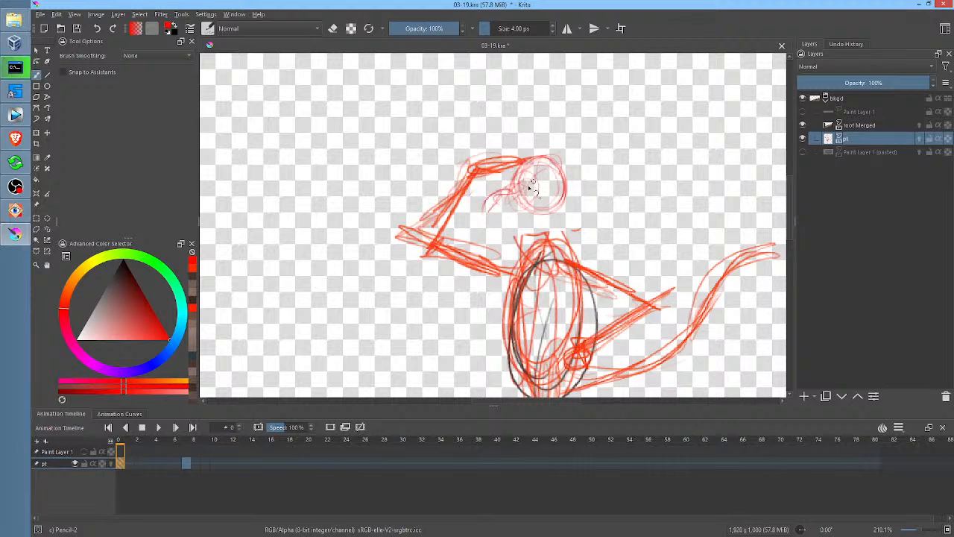
{"action": "left_click_drag", "start_coordinate": [490, 223], "coordinate": [542, 219]}
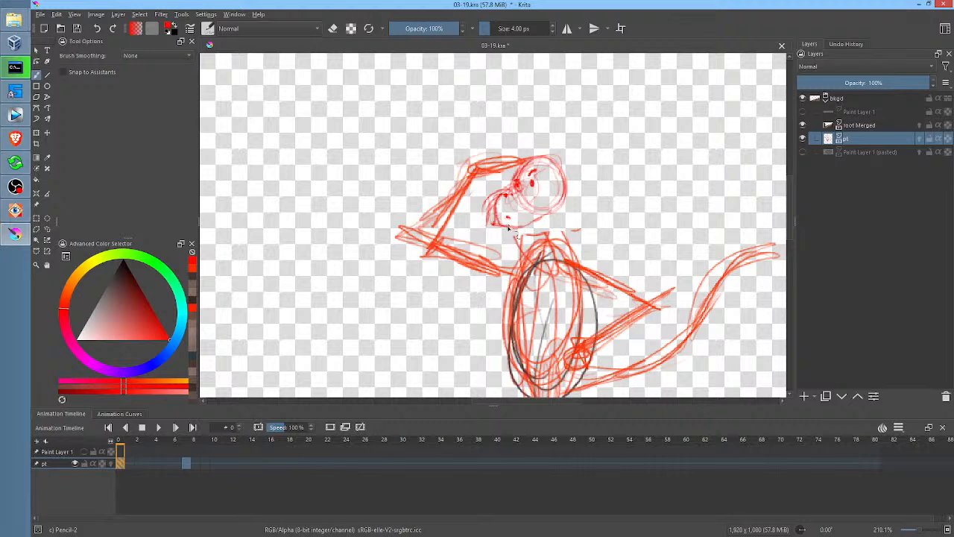
{"action": "mouse_move", "coordinate": [565, 184]}
{"action": "left_mouse_down"}
{"action": "mouse_move", "coordinate": [589, 176]}
{"action": "mouse_move", "coordinate": [574, 212]}
{"action": "mouse_move", "coordinate": [555, 160]}
{"action": "mouse_move", "coordinate": [559, 233]}
{"action": "mouse_move", "coordinate": [523, 297]}
{"action": "left_mouse_up"}
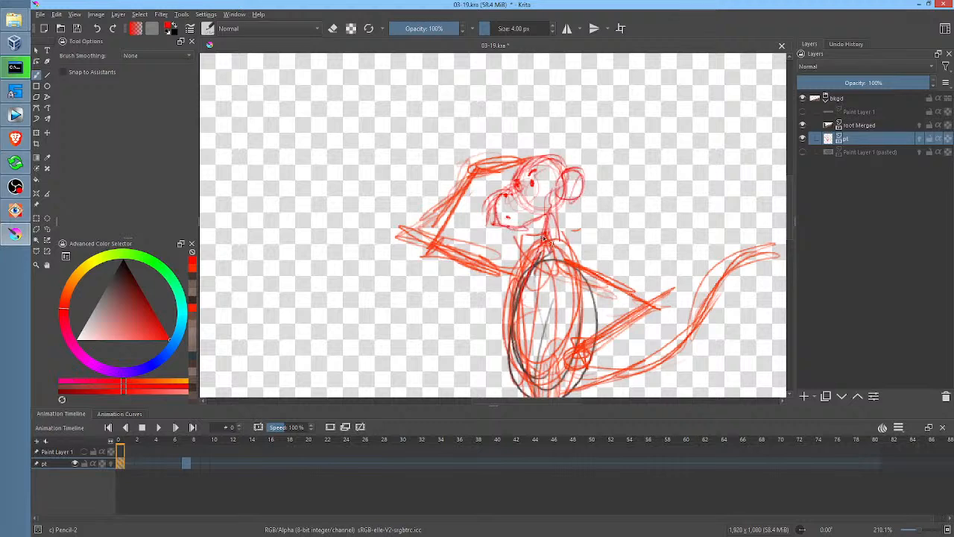
{"action": "left_click_drag", "start_coordinate": [538, 264], "coordinate": [534, 294]}
{"action": "left_click_drag", "start_coordinate": [619, 228], "coordinate": [606, 178]}
Step: Erase the oval torso and legs in frame 0, and redraw them as a slender curved body joined to the arms and tail
{"action": "scroll", "coordinate": [605, 177], "scroll_direction": "down", "scroll_amount": 3}
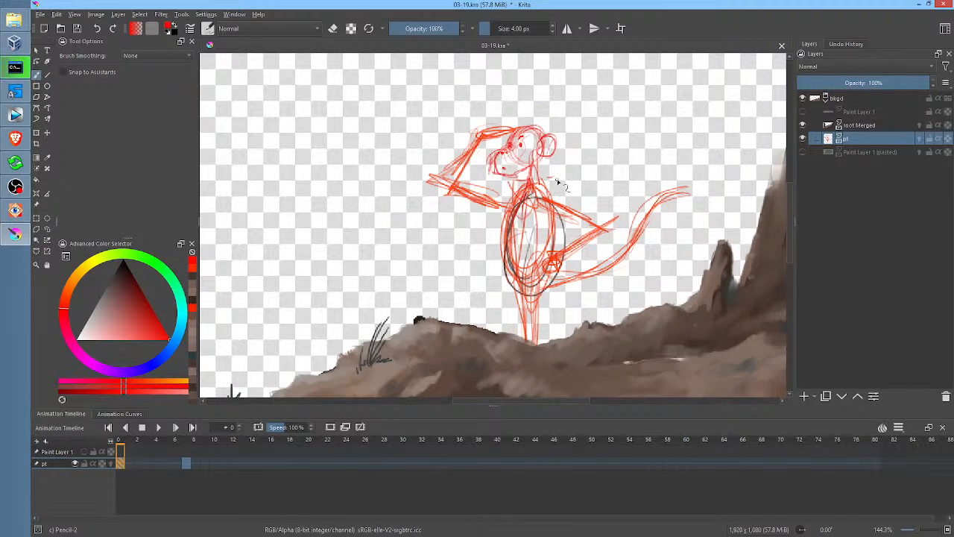
{"action": "key", "text": "e"}
{"action": "mouse_move", "coordinate": [570, 180]}
{"action": "left_mouse_down"}
{"action": "mouse_move", "coordinate": [562, 177]}
{"action": "mouse_move", "coordinate": [523, 336]}
{"action": "mouse_move", "coordinate": [683, 278]}
{"action": "mouse_move", "coordinate": [525, 302]}
{"action": "mouse_move", "coordinate": [572, 162]}
{"action": "mouse_move", "coordinate": [535, 168]}
{"action": "mouse_move", "coordinate": [504, 271]}
{"action": "mouse_move", "coordinate": [517, 213]}
{"action": "mouse_move", "coordinate": [528, 291]}
{"action": "left_mouse_up"}
{"action": "key", "text": "e"}
{"action": "key", "text": "b"}
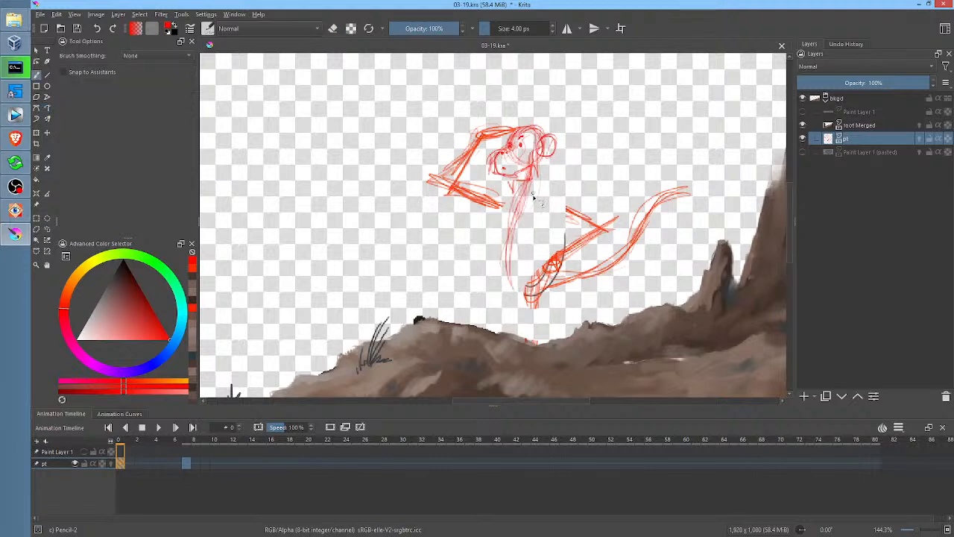
{"action": "mouse_move", "coordinate": [533, 198]}
{"action": "left_mouse_down"}
{"action": "mouse_move", "coordinate": [512, 276]}
{"action": "mouse_move", "coordinate": [509, 200]}
{"action": "mouse_move", "coordinate": [505, 274]}
{"action": "mouse_move", "coordinate": [526, 312]}
{"action": "mouse_move", "coordinate": [535, 179]}
{"action": "mouse_move", "coordinate": [538, 214]}
{"action": "mouse_move", "coordinate": [550, 216]}
{"action": "mouse_move", "coordinate": [550, 279]}
{"action": "mouse_move", "coordinate": [550, 224]}
{"action": "mouse_move", "coordinate": [572, 296]}
{"action": "mouse_move", "coordinate": [526, 291]}
{"action": "mouse_move", "coordinate": [565, 276]}
{"action": "mouse_move", "coordinate": [550, 343]}
{"action": "mouse_move", "coordinate": [531, 283]}
{"action": "mouse_move", "coordinate": [548, 352]}
{"action": "mouse_move", "coordinate": [530, 293]}
{"action": "mouse_move", "coordinate": [557, 344]}
{"action": "mouse_move", "coordinate": [542, 281]}
{"action": "mouse_move", "coordinate": [538, 301]}
{"action": "mouse_move", "coordinate": [510, 224]}
{"action": "left_mouse_up"}
{"action": "mouse_move", "coordinate": [486, 134]}
{"action": "left_mouse_down"}
{"action": "mouse_move", "coordinate": [462, 192]}
{"action": "mouse_move", "coordinate": [515, 214]}
{"action": "mouse_move", "coordinate": [559, 207]}
{"action": "left_mouse_up"}
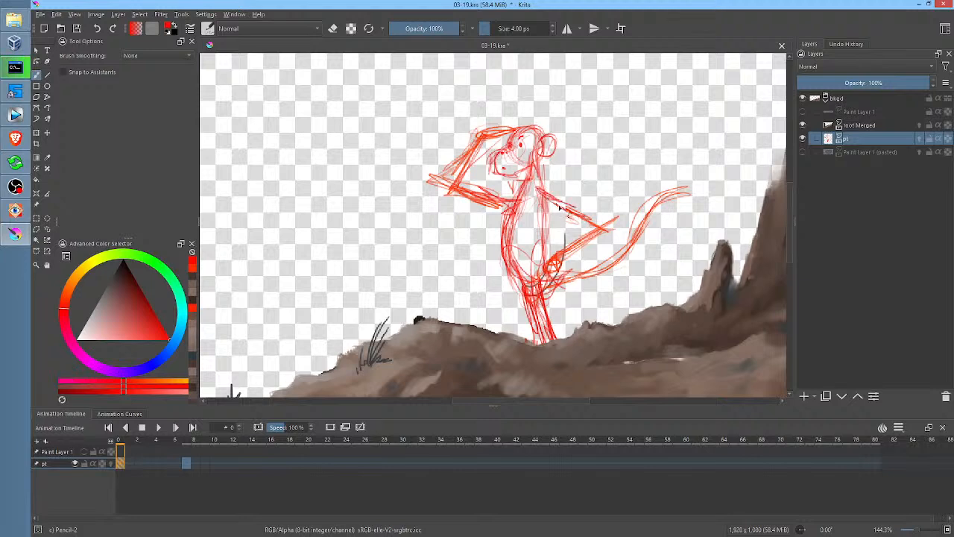
Step: Sketch the raised arm, leaning torso and loosely bent rear arm in frame 7, comparing the pose with frame 0
{"action": "left_click", "coordinate": [188, 464]}
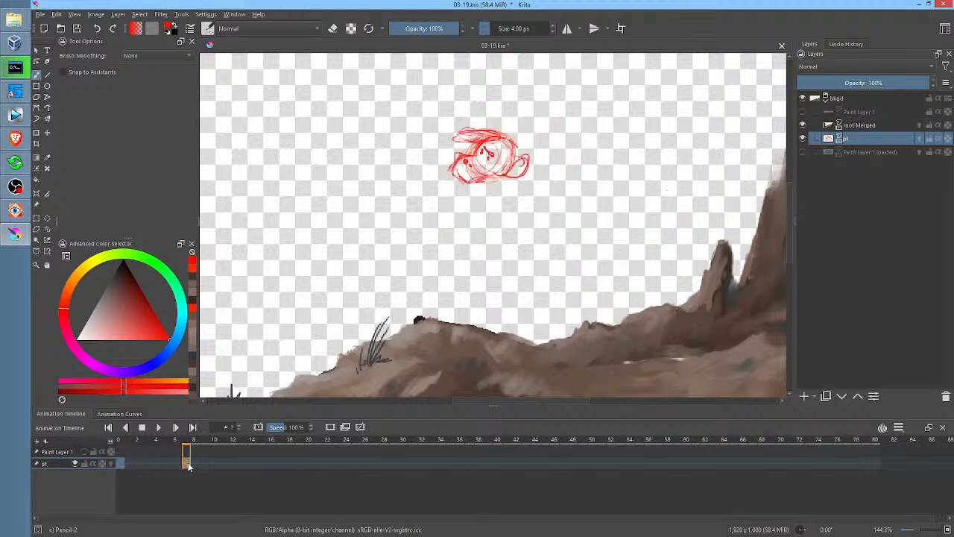
{"action": "mouse_move", "coordinate": [463, 148]}
{"action": "left_mouse_down"}
{"action": "mouse_move", "coordinate": [399, 155]}
{"action": "mouse_move", "coordinate": [413, 161]}
{"action": "mouse_move", "coordinate": [395, 155]}
{"action": "mouse_move", "coordinate": [398, 162]}
{"action": "mouse_move", "coordinate": [396, 146]}
{"action": "mouse_move", "coordinate": [380, 150]}
{"action": "mouse_move", "coordinate": [533, 196]}
{"action": "left_mouse_up"}
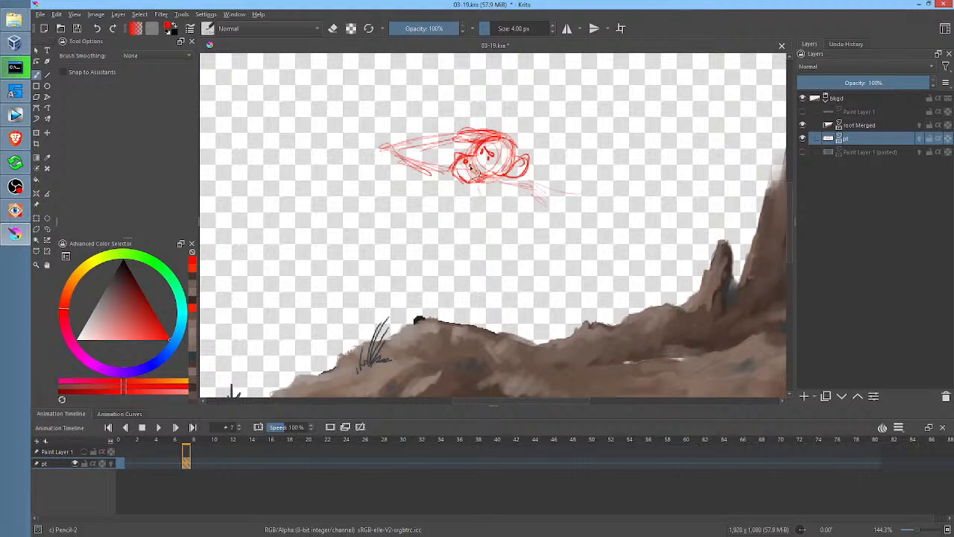
{"action": "mouse_move", "coordinate": [475, 173]}
{"action": "left_mouse_down"}
{"action": "mouse_move", "coordinate": [503, 234]}
{"action": "mouse_move", "coordinate": [506, 215]}
{"action": "mouse_move", "coordinate": [514, 255]}
{"action": "mouse_move", "coordinate": [518, 192]}
{"action": "mouse_move", "coordinate": [476, 178]}
{"action": "mouse_move", "coordinate": [502, 261]}
{"action": "mouse_move", "coordinate": [512, 187]}
{"action": "mouse_move", "coordinate": [488, 246]}
{"action": "mouse_move", "coordinate": [494, 216]}
{"action": "mouse_move", "coordinate": [502, 241]}
{"action": "mouse_move", "coordinate": [526, 209]}
{"action": "mouse_move", "coordinate": [484, 179]}
{"action": "mouse_move", "coordinate": [529, 263]}
{"action": "mouse_move", "coordinate": [492, 165]}
{"action": "mouse_move", "coordinate": [502, 189]}
{"action": "mouse_move", "coordinate": [491, 203]}
{"action": "mouse_move", "coordinate": [494, 234]}
{"action": "mouse_move", "coordinate": [555, 304]}
{"action": "left_mouse_up"}
{"action": "key", "text": "Left"}
{"action": "key", "text": "Right"}
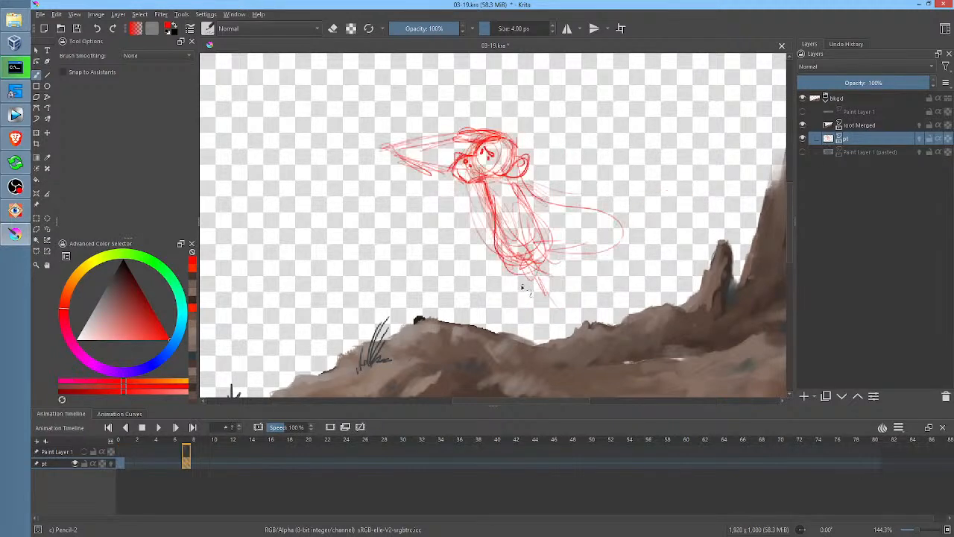
Step: Draw the bent front leg and the rear leg reaching the ground in frame 7, and compare with frame 0
{"action": "left_click_drag", "start_coordinate": [504, 250], "coordinate": [456, 289]}
{"action": "mouse_move", "coordinate": [504, 257]}
{"action": "left_mouse_down"}
{"action": "mouse_move", "coordinate": [452, 296]}
{"action": "mouse_move", "coordinate": [477, 322]}
{"action": "left_mouse_up"}
{"action": "left_click_drag", "start_coordinate": [456, 288], "coordinate": [483, 327]}
{"action": "left_click_drag", "start_coordinate": [458, 287], "coordinate": [486, 329]}
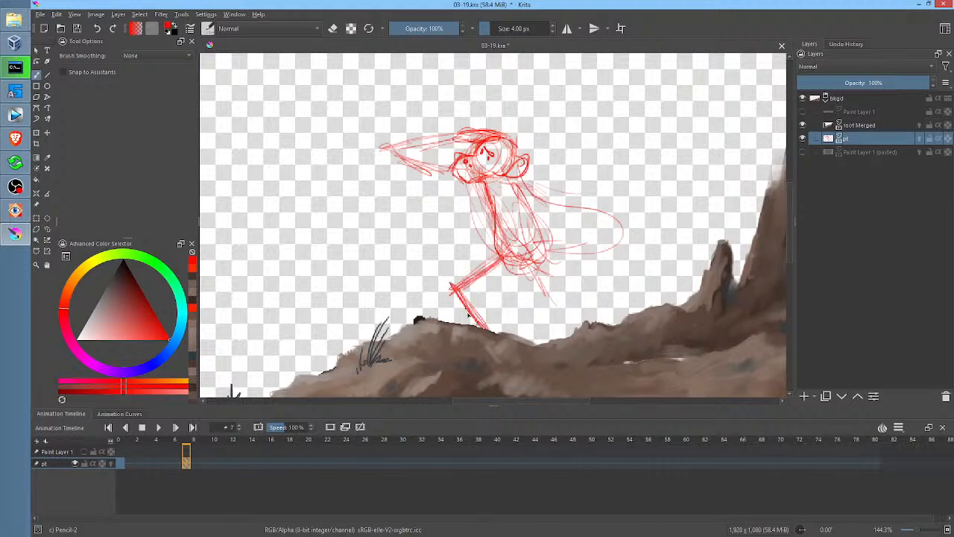
{"action": "left_click_drag", "start_coordinate": [538, 253], "coordinate": [558, 293]}
{"action": "left_click_drag", "start_coordinate": [538, 264], "coordinate": [559, 331]}
{"action": "left_click_drag", "start_coordinate": [546, 273], "coordinate": [567, 328]}
{"action": "key", "text": "Left"}
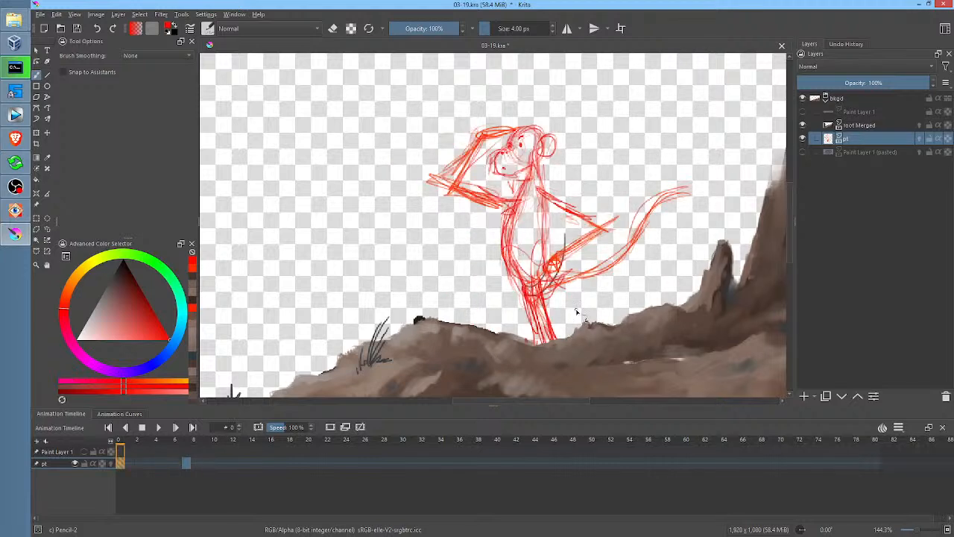
Step: Insert a blank keyframe at frame 6 on the pt layer and turn on its onion skins
{"action": "key", "text": "Right"}
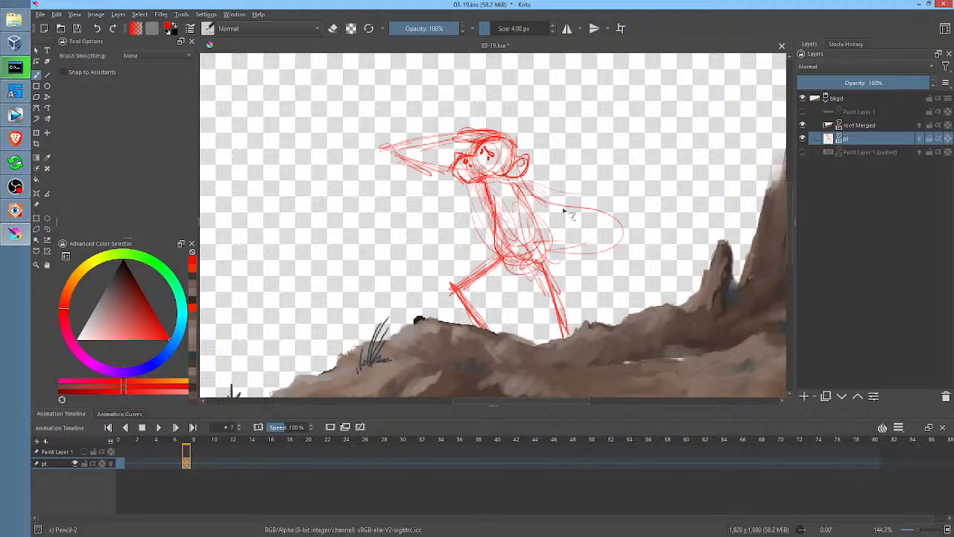
{"action": "left_click", "coordinate": [176, 463]}
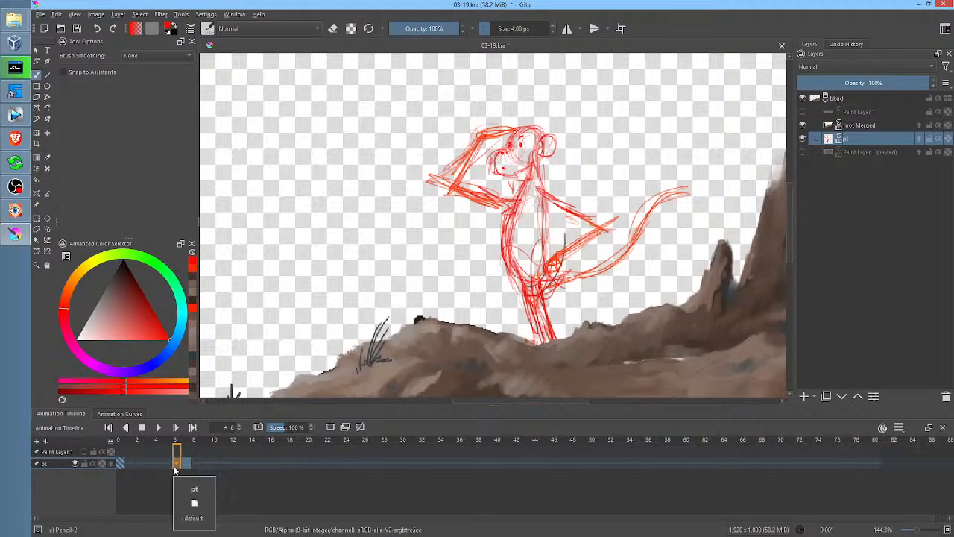
{"action": "key", "text": "Insert"}
{"action": "left_click", "coordinate": [111, 462]}
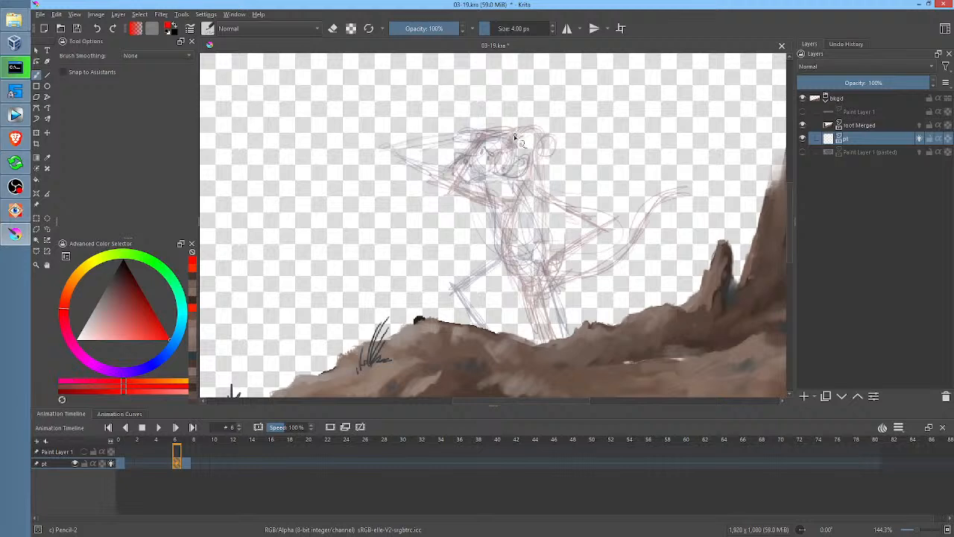
Step: Sketch the in-between monkey head with snout and eyes in frame 6, comparing it with frames 0 and 7
{"action": "mouse_move", "coordinate": [515, 136]}
{"action": "left_mouse_down"}
{"action": "mouse_move", "coordinate": [500, 153]}
{"action": "mouse_move", "coordinate": [511, 130]}
{"action": "mouse_move", "coordinate": [537, 167]}
{"action": "mouse_move", "coordinate": [501, 153]}
{"action": "mouse_move", "coordinate": [500, 183]}
{"action": "mouse_move", "coordinate": [493, 166]}
{"action": "mouse_move", "coordinate": [515, 160]}
{"action": "mouse_move", "coordinate": [507, 152]}
{"action": "left_mouse_up"}
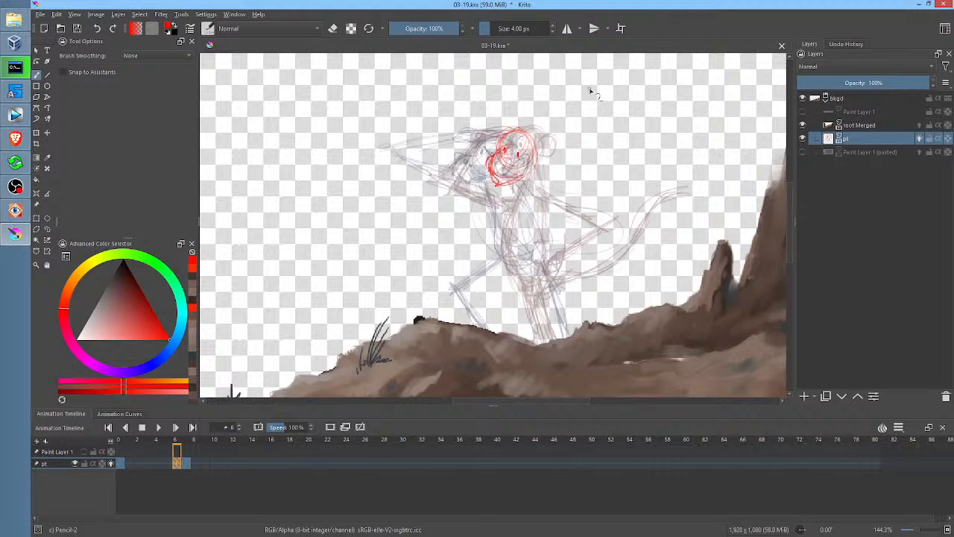
{"action": "key", "text": "comma"}
{"action": "key", "text": "period"}
{"action": "key", "text": "comma"}
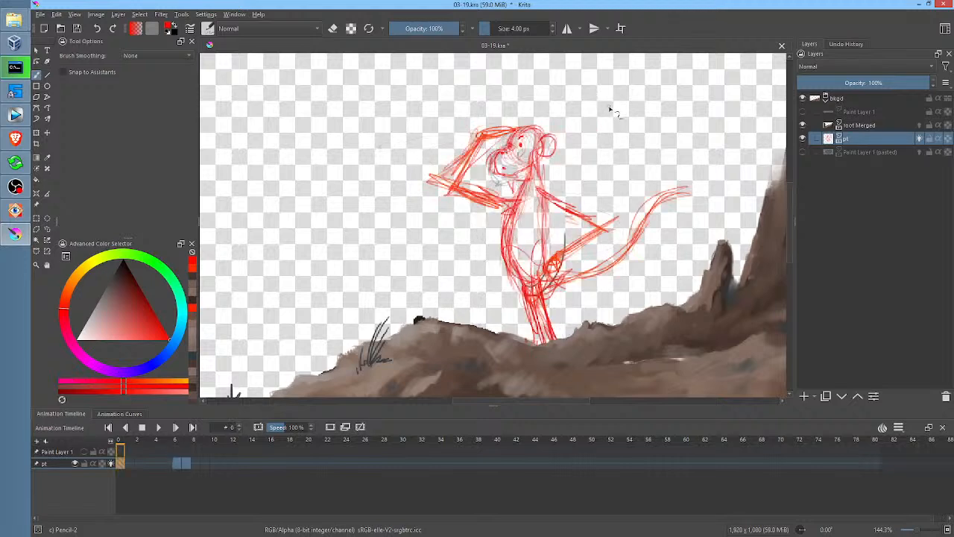
{"action": "key", "text": "period"}
{"action": "key", "text": "period"}
{"action": "key", "text": "comma"}
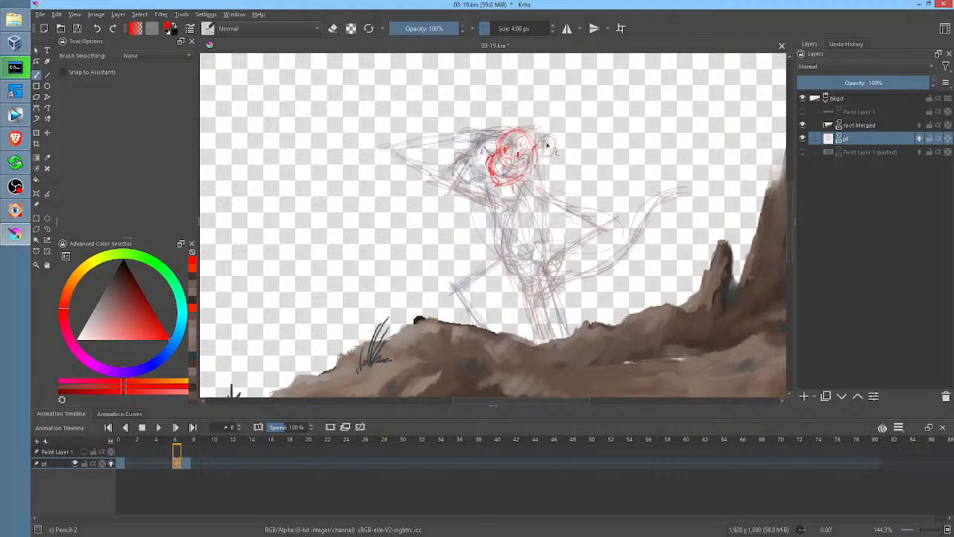
Step: Add the round ear and the shading hand over the brow in frame 6, checking against the neighbouring poses
{"action": "left_click_drag", "start_coordinate": [548, 145], "coordinate": [540, 170]}
{"action": "key", "text": "comma"}
{"action": "key", "text": "period"}
{"action": "mouse_move", "coordinate": [507, 136]}
{"action": "left_mouse_down"}
{"action": "mouse_move", "coordinate": [484, 133]}
{"action": "mouse_move", "coordinate": [515, 128]}
{"action": "left_mouse_up"}
{"action": "key", "text": "period"}
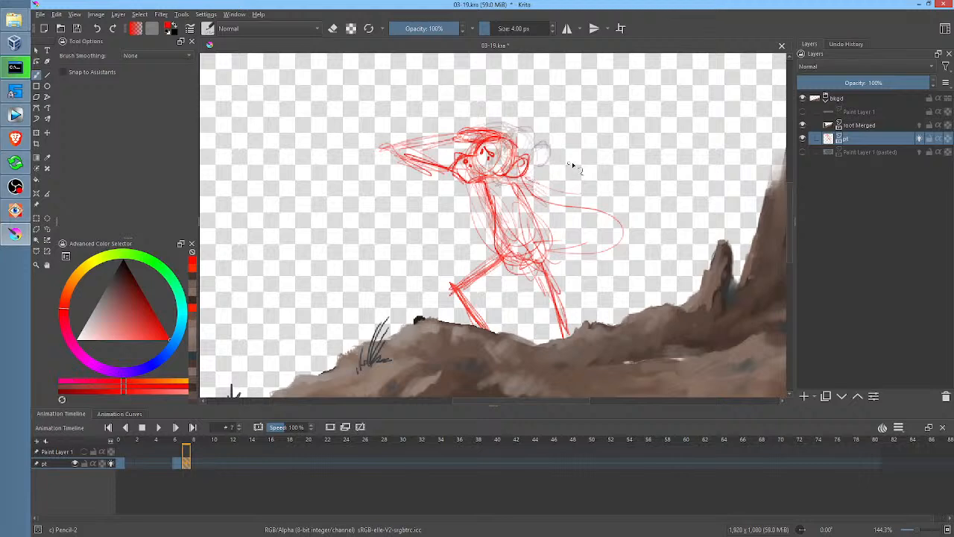
{"action": "key", "text": "comma"}
{"action": "key", "text": "comma"}
{"action": "key", "text": "period"}
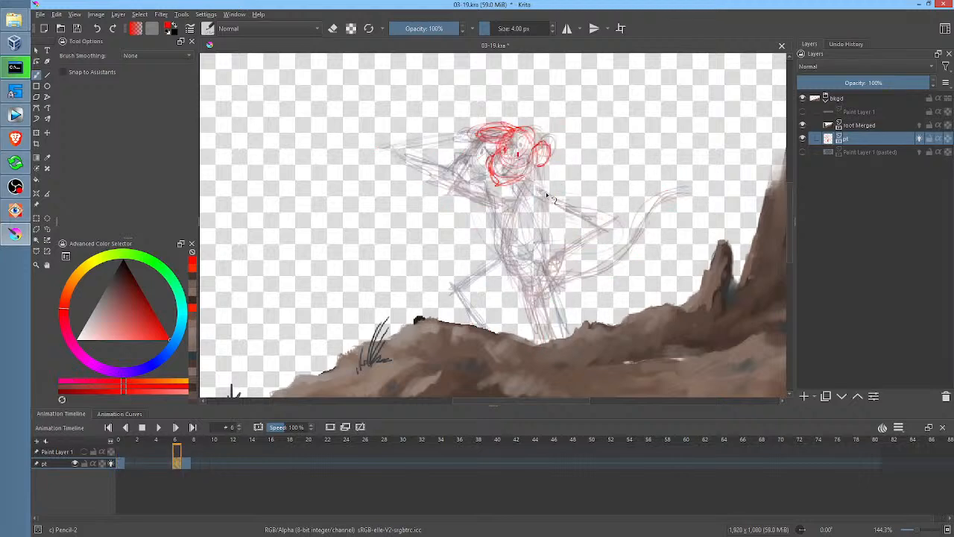
Step: Draw the bent rear arm from shoulder to elbow to hip in frame 6, comparing the pose with frame 0
{"action": "key", "text": "period"}
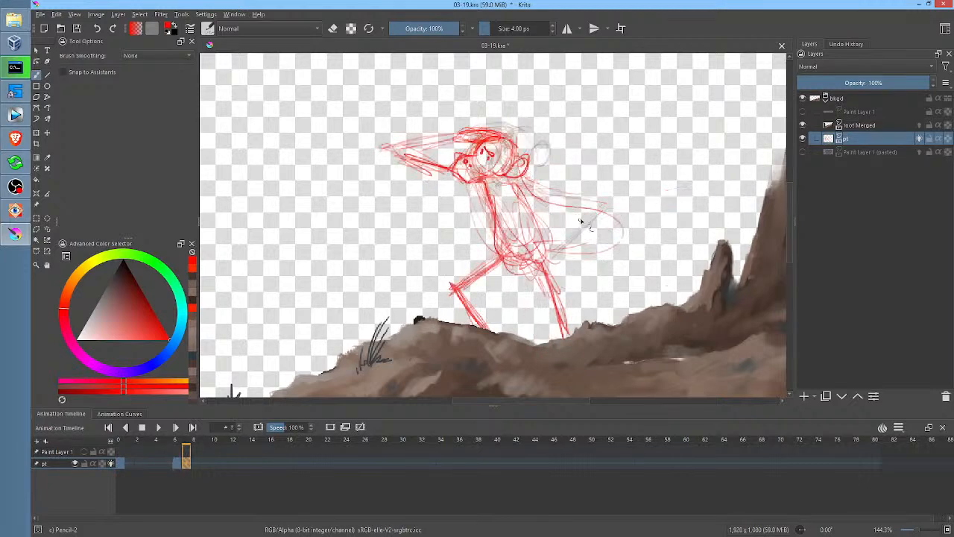
{"action": "key", "text": "comma"}
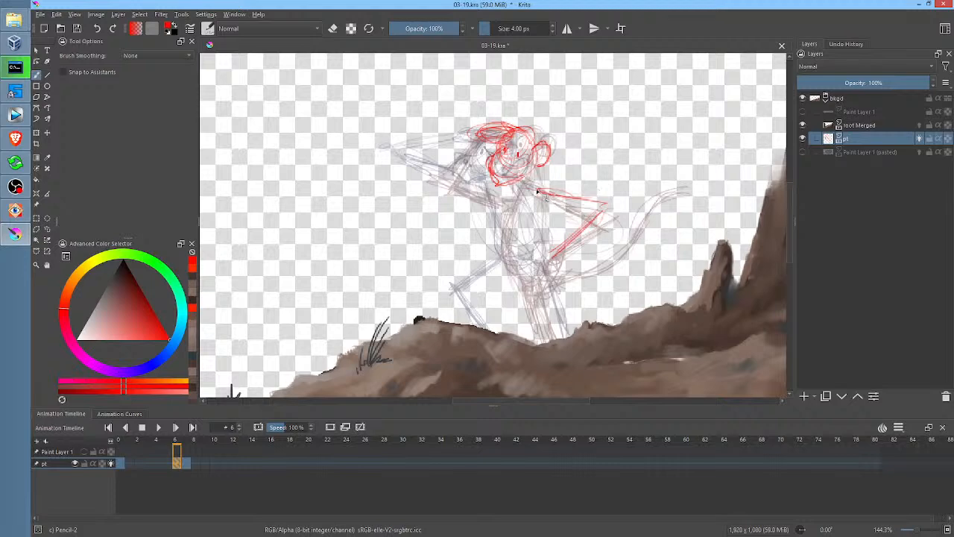
{"action": "left_click_drag", "start_coordinate": [537, 192], "coordinate": [569, 207]}
{"action": "key", "text": "comma"}
{"action": "key", "text": "period"}
Step: Rough in the hips, first leg strokes and chest line in frame 6, comparing with frames 0 and 7
{"action": "mouse_move", "coordinate": [514, 277]}
{"action": "left_mouse_down"}
{"action": "mouse_move", "coordinate": [476, 309]}
{"action": "mouse_move", "coordinate": [480, 303]}
{"action": "mouse_move", "coordinate": [486, 316]}
{"action": "mouse_move", "coordinate": [502, 269]}
{"action": "mouse_move", "coordinate": [487, 331]}
{"action": "mouse_move", "coordinate": [486, 314]}
{"action": "mouse_move", "coordinate": [473, 334]}
{"action": "mouse_move", "coordinate": [518, 265]}
{"action": "mouse_move", "coordinate": [549, 333]}
{"action": "left_mouse_up"}
{"action": "mouse_move", "coordinate": [497, 247]}
{"action": "left_mouse_down"}
{"action": "mouse_move", "coordinate": [501, 187]}
{"action": "mouse_move", "coordinate": [521, 280]}
{"action": "left_mouse_up"}
{"action": "key", "text": "comma"}
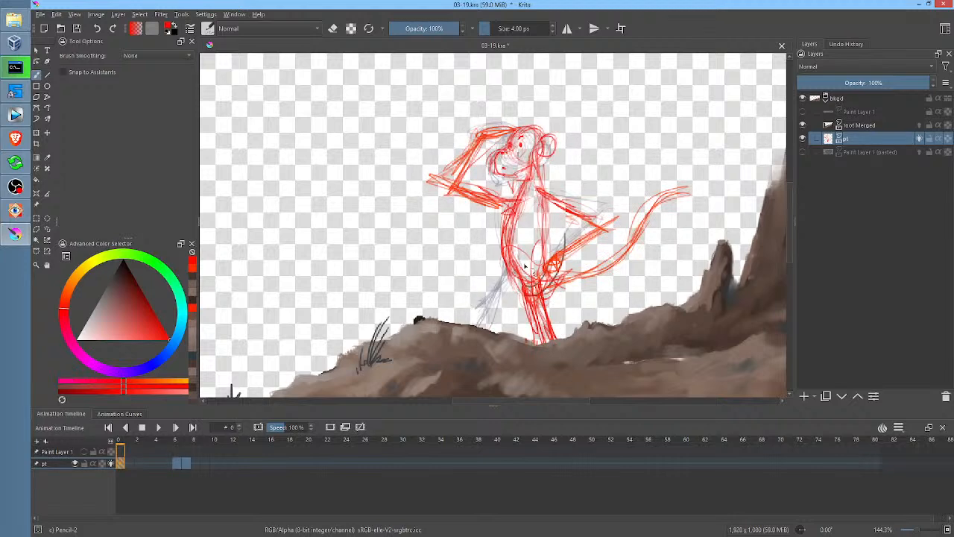
{"action": "key", "text": "period"}
{"action": "left_click_drag", "start_coordinate": [506, 201], "coordinate": [497, 281]}
{"action": "key", "text": "comma"}
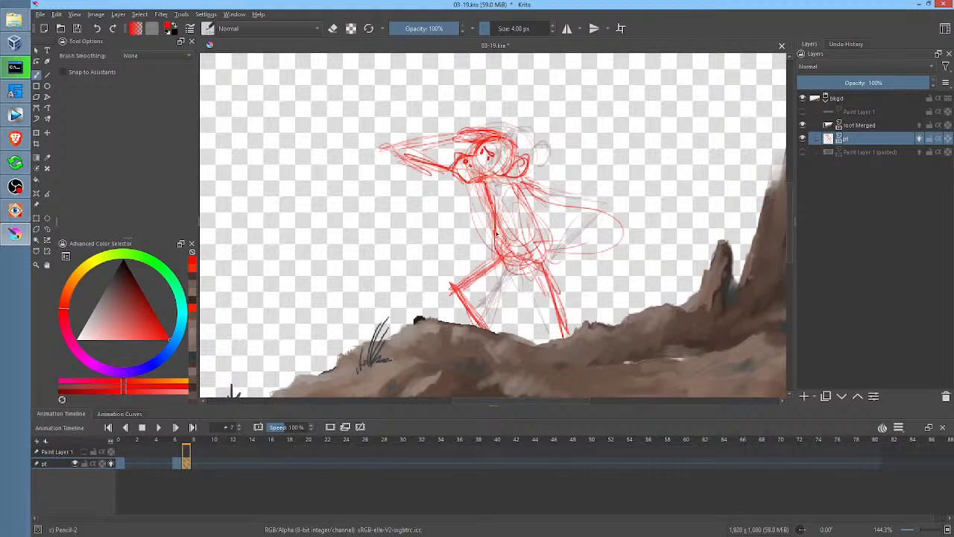
{"action": "key", "text": "period"}
Step: Build up the belly and back contours of the torso and sketch both legs down to the ground in frame 6
{"action": "mouse_move", "coordinate": [507, 228]}
{"action": "left_mouse_down"}
{"action": "mouse_move", "coordinate": [514, 188]}
{"action": "mouse_move", "coordinate": [520, 277]}
{"action": "left_mouse_up"}
{"action": "mouse_move", "coordinate": [511, 205]}
{"action": "left_mouse_down"}
{"action": "mouse_move", "coordinate": [528, 286]}
{"action": "mouse_move", "coordinate": [508, 248]}
{"action": "mouse_move", "coordinate": [552, 273]}
{"action": "left_mouse_up"}
{"action": "left_click_drag", "start_coordinate": [526, 175], "coordinate": [543, 299]}
{"action": "mouse_move", "coordinate": [504, 246]}
{"action": "left_mouse_down"}
{"action": "mouse_move", "coordinate": [560, 304]}
{"action": "mouse_move", "coordinate": [483, 331]}
{"action": "left_mouse_up"}
{"action": "mouse_move", "coordinate": [516, 267]}
{"action": "left_mouse_down"}
{"action": "mouse_move", "coordinate": [477, 328]}
{"action": "mouse_move", "coordinate": [485, 337]}
{"action": "left_mouse_up"}
{"action": "left_click_drag", "start_coordinate": [543, 293], "coordinate": [568, 337]}
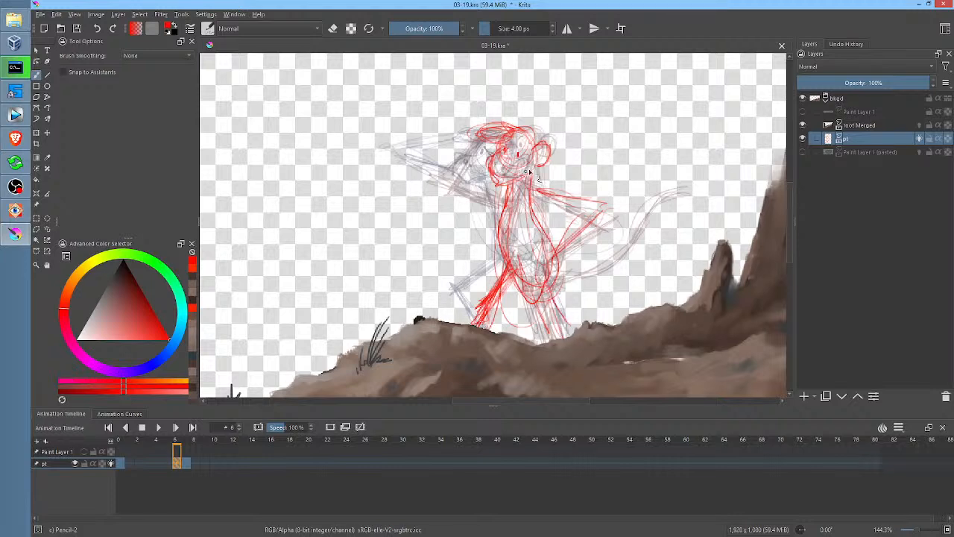
Step: Draw a line of action from above the head to the rear foot in frame 6, and reinforce the straight rear leg
{"action": "mouse_move", "coordinate": [521, 131]}
{"action": "left_mouse_down"}
{"action": "mouse_move", "coordinate": [554, 289]}
{"action": "mouse_move", "coordinate": [579, 334]}
{"action": "left_mouse_up"}
{"action": "mouse_move", "coordinate": [514, 93]}
{"action": "left_mouse_down"}
{"action": "mouse_move", "coordinate": [560, 298]}
{"action": "mouse_move", "coordinate": [579, 334]}
{"action": "left_mouse_up"}
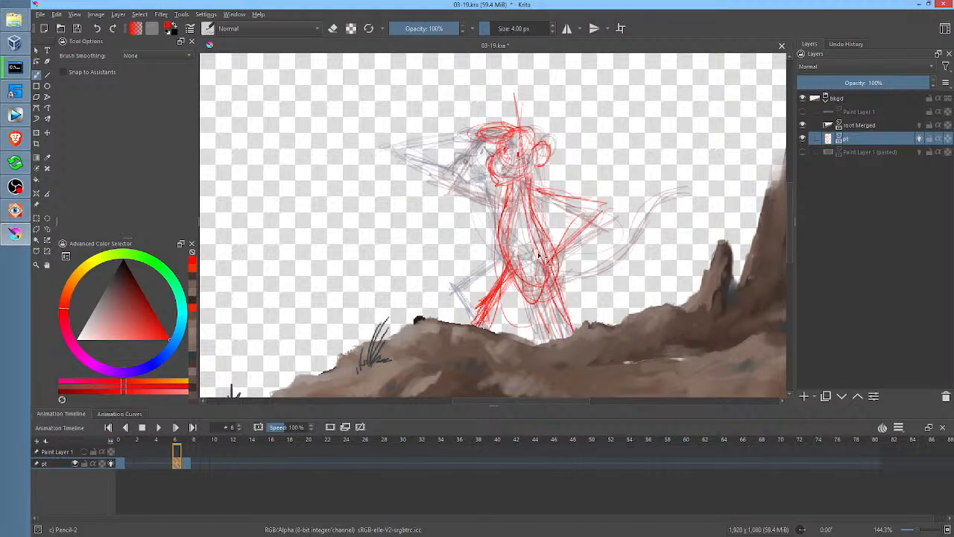
{"action": "left_click_drag", "start_coordinate": [547, 284], "coordinate": [570, 328]}
{"action": "key", "text": "Left"}
{"action": "left_click_drag", "start_coordinate": [544, 288], "coordinate": [556, 339]}
{"action": "left_click_drag", "start_coordinate": [541, 263], "coordinate": [555, 337]}
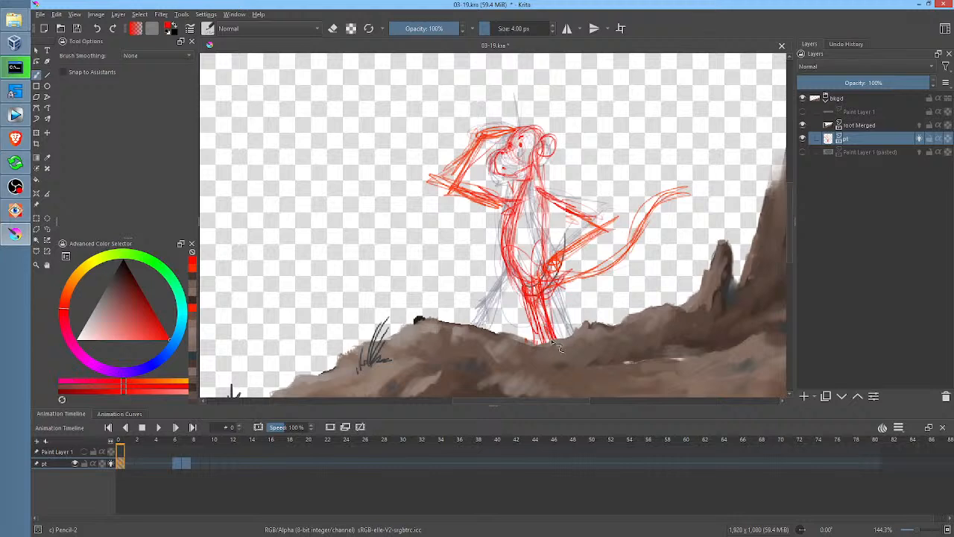
{"action": "key", "text": "Right"}
{"action": "left_click_drag", "start_coordinate": [541, 265], "coordinate": [569, 336]}
{"action": "left_click_drag", "start_coordinate": [550, 289], "coordinate": [574, 336]}
Step: Strengthen the rear leg and back in frame 7, and redraw the rear arm with a sharply bent elbow
{"action": "key", "text": "Right"}
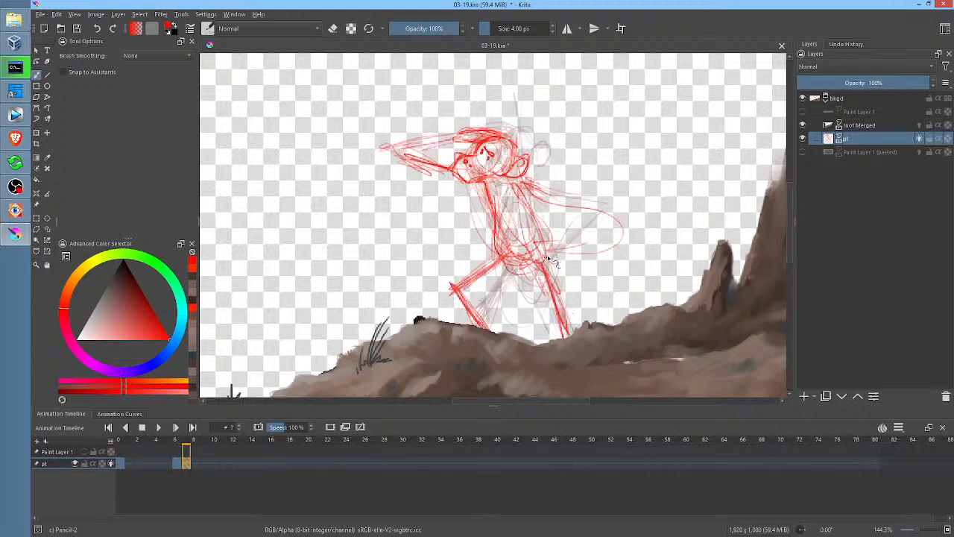
{"action": "left_click_drag", "start_coordinate": [544, 261], "coordinate": [560, 322]}
{"action": "mouse_move", "coordinate": [538, 243]}
{"action": "left_mouse_down"}
{"action": "mouse_move", "coordinate": [520, 176]}
{"action": "mouse_move", "coordinate": [598, 207]}
{"action": "mouse_move", "coordinate": [542, 246]}
{"action": "left_mouse_up"}
{"action": "mouse_move", "coordinate": [531, 178]}
{"action": "left_mouse_down"}
{"action": "mouse_move", "coordinate": [596, 202]}
{"action": "mouse_move", "coordinate": [540, 249]}
{"action": "left_mouse_up"}
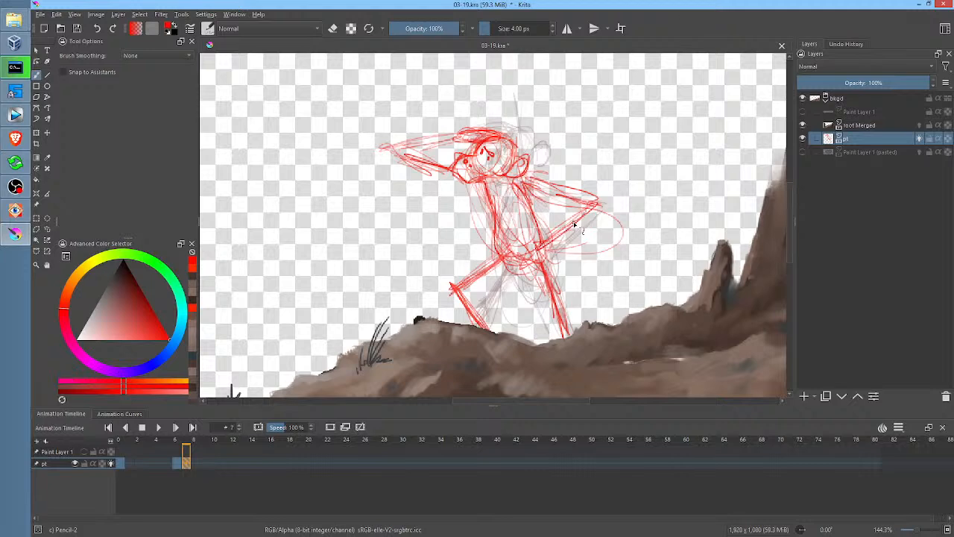
Step: Play the animation from frame 0 to examine the movement between the three poses
{"action": "key", "text": "Left"}
{"action": "key", "text": "Left"}
{"action": "key", "text": "space"}
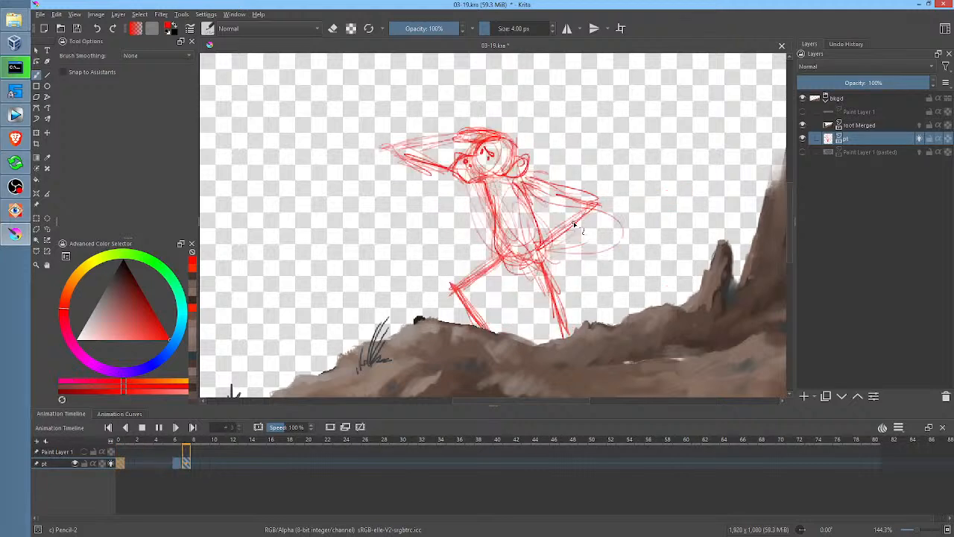
{"action": "key", "text": "space"}
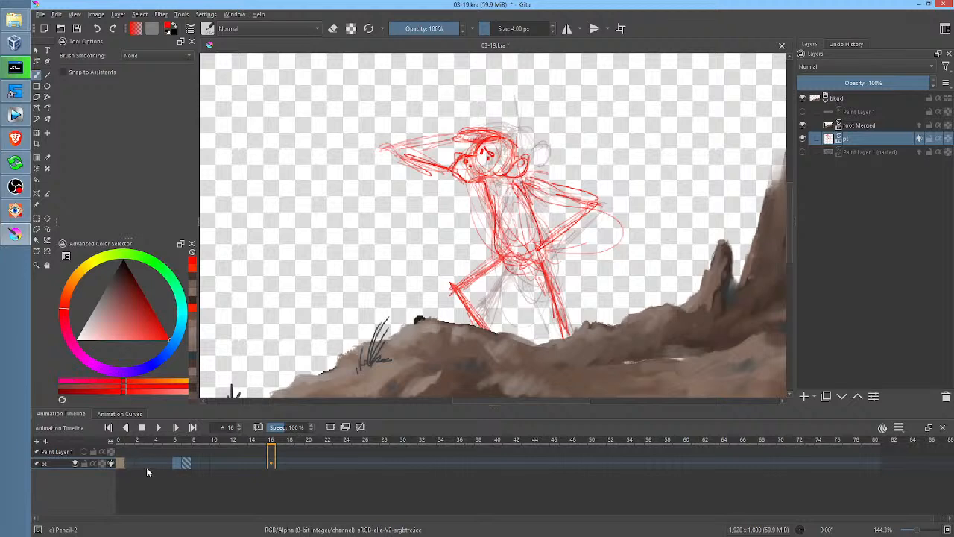
{"action": "key", "text": "space"}
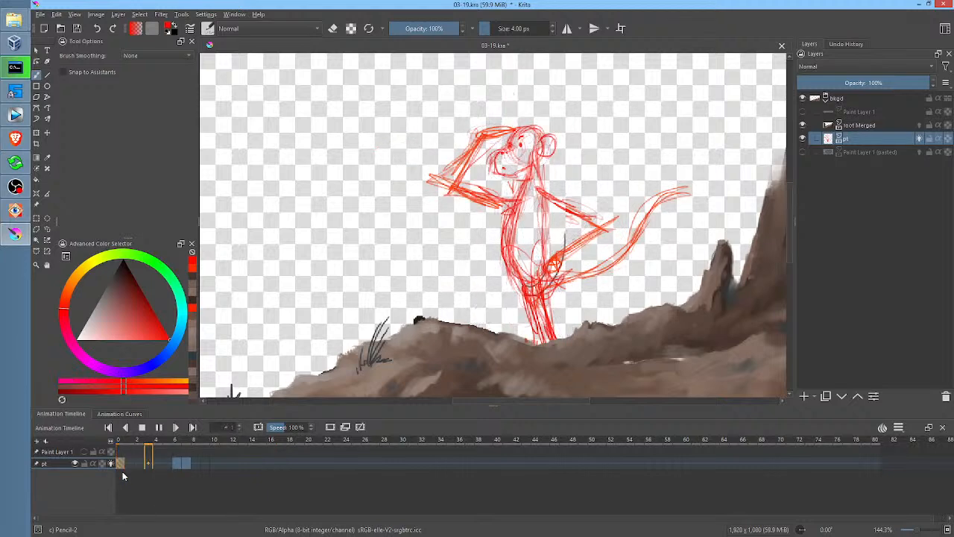
{"action": "key", "text": "space"}
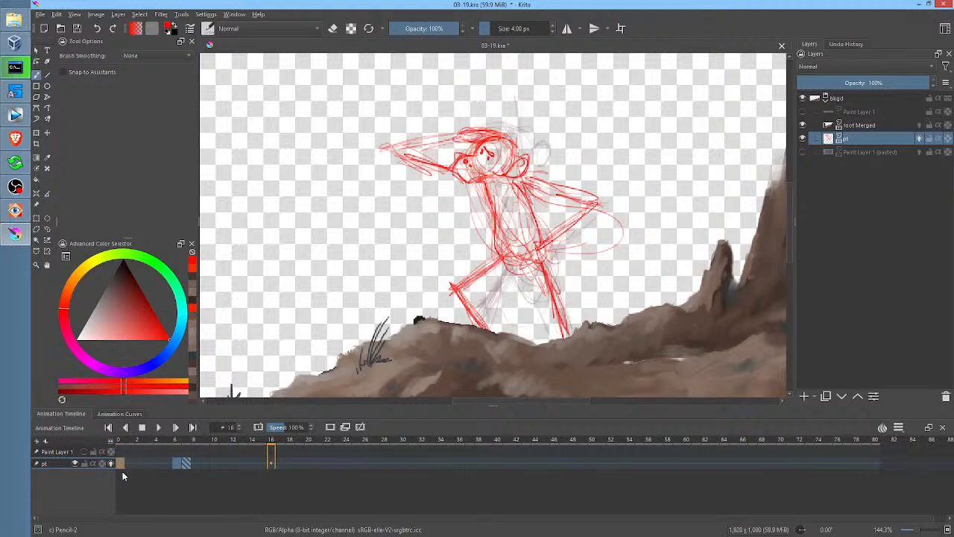
Step: Draw the tail in frame 6 as a shallow upward curve extending from the hips, using the frame 0 tail as reference
{"action": "left_click", "coordinate": [178, 465]}
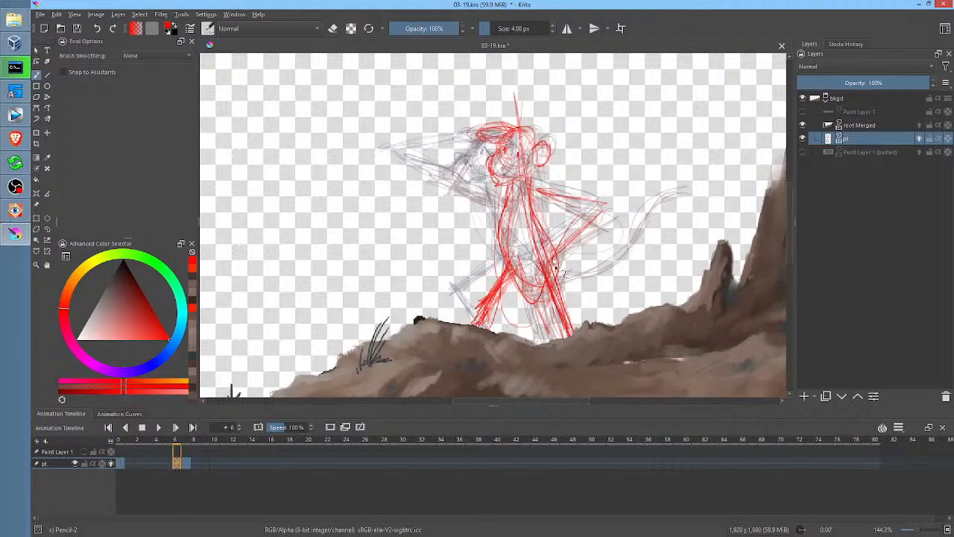
{"action": "left_click", "coordinate": [120, 463]}
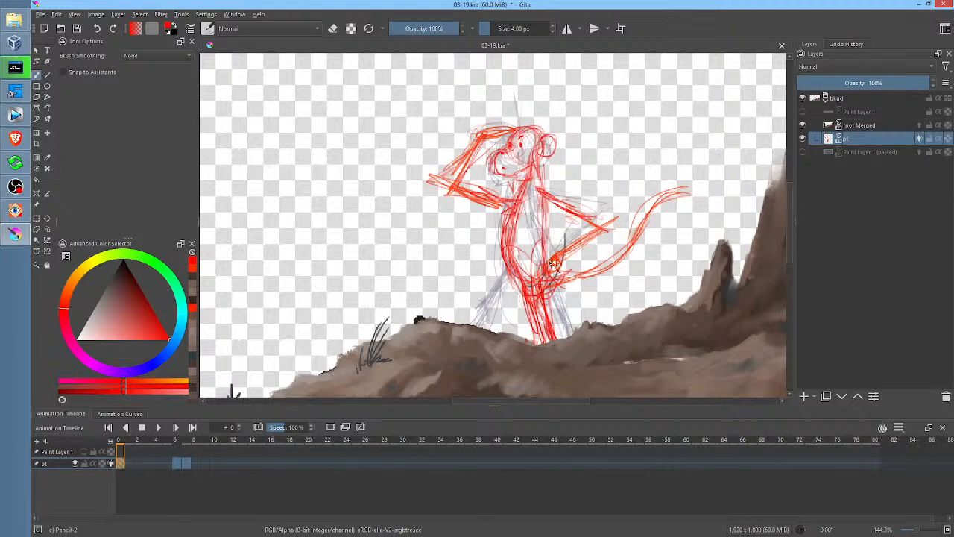
{"action": "mouse_move", "coordinate": [571, 273]}
{"action": "left_mouse_down"}
{"action": "mouse_move", "coordinate": [679, 198]}
{"action": "mouse_move", "coordinate": [559, 279]}
{"action": "left_mouse_up"}
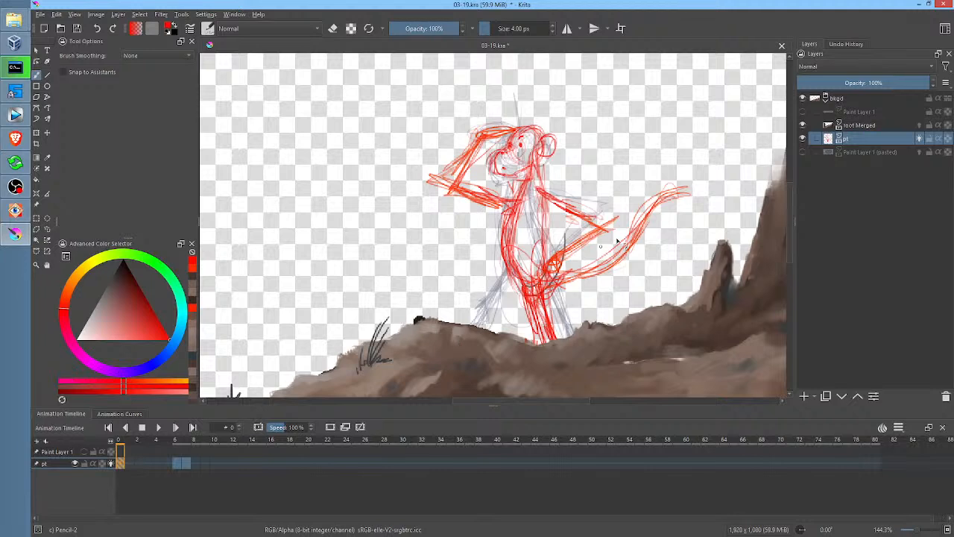
{"action": "key", "text": "Right"}
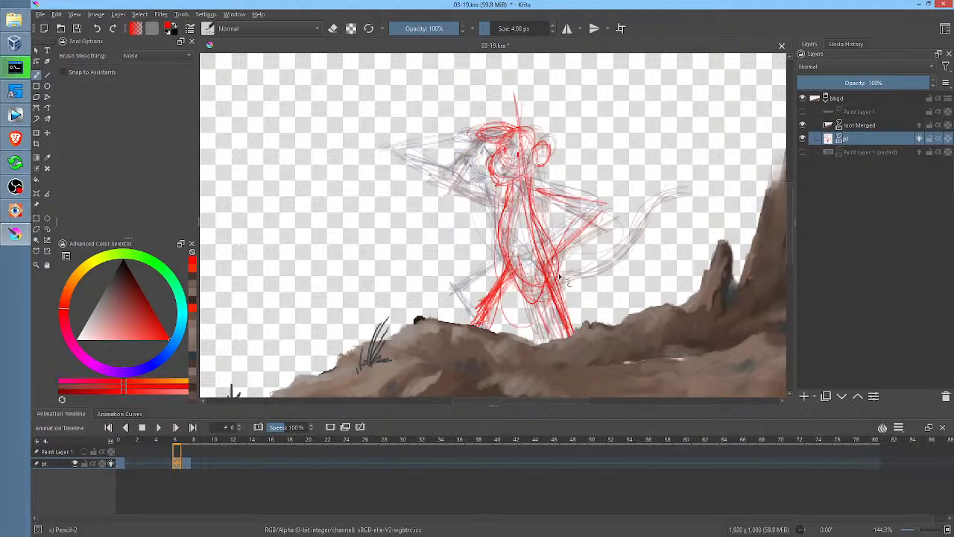
{"action": "key", "text": "Left"}
{"action": "key", "text": "Right"}
{"action": "mouse_move", "coordinate": [548, 269]}
{"action": "left_mouse_down"}
{"action": "mouse_move", "coordinate": [635, 243]}
{"action": "mouse_move", "coordinate": [597, 271]}
{"action": "mouse_move", "coordinate": [698, 228]}
{"action": "left_mouse_up"}
{"action": "mouse_move", "coordinate": [609, 257]}
{"action": "left_mouse_down"}
{"action": "mouse_move", "coordinate": [694, 232]}
{"action": "mouse_move", "coordinate": [648, 234]}
{"action": "mouse_move", "coordinate": [682, 227]}
{"action": "left_mouse_up"}
{"action": "left_click_drag", "start_coordinate": [619, 255], "coordinate": [695, 232]}
Step: Draw a long, nearly horizontal tail trailing behind the hips in frame 7, and compare it with frames 6 and 0
{"action": "key", "text": "Right"}
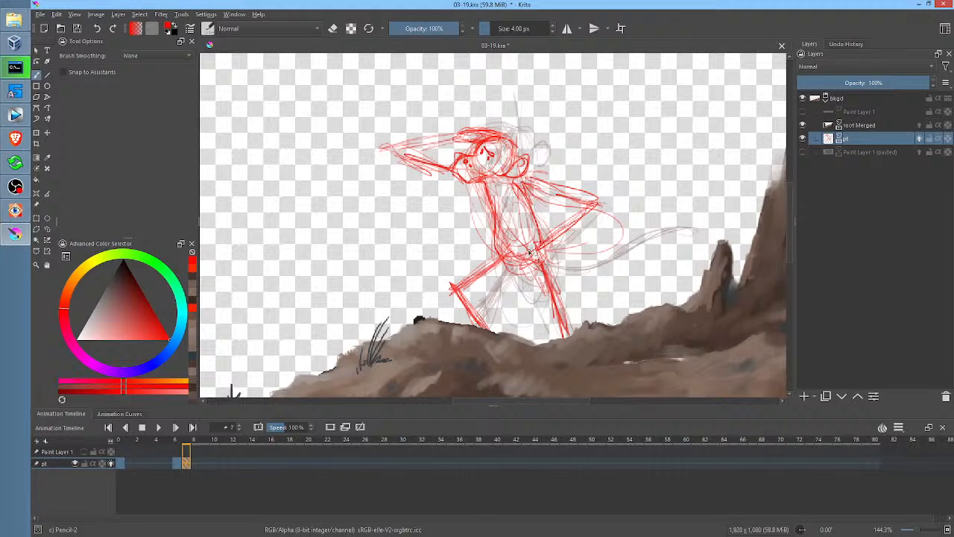
{"action": "mouse_move", "coordinate": [539, 258]}
{"action": "left_mouse_down"}
{"action": "mouse_move", "coordinate": [621, 275]}
{"action": "mouse_move", "coordinate": [650, 273]}
{"action": "left_mouse_up"}
{"action": "mouse_move", "coordinate": [589, 274]}
{"action": "left_mouse_down"}
{"action": "mouse_move", "coordinate": [689, 278]}
{"action": "mouse_move", "coordinate": [575, 275]}
{"action": "left_mouse_up"}
{"action": "key", "text": "Left"}
{"action": "key", "text": "Left"}
{"action": "key", "text": "Right"}
{"action": "key", "text": "Right"}
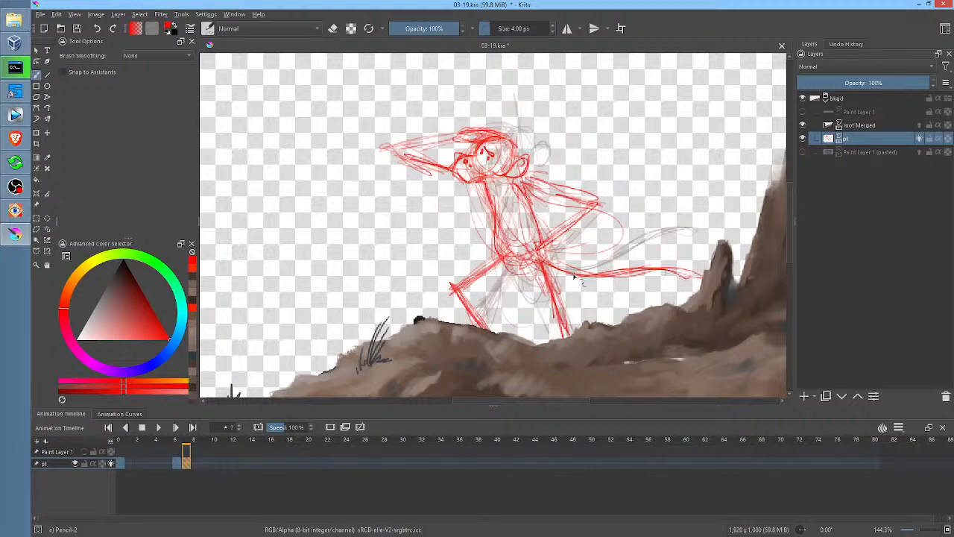
Step: Replay the animation from frame 0 to examine the motion with the tail included
{"action": "key", "text": "space"}
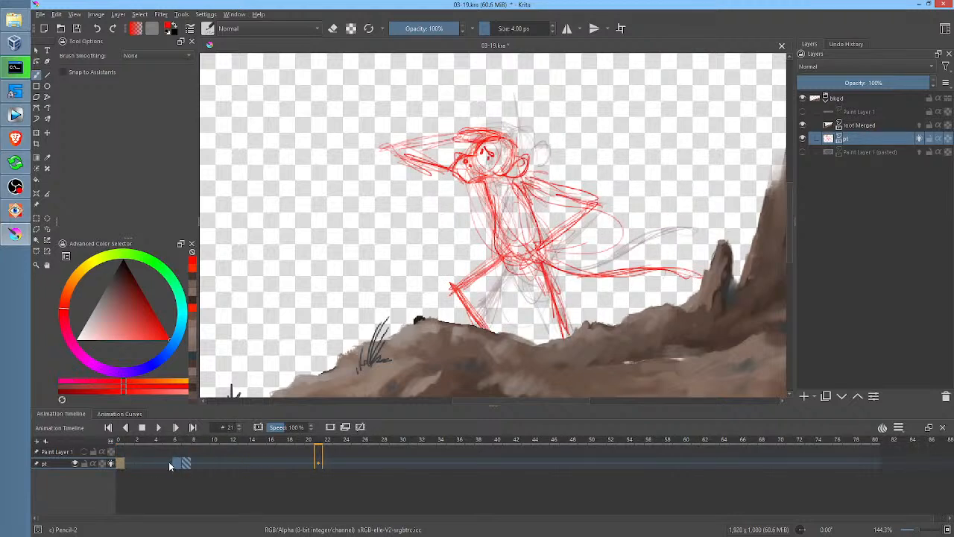
{"action": "left_click", "coordinate": [121, 442]}
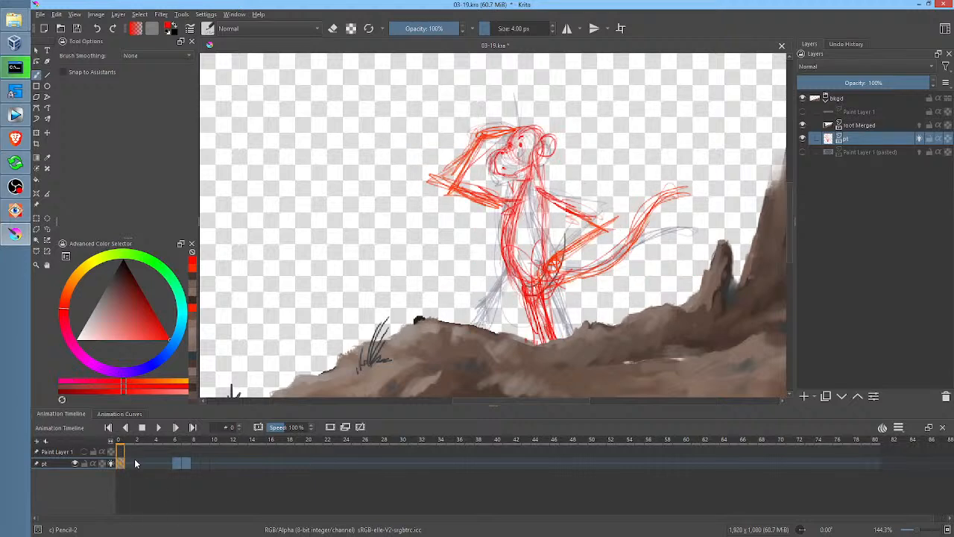
{"action": "key", "text": "space"}
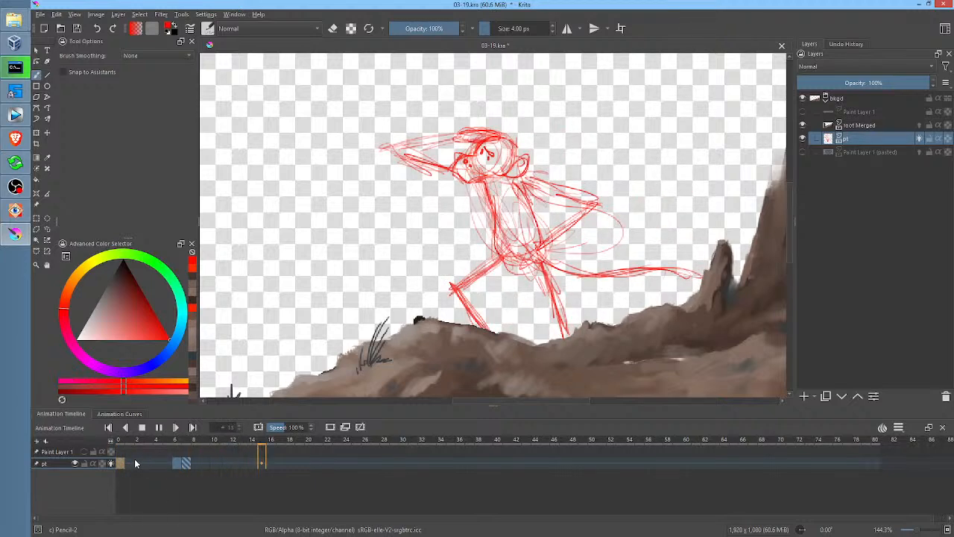
{"action": "key", "text": "space"}
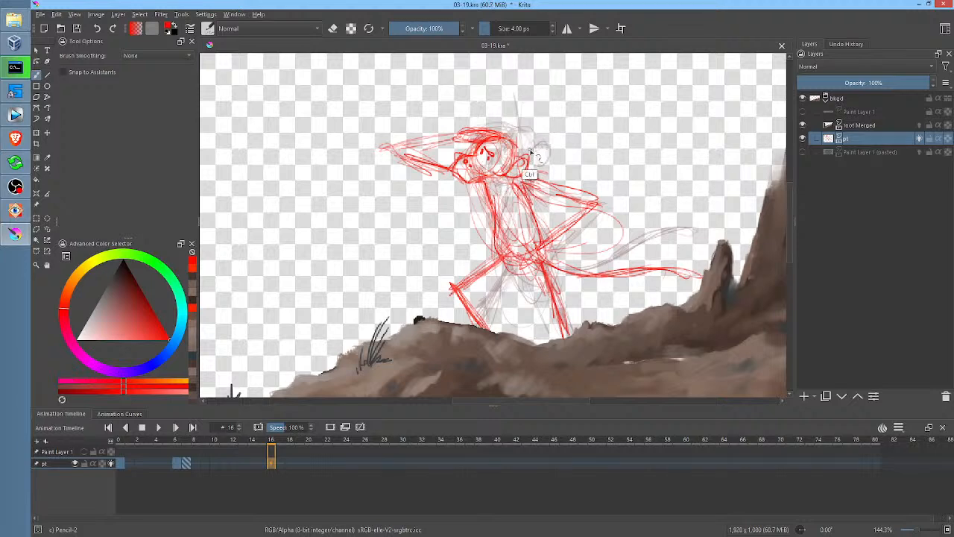
Step: On a duplicate keyframe at frame 16, replace the monkey's raised forearm with a rough oval hand in front of the face
{"action": "key", "text": "ctrl+d"}
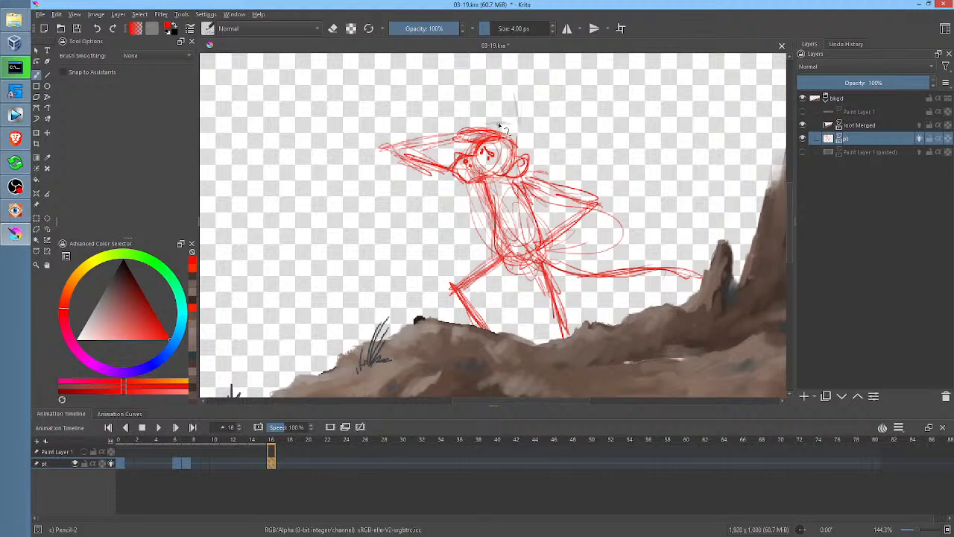
{"action": "key", "text": "p"}
{"action": "key", "text": "e"}
{"action": "mouse_move", "coordinate": [489, 102]}
{"action": "left_mouse_down"}
{"action": "mouse_move", "coordinate": [401, 110]}
{"action": "mouse_move", "coordinate": [436, 166]}
{"action": "mouse_move", "coordinate": [494, 137]}
{"action": "mouse_move", "coordinate": [504, 101]}
{"action": "left_mouse_up"}
{"action": "key", "text": "b"}
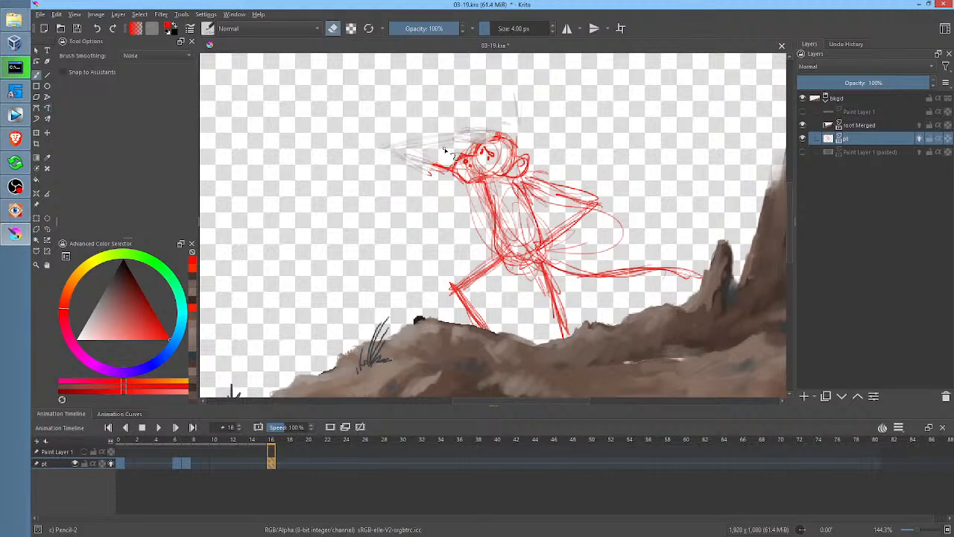
{"action": "key", "text": "e"}
{"action": "mouse_move", "coordinate": [446, 150]}
{"action": "left_mouse_down"}
{"action": "mouse_move", "coordinate": [433, 140]}
{"action": "mouse_move", "coordinate": [420, 154]}
{"action": "left_mouse_up"}
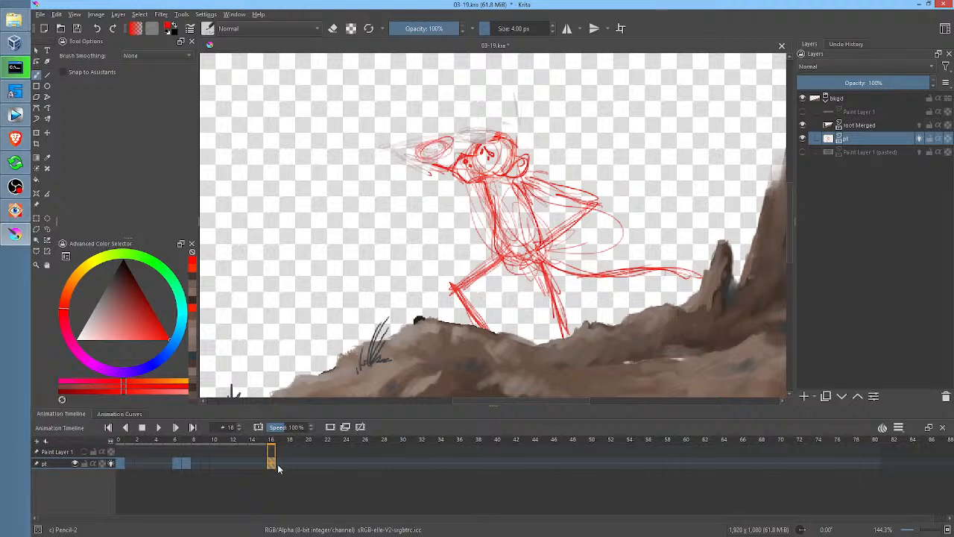
Step: On a duplicate keyframe at frame 17, erase the raised hand and redraw it as a rough oval lower down, at chest height
{"action": "left_click_drag", "start_coordinate": [277, 467], "coordinate": [283, 448]}
{"action": "key", "text": "p"}
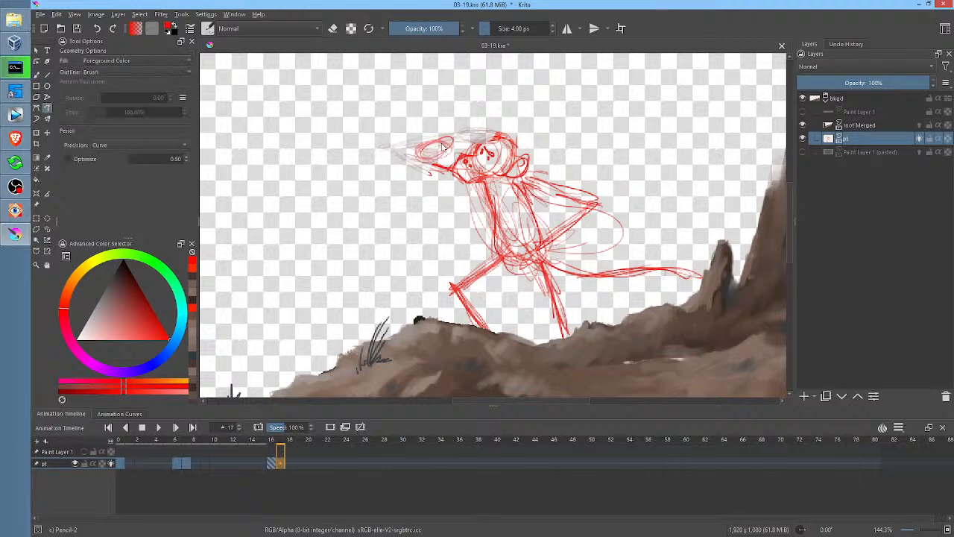
{"action": "key", "text": "e"}
{"action": "mouse_move", "coordinate": [433, 130]}
{"action": "left_mouse_down"}
{"action": "mouse_move", "coordinate": [452, 139]}
{"action": "mouse_move", "coordinate": [436, 165]}
{"action": "mouse_move", "coordinate": [449, 156]}
{"action": "left_mouse_up"}
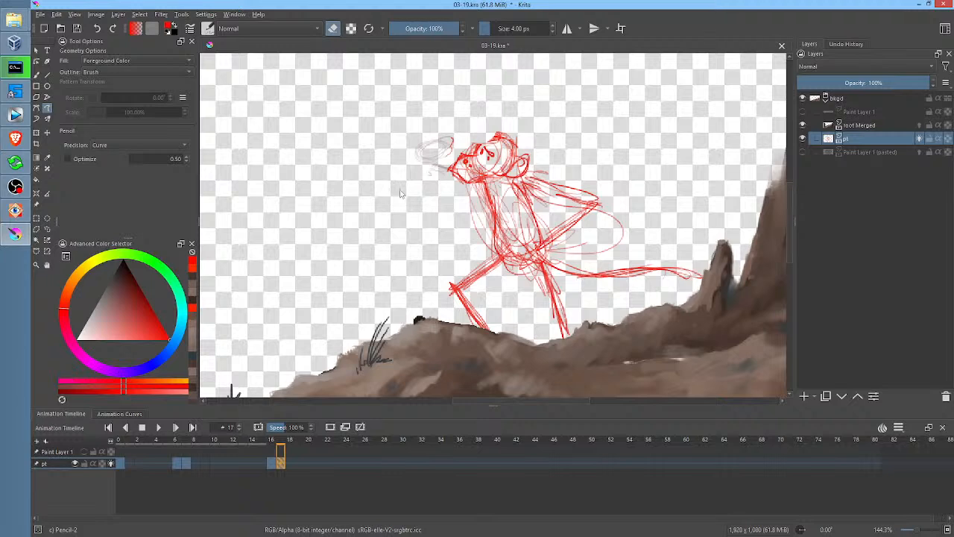
{"action": "key", "text": "b"}
{"action": "key", "text": "e"}
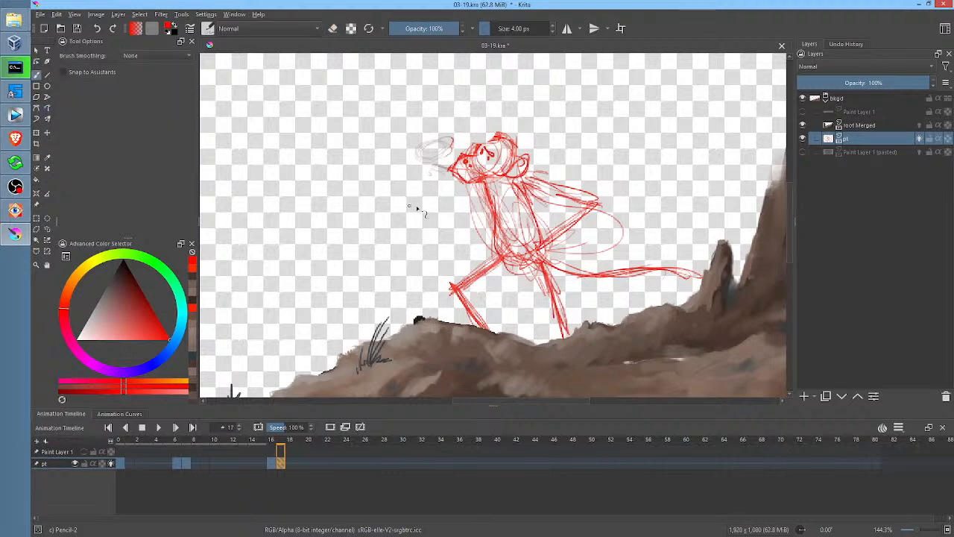
{"action": "left_click_drag", "start_coordinate": [432, 211], "coordinate": [438, 202]}
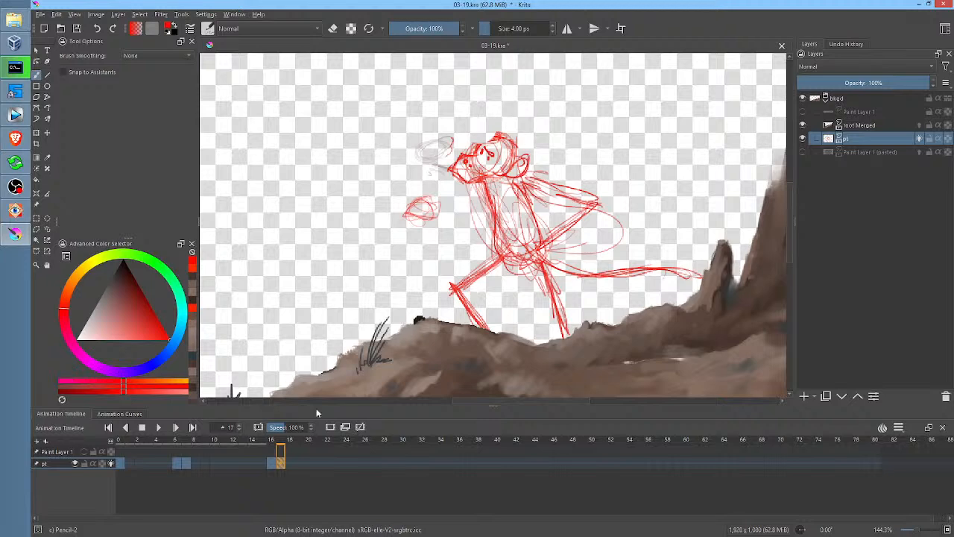
Step: On frame 16, select the monkey's head freehand, tilt it slightly counter-clockwise and shift it down a little
{"action": "left_click", "coordinate": [273, 462]}
{"action": "left_click", "coordinate": [264, 463]}
{"action": "left_click", "coordinate": [271, 463]}
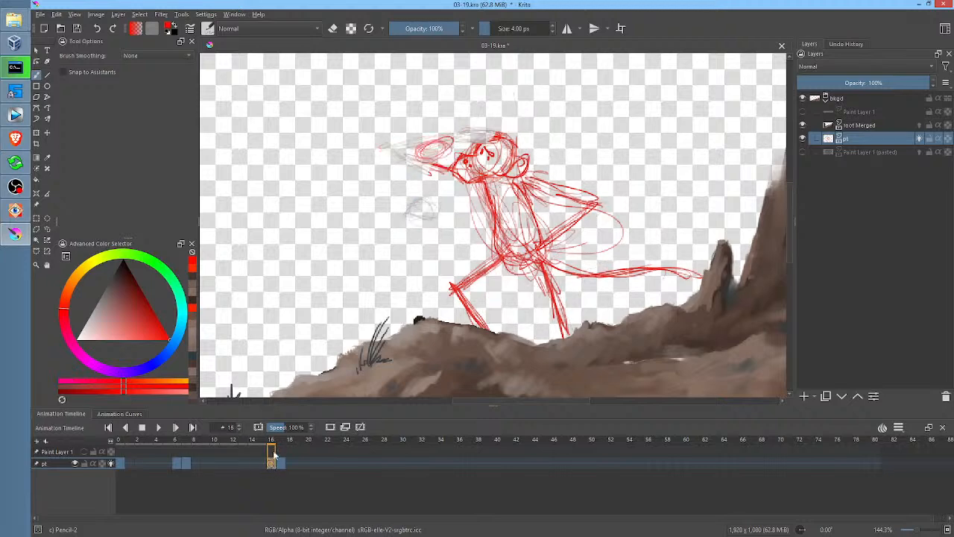
{"action": "key", "text": "l"}
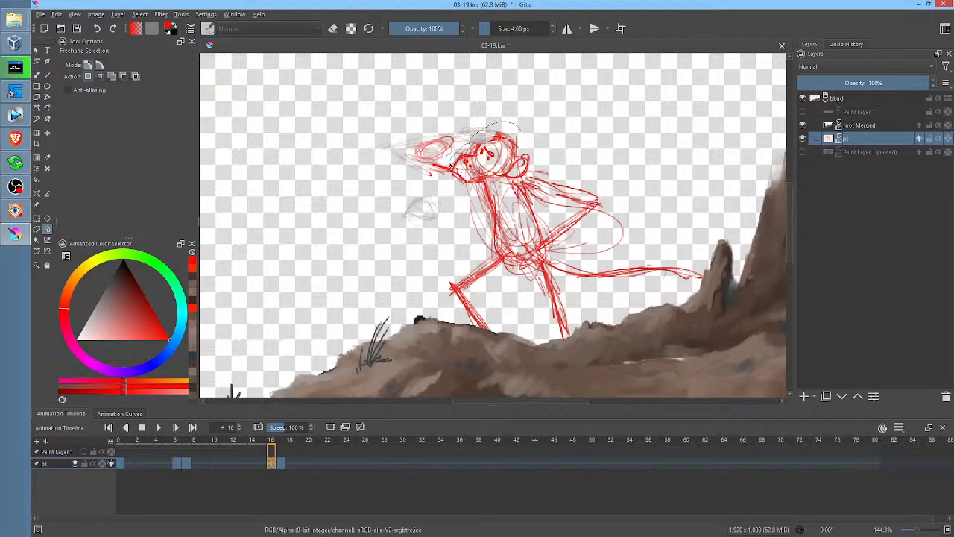
{"action": "left_click_drag", "start_coordinate": [504, 181], "coordinate": [533, 179]}
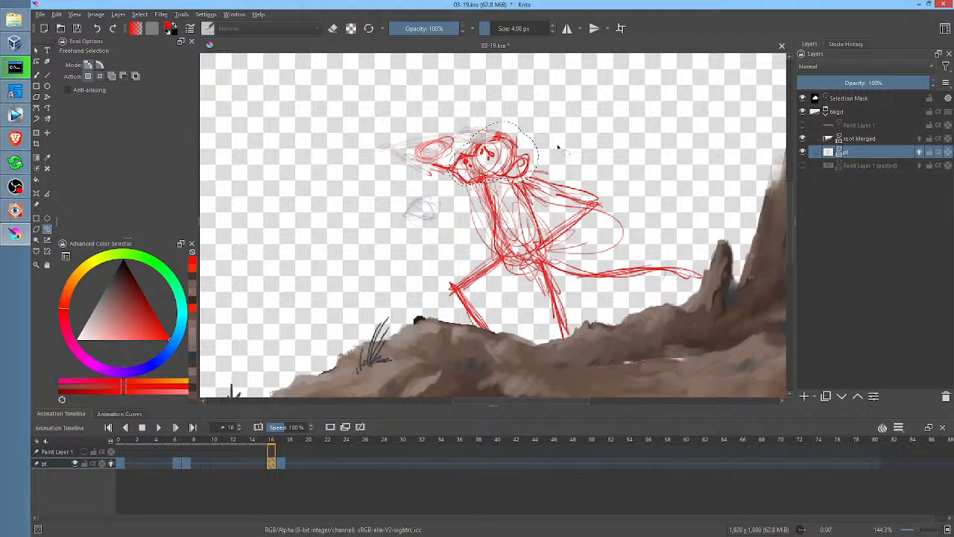
{"action": "key", "text": "ctrl+t"}
{"action": "left_click_drag", "start_coordinate": [559, 144], "coordinate": [556, 125]}
{"action": "left_click_drag", "start_coordinate": [511, 161], "coordinate": [510, 168]}
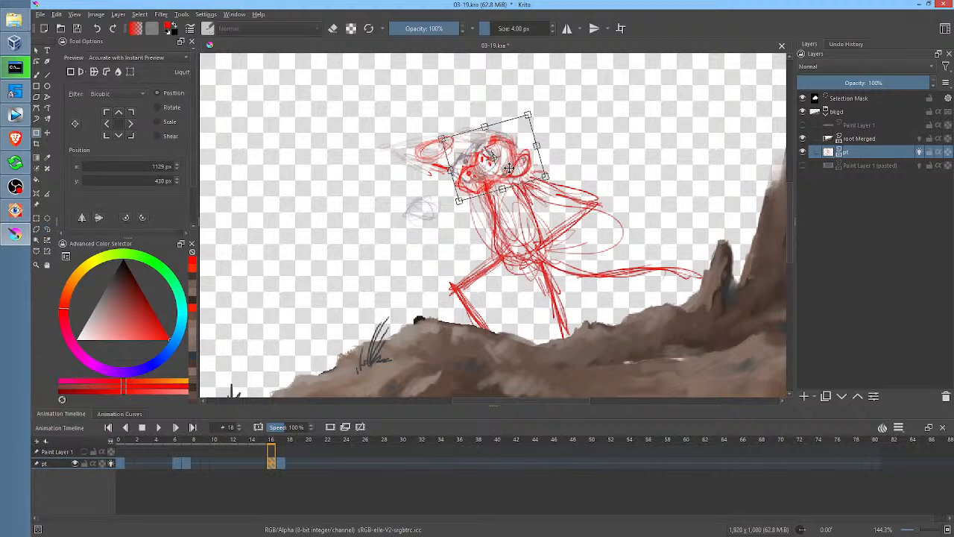
Step: On frame 17, rotate the selected head further counter-clockwise so the face looks down, reposition it on the neck, and deselect
{"action": "left_click", "coordinate": [280, 463]}
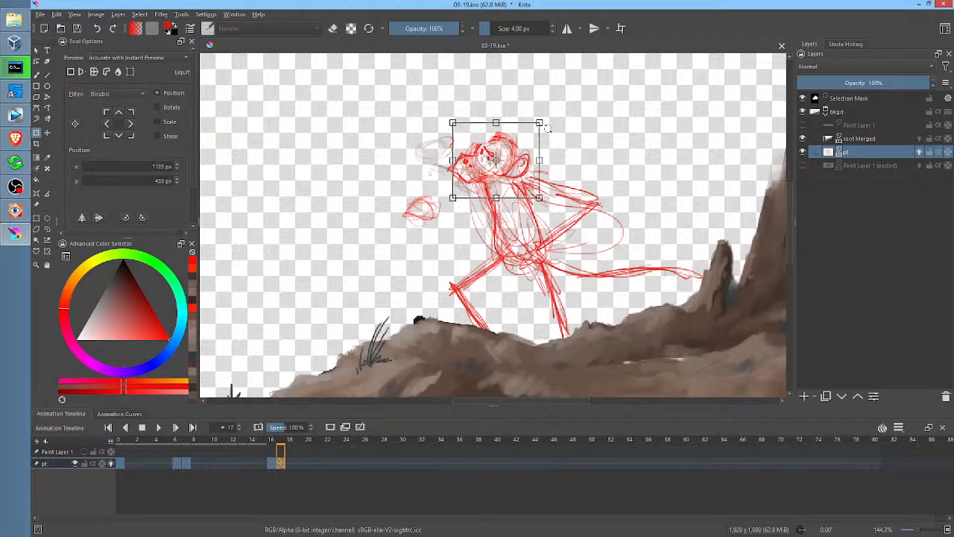
{"action": "left_click_drag", "start_coordinate": [556, 121], "coordinate": [522, 98]}
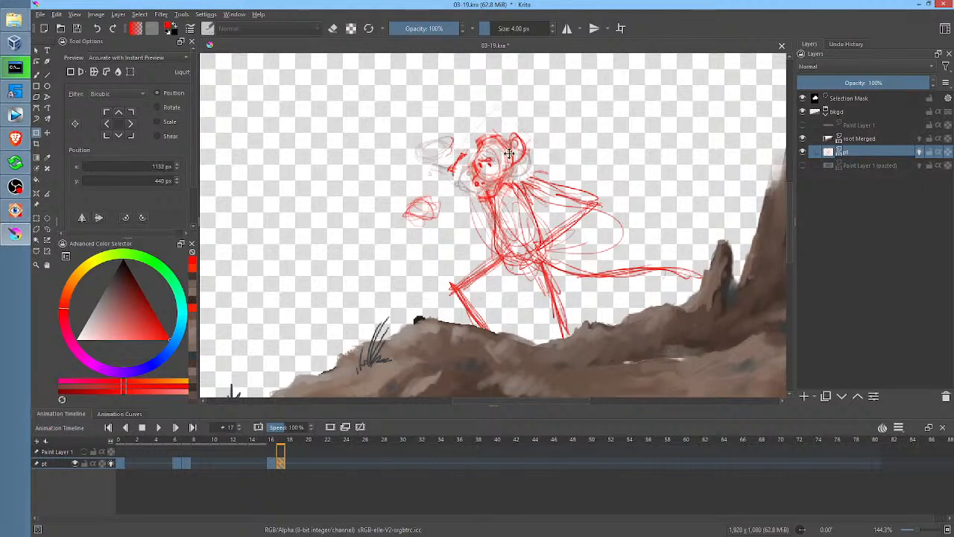
{"action": "left_click_drag", "start_coordinate": [513, 145], "coordinate": [507, 150]}
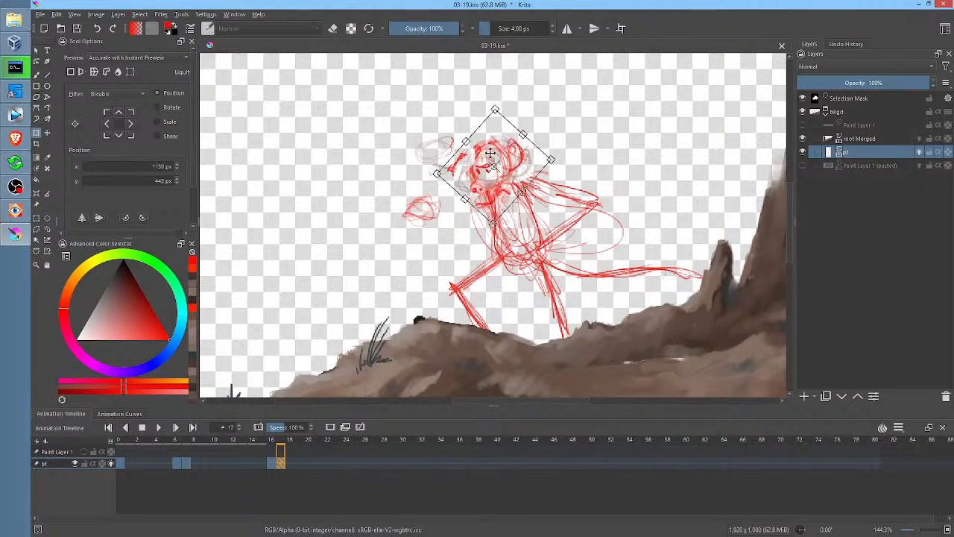
{"action": "key", "text": "b"}
{"action": "key", "text": "ctrl+shift+a"}
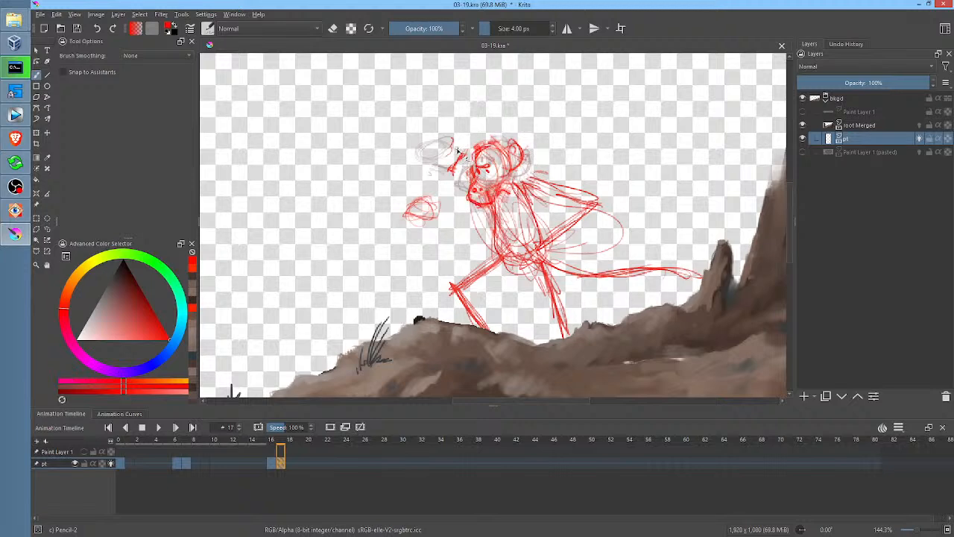
Step: Erase the stray red strokes left in front of the face on frame 17
{"action": "key", "text": "e"}
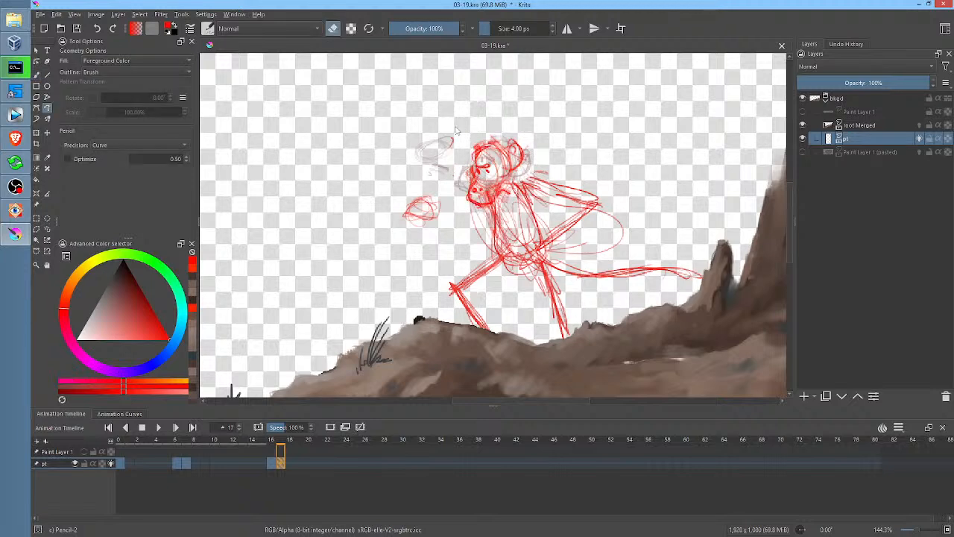
{"action": "key", "text": "e"}
{"action": "key", "text": "b"}
Step: On frame 7, reinforce the monkey's raised arm with extra sketch strokes around the elbow and forearm
{"action": "key", "text": "comma"}
{"action": "key", "text": "comma"}
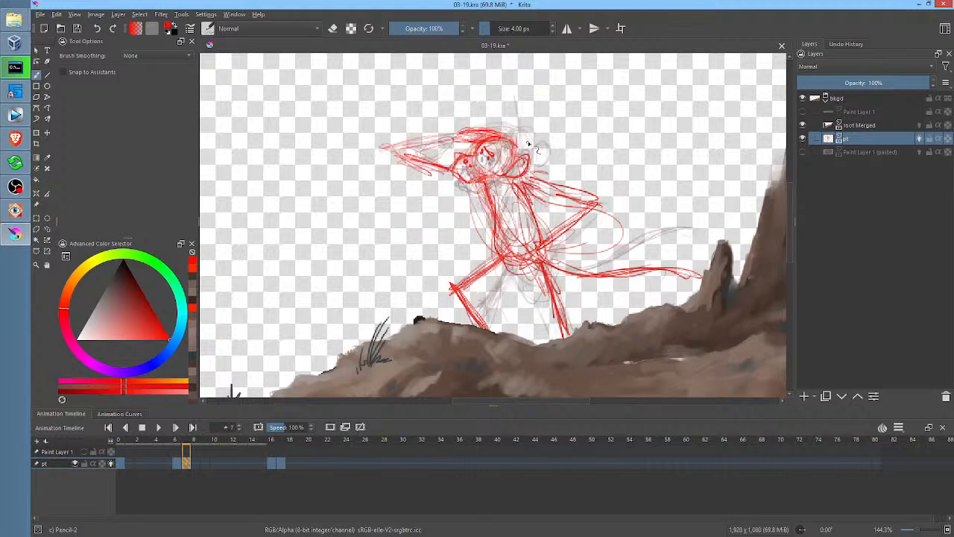
{"action": "left_click_drag", "start_coordinate": [407, 187], "coordinate": [462, 203]}
{"action": "mouse_move", "coordinate": [389, 165]}
{"action": "left_mouse_down"}
{"action": "mouse_move", "coordinate": [431, 176]}
{"action": "mouse_move", "coordinate": [468, 139]}
{"action": "left_mouse_up"}
{"action": "left_click_drag", "start_coordinate": [407, 155], "coordinate": [459, 139]}
{"action": "mouse_move", "coordinate": [394, 160]}
{"action": "left_mouse_down"}
{"action": "mouse_move", "coordinate": [428, 180]}
{"action": "mouse_move", "coordinate": [447, 156]}
{"action": "mouse_move", "coordinate": [452, 186]}
{"action": "left_mouse_up"}
Step: Sketch the arm that connects the oval hand to the shoulder on frames 16 and 17
{"action": "key", "text": "comma"}
{"action": "key", "text": "comma"}
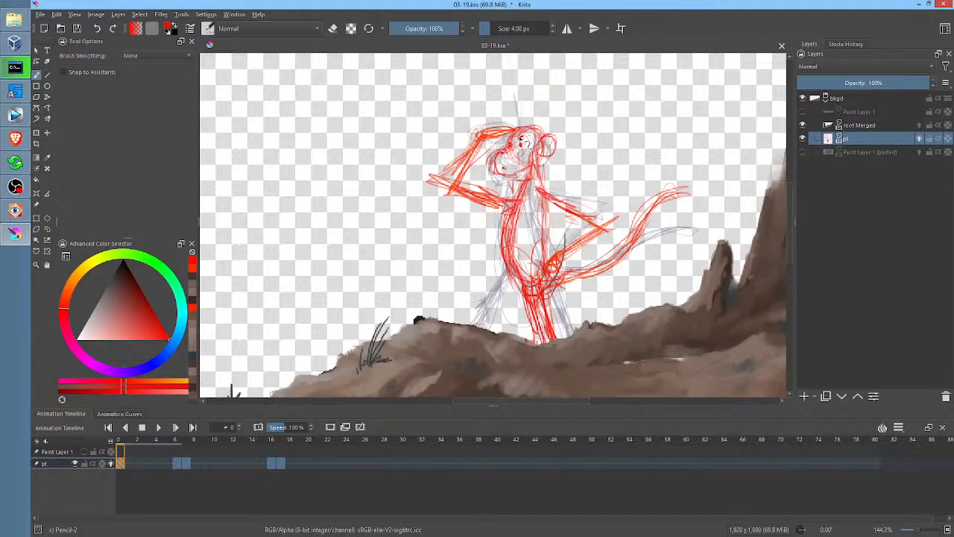
{"action": "key", "text": "period"}
{"action": "key", "text": "period"}
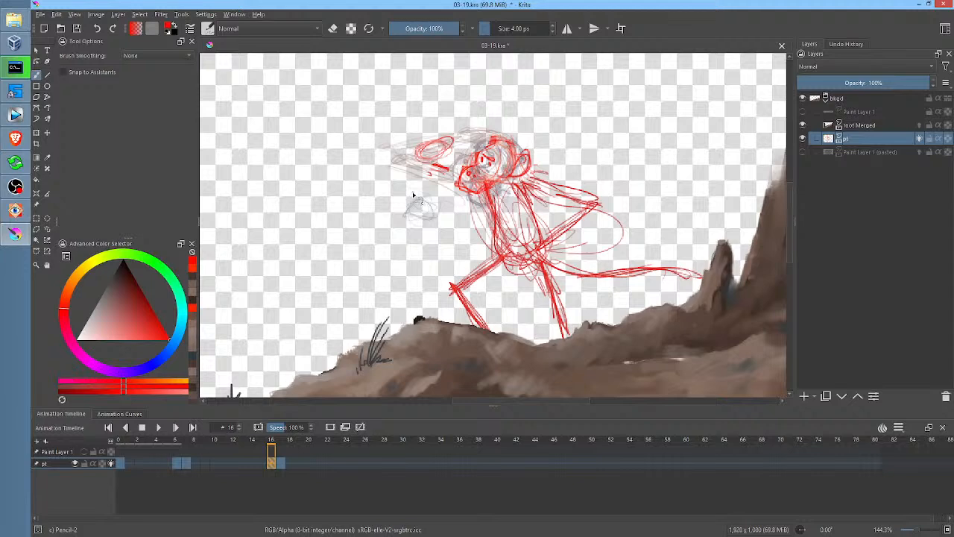
{"action": "mouse_move", "coordinate": [427, 165]}
{"action": "left_mouse_down"}
{"action": "mouse_move", "coordinate": [410, 218]}
{"action": "mouse_move", "coordinate": [491, 186]}
{"action": "left_mouse_up"}
{"action": "key", "text": "period"}
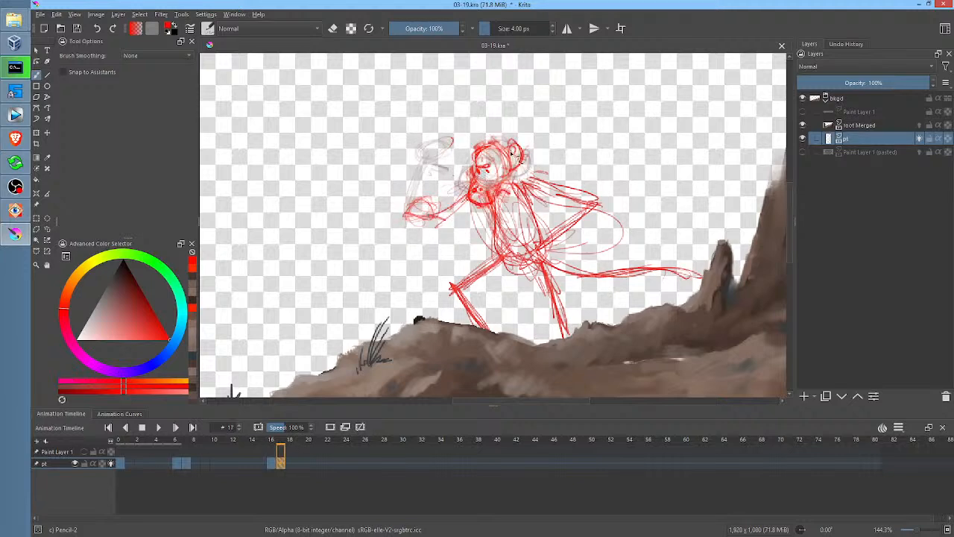
Step: Play the rough animation from frame 13 to check the timing of the arm and head movement
{"action": "left_click", "coordinate": [247, 468]}
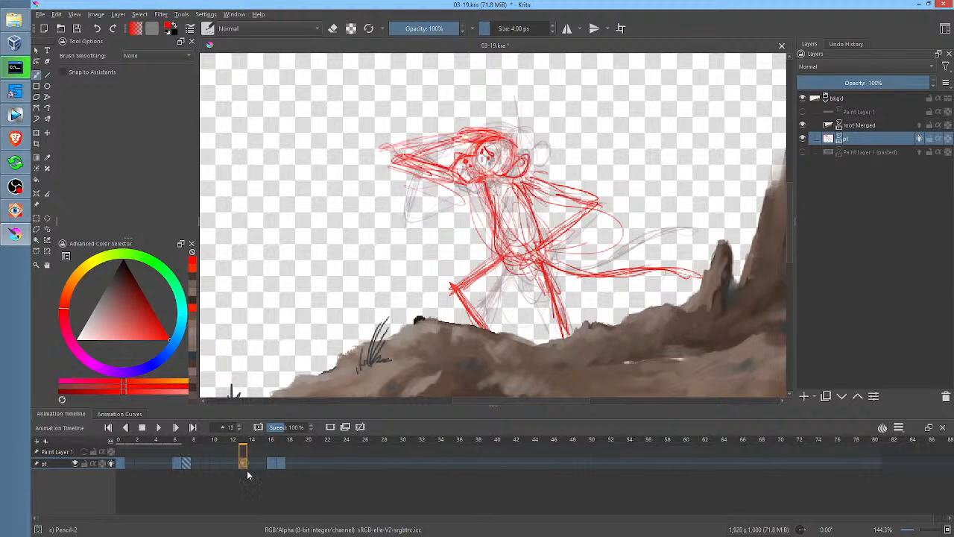
{"action": "key", "text": "space"}
{"action": "key", "text": "space"}
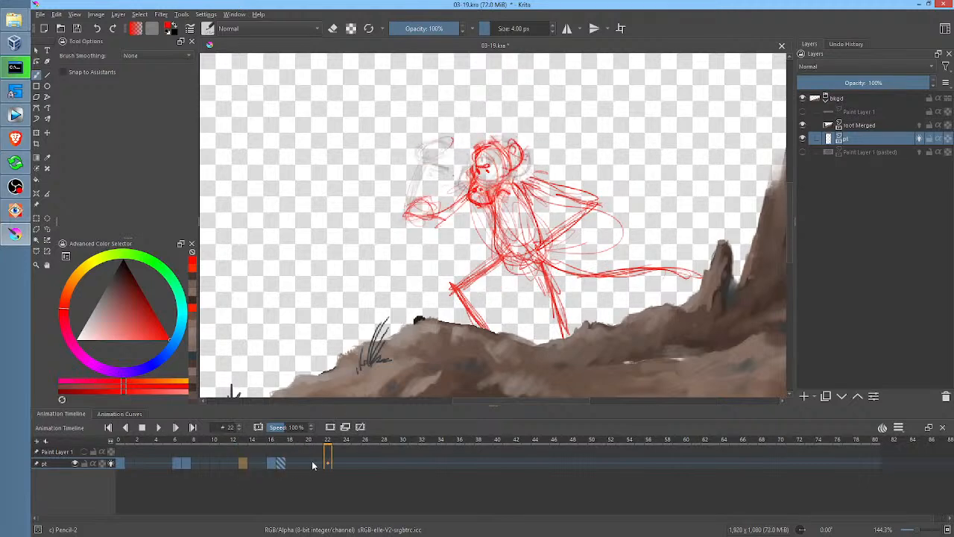
Step: Duplicate the monkey drawing as a keyframe at frame 20 and erase its head there
{"action": "left_click", "coordinate": [310, 463]}
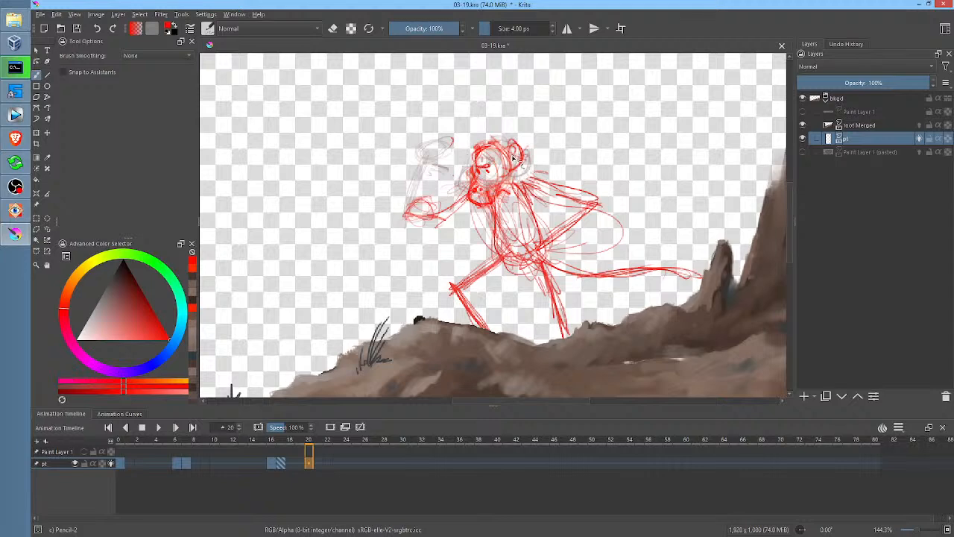
{"action": "key", "text": "F6"}
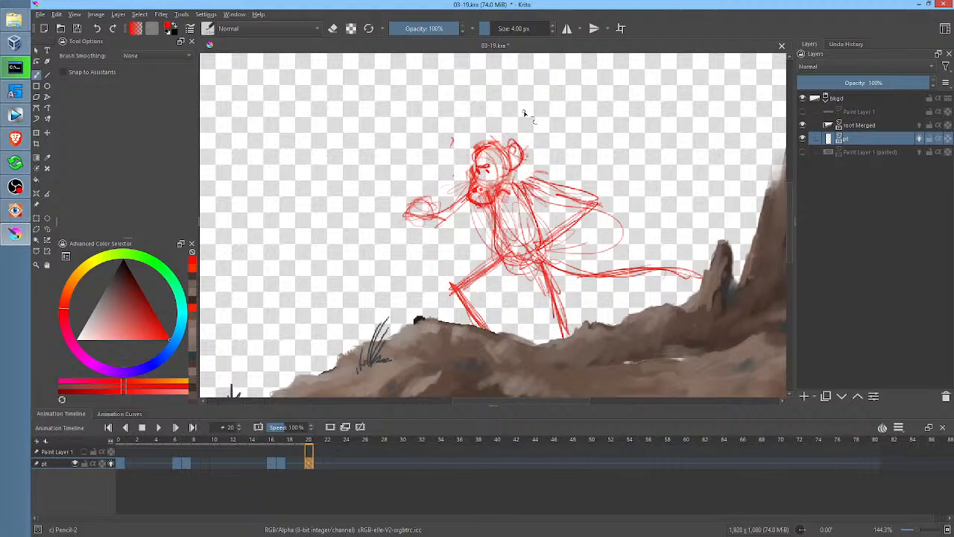
{"action": "key", "text": "p"}
{"action": "key", "text": "e"}
{"action": "mouse_move", "coordinate": [525, 113]}
{"action": "left_mouse_down"}
{"action": "mouse_move", "coordinate": [511, 113]}
{"action": "mouse_move", "coordinate": [509, 199]}
{"action": "mouse_move", "coordinate": [526, 112]}
{"action": "left_mouse_up"}
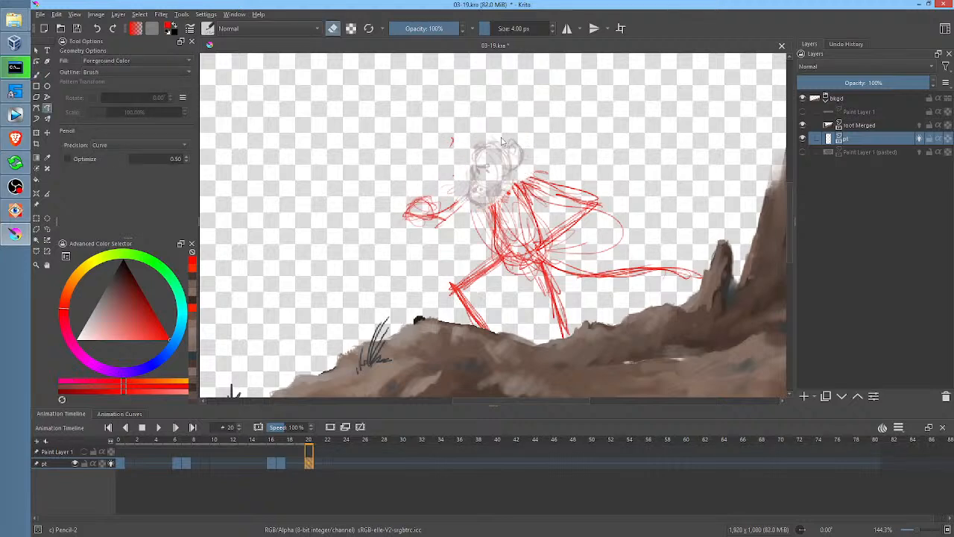
Step: Sketch a new head on frame 20 with a rounded skull outline, brow line, two eyes and a nose
{"action": "left_click_drag", "start_coordinate": [498, 205], "coordinate": [569, 204]}
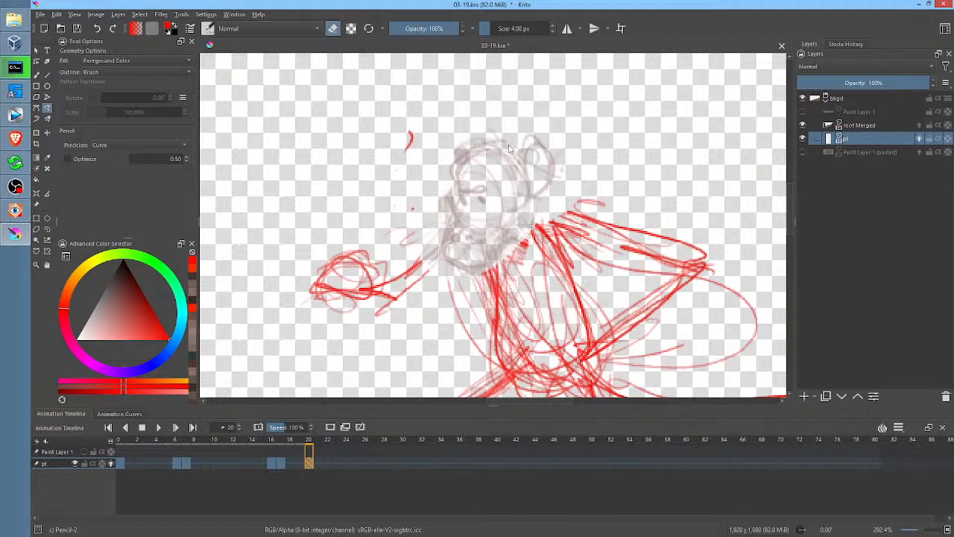
{"action": "key", "text": "b"}
{"action": "key", "text": "e"}
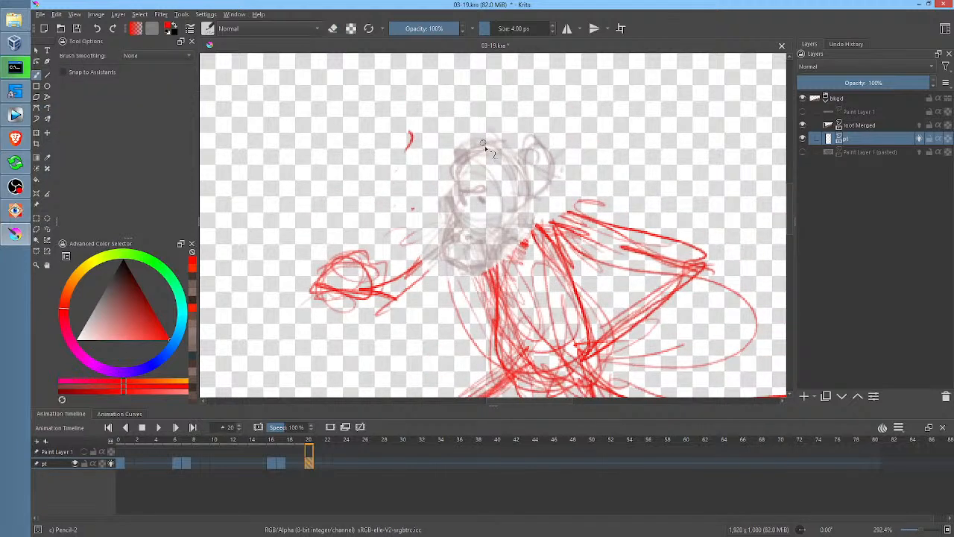
{"action": "mouse_move", "coordinate": [462, 150]}
{"action": "left_mouse_down"}
{"action": "mouse_move", "coordinate": [501, 146]}
{"action": "mouse_move", "coordinate": [446, 195]}
{"action": "left_mouse_up"}
{"action": "left_click_drag", "start_coordinate": [477, 129], "coordinate": [463, 199]}
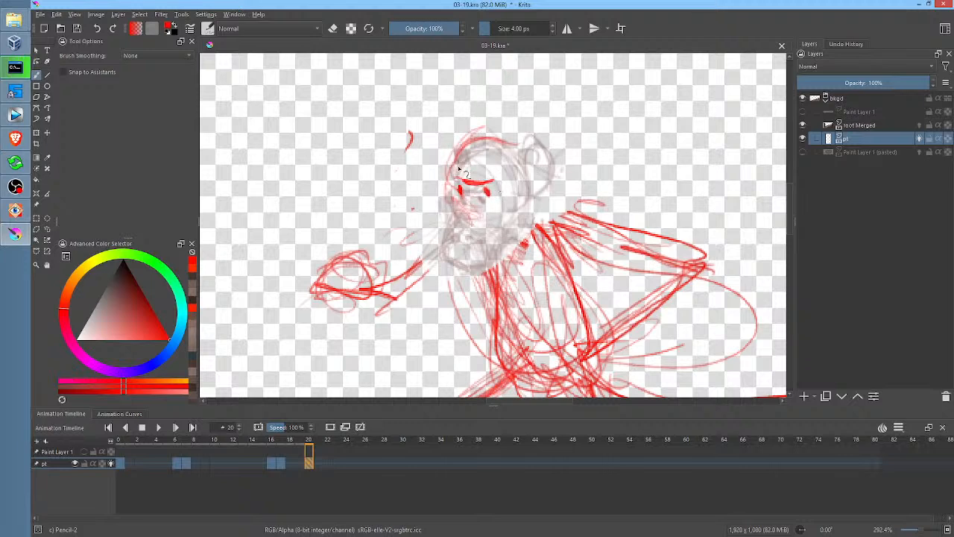
{"action": "mouse_move", "coordinate": [446, 165]}
{"action": "left_mouse_down"}
{"action": "mouse_move", "coordinate": [447, 191]}
{"action": "mouse_move", "coordinate": [458, 212]}
{"action": "left_mouse_up"}
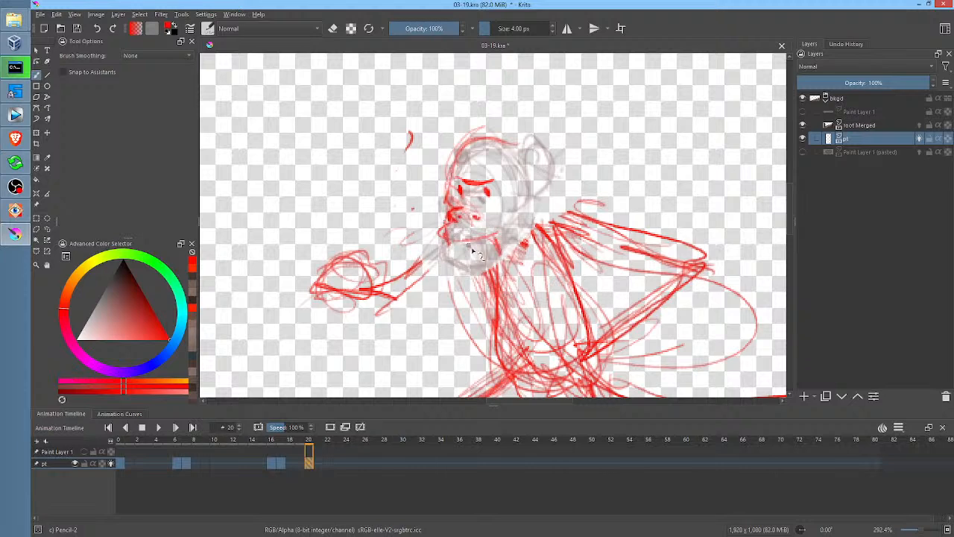
Step: Add the mouth, jaw and both ears to the new head on frame 20
{"action": "mouse_move", "coordinate": [467, 243]}
{"action": "left_mouse_down"}
{"action": "mouse_move", "coordinate": [473, 265]}
{"action": "mouse_move", "coordinate": [500, 266]}
{"action": "mouse_move", "coordinate": [469, 270]}
{"action": "mouse_move", "coordinate": [495, 283]}
{"action": "mouse_move", "coordinate": [477, 275]}
{"action": "mouse_move", "coordinate": [507, 254]}
{"action": "mouse_move", "coordinate": [500, 235]}
{"action": "mouse_move", "coordinate": [536, 192]}
{"action": "mouse_move", "coordinate": [530, 158]}
{"action": "mouse_move", "coordinate": [540, 191]}
{"action": "left_mouse_up"}
{"action": "left_click_drag", "start_coordinate": [531, 158], "coordinate": [540, 191]}
{"action": "mouse_move", "coordinate": [456, 181]}
{"action": "left_mouse_down"}
{"action": "mouse_move", "coordinate": [439, 201]}
{"action": "mouse_move", "coordinate": [457, 179]}
{"action": "left_mouse_up"}
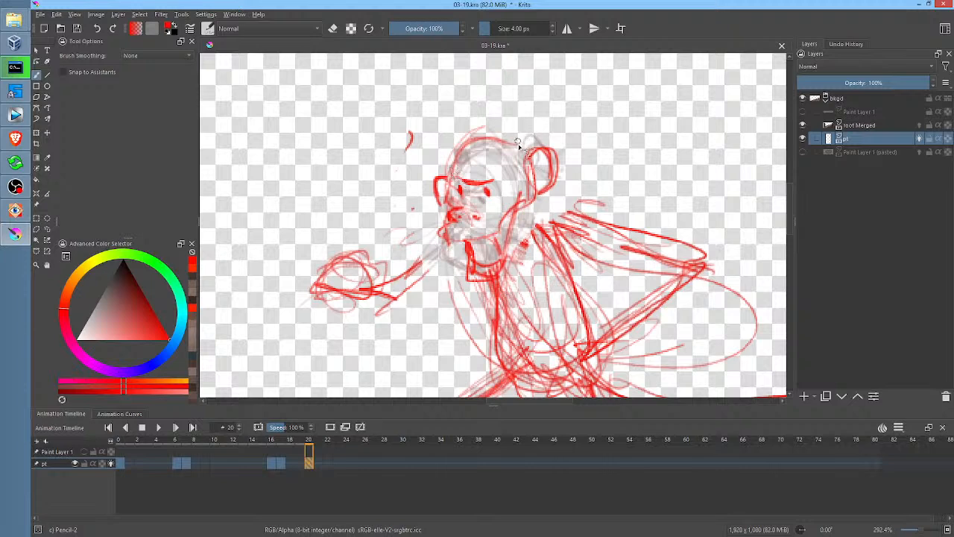
Step: Select the monkey's head on frame 20 with a freehand outline and move it slightly upward
{"action": "key", "text": "l"}
{"action": "mouse_move", "coordinate": [524, 112]}
{"action": "left_mouse_down"}
{"action": "mouse_move", "coordinate": [462, 117]}
{"action": "mouse_move", "coordinate": [431, 214]}
{"action": "mouse_move", "coordinate": [488, 295]}
{"action": "left_mouse_up"}
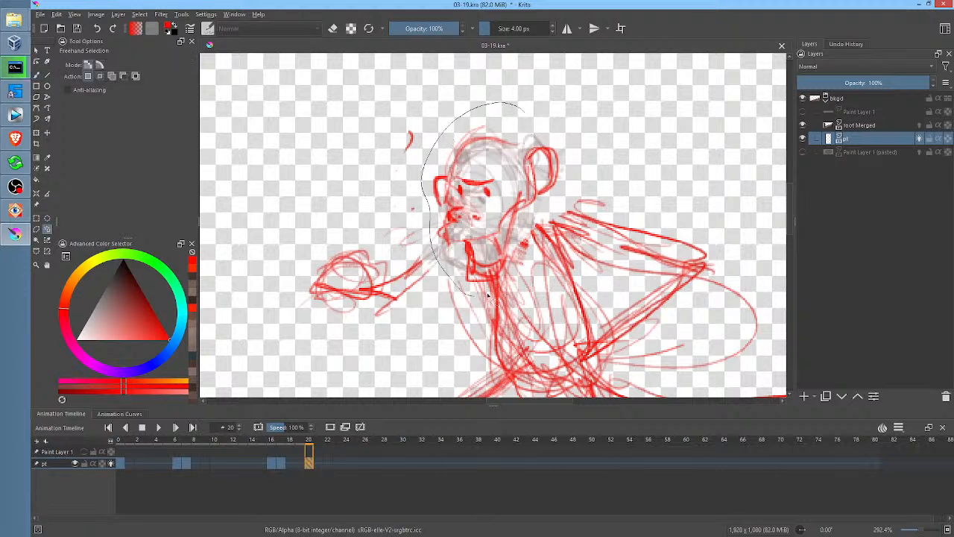
{"action": "left_click_drag", "start_coordinate": [568, 129], "coordinate": [524, 112]}
{"action": "key", "text": "ctrl+t"}
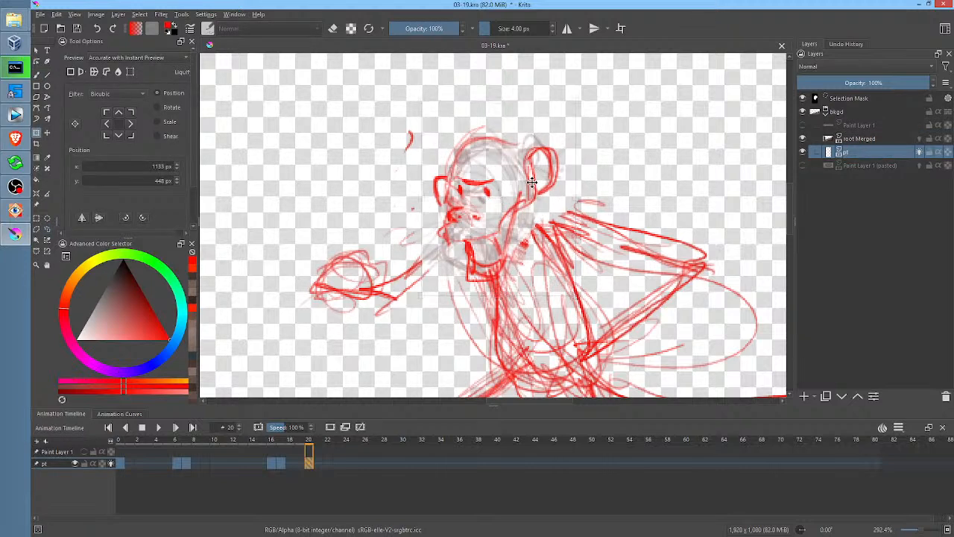
{"action": "left_click_drag", "start_coordinate": [537, 181], "coordinate": [535, 173]}
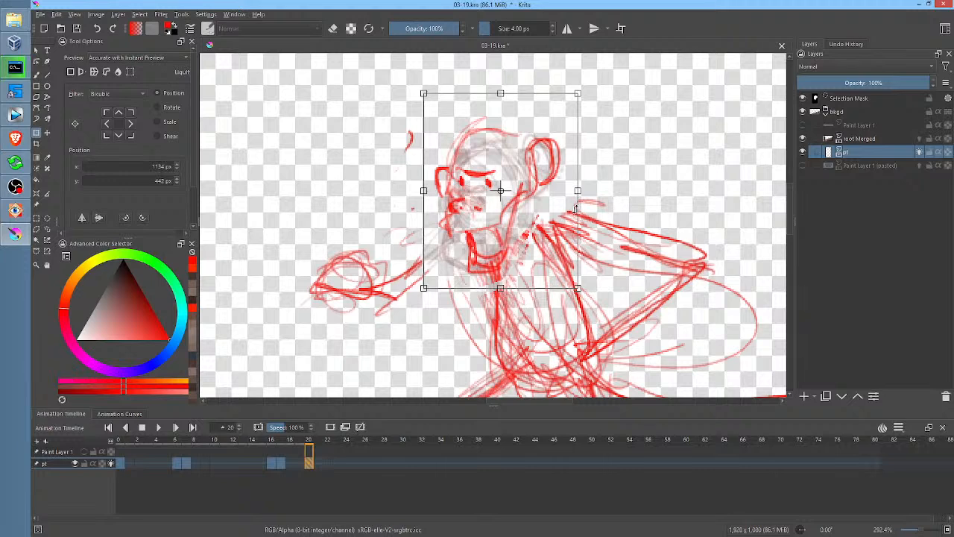
{"action": "key", "text": "Return"}
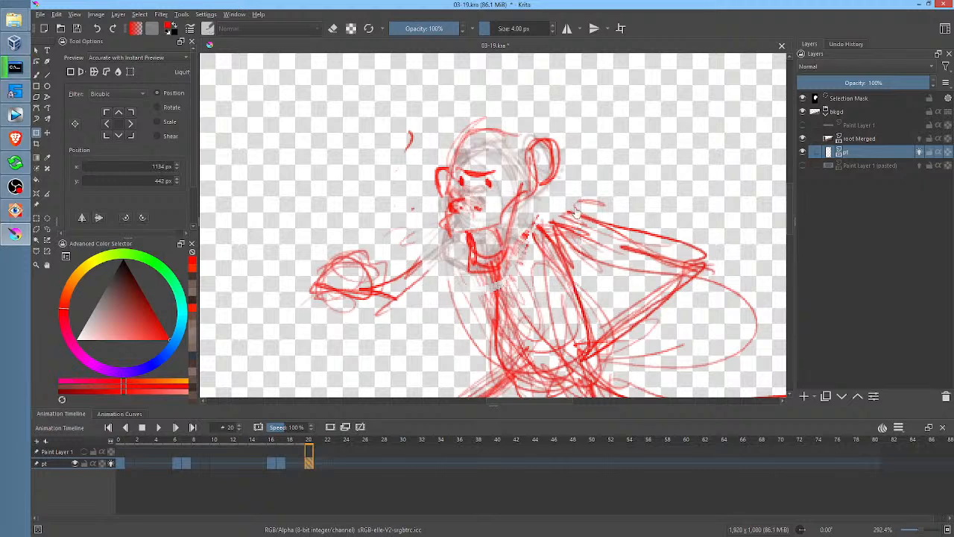
Step: Nudge the monkey's body on frame 20 with the Liquify transform at a brush size of about 267
{"action": "right_click", "coordinate": [582, 198]}
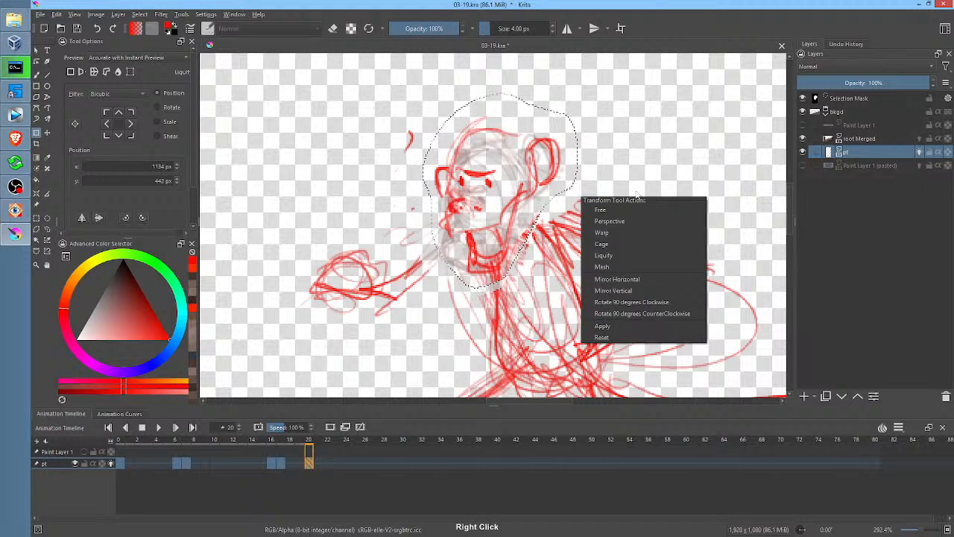
{"action": "left_click", "coordinate": [624, 255]}
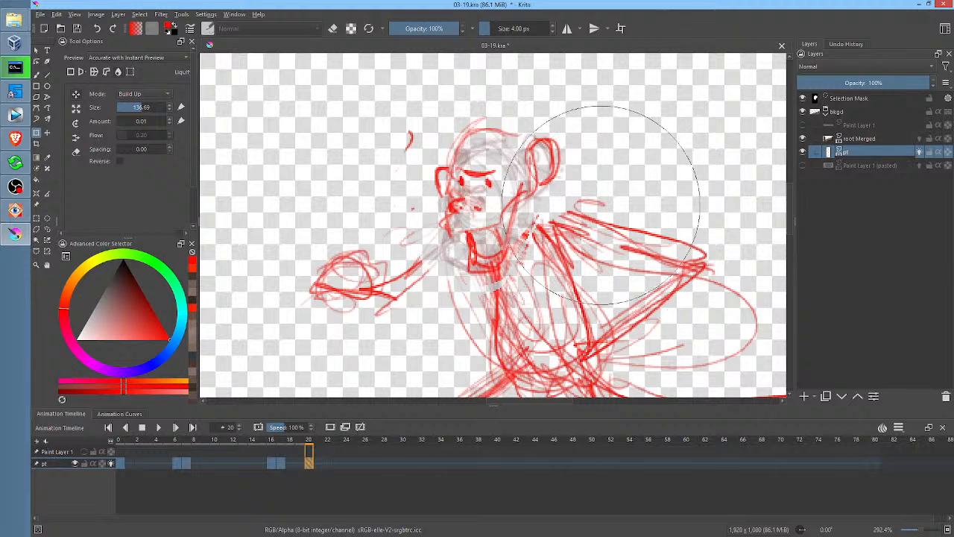
{"action": "left_click_drag", "start_coordinate": [562, 234], "coordinate": [685, 196], "text": "shift"}
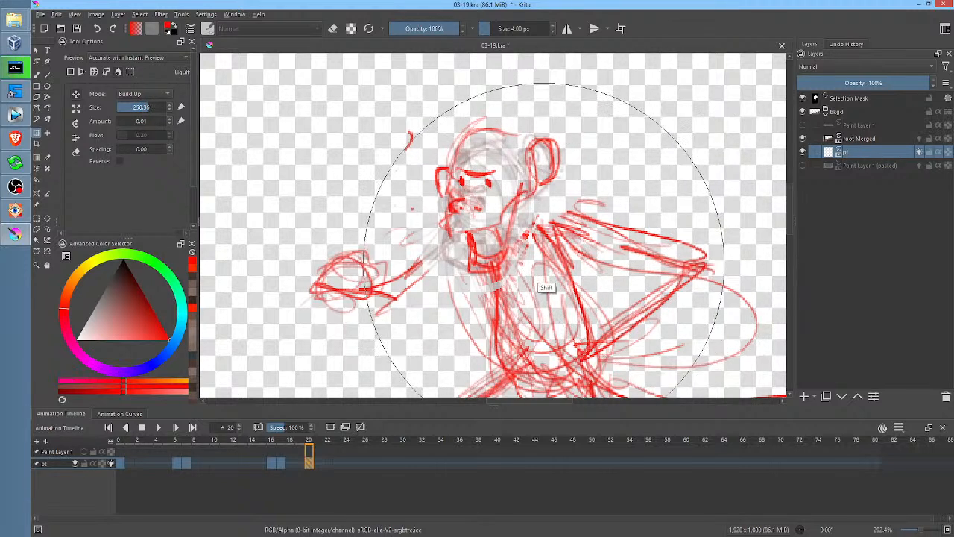
{"action": "mouse_move", "coordinate": [544, 264]}
{"action": "left_mouse_down", "text": "shift"}
{"action": "mouse_move", "coordinate": [563, 249]}
{"action": "mouse_move", "coordinate": [532, 238]}
{"action": "mouse_move", "coordinate": [549, 240]}
{"action": "left_mouse_up", "text": "shift"}
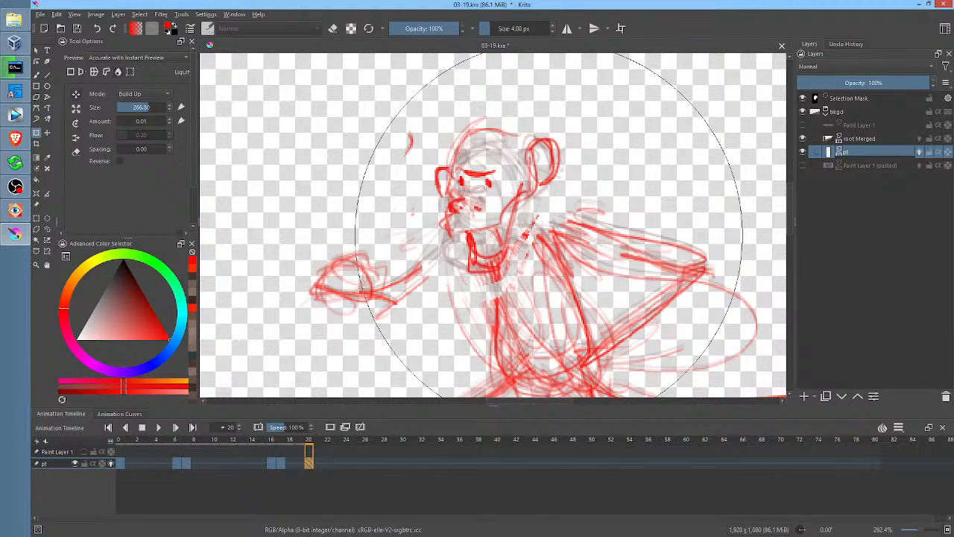
Step: Compare the frame 17 and frame 20 drawings, and copy the frame 17 keyframe to frame 21
{"action": "left_click", "coordinate": [281, 465]}
{"action": "left_click", "coordinate": [310, 466]}
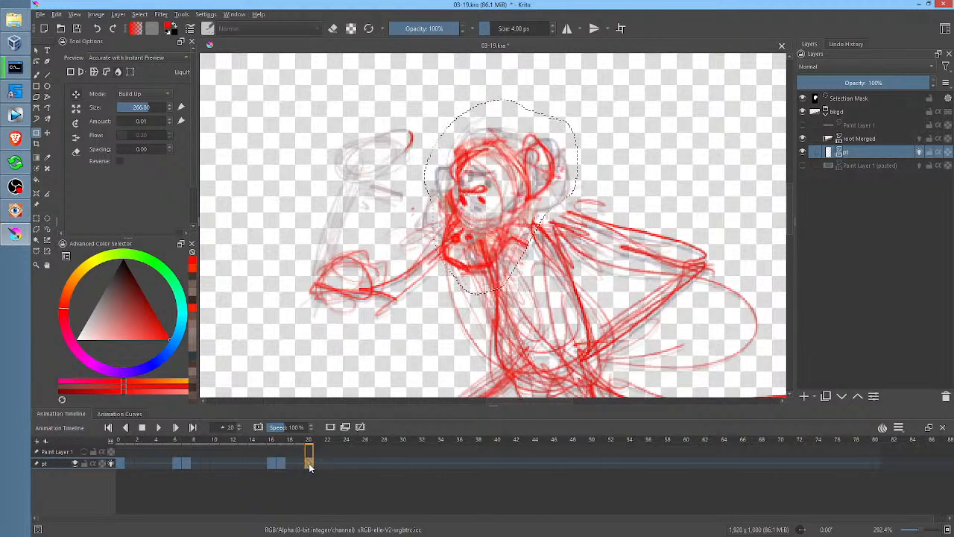
{"action": "left_click", "coordinate": [282, 464]}
{"action": "left_click_drag", "start_coordinate": [283, 465], "coordinate": [318, 462]}
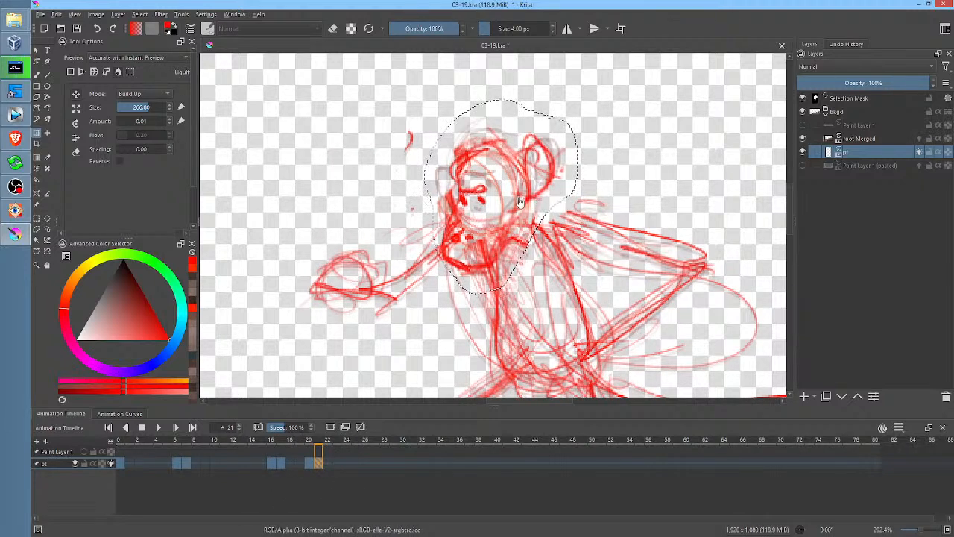
{"action": "key", "text": "ctrl+shift+a"}
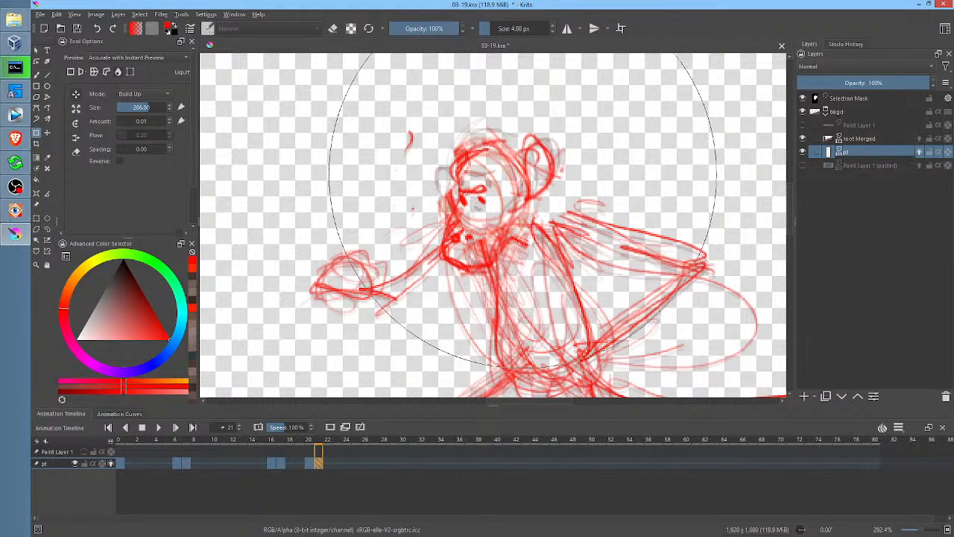
{"action": "key", "text": "ctrl+shift+d"}
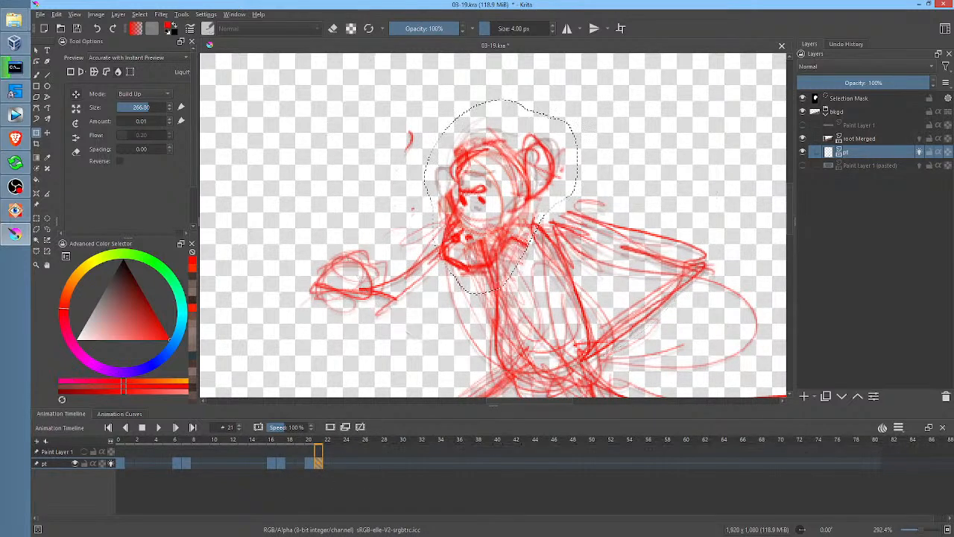
{"action": "key", "text": "ctrl+shift+a"}
{"action": "right_click", "coordinate": [544, 184]}
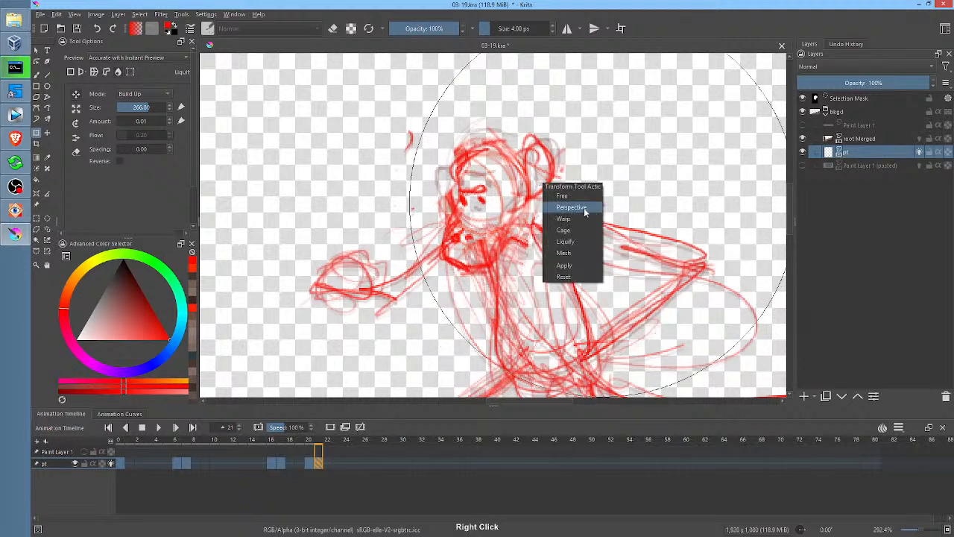
{"action": "left_click", "coordinate": [585, 208]}
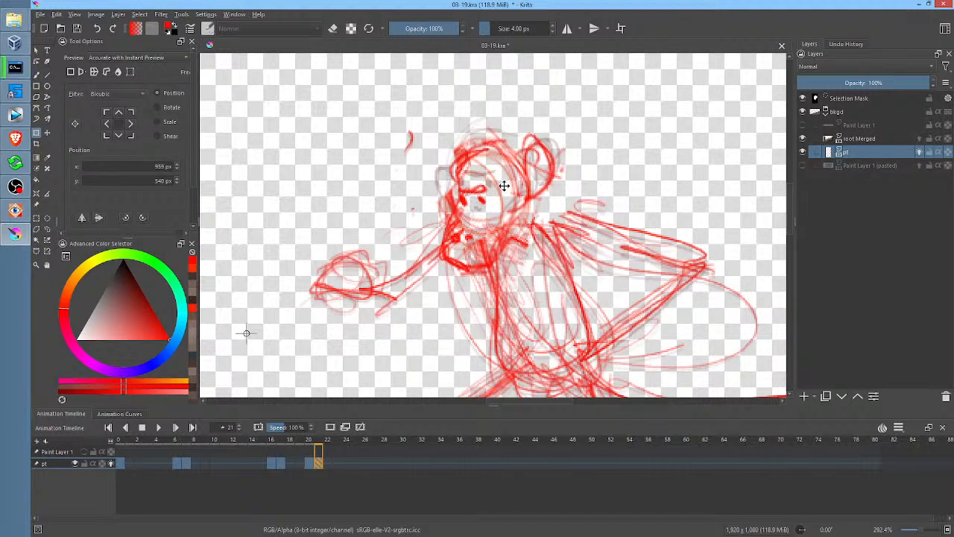
Step: Outline the head on frame 21, rotate it clockwise, shift it slightly up and to the right, and clear the selection
{"action": "scroll", "coordinate": [600, 181], "scroll_direction": "down", "scroll_amount": 1}
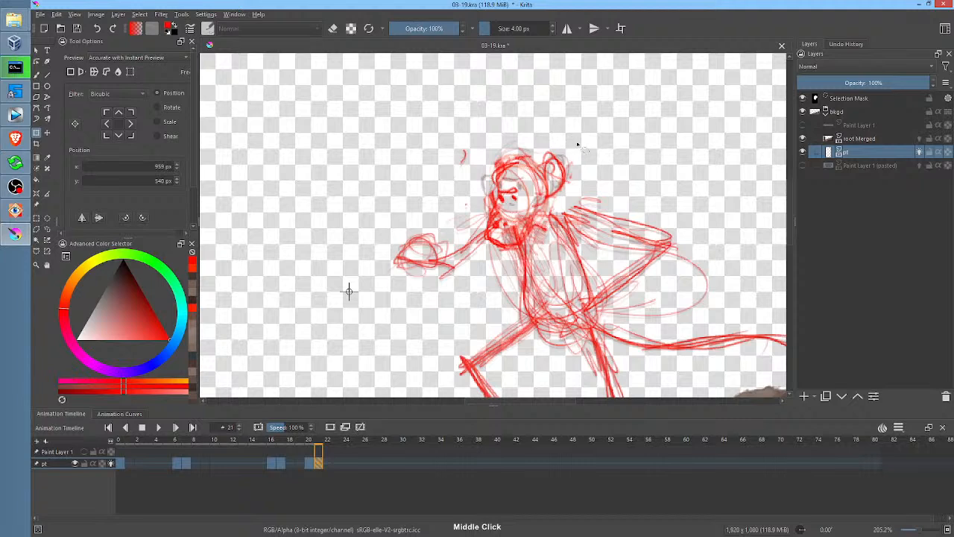
{"action": "key", "text": "l"}
{"action": "mouse_move", "coordinate": [564, 135]}
{"action": "left_mouse_down"}
{"action": "mouse_move", "coordinate": [530, 121]}
{"action": "mouse_move", "coordinate": [499, 135]}
{"action": "mouse_move", "coordinate": [473, 191]}
{"action": "mouse_move", "coordinate": [482, 244]}
{"action": "mouse_move", "coordinate": [502, 257]}
{"action": "mouse_move", "coordinate": [550, 205]}
{"action": "left_mouse_up"}
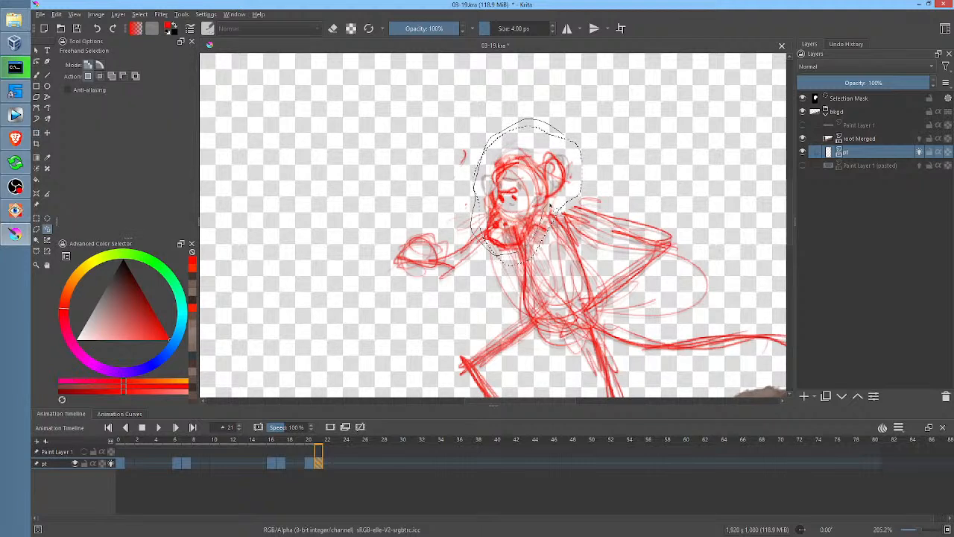
{"action": "key", "text": "ctrl+t"}
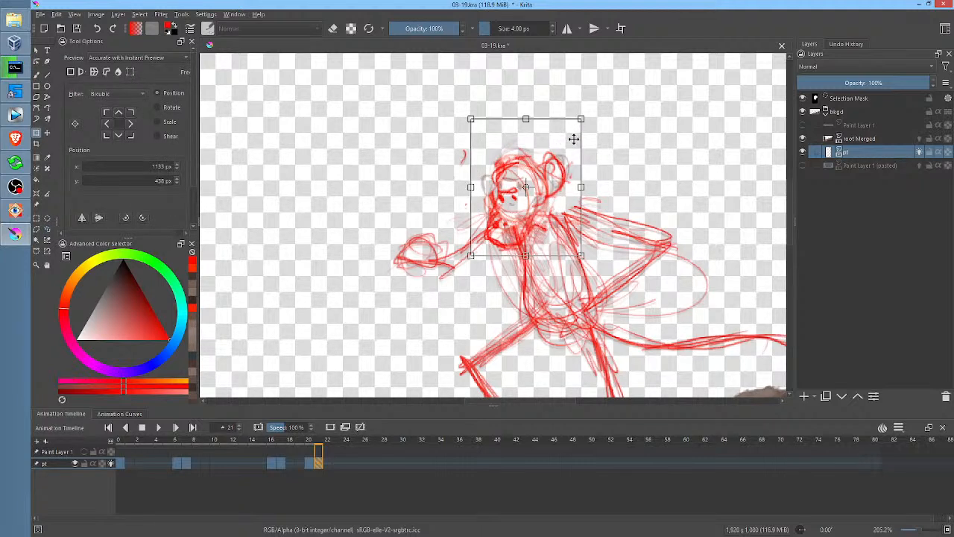
{"action": "left_click_drag", "start_coordinate": [594, 138], "coordinate": [608, 161]}
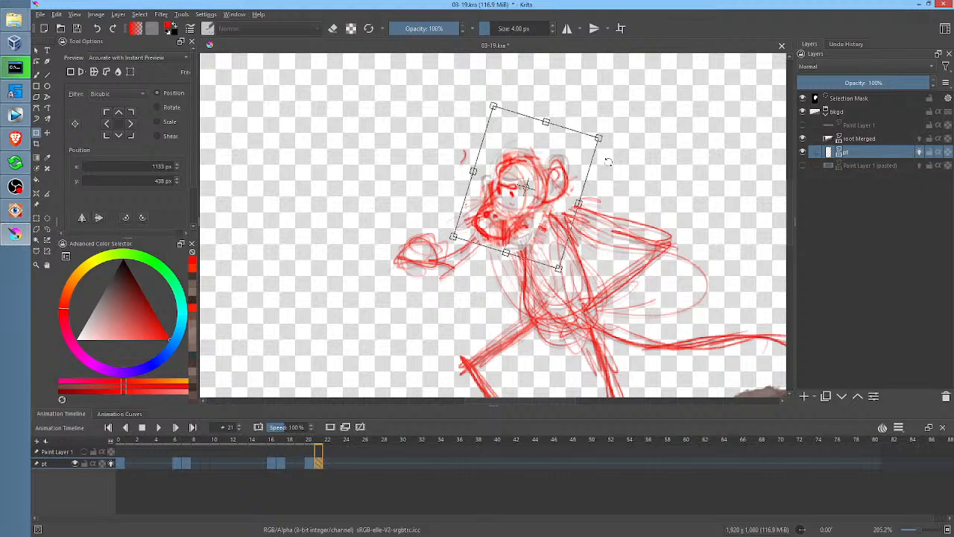
{"action": "left_click_drag", "start_coordinate": [554, 176], "coordinate": [563, 171]}
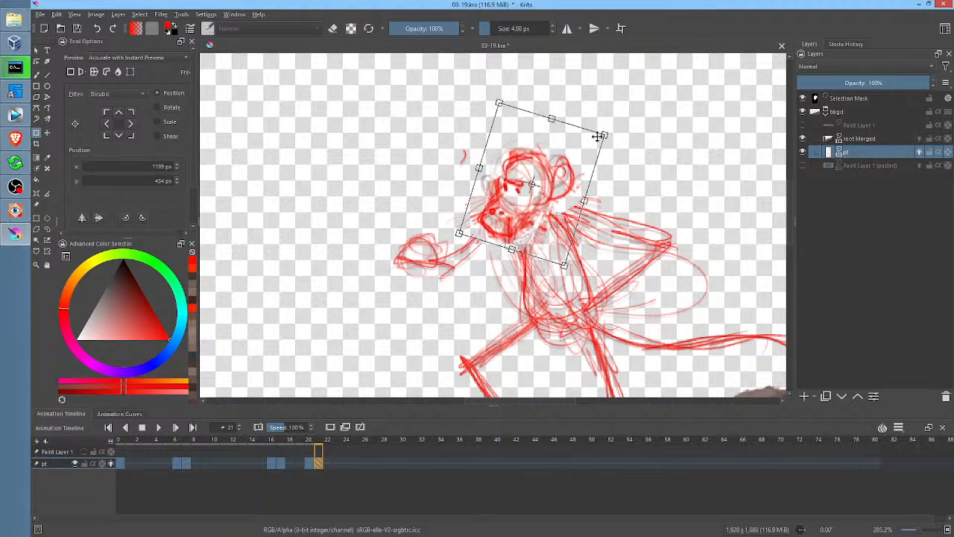
{"action": "key", "text": "ctrl+shift+a"}
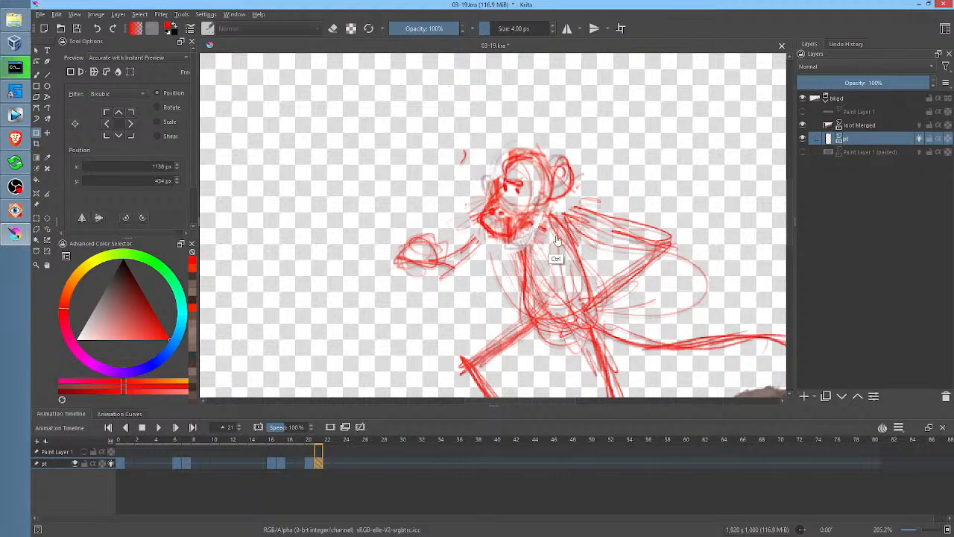
Step: Liquify the whole monkey drawing on frame 21 with a large brush, pushing the body to the right
{"action": "scroll", "coordinate": [566, 242], "scroll_direction": "down", "scroll_amount": 2}
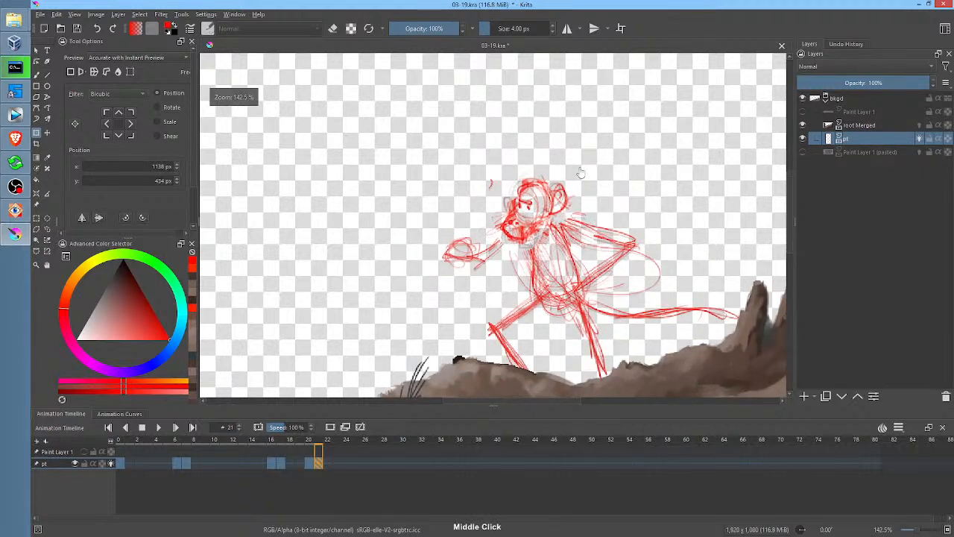
{"action": "left_click", "coordinate": [519, 252]}
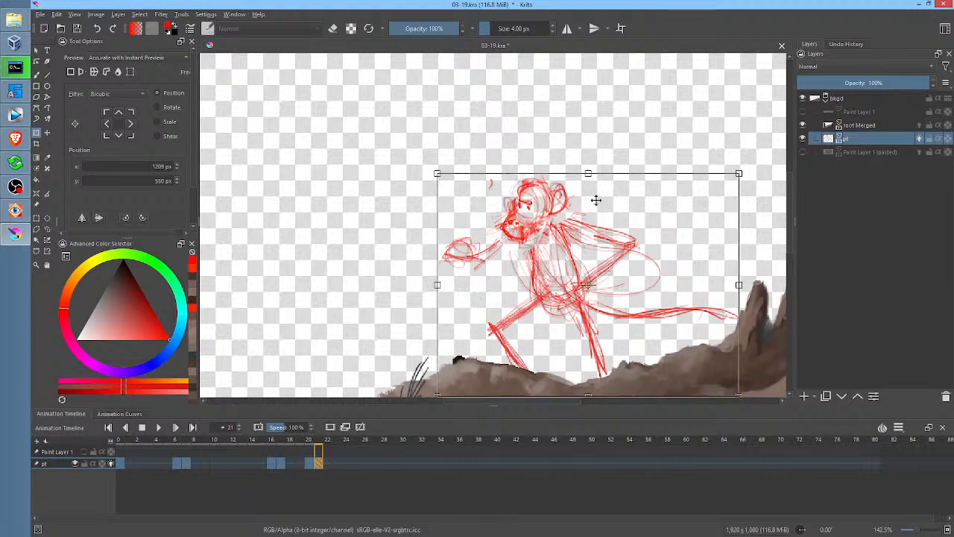
{"action": "right_click", "coordinate": [580, 251]}
{"action": "left_click", "coordinate": [596, 310]}
{"action": "mouse_move", "coordinate": [447, 257]}
{"action": "left_mouse_down", "text": "shift"}
{"action": "mouse_move", "coordinate": [433, 290]}
{"action": "mouse_move", "coordinate": [675, 276]}
{"action": "left_mouse_up", "text": "shift"}
{"action": "left_click_drag", "start_coordinate": [532, 230], "coordinate": [543, 233]}
Step: Push the monkey's legs on frame 21 back to the left with a Liquify brush size of about 346
{"action": "left_click_drag", "start_coordinate": [522, 376], "coordinate": [336, 405], "text": "shift"}
{"action": "left_click_drag", "start_coordinate": [519, 400], "coordinate": [513, 399]}
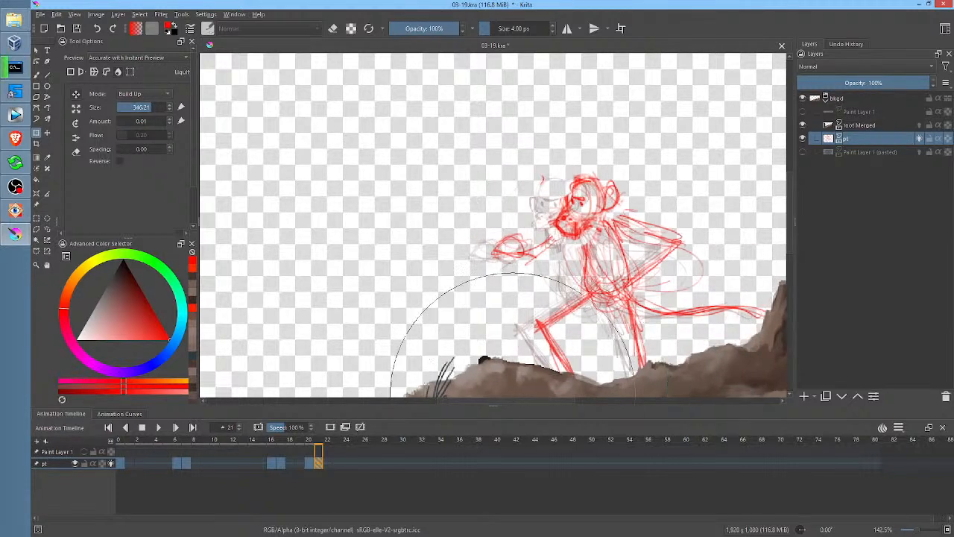
{"action": "left_click_drag", "start_coordinate": [607, 328], "coordinate": [515, 242]}
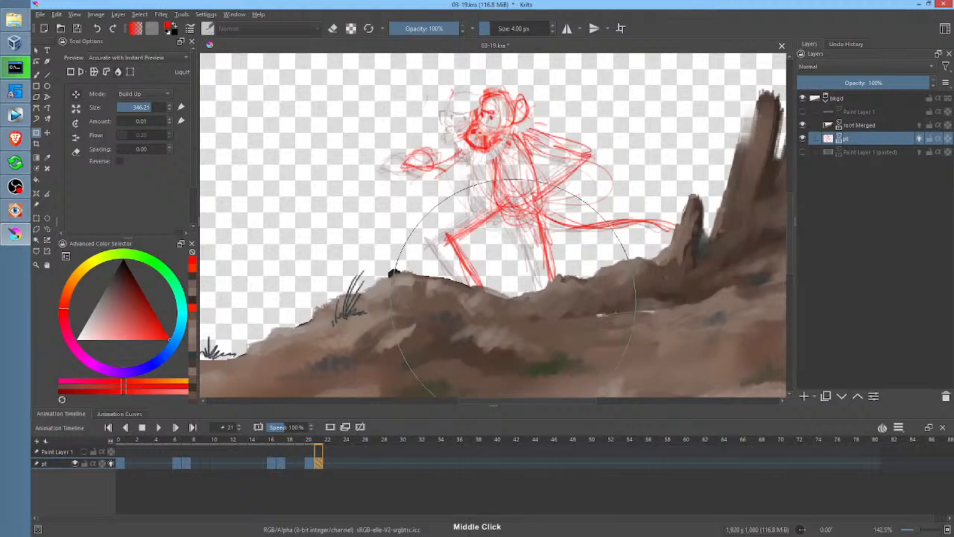
{"action": "left_click_drag", "start_coordinate": [514, 302], "coordinate": [496, 310]}
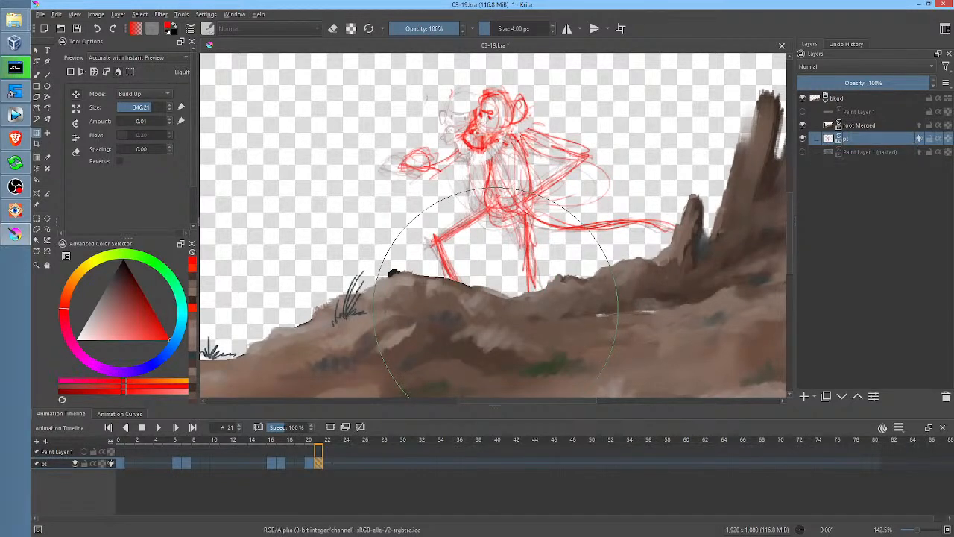
Step: Liquify the tail at a brush size of about 131, bending its tip down on frame 21 and up on frame 20
{"action": "mouse_move", "coordinate": [682, 243]}
{"action": "left_mouse_down"}
{"action": "mouse_move", "coordinate": [681, 253]}
{"action": "mouse_move", "coordinate": [687, 242]}
{"action": "mouse_move", "coordinate": [525, 310]}
{"action": "left_mouse_up"}
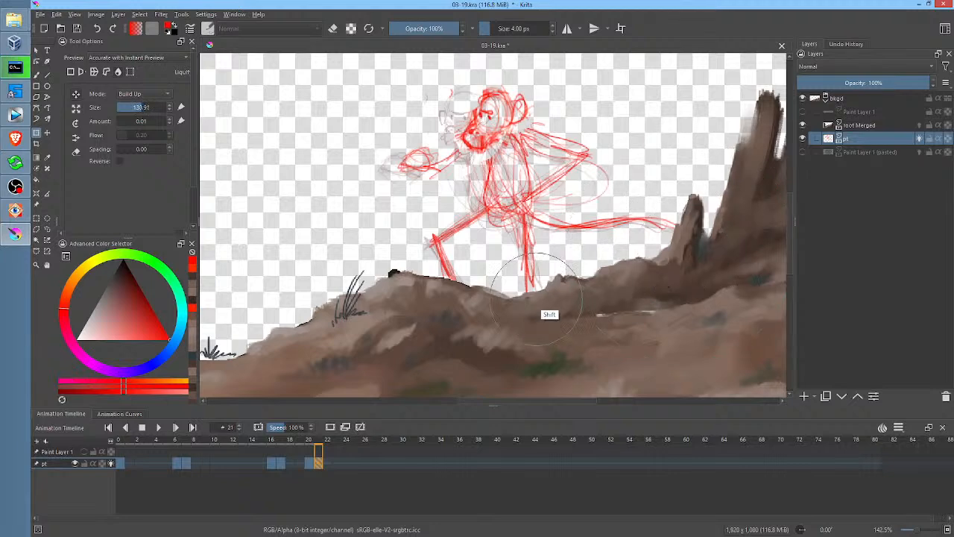
{"action": "left_click_drag", "start_coordinate": [656, 229], "coordinate": [651, 243]}
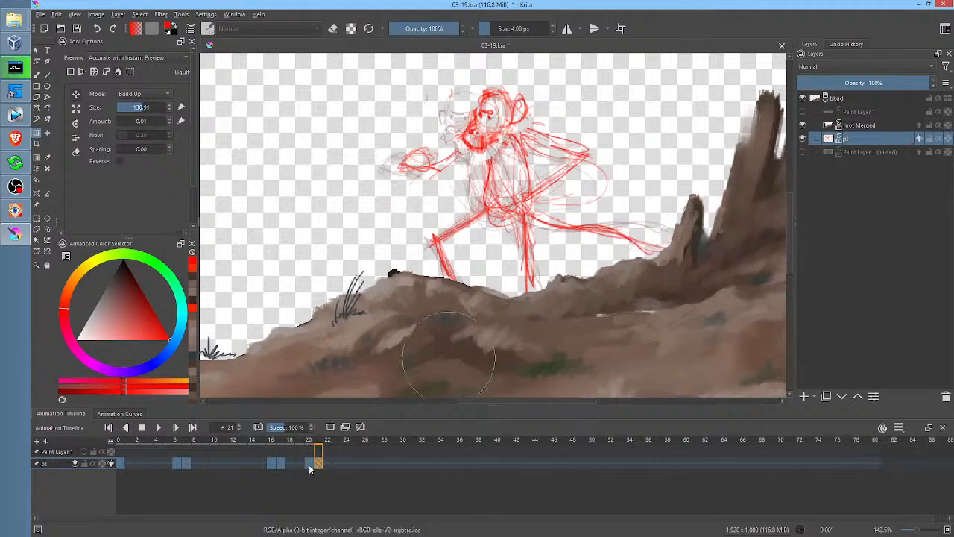
{"action": "key", "text": "Left"}
{"action": "mouse_move", "coordinate": [668, 207]}
{"action": "left_mouse_down"}
{"action": "mouse_move", "coordinate": [664, 174]}
{"action": "mouse_move", "coordinate": [673, 188]}
{"action": "left_mouse_up"}
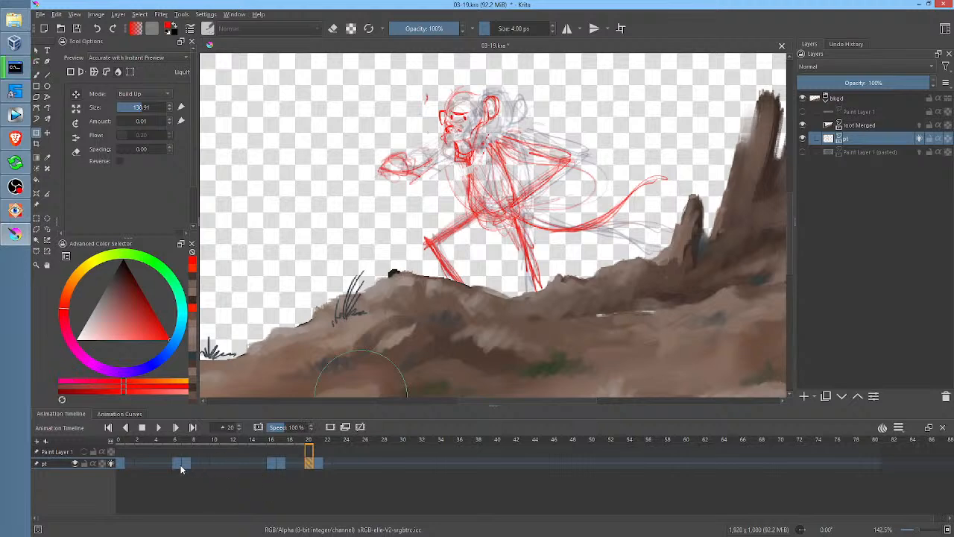
Step: Play the rough animation from frame 0 several times to check the timing of the arm, head, body and tail movement
{"action": "left_click", "coordinate": [120, 464]}
{"action": "key", "text": "space"}
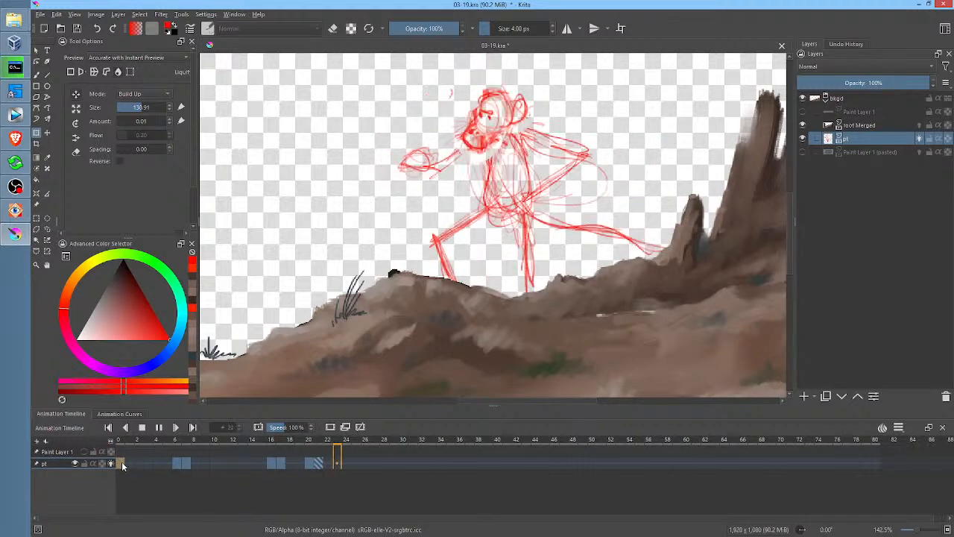
{"action": "key", "text": "space"}
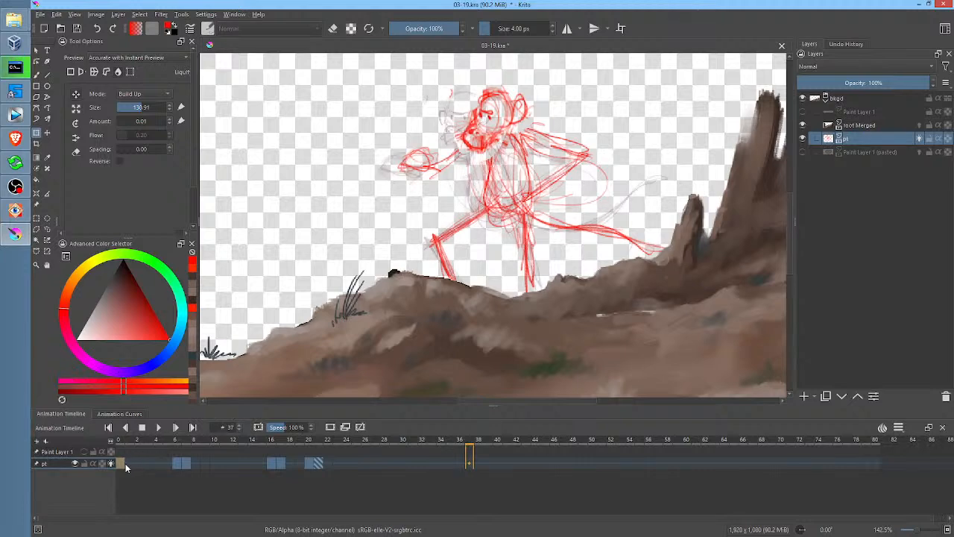
{"action": "left_click", "coordinate": [124, 464]}
{"action": "key", "text": "space"}
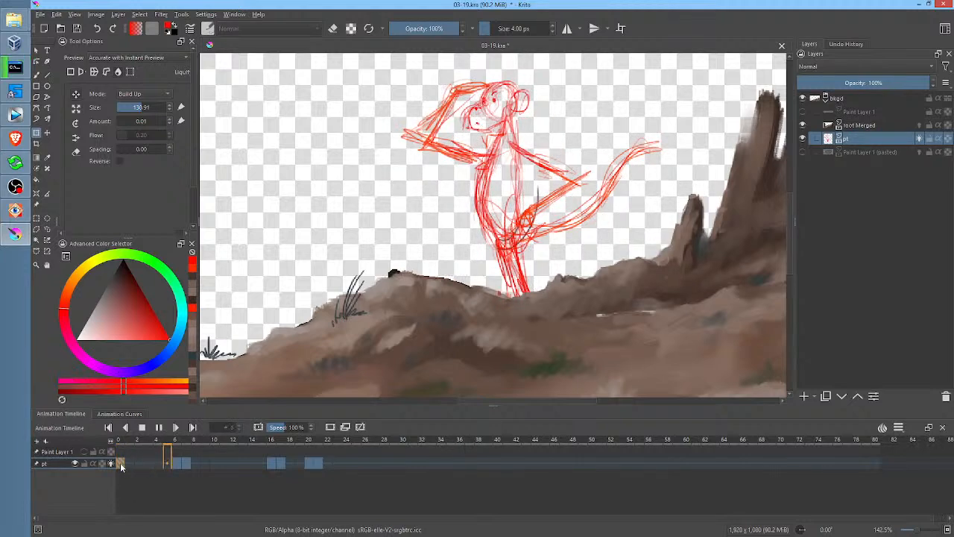
{"action": "left_click_drag", "start_coordinate": [562, 190], "coordinate": [581, 226]}
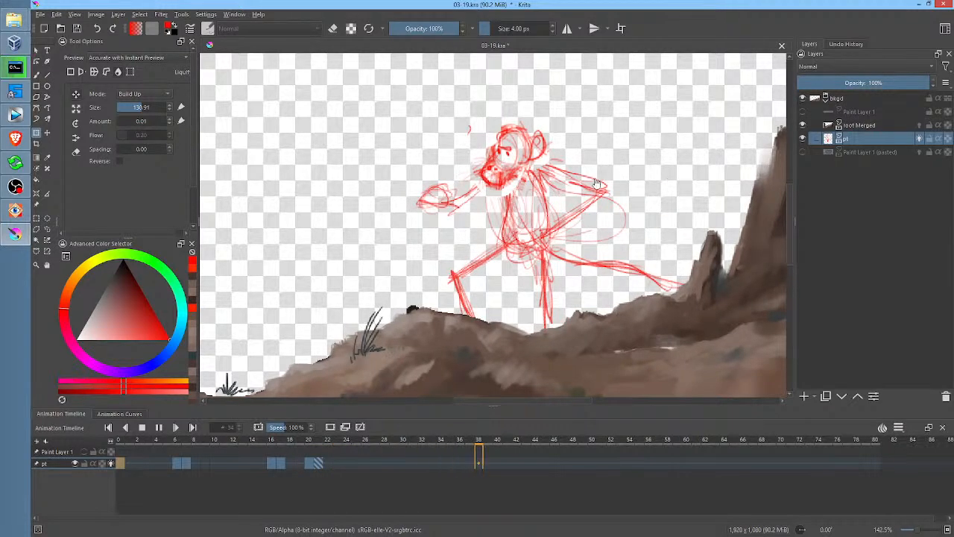
{"action": "key", "text": "space"}
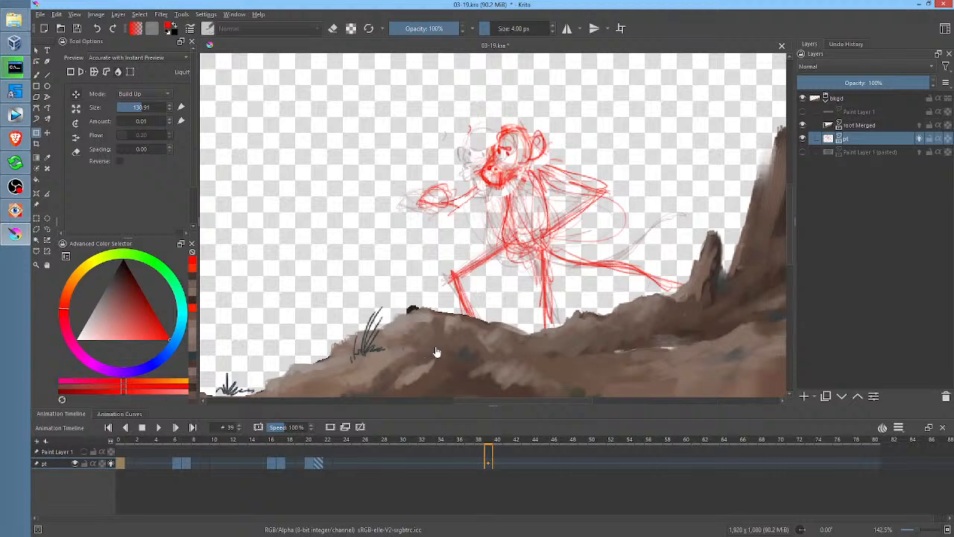
{"action": "left_click", "coordinate": [177, 464]}
{"action": "left_click", "coordinate": [125, 465]}
{"action": "key", "text": "space"}
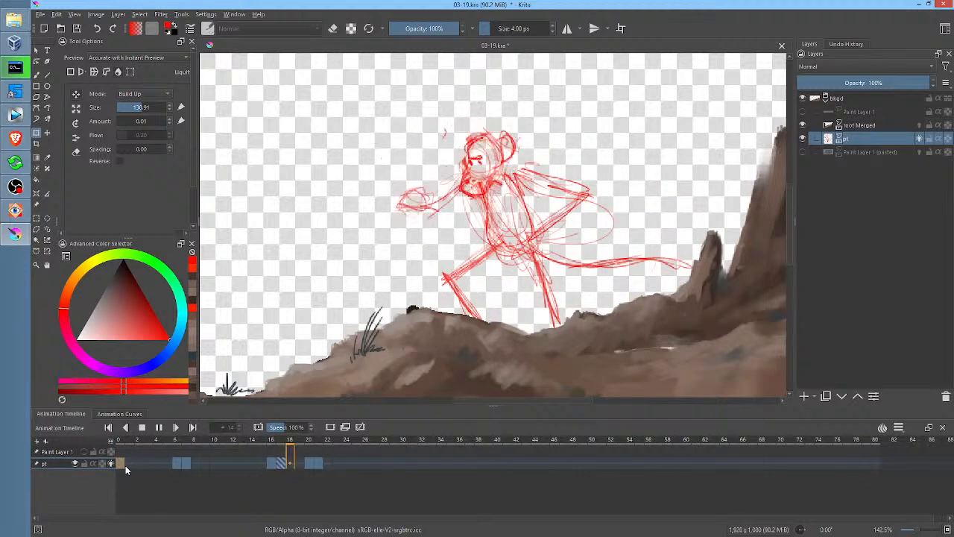
{"action": "key", "text": "space"}
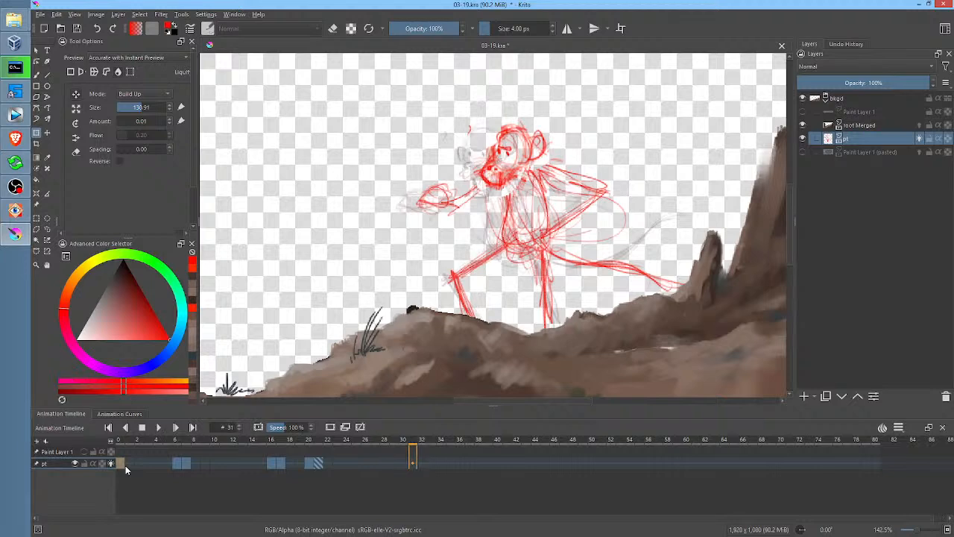
Step: On frame 21, lasso the monkey's extended front hand and transform it down and further out from the body
{"action": "left_click", "coordinate": [286, 464]}
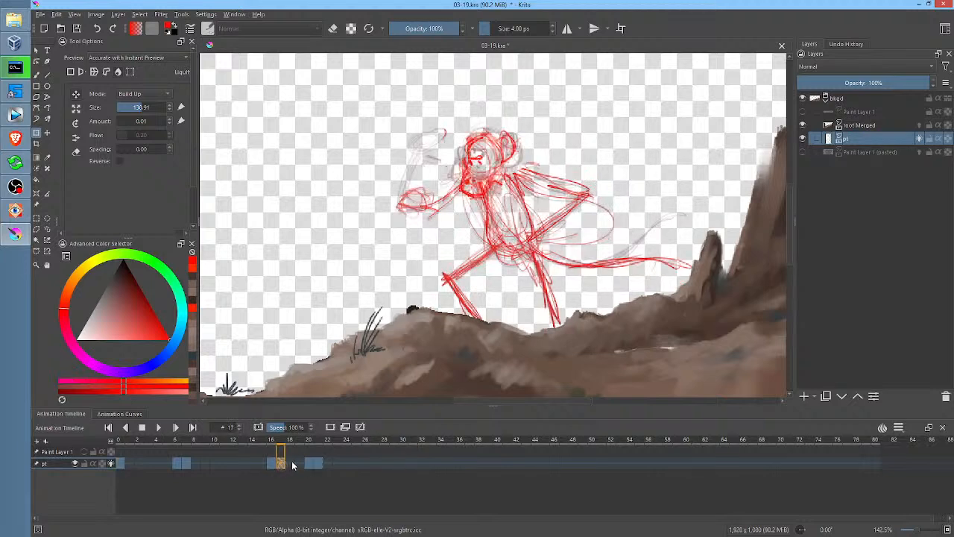
{"action": "left_click", "coordinate": [311, 465]}
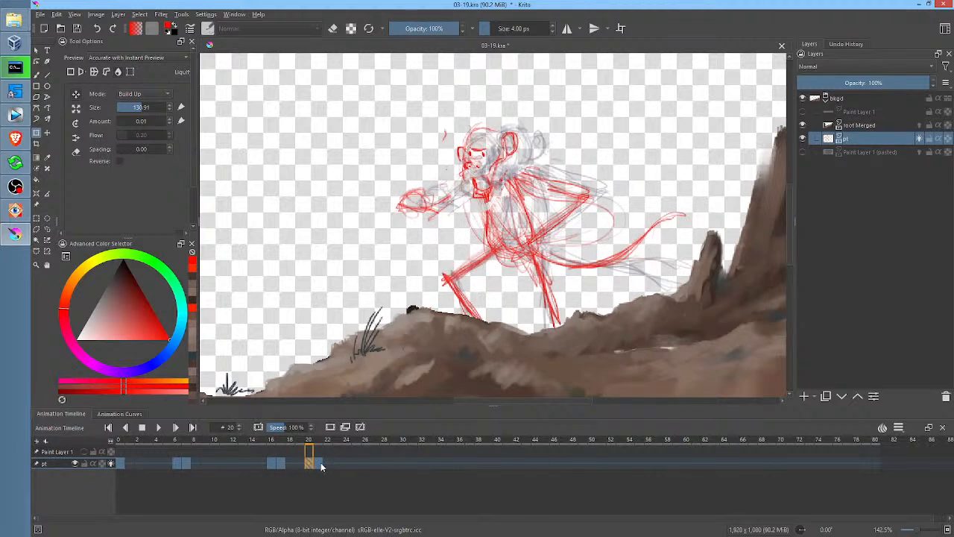
{"action": "left_click", "coordinate": [320, 463]}
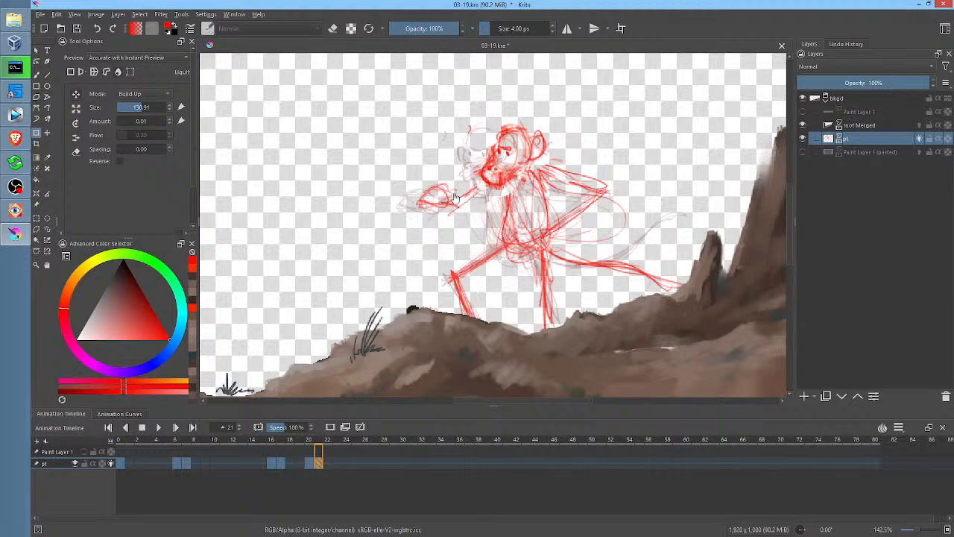
{"action": "key", "text": "l"}
{"action": "mouse_move", "coordinate": [462, 195]}
{"action": "left_mouse_down"}
{"action": "mouse_move", "coordinate": [413, 182]}
{"action": "mouse_move", "coordinate": [450, 189]}
{"action": "left_mouse_up"}
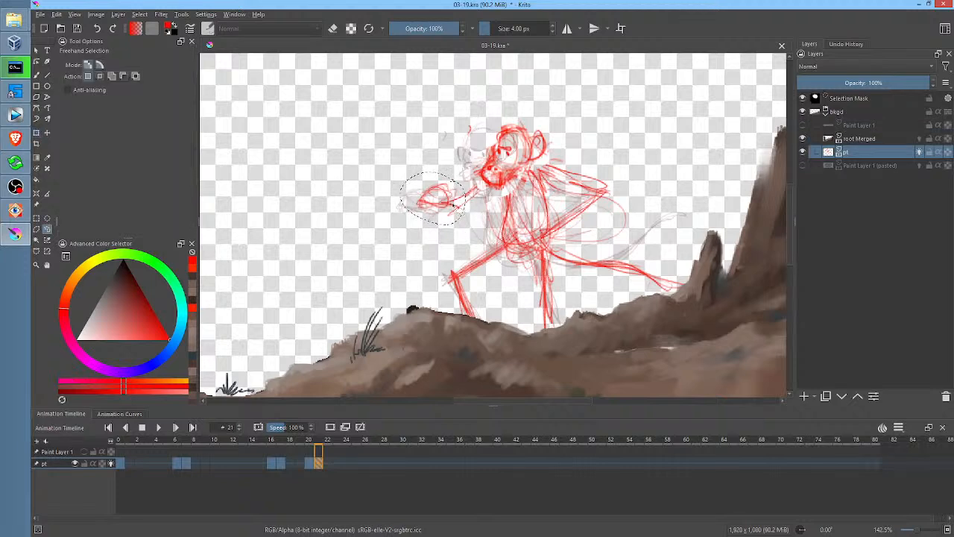
{"action": "key", "text": "ctrl+t"}
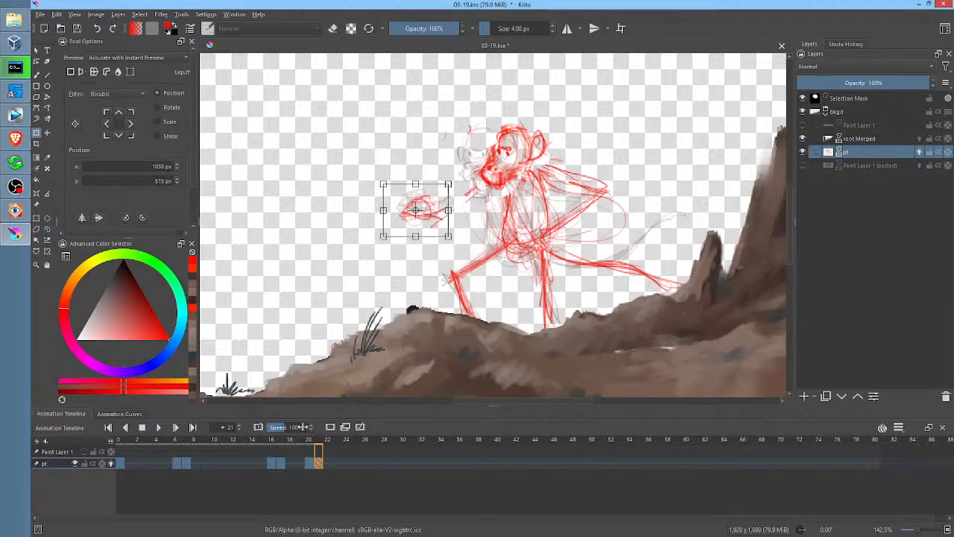
Step: Save the file and play the rough animation from frame 0 to check the hand's movement
{"action": "left_click_drag", "start_coordinate": [254, 467], "coordinate": [327, 465]}
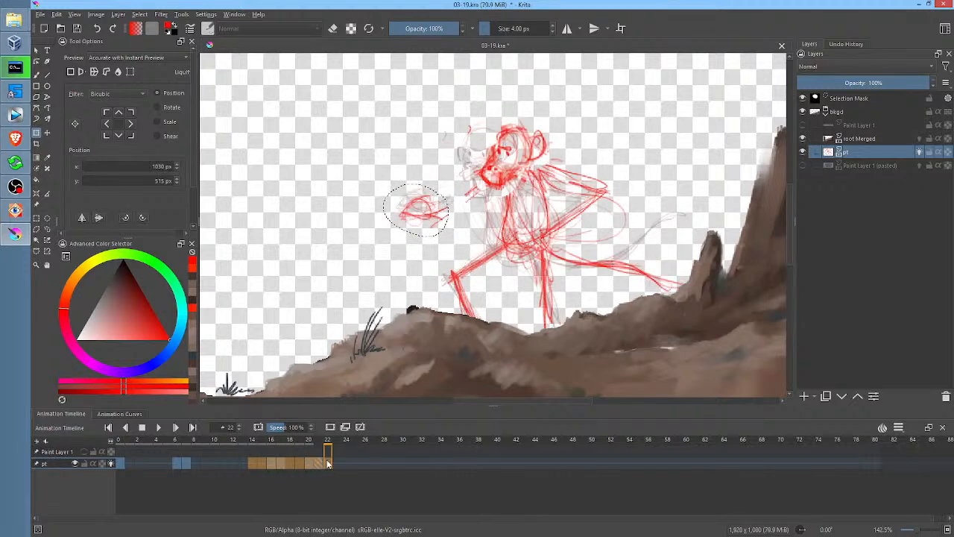
{"action": "left_click", "coordinate": [270, 463]}
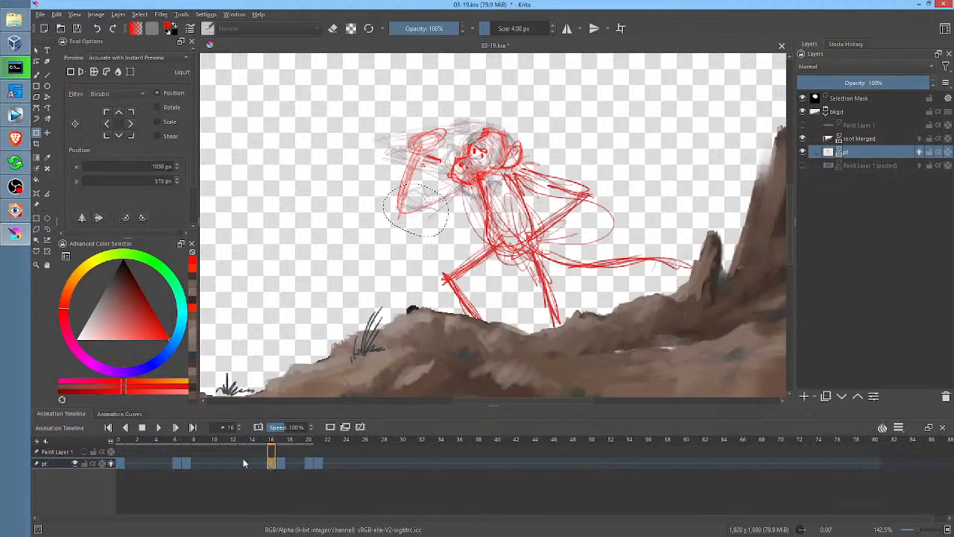
{"action": "left_click", "coordinate": [77, 30]}
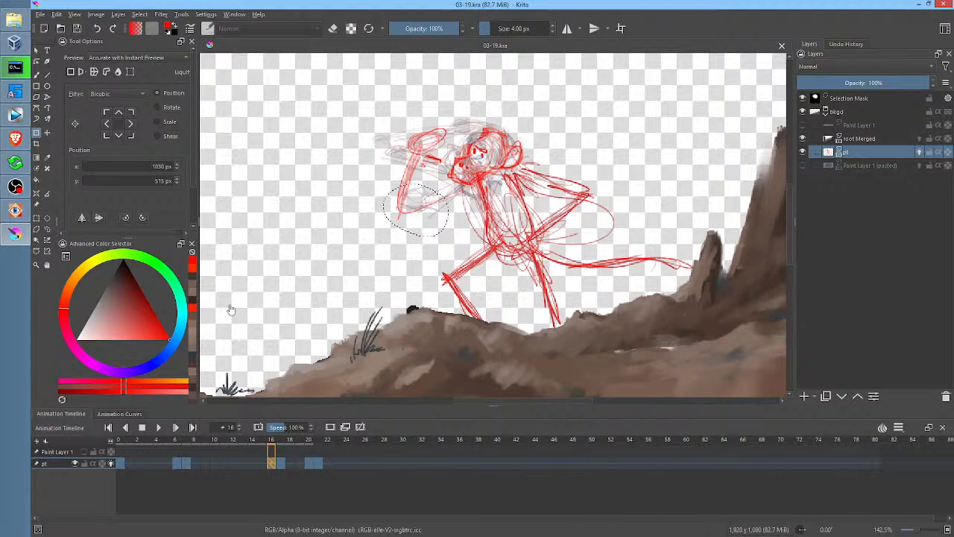
{"action": "left_click_drag", "start_coordinate": [120, 440], "coordinate": [328, 446]}
{"action": "key", "text": "space"}
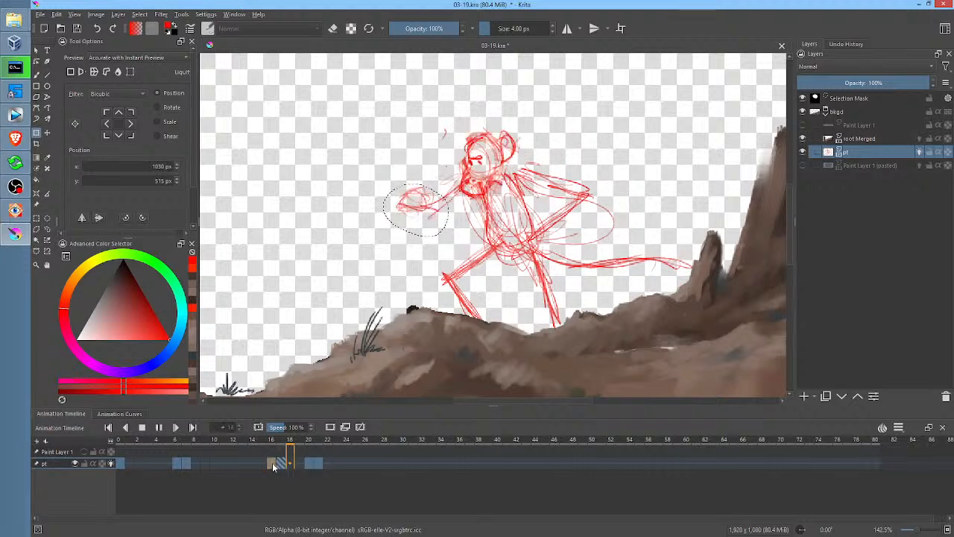
Step: Lasso and transform the monkey's head on new keyframes 28 and 29, tilting it upward and raising it on frame 29, and deselect
{"action": "left_click", "coordinate": [386, 463]}
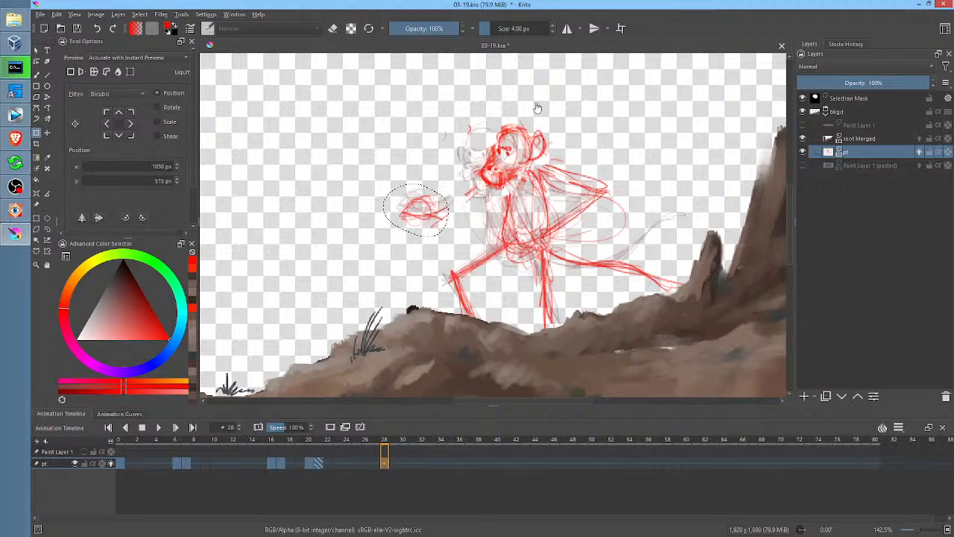
{"action": "key", "text": "l"}
{"action": "mouse_move", "coordinate": [535, 108]}
{"action": "left_mouse_down"}
{"action": "mouse_move", "coordinate": [480, 153]}
{"action": "mouse_move", "coordinate": [480, 194]}
{"action": "mouse_move", "coordinate": [554, 151]}
{"action": "mouse_move", "coordinate": [584, 122]}
{"action": "left_mouse_up"}
{"action": "key", "text": "ctrl+t"}
{"action": "mouse_move", "coordinate": [533, 148]}
{"action": "left_mouse_down"}
{"action": "mouse_move", "coordinate": [575, 132]}
{"action": "mouse_move", "coordinate": [559, 144]}
{"action": "mouse_move", "coordinate": [526, 136]}
{"action": "mouse_move", "coordinate": [582, 142]}
{"action": "mouse_move", "coordinate": [521, 137]}
{"action": "left_mouse_up"}
{"action": "key", "text": "Right"}
{"action": "left_click", "coordinate": [538, 149]}
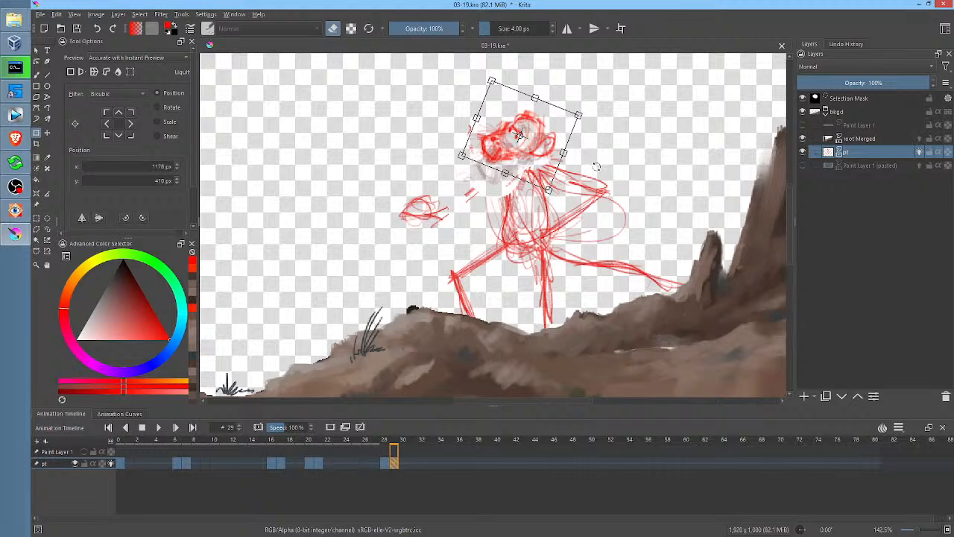
{"action": "key", "text": "Return"}
{"action": "key", "text": "ctrl+shift+a"}
Step: Erase the monkey's torso, back arm and tail on frames 29 and 28, keeping the head and legs
{"action": "key", "text": "p"}
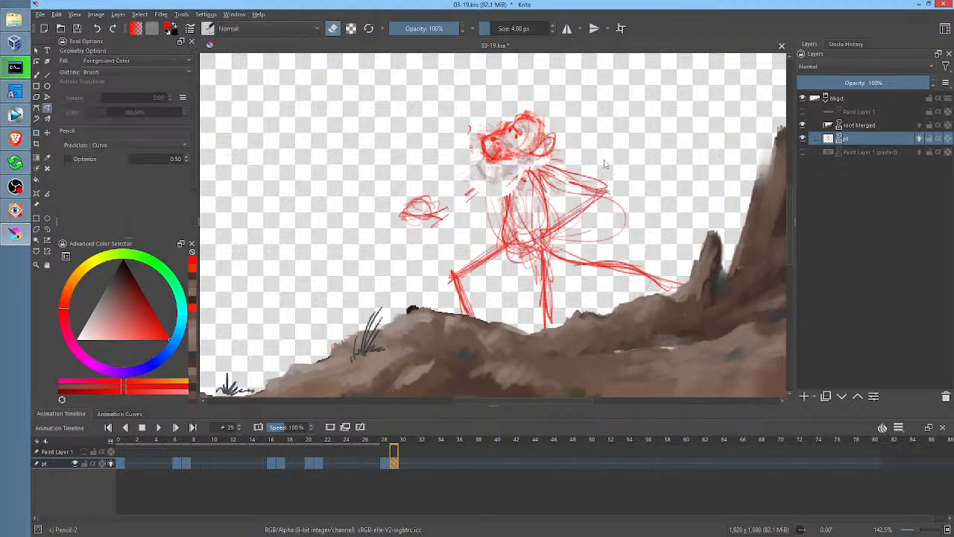
{"action": "mouse_move", "coordinate": [602, 157]}
{"action": "left_mouse_down"}
{"action": "mouse_move", "coordinate": [532, 168]}
{"action": "mouse_move", "coordinate": [493, 200]}
{"action": "mouse_move", "coordinate": [520, 269]}
{"action": "mouse_move", "coordinate": [604, 199]}
{"action": "mouse_move", "coordinate": [620, 168]}
{"action": "left_mouse_up"}
{"action": "mouse_move", "coordinate": [491, 191]}
{"action": "left_mouse_down"}
{"action": "mouse_move", "coordinate": [411, 182]}
{"action": "mouse_move", "coordinate": [488, 198]}
{"action": "left_mouse_up"}
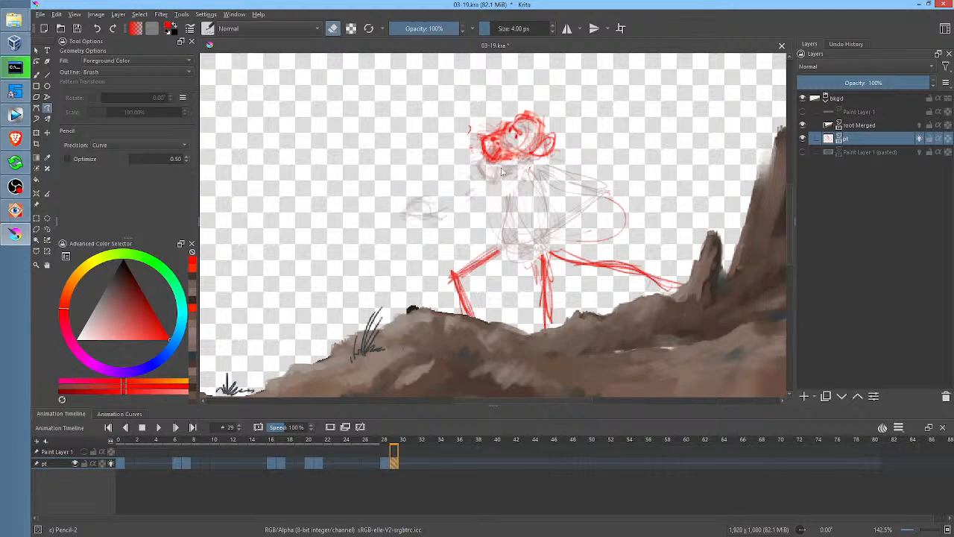
{"action": "mouse_move", "coordinate": [676, 197]}
{"action": "left_mouse_down"}
{"action": "mouse_move", "coordinate": [580, 217]}
{"action": "mouse_move", "coordinate": [662, 188]}
{"action": "left_mouse_up"}
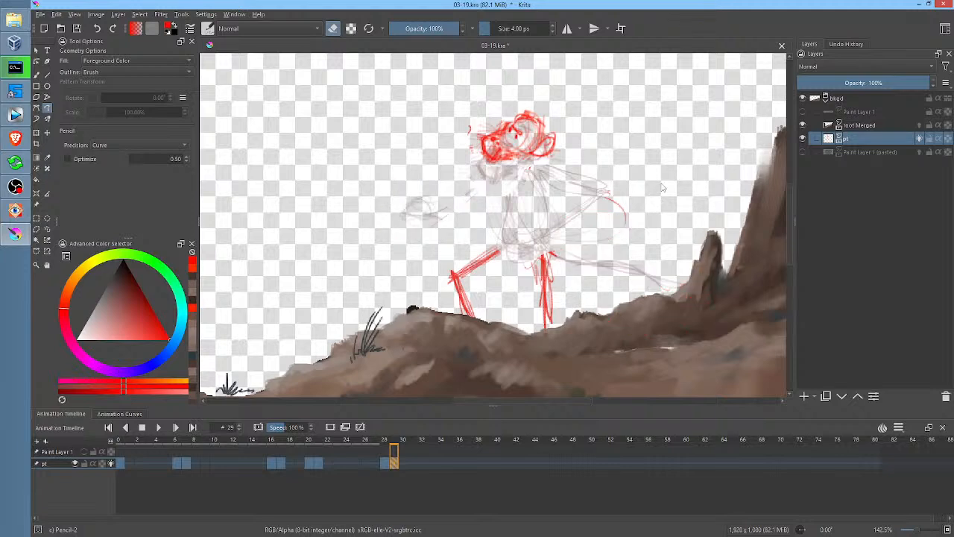
{"action": "left_click", "coordinate": [386, 463]}
{"action": "mouse_move", "coordinate": [584, 157]}
{"action": "left_mouse_down"}
{"action": "mouse_move", "coordinate": [502, 199]}
{"action": "mouse_move", "coordinate": [565, 278]}
{"action": "mouse_move", "coordinate": [687, 298]}
{"action": "mouse_move", "coordinate": [596, 145]}
{"action": "left_mouse_up"}
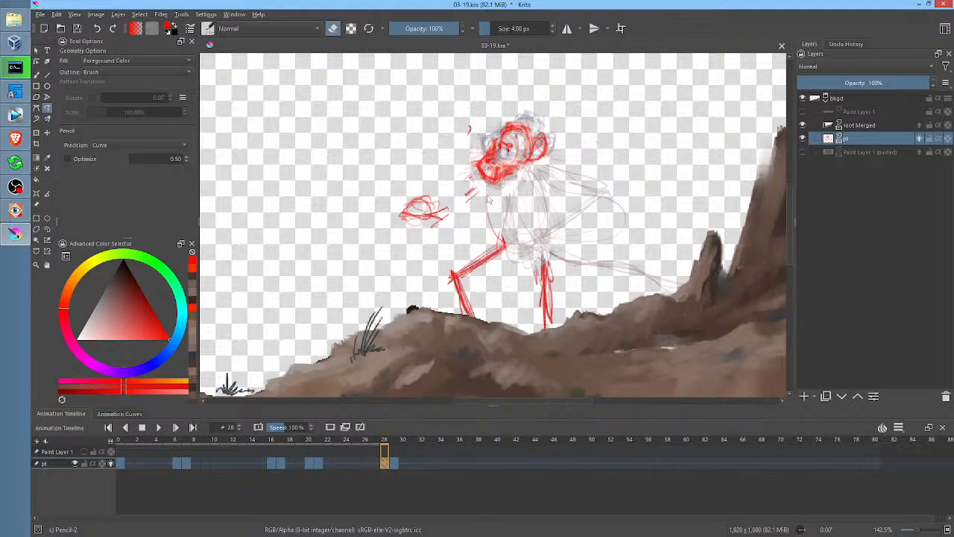
Step: Sketch the front leg stepping in with a bent knee on frame 28 and standing straight on frame 29
{"action": "left_click", "coordinate": [318, 463]}
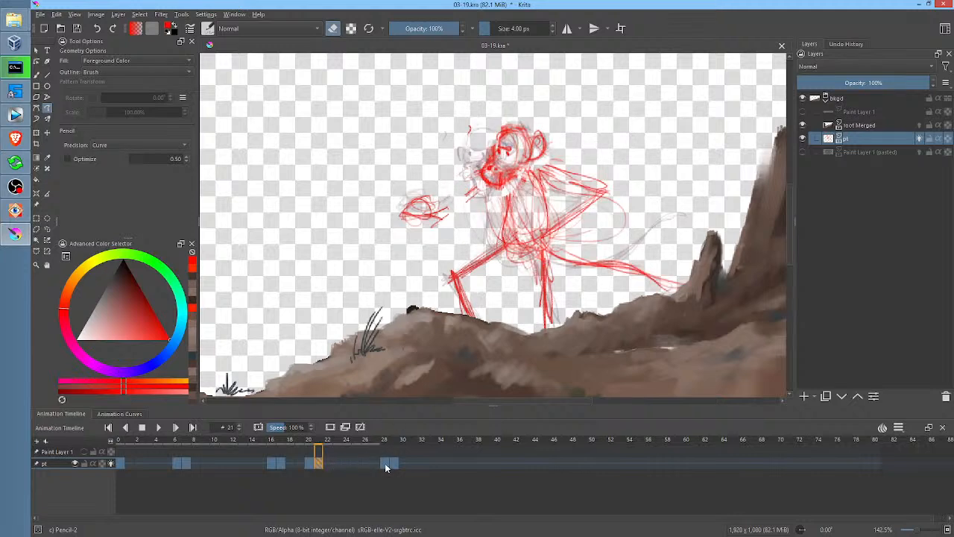
{"action": "left_click", "coordinate": [385, 465]}
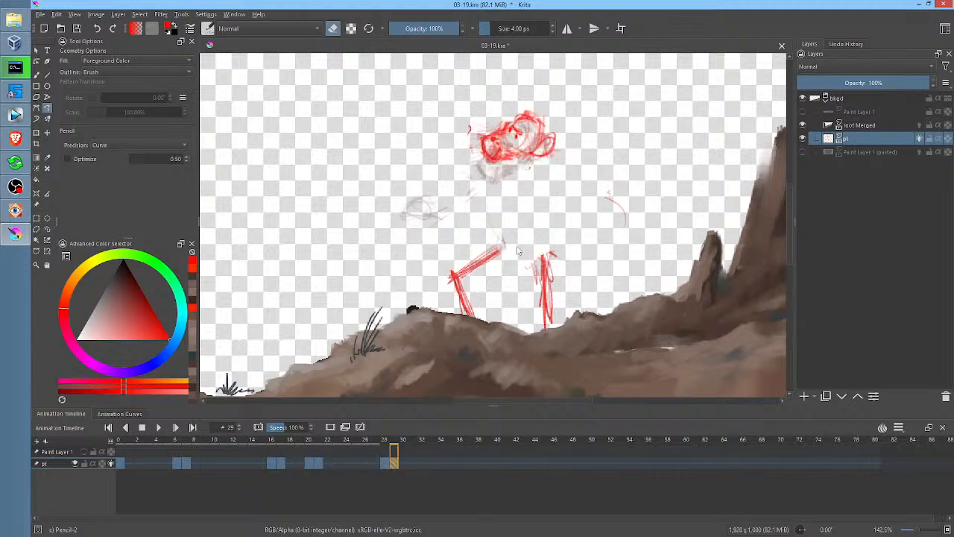
{"action": "left_click", "coordinate": [381, 468]}
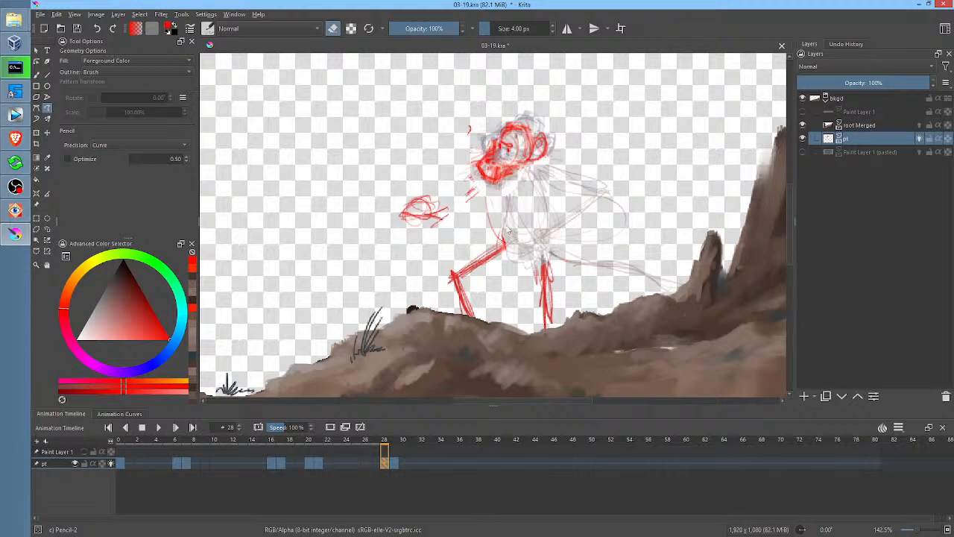
{"action": "key", "text": "b"}
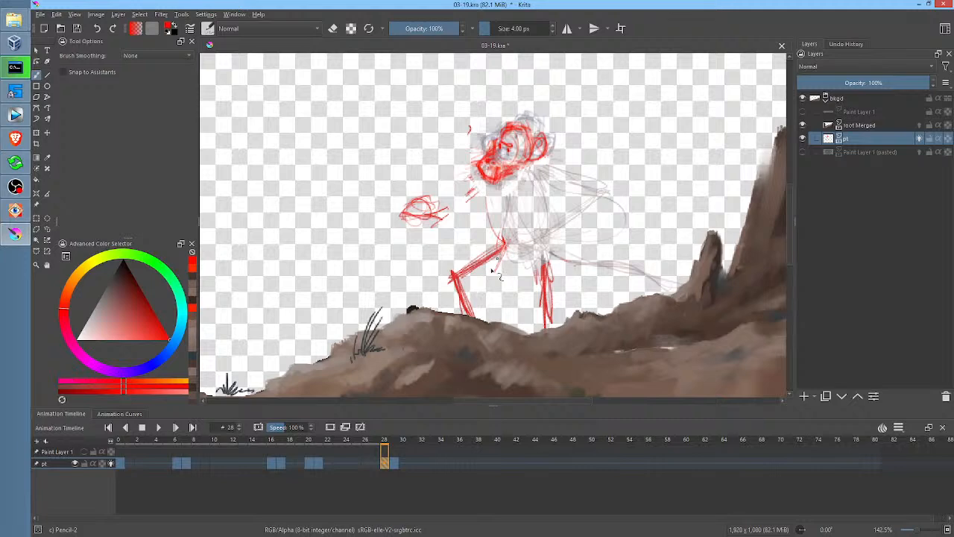
{"action": "mouse_move", "coordinate": [492, 259]}
{"action": "left_mouse_down"}
{"action": "mouse_move", "coordinate": [480, 294]}
{"action": "mouse_move", "coordinate": [499, 325]}
{"action": "left_mouse_up"}
{"action": "left_click", "coordinate": [394, 464]}
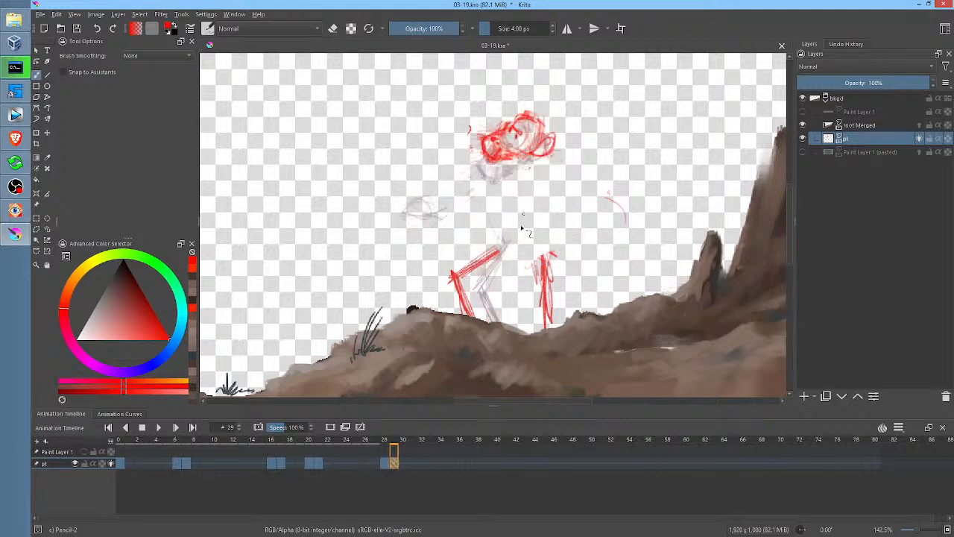
{"action": "mouse_move", "coordinate": [514, 278]}
{"action": "left_mouse_down"}
{"action": "mouse_move", "coordinate": [521, 337]}
{"action": "mouse_move", "coordinate": [510, 250]}
{"action": "mouse_move", "coordinate": [471, 342]}
{"action": "mouse_move", "coordinate": [498, 249]}
{"action": "mouse_move", "coordinate": [473, 249]}
{"action": "mouse_move", "coordinate": [470, 332]}
{"action": "mouse_move", "coordinate": [504, 240]}
{"action": "left_mouse_up"}
Step: Erase the old outstretched front leg on frames 29 and 28, leaving the newly drawn legs
{"action": "key", "text": "p"}
{"action": "key", "text": "e"}
{"action": "left_click", "coordinate": [385, 463]}
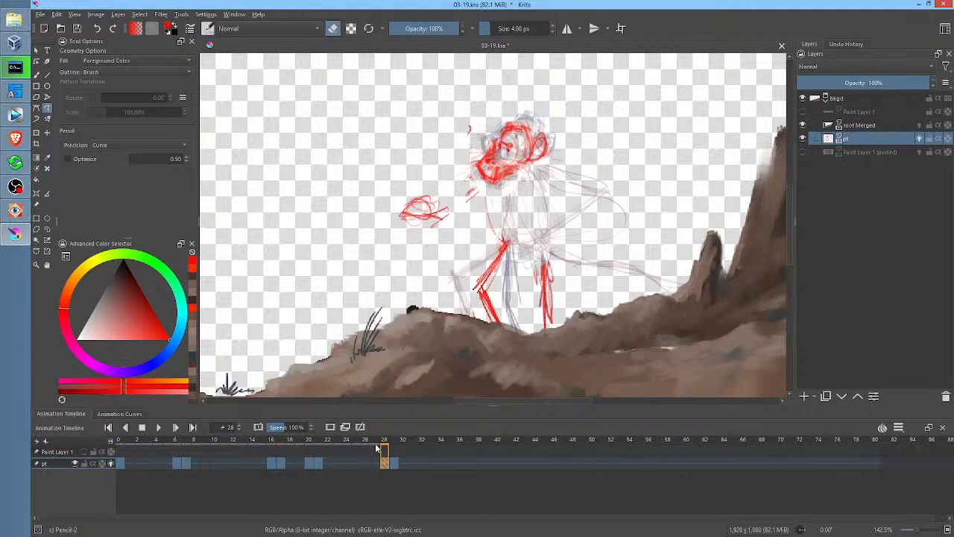
{"action": "mouse_move", "coordinate": [376, 448]}
{"action": "left_mouse_down"}
{"action": "mouse_move", "coordinate": [362, 443]}
{"action": "mouse_move", "coordinate": [406, 443]}
{"action": "mouse_move", "coordinate": [363, 443]}
{"action": "mouse_move", "coordinate": [394, 447]}
{"action": "left_mouse_up"}
Step: Sketch an upright torso with a rounded hip on frame 29 and thicken both standing legs
{"action": "key", "text": "b"}
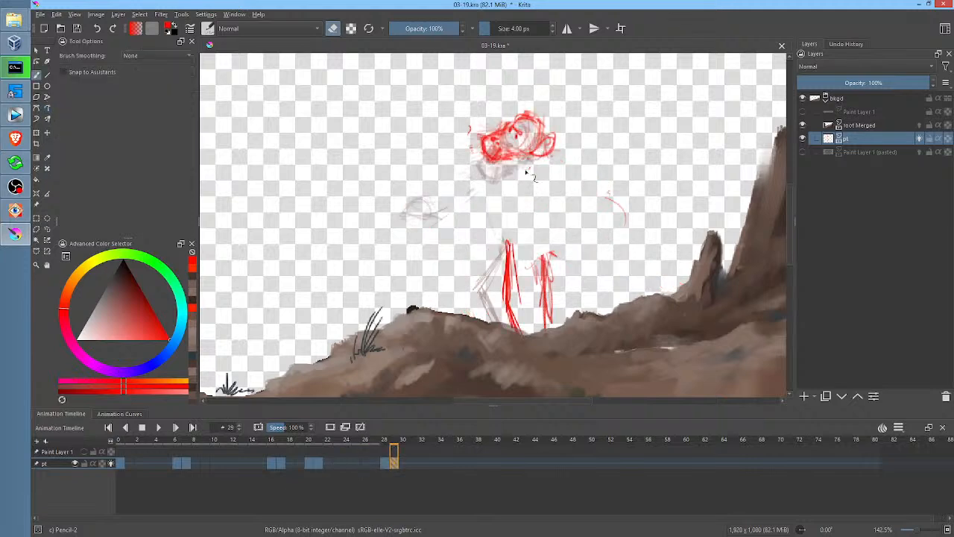
{"action": "key", "text": "e"}
{"action": "left_click_drag", "start_coordinate": [523, 153], "coordinate": [509, 250]}
{"action": "left_click_drag", "start_coordinate": [508, 216], "coordinate": [541, 266]}
{"action": "left_click_drag", "start_coordinate": [534, 169], "coordinate": [544, 256]}
{"action": "mouse_move", "coordinate": [529, 152]}
{"action": "left_mouse_down"}
{"action": "mouse_move", "coordinate": [543, 233]}
{"action": "mouse_move", "coordinate": [538, 206]}
{"action": "mouse_move", "coordinate": [554, 243]}
{"action": "left_mouse_up"}
{"action": "left_click_drag", "start_coordinate": [507, 221], "coordinate": [543, 271]}
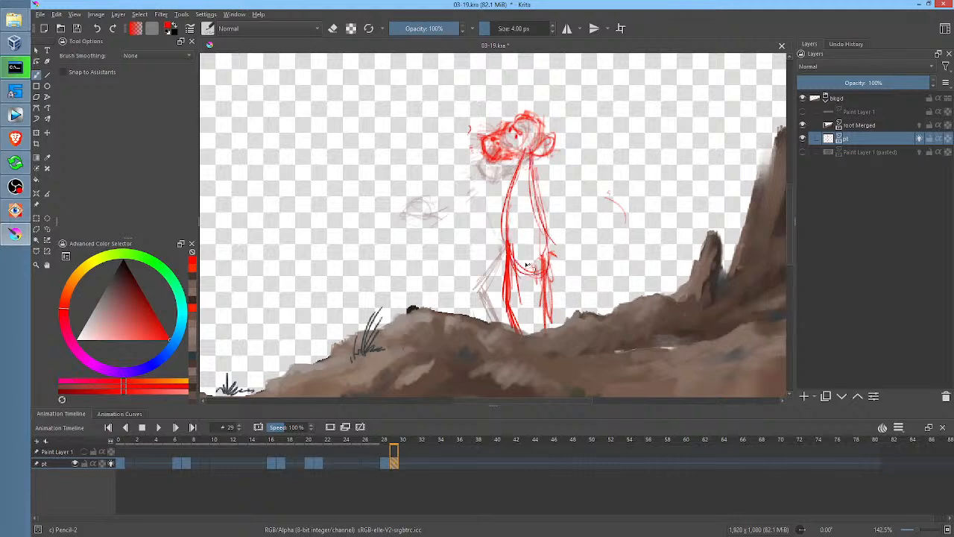
{"action": "mouse_move", "coordinate": [513, 242]}
{"action": "left_mouse_down"}
{"action": "mouse_move", "coordinate": [538, 273]}
{"action": "mouse_move", "coordinate": [521, 309]}
{"action": "mouse_move", "coordinate": [530, 335]}
{"action": "left_mouse_up"}
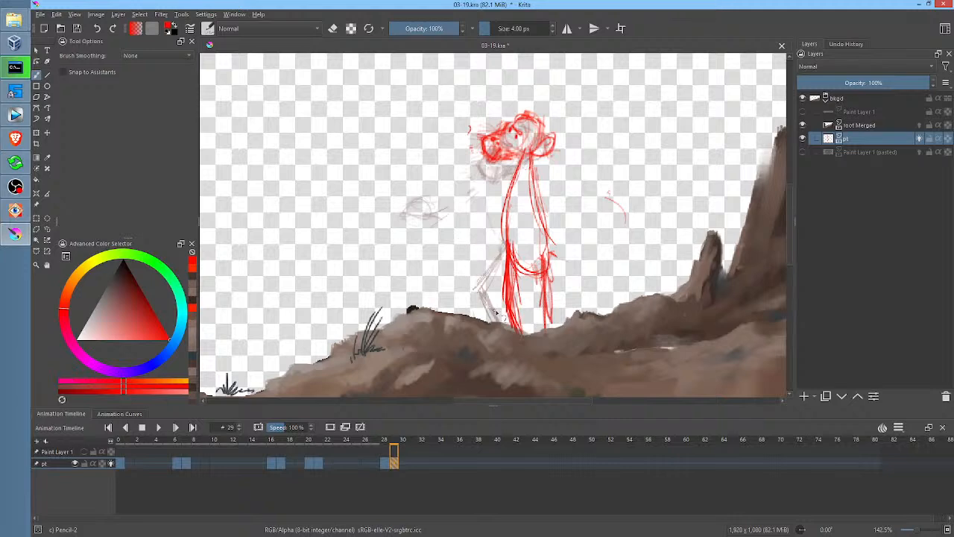
{"action": "left_click_drag", "start_coordinate": [543, 272], "coordinate": [546, 328]}
Step: Sketch both arms hanging down along the sides of the torso on frame 29
{"action": "mouse_move", "coordinate": [510, 179]}
{"action": "left_mouse_down"}
{"action": "mouse_move", "coordinate": [490, 242]}
{"action": "mouse_move", "coordinate": [516, 170]}
{"action": "mouse_move", "coordinate": [486, 262]}
{"action": "left_mouse_up"}
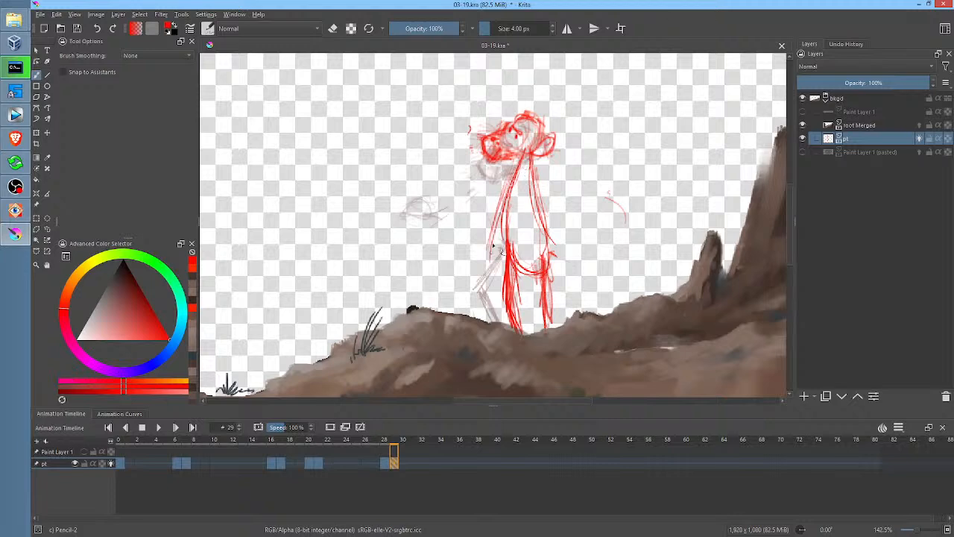
{"action": "left_click_drag", "start_coordinate": [502, 203], "coordinate": [478, 292]}
{"action": "left_click_drag", "start_coordinate": [548, 170], "coordinate": [565, 261]}
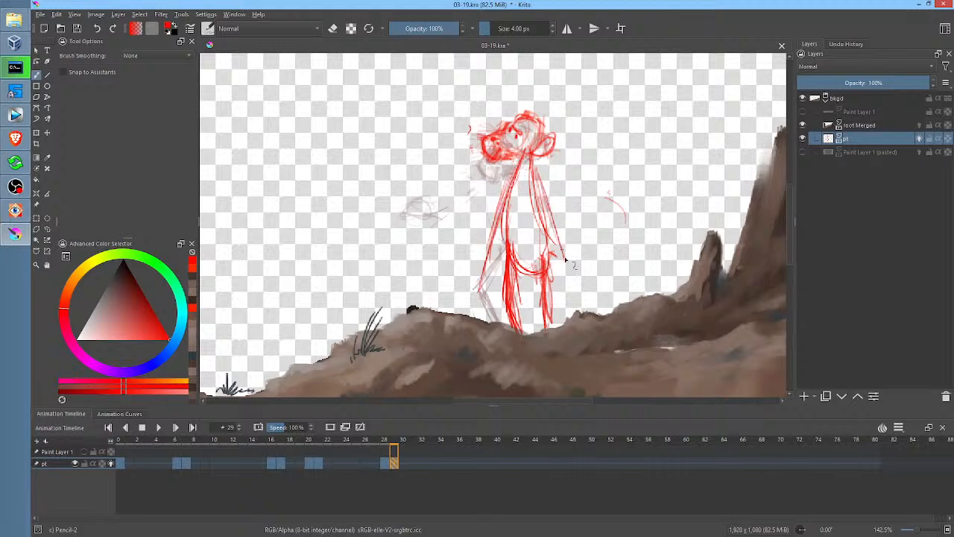
{"action": "left_click_drag", "start_coordinate": [552, 212], "coordinate": [572, 275]}
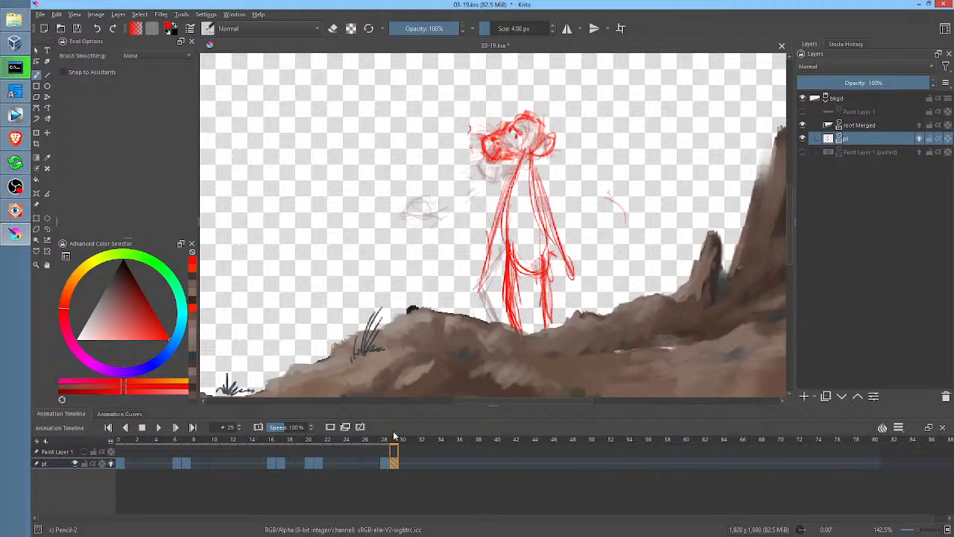
Step: On frame 28, draw the front forearm angled downward with a round hand and erase the old hand
{"action": "left_click", "coordinate": [385, 463]}
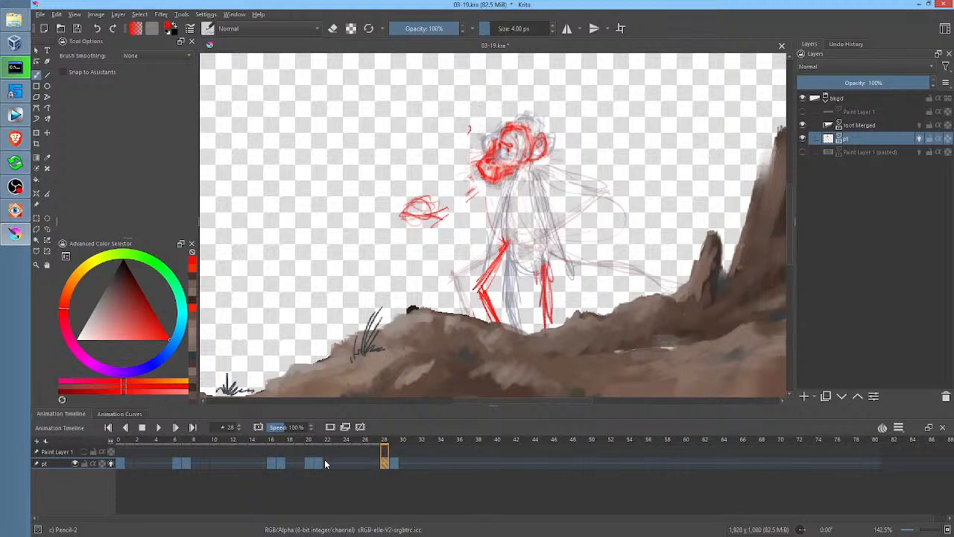
{"action": "left_click", "coordinate": [321, 463]}
{"action": "left_click", "coordinate": [388, 464]}
{"action": "mouse_move", "coordinate": [462, 214]}
{"action": "left_mouse_down"}
{"action": "mouse_move", "coordinate": [442, 248]}
{"action": "mouse_move", "coordinate": [481, 195]}
{"action": "mouse_move", "coordinate": [456, 222]}
{"action": "mouse_move", "coordinate": [468, 211]}
{"action": "left_mouse_up"}
{"action": "key", "text": "e"}
{"action": "mouse_move", "coordinate": [438, 181]}
{"action": "left_mouse_down"}
{"action": "mouse_move", "coordinate": [395, 232]}
{"action": "mouse_move", "coordinate": [445, 188]}
{"action": "left_mouse_up"}
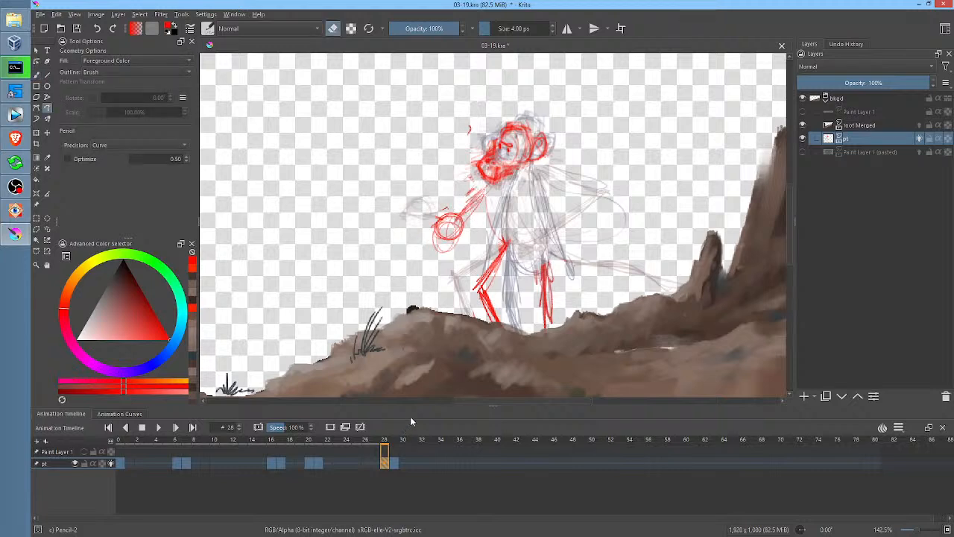
Step: On frame 29, erase the lower end of the front arm and draw an oval hand there
{"action": "key", "text": "period"}
{"action": "left_click_drag", "start_coordinate": [489, 266], "coordinate": [487, 254]}
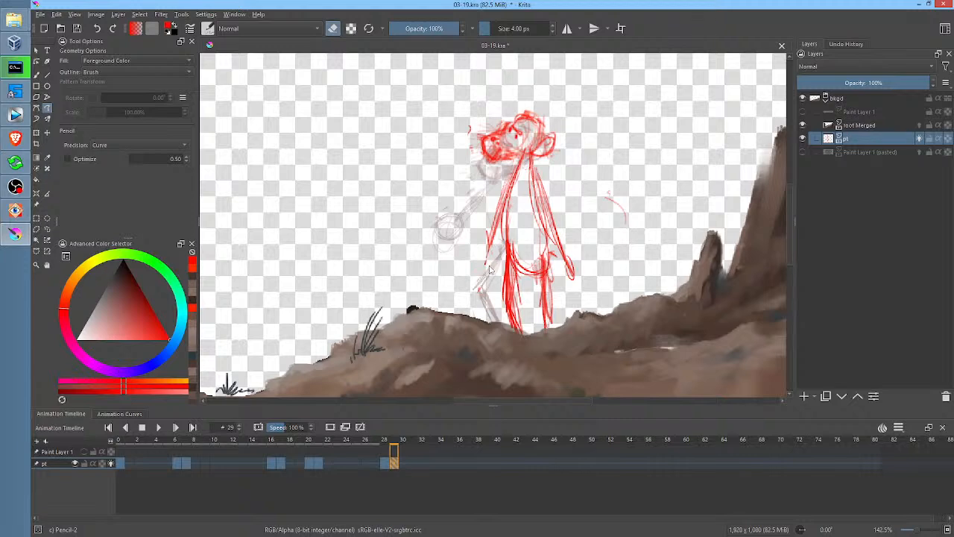
{"action": "key", "text": "e"}
{"action": "key", "text": "b"}
{"action": "mouse_move", "coordinate": [492, 272]}
{"action": "left_mouse_down"}
{"action": "mouse_move", "coordinate": [484, 257]}
{"action": "mouse_move", "coordinate": [499, 282]}
{"action": "mouse_move", "coordinate": [494, 265]}
{"action": "mouse_move", "coordinate": [486, 274]}
{"action": "left_mouse_up"}
Step: Compare with frame 21 and draw the back arm hanging down with its hand on frame 28
{"action": "left_click", "coordinate": [384, 465]}
{"action": "left_click", "coordinate": [319, 465]}
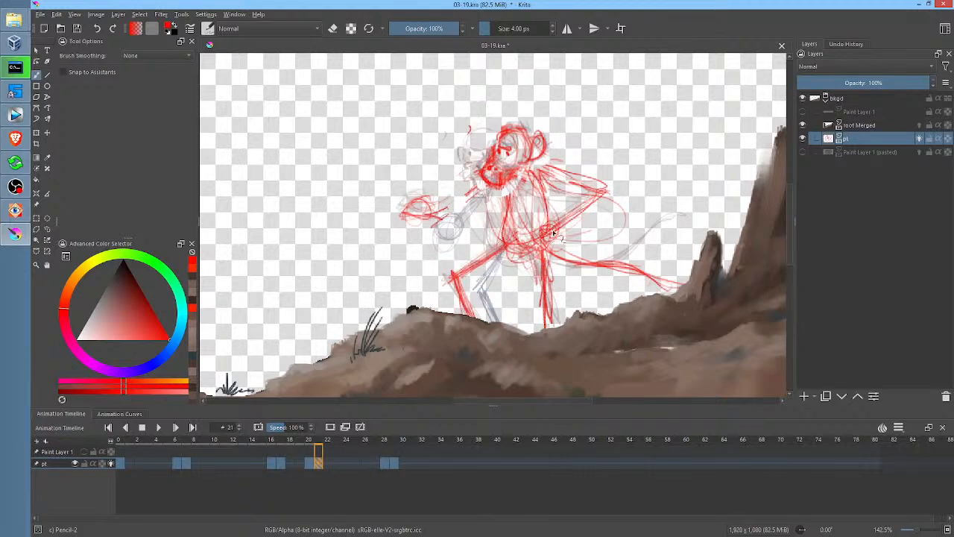
{"action": "key", "text": "period"}
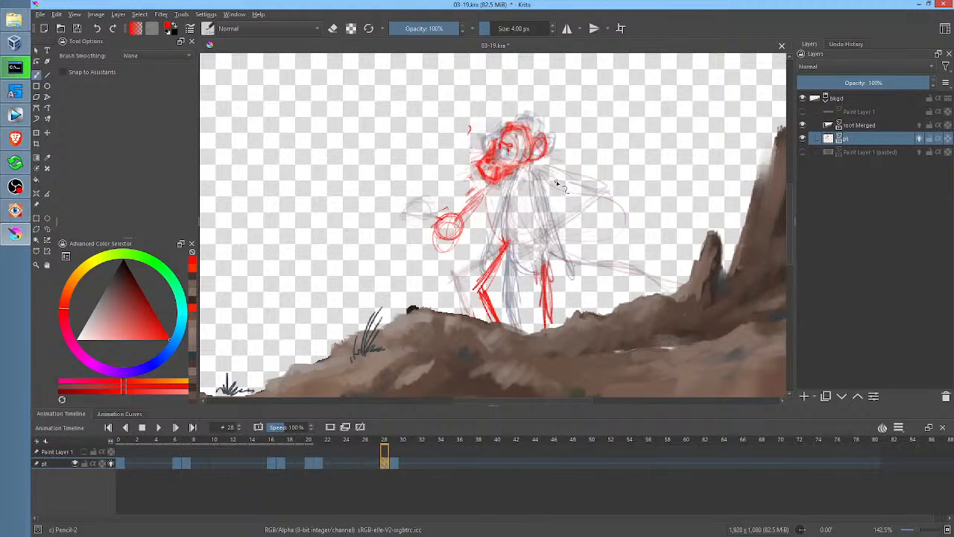
{"action": "mouse_move", "coordinate": [553, 179]}
{"action": "left_mouse_down"}
{"action": "mouse_move", "coordinate": [587, 223]}
{"action": "mouse_move", "coordinate": [590, 282]}
{"action": "left_mouse_up"}
Step: Draw a long tail on frame 29 that curves upward from the hip behind the monkey's back
{"action": "key", "text": "period"}
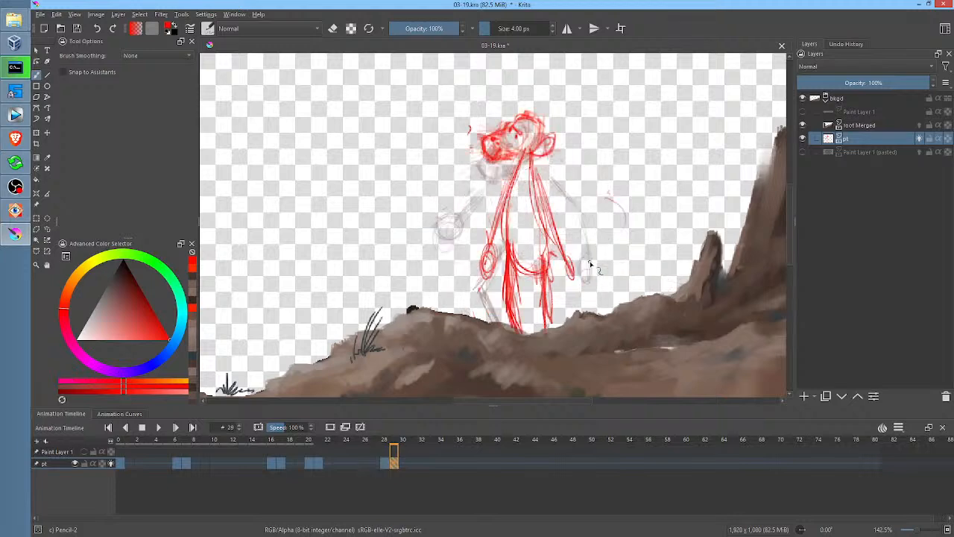
{"action": "key", "text": "comma"}
{"action": "key", "text": "period"}
{"action": "mouse_move", "coordinate": [574, 251]}
{"action": "left_mouse_down"}
{"action": "mouse_move", "coordinate": [609, 148]}
{"action": "mouse_move", "coordinate": [596, 116]}
{"action": "mouse_move", "coordinate": [605, 166]}
{"action": "left_mouse_up"}
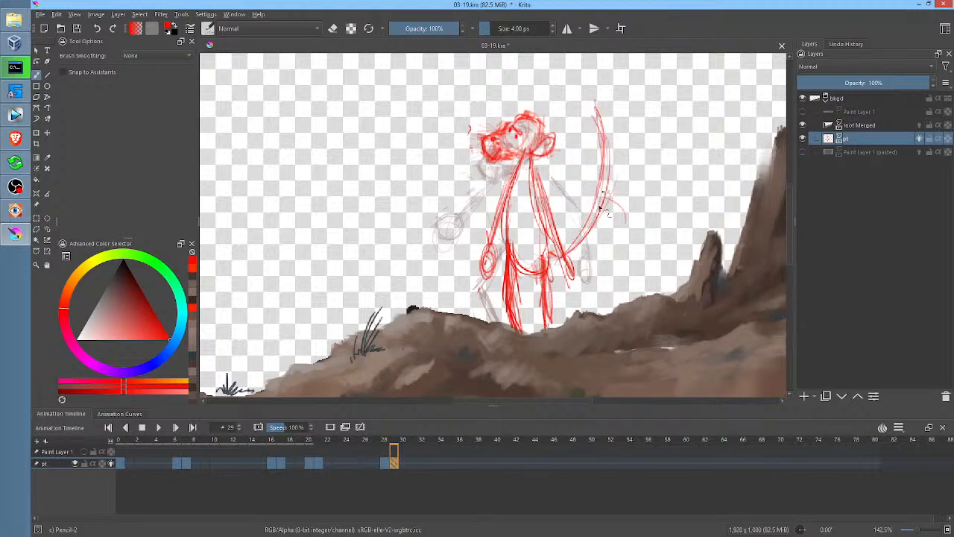
{"action": "key", "text": "comma"}
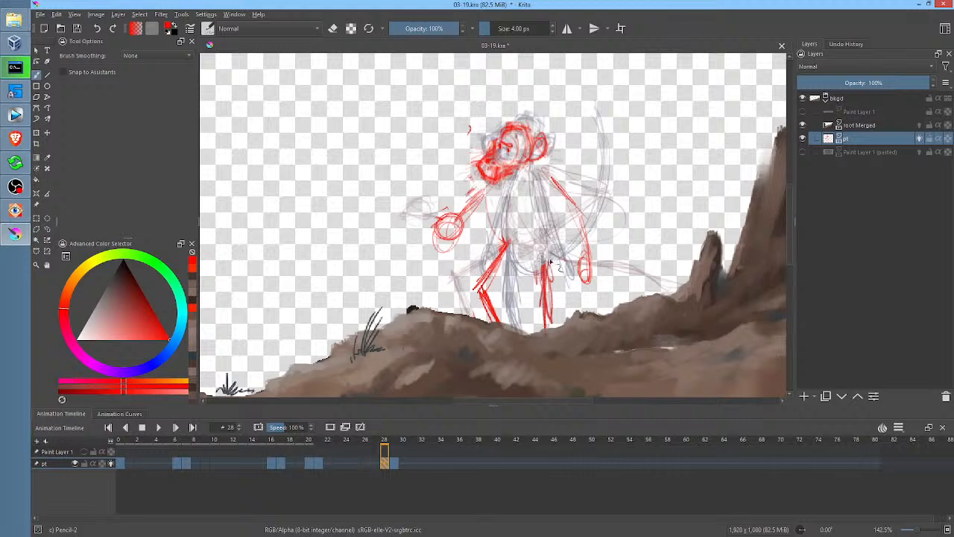
Step: On frame 28, draw the tail rising diagonally behind the monkey and compare it with frames 21 and 29
{"action": "mouse_move", "coordinate": [552, 261]}
{"action": "left_mouse_down"}
{"action": "mouse_move", "coordinate": [654, 185]}
{"action": "mouse_move", "coordinate": [565, 256]}
{"action": "mouse_move", "coordinate": [668, 158]}
{"action": "left_mouse_up"}
{"action": "left_click_drag", "start_coordinate": [600, 236], "coordinate": [671, 163]}
{"action": "key", "text": "comma"}
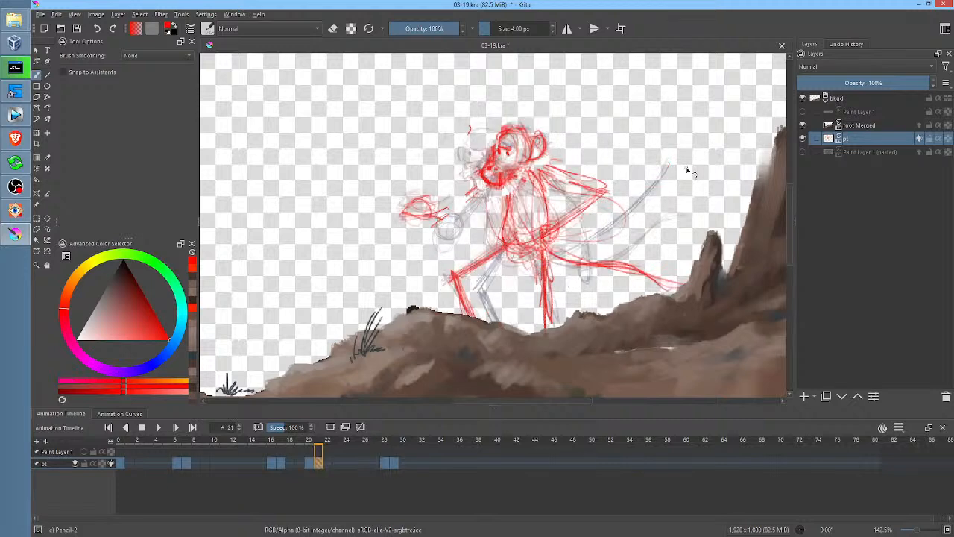
{"action": "key", "text": "period"}
{"action": "key", "text": "period"}
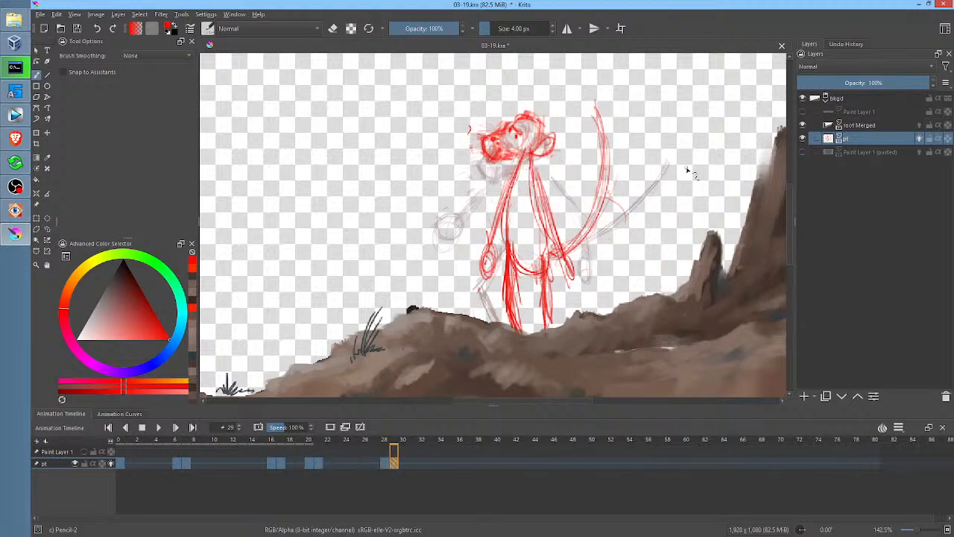
Step: Play the animation from frame 26, stop at frame 38, and draw the tail curving up farther behind the back on a keyframe there
{"action": "left_click", "coordinate": [366, 463]}
{"action": "key", "text": "space"}
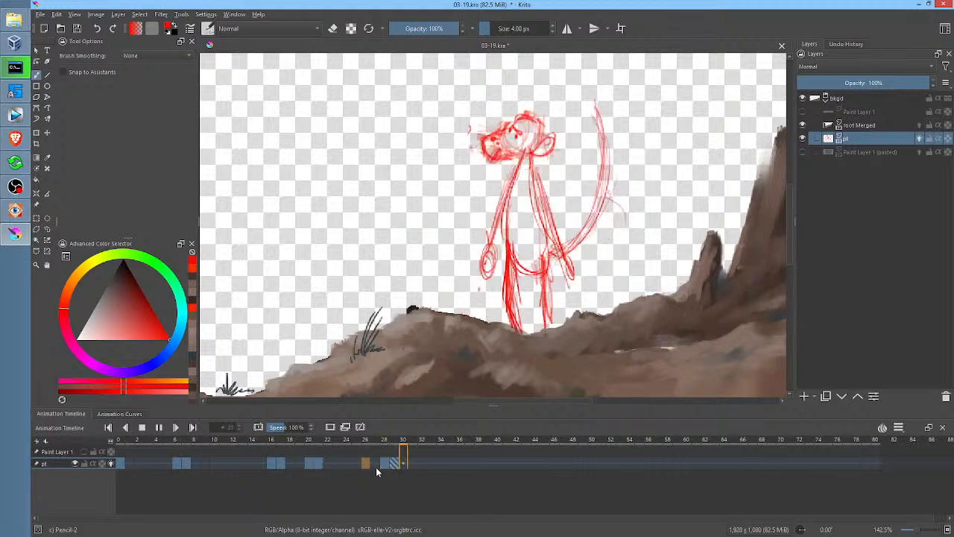
{"action": "key", "text": "space"}
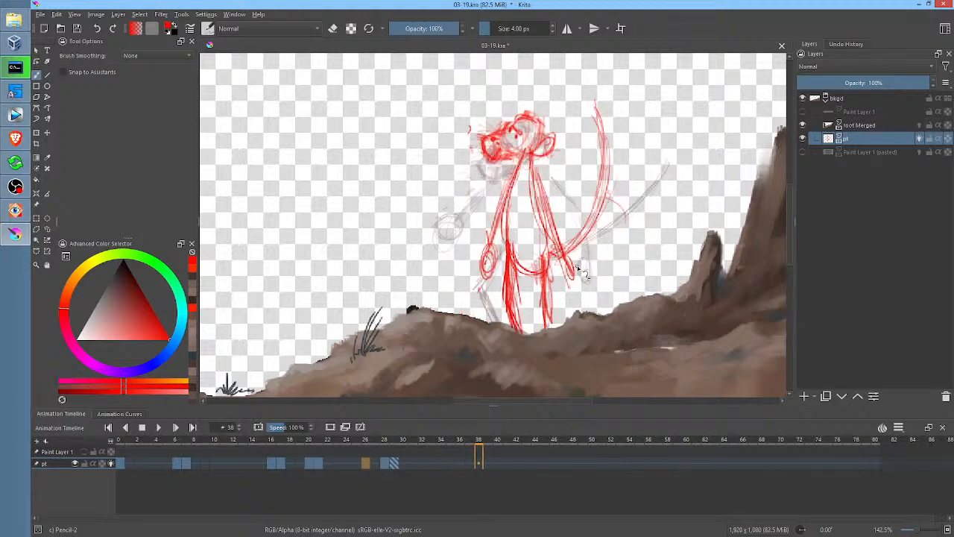
{"action": "left_click", "coordinate": [479, 463]}
{"action": "mouse_move", "coordinate": [585, 240]}
{"action": "left_mouse_down"}
{"action": "mouse_move", "coordinate": [632, 121]}
{"action": "mouse_move", "coordinate": [638, 140]}
{"action": "left_mouse_up"}
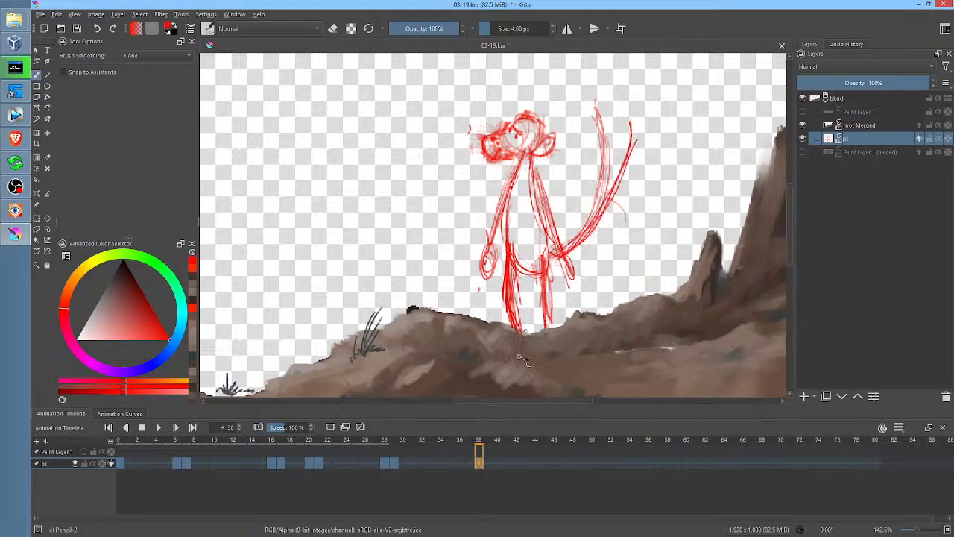
Step: Add keyframes at 39 and 40, drawing the tail dropping to the ground behind the legs and sweeping low in front of the monkey
{"action": "left_click", "coordinate": [488, 463]}
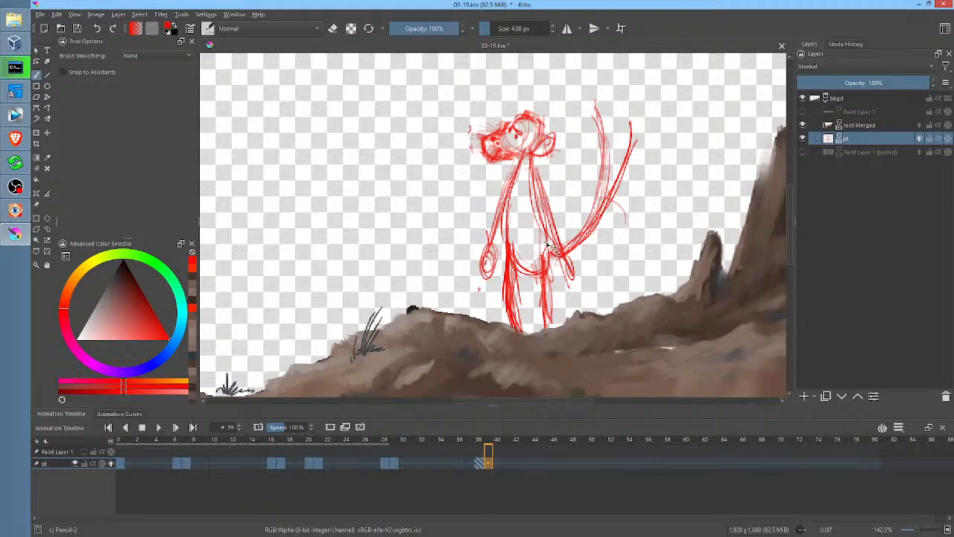
{"action": "left_click_drag", "start_coordinate": [548, 246], "coordinate": [600, 311]}
{"action": "left_click_drag", "start_coordinate": [556, 245], "coordinate": [604, 321]}
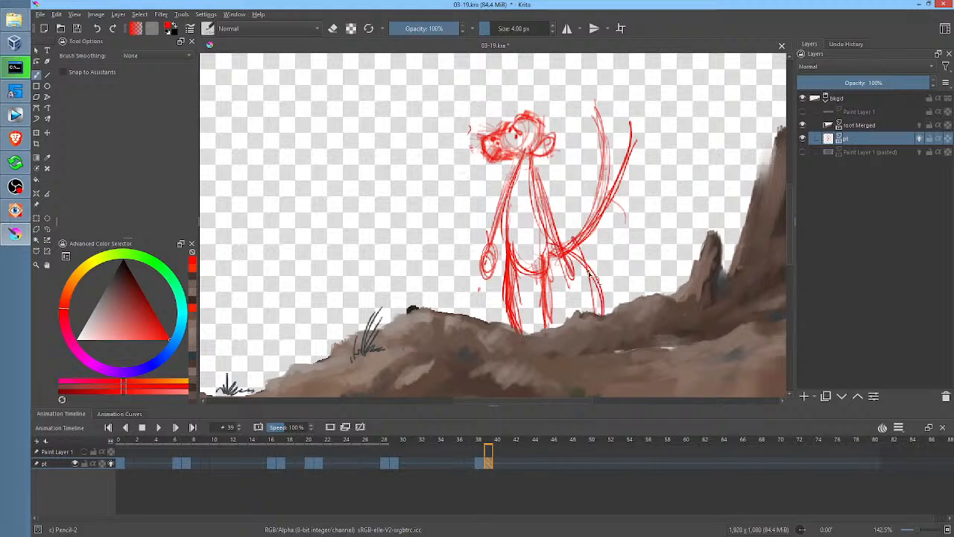
{"action": "left_click", "coordinate": [497, 463]}
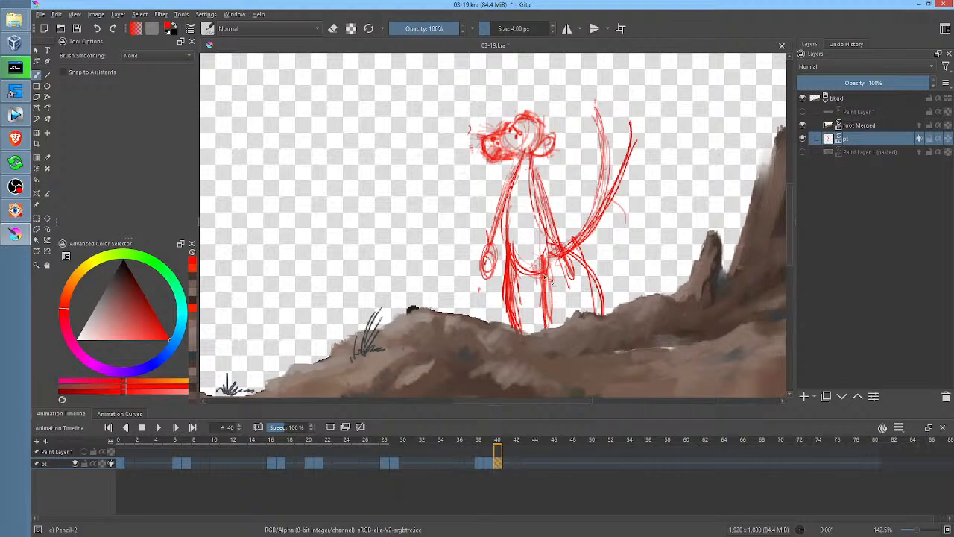
{"action": "mouse_move", "coordinate": [513, 272]}
{"action": "left_mouse_down"}
{"action": "mouse_move", "coordinate": [474, 284]}
{"action": "mouse_move", "coordinate": [430, 279]}
{"action": "mouse_move", "coordinate": [490, 279]}
{"action": "mouse_move", "coordinate": [418, 281]}
{"action": "mouse_move", "coordinate": [533, 253]}
{"action": "left_mouse_up"}
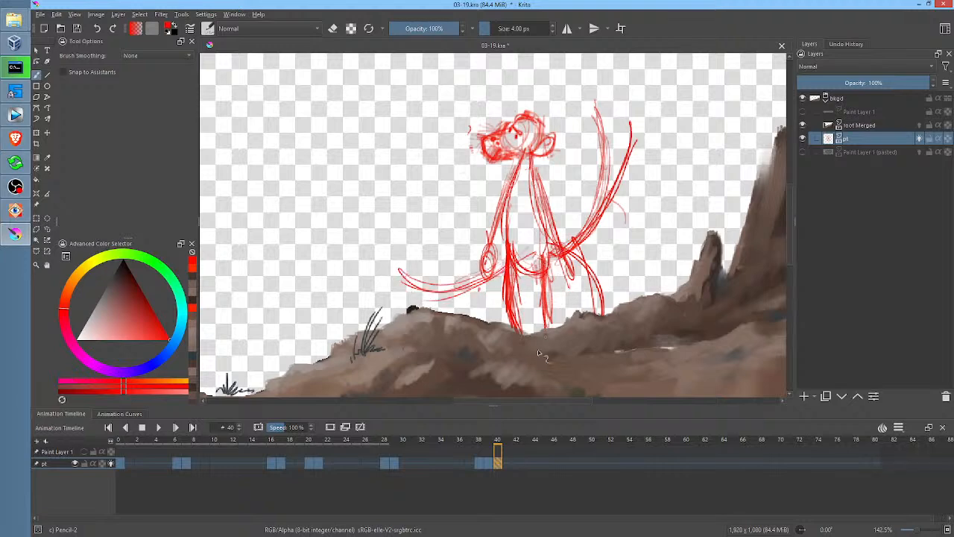
Step: Add a keyframe at frame 41 and draw the tail curving up in front of the monkey to above head height
{"action": "left_click", "coordinate": [508, 463]}
{"action": "left_click_drag", "start_coordinate": [485, 185], "coordinate": [468, 287]}
{"action": "left_click_drag", "start_coordinate": [464, 138], "coordinate": [481, 257]}
{"action": "mouse_move", "coordinate": [456, 213]}
{"action": "left_mouse_down"}
{"action": "mouse_move", "coordinate": [453, 104]}
{"action": "mouse_move", "coordinate": [458, 214]}
{"action": "left_mouse_up"}
{"action": "left_click_drag", "start_coordinate": [457, 135], "coordinate": [481, 261]}
{"action": "mouse_move", "coordinate": [455, 184]}
{"action": "left_mouse_down"}
{"action": "mouse_move", "coordinate": [498, 275]}
{"action": "mouse_move", "coordinate": [469, 128]}
{"action": "mouse_move", "coordinate": [465, 203]}
{"action": "left_mouse_up"}
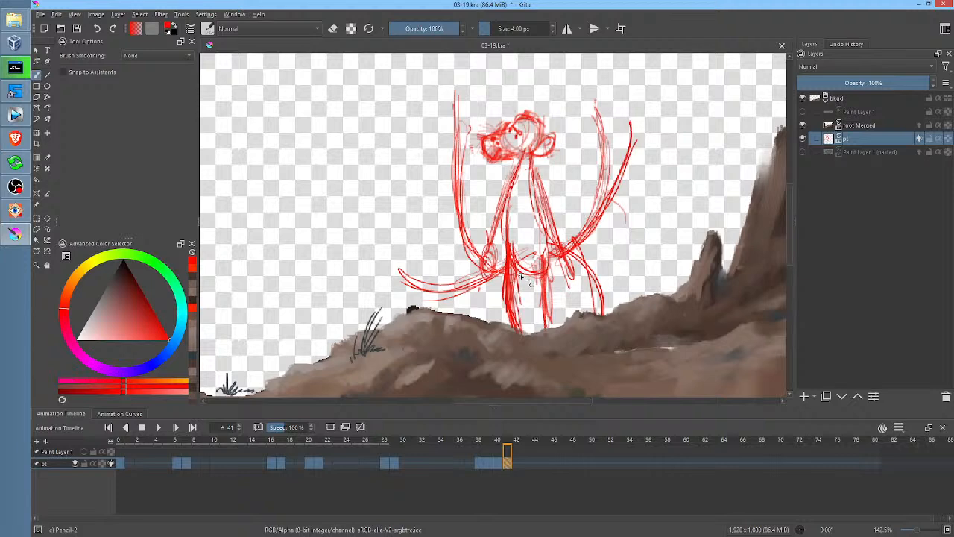
Step: On frame 41, erase the leftover tail curves behind the body and the low tail in front
{"action": "key", "text": "p"}
{"action": "key", "text": "e"}
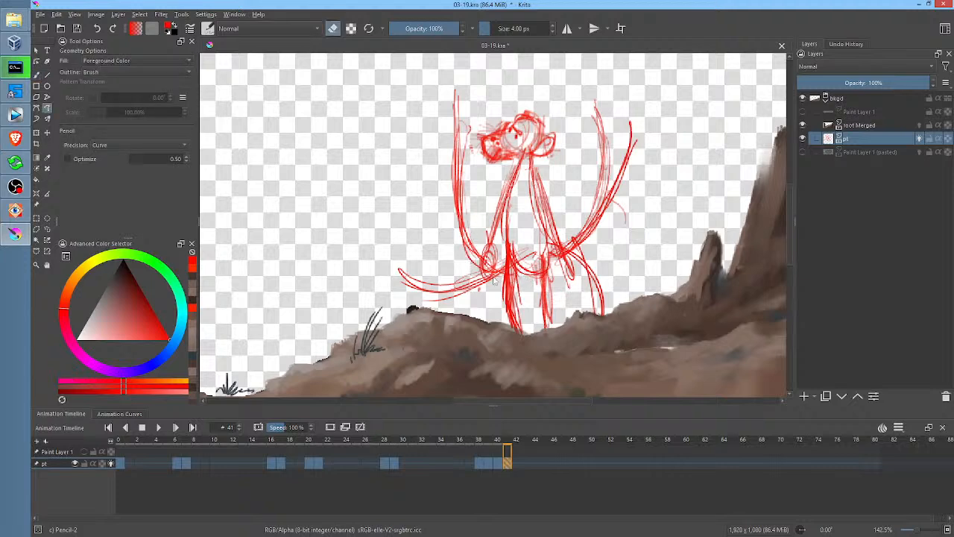
{"action": "left_click_drag", "start_coordinate": [492, 288], "coordinate": [400, 269]}
{"action": "mouse_move", "coordinate": [649, 114]}
{"action": "left_mouse_down"}
{"action": "mouse_move", "coordinate": [574, 134]}
{"action": "mouse_move", "coordinate": [572, 291]}
{"action": "mouse_move", "coordinate": [653, 258]}
{"action": "left_mouse_up"}
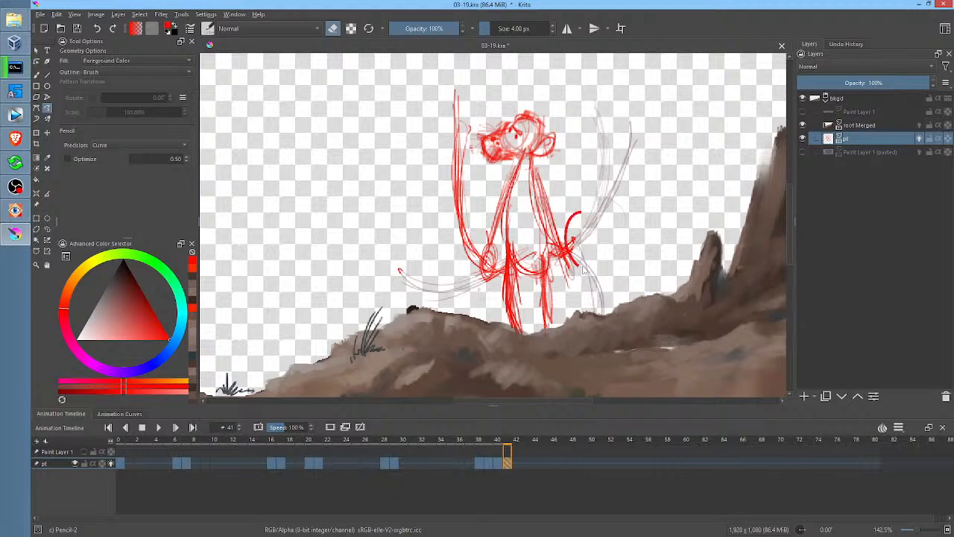
Step: Erase the leftover tail positions on frames 40, 39 and 38, keeping only each frame's own tail
{"action": "key", "text": "Left"}
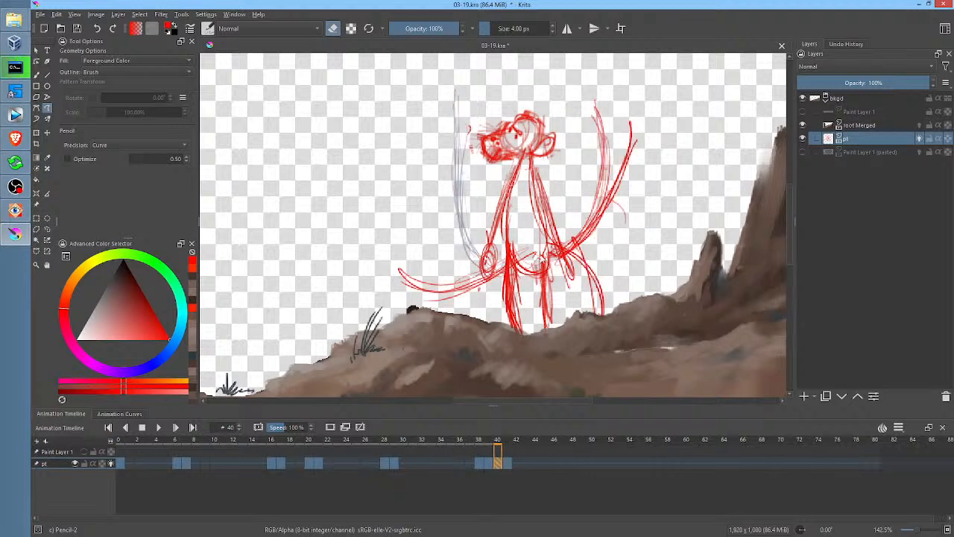
{"action": "mouse_move", "coordinate": [643, 97]}
{"action": "left_mouse_down"}
{"action": "mouse_move", "coordinate": [582, 132]}
{"action": "mouse_move", "coordinate": [565, 221]}
{"action": "mouse_move", "coordinate": [580, 276]}
{"action": "mouse_move", "coordinate": [633, 316]}
{"action": "left_mouse_up"}
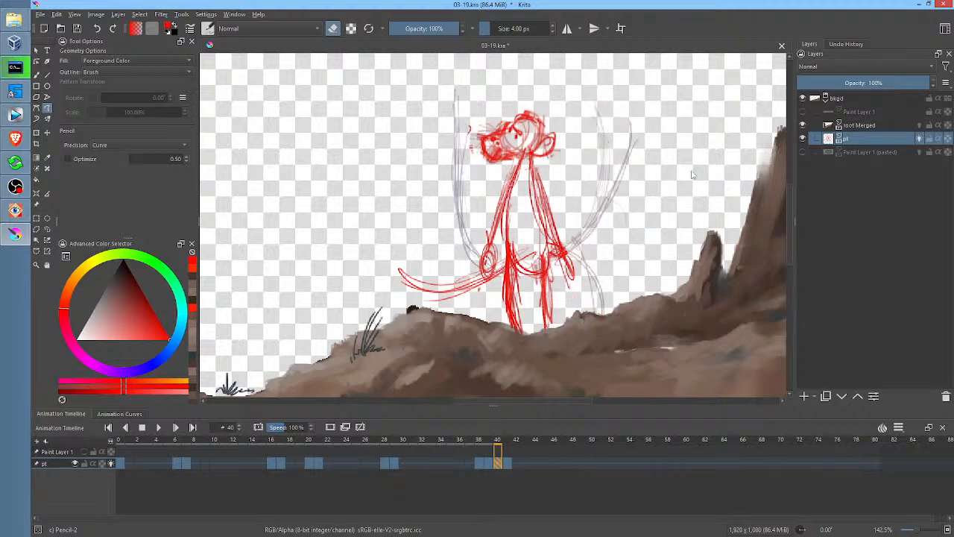
{"action": "key", "text": "Left"}
{"action": "mouse_move", "coordinate": [641, 128]}
{"action": "left_mouse_down"}
{"action": "mouse_move", "coordinate": [574, 149]}
{"action": "mouse_move", "coordinate": [600, 257]}
{"action": "left_mouse_up"}
{"action": "key", "text": "Left"}
{"action": "mouse_move", "coordinate": [609, 88]}
{"action": "left_mouse_down"}
{"action": "mouse_move", "coordinate": [569, 240]}
{"action": "mouse_move", "coordinate": [619, 149]}
{"action": "mouse_move", "coordinate": [606, 99]}
{"action": "left_mouse_up"}
Step: Play back the tail swing from frame 29 and repeatedly from around frames 35 and 36 to judge its timing
{"action": "key", "text": "comma"}
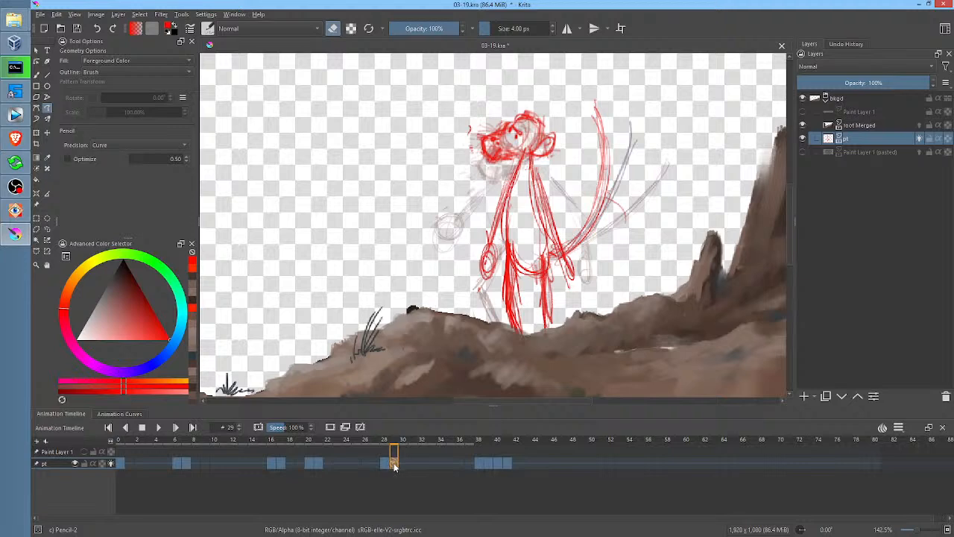
{"action": "key", "text": "space"}
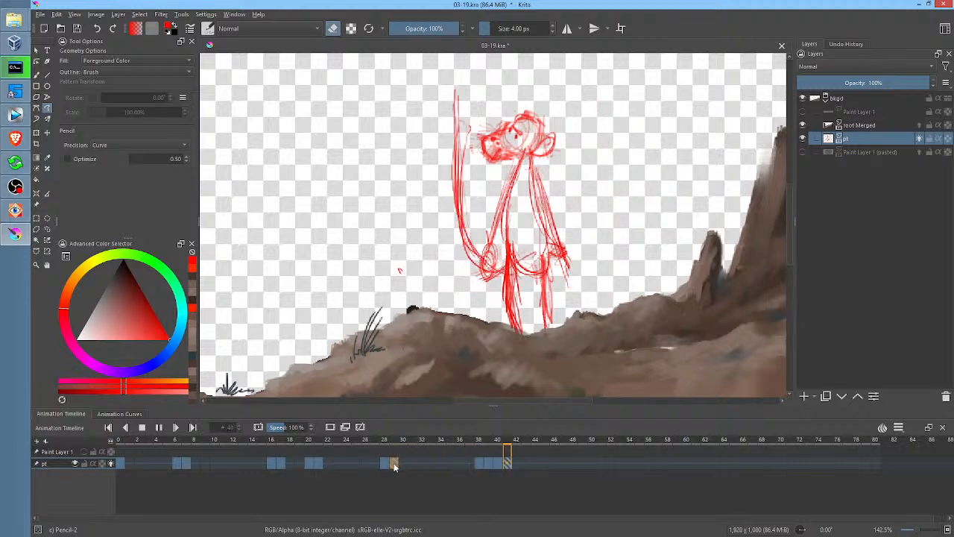
{"action": "key", "text": "space"}
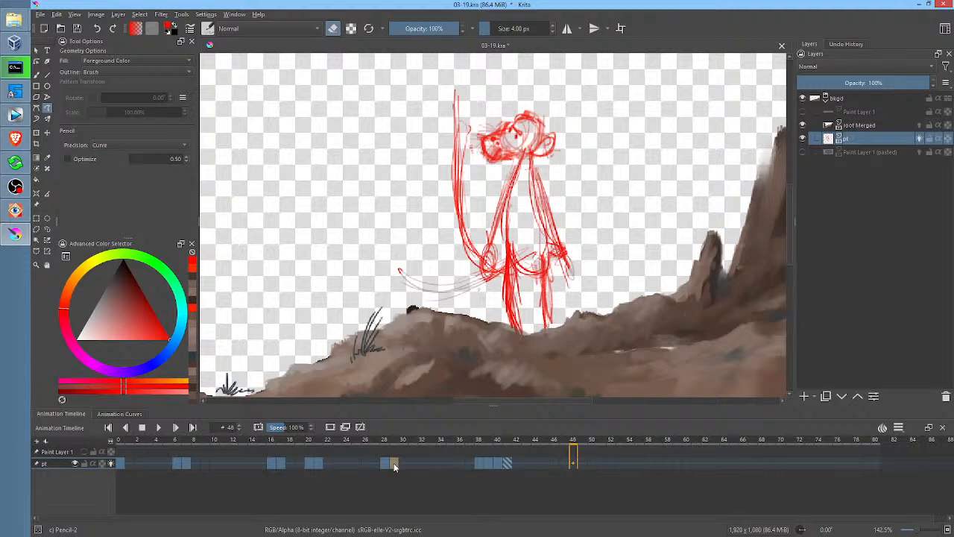
{"action": "left_click", "coordinate": [459, 465]}
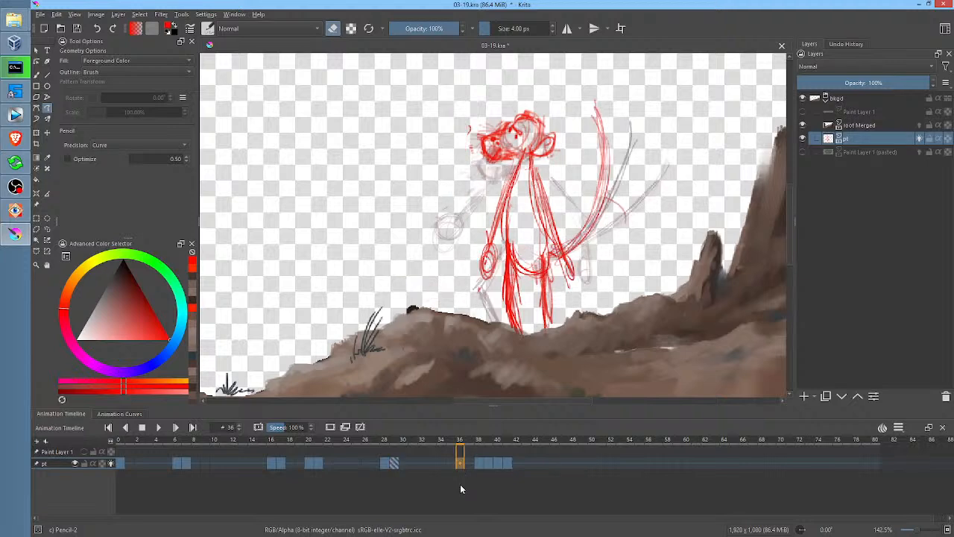
{"action": "key", "text": "space"}
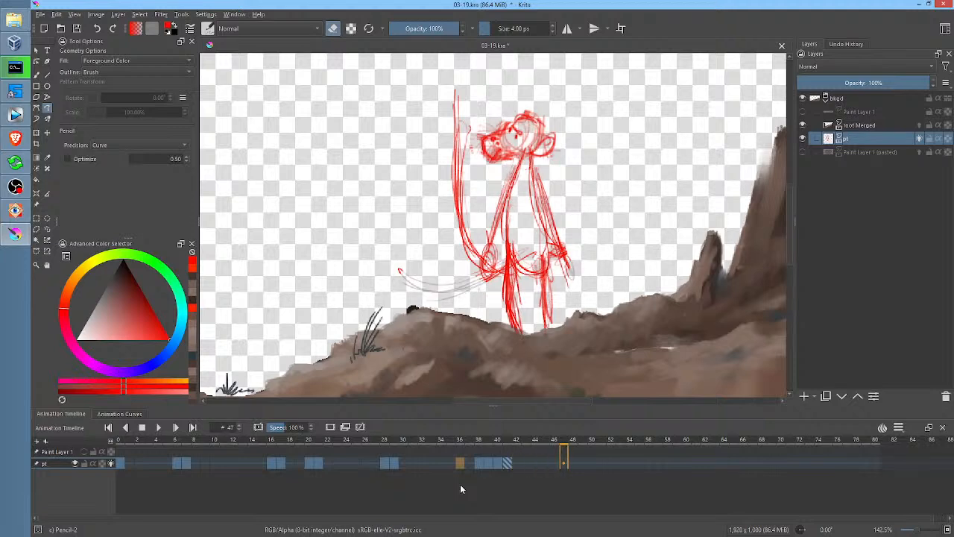
{"action": "left_click", "coordinate": [454, 463]}
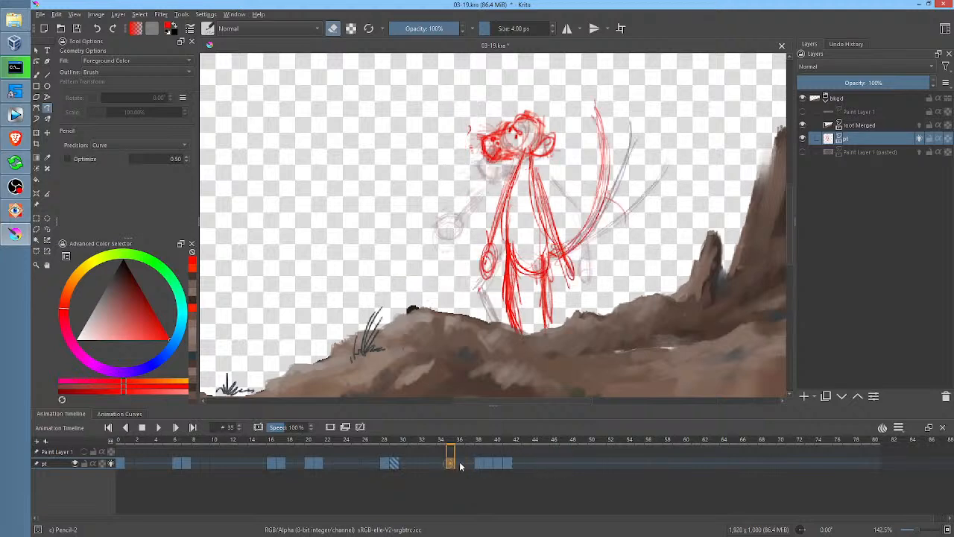
{"action": "key", "text": "space"}
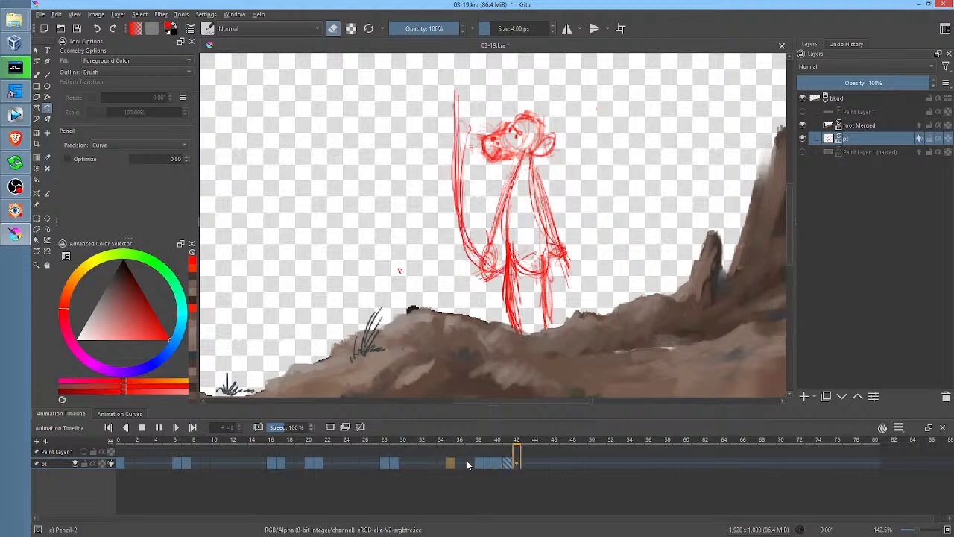
{"action": "left_click", "coordinate": [461, 464]}
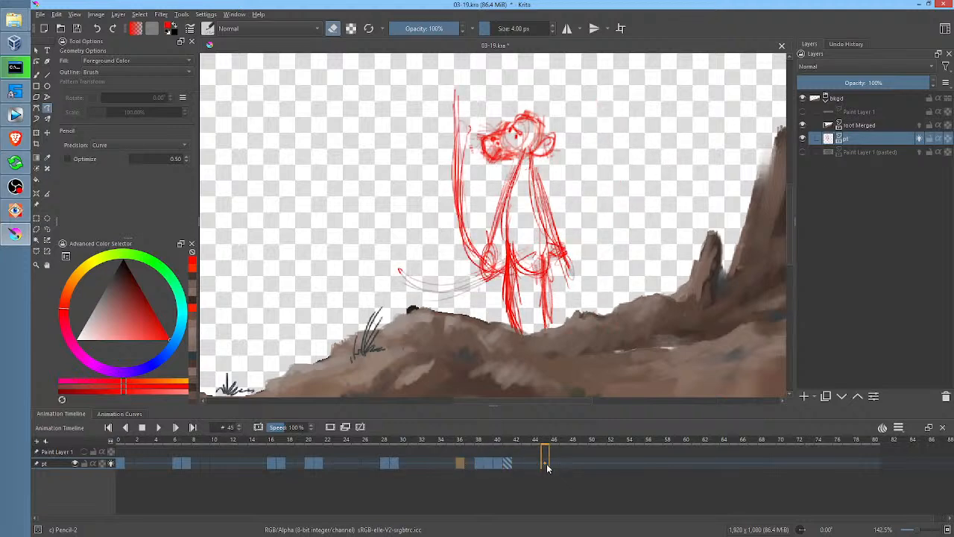
Step: Add a keyframe at frame 45 and draw the front hand gripping the raised tail at chest height
{"action": "key", "text": "Delete"}
{"action": "key", "text": "b"}
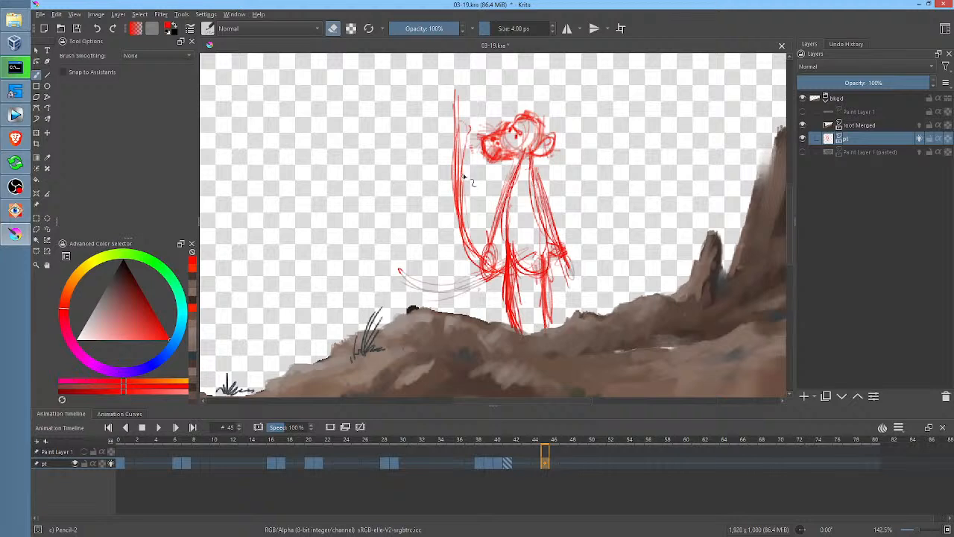
{"action": "mouse_move", "coordinate": [463, 177]}
{"action": "left_mouse_down"}
{"action": "mouse_move", "coordinate": [447, 189]}
{"action": "mouse_move", "coordinate": [453, 167]}
{"action": "mouse_move", "coordinate": [471, 189]}
{"action": "mouse_move", "coordinate": [471, 166]}
{"action": "mouse_move", "coordinate": [468, 182]}
{"action": "left_mouse_up"}
{"action": "left_click", "coordinate": [335, 27]}
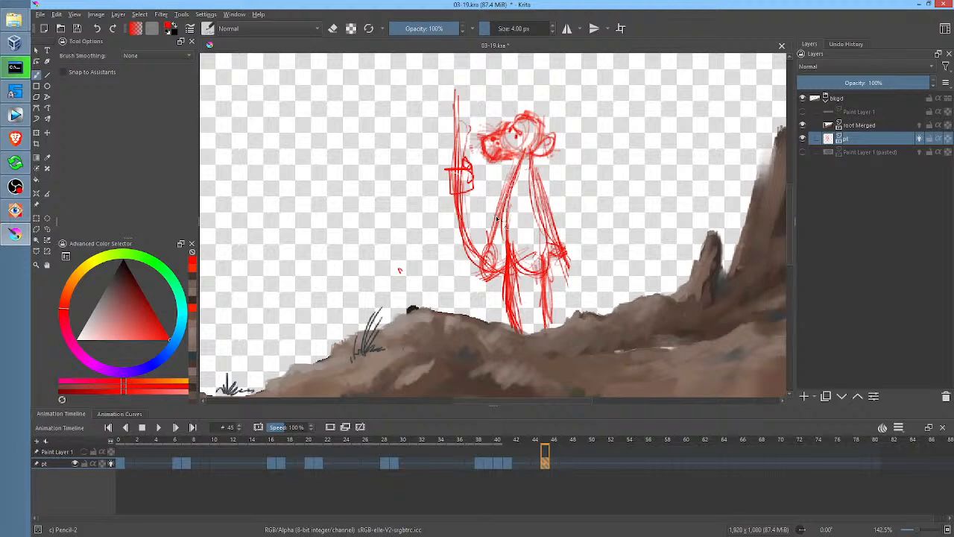
Step: On frame 45, erase the old hanging front arm and its hand
{"action": "key", "text": "e"}
{"action": "mouse_move", "coordinate": [504, 192]}
{"action": "left_mouse_down"}
{"action": "mouse_move", "coordinate": [483, 240]}
{"action": "mouse_move", "coordinate": [512, 186]}
{"action": "left_mouse_up"}
{"action": "key", "text": "b"}
{"action": "key", "text": "e"}
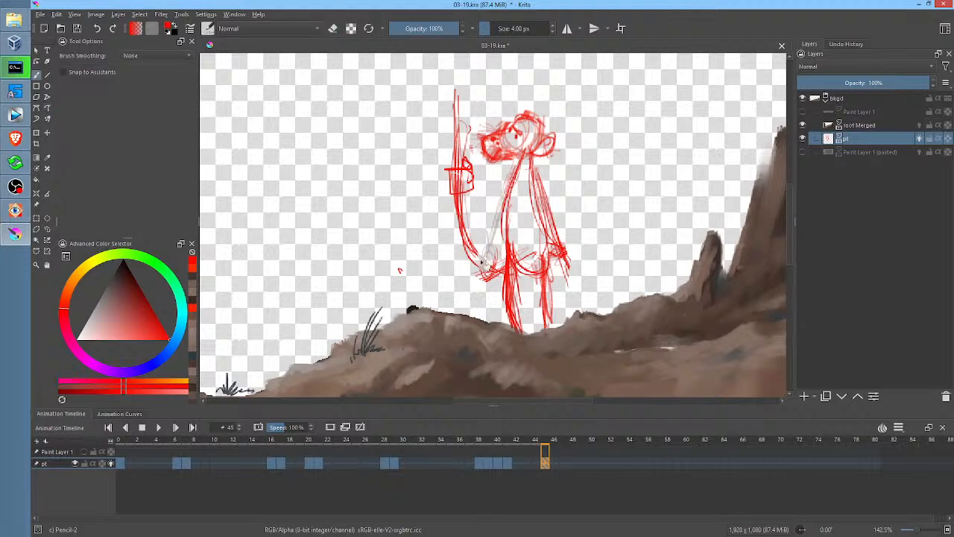
Step: On frame 45, draw the front arm bent at the elbow up to the gripping hand and reinforce the tail's base and tip
{"action": "left_click_drag", "start_coordinate": [486, 246], "coordinate": [510, 266]}
{"action": "mouse_move", "coordinate": [464, 193]}
{"action": "left_mouse_down"}
{"action": "mouse_move", "coordinate": [486, 236]}
{"action": "mouse_move", "coordinate": [519, 169]}
{"action": "left_mouse_up"}
{"action": "left_click_drag", "start_coordinate": [479, 228], "coordinate": [459, 188]}
{"action": "left_click_drag", "start_coordinate": [480, 222], "coordinate": [522, 175]}
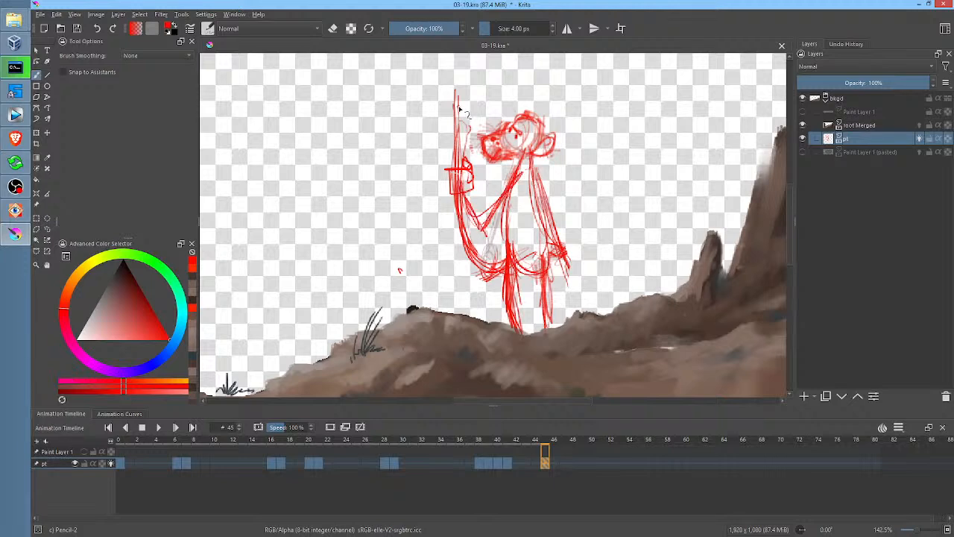
{"action": "left_click_drag", "start_coordinate": [461, 91], "coordinate": [459, 161]}
Step: Add a keyframe at frame 44, draw the front arm angled forward with a round hand, and erase the old hanging arm
{"action": "left_click_drag", "start_coordinate": [460, 462], "coordinate": [552, 465]}
{"action": "left_click", "coordinate": [548, 468]}
{"action": "left_click", "coordinate": [537, 465]}
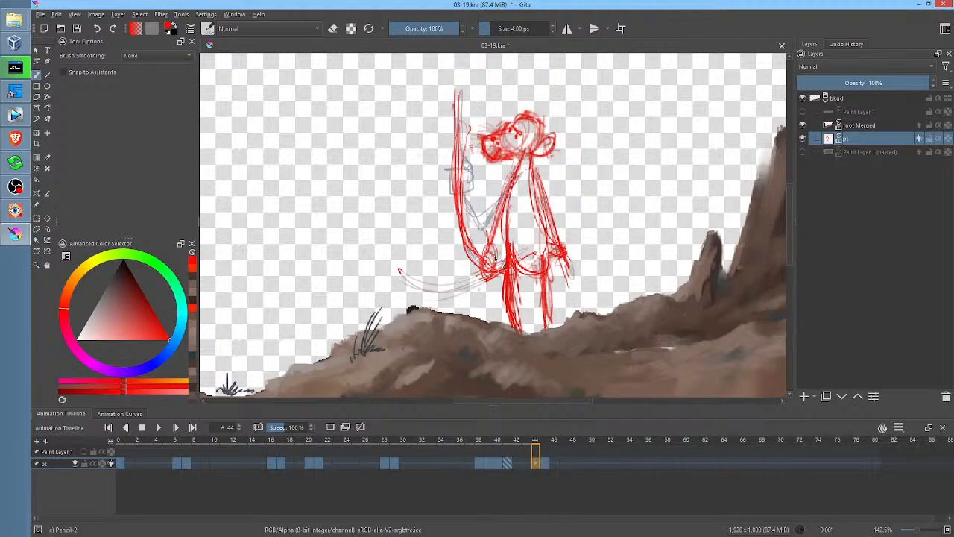
{"action": "mouse_move", "coordinate": [458, 253]}
{"action": "left_mouse_down"}
{"action": "mouse_move", "coordinate": [449, 240]}
{"action": "mouse_move", "coordinate": [464, 255]}
{"action": "mouse_move", "coordinate": [455, 243]}
{"action": "mouse_move", "coordinate": [462, 239]}
{"action": "left_mouse_up"}
{"action": "left_click_drag", "start_coordinate": [513, 175], "coordinate": [465, 240]}
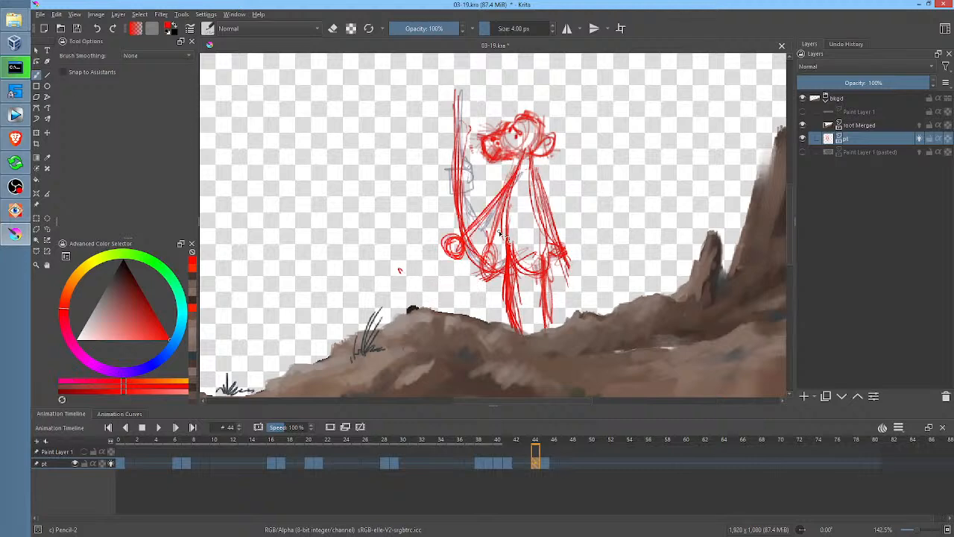
{"action": "key", "text": "e"}
{"action": "mouse_move", "coordinate": [501, 212]}
{"action": "left_mouse_down"}
{"action": "mouse_move", "coordinate": [491, 259]}
{"action": "mouse_move", "coordinate": [503, 212]}
{"action": "left_mouse_up"}
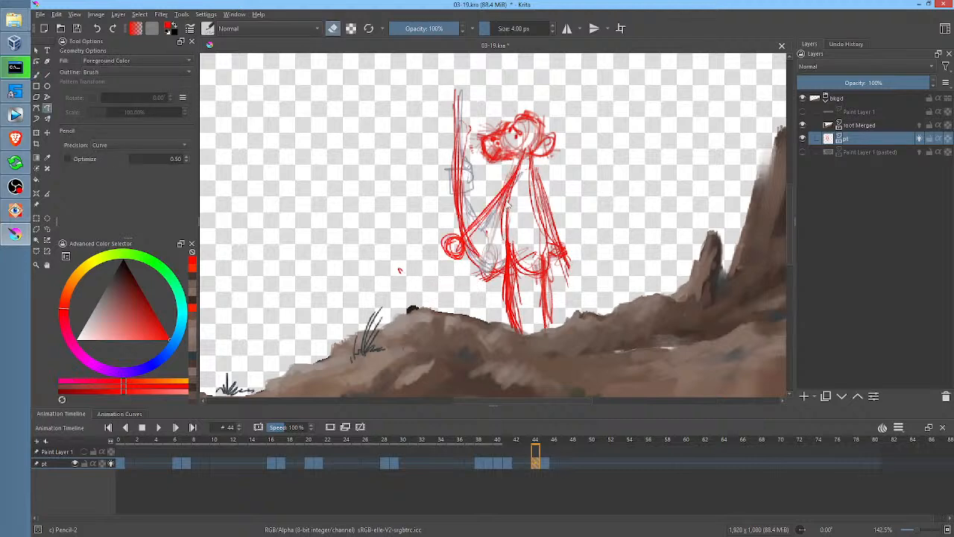
Step: Play back the tail swing and grab from frames 37 and 36 to check the timing
{"action": "left_click", "coordinate": [469, 465]}
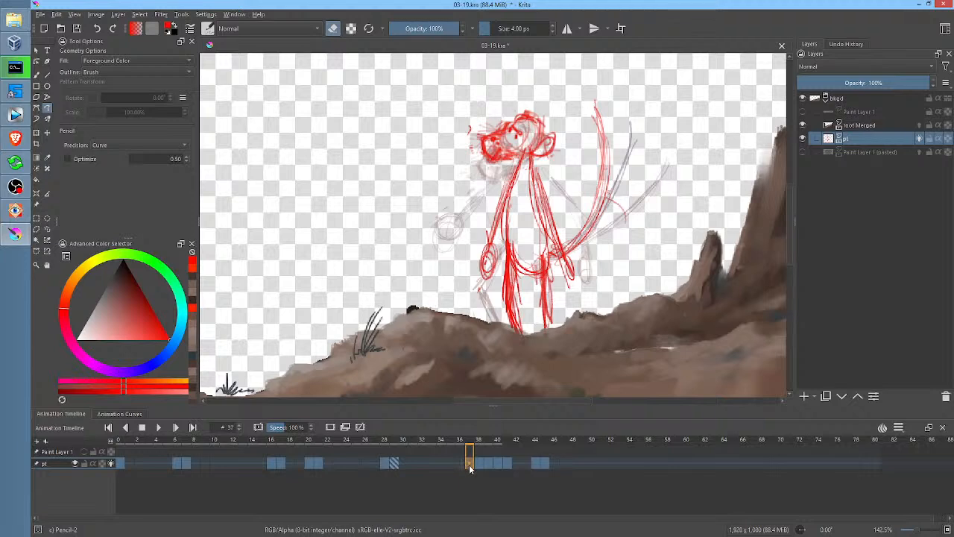
{"action": "key", "text": "space"}
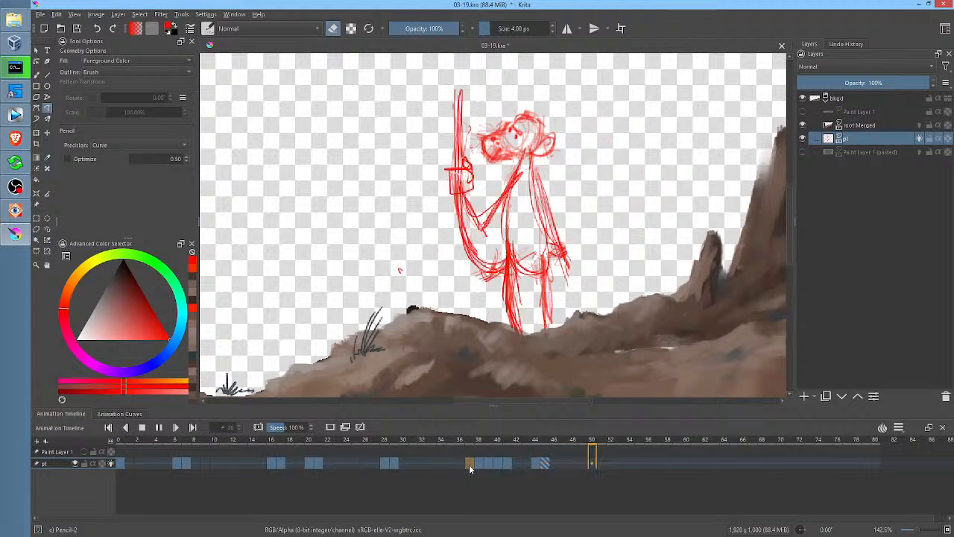
{"action": "key", "text": "space"}
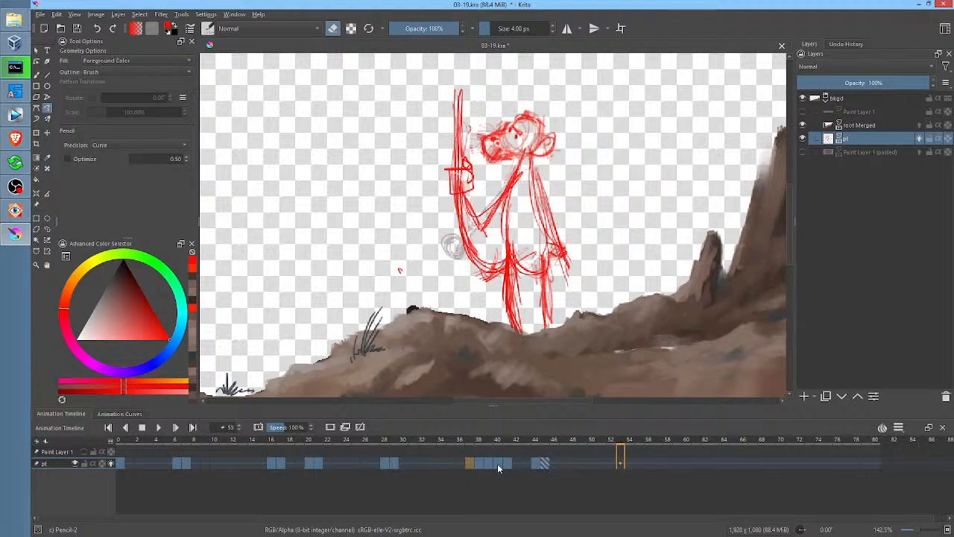
{"action": "left_click_drag", "start_coordinate": [470, 464], "coordinate": [462, 462]}
{"action": "key", "text": "space"}
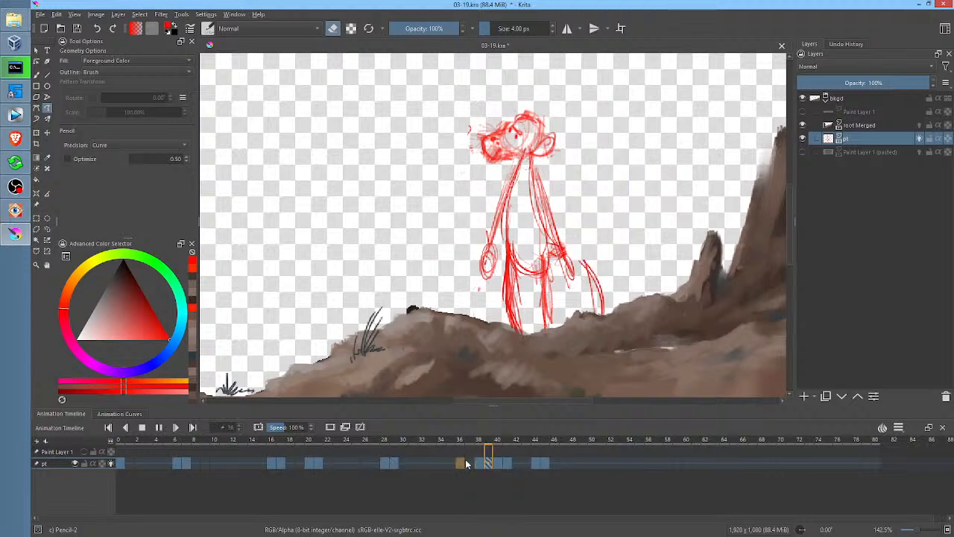
{"action": "key", "text": "space"}
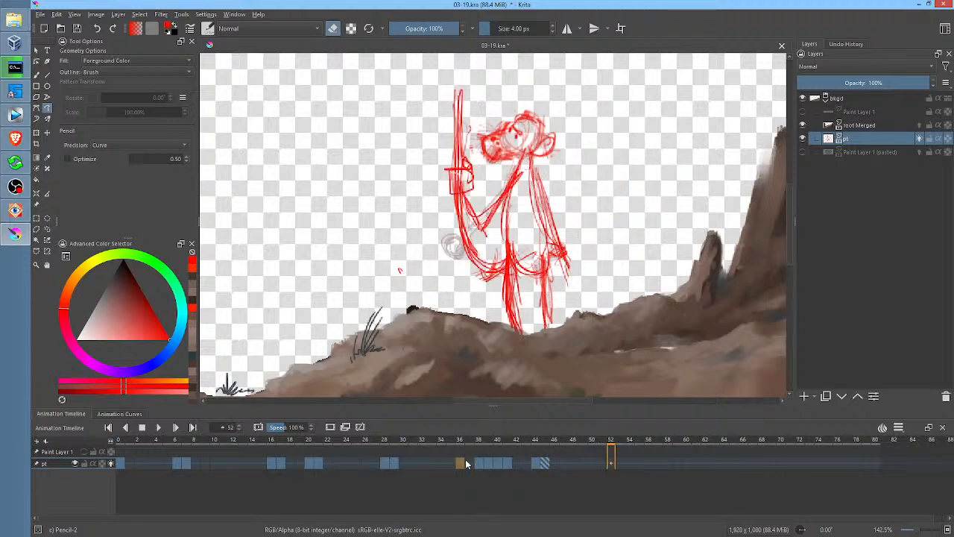
Step: Add a keyframe at frame 52 and draw the rear arm bent at the elbow with its hand raised above the head
{"action": "left_click", "coordinate": [611, 462]}
{"action": "key", "text": "b"}
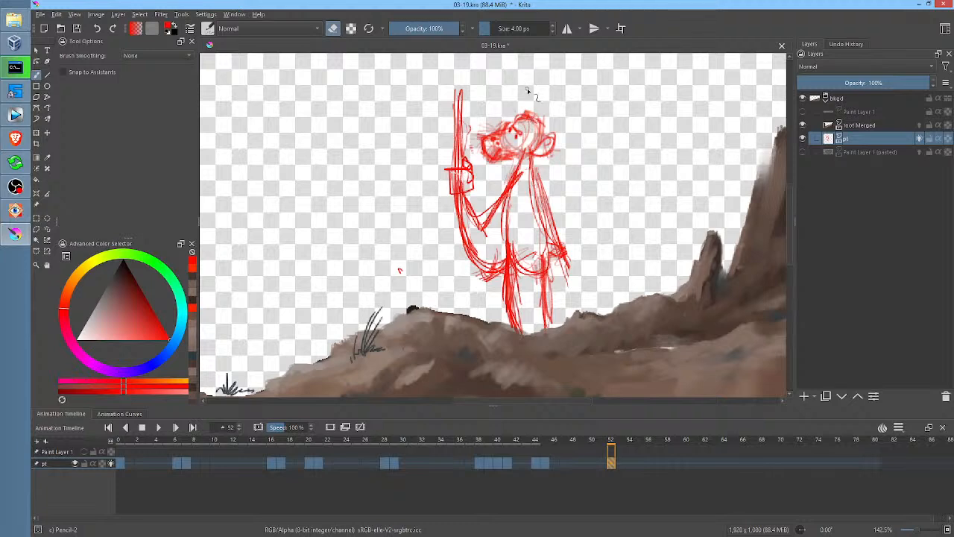
{"action": "left_click", "coordinate": [333, 29]}
{"action": "mouse_move", "coordinate": [520, 110]}
{"action": "left_mouse_down"}
{"action": "mouse_move", "coordinate": [527, 88]}
{"action": "mouse_move", "coordinate": [528, 104]}
{"action": "mouse_move", "coordinate": [532, 65]}
{"action": "mouse_move", "coordinate": [547, 108]}
{"action": "left_mouse_up"}
{"action": "mouse_move", "coordinate": [535, 74]}
{"action": "left_mouse_down"}
{"action": "mouse_move", "coordinate": [540, 119]}
{"action": "mouse_move", "coordinate": [514, 92]}
{"action": "left_mouse_up"}
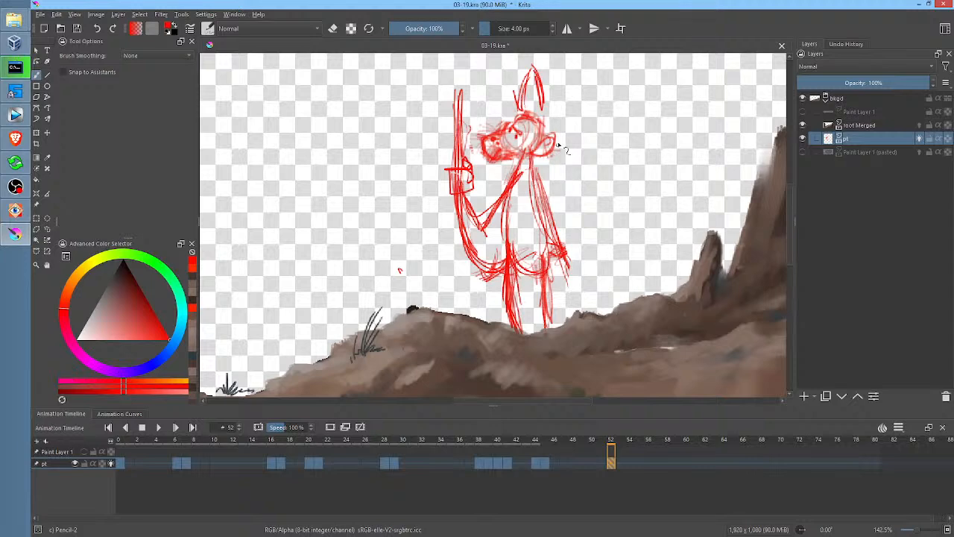
{"action": "mouse_move", "coordinate": [522, 111]}
{"action": "left_mouse_down"}
{"action": "mouse_move", "coordinate": [531, 66]}
{"action": "mouse_move", "coordinate": [539, 111]}
{"action": "mouse_move", "coordinate": [572, 179]}
{"action": "mouse_move", "coordinate": [560, 158]}
{"action": "mouse_move", "coordinate": [555, 192]}
{"action": "mouse_move", "coordinate": [578, 205]}
{"action": "left_mouse_up"}
{"action": "left_click_drag", "start_coordinate": [535, 175], "coordinate": [568, 202]}
{"action": "left_click_drag", "start_coordinate": [543, 119], "coordinate": [572, 203]}
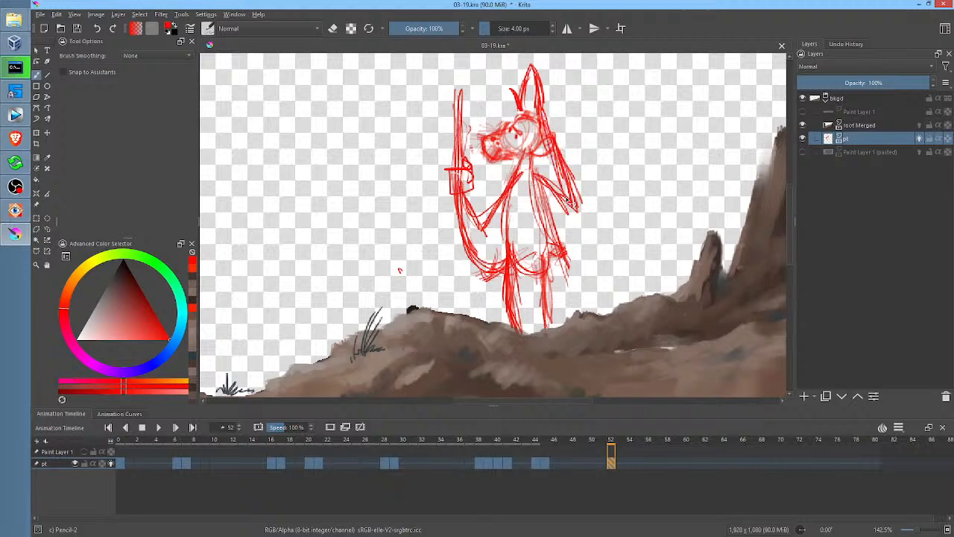
Step: Add a keyframe at frame 51, draw the rear arm angled outward behind the body with a round hand, and erase the old hanging arm
{"action": "left_click", "coordinate": [600, 462]}
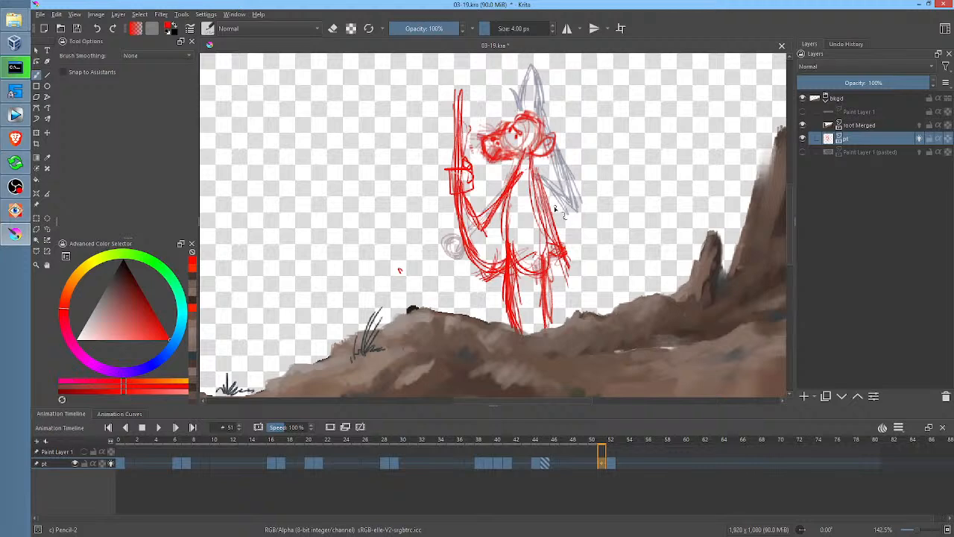
{"action": "left_click_drag", "start_coordinate": [536, 170], "coordinate": [597, 266]}
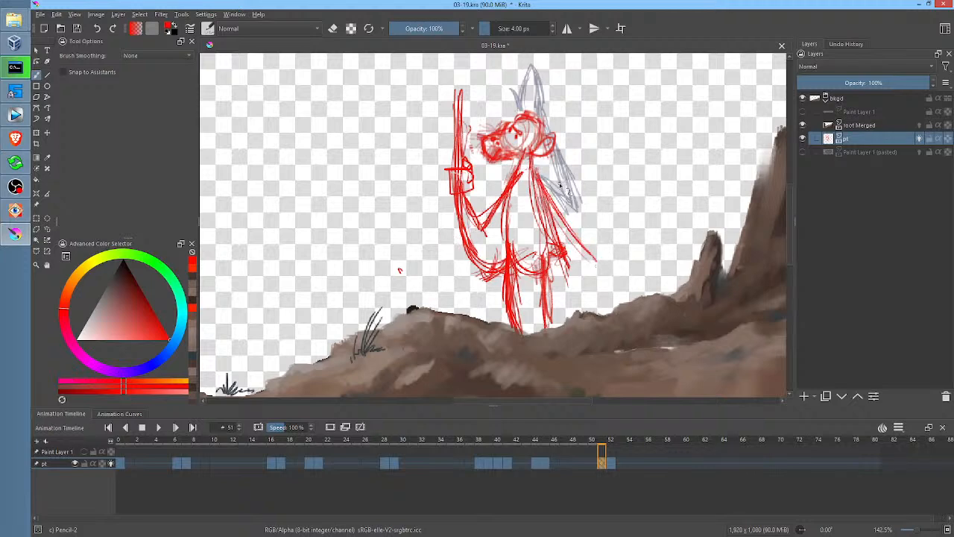
{"action": "mouse_move", "coordinate": [532, 175]}
{"action": "left_mouse_down"}
{"action": "mouse_move", "coordinate": [572, 264]}
{"action": "mouse_move", "coordinate": [566, 257]}
{"action": "mouse_move", "coordinate": [564, 275]}
{"action": "mouse_move", "coordinate": [549, 230]}
{"action": "mouse_move", "coordinate": [568, 264]}
{"action": "mouse_move", "coordinate": [573, 227]}
{"action": "left_mouse_up"}
{"action": "key", "text": "p"}
{"action": "key", "text": "e"}
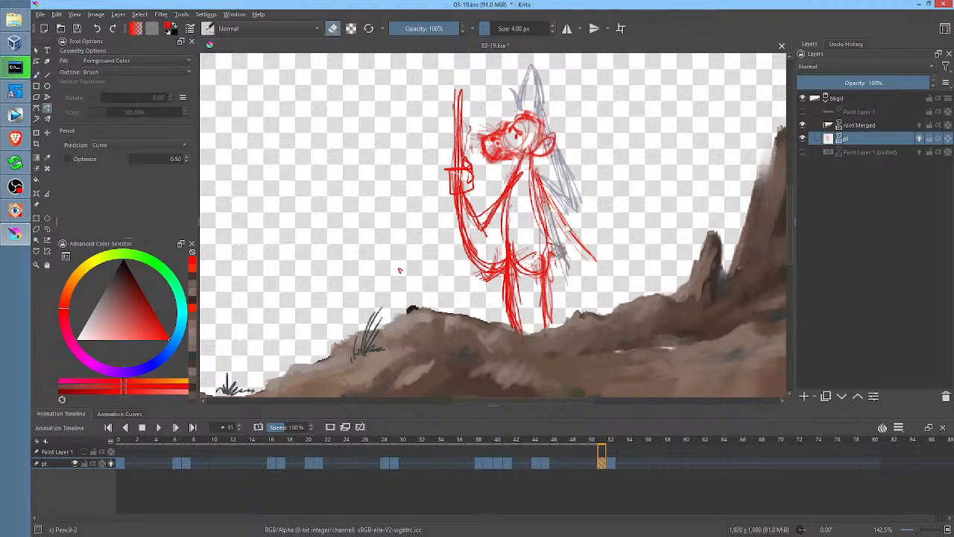
{"action": "key", "text": "b"}
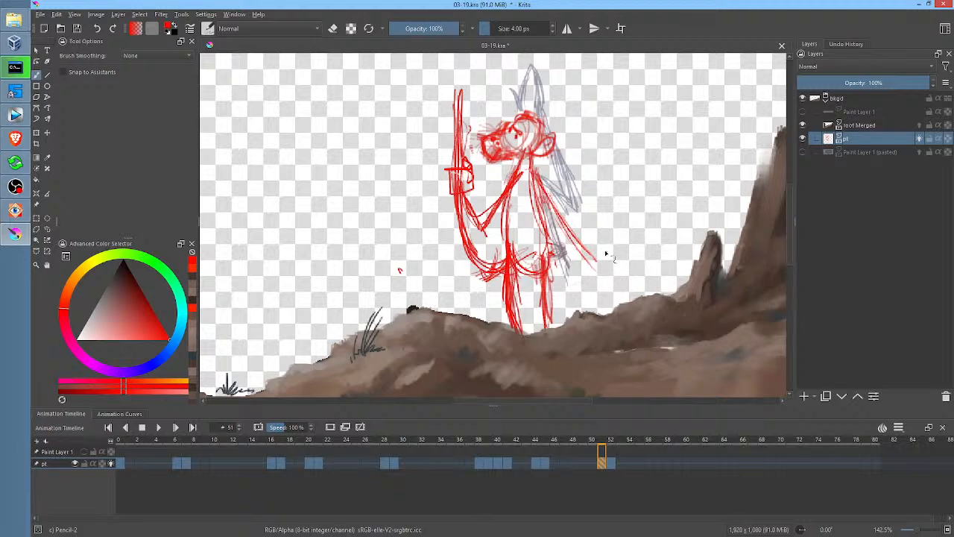
{"action": "left_click_drag", "start_coordinate": [604, 251], "coordinate": [596, 270]}
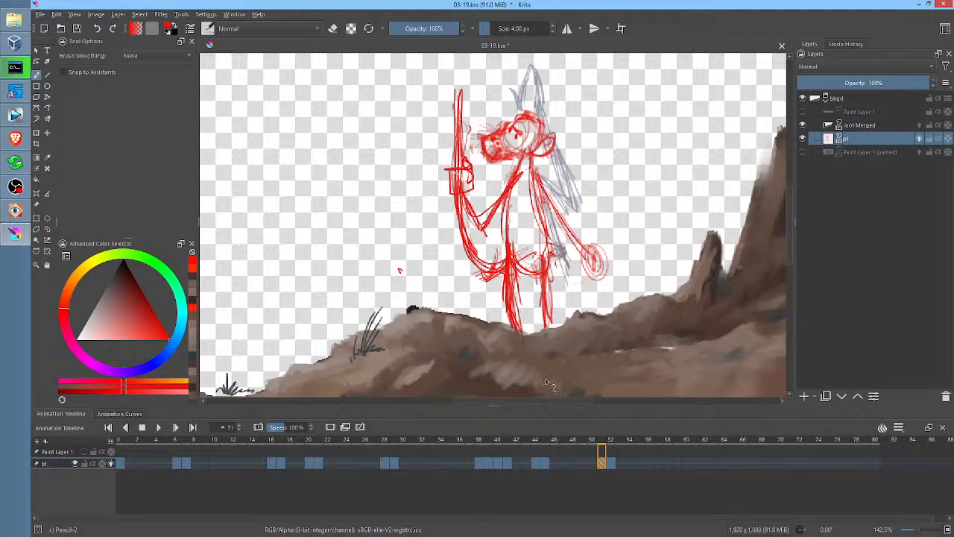
Step: Play back the animation from frame 35 to check the timing of the rear arm's raise
{"action": "left_click", "coordinate": [453, 462]}
{"action": "key", "text": "space"}
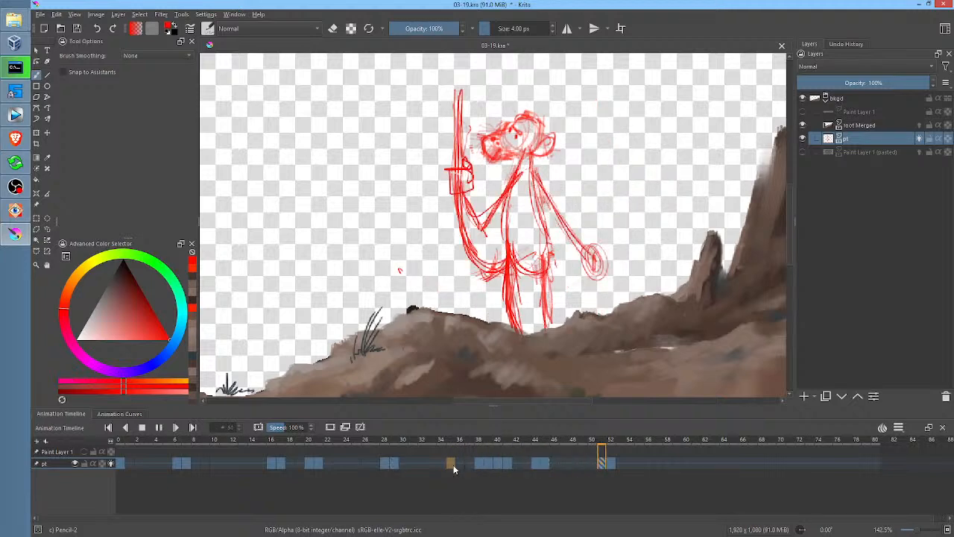
{"action": "key", "text": "space"}
Step: Move the two rear-arm keyframes two frames earlier to frames 49 and 50, and play back from frame 36
{"action": "left_click", "coordinate": [605, 465]}
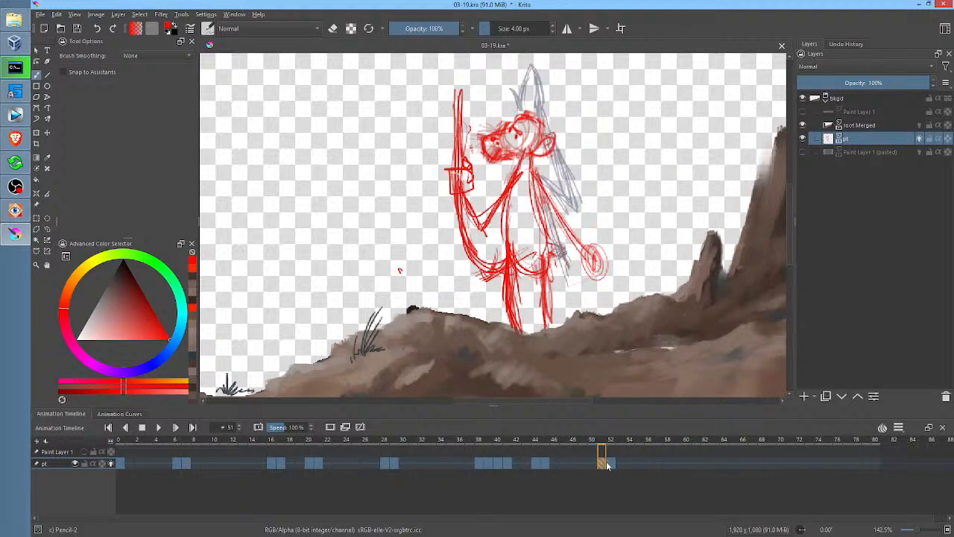
{"action": "key", "text": "Home"}
{"action": "left_click", "coordinate": [604, 466]}
{"action": "left_click_drag", "start_coordinate": [605, 464], "coordinate": [464, 464]}
{"action": "key", "text": "space"}
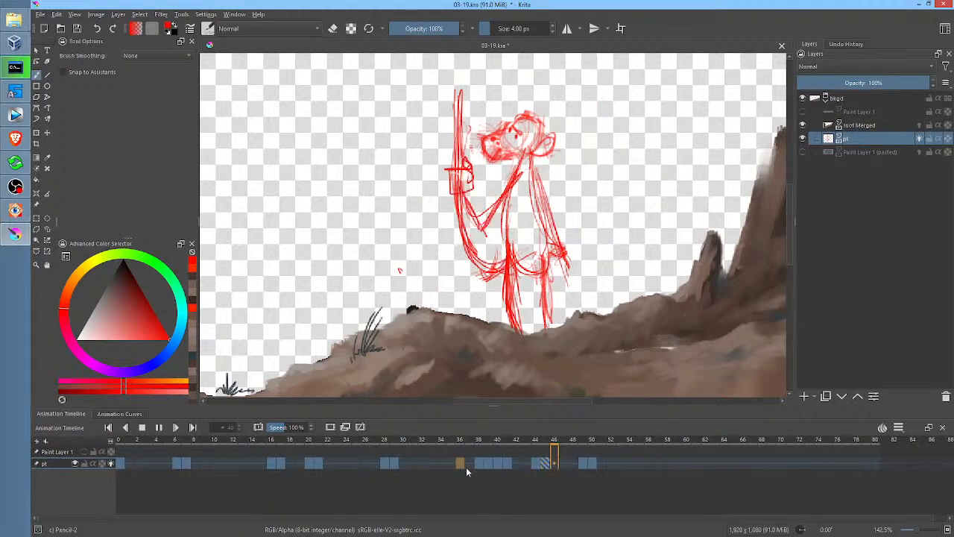
{"action": "key", "text": "space"}
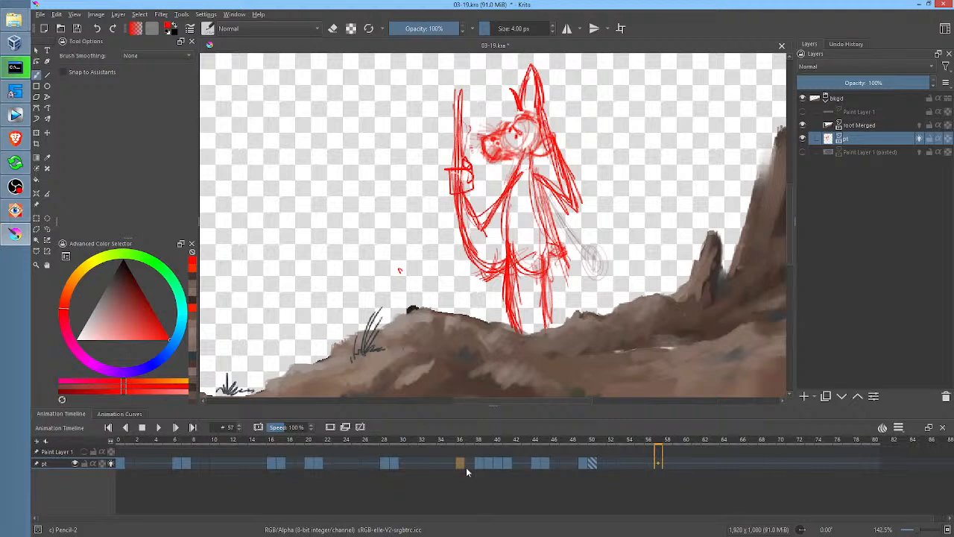
Step: On frame 50, erase the old hanging rear arm and its hand
{"action": "left_click", "coordinate": [594, 467]}
{"action": "key", "text": "p"}
{"action": "key", "text": "e"}
{"action": "mouse_move", "coordinate": [559, 206]}
{"action": "left_mouse_down"}
{"action": "mouse_move", "coordinate": [563, 279]}
{"action": "mouse_move", "coordinate": [571, 216]}
{"action": "left_mouse_up"}
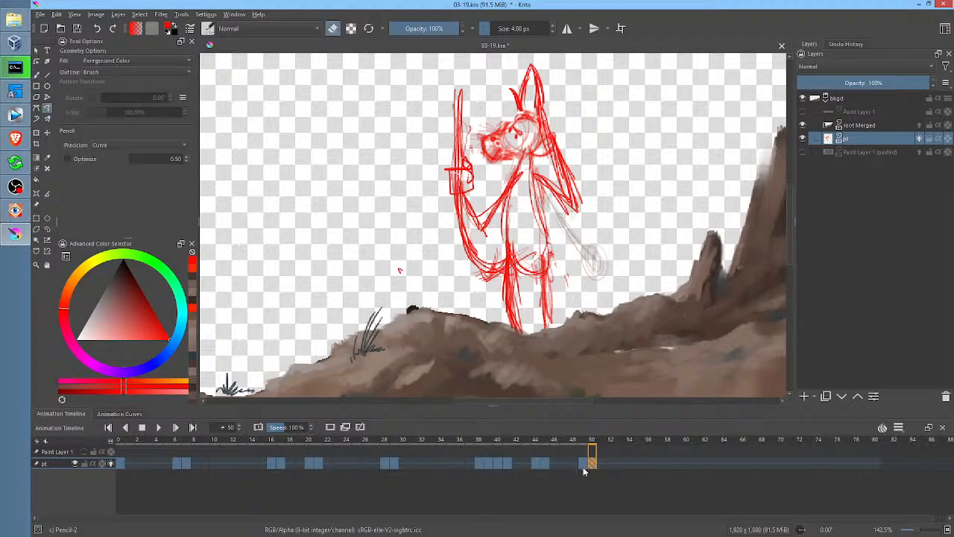
Step: Play back the tail grab and rear-arm raise from frames 36 and 34 to check the motion
{"action": "left_click", "coordinate": [459, 463]}
{"action": "key", "text": "space"}
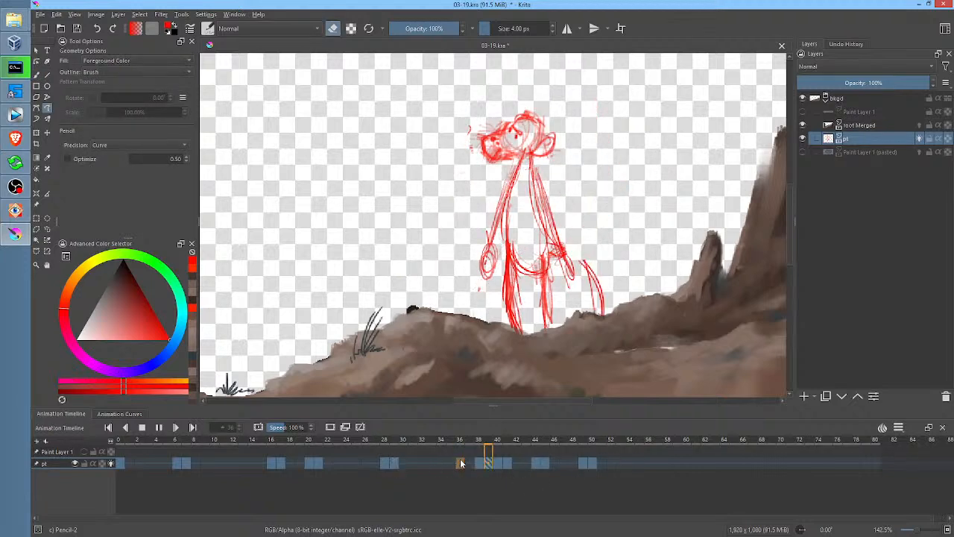
{"action": "key", "text": "space"}
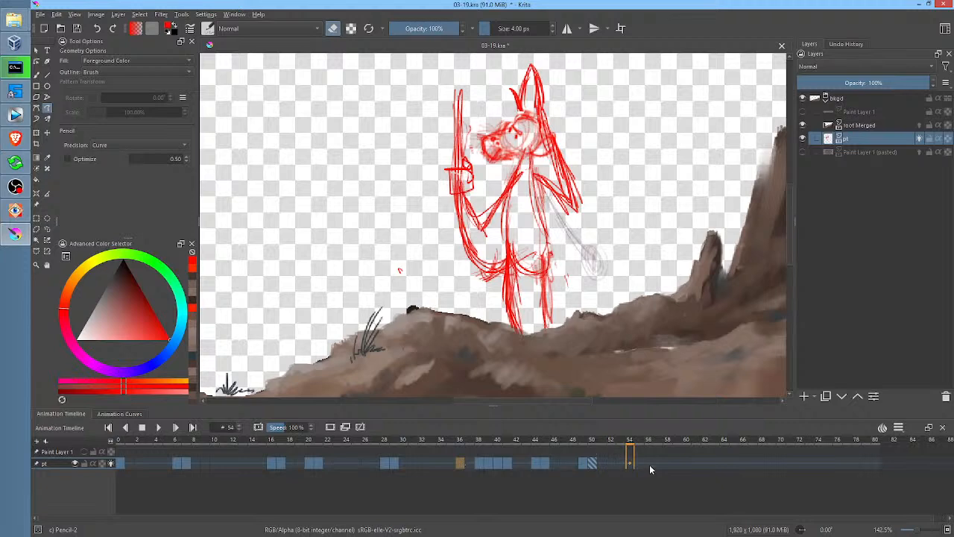
{"action": "key", "text": "space"}
{"action": "left_click", "coordinate": [441, 463]}
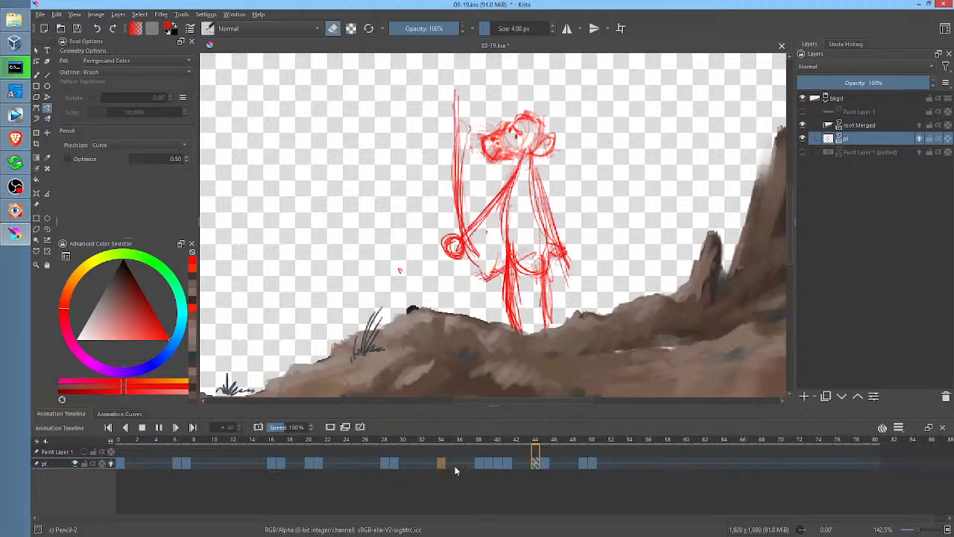
{"action": "key", "text": "space"}
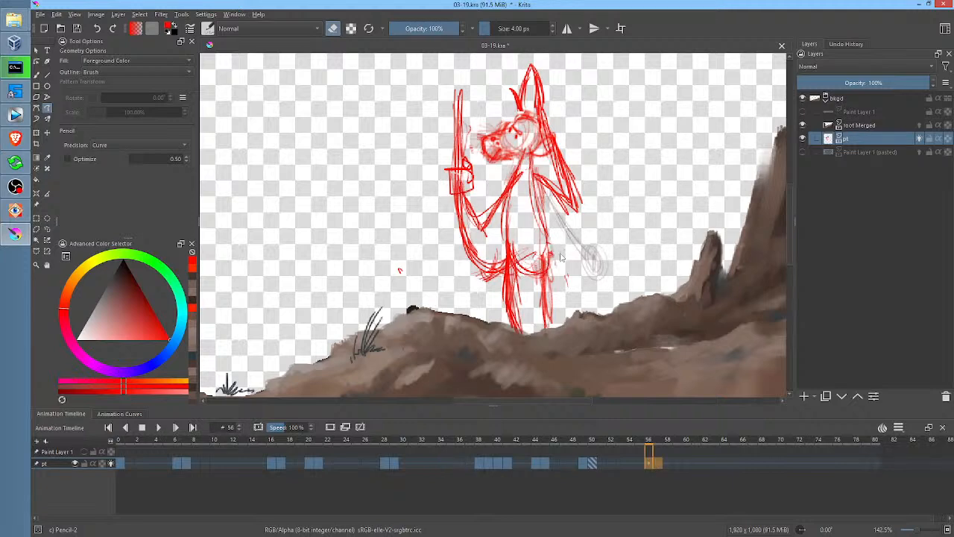
Step: On frame 56, erase the old legs and redraw the hips with the front leg bent forward and the rear leg straight
{"action": "key", "text": "e"}
{"action": "mouse_move", "coordinate": [565, 234]}
{"action": "left_mouse_down"}
{"action": "mouse_move", "coordinate": [555, 257]}
{"action": "mouse_move", "coordinate": [496, 299]}
{"action": "mouse_move", "coordinate": [572, 221]}
{"action": "mouse_move", "coordinate": [508, 248]}
{"action": "mouse_move", "coordinate": [588, 262]}
{"action": "mouse_move", "coordinate": [577, 248]}
{"action": "left_mouse_up"}
{"action": "key", "text": "e"}
{"action": "key", "text": "b"}
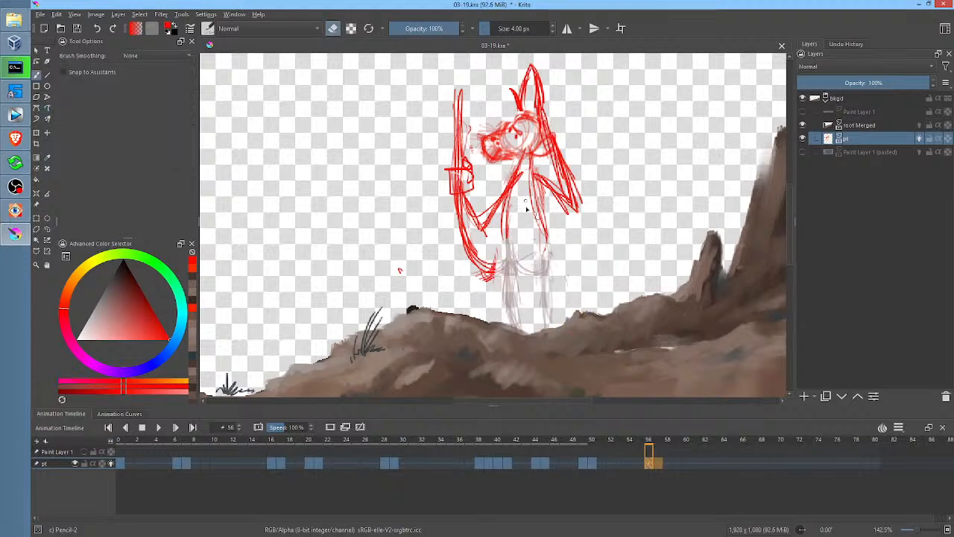
{"action": "left_click_drag", "start_coordinate": [546, 217], "coordinate": [546, 271]}
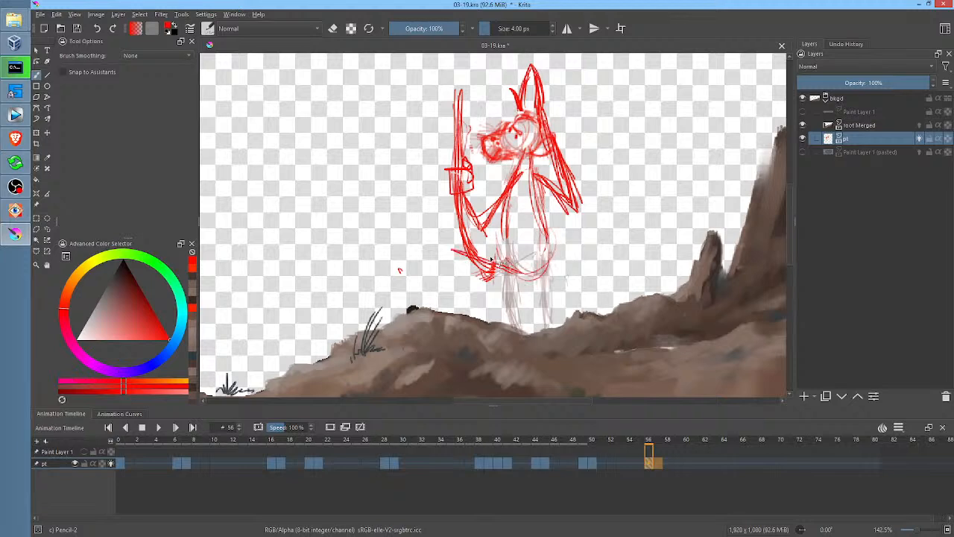
{"action": "mouse_move", "coordinate": [492, 259]}
{"action": "left_mouse_down"}
{"action": "mouse_move", "coordinate": [456, 246]}
{"action": "mouse_move", "coordinate": [484, 322]}
{"action": "mouse_move", "coordinate": [477, 254]}
{"action": "left_mouse_up"}
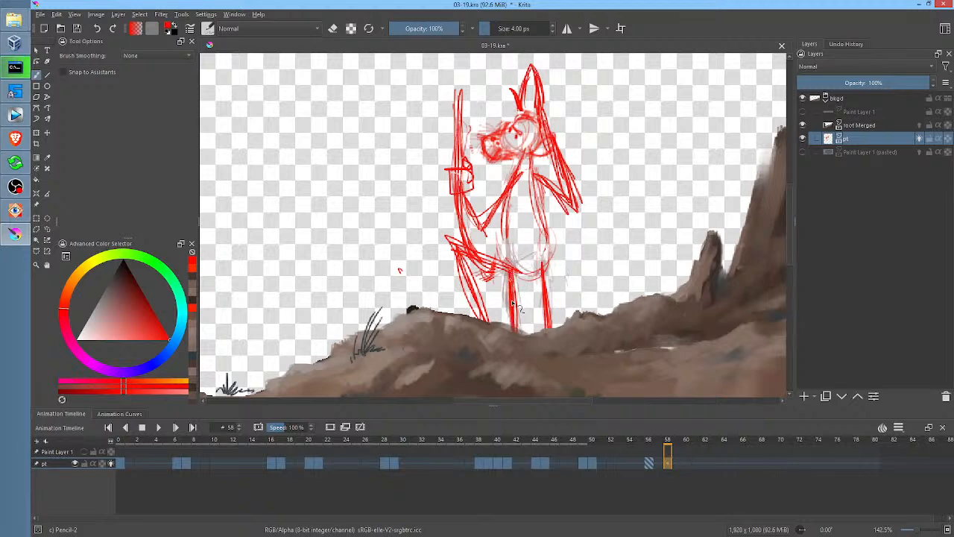
Step: On frame 58, draw the front leg straight and the rear leg raised with a bent knee, and erase the old leg poses
{"action": "mouse_move", "coordinate": [544, 286]}
{"action": "left_mouse_down"}
{"action": "mouse_move", "coordinate": [487, 233]}
{"action": "mouse_move", "coordinate": [526, 315]}
{"action": "left_mouse_up"}
{"action": "key", "text": "e"}
{"action": "key", "text": "p"}
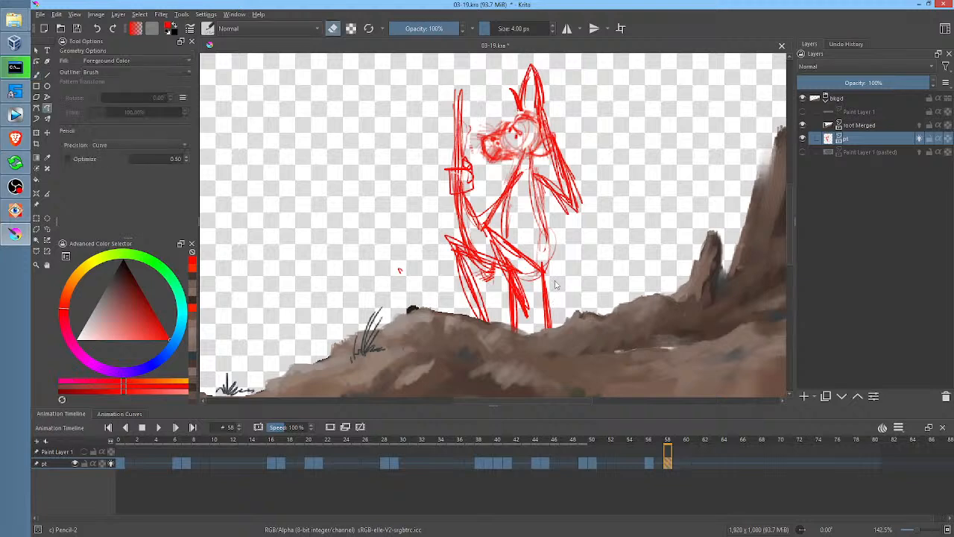
{"action": "mouse_move", "coordinate": [547, 272]}
{"action": "left_mouse_down"}
{"action": "mouse_move", "coordinate": [571, 312]}
{"action": "mouse_move", "coordinate": [545, 272]}
{"action": "left_mouse_up"}
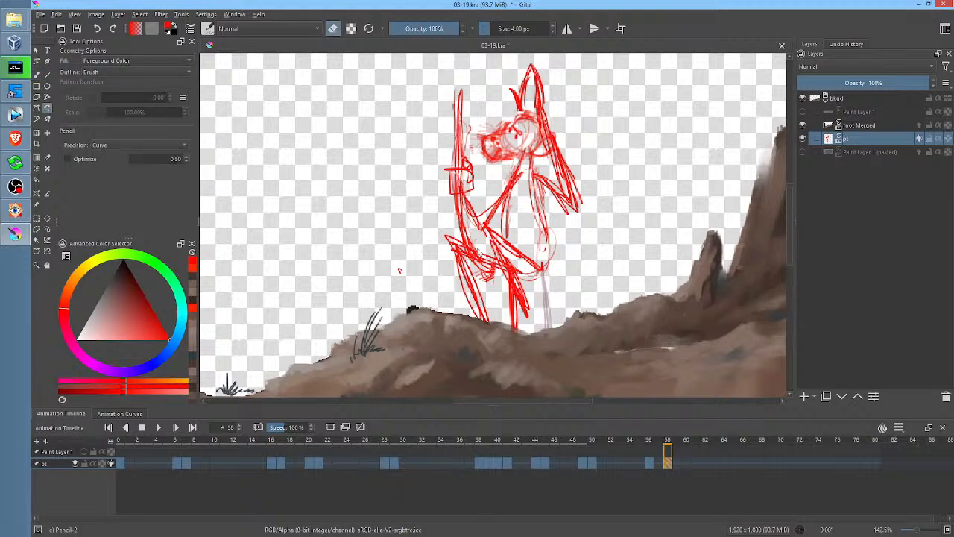
{"action": "left_click_drag", "start_coordinate": [480, 251], "coordinate": [457, 246]}
Step: Flip between frames 56 and 58 to compare the two alternating leg poses
{"action": "left_click", "coordinate": [648, 463]}
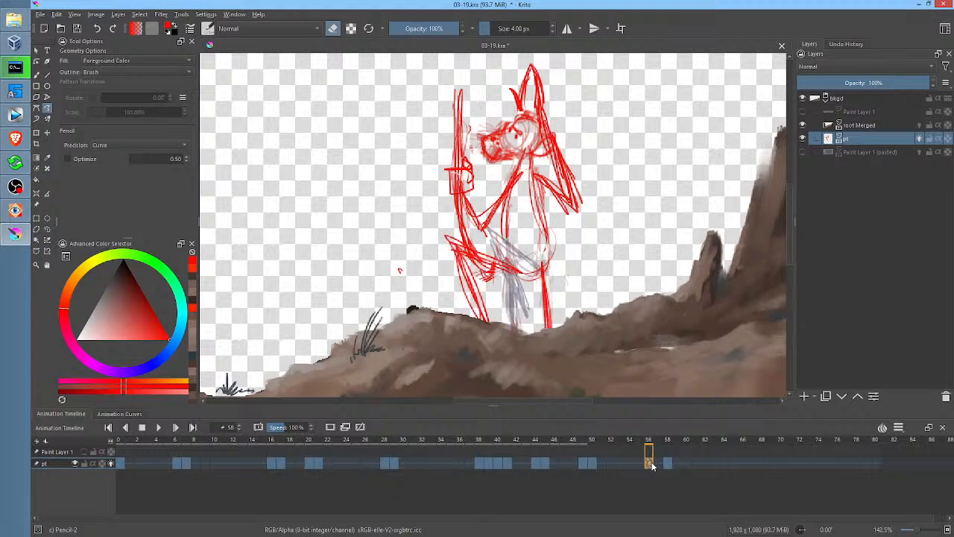
{"action": "left_click", "coordinate": [667, 464]}
{"action": "left_click", "coordinate": [646, 464]}
{"action": "left_click", "coordinate": [667, 462]}
{"action": "left_click", "coordinate": [651, 465]}
{"action": "left_click", "coordinate": [667, 466]}
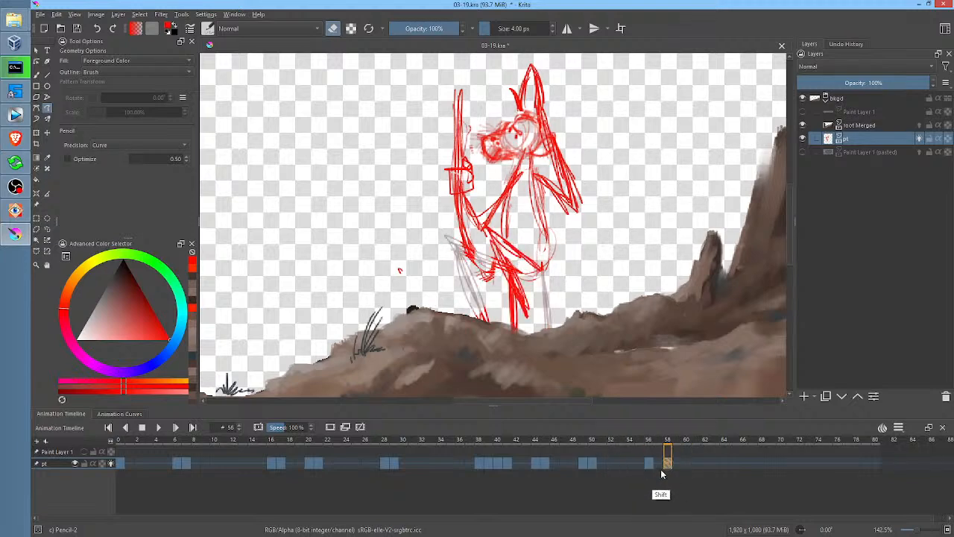
Step: Duplicate the leg-pose keyframes of frames 56 and 58 repeatedly so they alternate every second frame from 60 to 70
{"action": "left_click", "coordinate": [668, 468]}
{"action": "left_click", "coordinate": [648, 464]}
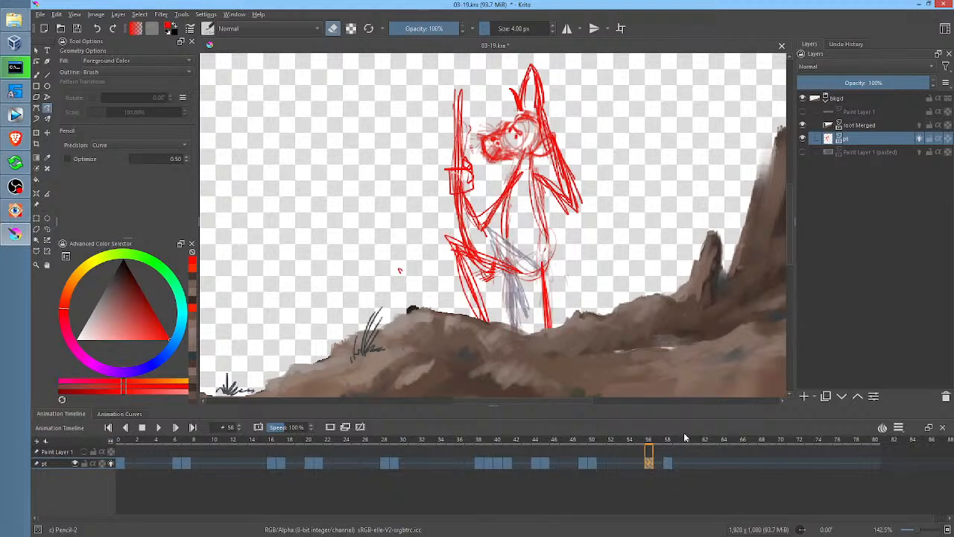
{"action": "left_click_drag", "start_coordinate": [679, 464], "coordinate": [725, 466]}
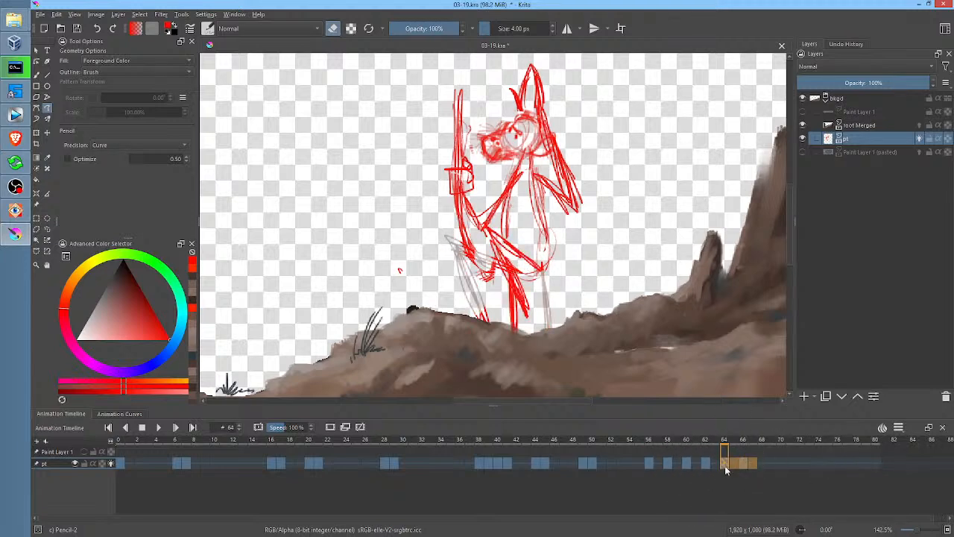
{"action": "left_click_drag", "start_coordinate": [726, 468], "coordinate": [765, 467]}
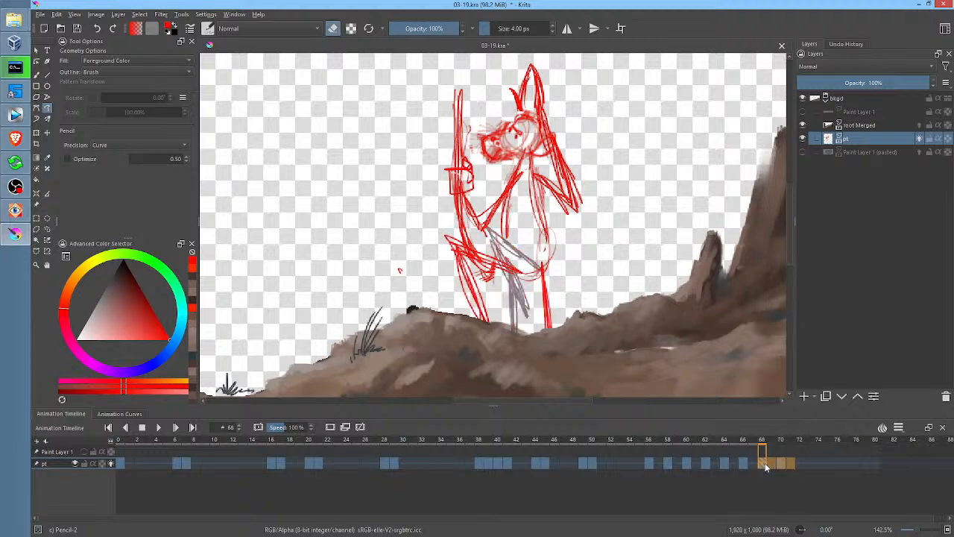
Step: Play back the whole animation from frame 0 to review the rough poses and timing
{"action": "left_click", "coordinate": [122, 466]}
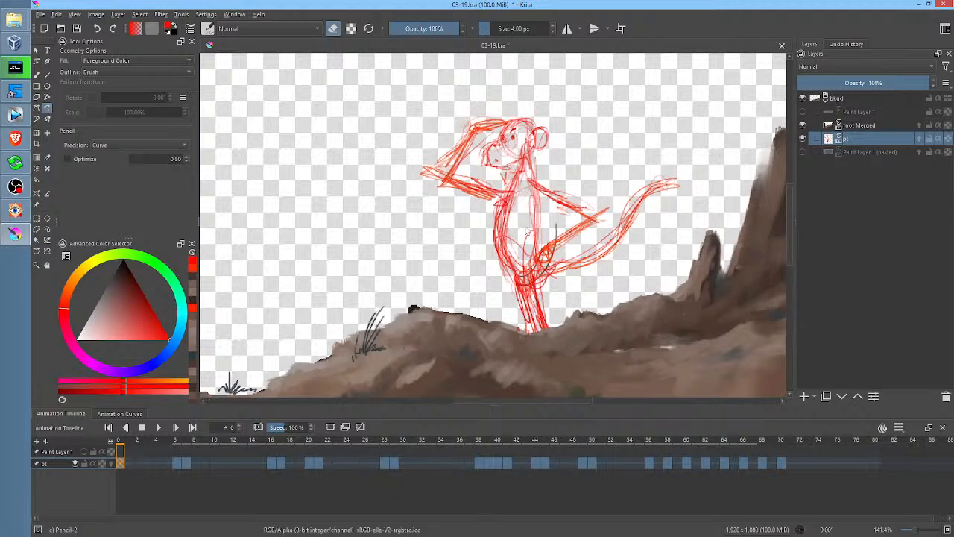
{"action": "key", "text": "1"}
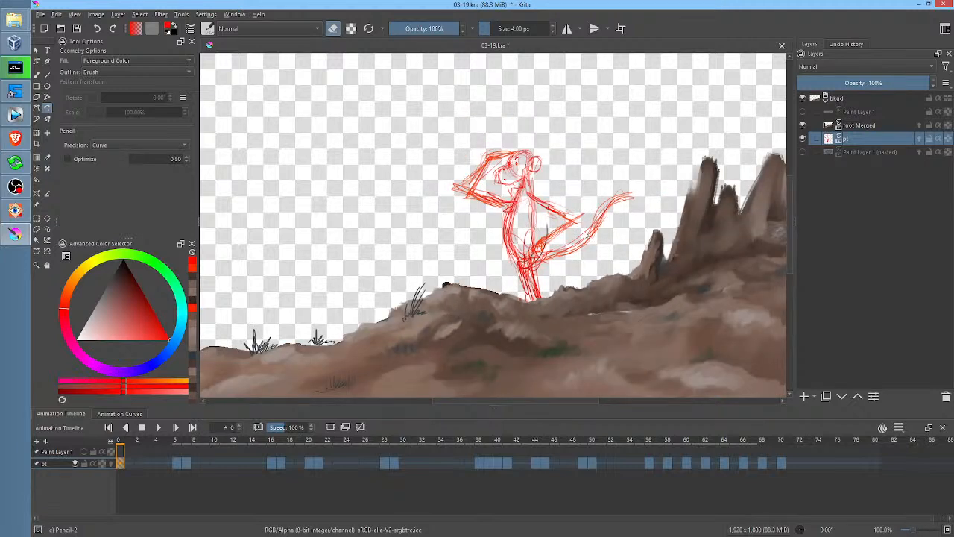
{"action": "scroll", "coordinate": [573, 231], "scroll_direction": "up", "scroll_amount": 1}
{"action": "scroll", "coordinate": [570, 231], "scroll_direction": "down", "scroll_amount": 2}
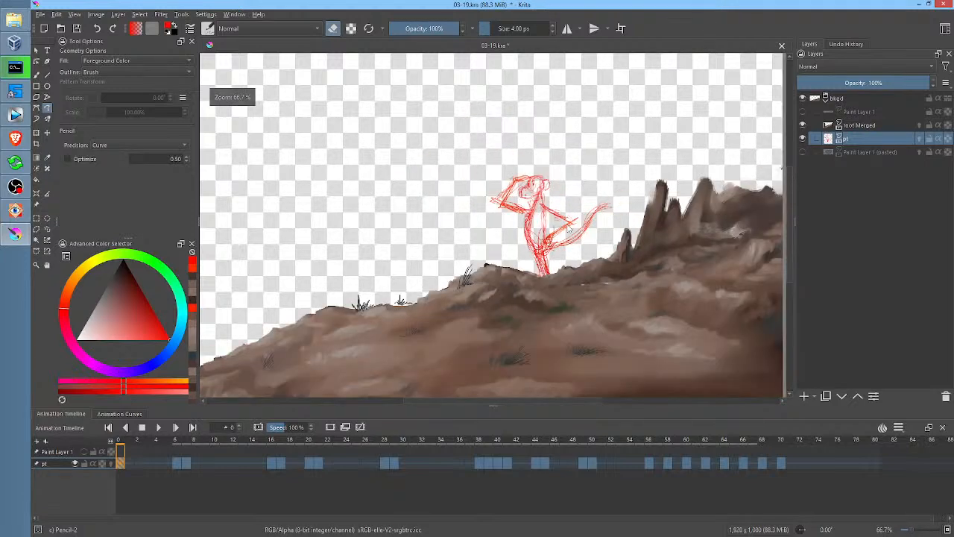
{"action": "scroll", "coordinate": [568, 229], "scroll_direction": "up", "scroll_amount": 3}
{"action": "left_click_drag", "start_coordinate": [566, 215], "coordinate": [579, 224]}
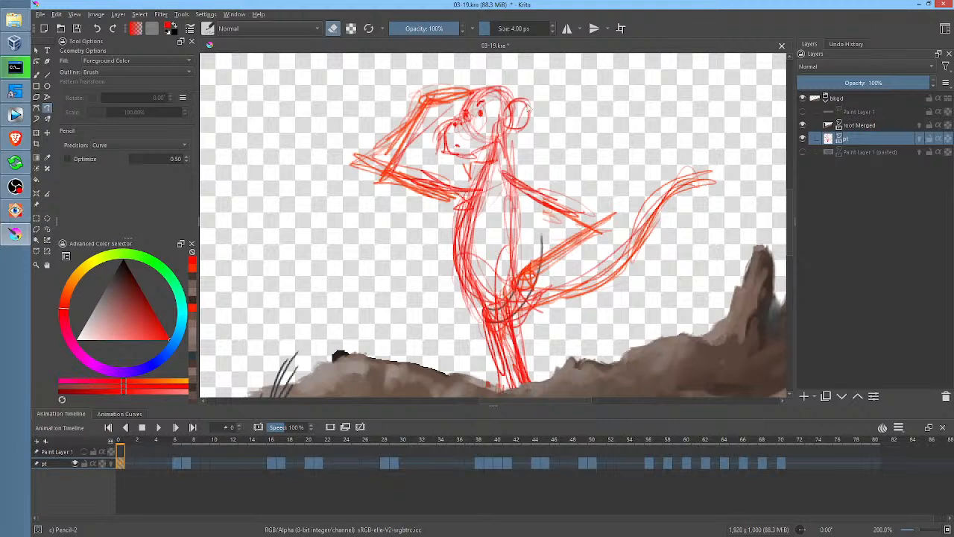
{"action": "left_click_drag", "start_coordinate": [513, 195], "coordinate": [510, 194]}
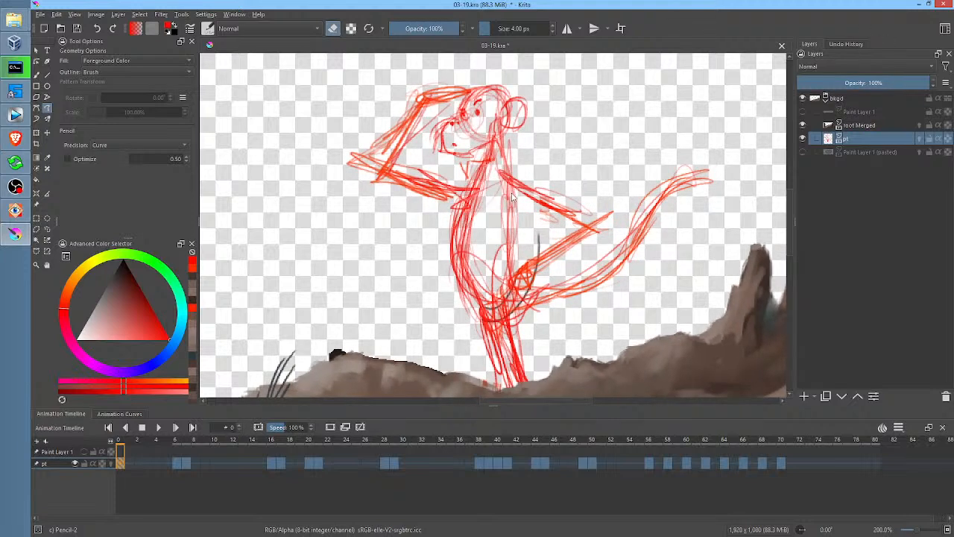
{"action": "key", "text": "space"}
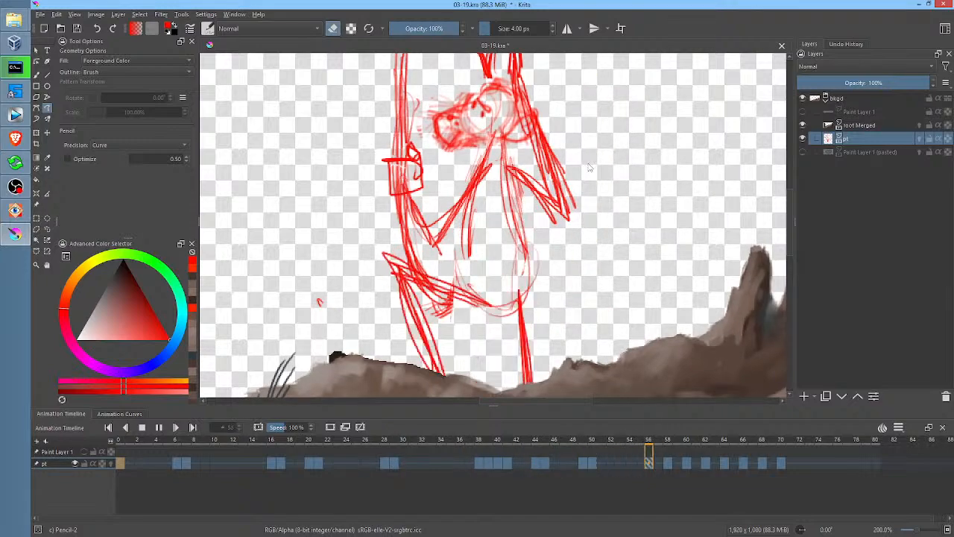
{"action": "scroll", "coordinate": [590, 164], "scroll_direction": "down", "scroll_amount": 2}
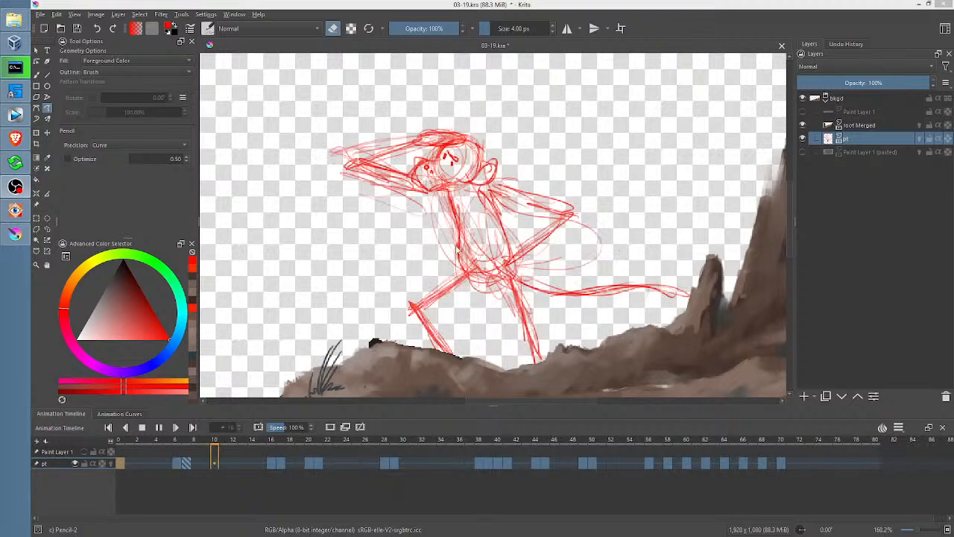
{"action": "key", "text": "space"}
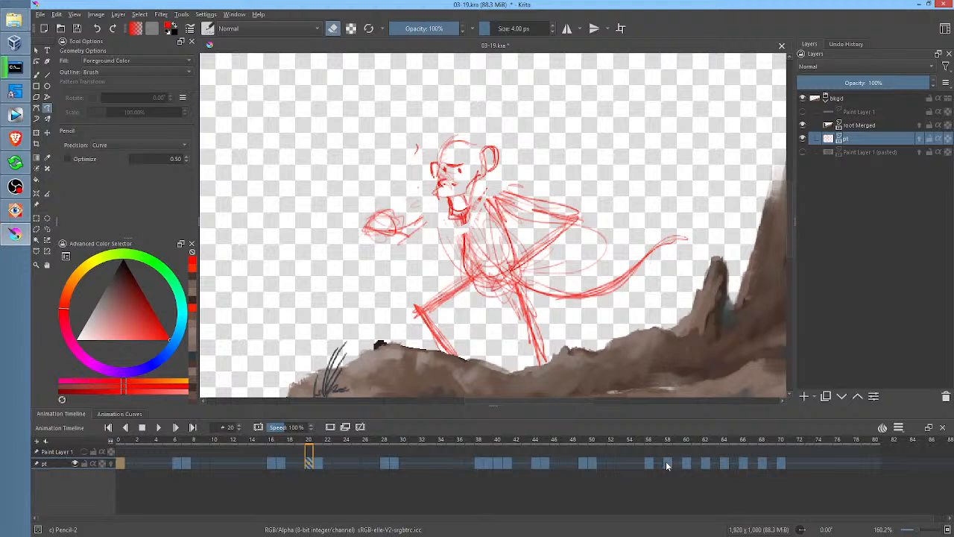
Step: Re-space the alternating leg-pose keyframes on the pt layer to every fourth frame: 56, 60, 64 and 68
{"action": "left_click", "coordinate": [686, 463]}
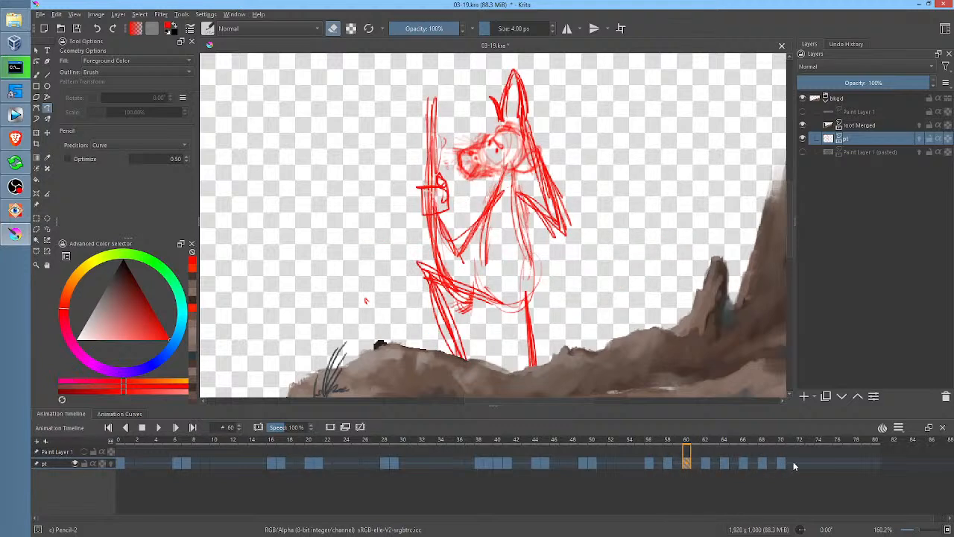
{"action": "left_click", "coordinate": [792, 463], "text": "shift"}
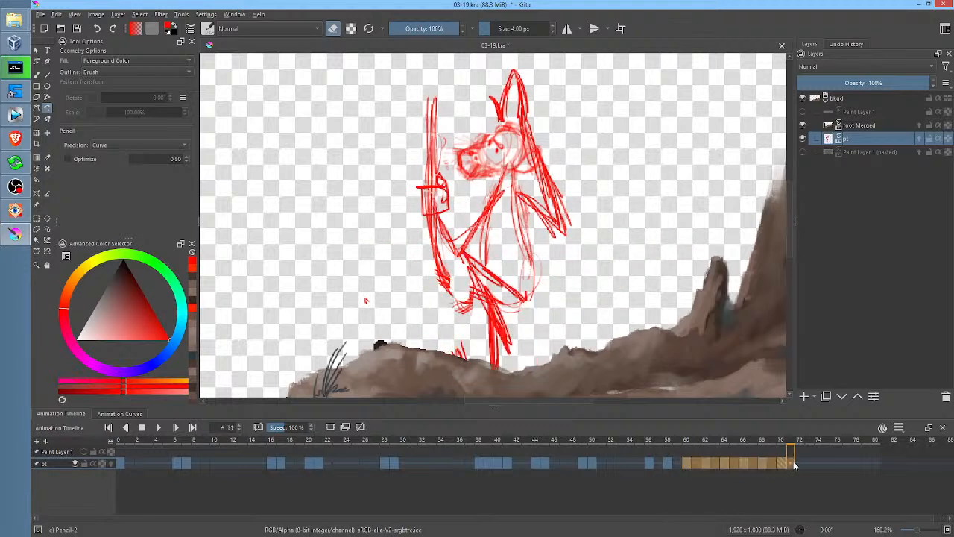
{"action": "left_click", "coordinate": [669, 464]}
{"action": "mouse_move", "coordinate": [668, 464]}
{"action": "left_mouse_down"}
{"action": "mouse_move", "coordinate": [691, 465]}
{"action": "mouse_move", "coordinate": [650, 462]}
{"action": "mouse_move", "coordinate": [725, 467]}
{"action": "left_mouse_up"}
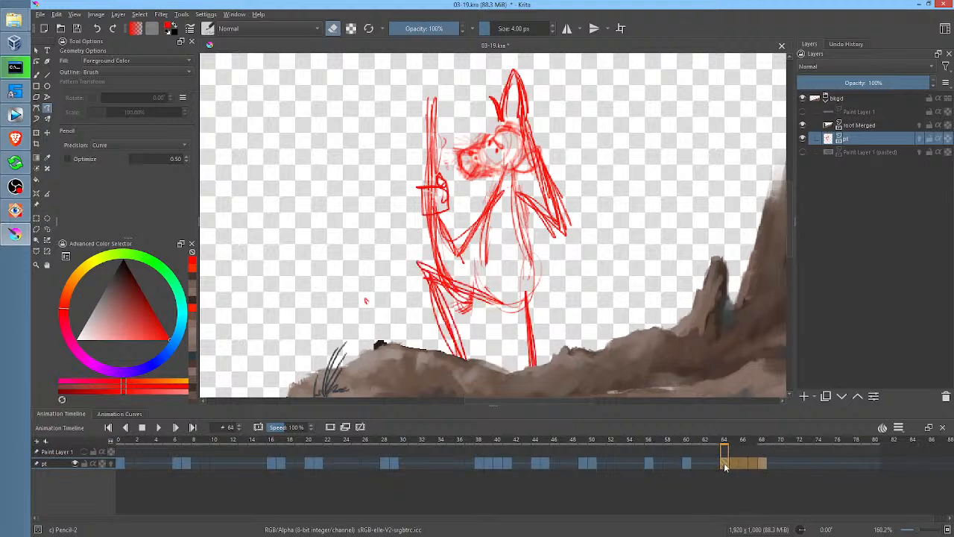
Step: Play back the re-spaced stepping section from about frame 55 to check its timing
{"action": "left_click", "coordinate": [649, 464]}
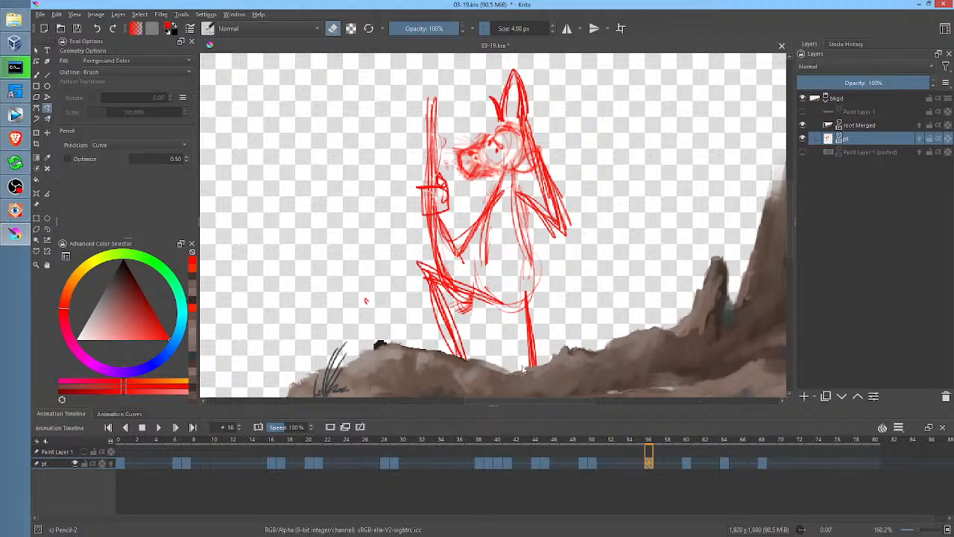
{"action": "key", "text": "space"}
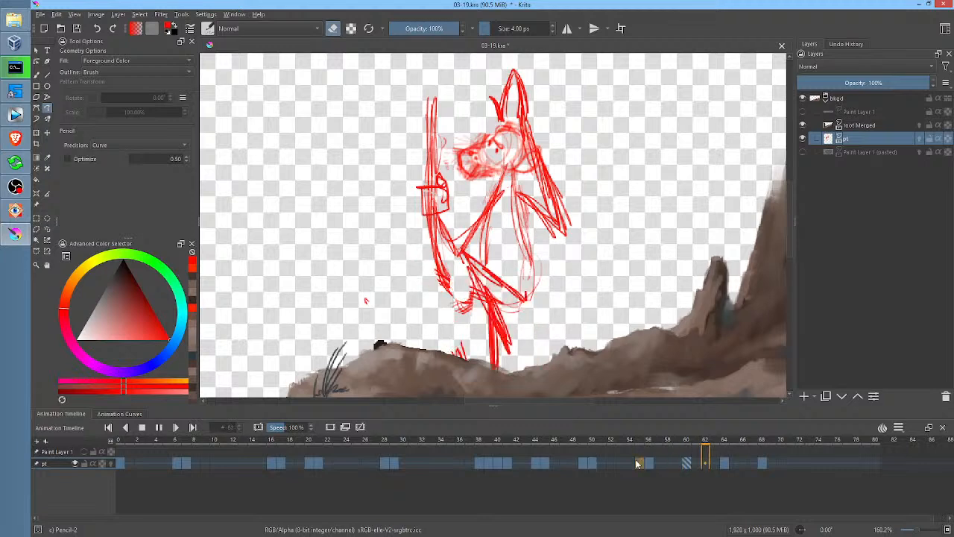
{"action": "key", "text": "space"}
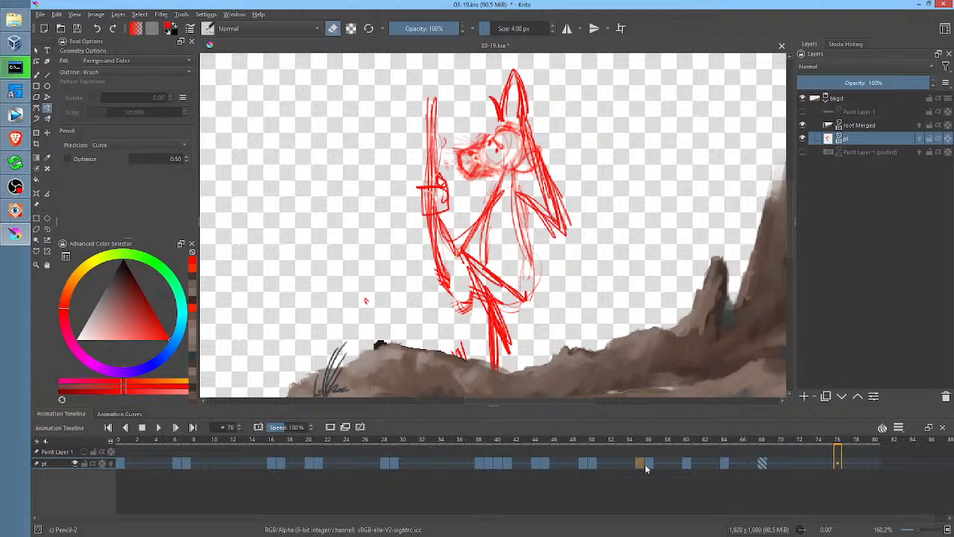
{"action": "left_click", "coordinate": [634, 464]}
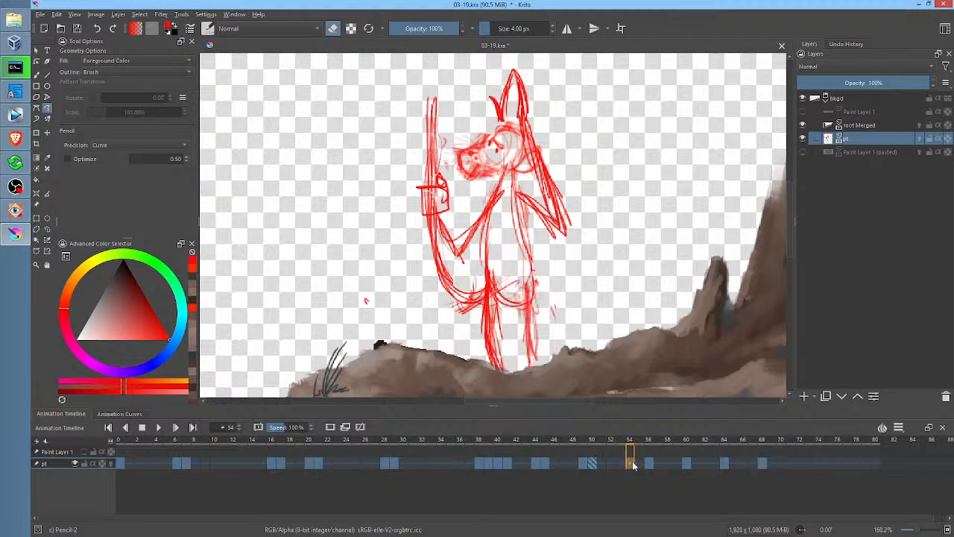
Step: Save the document and add a transform mask to the pt layer
{"action": "left_click", "coordinate": [76, 29]}
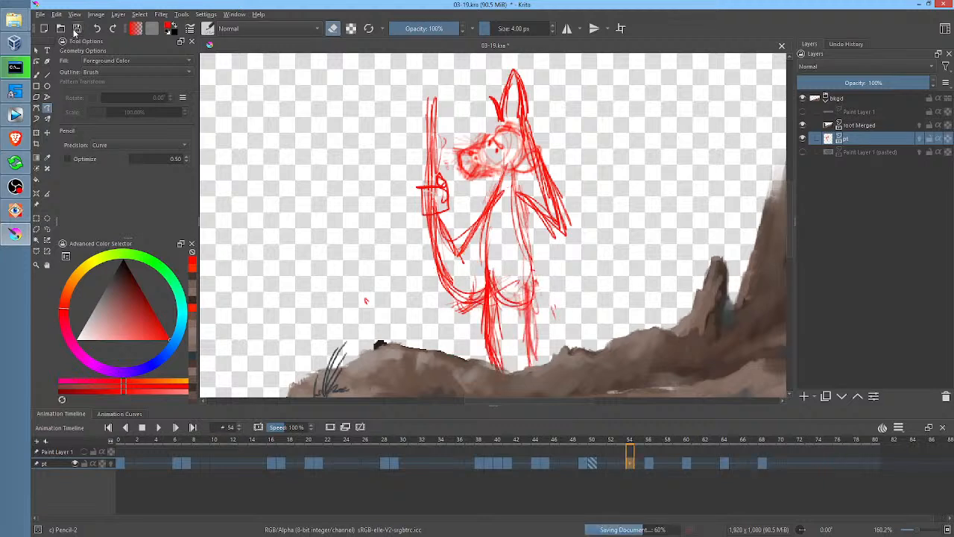
{"action": "right_click", "coordinate": [855, 139]}
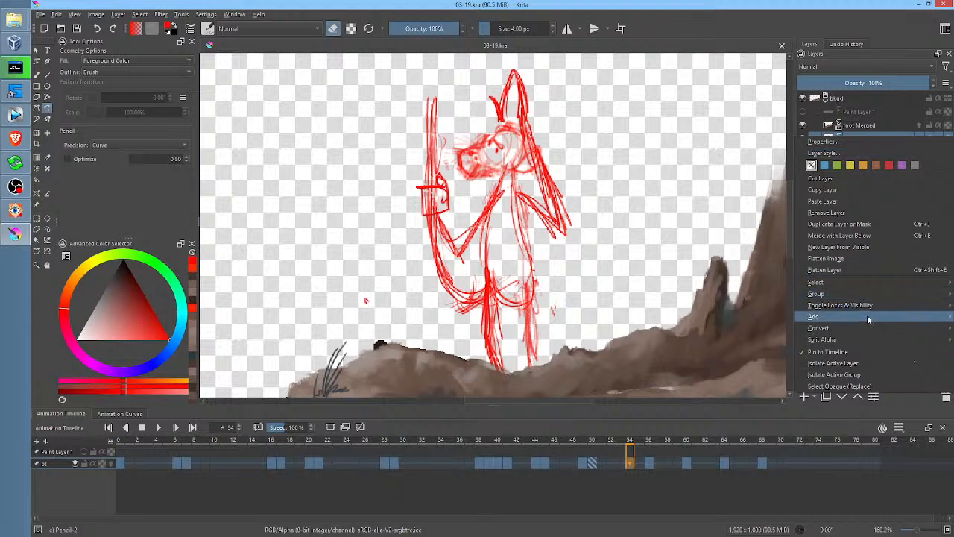
{"action": "mouse_move", "coordinate": [866, 317]}
{"action": "left_click", "coordinate": [720, 351]}
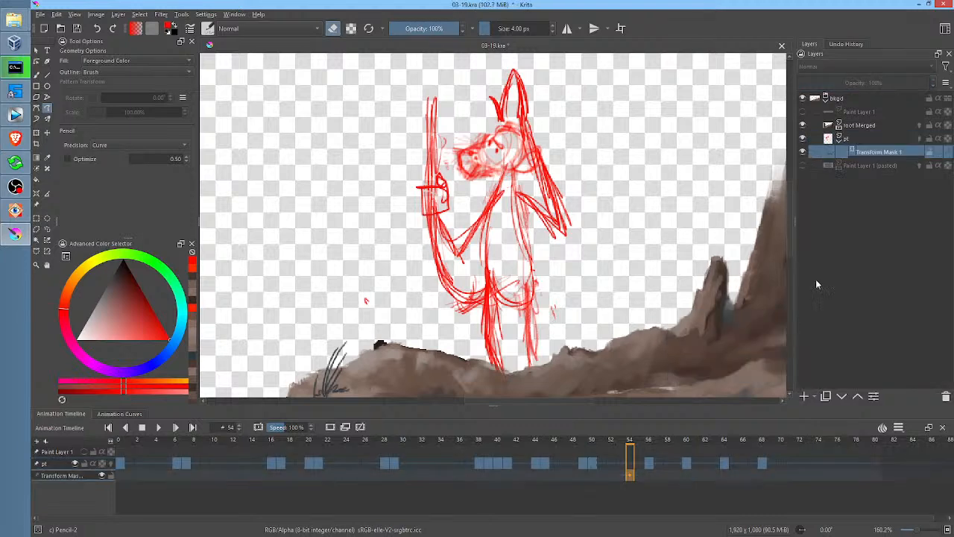
Step: Key the transform mask at frames 56 and 58, moving the drawing slightly up on frame 58 to x 1149, y 538 px
{"action": "left_click", "coordinate": [647, 453]}
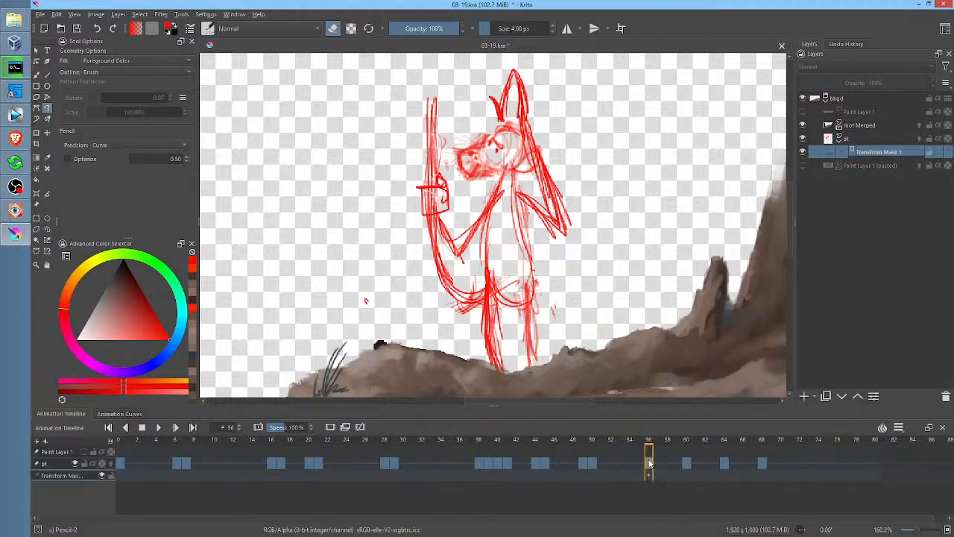
{"action": "left_click", "coordinate": [120, 414]}
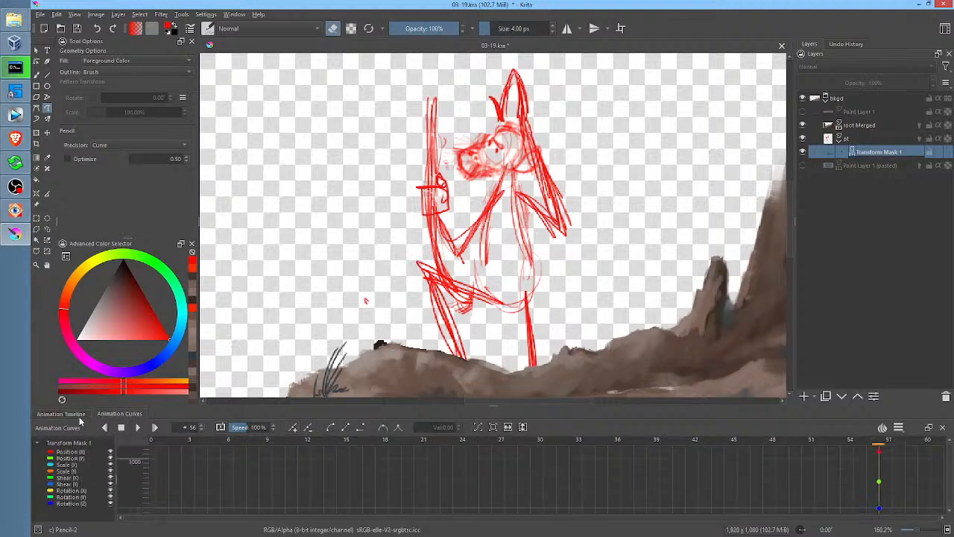
{"action": "left_click", "coordinate": [80, 416]}
{"action": "left_click", "coordinate": [668, 463]}
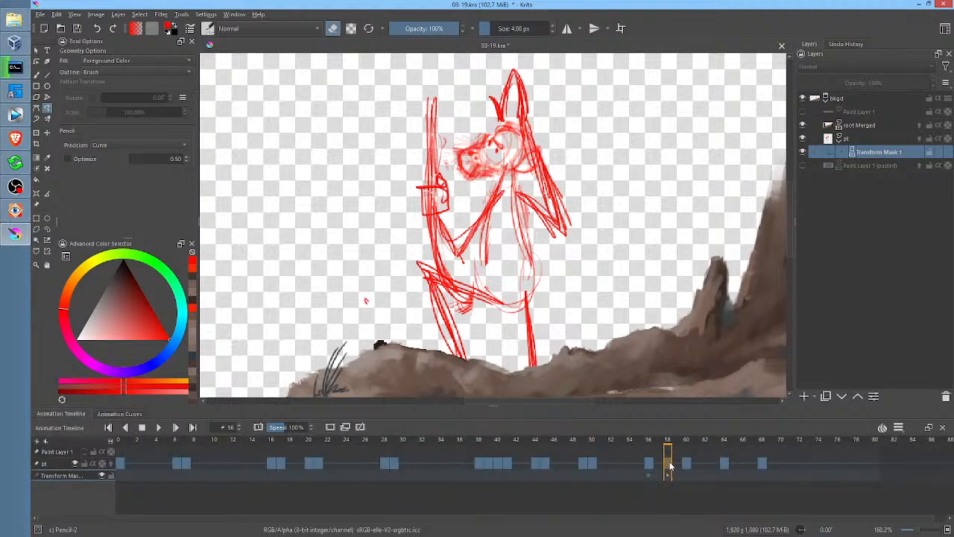
{"action": "key", "text": "ctrl+t"}
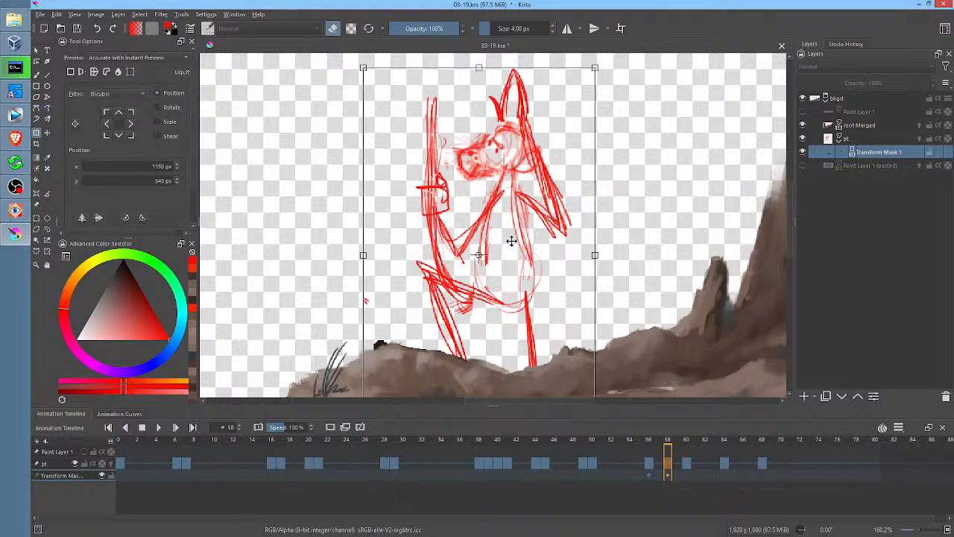
{"action": "left_click", "coordinate": [649, 465]}
{"action": "left_click", "coordinate": [666, 464]}
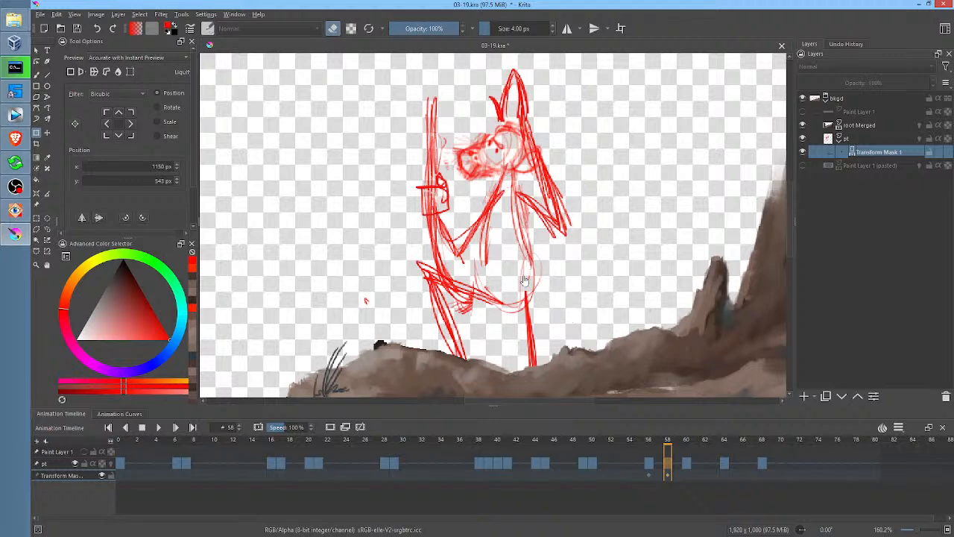
{"action": "mouse_move", "coordinate": [524, 266]}
{"action": "left_mouse_down"}
{"action": "mouse_move", "coordinate": [517, 261]}
{"action": "mouse_move", "coordinate": [519, 277]}
{"action": "left_mouse_up"}
Step: Copy the transform mask's low and raised keyframes so they alternate every second frame from 60 to 68
{"action": "left_click", "coordinate": [687, 461]}
{"action": "left_click", "coordinate": [668, 475]}
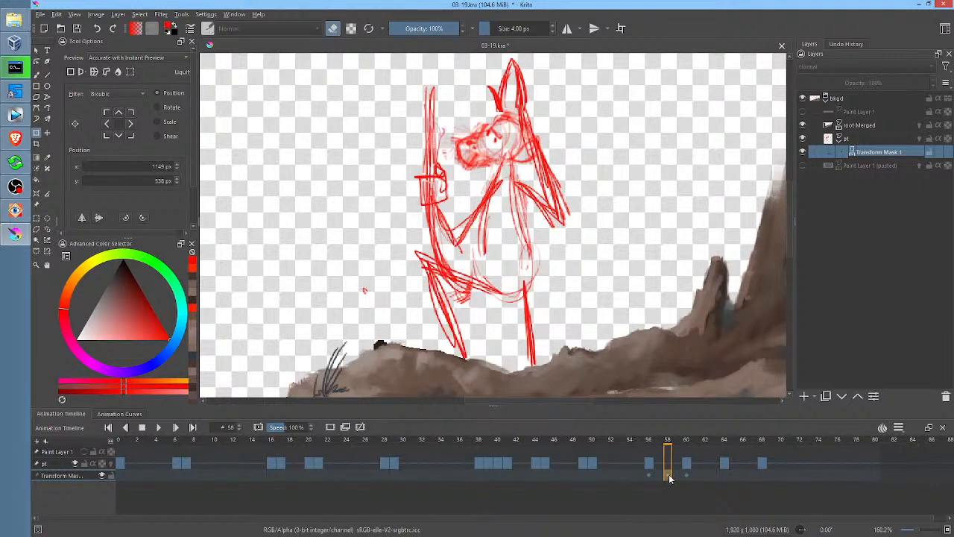
{"action": "left_click_drag", "start_coordinate": [669, 475], "coordinate": [726, 481]}
{"action": "left_click", "coordinate": [686, 476]}
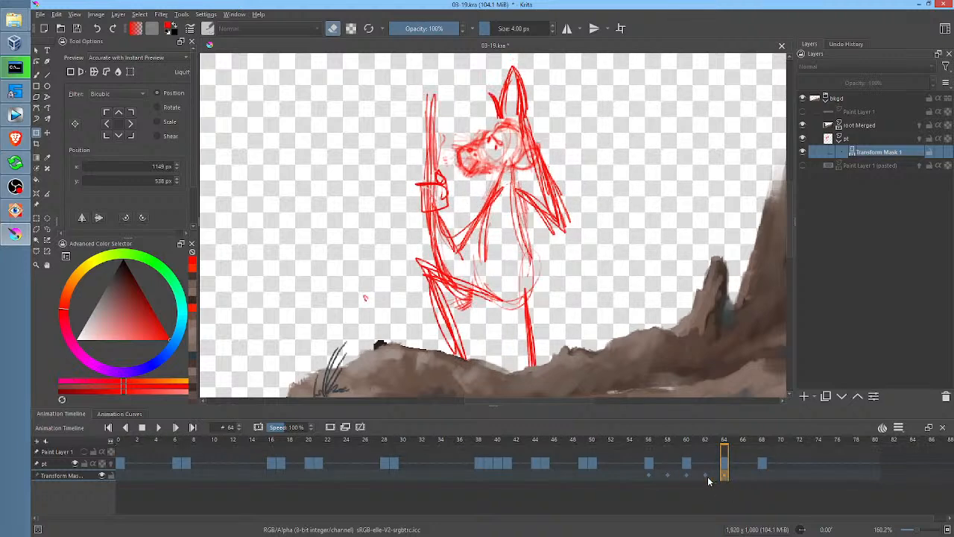
{"action": "left_click", "coordinate": [707, 477]}
{"action": "left_click", "coordinate": [724, 478], "text": "shift"}
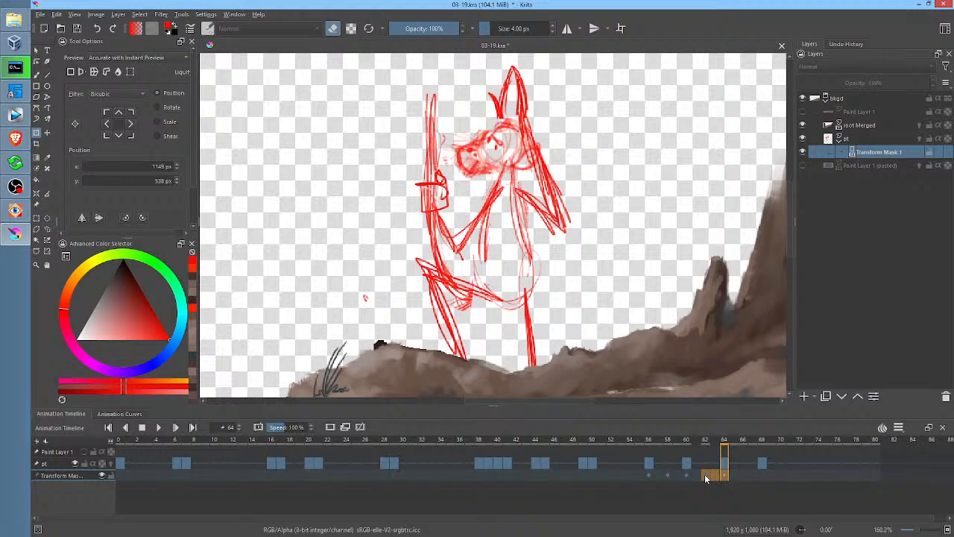
{"action": "left_click_drag", "start_coordinate": [704, 474], "coordinate": [743, 477]}
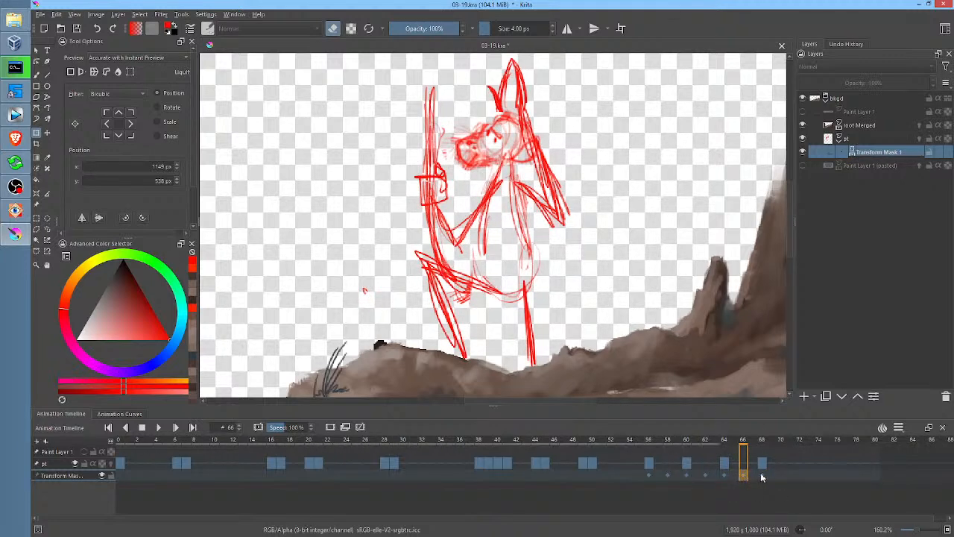
{"action": "left_click", "coordinate": [761, 477]}
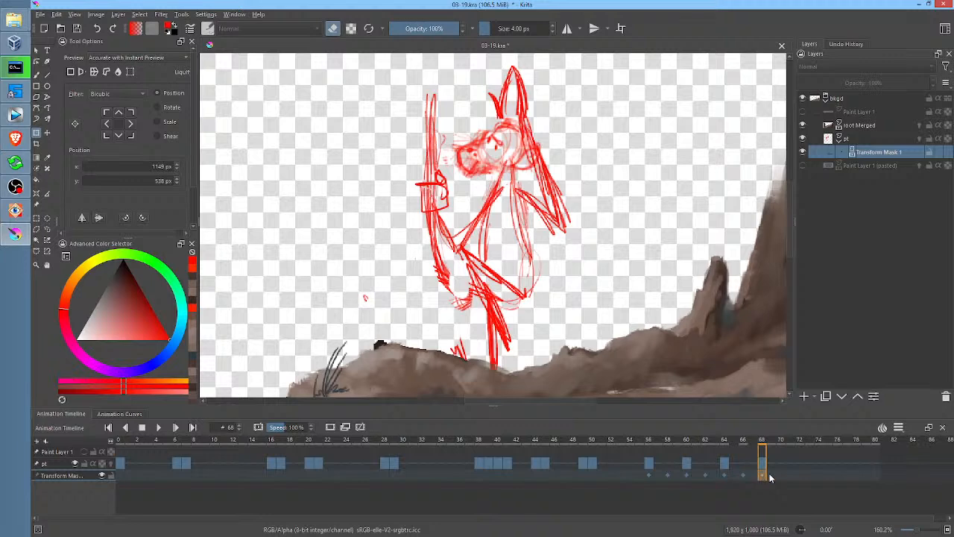
Step: Copy the raised transform mask keyframe from frame 66 to frame 70 and play back the bobbing steps from frame 55
{"action": "left_click", "coordinate": [641, 476]}
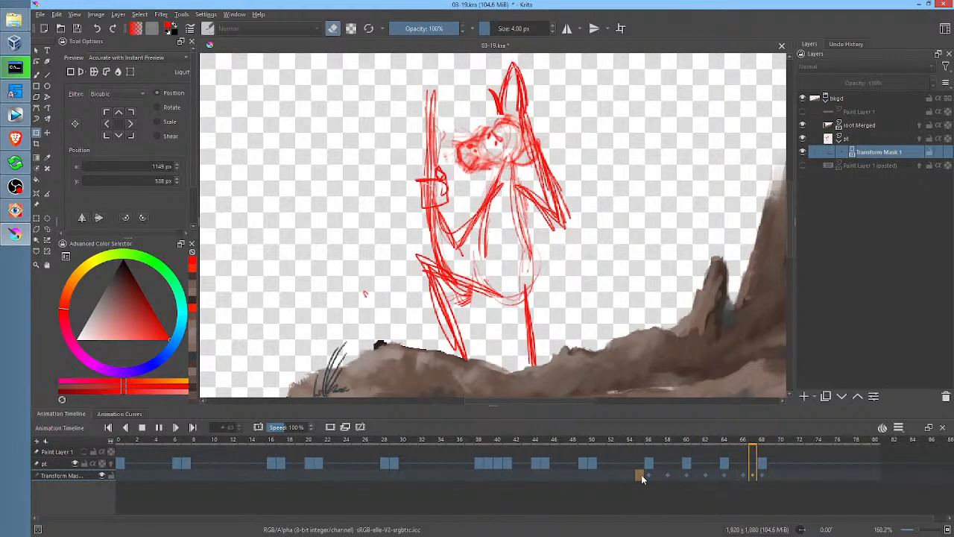
{"action": "key", "text": "space"}
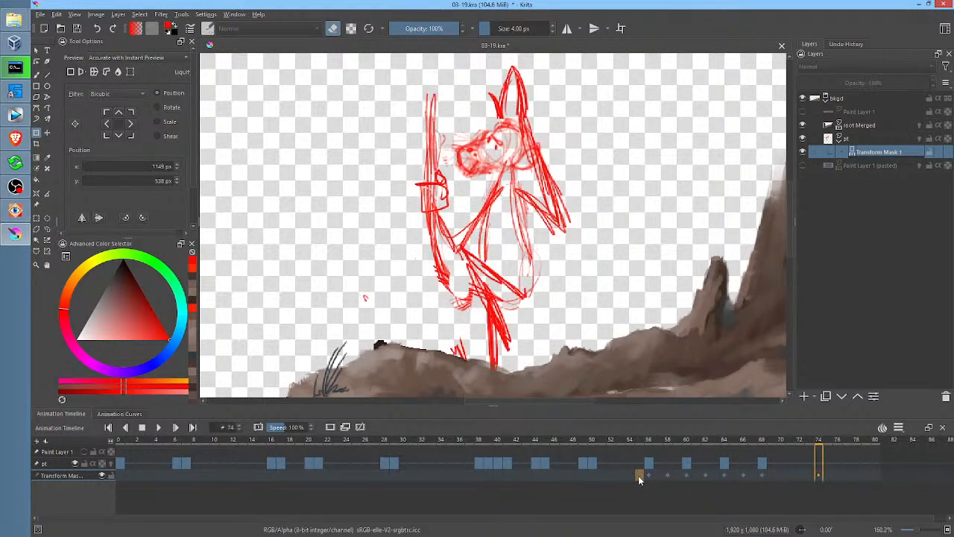
{"action": "left_click", "coordinate": [744, 474]}
{"action": "left_click_drag", "start_coordinate": [744, 477], "coordinate": [781, 483]}
{"action": "left_click", "coordinate": [636, 474]}
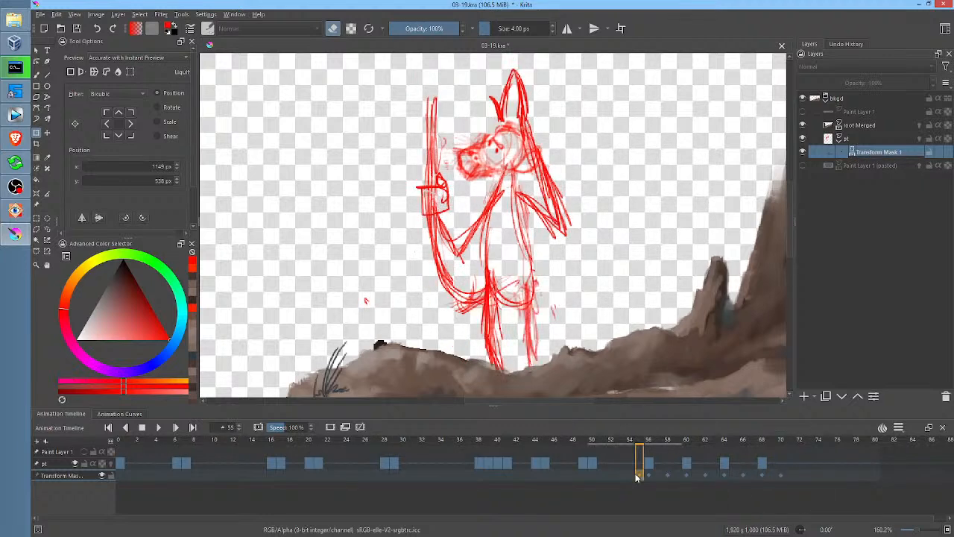
{"action": "key", "text": "space"}
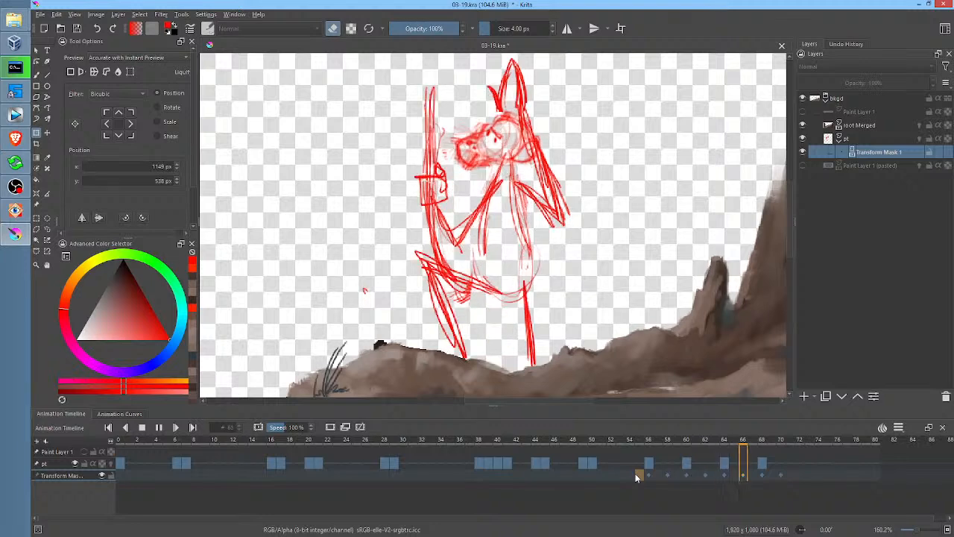
{"action": "key", "text": "space"}
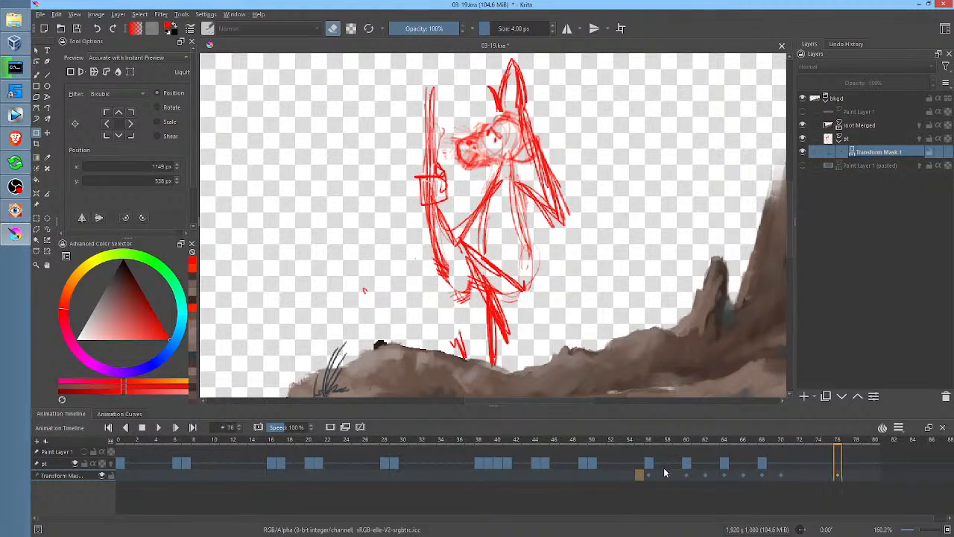
Step: Copy the transform mask keyframe of frame 68 and the pt layer's standing pose of frame 50 to frame 72
{"action": "left_click", "coordinate": [779, 477]}
{"action": "left_click", "coordinate": [762, 475]}
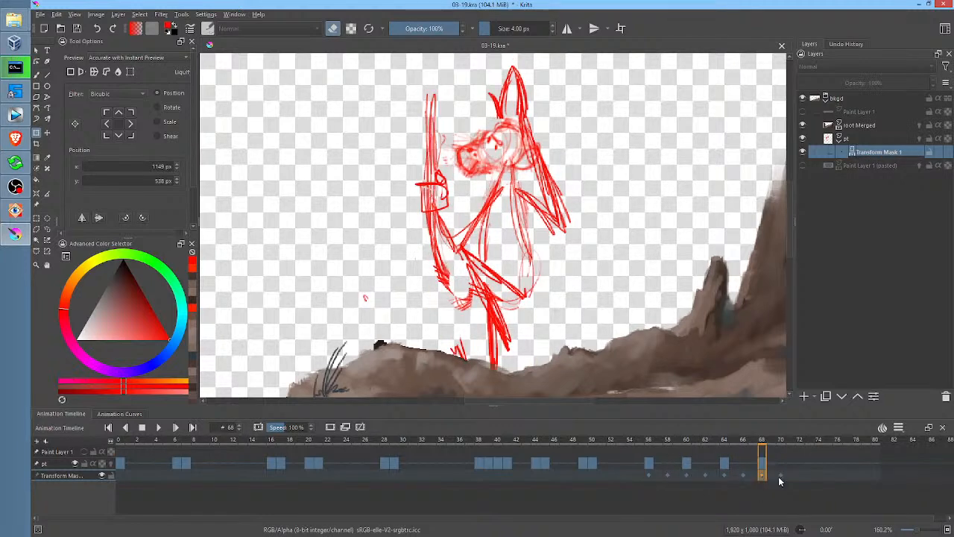
{"action": "left_click", "coordinate": [779, 476]}
{"action": "left_click", "coordinate": [762, 476]}
{"action": "left_click", "coordinate": [781, 477]}
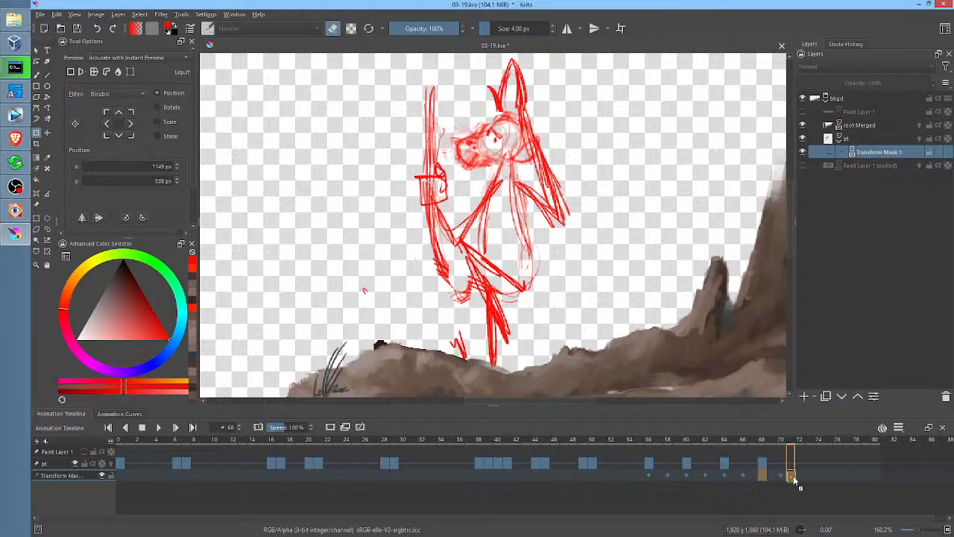
{"action": "left_click", "coordinate": [799, 478]}
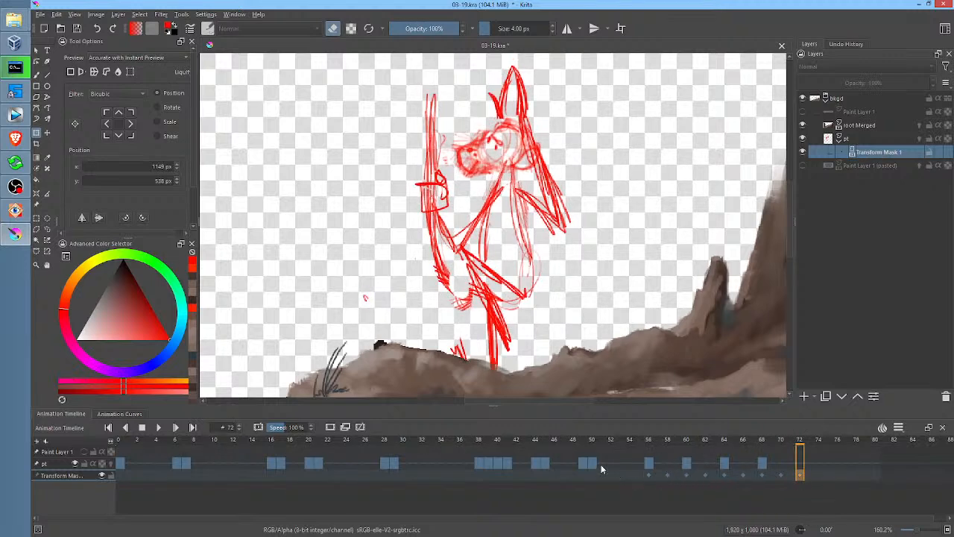
{"action": "left_click", "coordinate": [594, 468]}
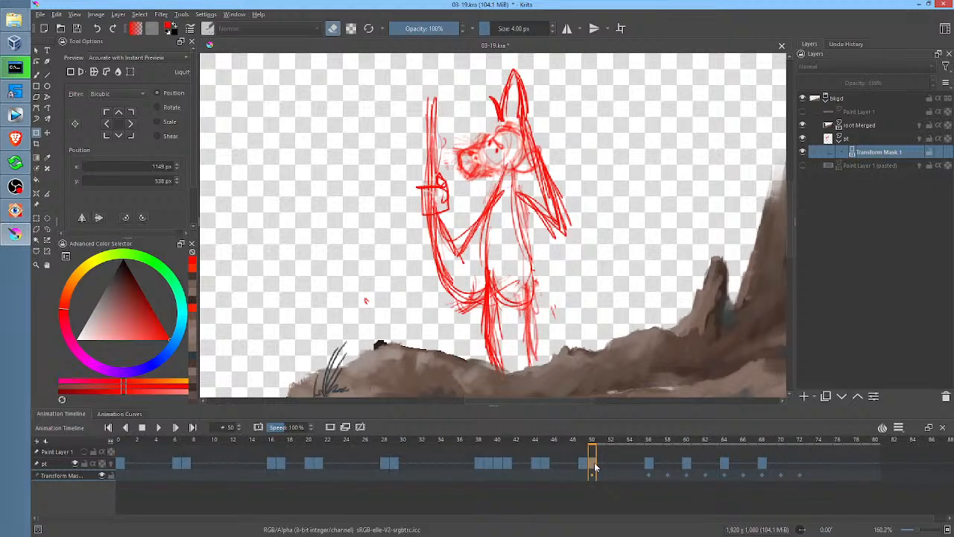
{"action": "left_click_drag", "start_coordinate": [594, 466], "coordinate": [799, 465]}
Step: Play back the whole animation from frame 0 to review the poses together with the bobbing steps
{"action": "left_click", "coordinate": [623, 467]}
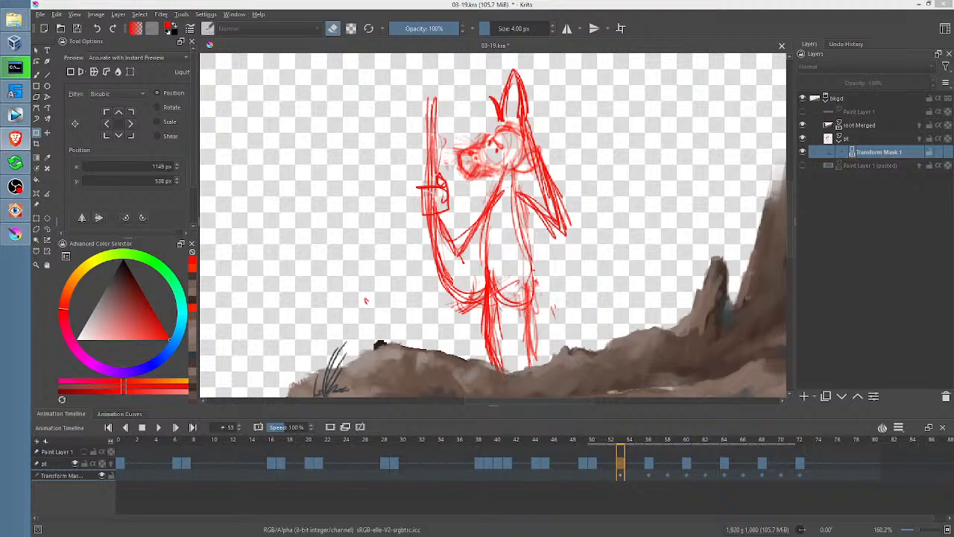
{"action": "left_click", "coordinate": [605, 465]}
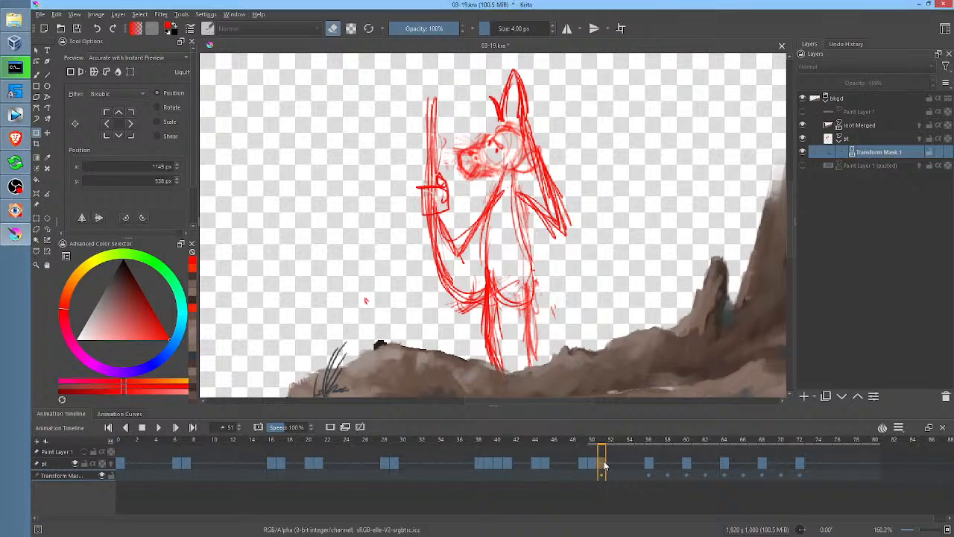
{"action": "key", "text": "space"}
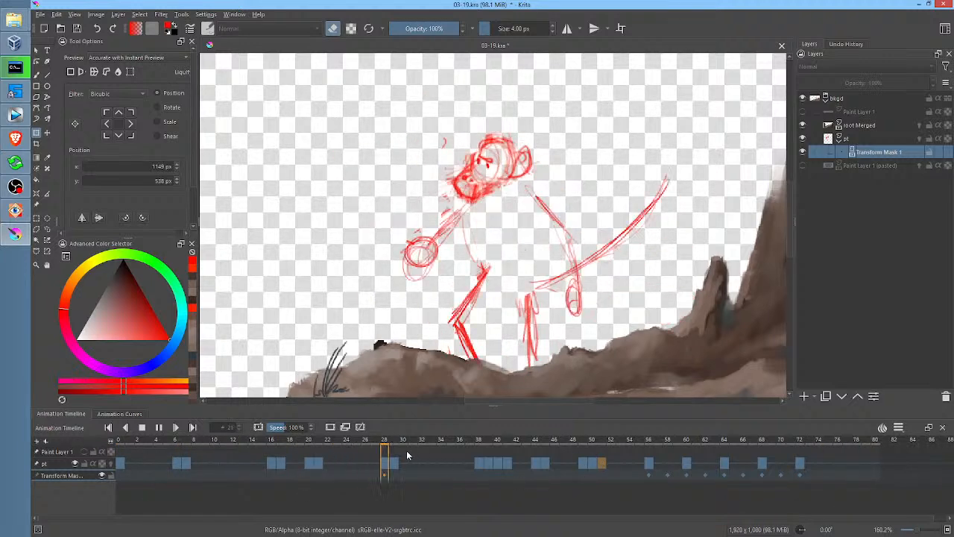
{"action": "left_click", "coordinate": [123, 466]}
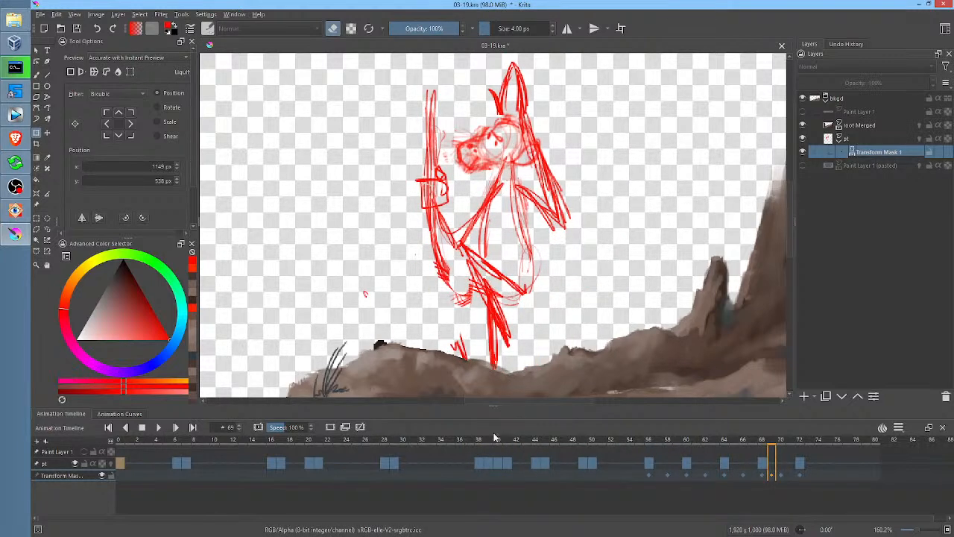
Step: Compare the pt layer's tail poses at frames 36 to 41, and move the keyframes at 38 and 39 one frame later
{"action": "left_click", "coordinate": [463, 465]}
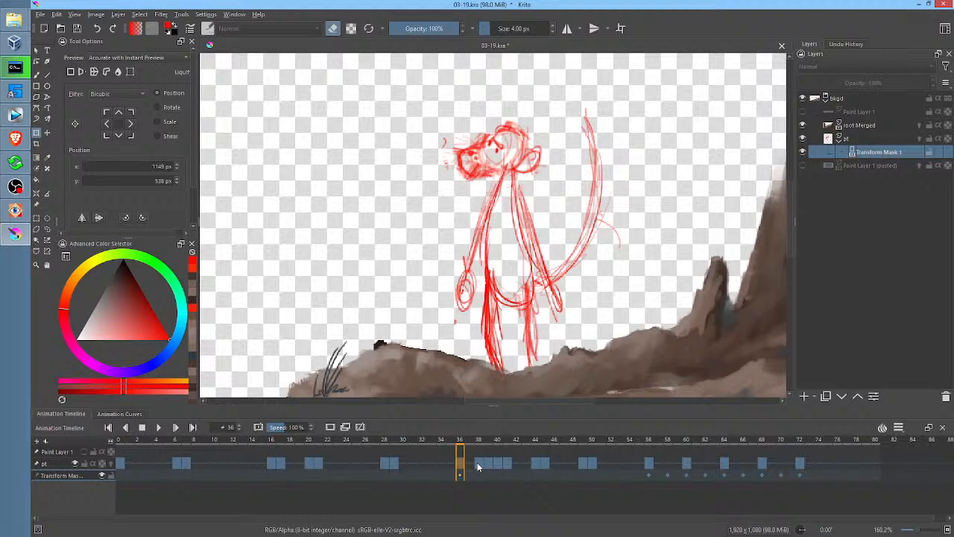
{"action": "left_click", "coordinate": [477, 462]}
{"action": "left_click", "coordinate": [496, 465]}
{"action": "left_click", "coordinate": [503, 464]}
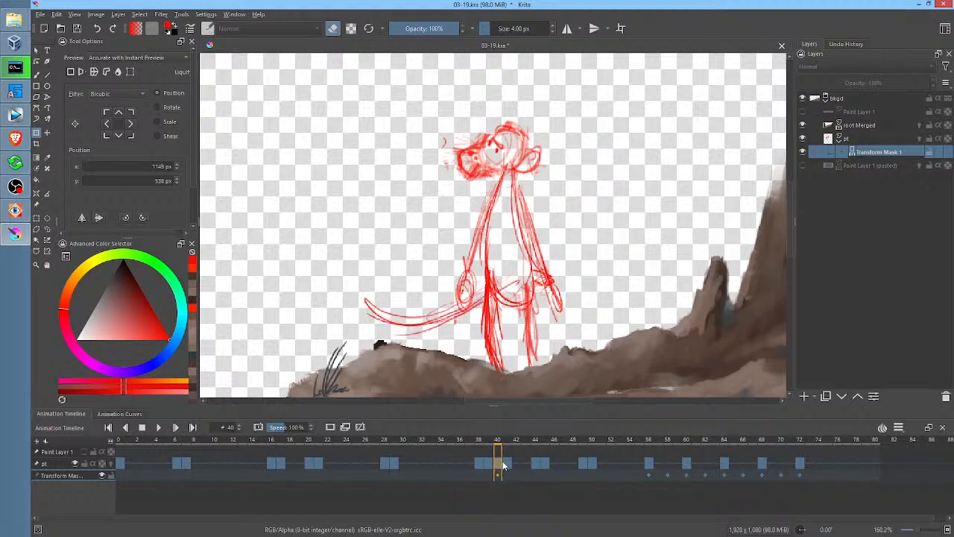
{"action": "left_click", "coordinate": [509, 464]}
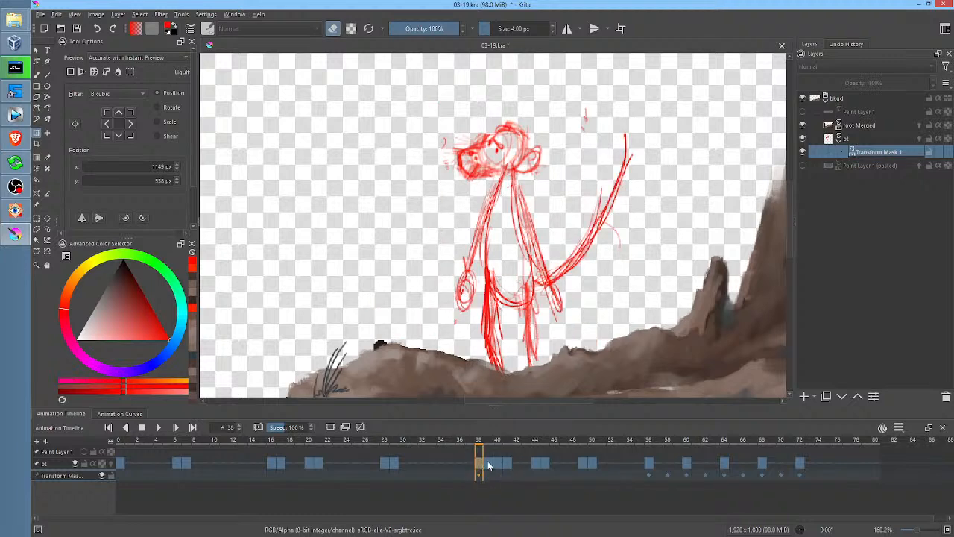
{"action": "left_click", "coordinate": [489, 464]}
{"action": "left_click", "coordinate": [480, 465]}
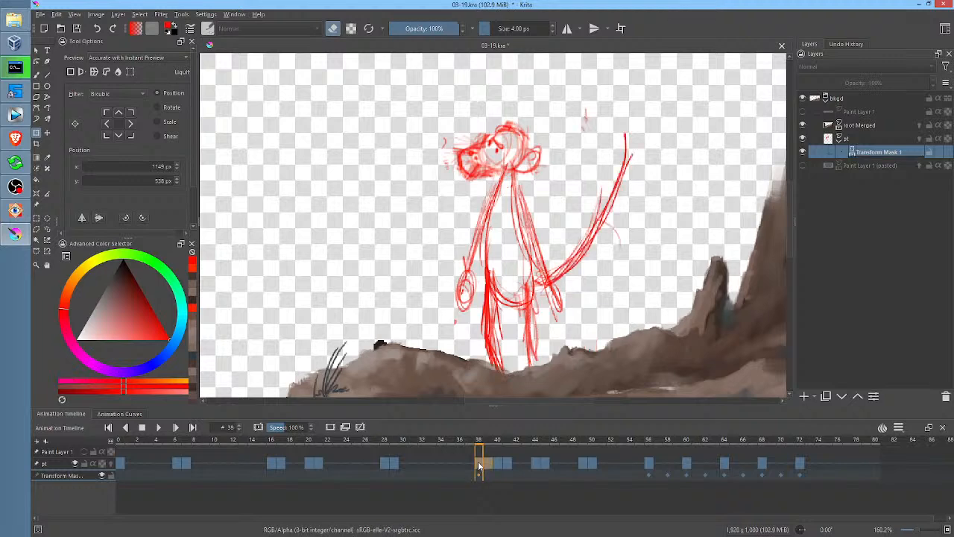
{"action": "left_click", "coordinate": [488, 463]}
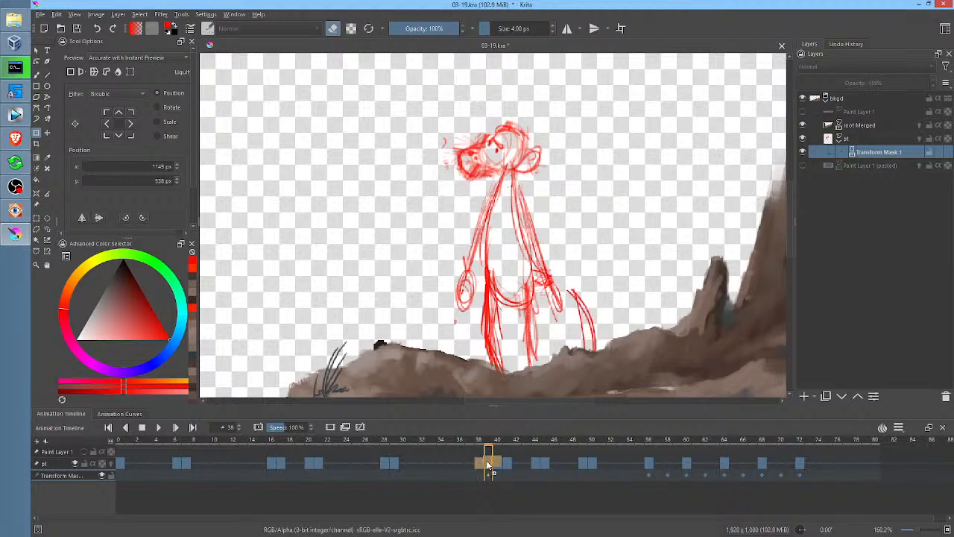
{"action": "left_click_drag", "start_coordinate": [487, 461], "coordinate": [487, 461]}
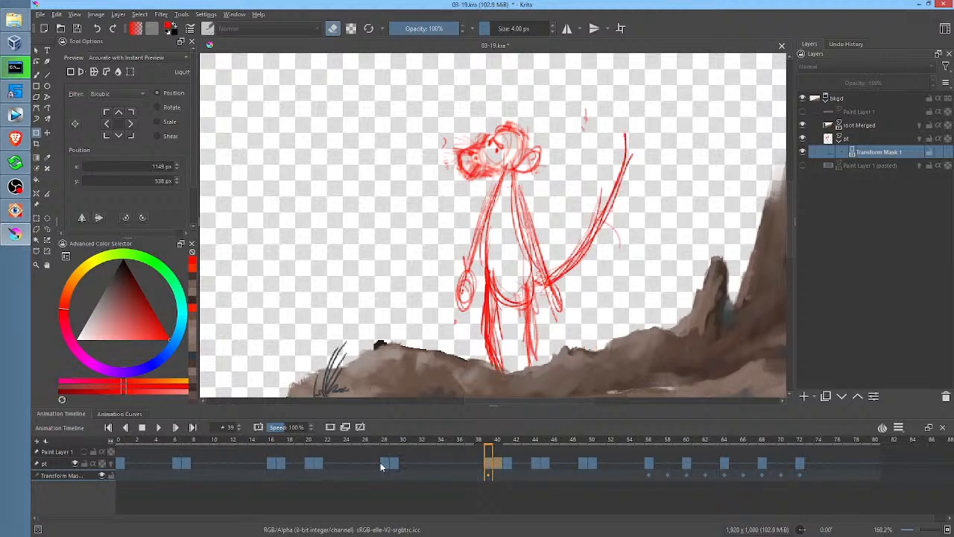
Step: Play back the animation from frame 28 to check the retimed tail movement
{"action": "left_click", "coordinate": [381, 464]}
{"action": "key", "text": "space"}
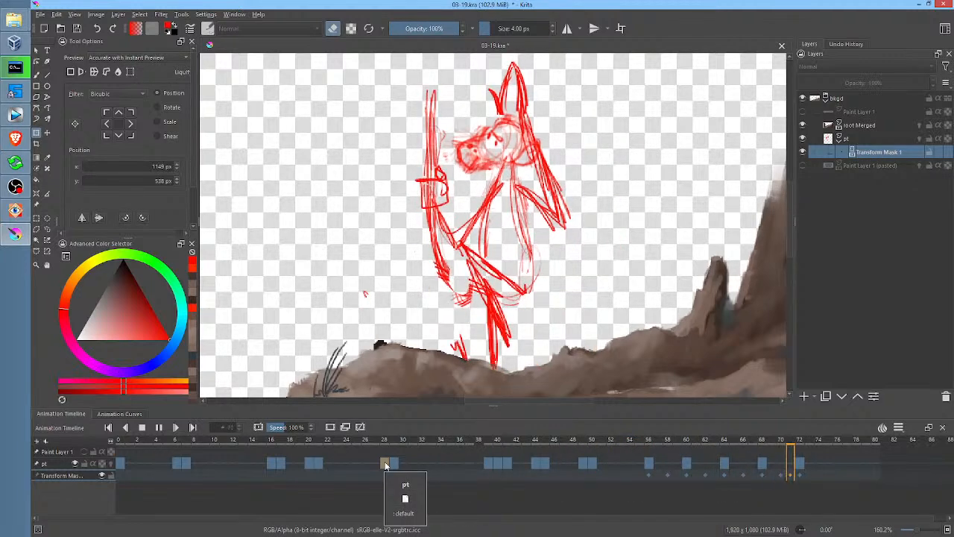
{"action": "key", "text": "space"}
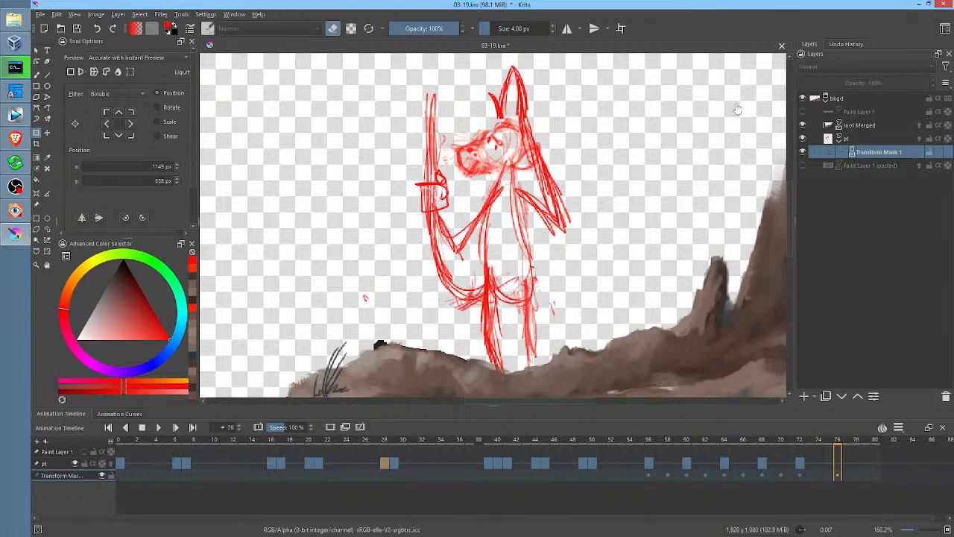
Step: Compare the sketch with and without the dark sky of Paint Layer 1 (pasted), leaving that layer hidden
{"action": "left_click", "coordinate": [802, 165]}
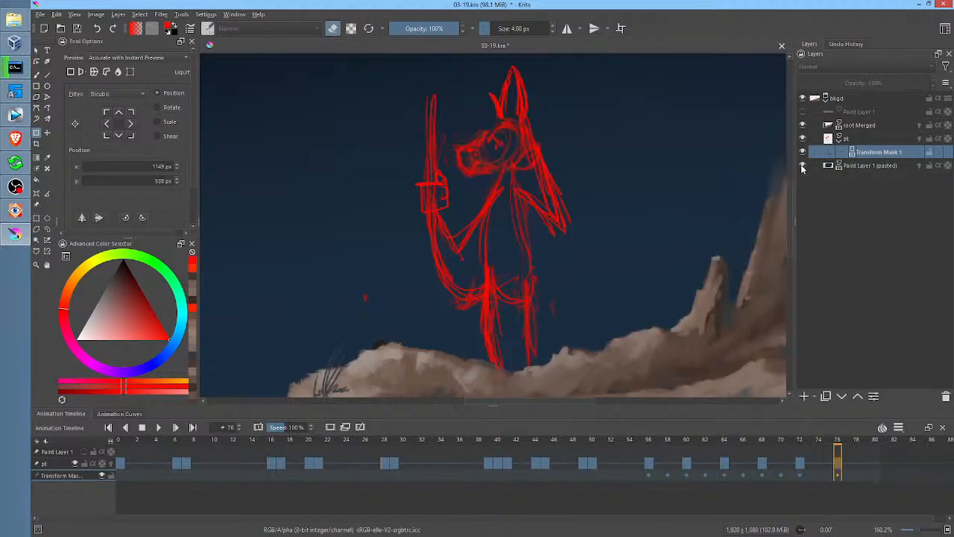
{"action": "left_click", "coordinate": [803, 165]}
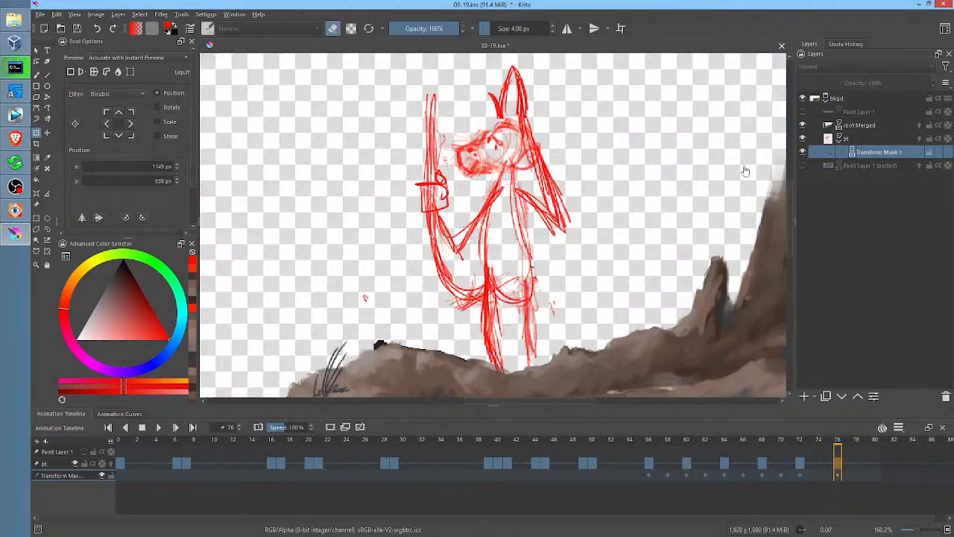
{"action": "scroll", "coordinate": [604, 158], "scroll_direction": "down", "scroll_amount": 3}
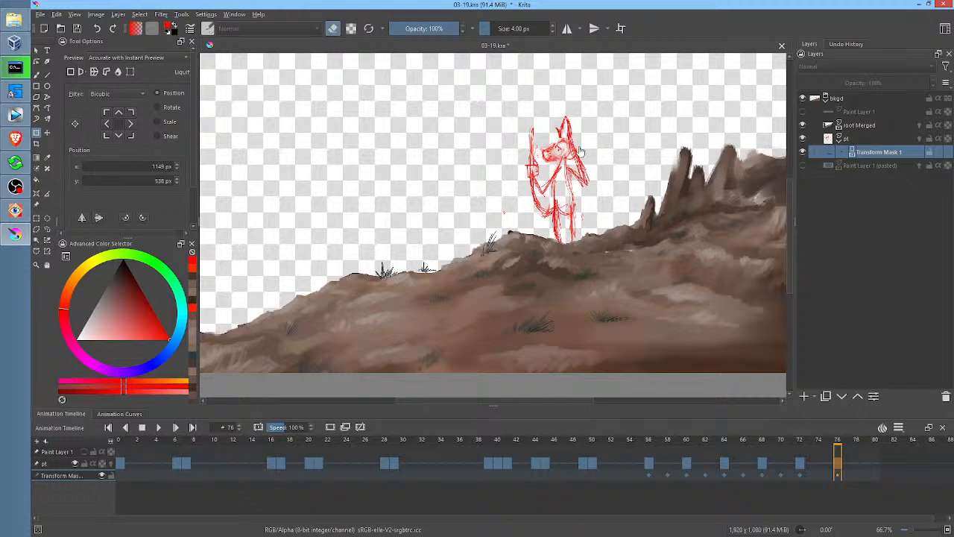
Step: Save 03-19.kra and render frames 0 to 80 as a PNG image sequence in the RENDER folder, replacing the old frames
{"action": "left_click", "coordinate": [78, 28]}
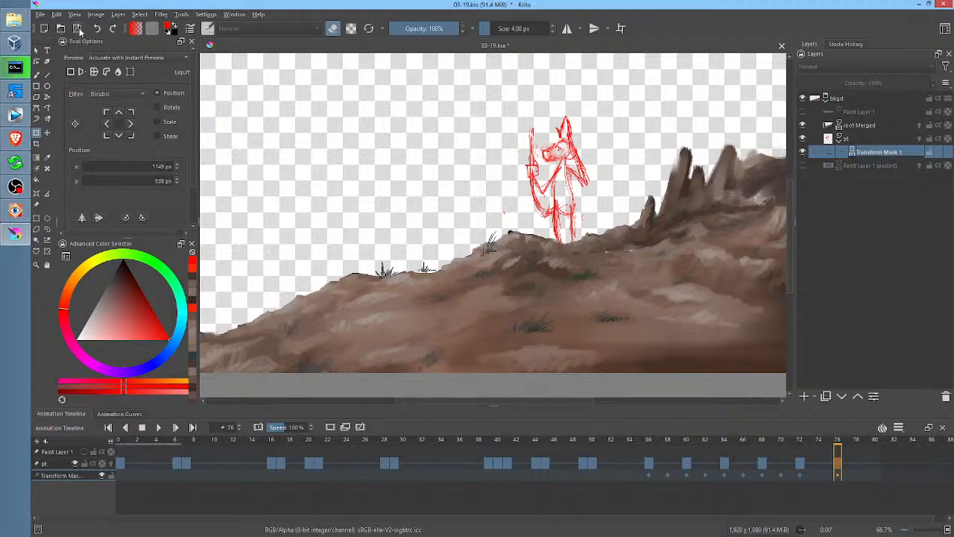
{"action": "key", "text": "ctrl+r"}
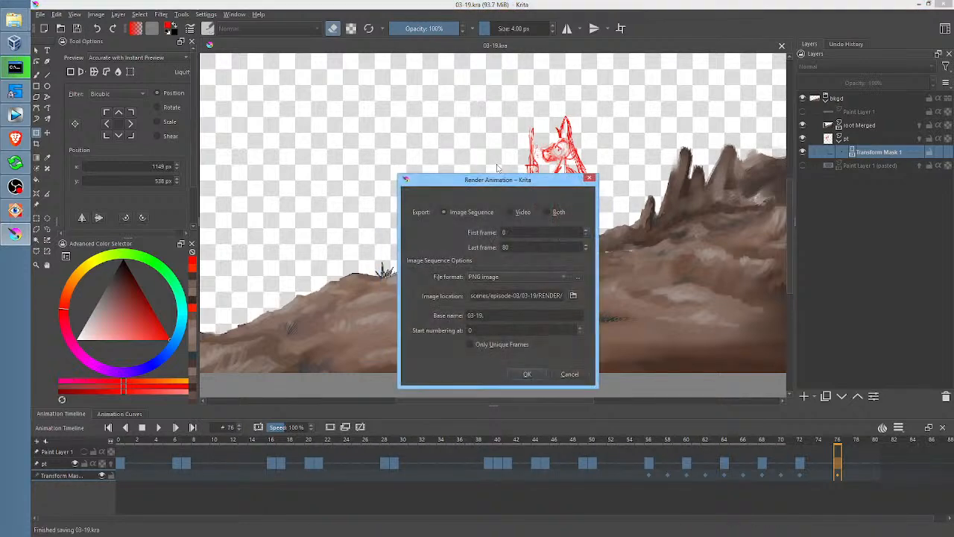
{"action": "left_click", "coordinate": [526, 374]}
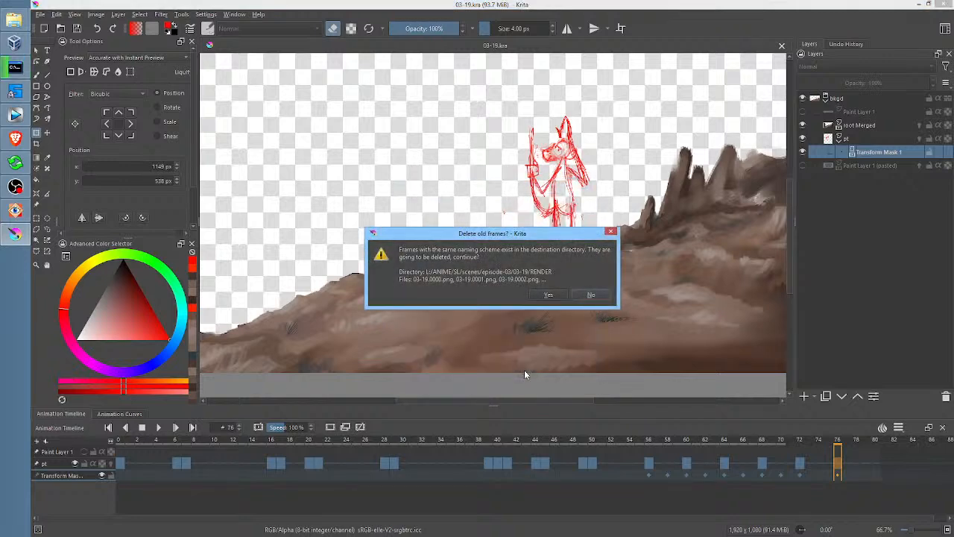
{"action": "left_click", "coordinate": [549, 293]}
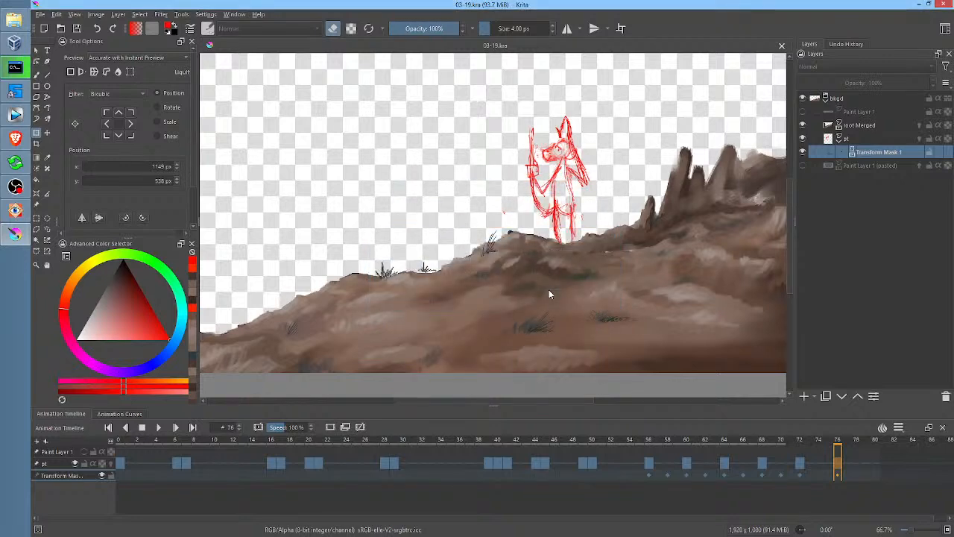
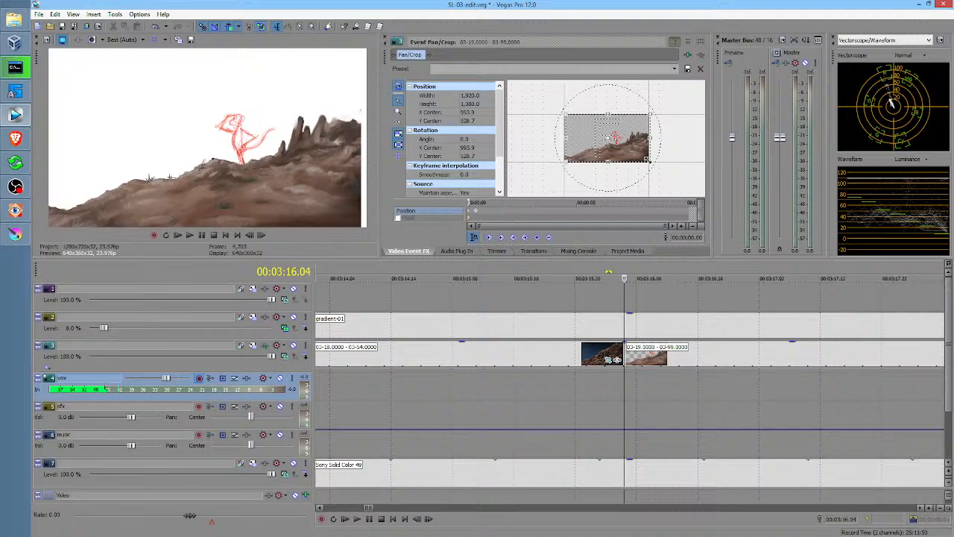
Step: In Vegas Pro, shrink the 03-19 event's first pan/crop position to 1,762.0 by 991.1 and play across the cut
{"action": "left_click_drag", "start_coordinate": [648, 158], "coordinate": [645, 158]}
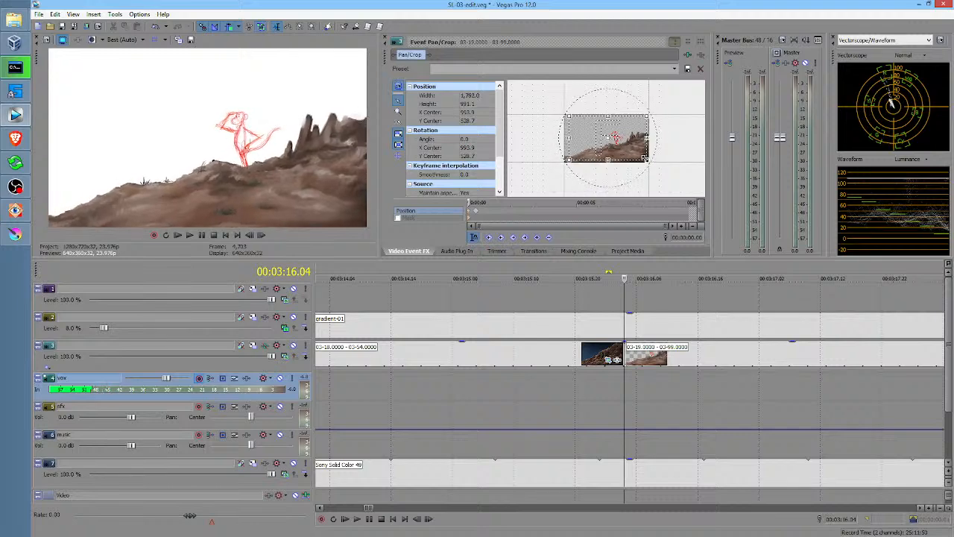
{"action": "left_click", "coordinate": [609, 381]}
{"action": "key", "text": "space"}
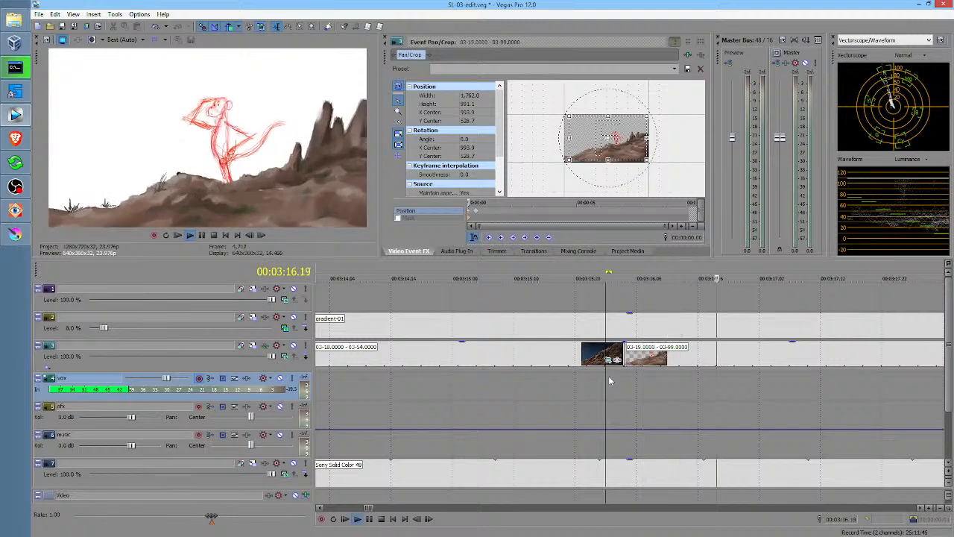
{"action": "left_click", "coordinate": [528, 378]}
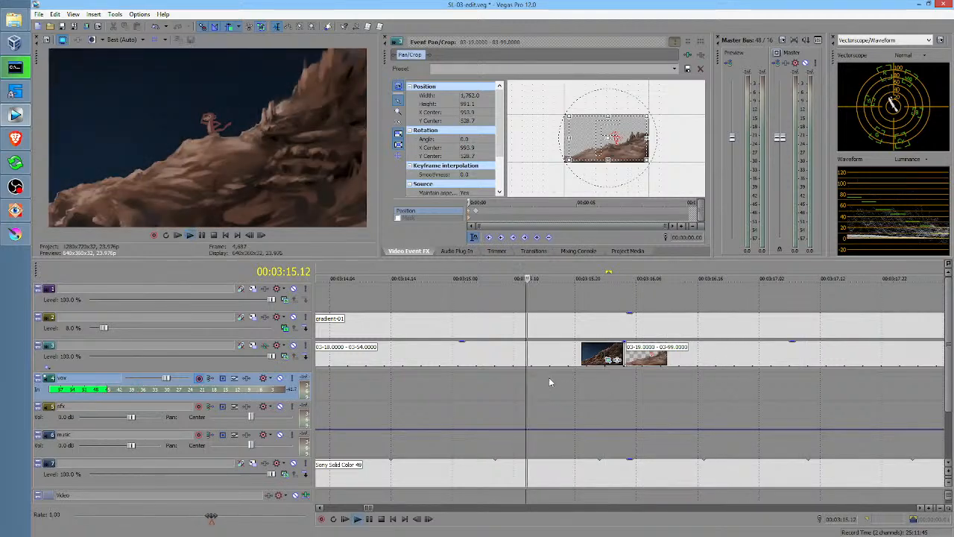
{"action": "key", "text": "space"}
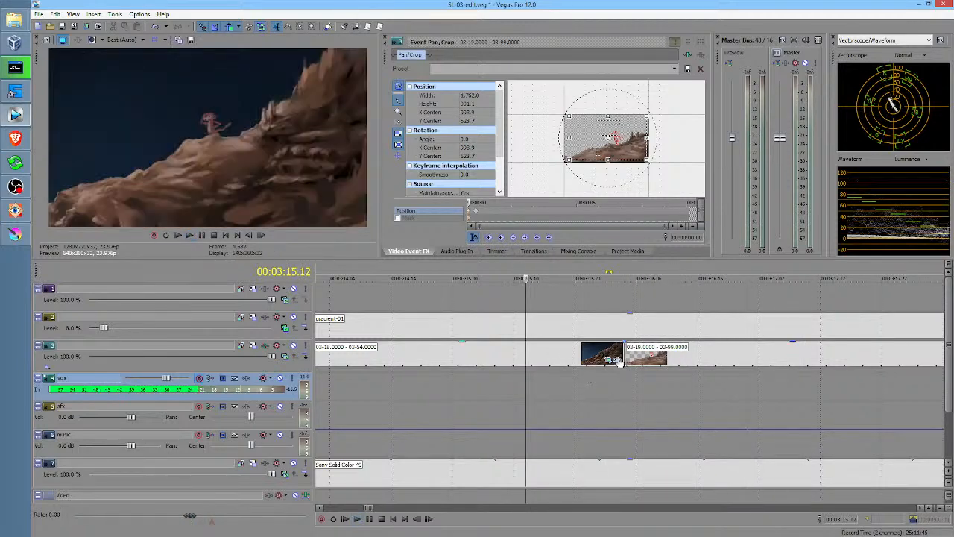
Step: Try trimming two frames off the end of the 03-18 event, and undo the trim after previewing the cut
{"action": "left_click", "coordinate": [618, 354]}
{"action": "left_click_drag", "start_coordinate": [618, 353], "coordinate": [608, 353]}
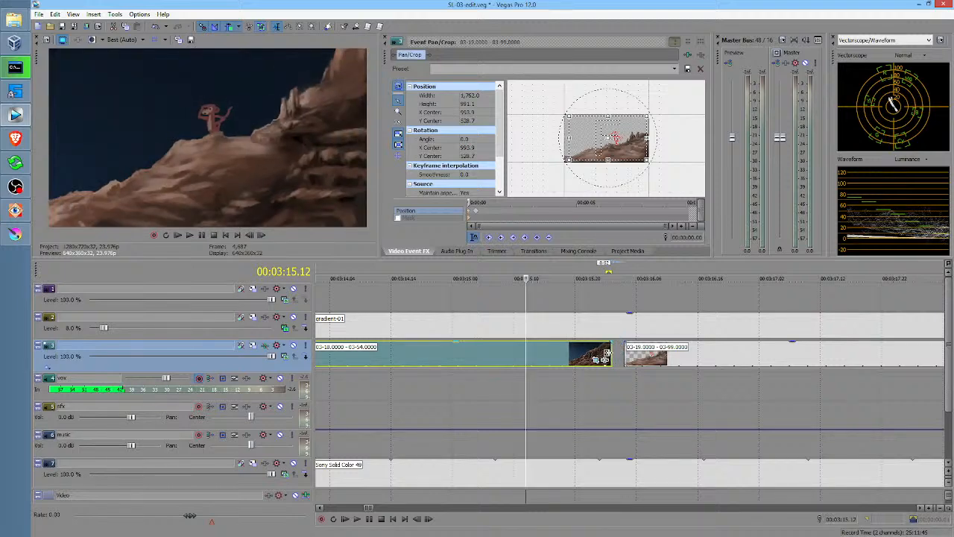
{"action": "left_click", "coordinate": [551, 373]}
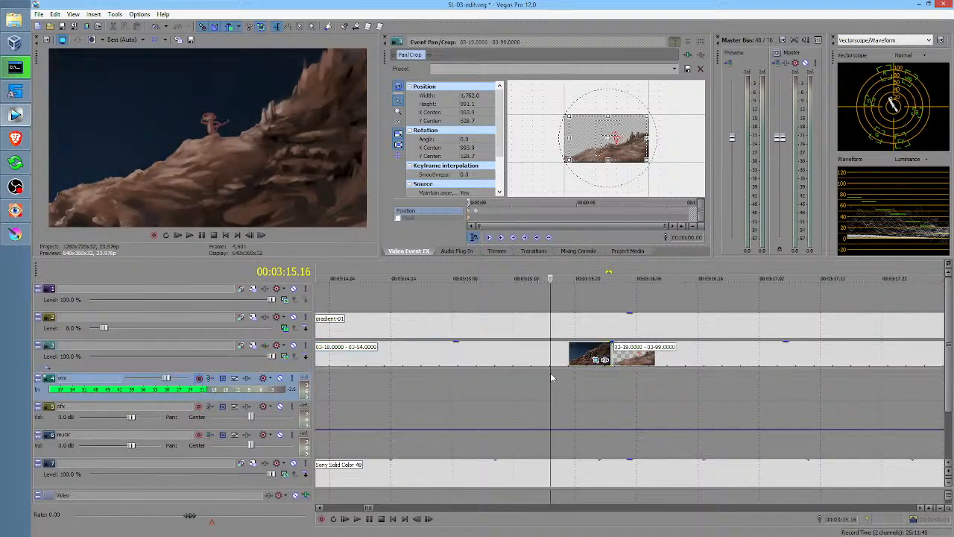
{"action": "key", "text": "space"}
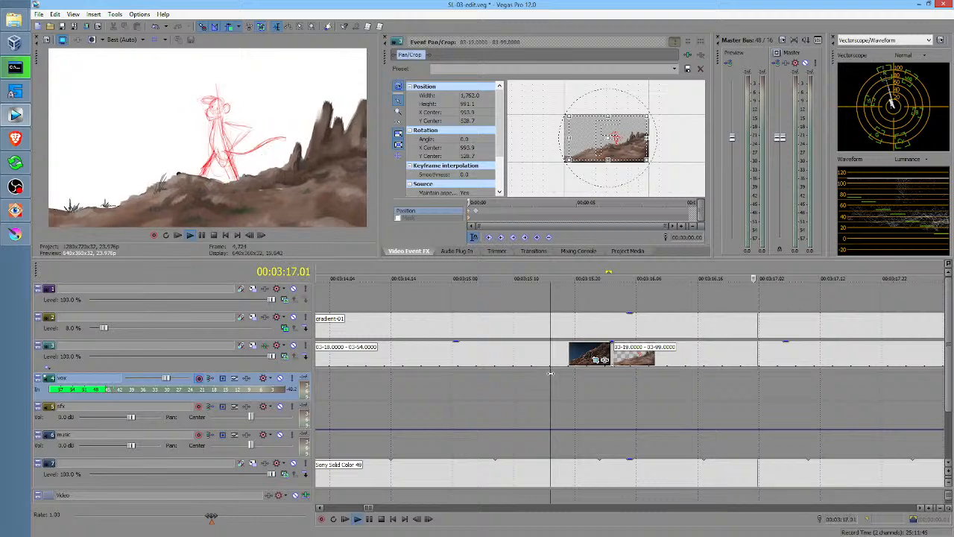
{"action": "key", "text": "space"}
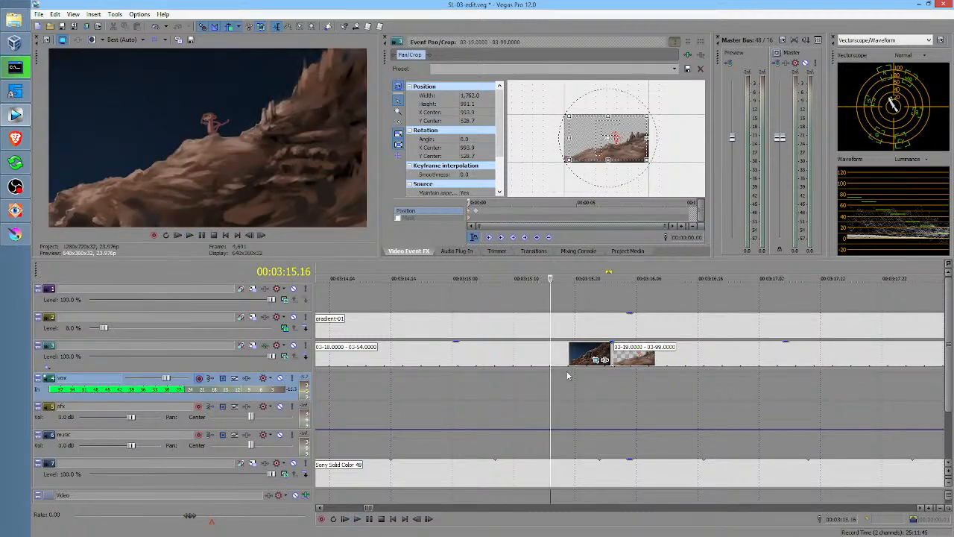
{"action": "left_click", "coordinate": [540, 381]}
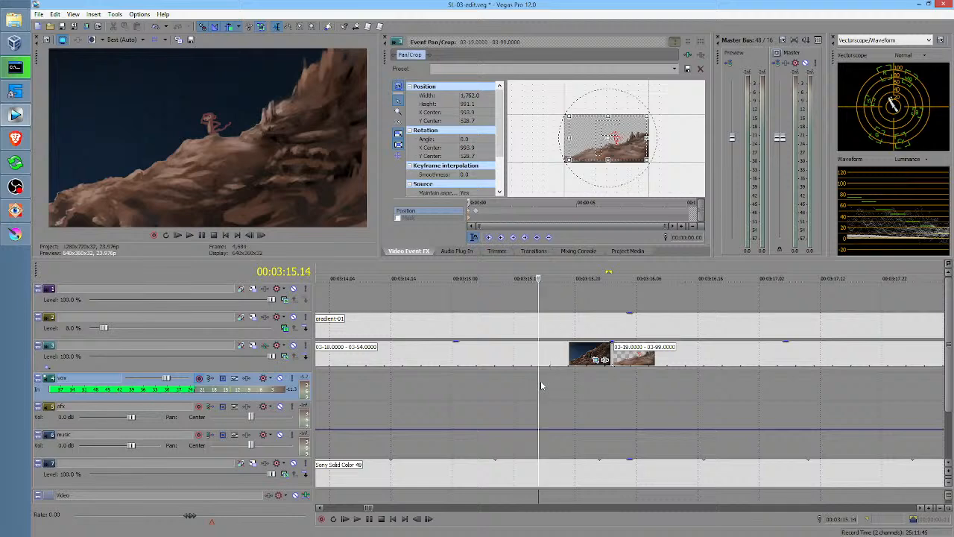
{"action": "key", "text": "ctrl+z"}
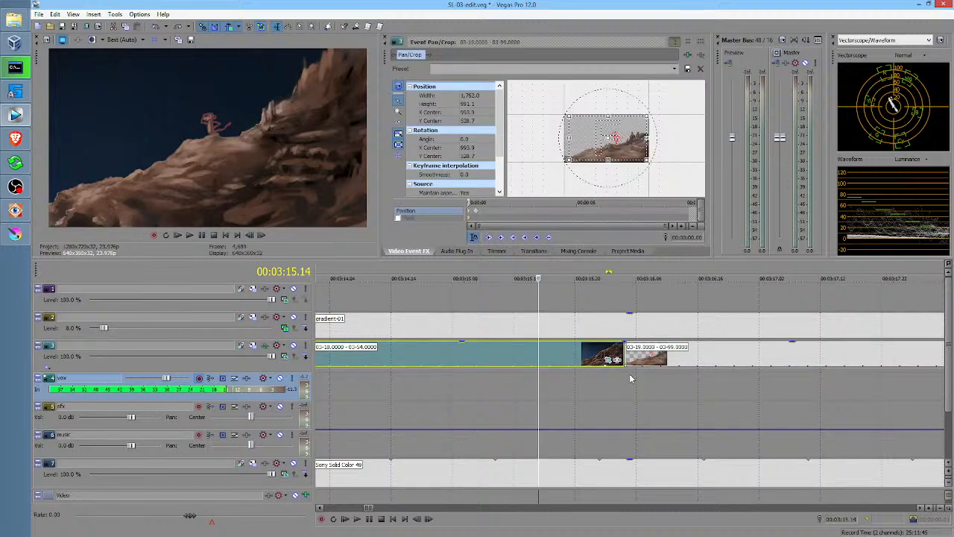
Step: Play the timeline from about 00:03:15.14 across the cut into the 03-19 event to review the camera move
{"action": "key", "text": "space"}
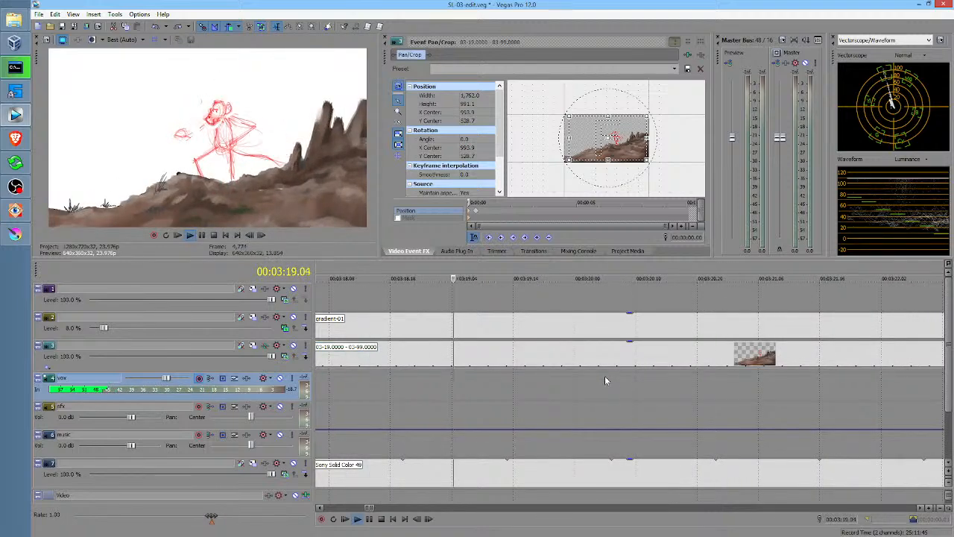
{"action": "key", "text": "space"}
{"action": "scroll", "coordinate": [649, 377], "scroll_direction": "down", "scroll_amount": 1}
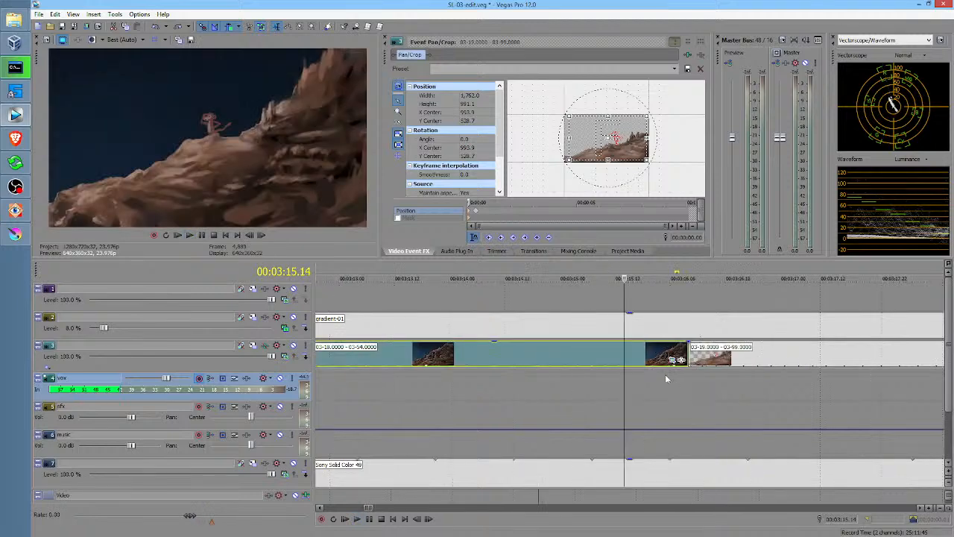
{"action": "left_click", "coordinate": [617, 376]}
{"action": "key", "text": "space"}
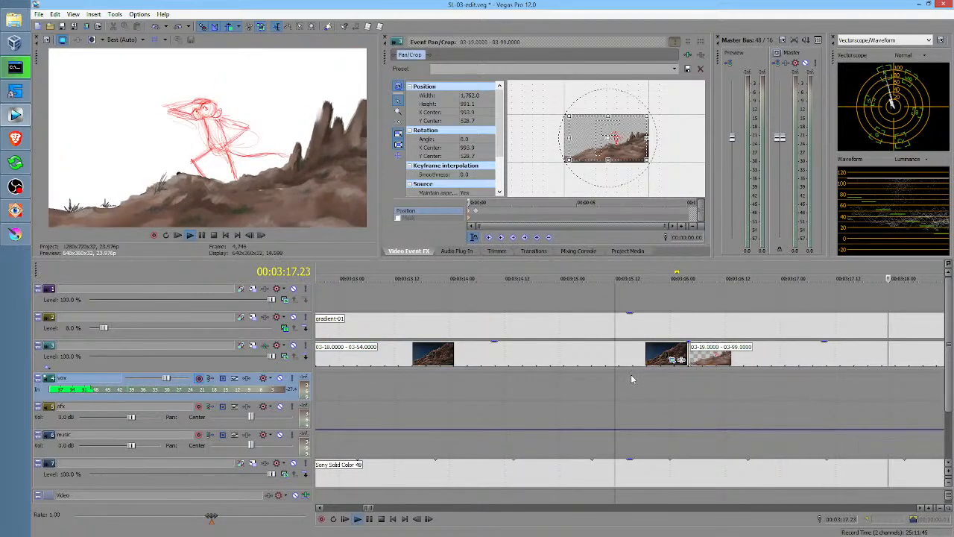
{"action": "key", "text": "space"}
Step: At the 03-19 event's first frame, 00:03:16.04, move the pan/crop centre to X 1,163.1 and Y 551.3
{"action": "left_click", "coordinate": [688, 377]}
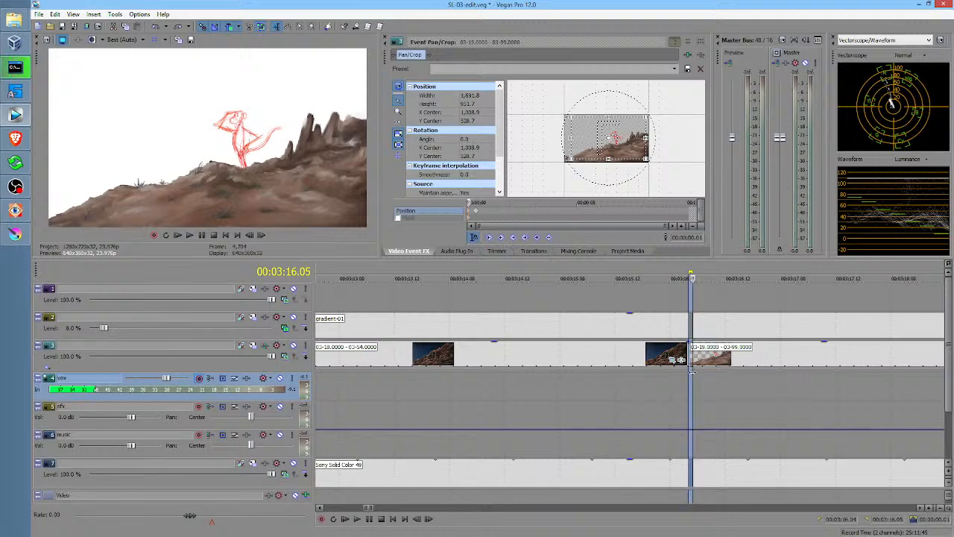
{"action": "left_click_drag", "start_coordinate": [687, 376], "coordinate": [671, 371]}
{"action": "left_click", "coordinate": [691, 376]}
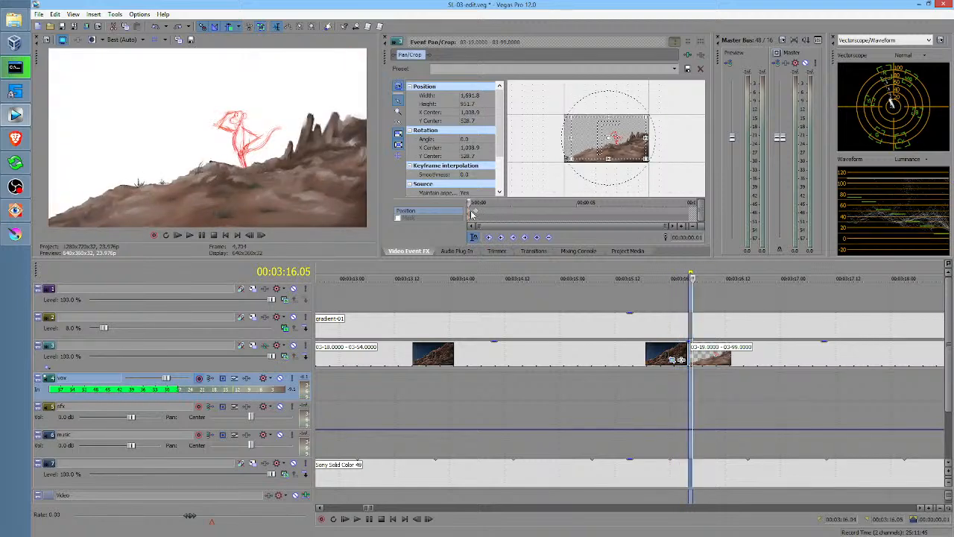
{"action": "key", "text": "Left"}
{"action": "left_click_drag", "start_coordinate": [609, 147], "coordinate": [616, 148]}
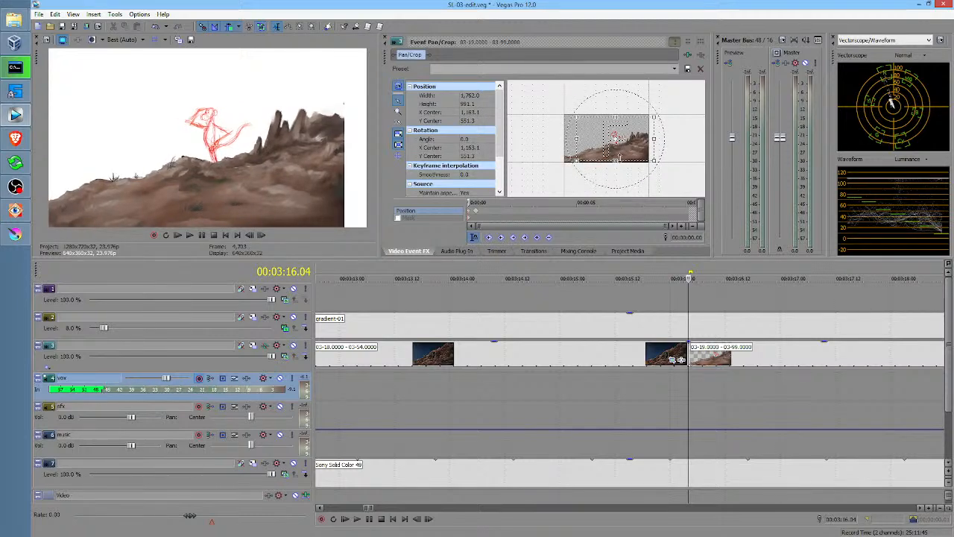
Step: Play the transition from 03-18 to 03-19 again to check how the repositioned opening crop matches
{"action": "left_click", "coordinate": [656, 382]}
{"action": "key", "text": "space"}
{"action": "key", "text": "space"}
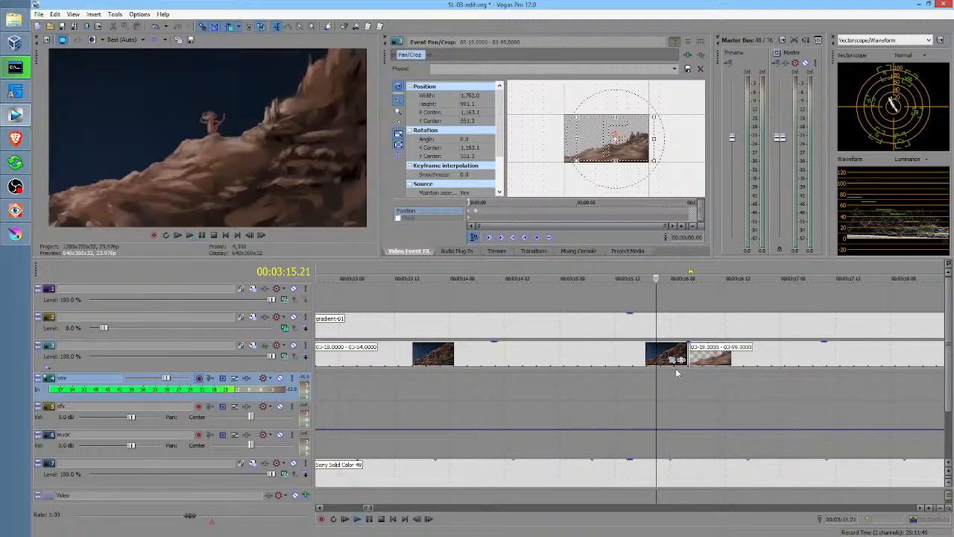
{"action": "left_click", "coordinate": [624, 375]}
{"action": "key", "text": "space"}
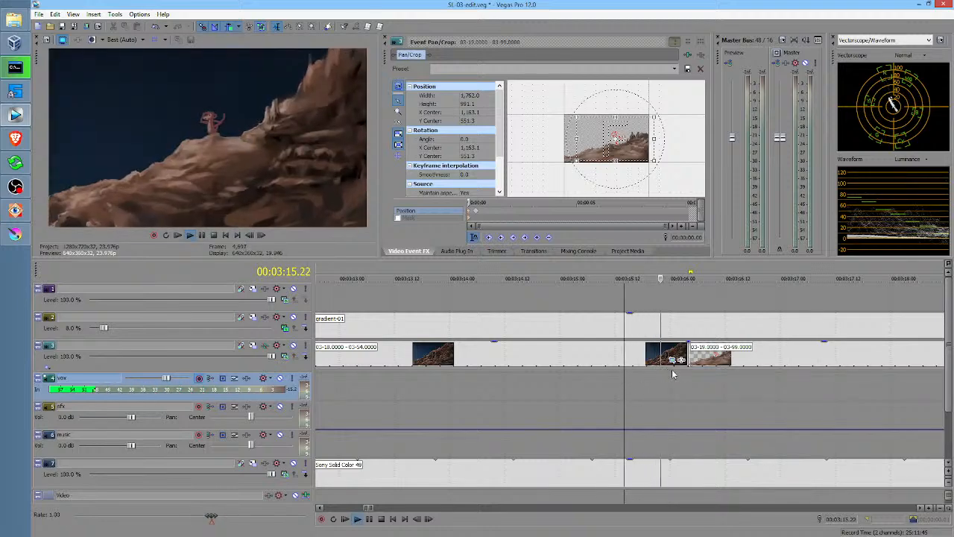
{"action": "key", "text": "space"}
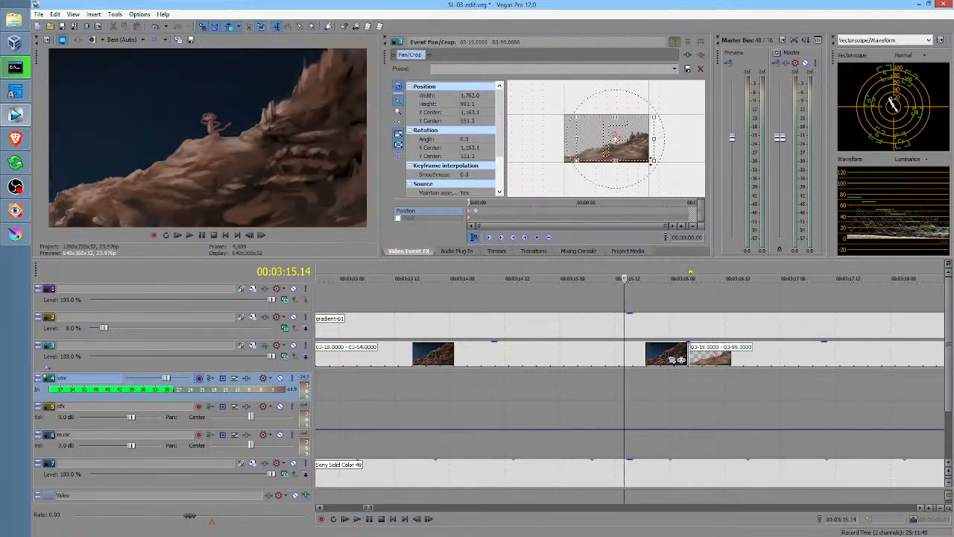
Step: Shrink the 03-19 event's opening pan/crop frame to a width of 1,561.4 and play the cut
{"action": "left_click_drag", "start_coordinate": [652, 160], "coordinate": [649, 158]}
{"action": "left_click", "coordinate": [643, 379]}
{"action": "key", "text": "space"}
{"action": "key", "text": "space"}
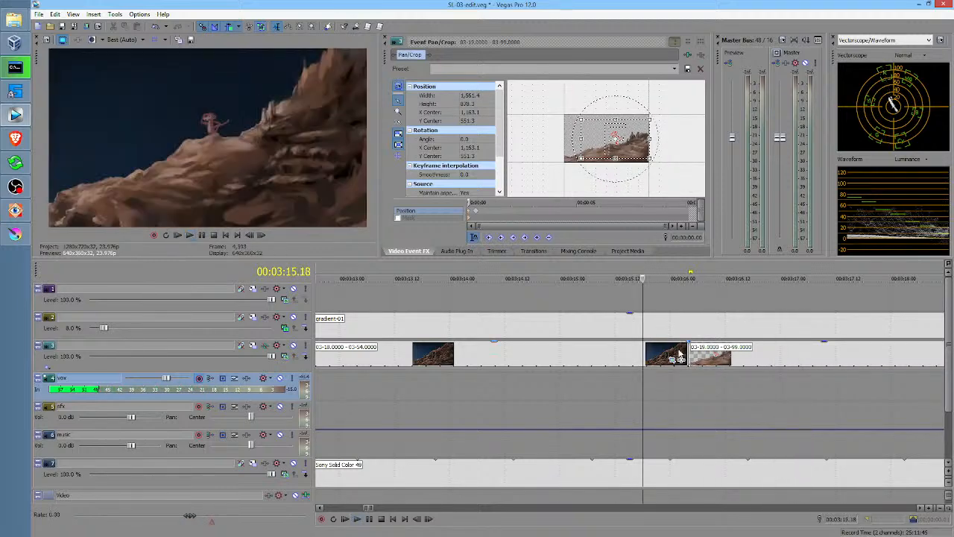
Step: At the 03-19 event's second keyframe, set the crop width to 1,062.5 centred on X 1,174.4, Y 540.0, and preview the transition
{"action": "left_click", "coordinate": [477, 213]}
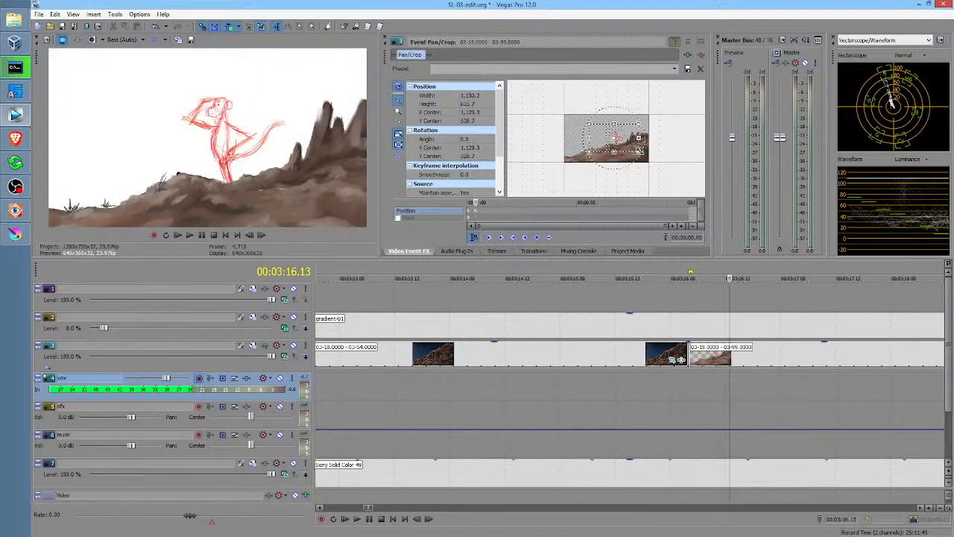
{"action": "left_click_drag", "start_coordinate": [638, 151], "coordinate": [624, 146]}
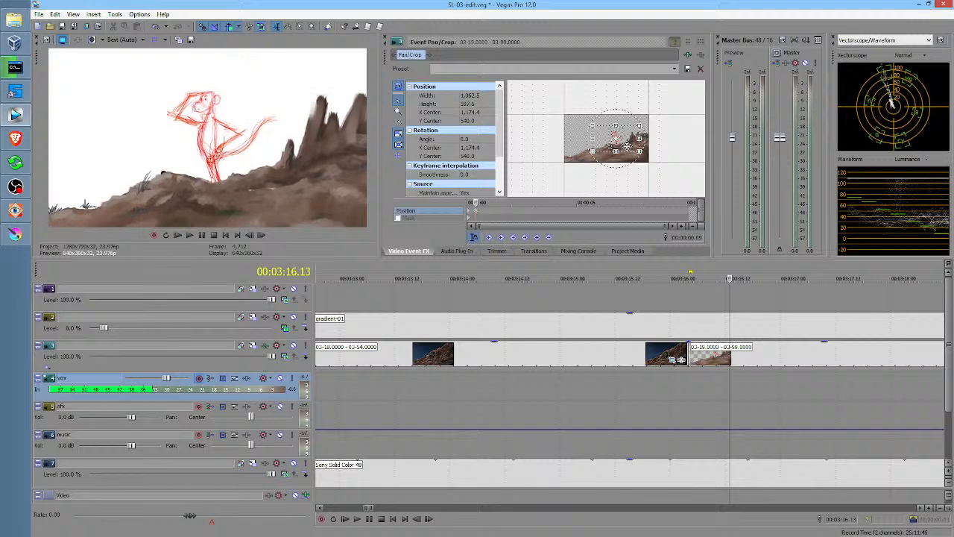
{"action": "left_click", "coordinate": [634, 384]}
{"action": "key", "text": "space"}
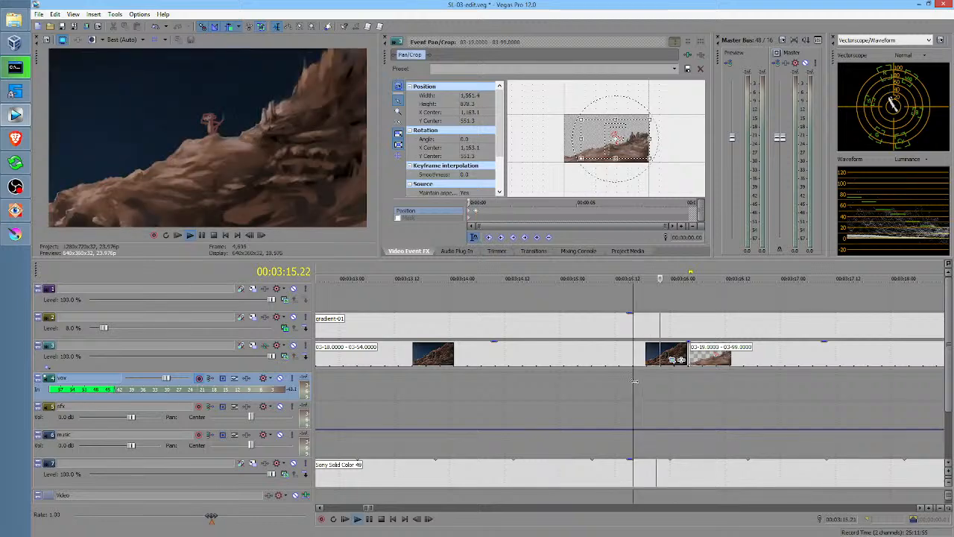
{"action": "key", "text": "space"}
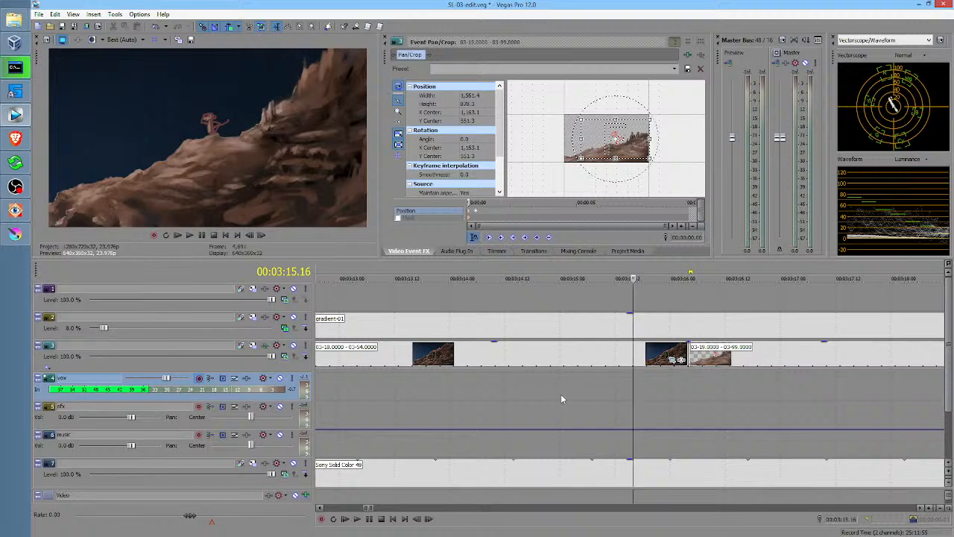
Step: Play from 00:03:15.07 and scrub back and forth across the cut between 03-18 and 03-19 to compare the framing
{"action": "left_click", "coordinate": [592, 383]}
{"action": "key", "text": "space"}
{"action": "key", "text": "space"}
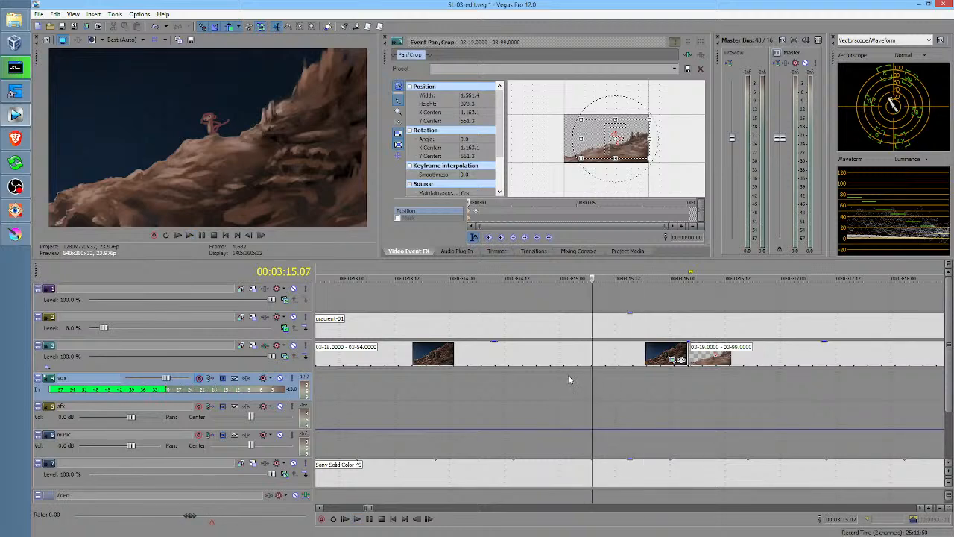
{"action": "left_click", "coordinate": [597, 377]}
{"action": "left_click_drag", "start_coordinate": [596, 377], "coordinate": [653, 384]}
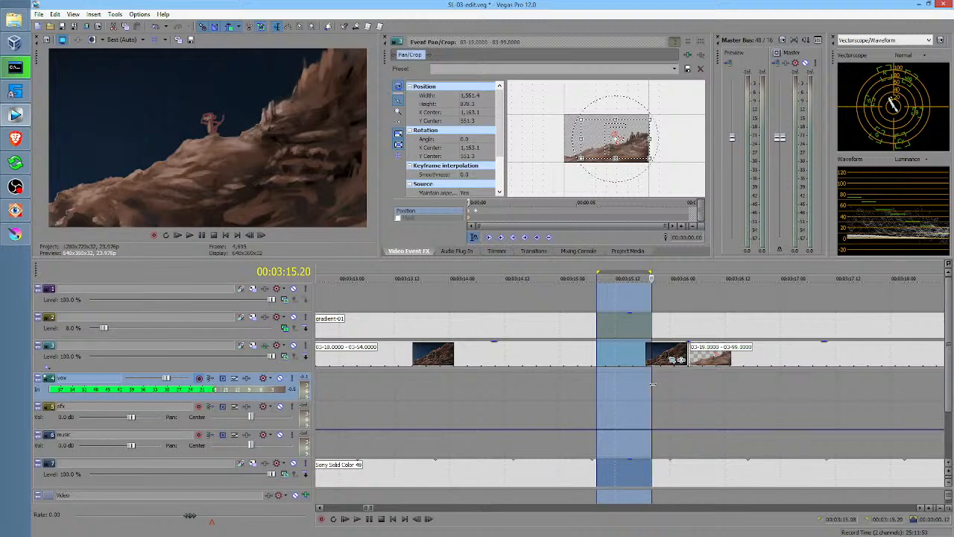
{"action": "left_click_drag", "start_coordinate": [684, 378], "coordinate": [716, 384]}
{"action": "left_click_drag", "start_coordinate": [639, 383], "coordinate": [739, 386]}
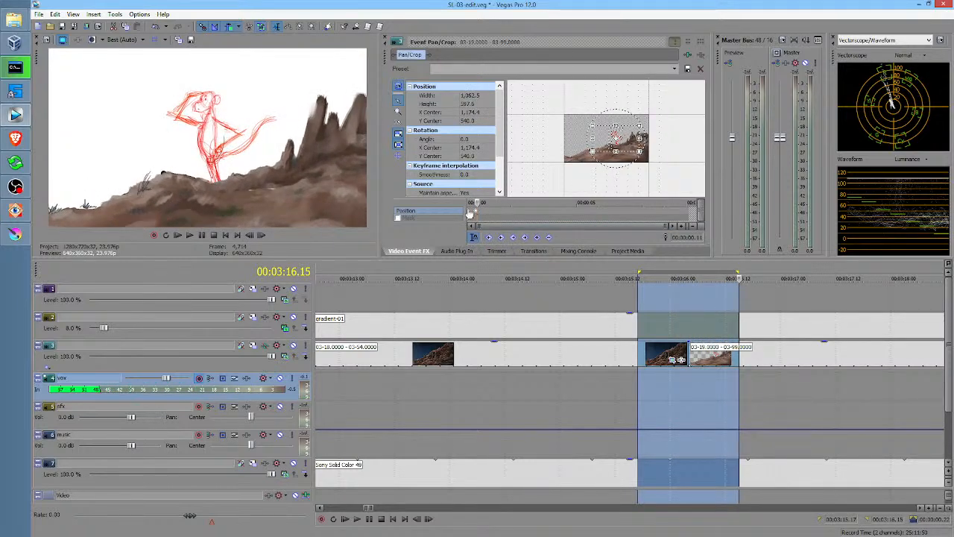
Step: Tighten the 03-19 event's first crop keyframe to a width of 1,471.2 and replay the cut
{"action": "left_click", "coordinate": [469, 211]}
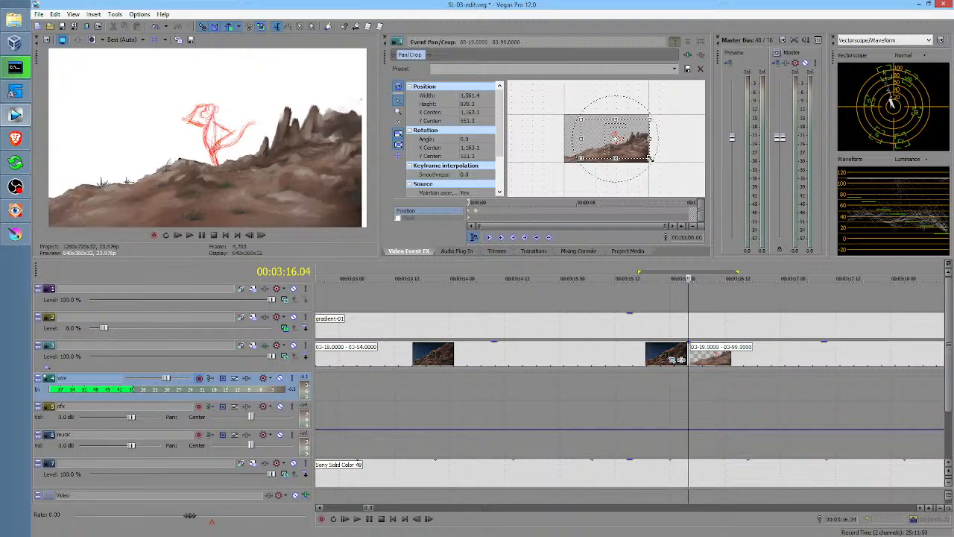
{"action": "left_click_drag", "start_coordinate": [650, 158], "coordinate": [648, 159]}
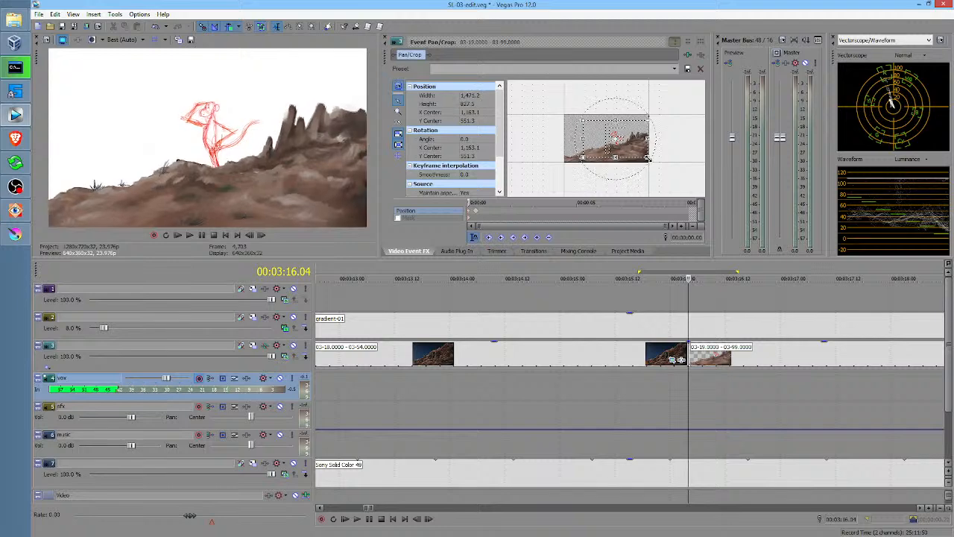
{"action": "left_click", "coordinate": [649, 379]}
{"action": "key", "text": "space"}
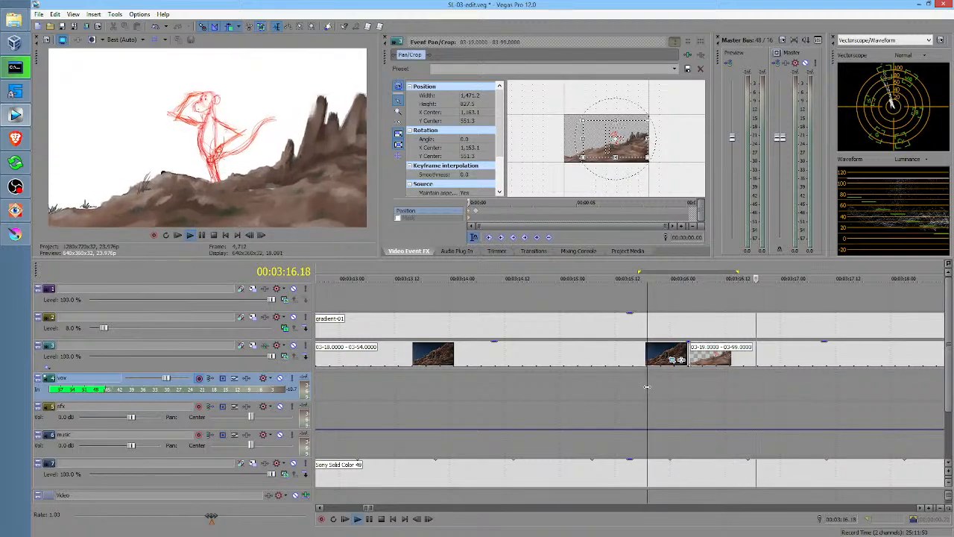
{"action": "key", "text": "space"}
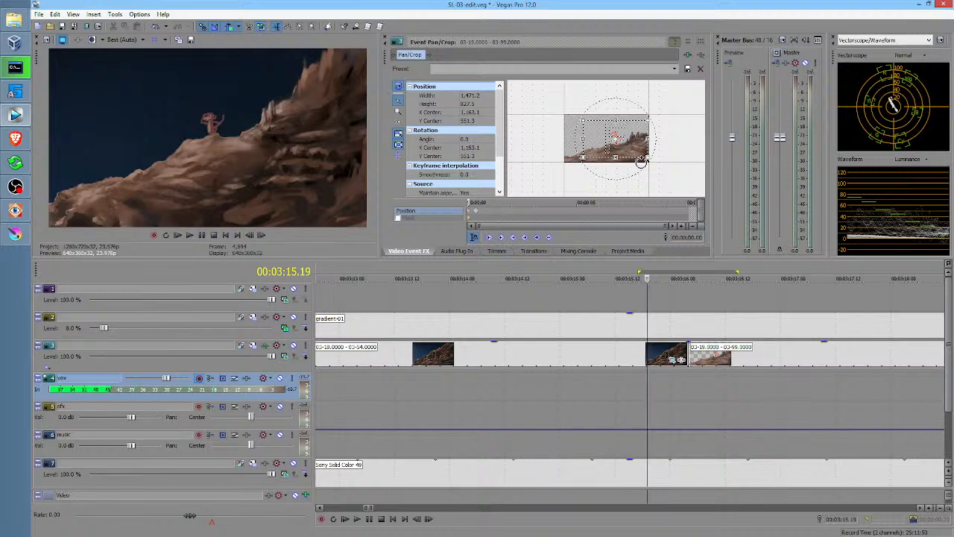
Step: Set the 03-19 event's crop width to 1,403.5 at the first keyframe and 1,022.3 at the second, and preview the camera move
{"action": "left_click_drag", "start_coordinate": [641, 163], "coordinate": [637, 159]}
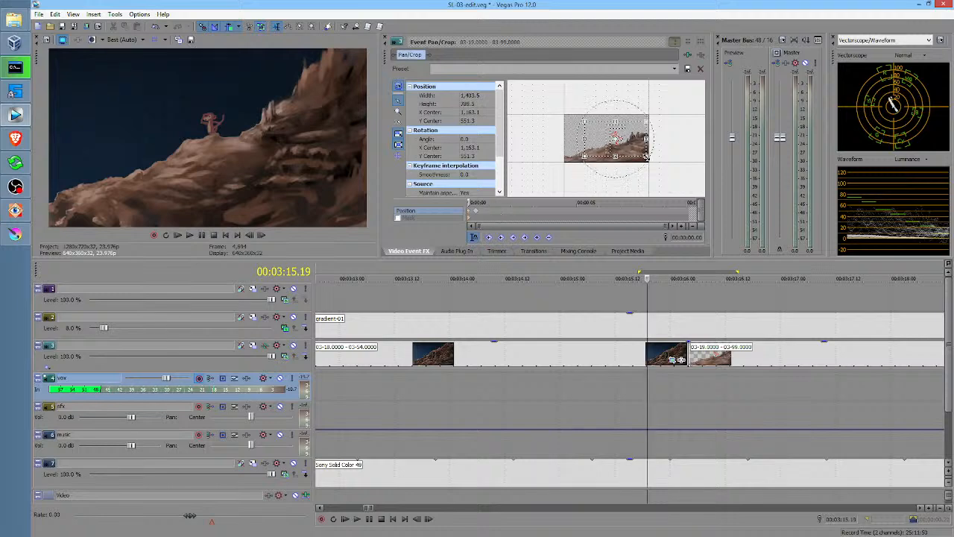
{"action": "left_click", "coordinate": [476, 212]}
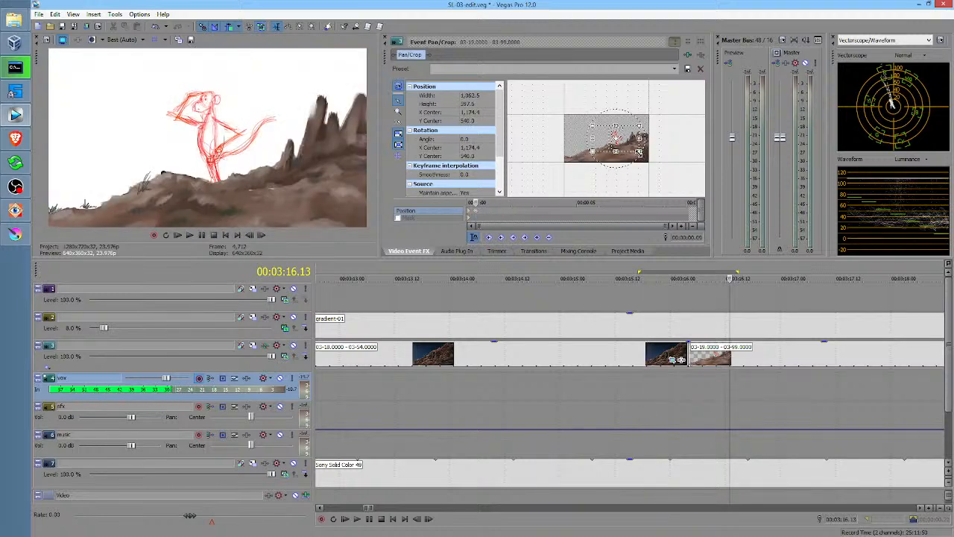
{"action": "left_click_drag", "start_coordinate": [639, 153], "coordinate": [637, 151]}
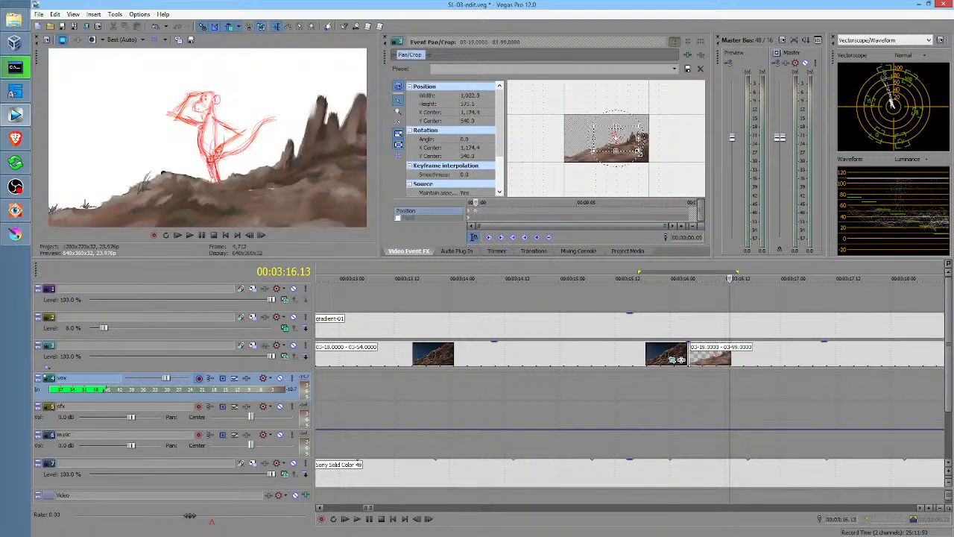
{"action": "left_click", "coordinate": [654, 380]}
{"action": "key", "text": "space"}
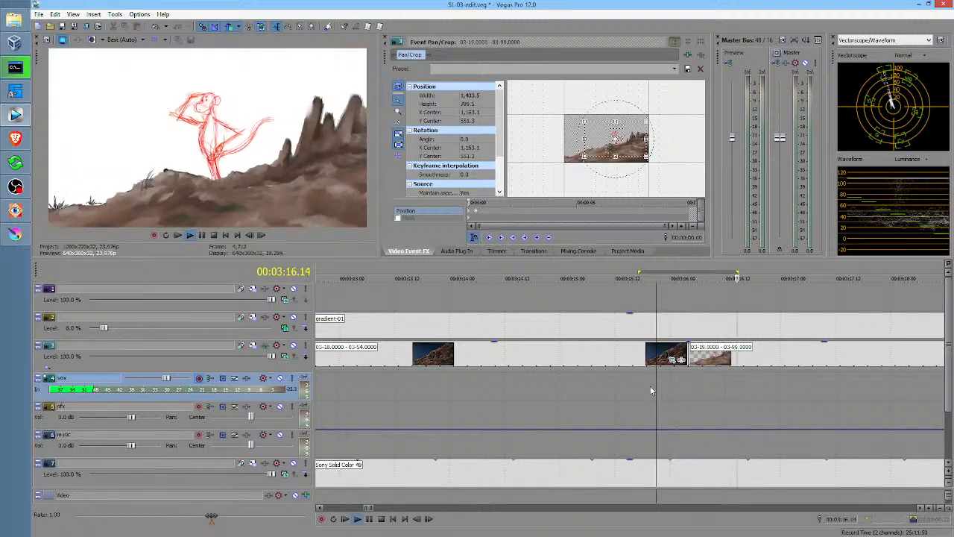
{"action": "key", "text": "space"}
Step: Play the edit from 00:03:11.01 through the 03-18 event into 03-19 to review the shots in context
{"action": "left_click", "coordinate": [476, 391]}
{"action": "scroll", "coordinate": [496, 388], "scroll_direction": "down", "scroll_amount": 3}
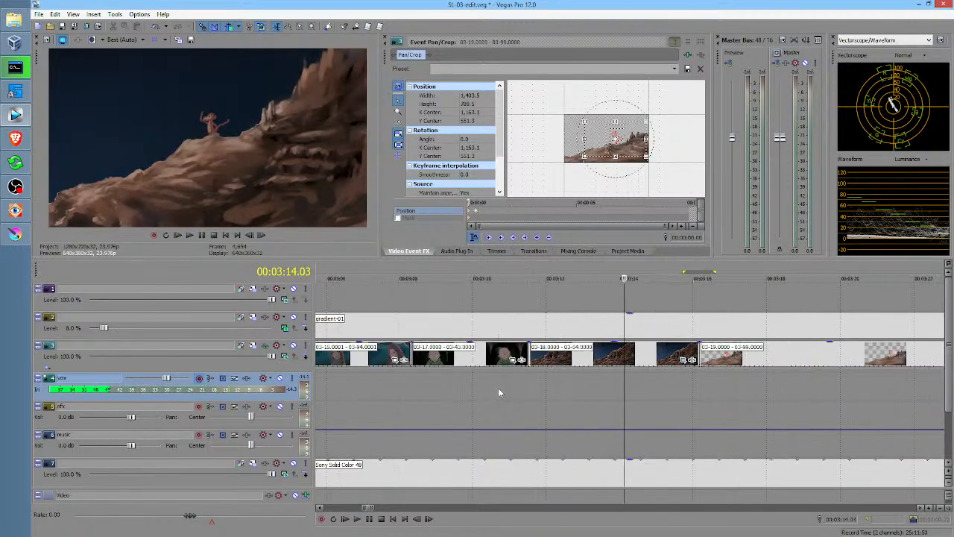
{"action": "left_click", "coordinate": [511, 389]}
{"action": "key", "text": "space"}
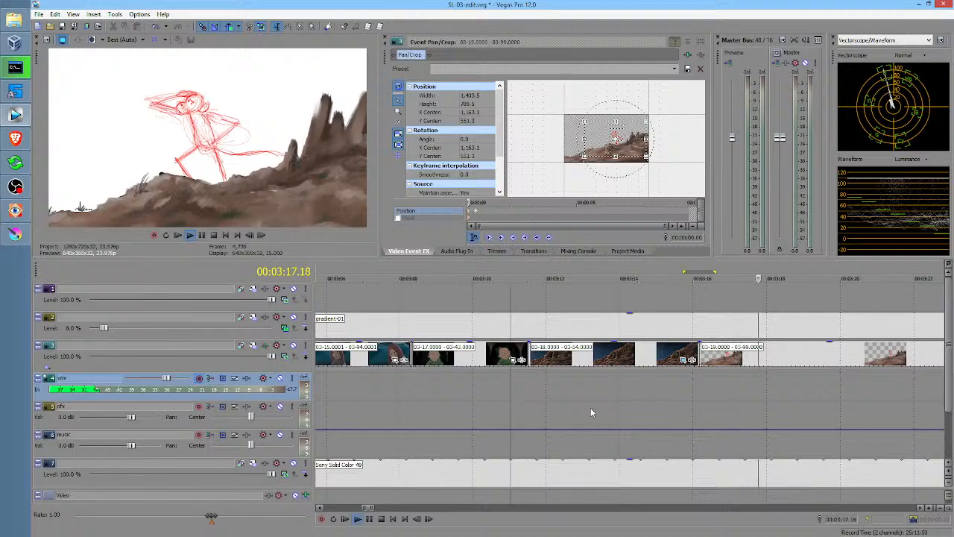
{"action": "key", "text": "space"}
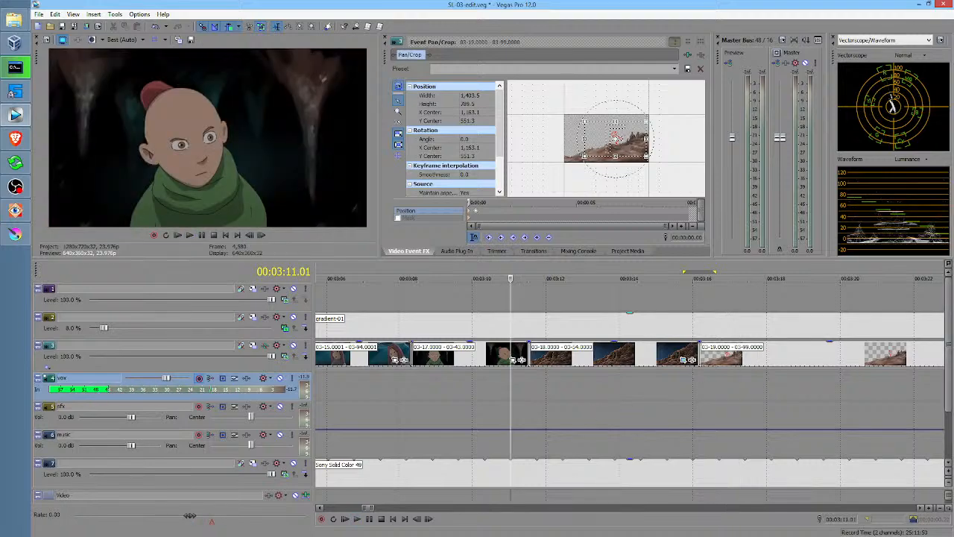
Step: Switch to Krita and move the last pose's keyframes on the pt layer and its transform mask from frame 76 to frame 75
{"action": "key", "text": "alt+Tab"}
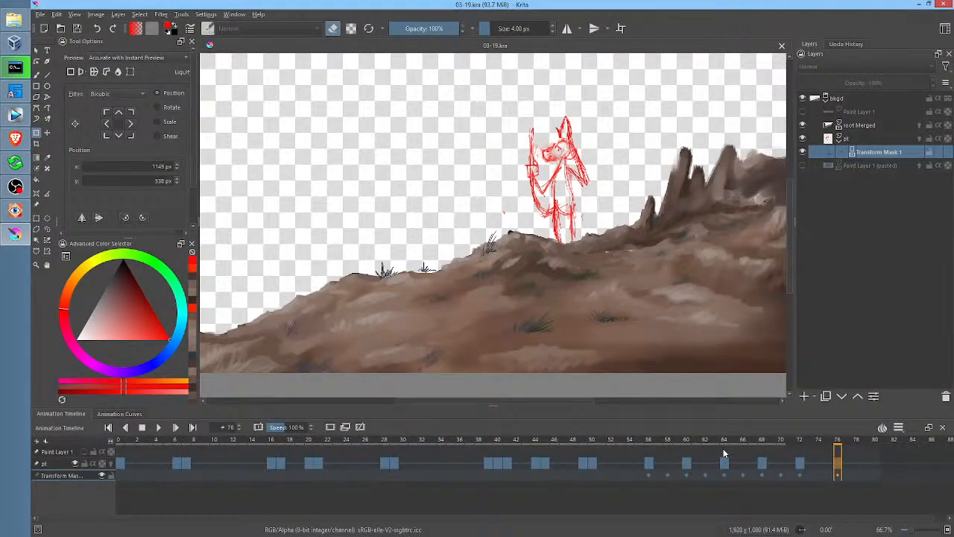
{"action": "left_click", "coordinate": [848, 466]}
{"action": "mouse_move", "coordinate": [670, 442]}
{"action": "left_mouse_down"}
{"action": "mouse_move", "coordinate": [841, 448]}
{"action": "mouse_move", "coordinate": [809, 448]}
{"action": "mouse_move", "coordinate": [830, 449]}
{"action": "left_mouse_up"}
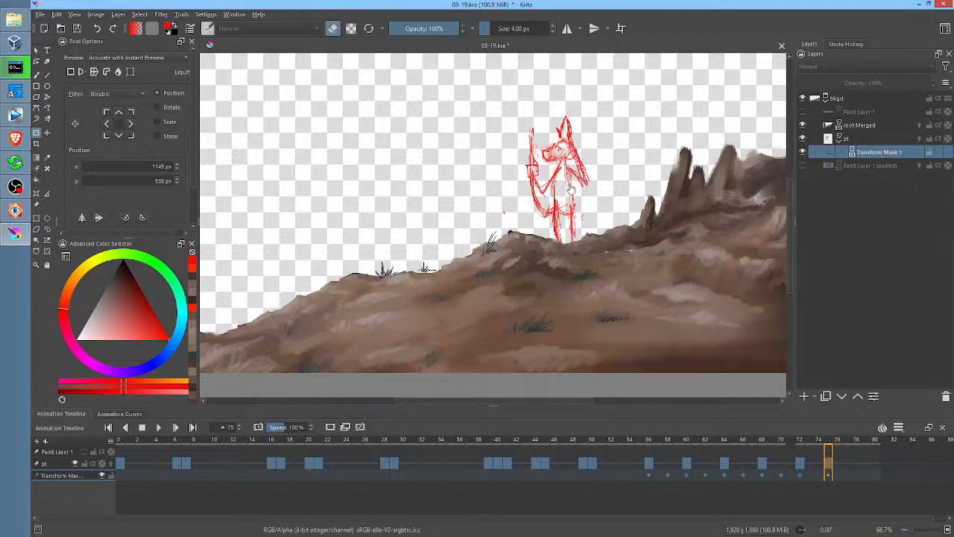
Step: Hide Transform Mask 1, select the figure's head on the pt layer at frame 75, move it to 1187, 430 px and rotate its snout downward
{"action": "left_click", "coordinate": [804, 152]}
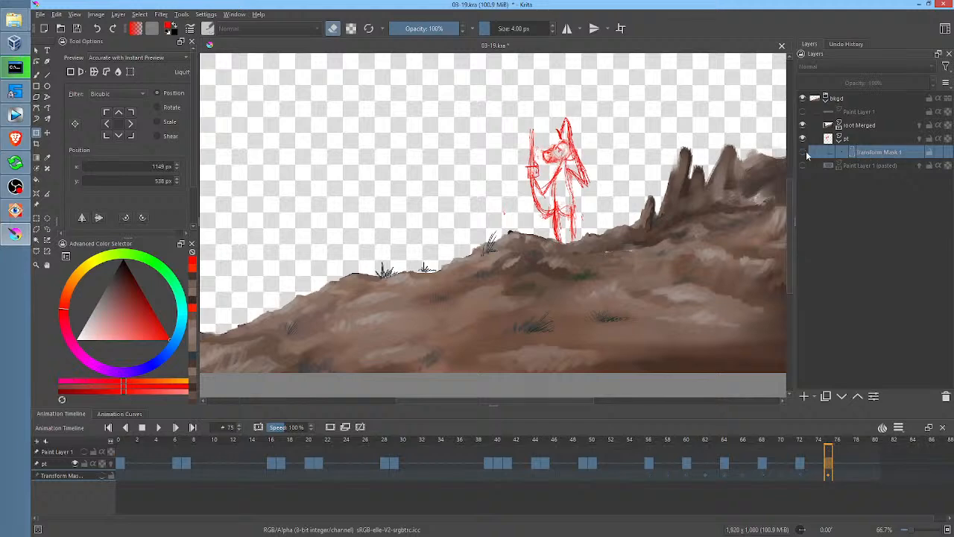
{"action": "scroll", "coordinate": [617, 155], "scroll_direction": "up", "scroll_amount": 3}
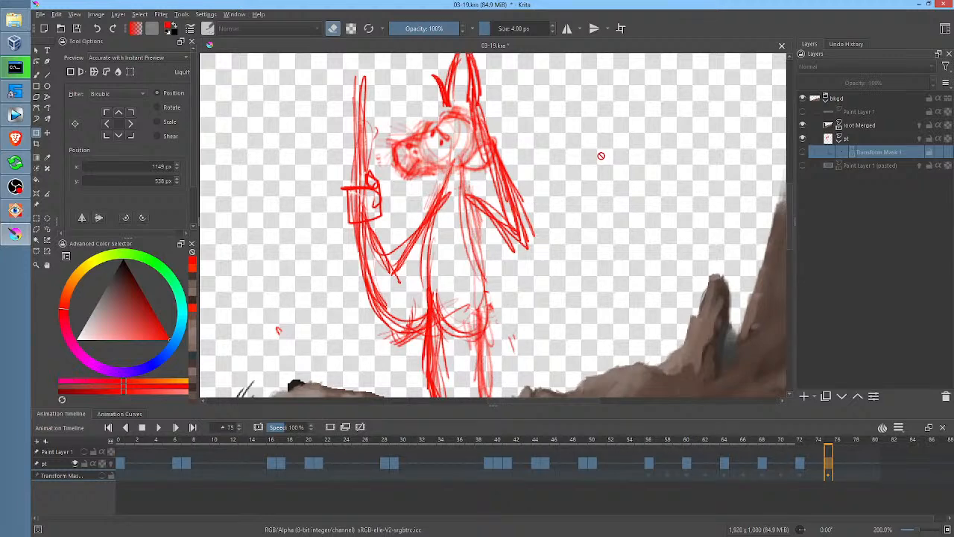
{"action": "left_click", "coordinate": [860, 140]}
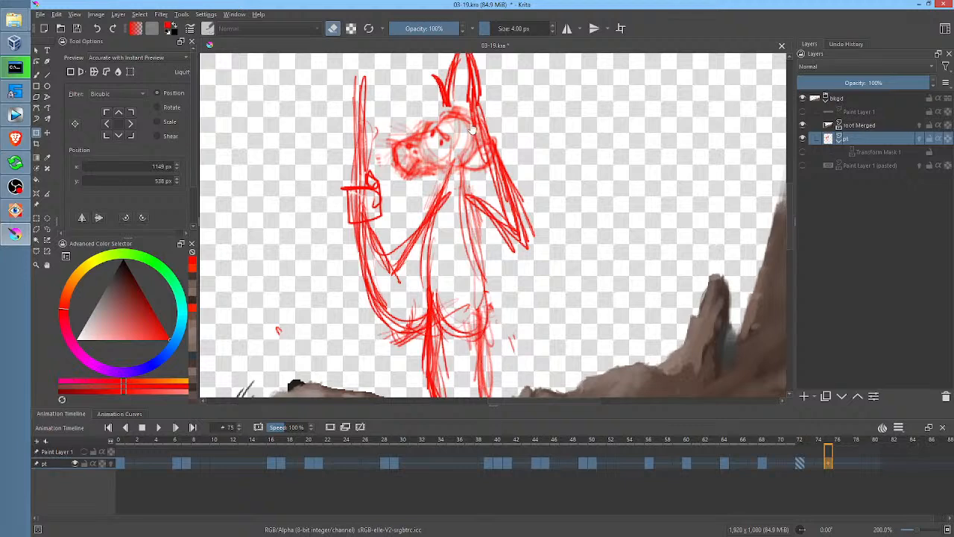
{"action": "key", "text": "l"}
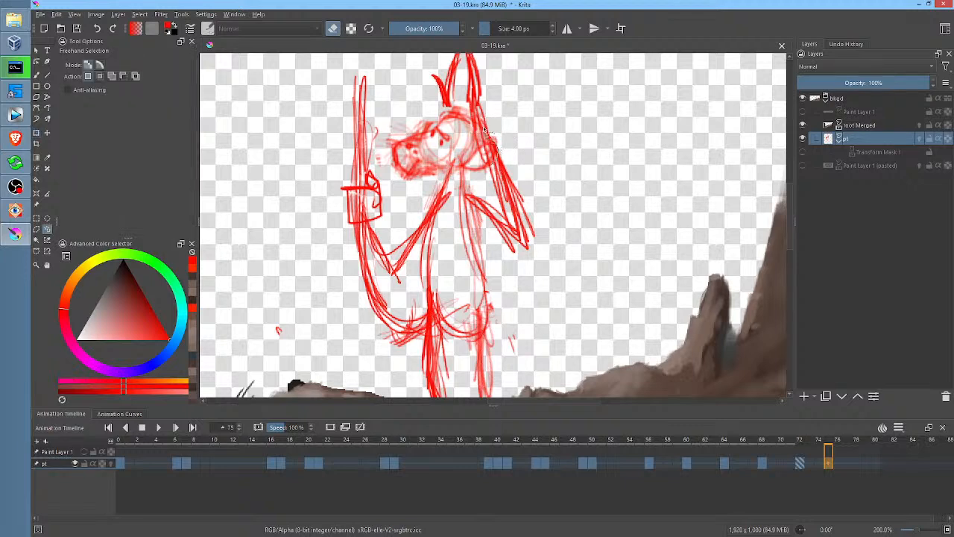
{"action": "left_click_drag", "start_coordinate": [439, 178], "coordinate": [441, 179]}
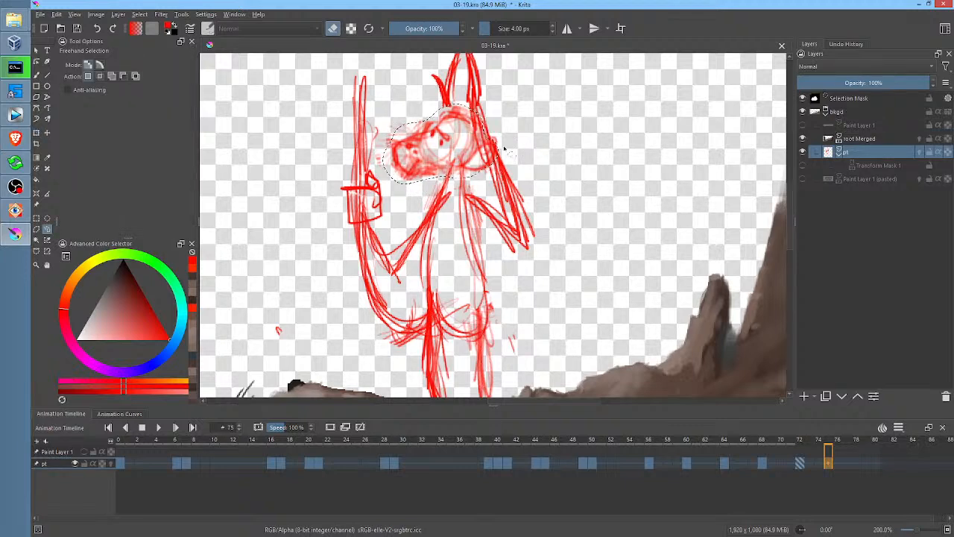
{"action": "key", "text": "ctrl+t"}
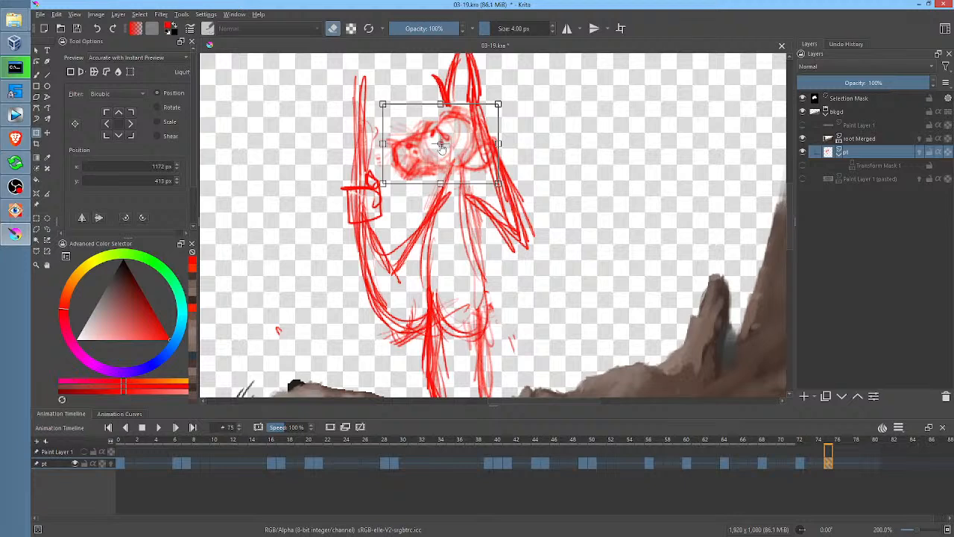
{"action": "left_click_drag", "start_coordinate": [440, 146], "coordinate": [457, 152]}
{"action": "left_click_drag", "start_coordinate": [525, 135], "coordinate": [505, 96]}
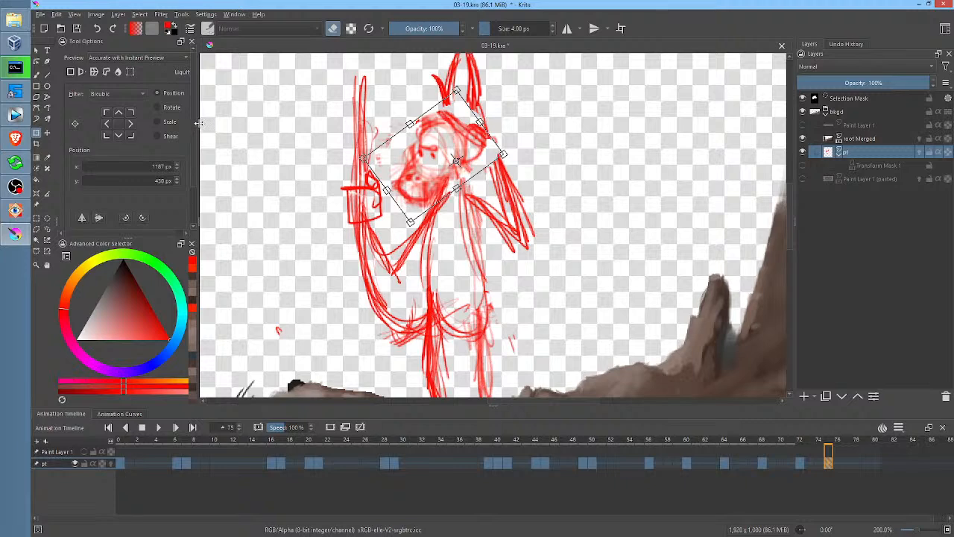
Step: Save 03-19.kra and render the animation as a PNG image sequence, replacing the existing frames
{"action": "left_click", "coordinate": [76, 29]}
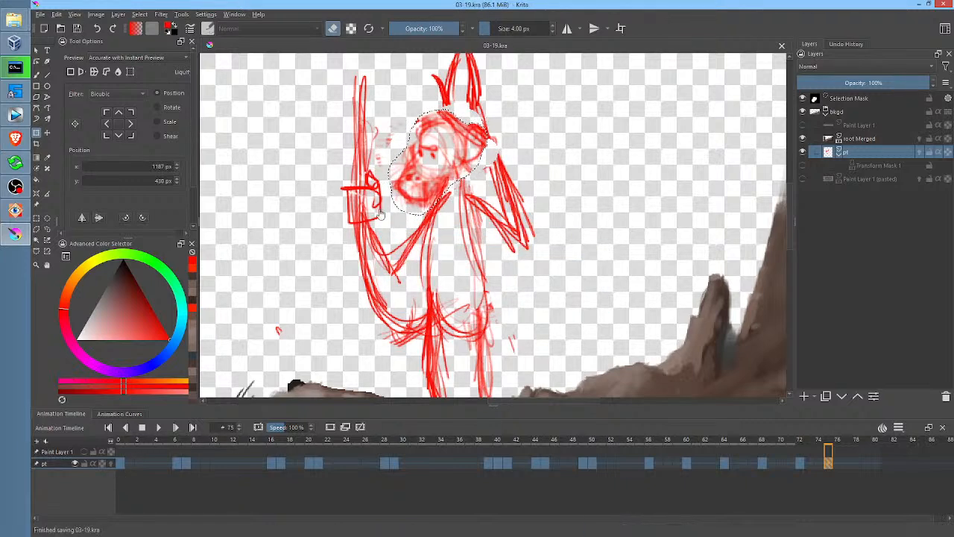
{"action": "key", "text": "ctrl+alt+r"}
{"action": "left_click", "coordinate": [525, 374]}
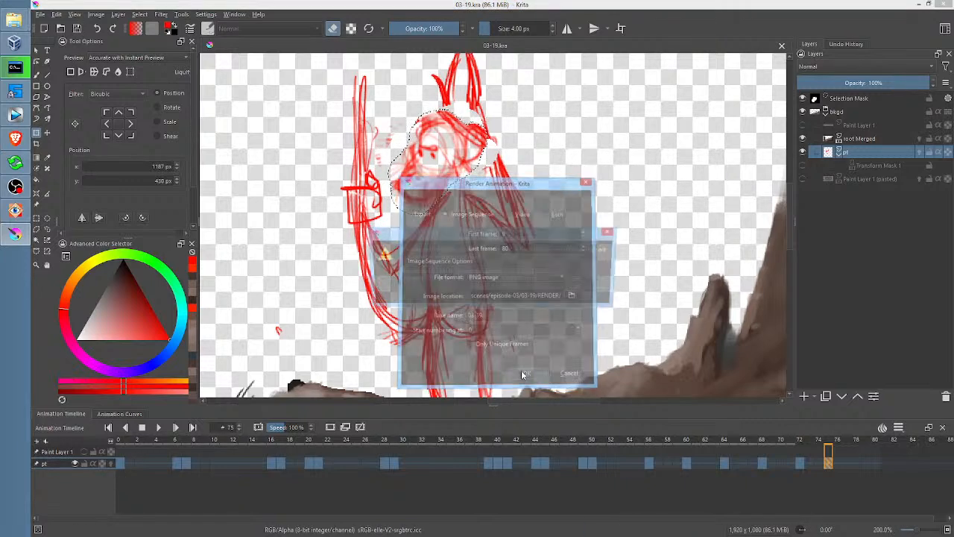
{"action": "left_click", "coordinate": [547, 295]}
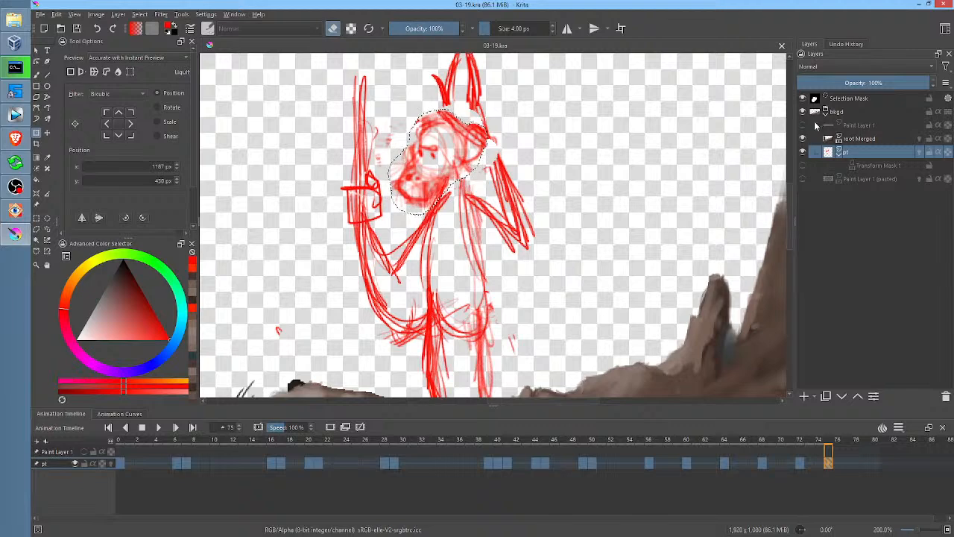
Step: Turn Transform Mask 1 back on for the pt layer, keep Paint Layer 1 hidden, and clear the head selection
{"action": "left_click", "coordinate": [803, 125]}
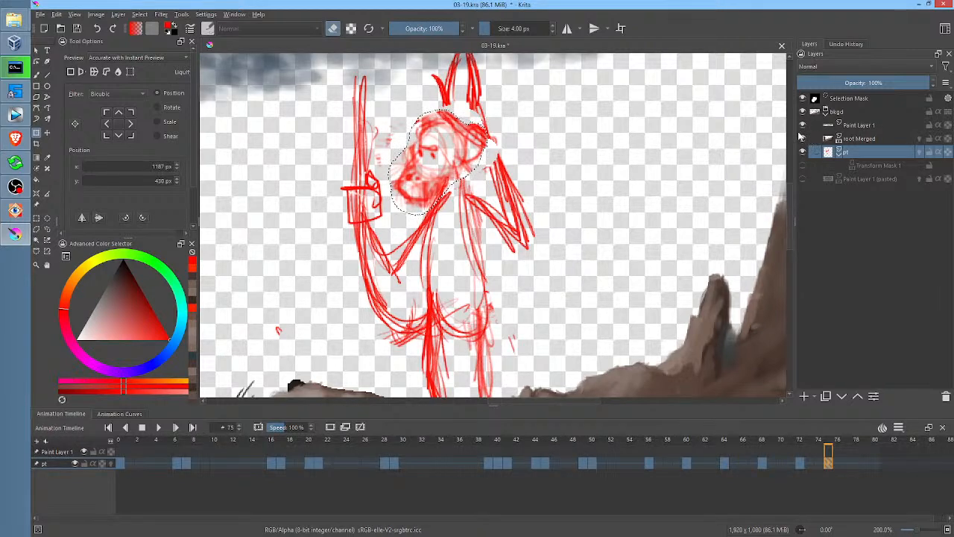
{"action": "left_click", "coordinate": [803, 124]}
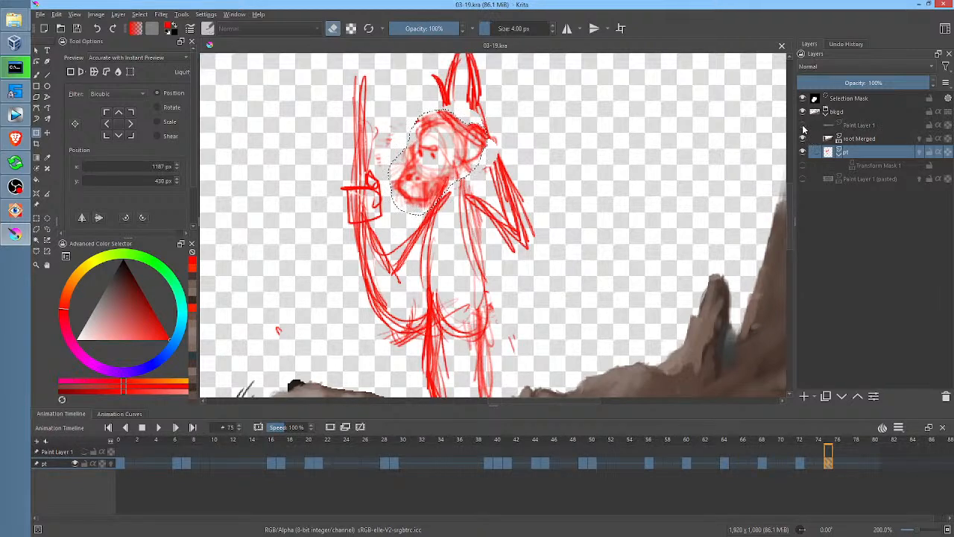
{"action": "left_click", "coordinate": [803, 165]}
{"action": "key", "text": "ctrl+shift+a"}
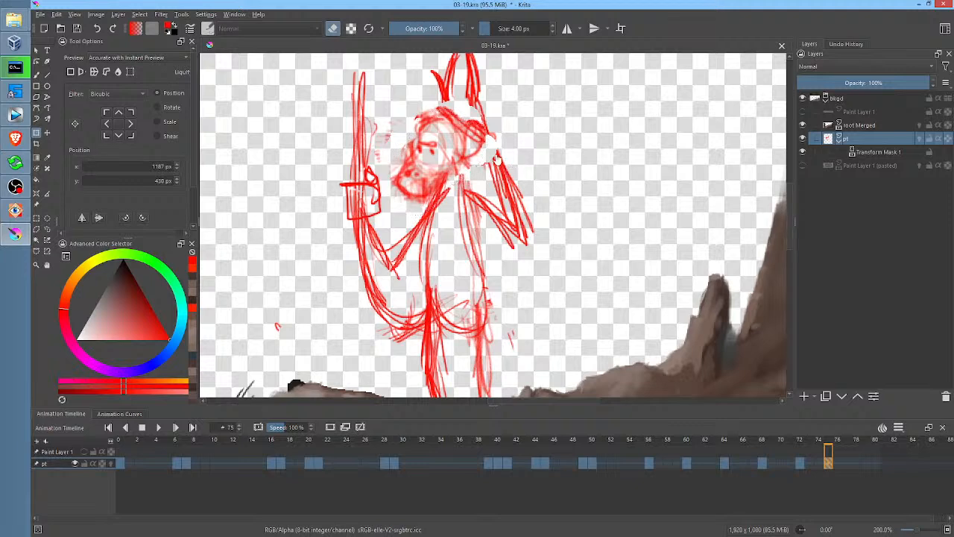
Step: Save the file and re-render frames 0 to 80 as PNG images with base name 03-19. in the RENDER folder, replacing the old frames
{"action": "left_click", "coordinate": [78, 29]}
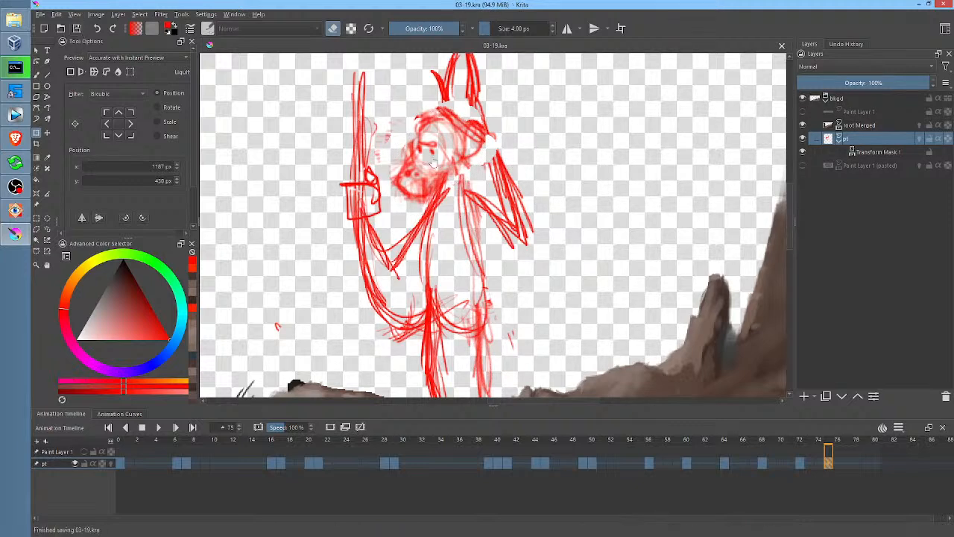
{"action": "key", "text": "ctrl+shift+r"}
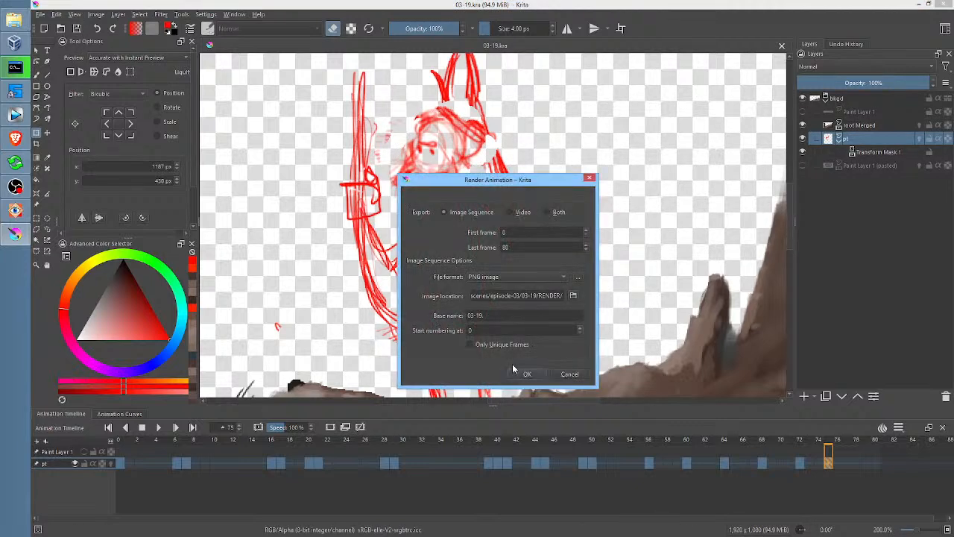
{"action": "left_click", "coordinate": [526, 374]}
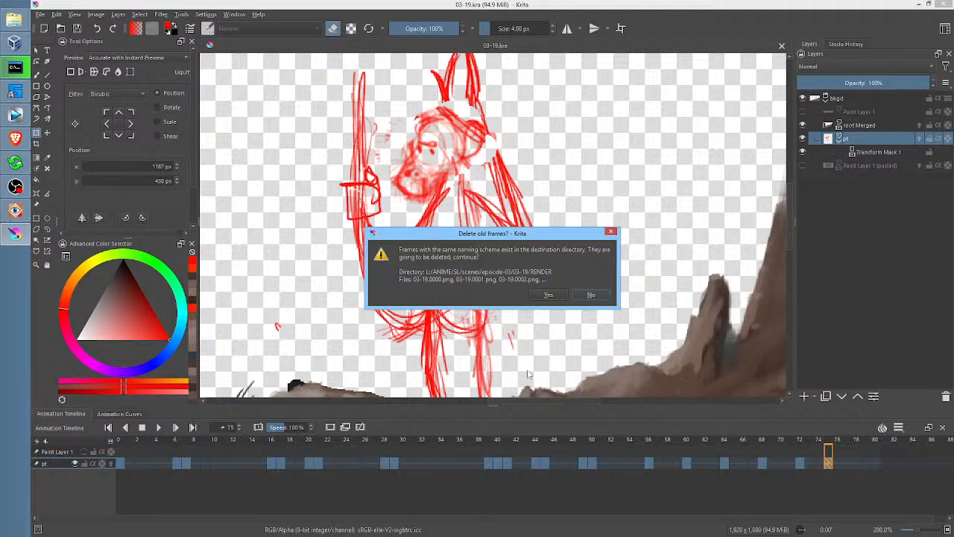
{"action": "left_click", "coordinate": [548, 295]}
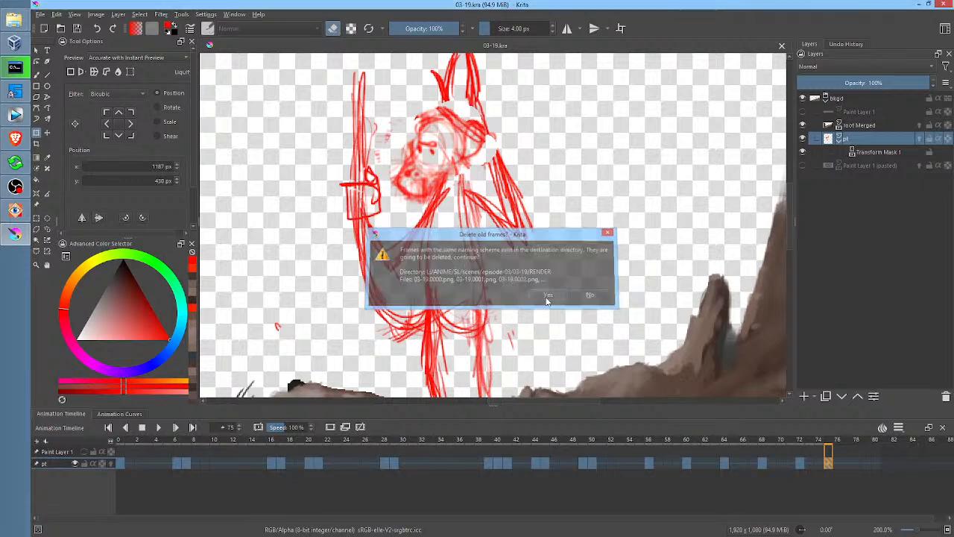